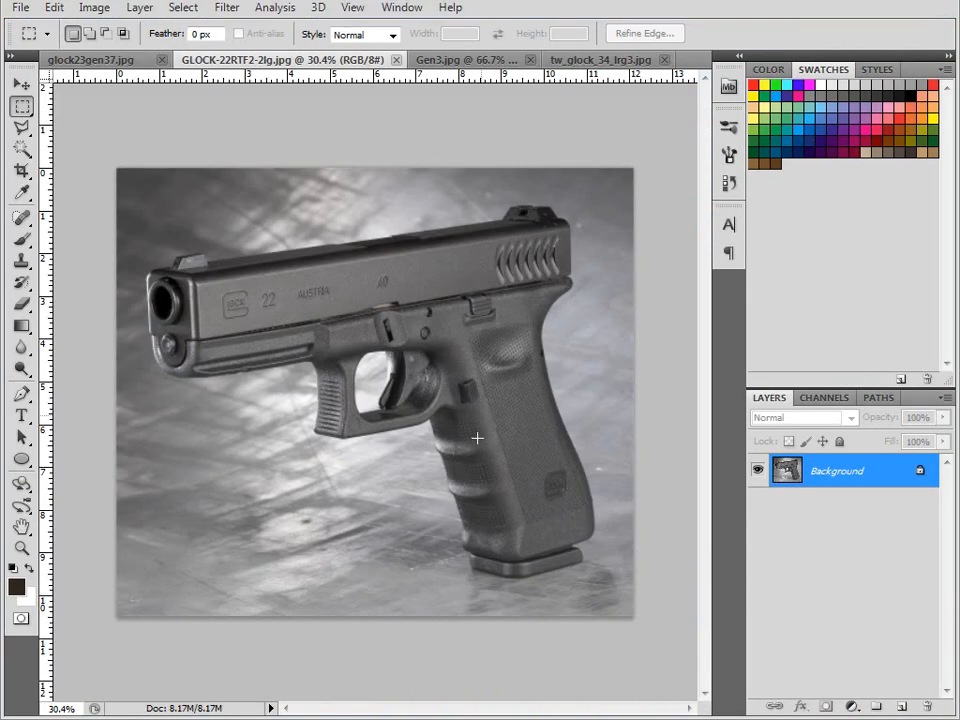
- Look through the open pistol reference photos, comparing glock23gen37.jpg, GLOCK-22RTF2-2lg.jpg, Gen3.jpg and tw_glock_34_lrg3.jpg
click(100, 59)
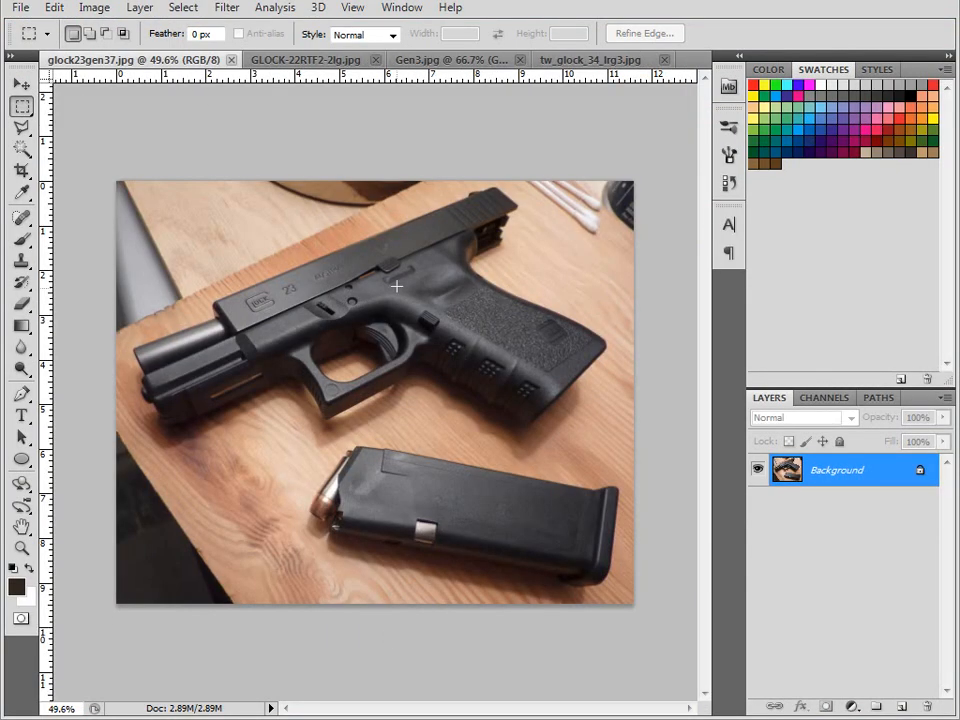
click(310, 60)
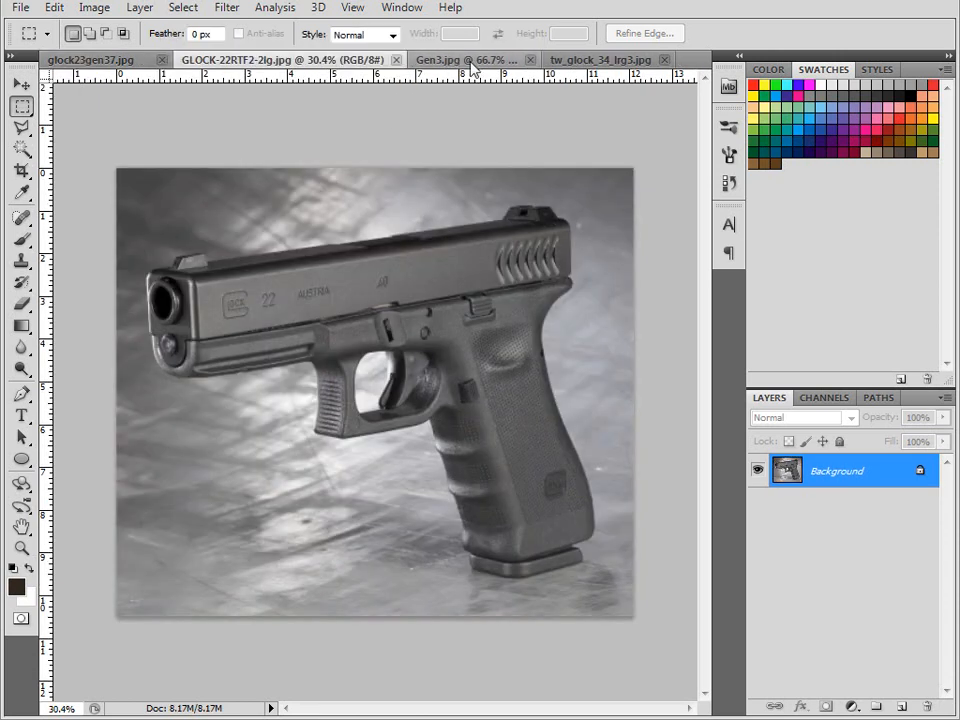
click(455, 60)
click(615, 61)
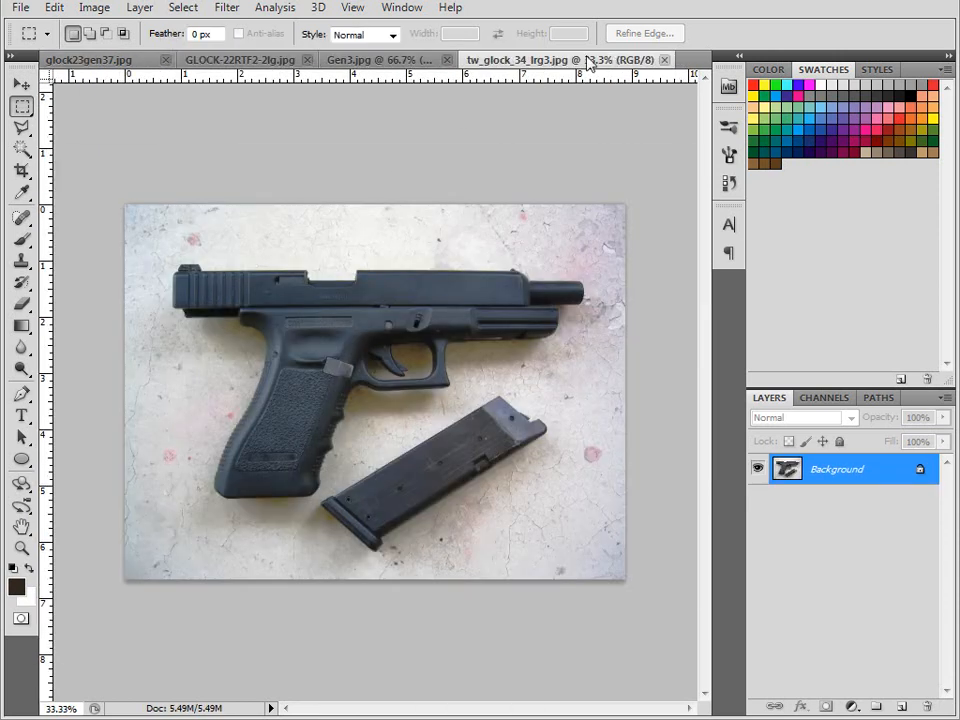
click(368, 58)
click(266, 60)
click(110, 60)
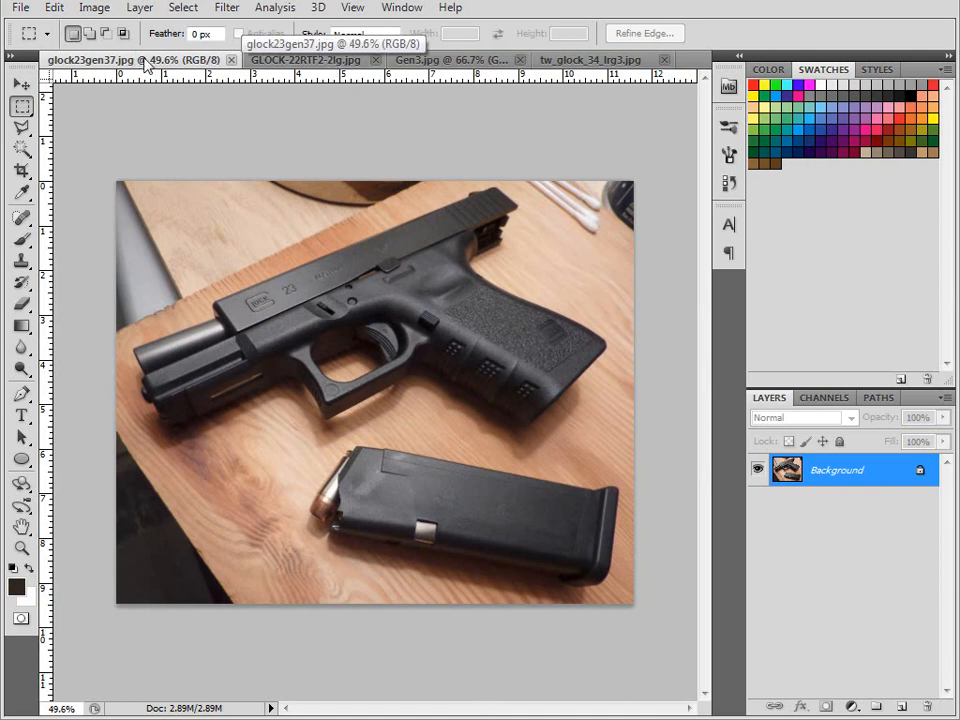
- Inspect the full side view of the pistol in the Gen3.jpg reference image
click(435, 62)
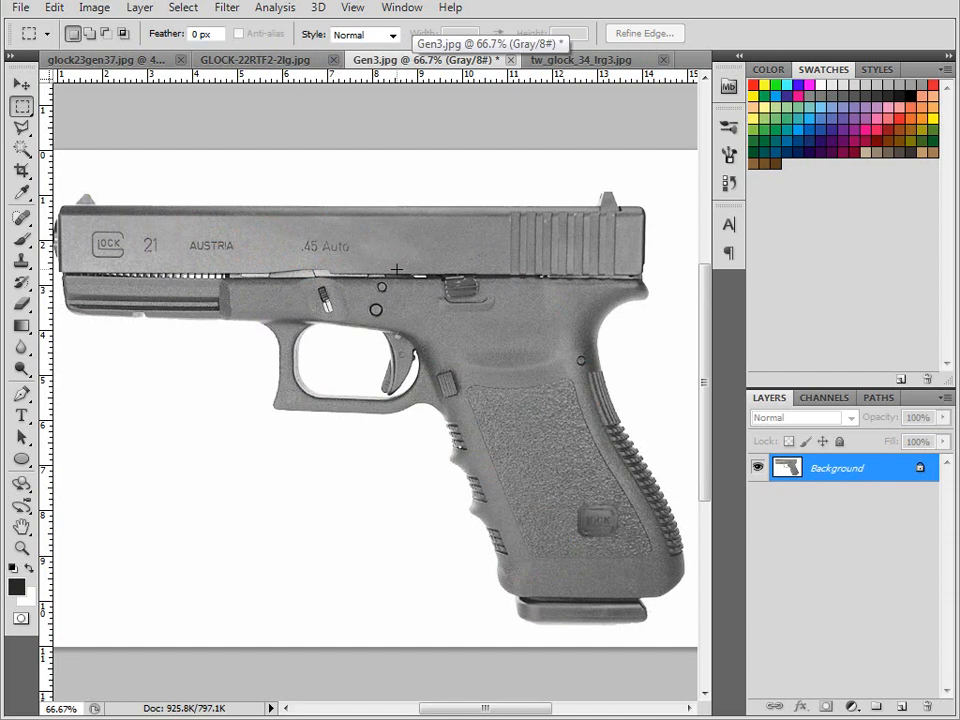
mouse_move(706, 386)
mouse_down()
mouse_move(701, 306)
mouse_move(701, 409)
mouse_move(696, 392)
mouse_up()
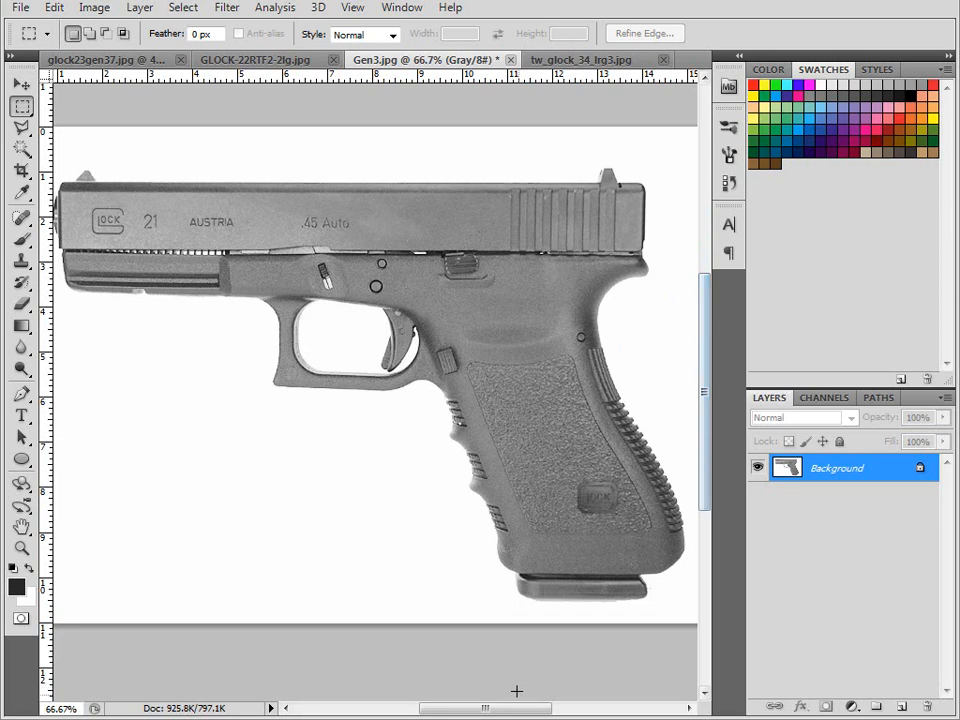
mouse_move(486, 707)
mouse_down()
mouse_move(497, 710)
mouse_move(487, 709)
mouse_up()
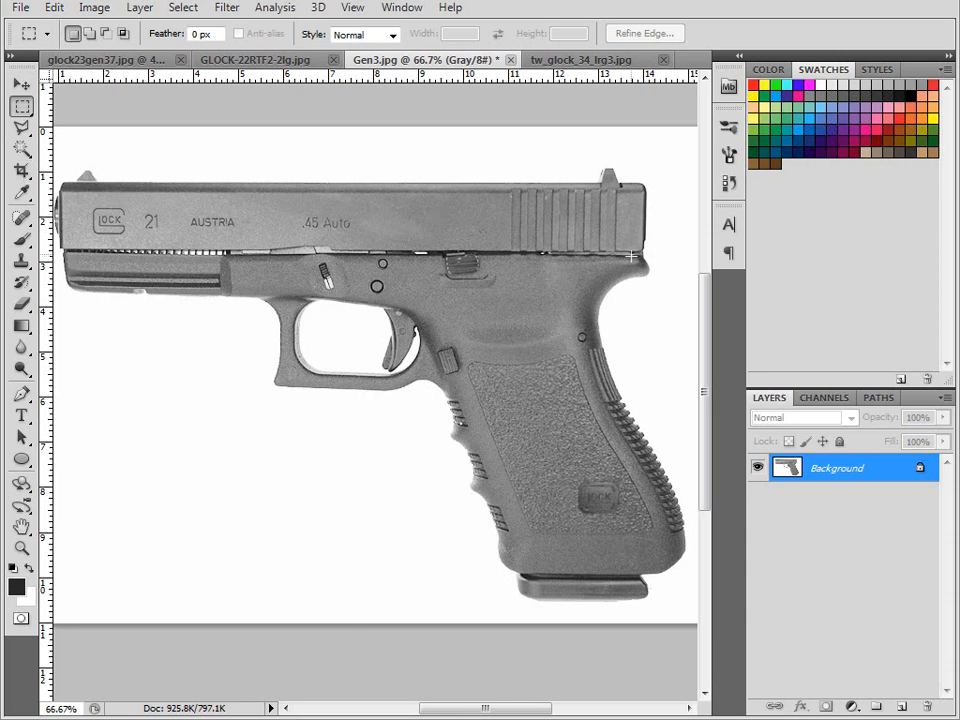
key(space)
drag(461, 390, 463, 390)
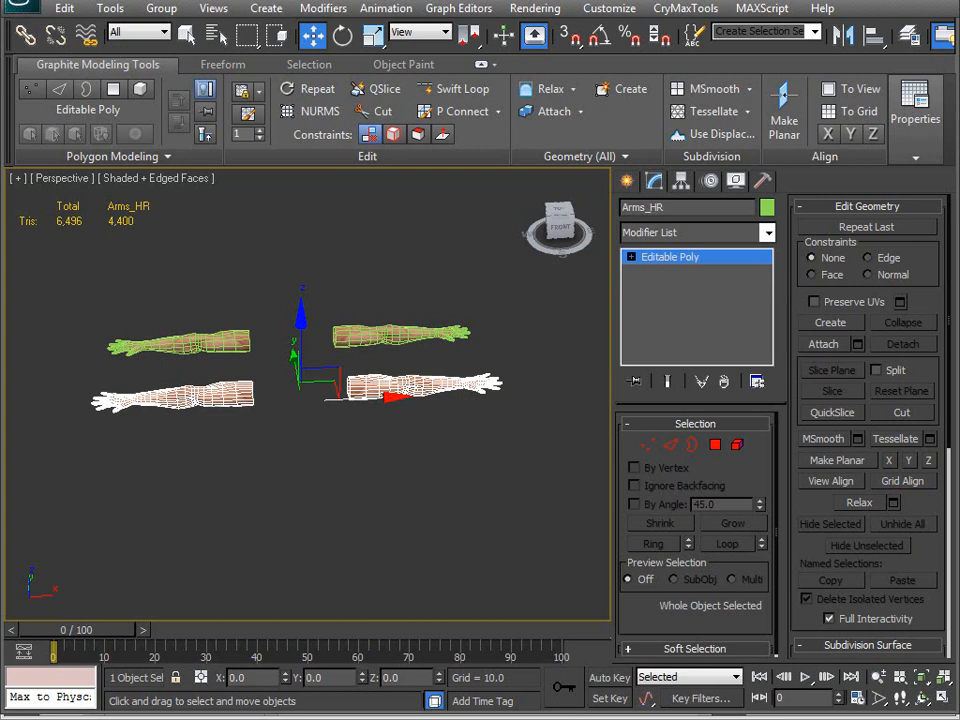
click(253, 220)
click(601, 498)
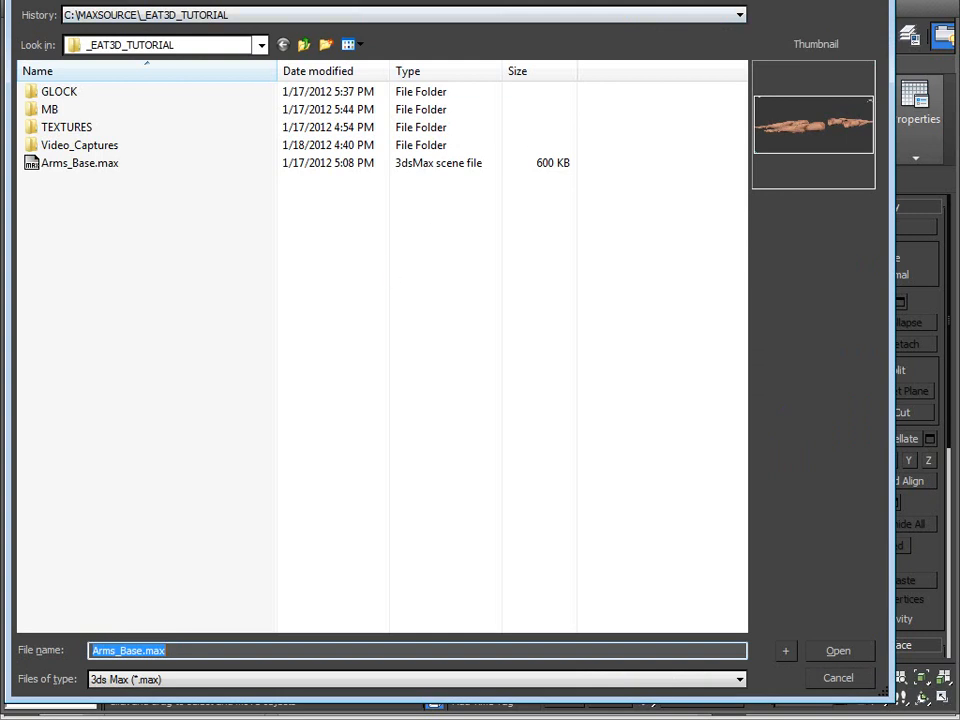
key(Return)
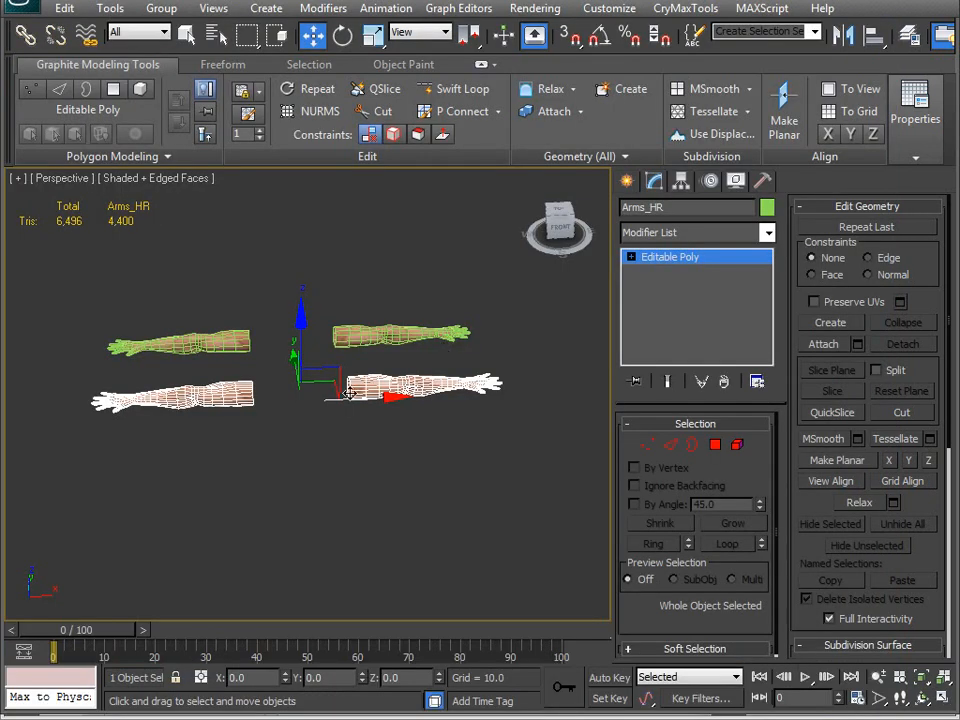
- Start a new empty scene without saving the changes to the arms scene
click(22, 8)
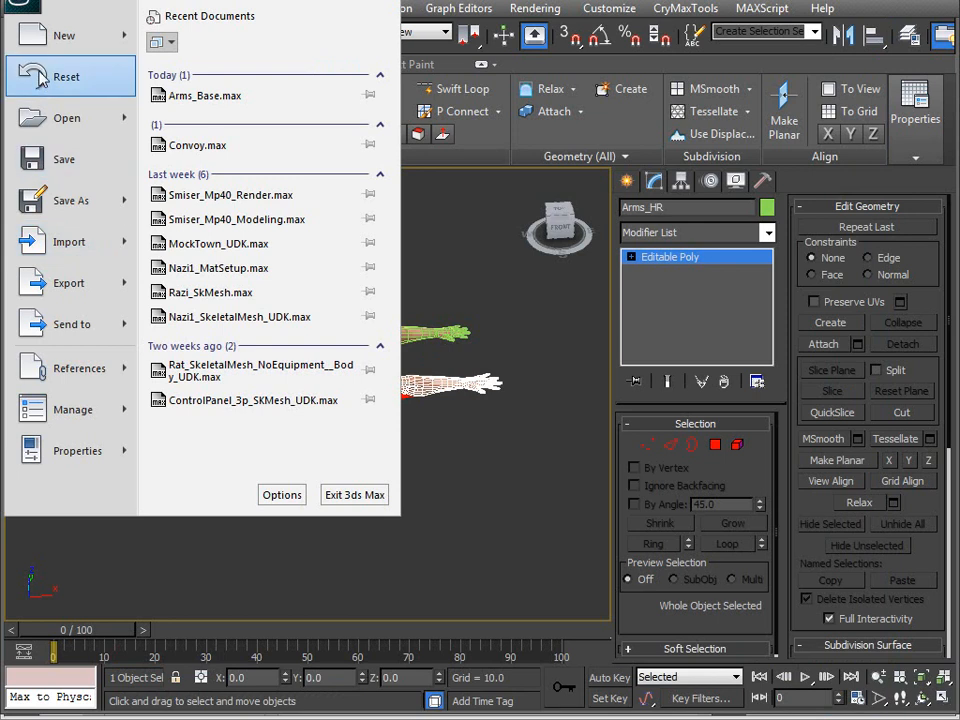
click(62, 36)
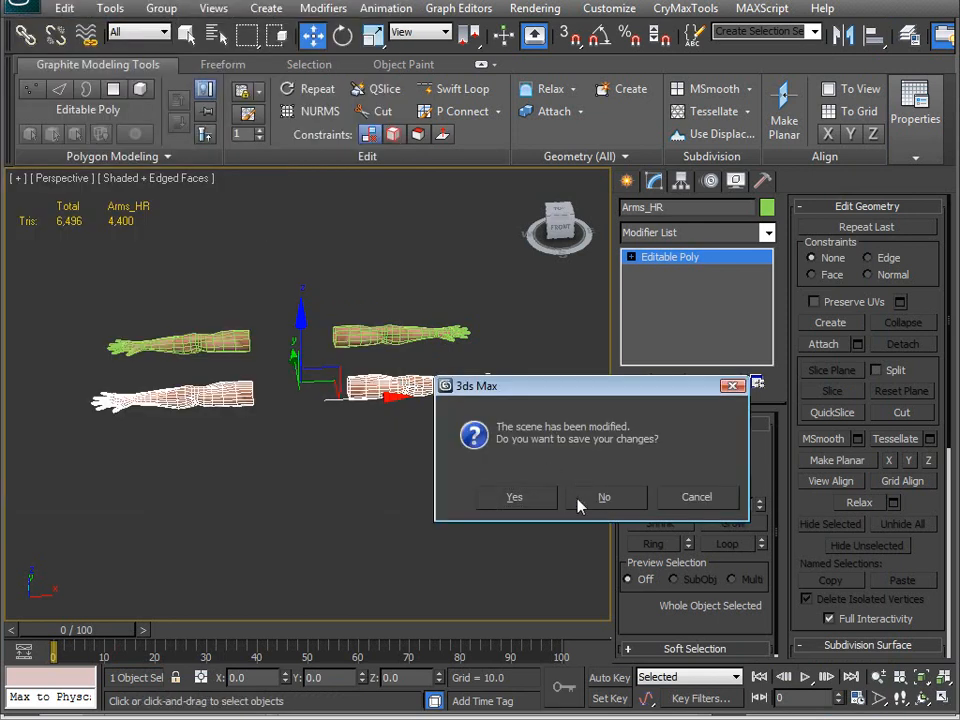
click(606, 497)
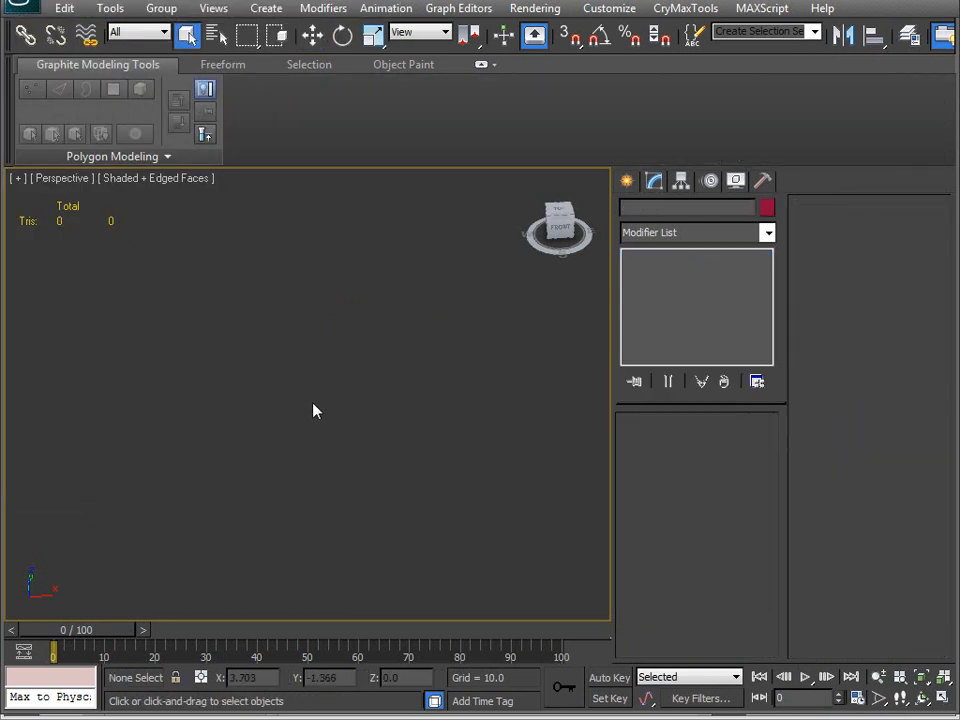
- Create a plane primitive about 70 long and 76 wide on the grid, with 1 length segment and 1 width segment
alt+middle_drag(279, 463, 310, 418)
click(629, 181)
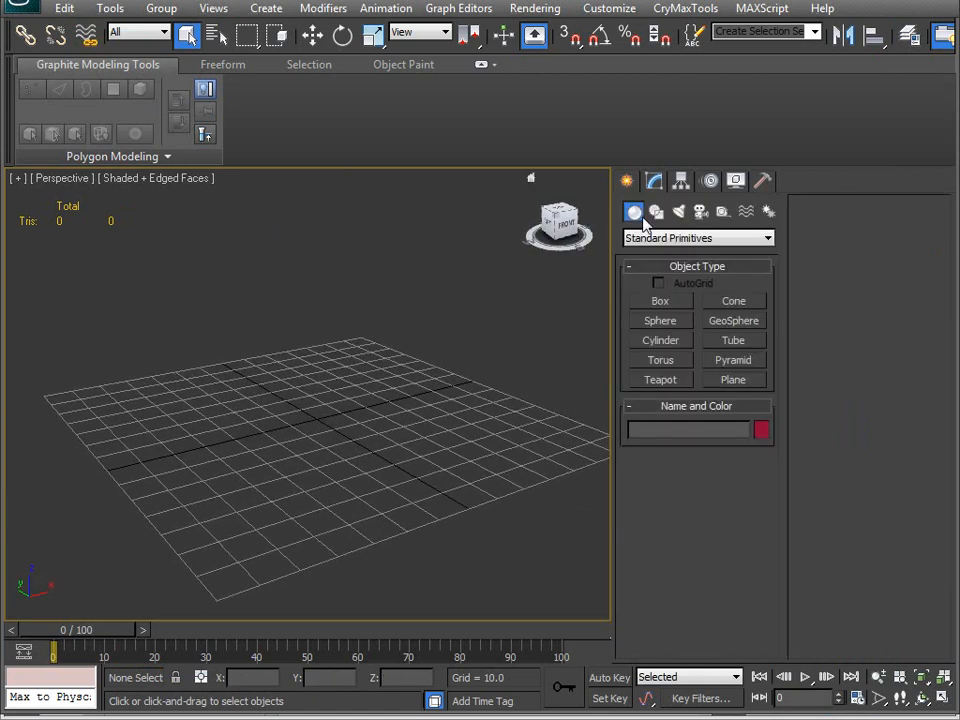
click(733, 380)
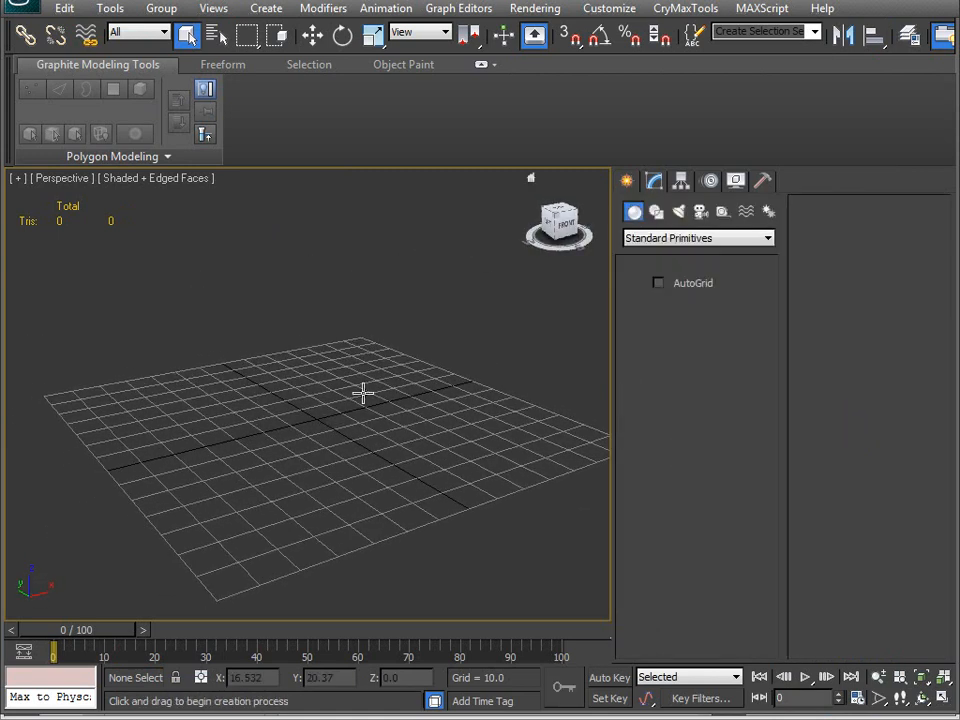
drag(212, 394, 508, 408)
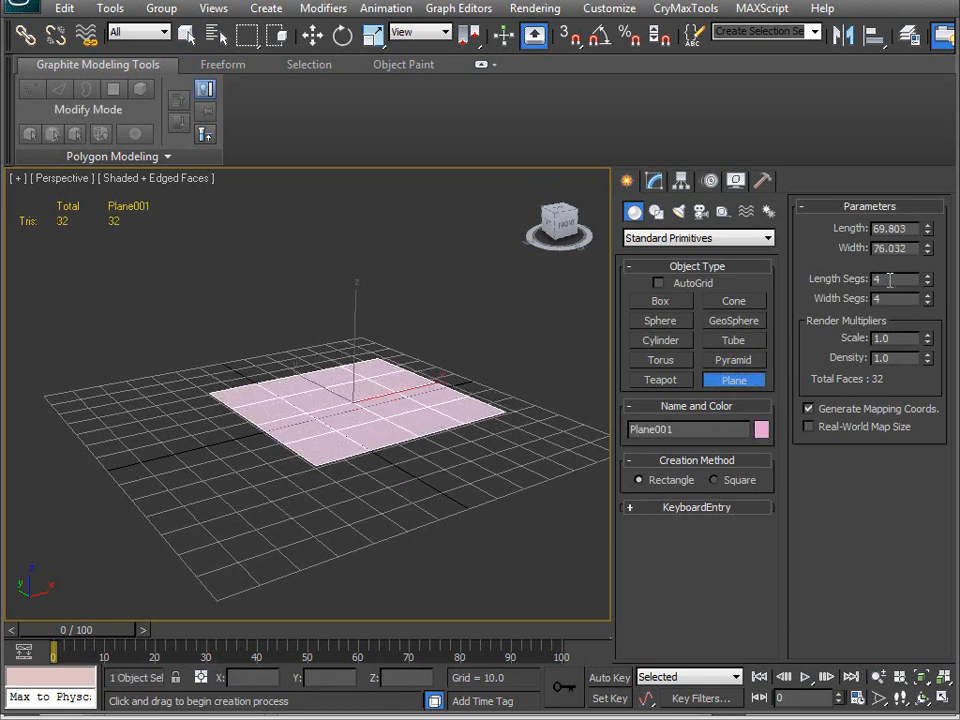
text(1)
key(Tab)
text(1)
key(Return)
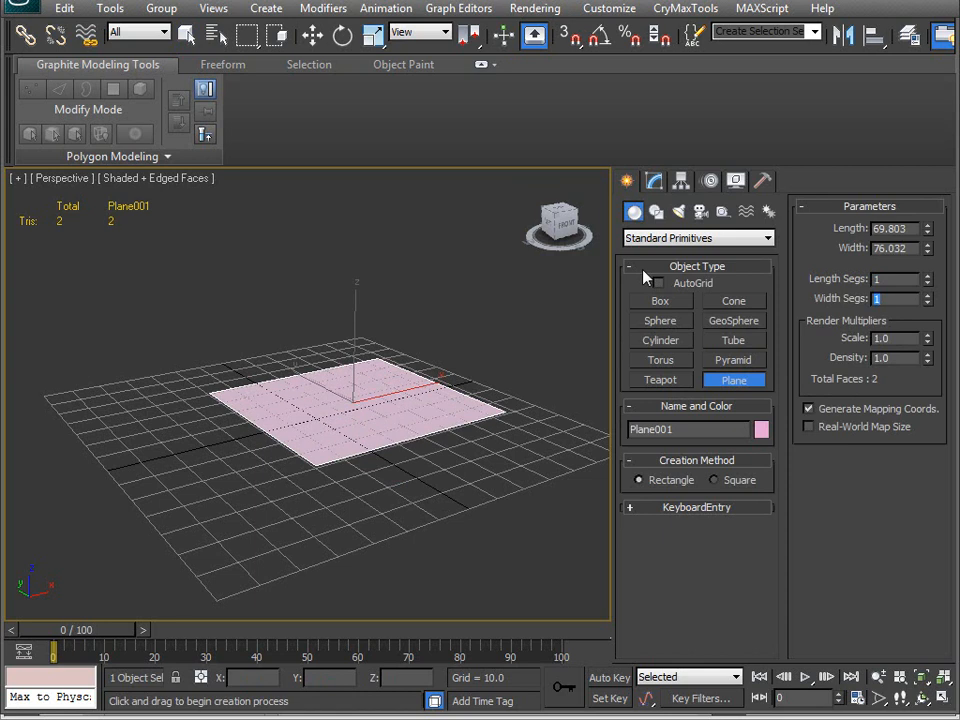
- Turn on angle snapping and rotate the plane 90 degrees about the X axis so it stands upright
middle_drag(316, 438, 286, 422)
key(e)
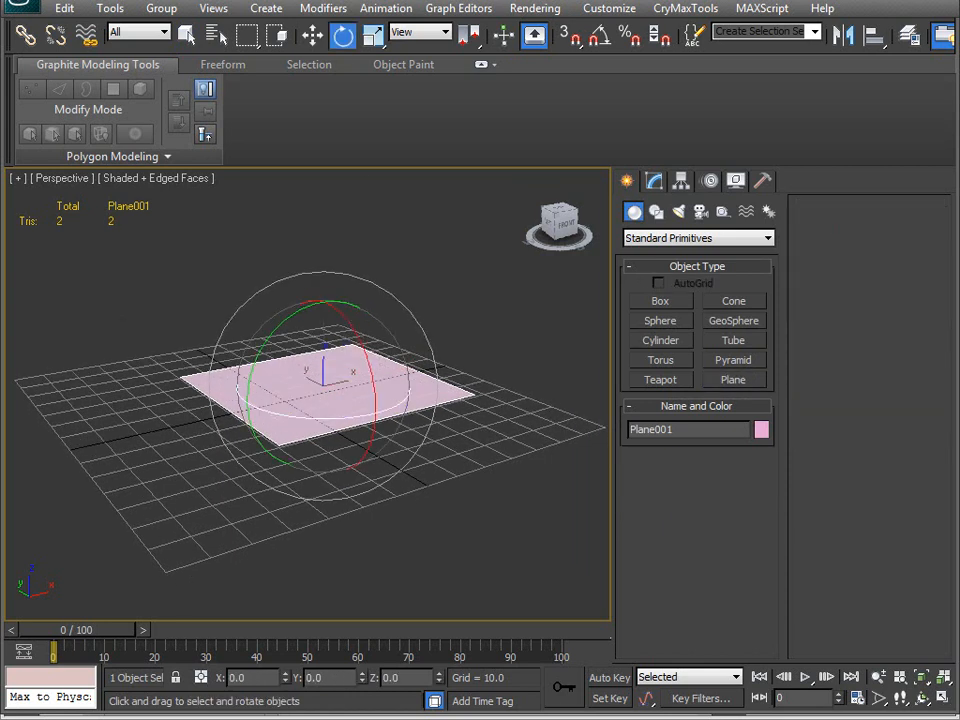
click(598, 37)
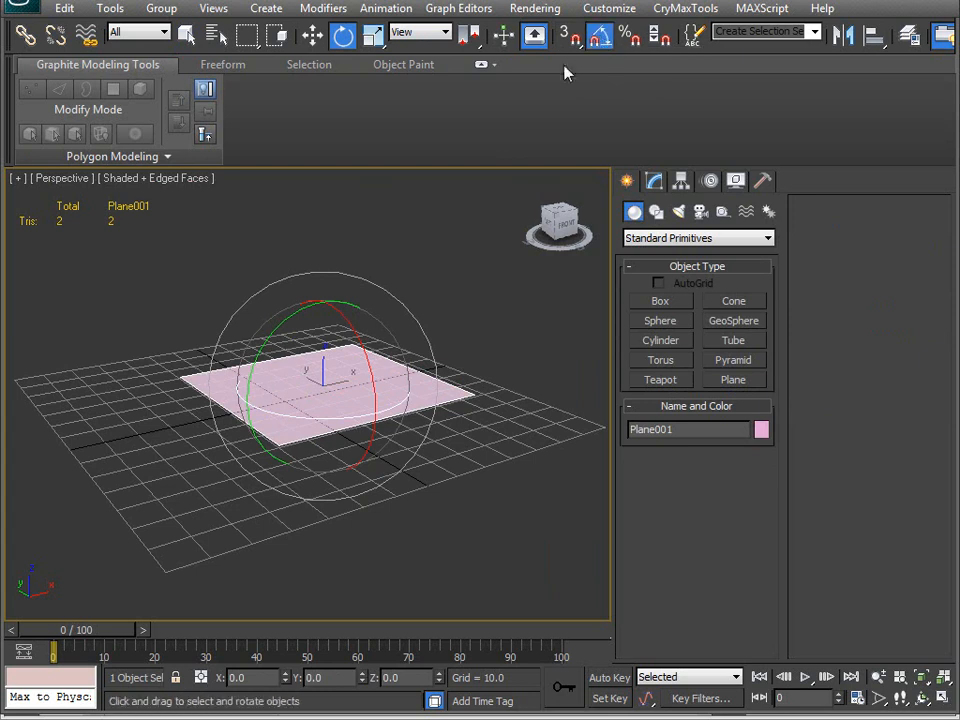
drag(348, 323, 365, 407)
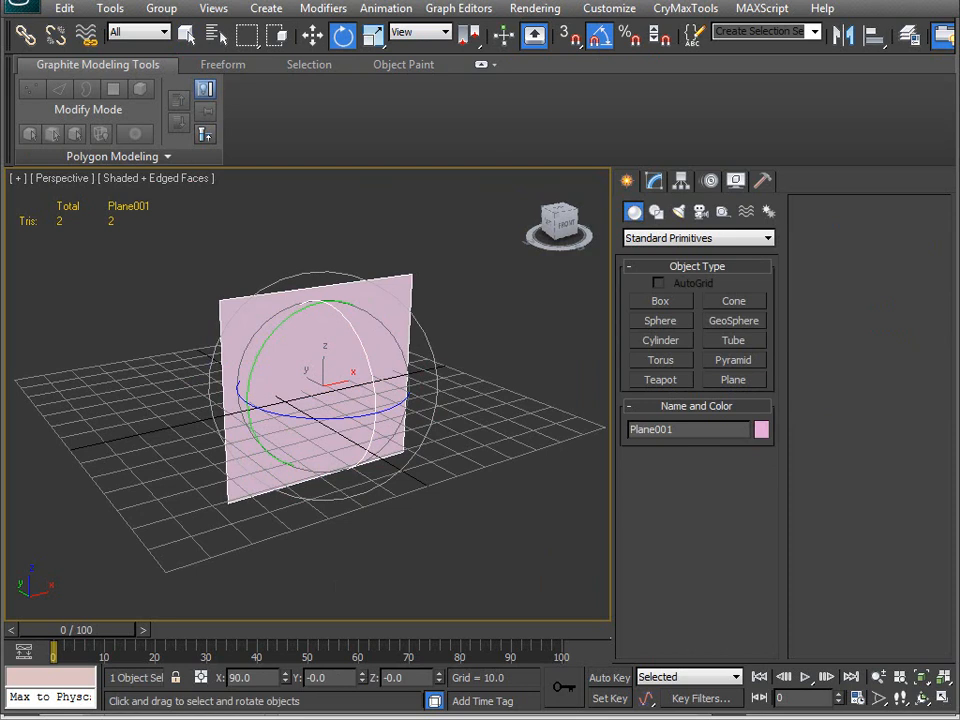
- Switch to the Ref folder in Windows Explorer, check the pixel dimensions of Gen3.jpg in its file details, and return to 3ds Max
key(alt+Tab)
right_click(390, 228)
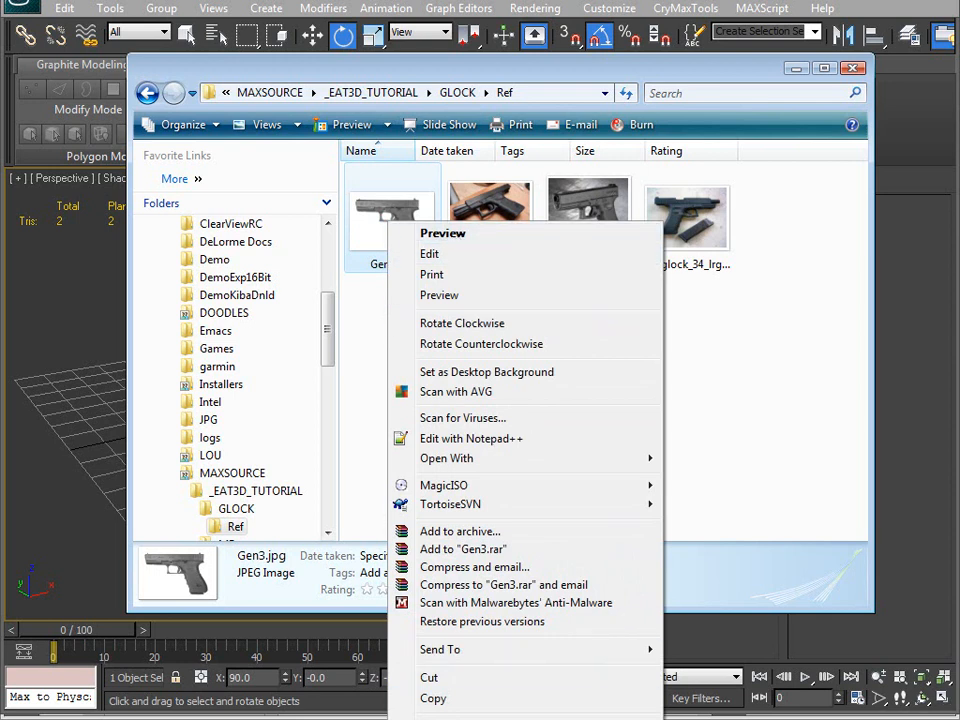
key(r)
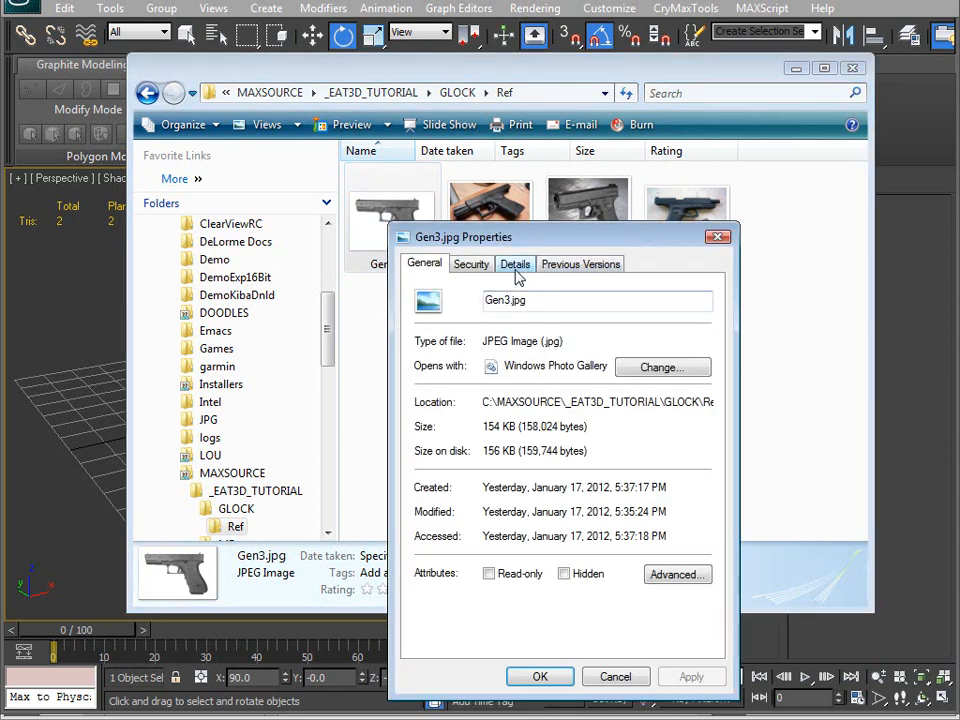
click(515, 263)
drag(557, 247, 434, 99)
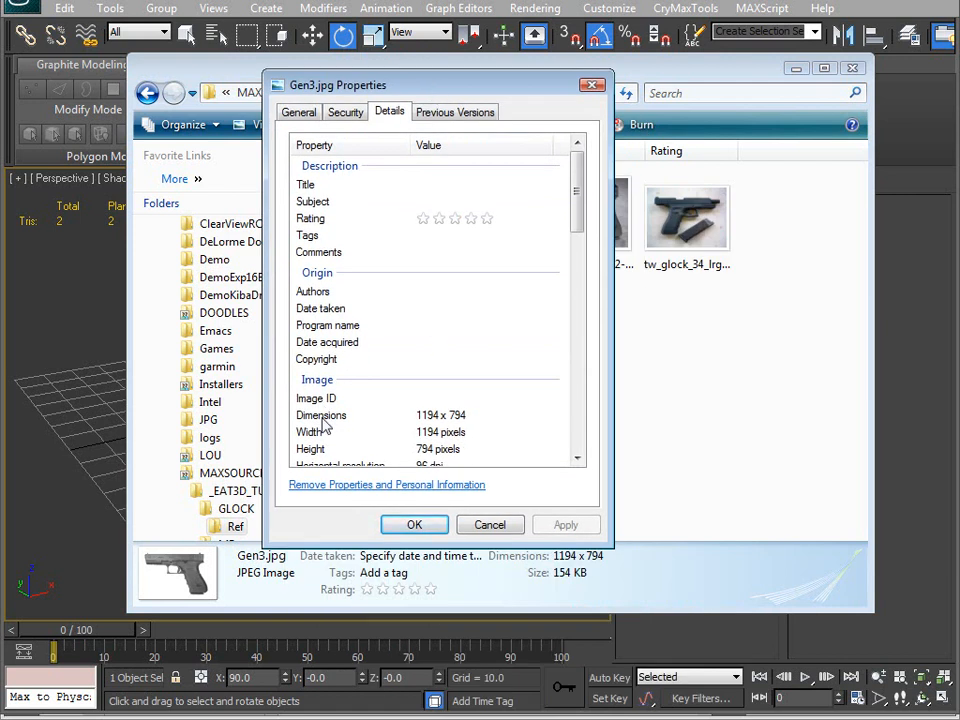
click(450, 418)
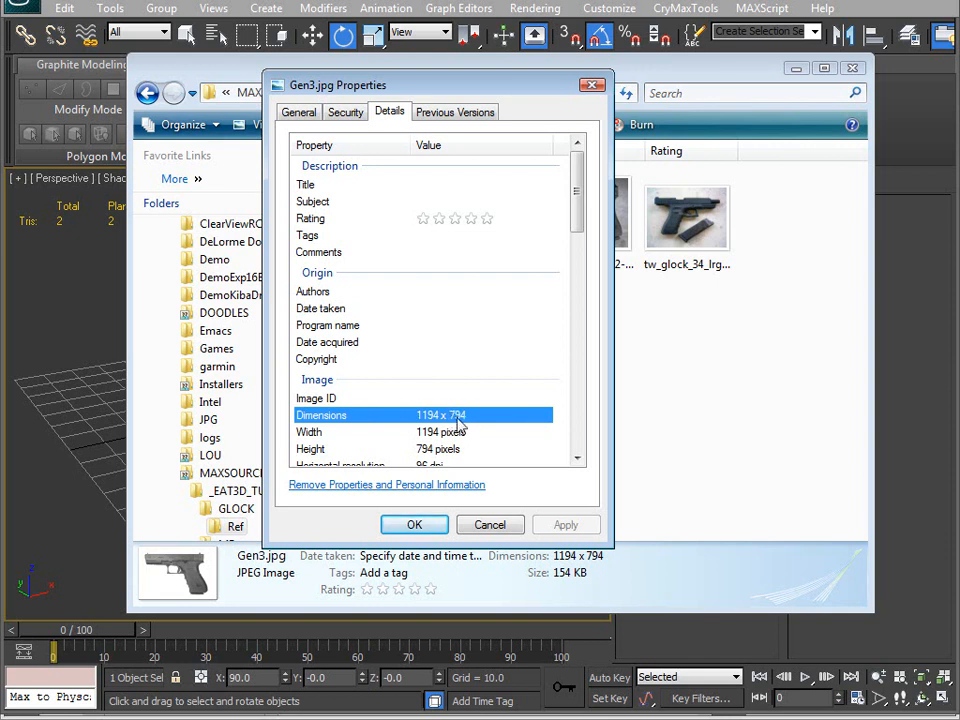
click(474, 524)
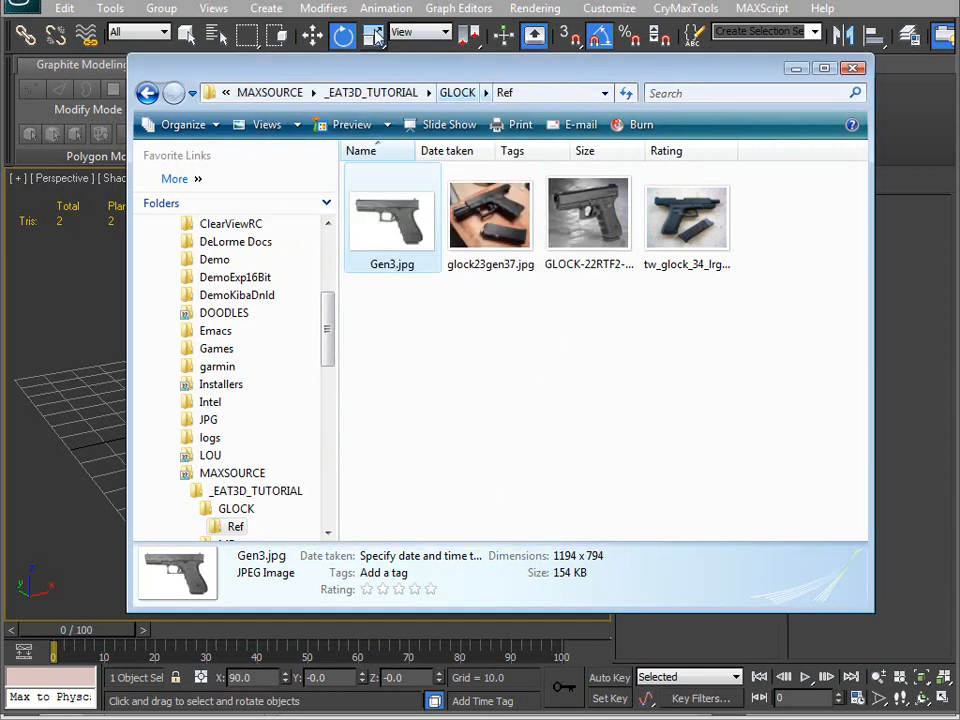
click(100, 287)
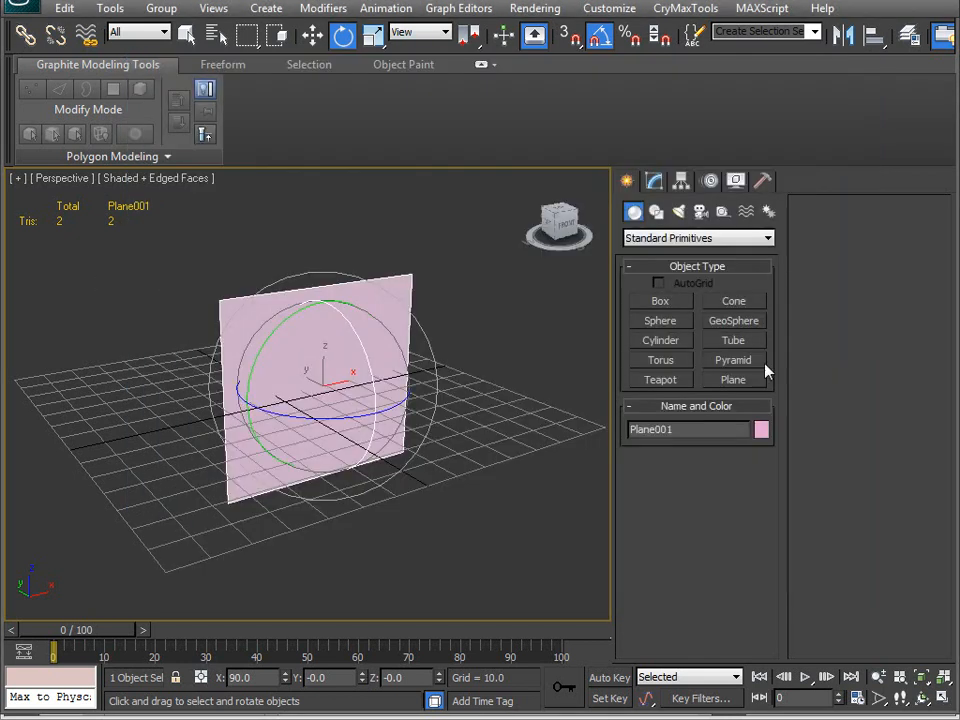
- Set the plane's length to 794 and width to 1194 to match the reference image's proportions
click(655, 184)
double_click(735, 447)
text(794)
key(Tab)
text(11)
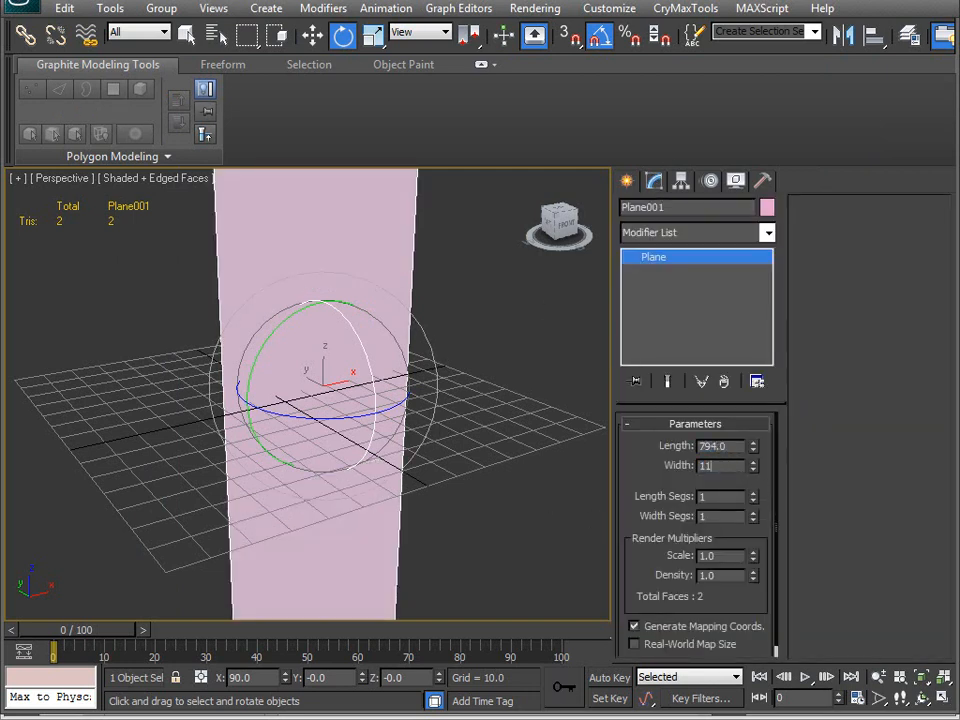
text(94)
key(Return)
scroll(250, 380, down, 5)
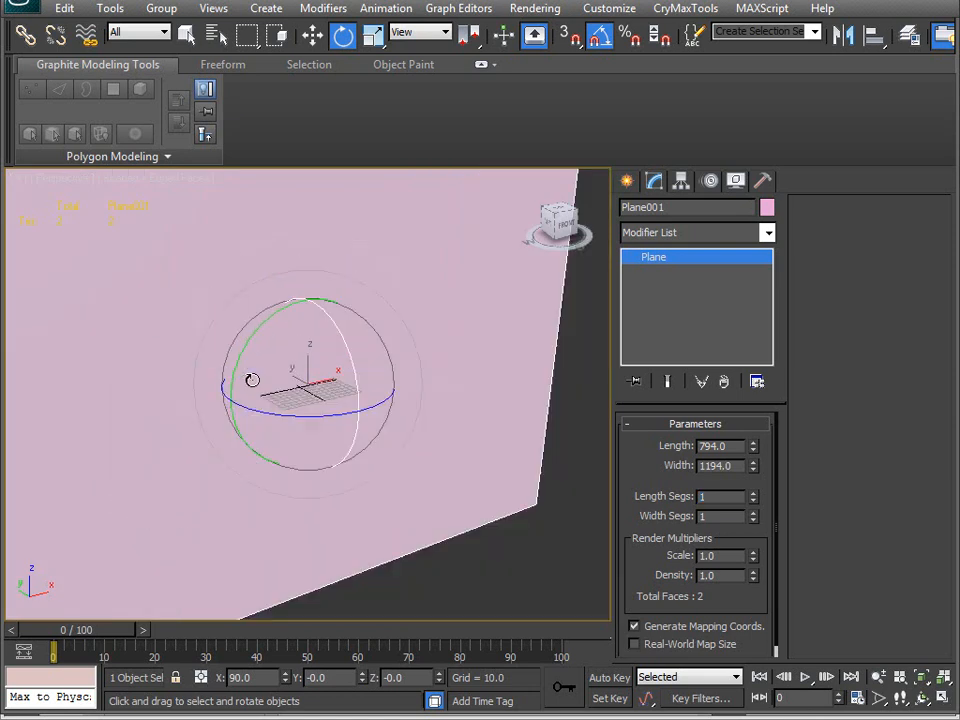
mouse_move(250, 380)
mouse_down()
mouse_move(171, 351)
mouse_move(249, 401)
mouse_up()
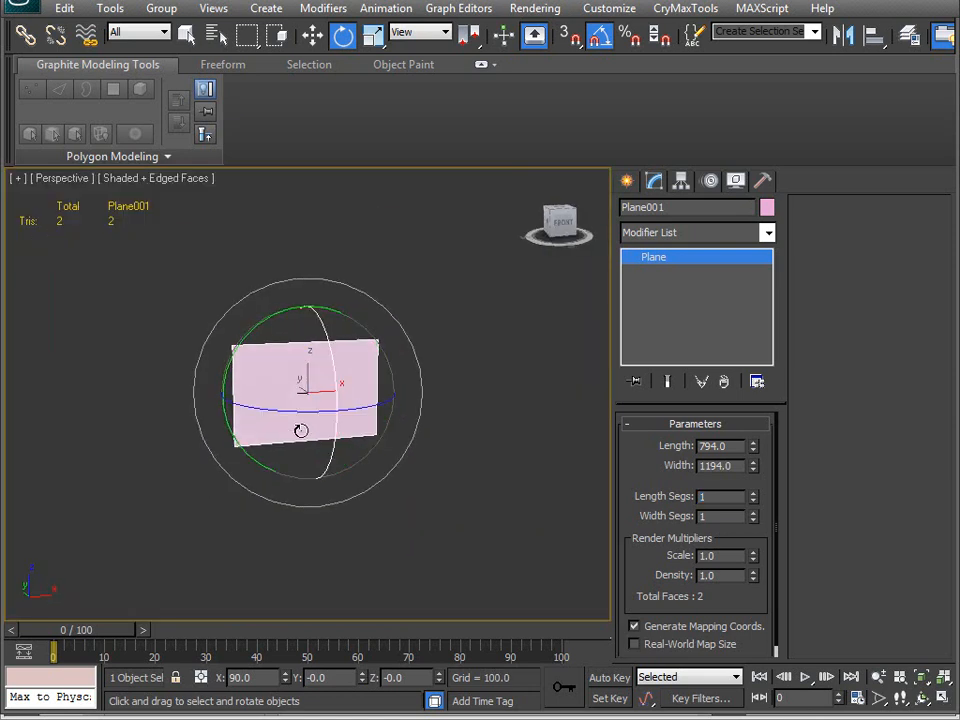
scroll(565, 475, up, 5)
- Scale the plane's dimensions down by setting its length to 79.4 and width to 119.4
drag(709, 446, 808, 465)
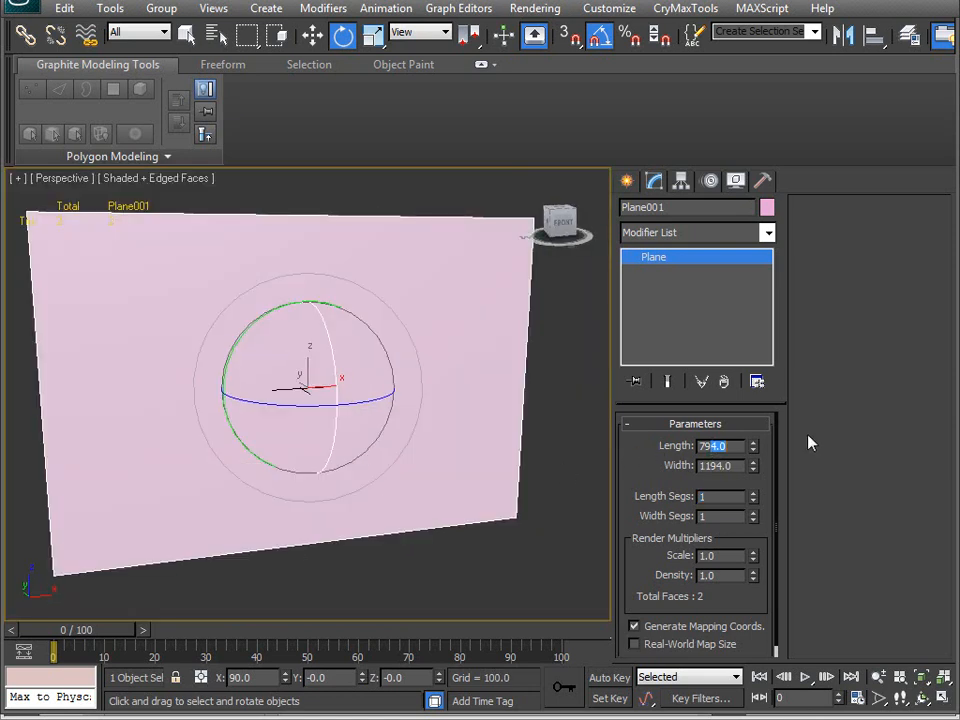
text(.4)
drag(717, 466, 748, 468)
text(.4)
key(Return)
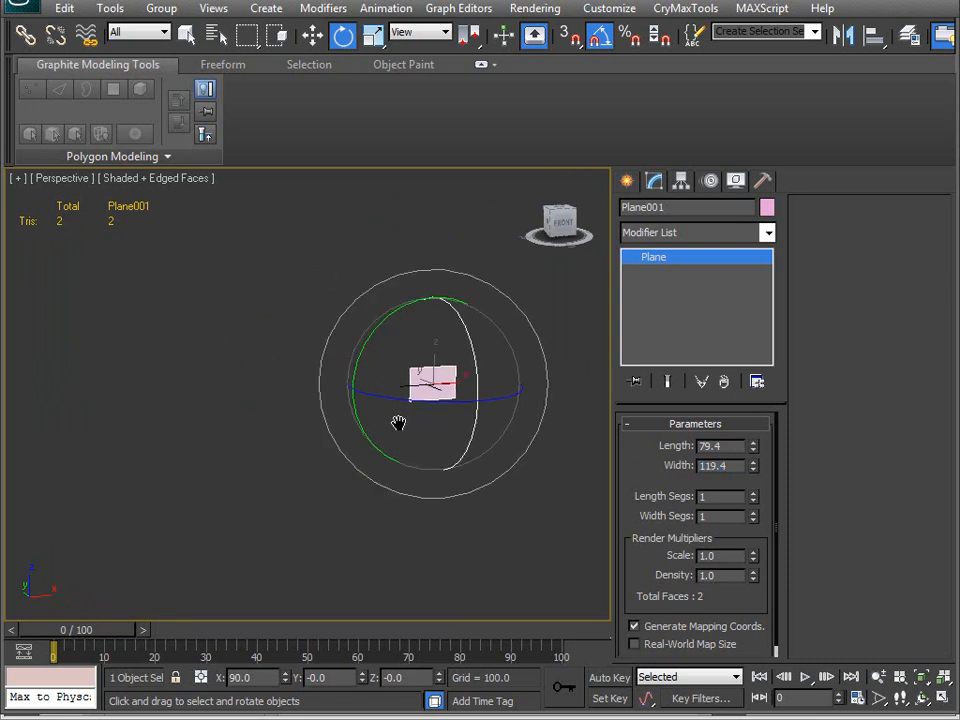
key(z)
alt+middle_drag(439, 465, 369, 416)
- Open the Material Editor and reset all its sample slots to default materials
key(m)
drag(626, 5, 489, 5)
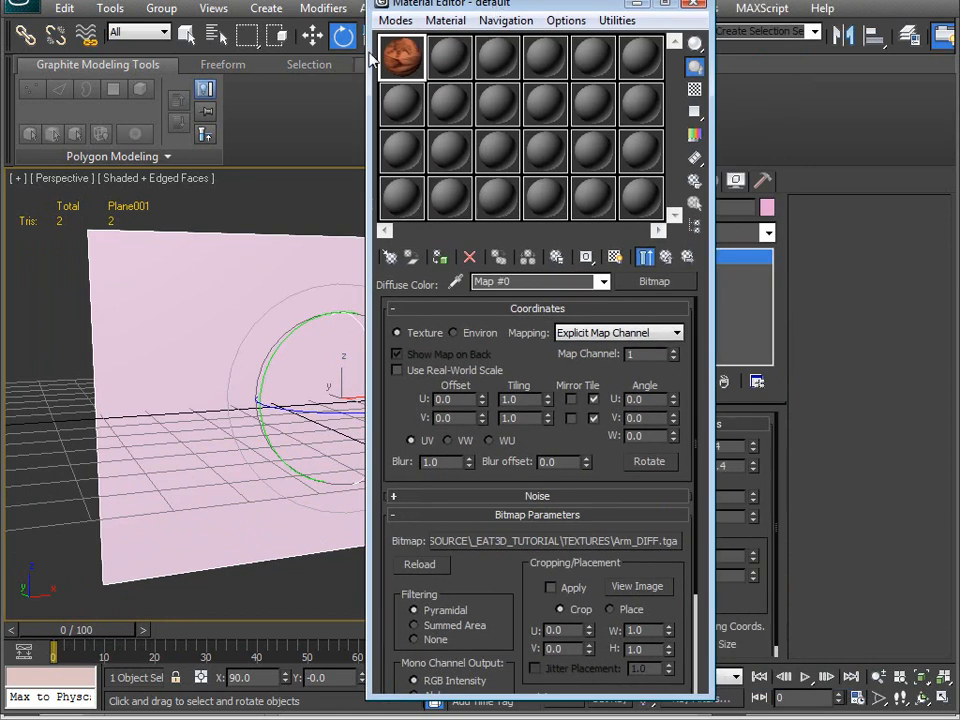
click(616, 20)
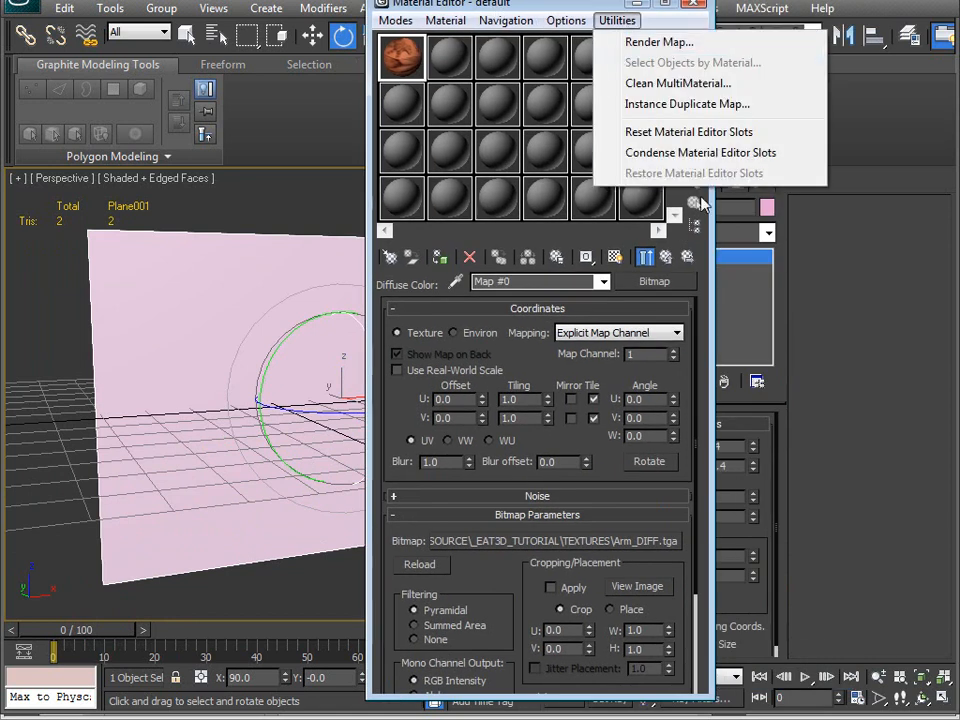
click(638, 140)
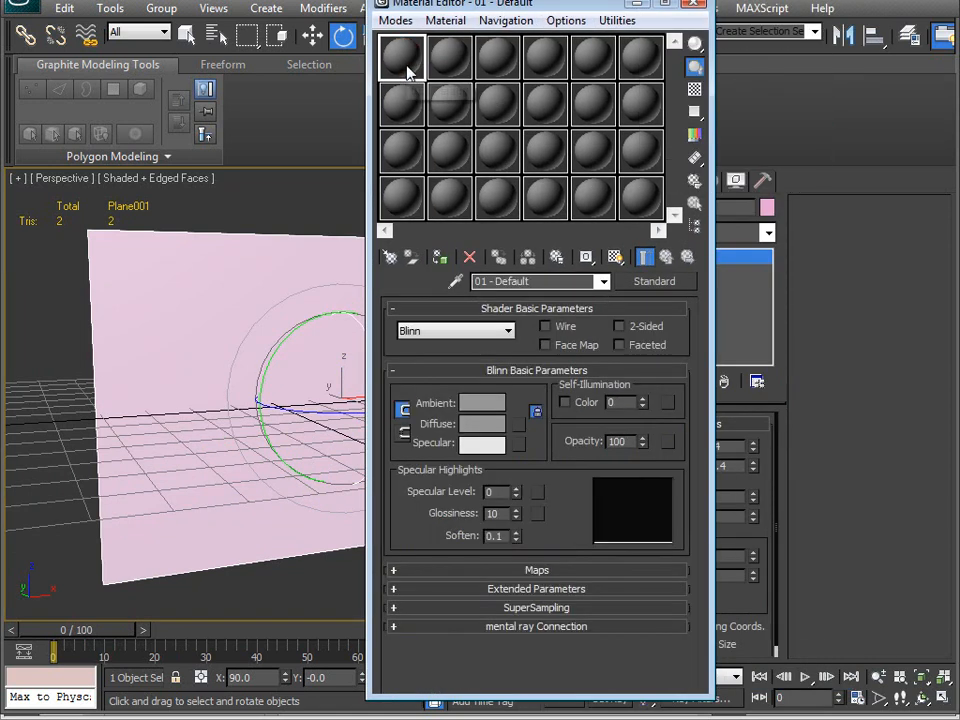
- In the Material Editor options, try the 5 X 3 sample slot layout and set it back to 6 X 4
click(566, 20)
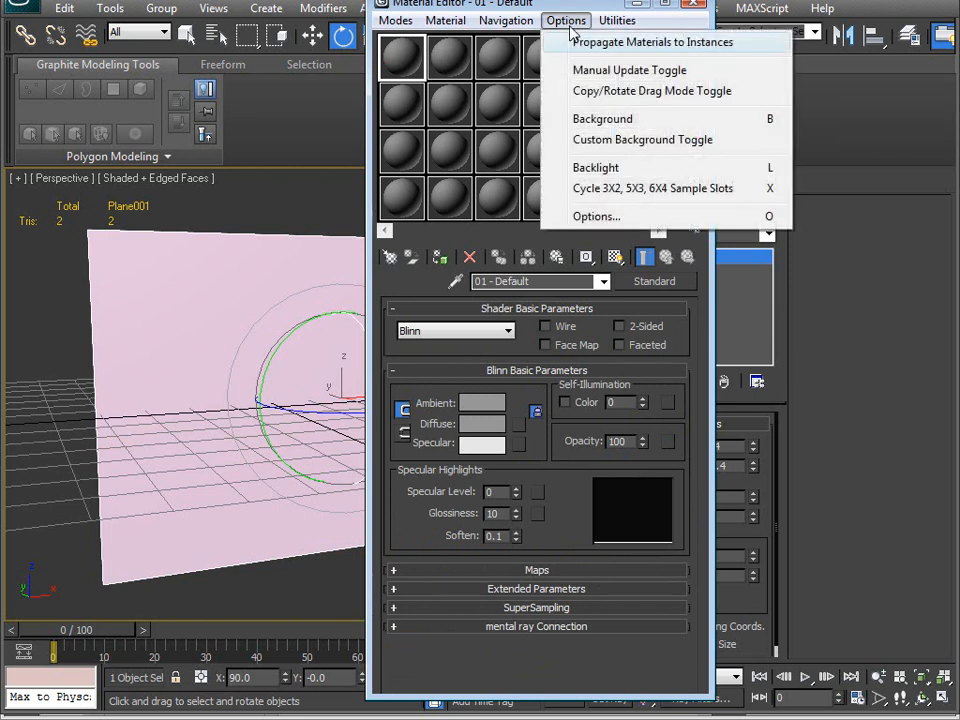
click(596, 216)
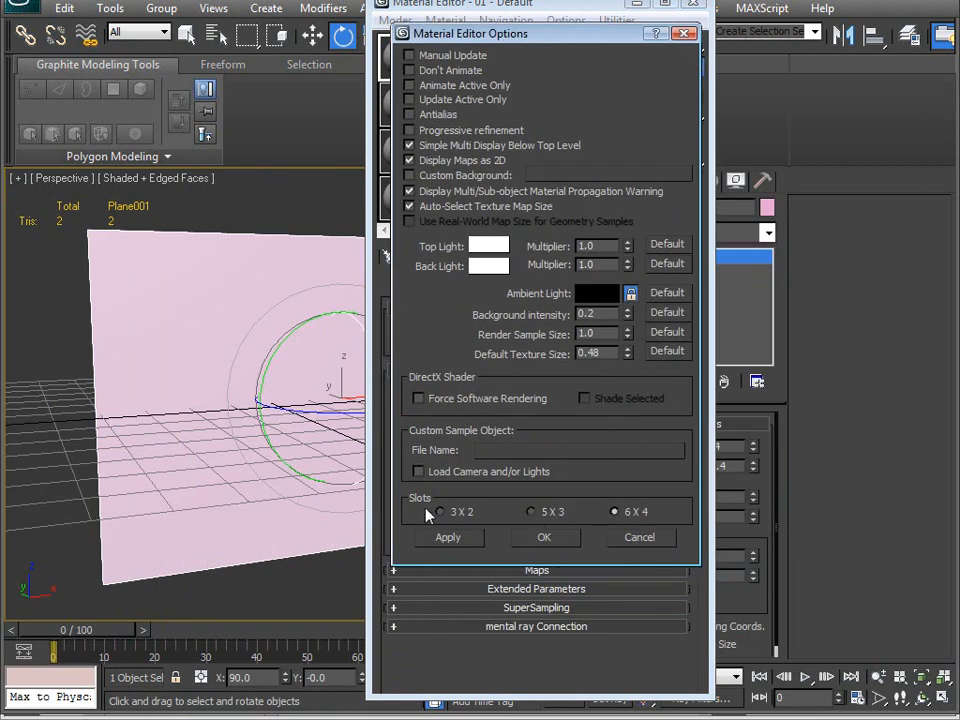
click(533, 512)
click(614, 512)
click(544, 538)
- Cycle the Material Editor's sample slot layouts around to 6 X 4
click(568, 22)
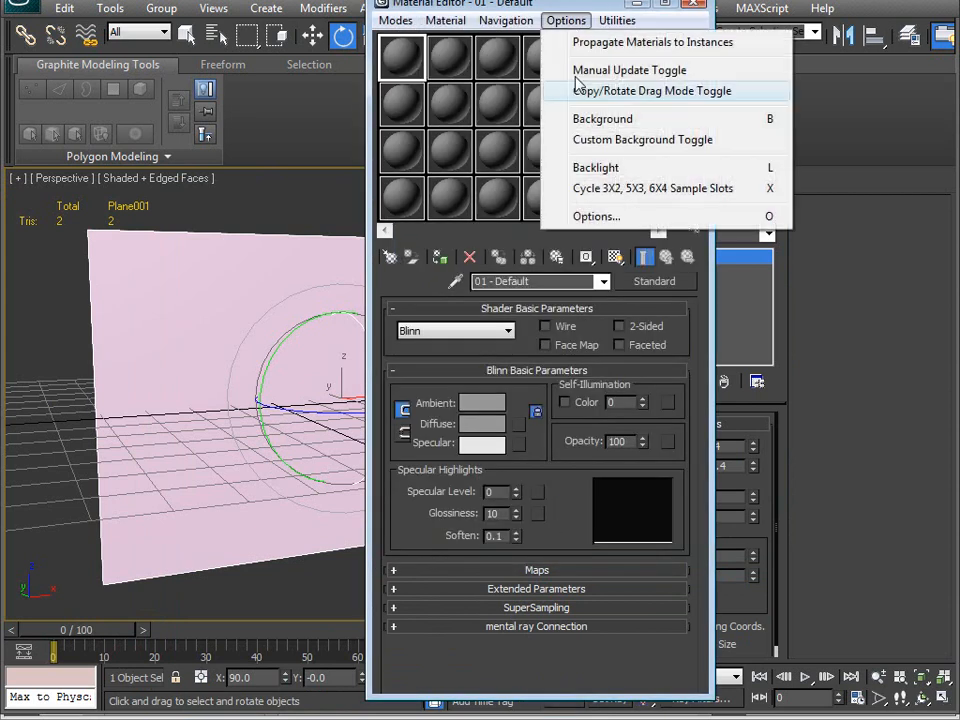
click(489, 79)
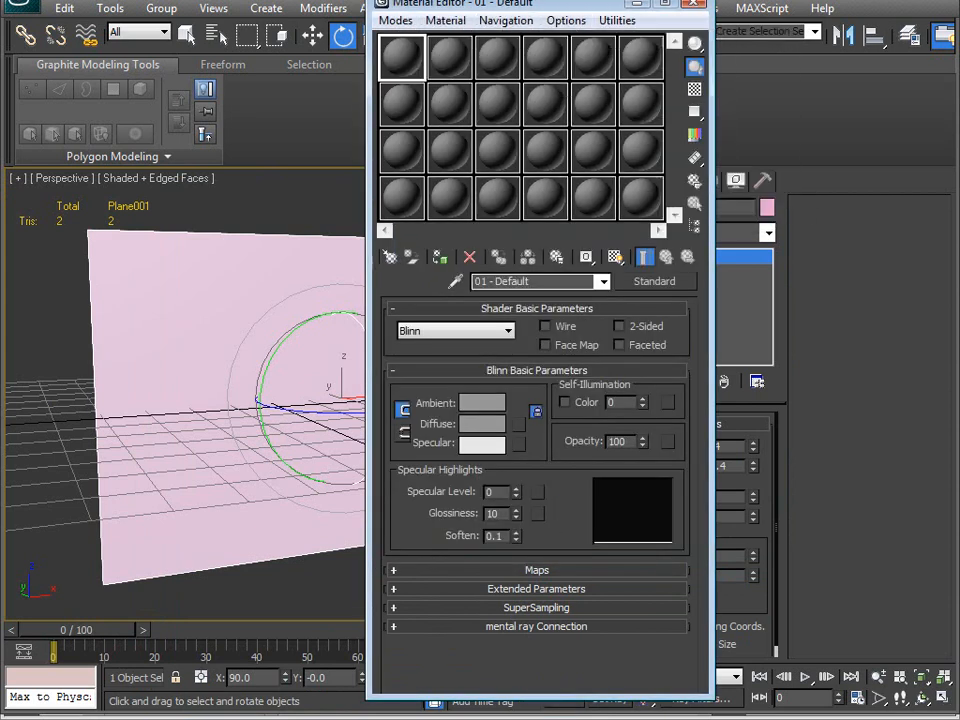
key(x)
key(x)
key(x)
- Add a Bitmap map to the Diffuse Color of the first sample material
mouse_move(410, 8)
mouse_down()
mouse_move(244, 0)
mouse_move(395, 0)
mouse_up()
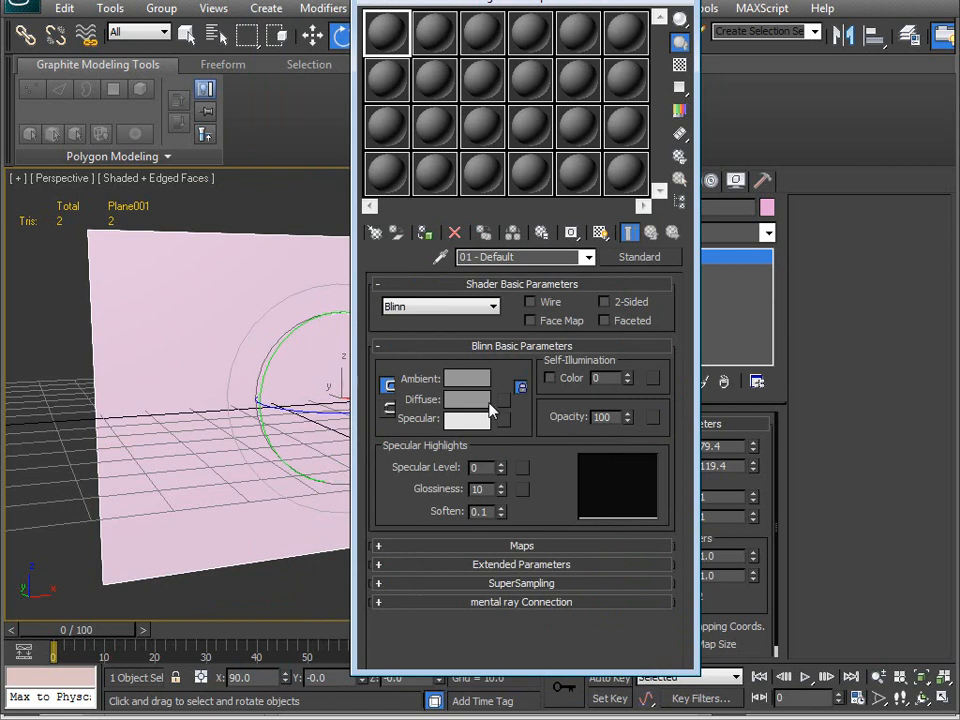
click(380, 546)
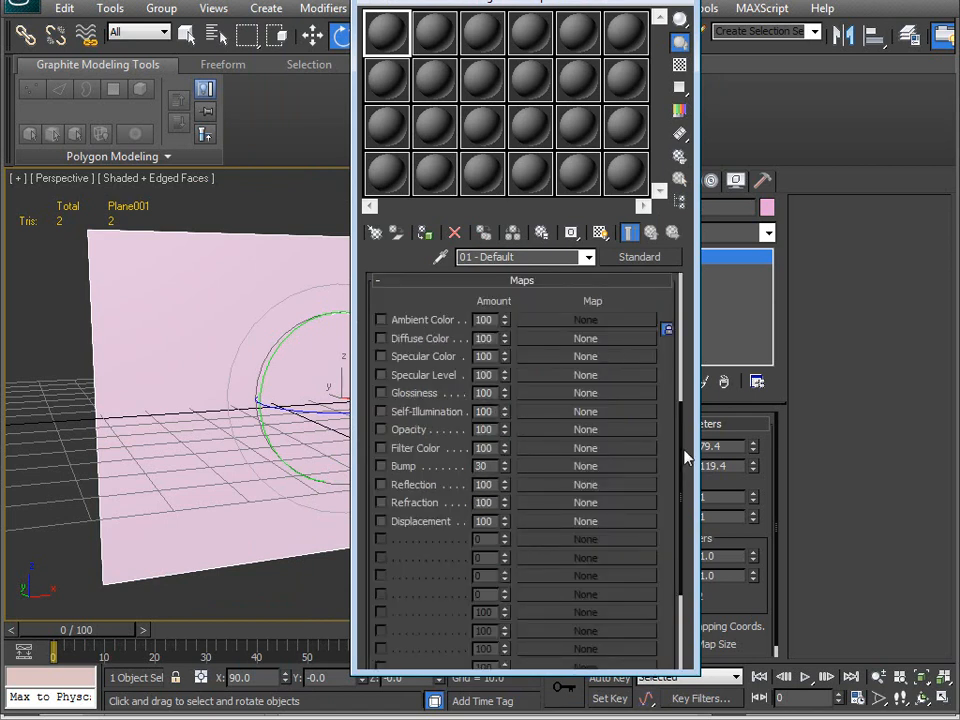
scroll(470, 345, up, 5)
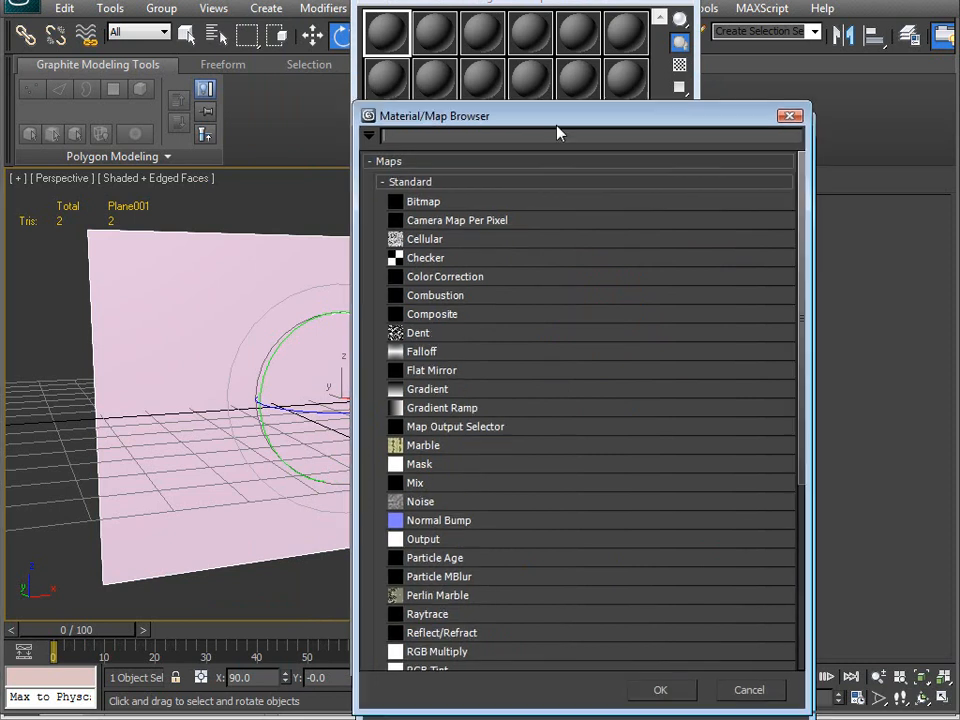
double_click(416, 112)
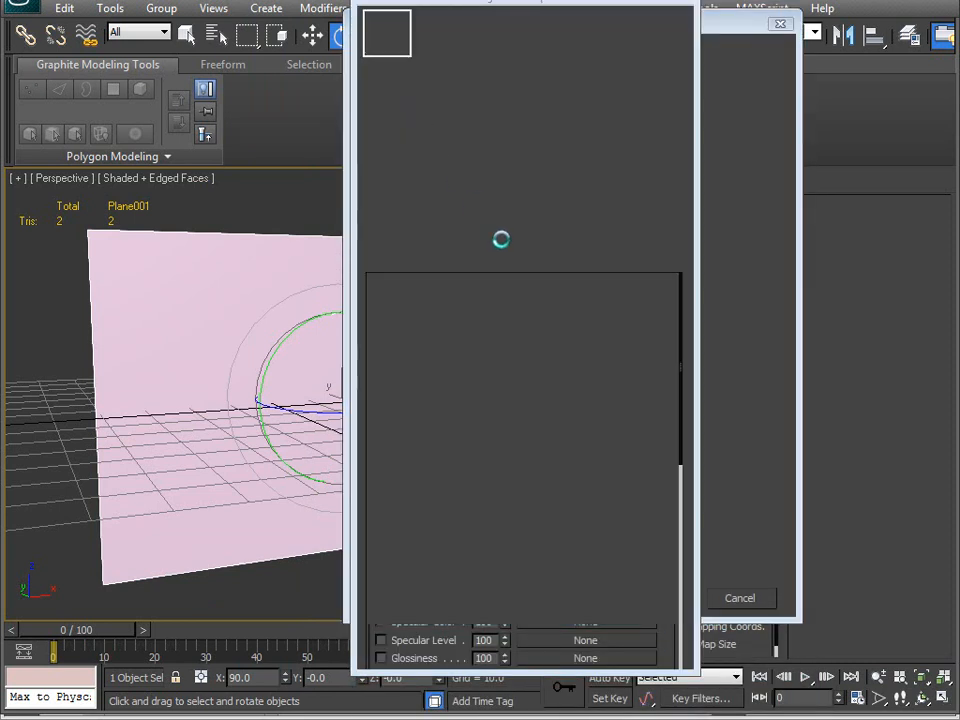
- Browse for the bitmap image in the MAXSOURCE\_EAT3D_TUTORIAL\GLOCK\Ref folder on the C: drive
click(264, 60)
click(135, 251)
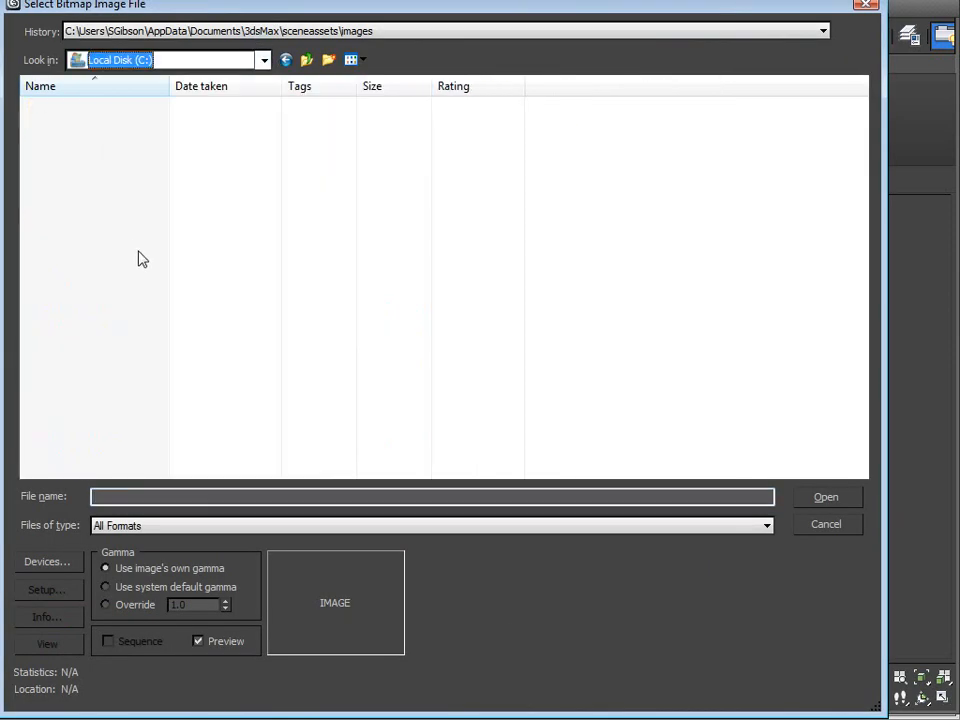
scroll(94, 362, down, 3)
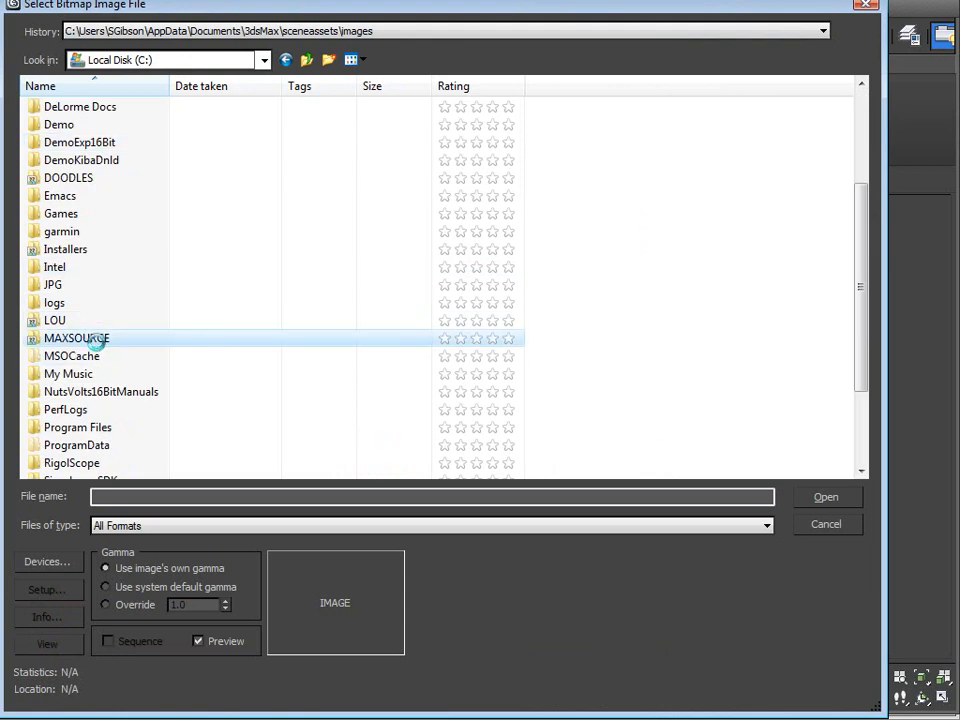
double_click(92, 337)
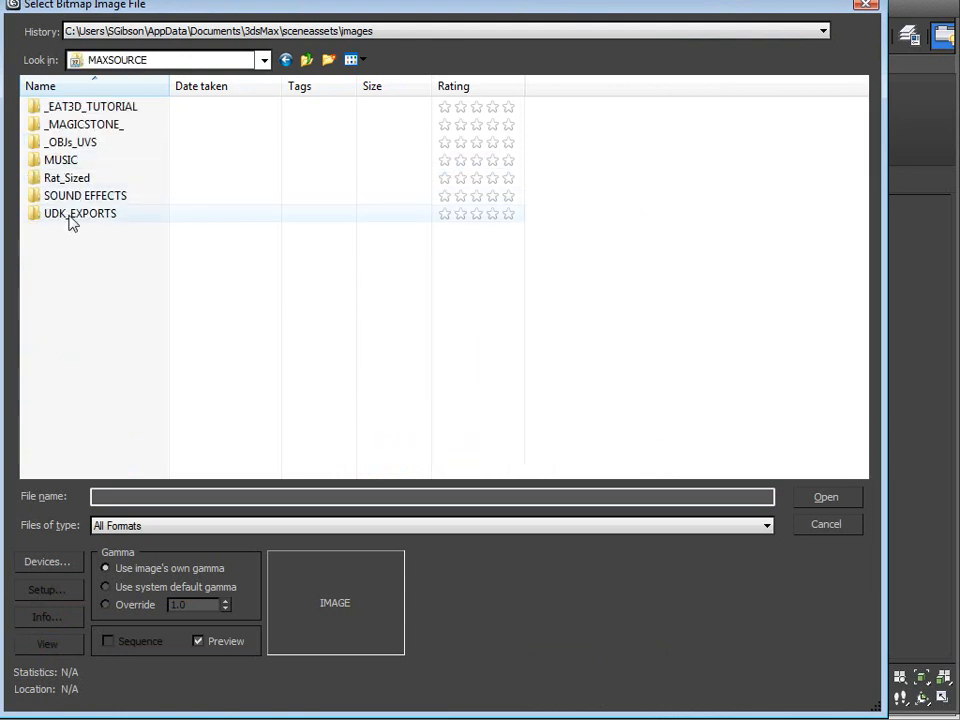
double_click(98, 105)
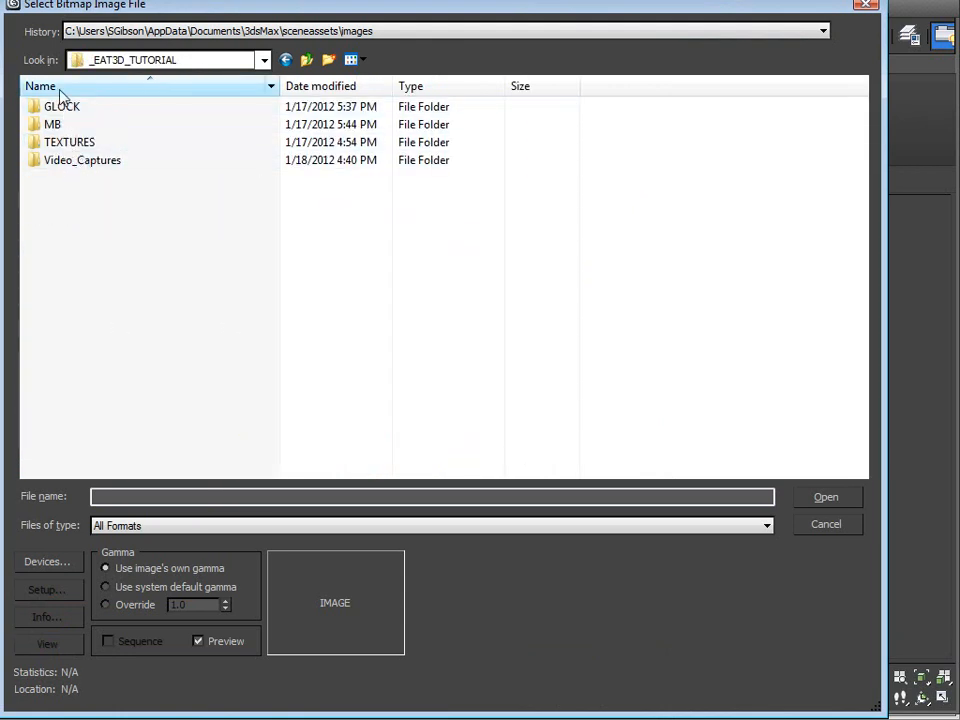
drag(157, 1, 204, 38)
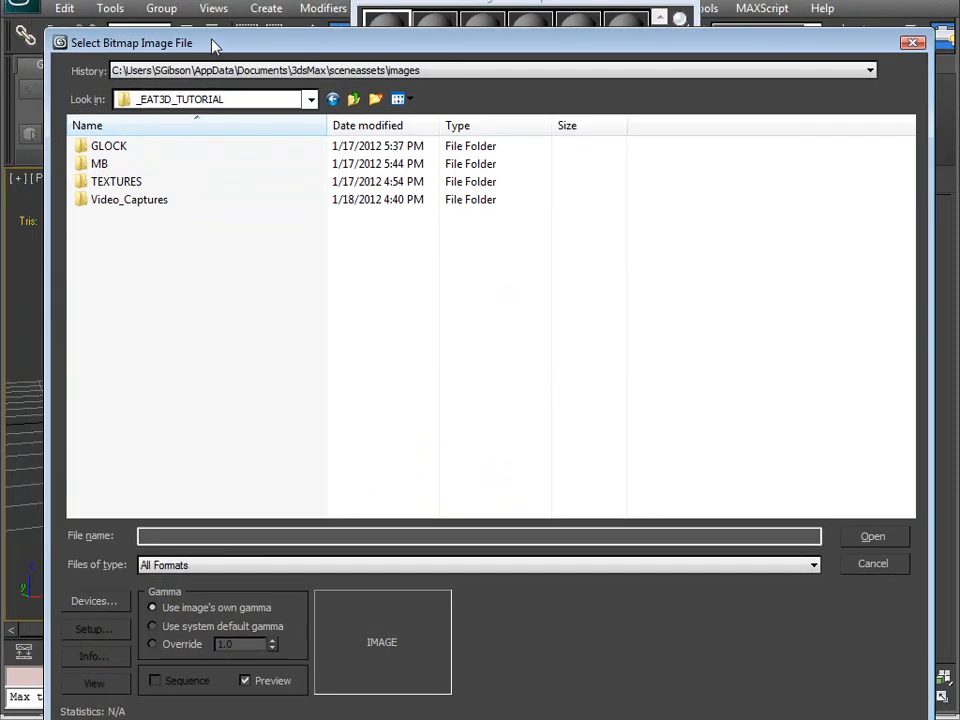
double_click(104, 150)
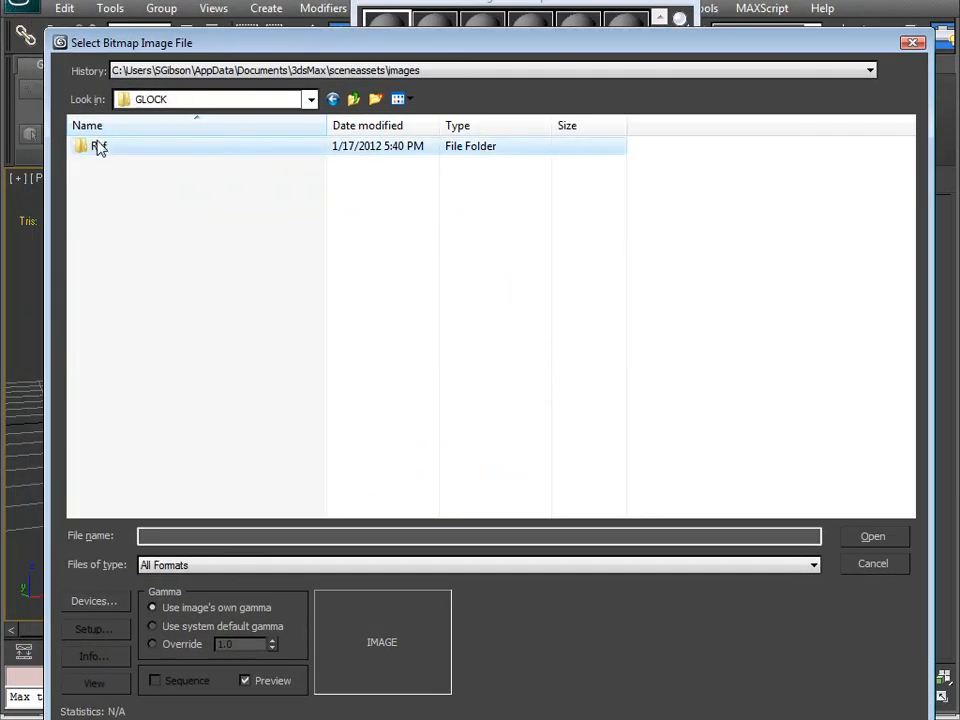
double_click(97, 148)
- Preview the Glock reference images and load Gen3.jpg as the diffuse bitmap
click(96, 146)
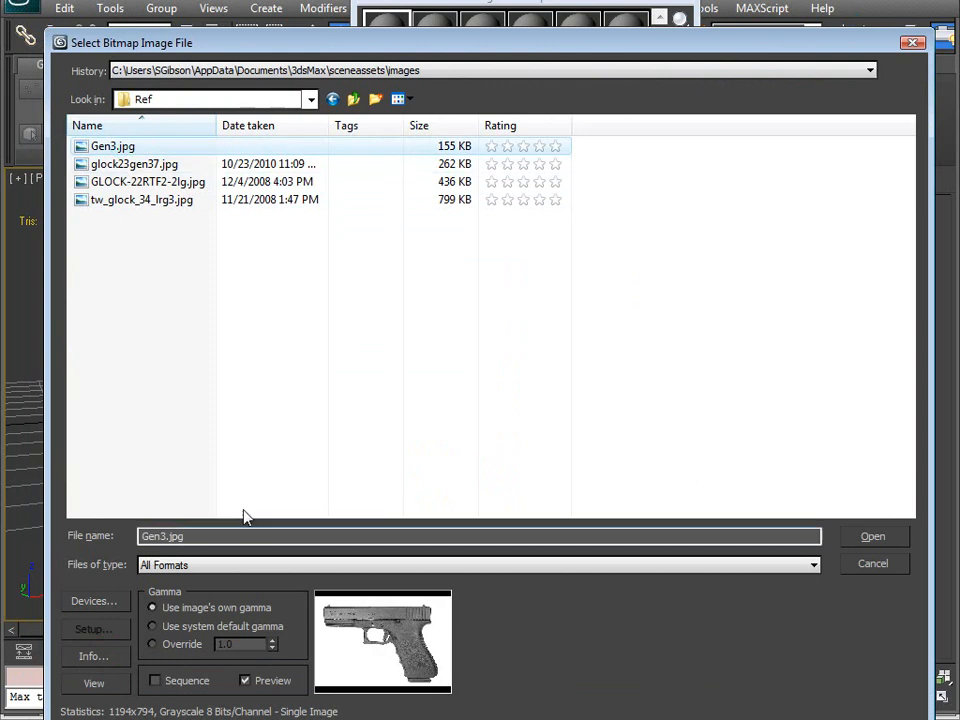
click(158, 164)
click(168, 182)
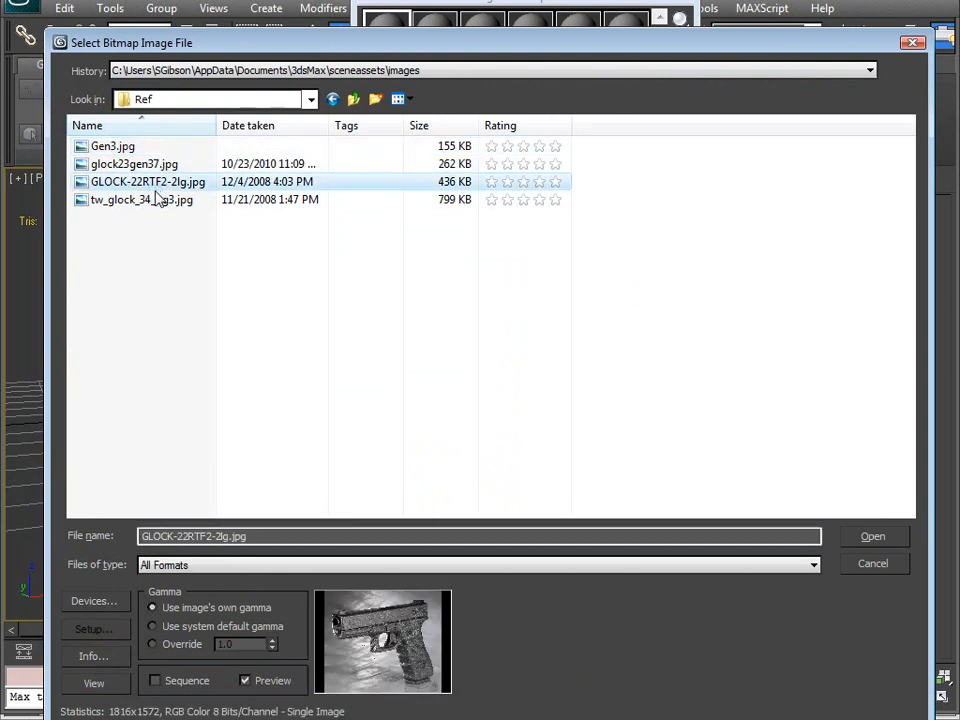
click(115, 146)
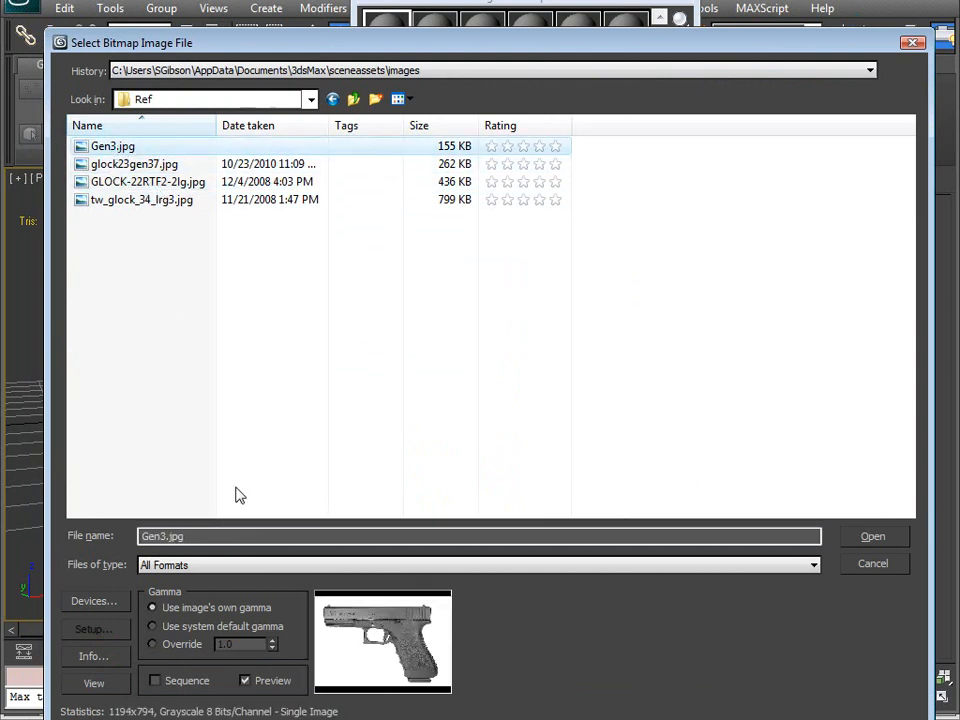
click(862, 537)
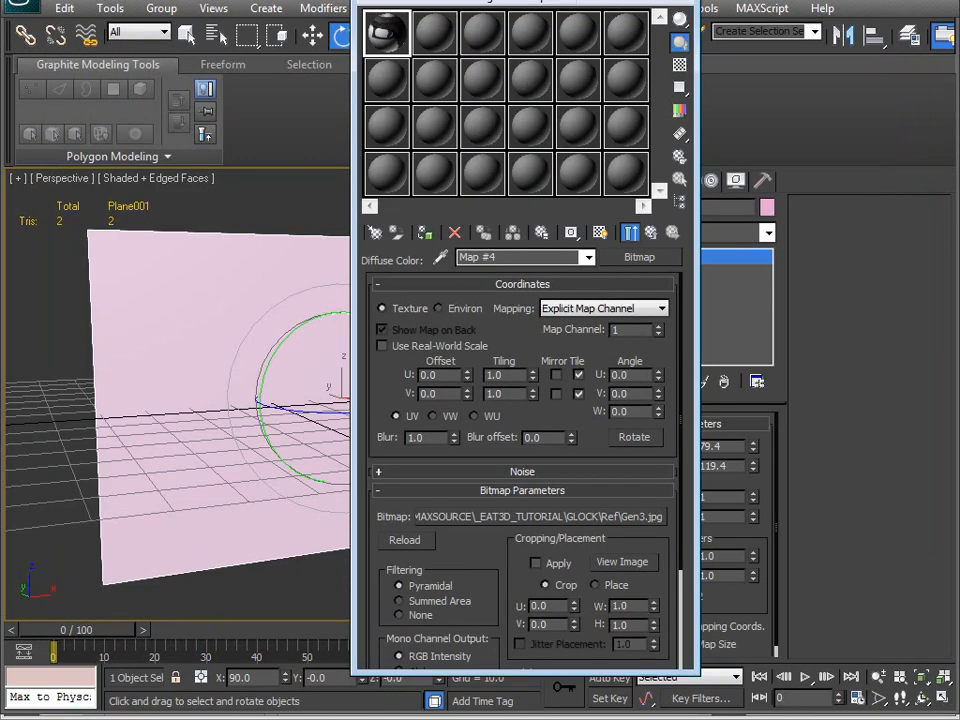
- Enable Show Shaded Material in Viewport for the Gen3.jpg map and assign the material to the selected plane
drag(500, 2, 688, 10)
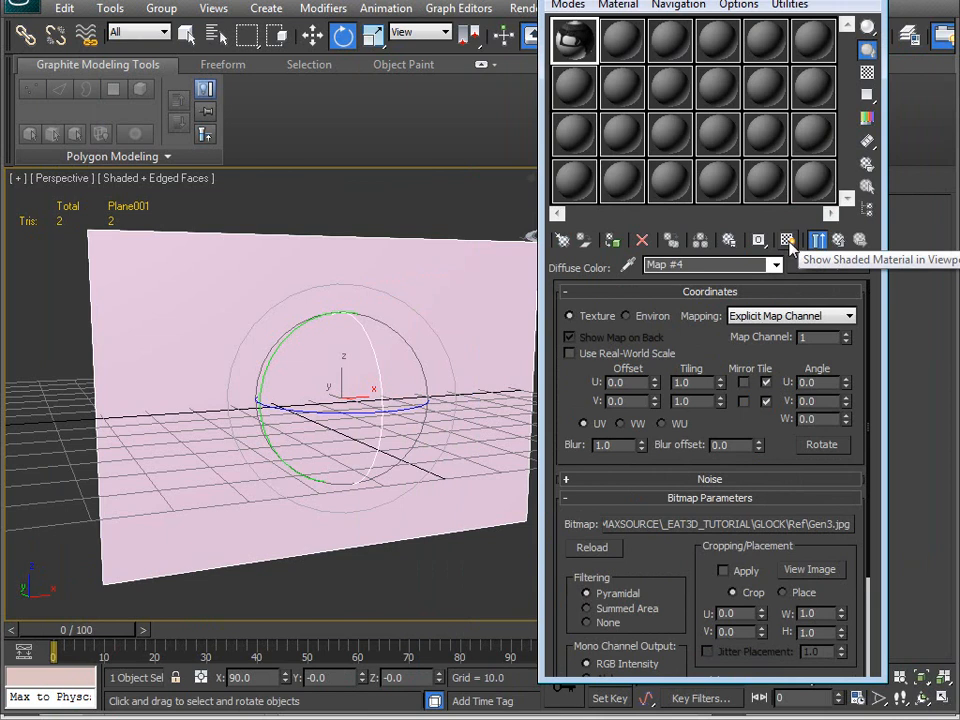
drag(762, 246, 563, 247)
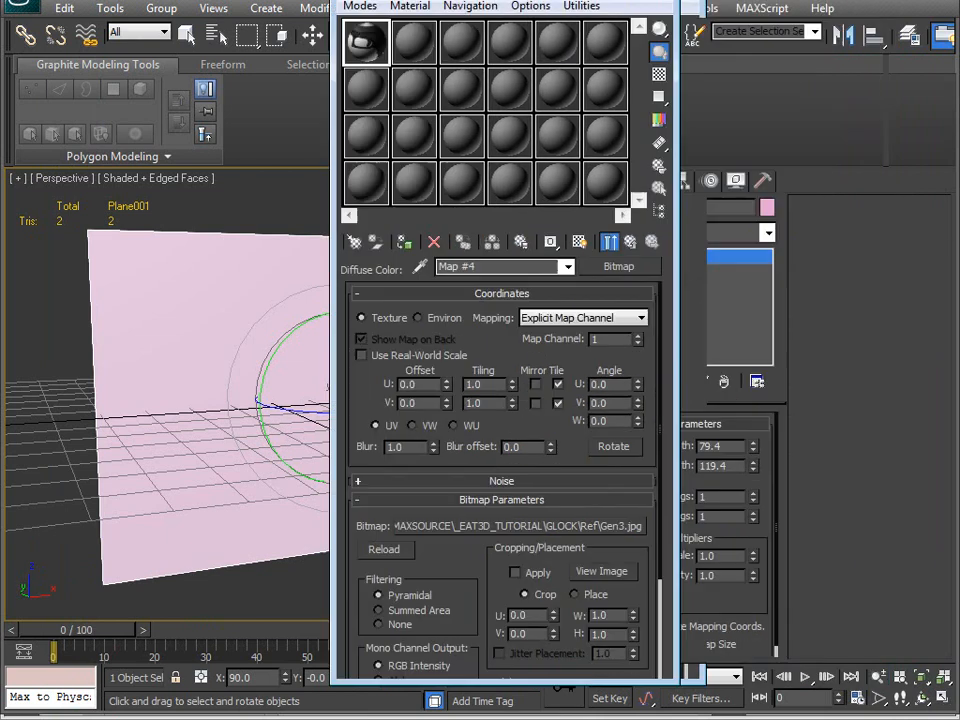
click(578, 243)
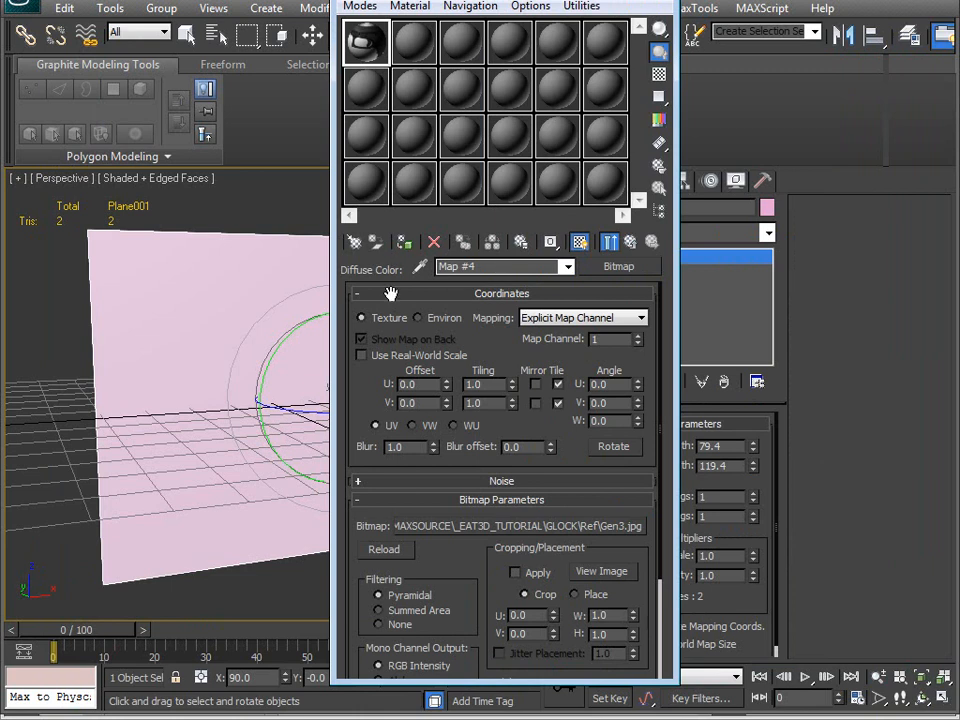
click(175, 299)
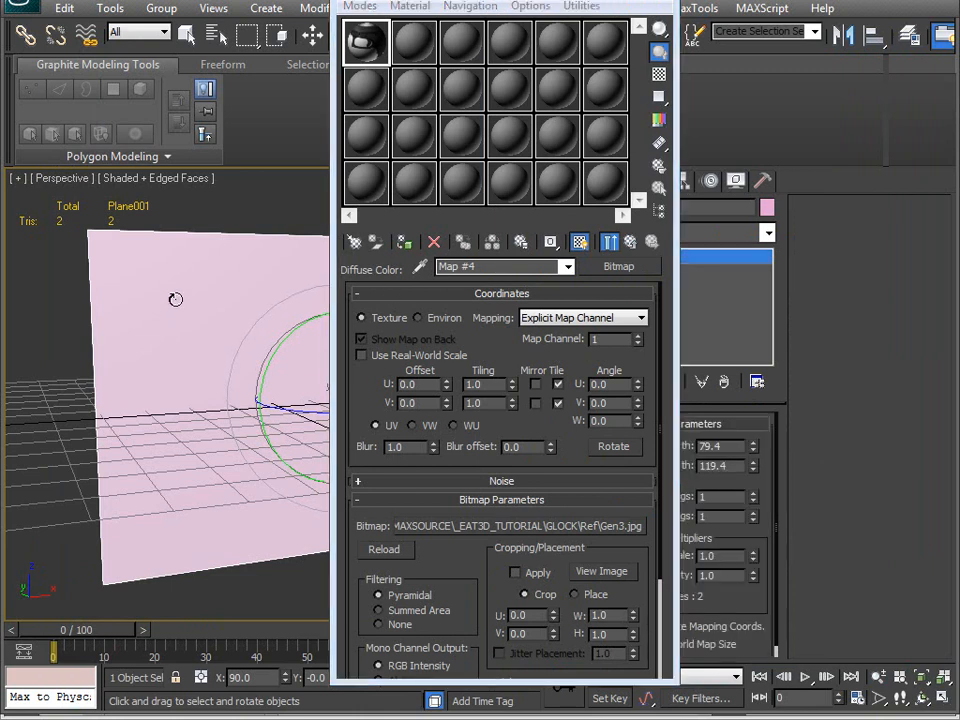
click(380, 245)
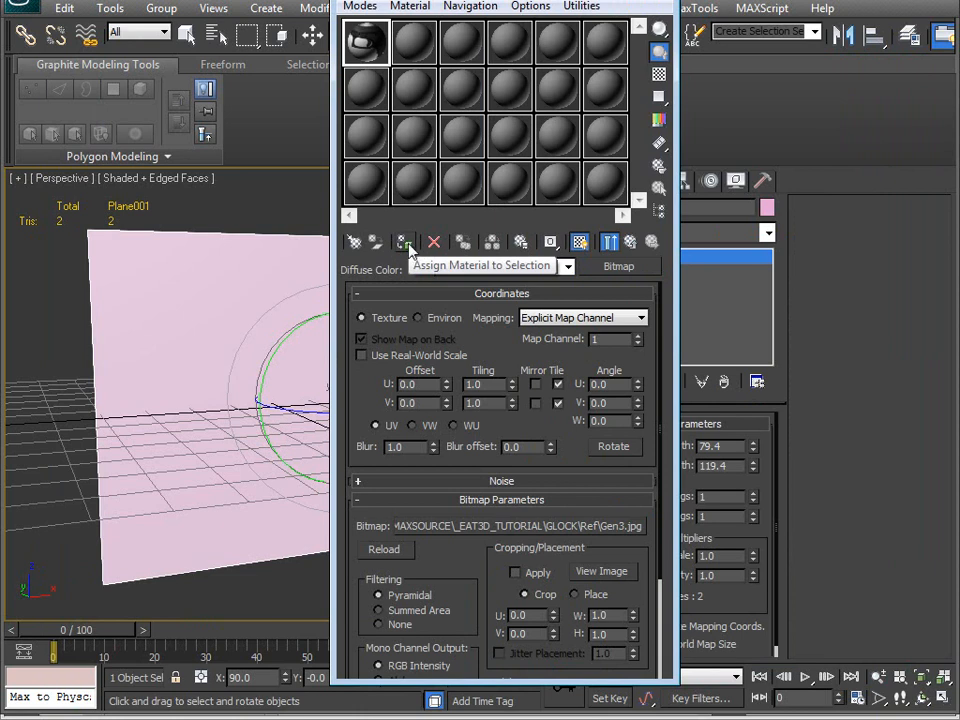
click(408, 250)
- Check the pistol image on the plane in the Perspective view and close the Material Editor
scroll(111, 298, up, 5)
middle_drag(111, 298, 137, 298)
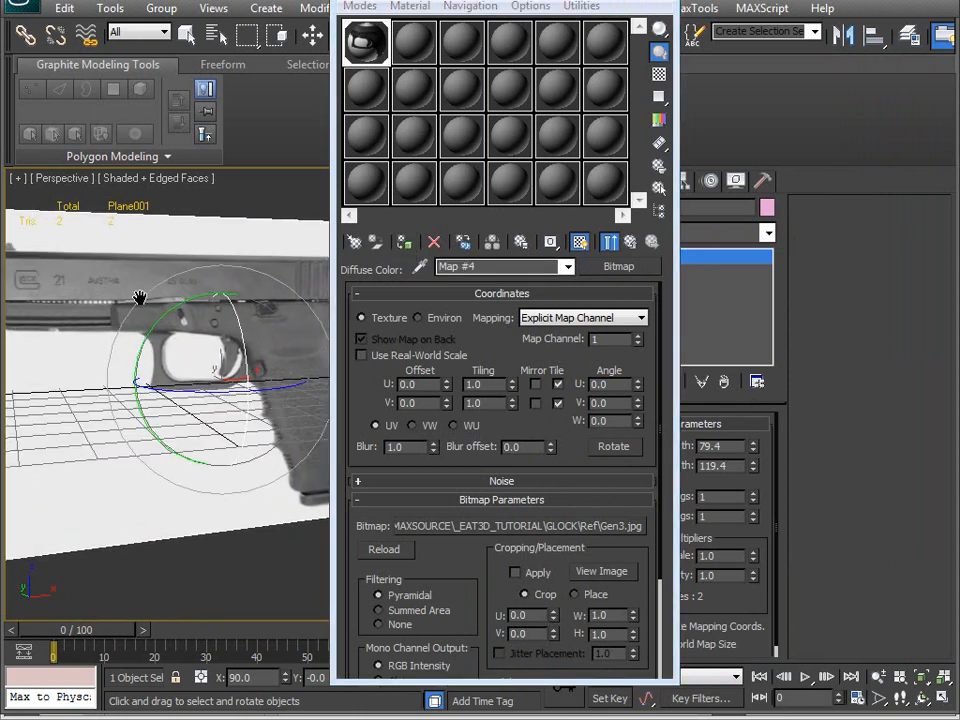
drag(457, 1, 645, 0)
middle_drag(345, 308, 449, 289)
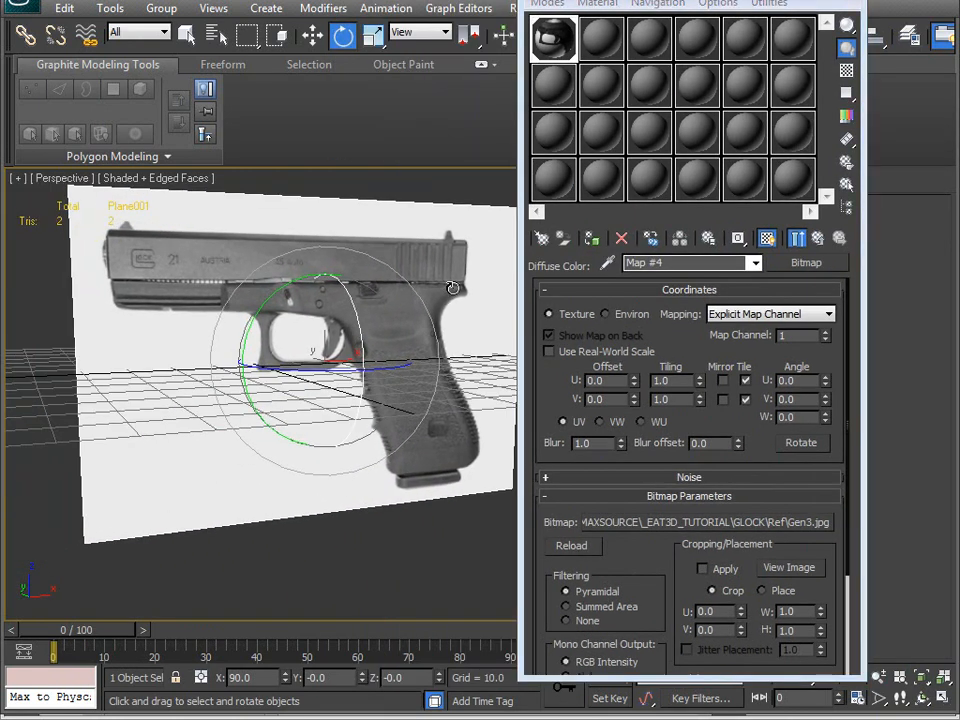
alt+middle_drag(276, 310, 266, 280)
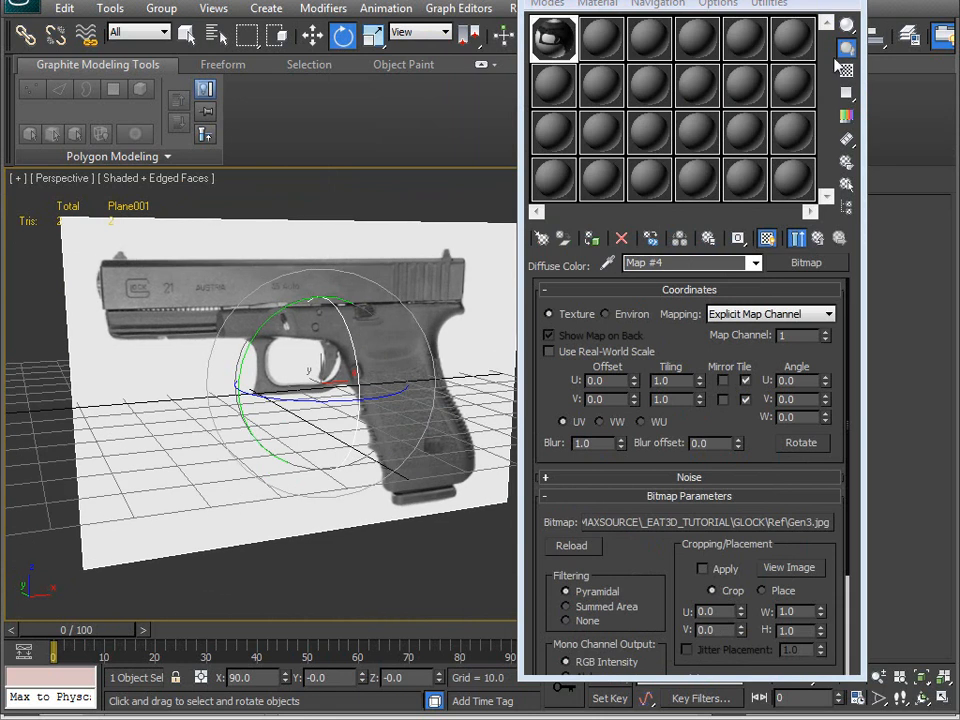
key(m)
- Activate the Move tool and reset the plane's X and Y position to 0
alt+middle_drag(370, 340, 426, 352)
key(w)
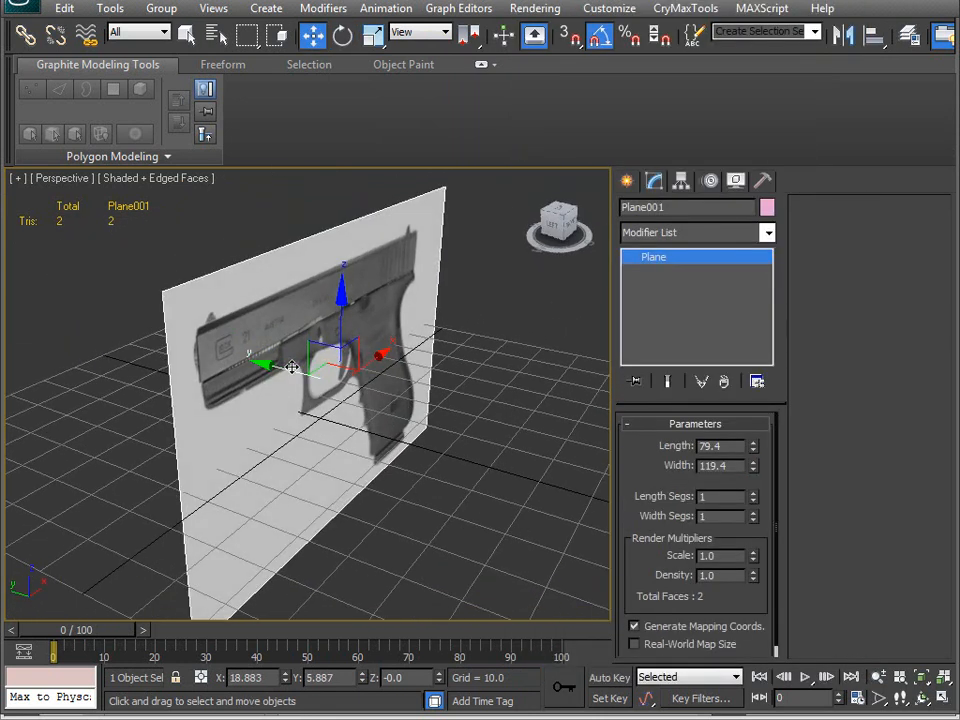
right_click(286, 678)
right_click(362, 678)
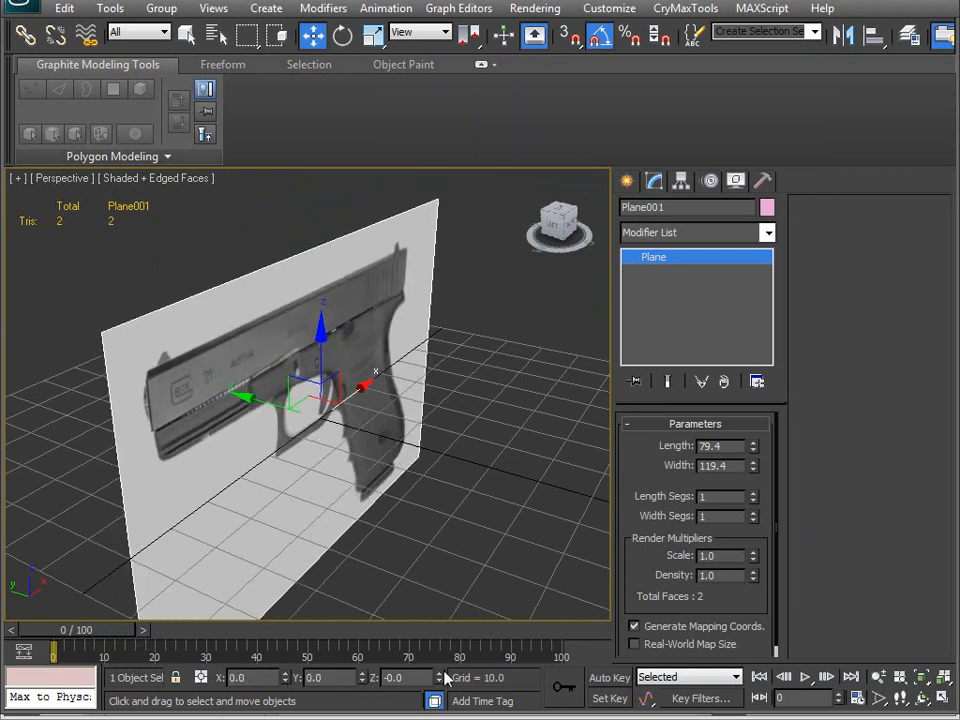
- Move the reference plane back along the Y axis to about 17.362, keeping it behind the origin
middle_drag(344, 562, 411, 488)
alt+middle_drag(347, 399, 293, 421)
drag(296, 436, 243, 400)
alt+middle_drag(243, 400, 320, 442)
alt+middle_drag(331, 285, 244, 320)
drag(355, 386, 319, 420)
right_click(325, 417)
middle_drag(330, 418, 291, 403)
- Try freezing the reference plane with its current display properties, and undo the freeze
right_click(397, 278)
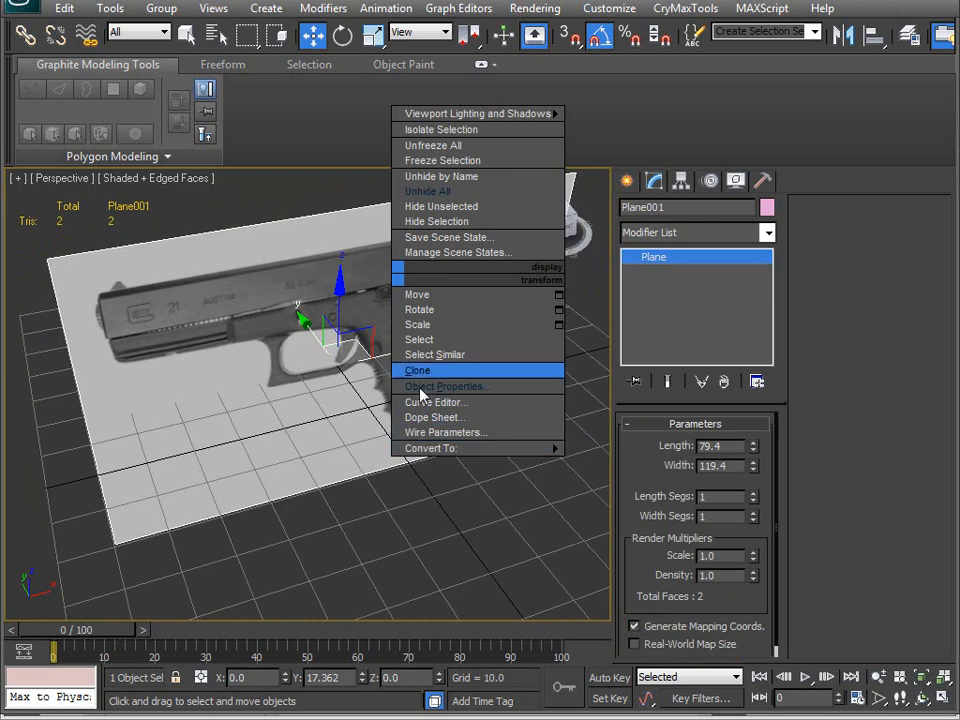
click(445, 165)
alt+middle_drag(385, 362, 382, 332)
key(ctrl+z)
- Turn off Show Frozen in Gray in the reference plane's Object Properties
right_click(390, 267)
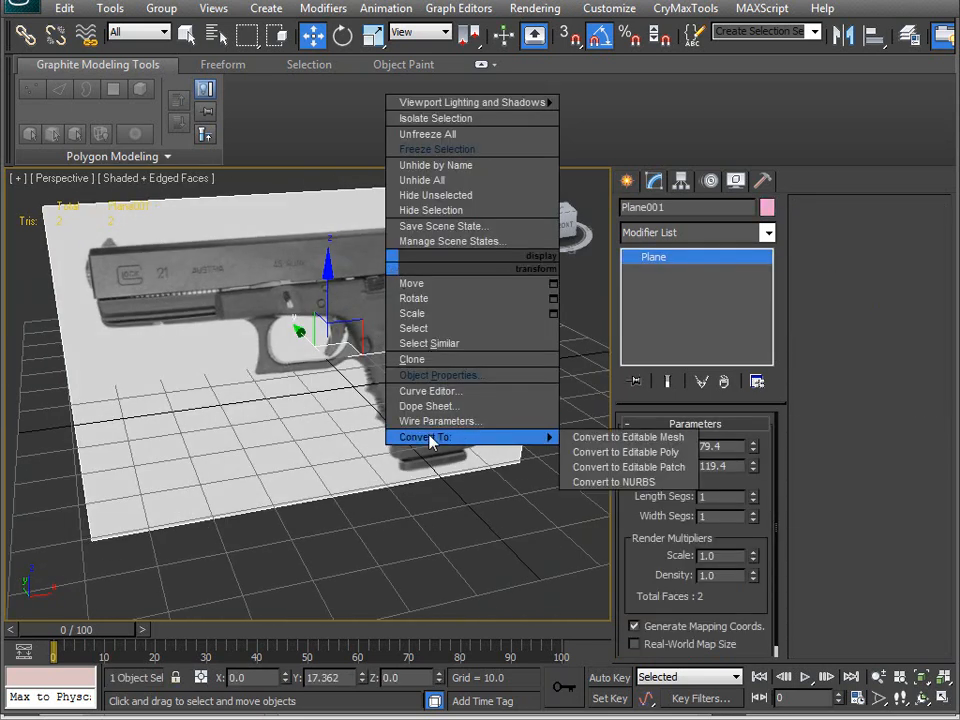
click(440, 375)
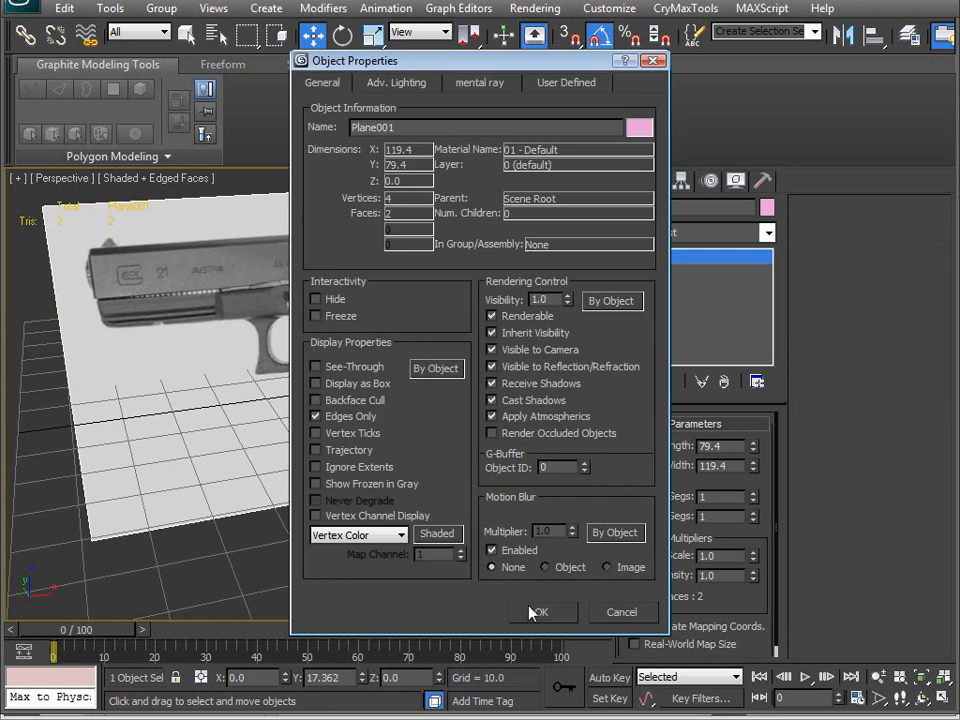
click(537, 612)
- Freeze the reference plane and check its pistol image from several angles
alt+middle_drag(294, 399, 310, 300)
right_click(333, 254)
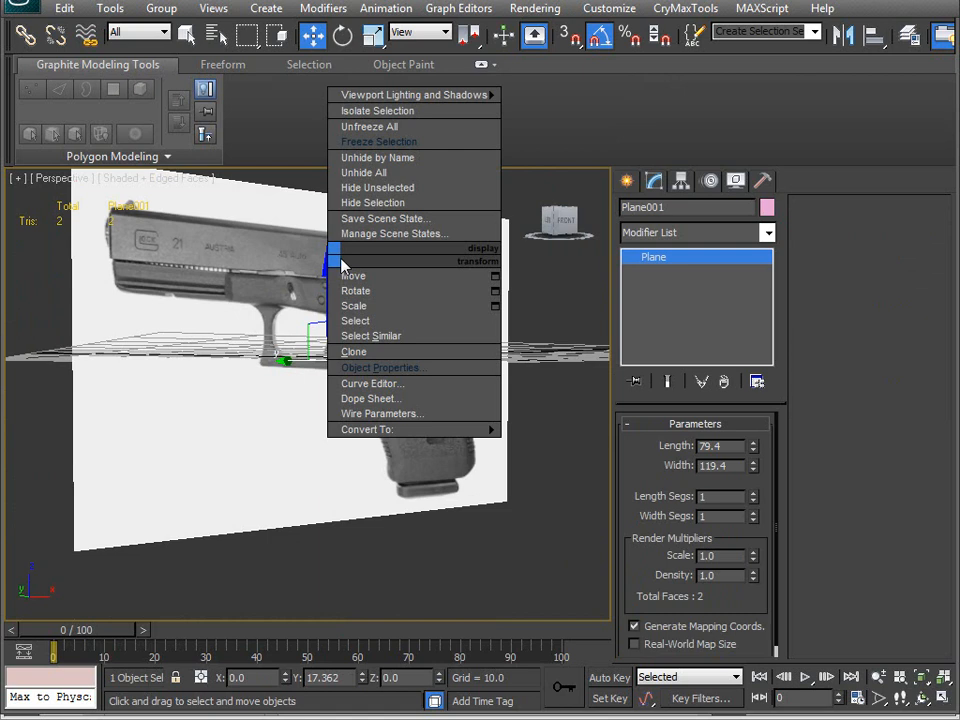
click(392, 142)
alt+middle_drag(390, 364, 318, 343)
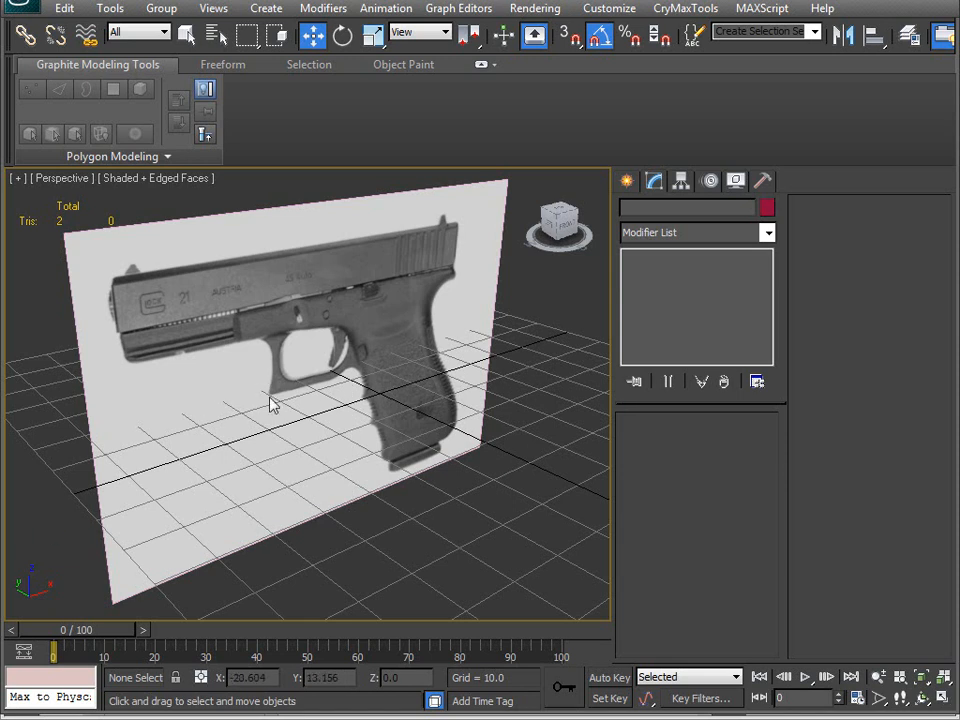
alt+middle_drag(225, 405, 300, 438)
- Unfreeze all objects and select the reference plane again
right_click(337, 280)
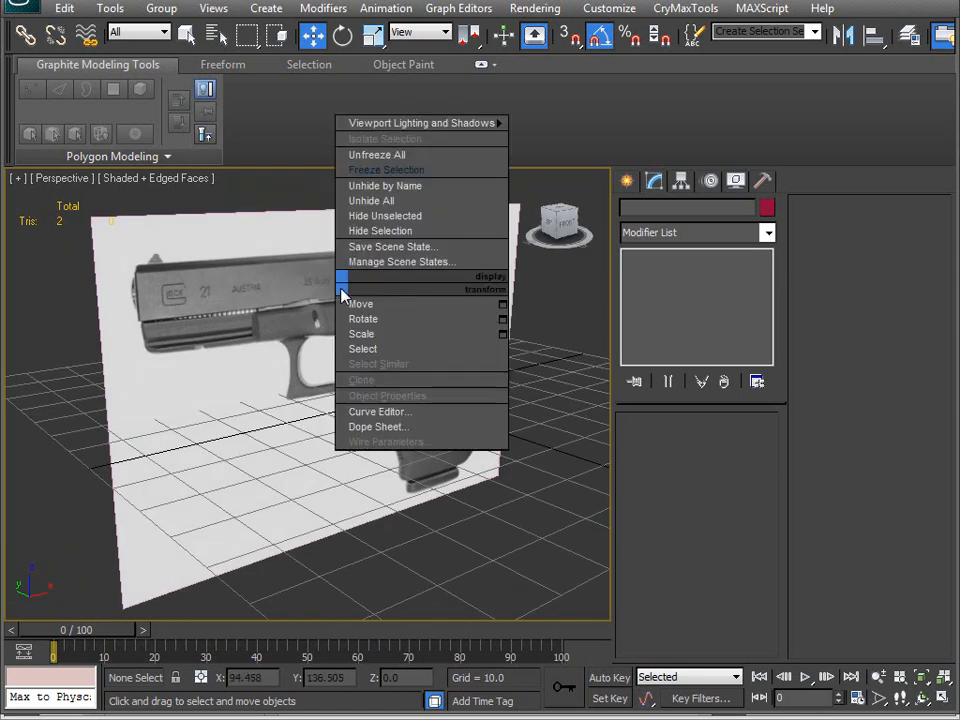
click(375, 163)
click(356, 310)
alt+middle_drag(356, 310, 340, 330)
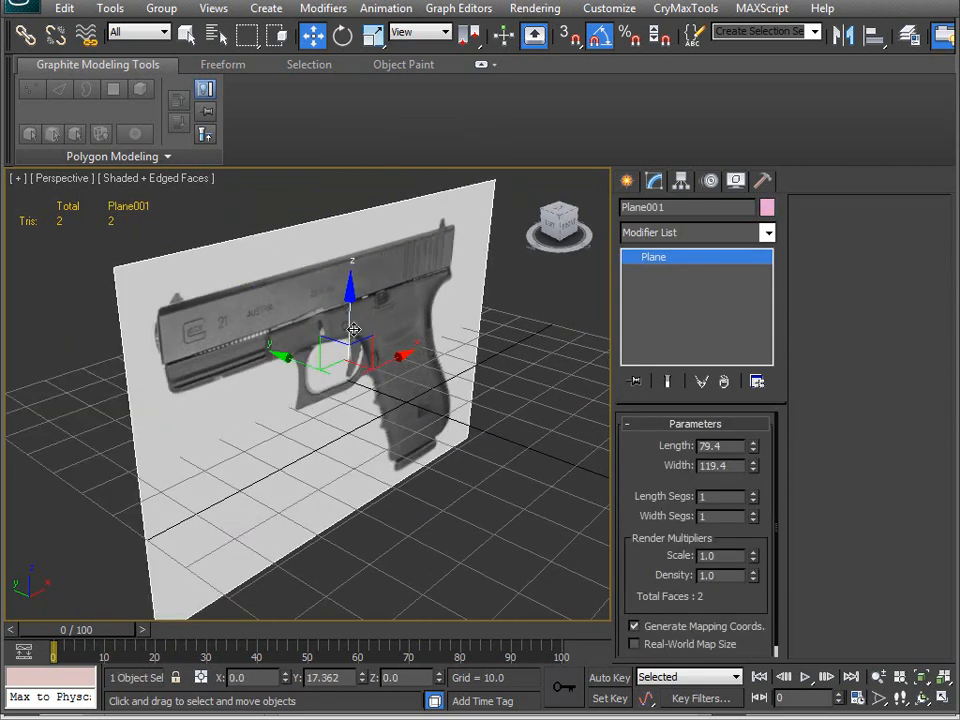
- Freeze the selected reference plane and view the pistol image from the front
right_click(350, 324)
click(407, 212)
alt+middle_drag(407, 212, 285, 383)
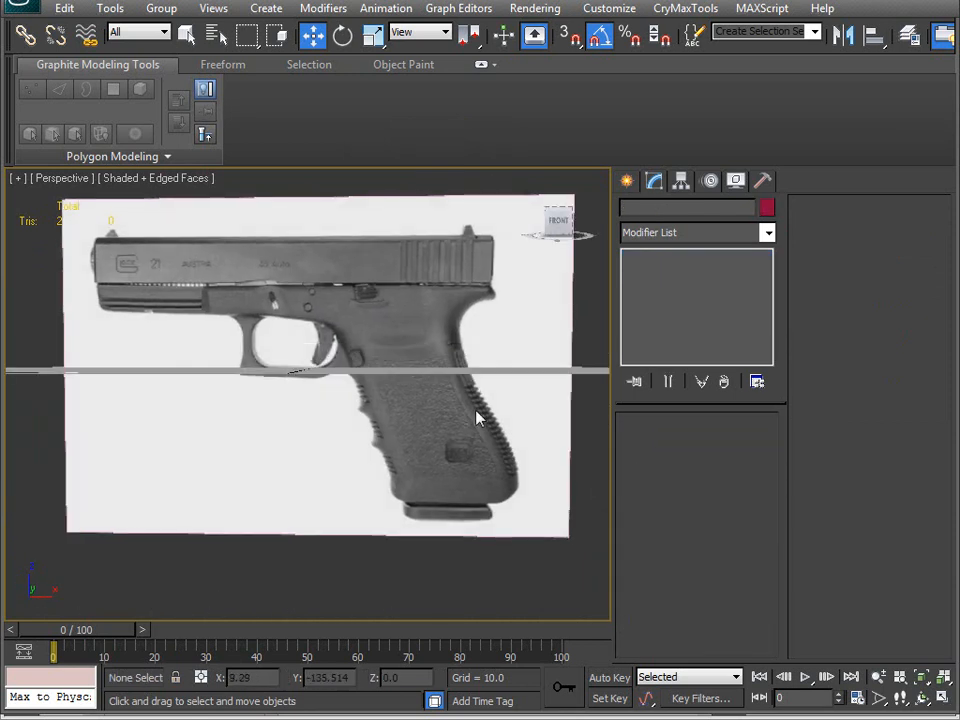
- Show the four-viewport layout, maximizing the Top viewport once and restoring the layout
click(944, 703)
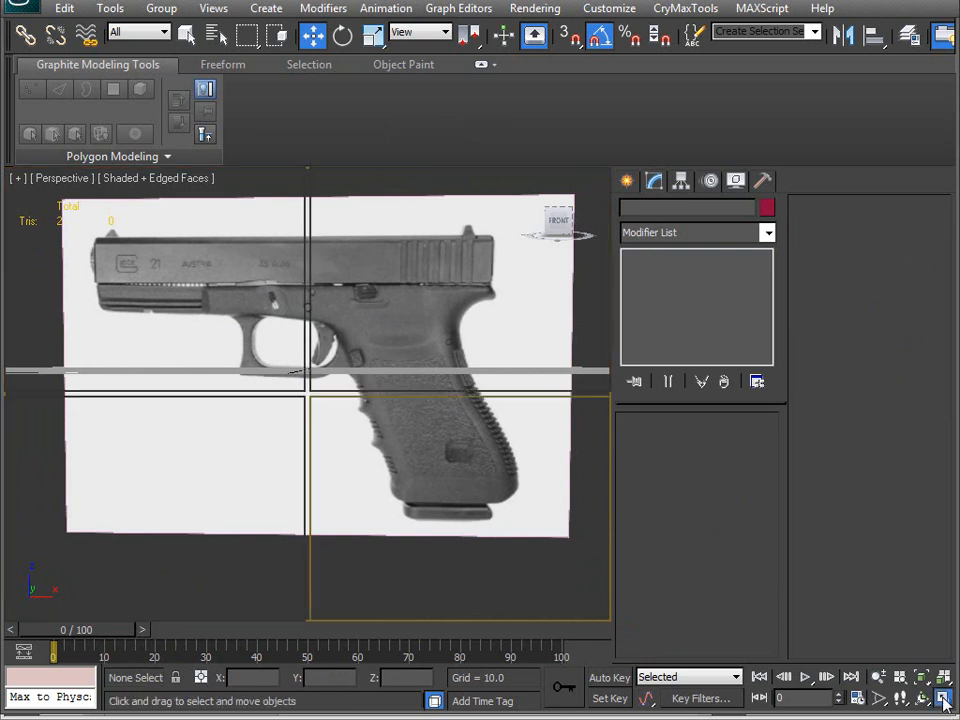
click(185, 282)
key(ctrl+shift+z)
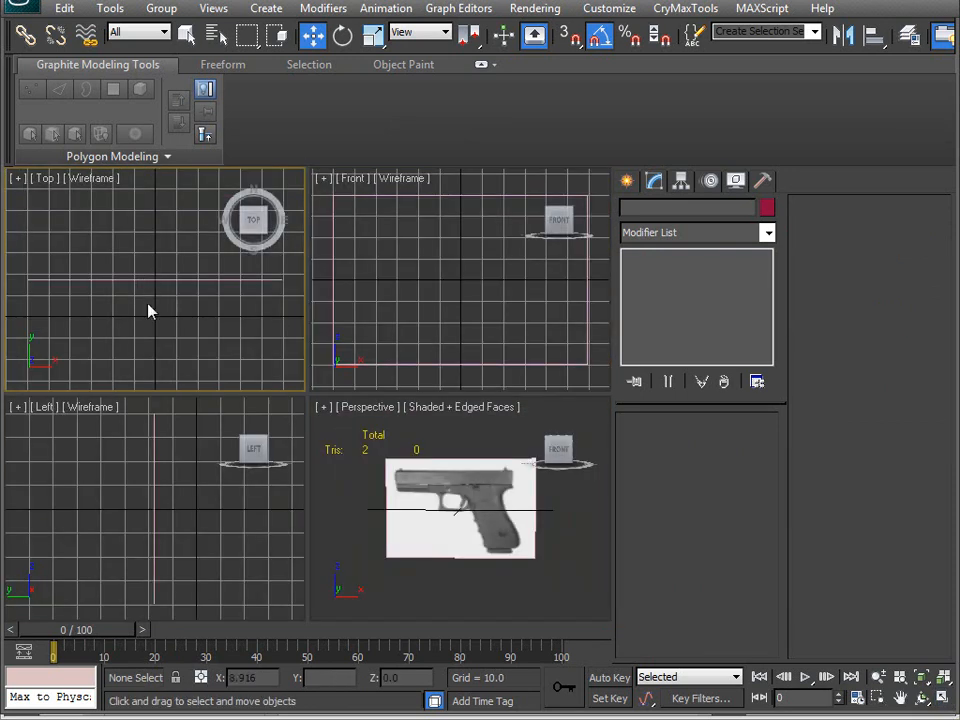
click(944, 700)
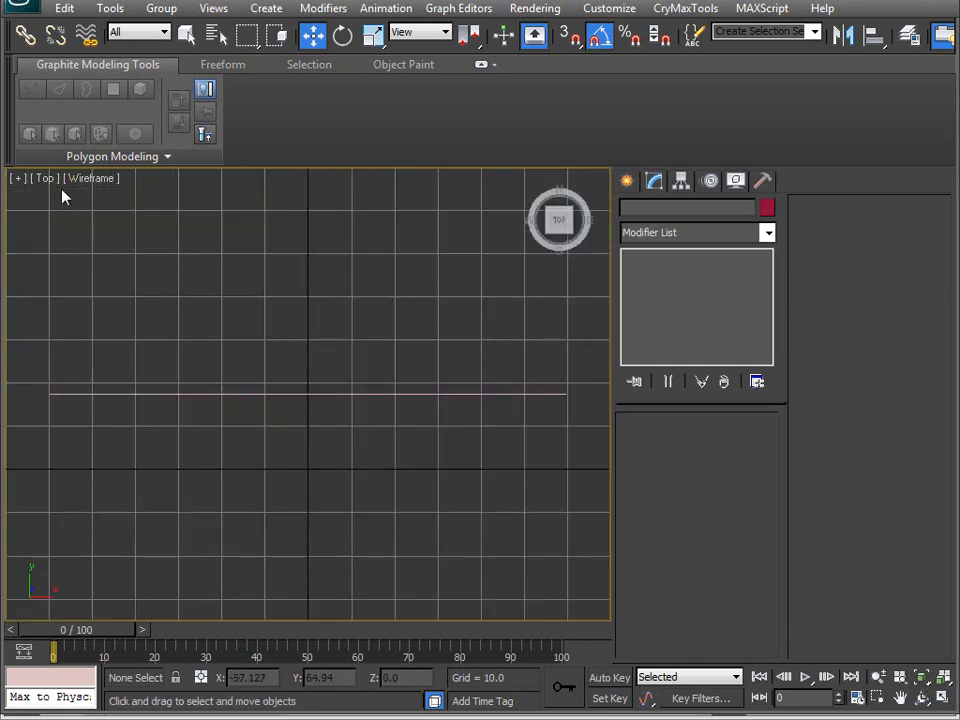
click(944, 700)
- Activate the Top, Front, Left and Perspective viewports in turn to examine the reference plane in each view
click(416, 289)
click(163, 542)
click(244, 332)
click(428, 483)
click(220, 470)
click(229, 328)
click(400, 300)
click(400, 480)
click(152, 484)
click(200, 330)
click(373, 318)
click(420, 480)
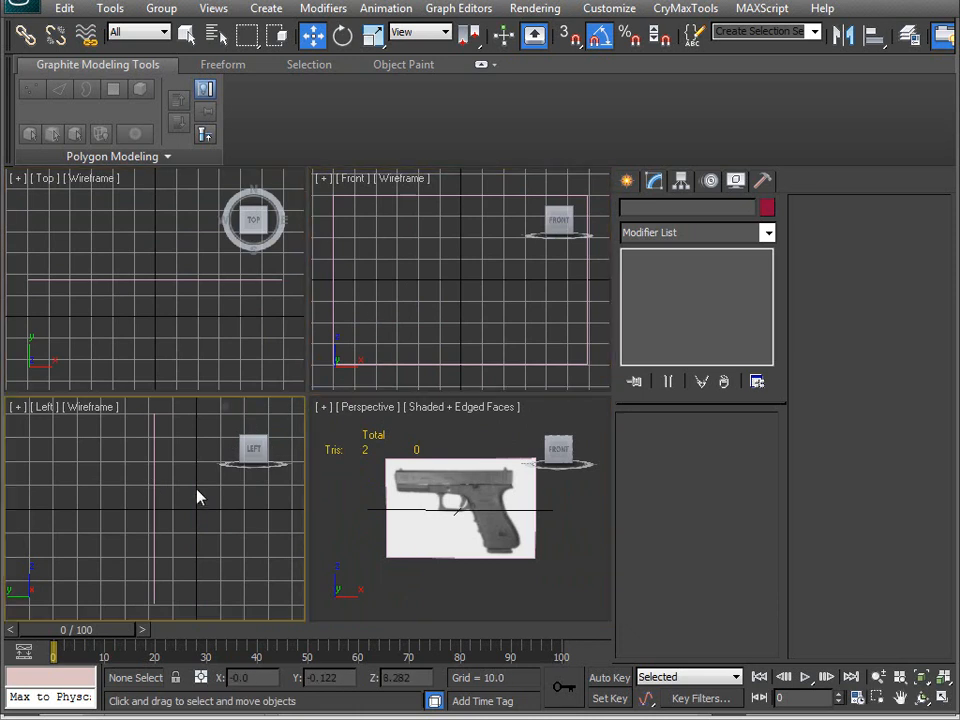
click(197, 499)
click(220, 330)
click(394, 336)
click(420, 480)
click(229, 508)
click(416, 474)
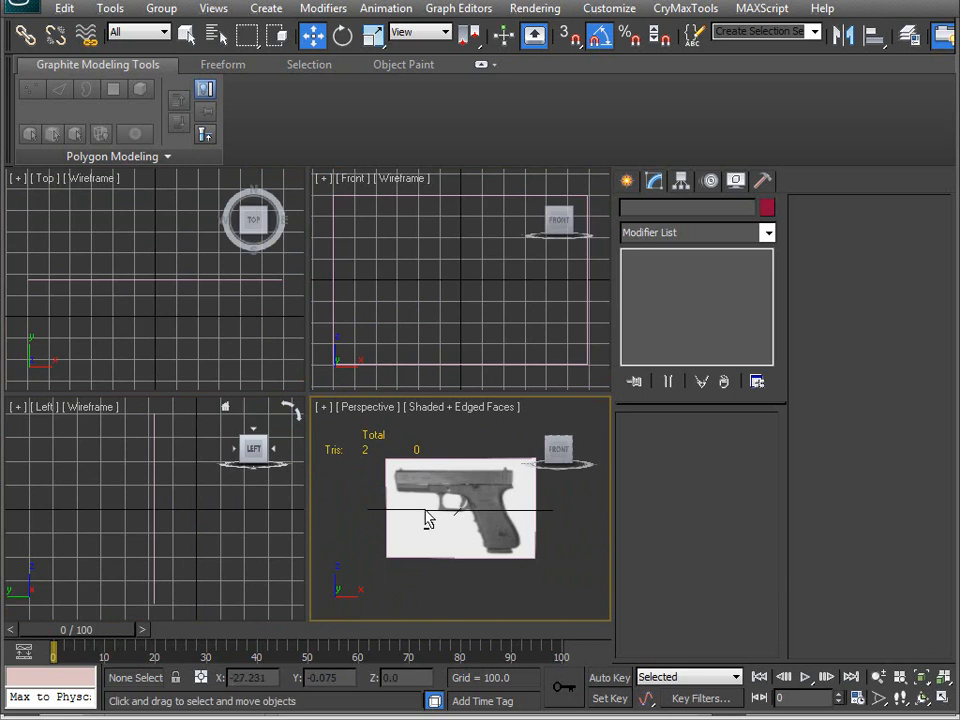
- Maximize the Perspective viewport, view the reference plane from a raised angle, and restore the four-viewport layout
key(alt+w)
alt+middle_drag(426, 516, 313, 441)
key(alt+w)
key(alt+w)
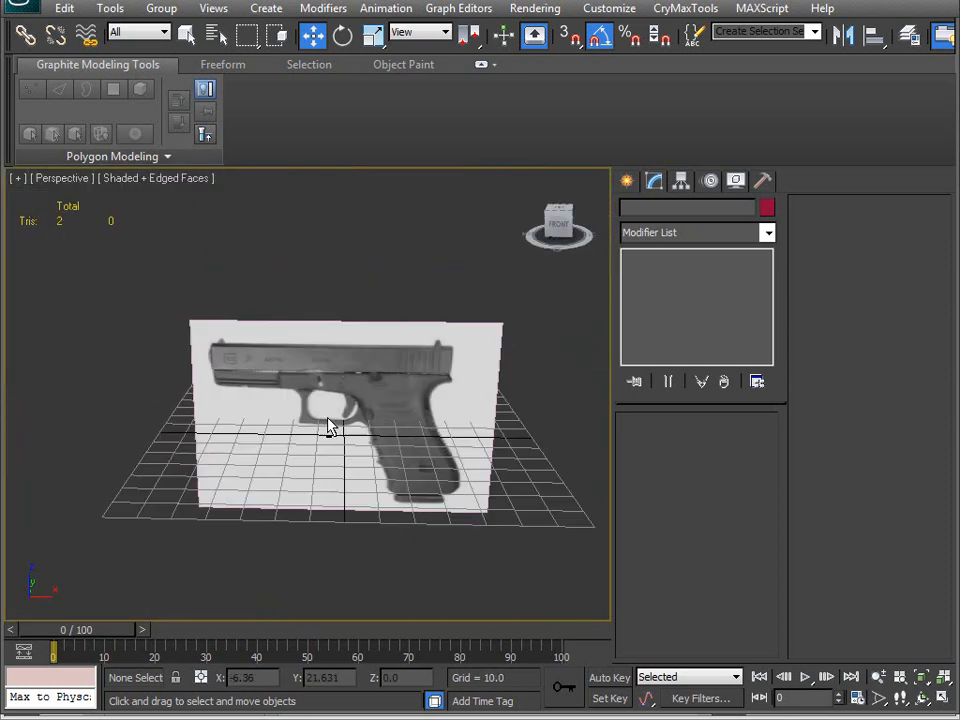
key(alt+w)
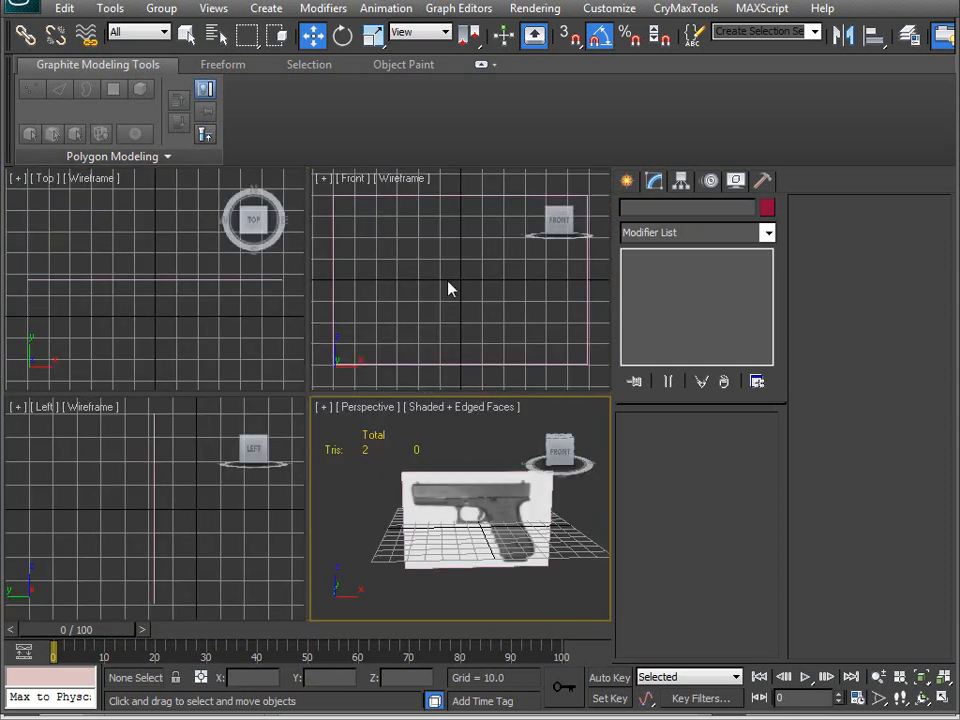
- Change the Left viewport to the Back view and fit the whole plane outline in it
middle_drag(150, 521, 178, 504)
key(v)
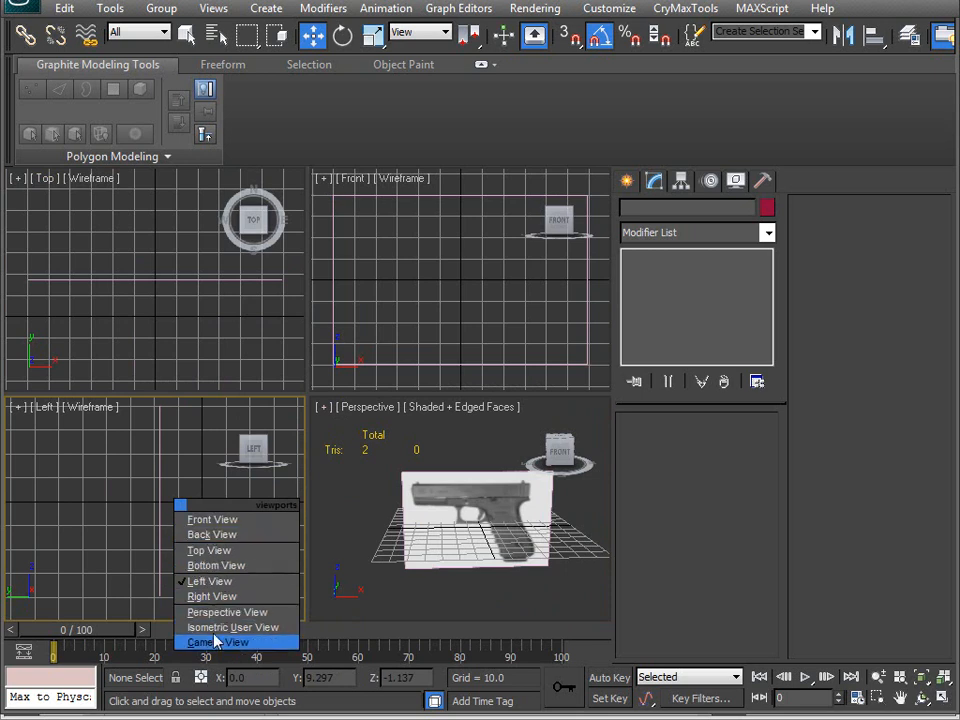
click(211, 535)
scroll(150, 525, down, 3)
- Toggle the Perspective viewport between wireframe and shaded display, and toggle its edged faces off and on
mouse_move(494, 517)
middle_down()
mouse_move(482, 502)
mouse_move(486, 509)
middle_up()
key(F3)
key(F3)
key(F3)
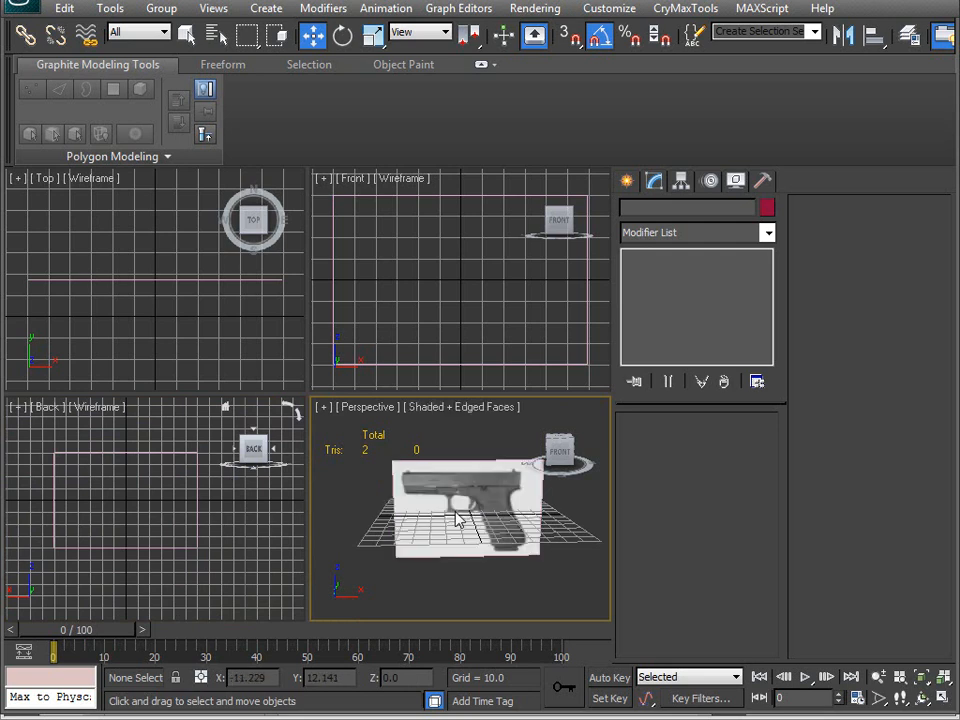
middle_drag(456, 519, 437, 506)
key(F3)
key(F4)
key(F4)
scroll(439, 514, up, 4)
mouse_move(439, 514)
middle_down()
mouse_move(490, 536)
mouse_move(478, 538)
mouse_move(433, 491)
mouse_move(448, 503)
middle_up()
- Set the Back viewport's display to Shaded with Edged Faces and frame the pistol image in it
mouse_move(150, 510)
middle_down()
mouse_move(169, 478)
mouse_move(170, 503)
middle_up()
key(F3)
key(F4)
key(F4)
key(F4)
scroll(170, 503, up, 5)
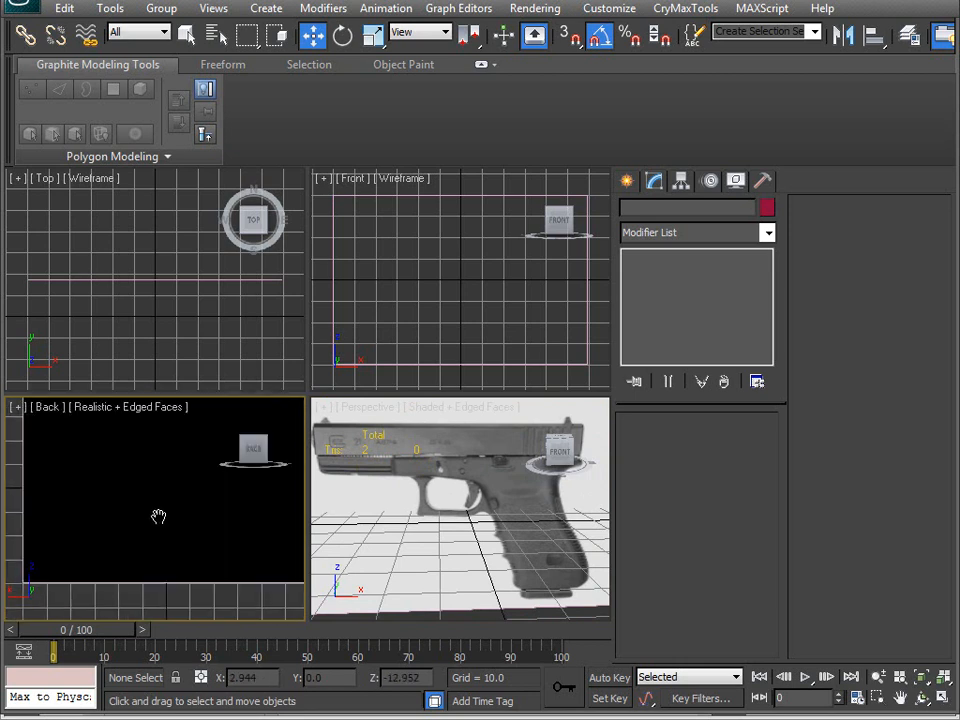
click(172, 410)
click(214, 450)
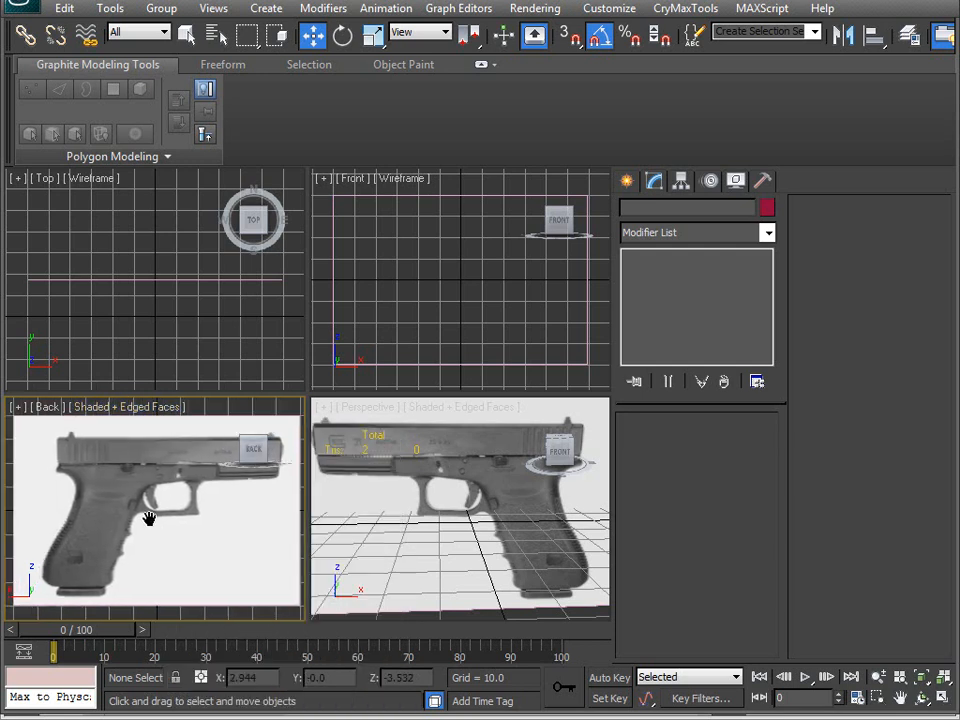
- Maximize the Back viewport and change it to the Front view
key(alt+w)
mouse_move(308, 396)
middle_down()
mouse_move(306, 420)
mouse_move(302, 390)
mouse_move(294, 398)
middle_up()
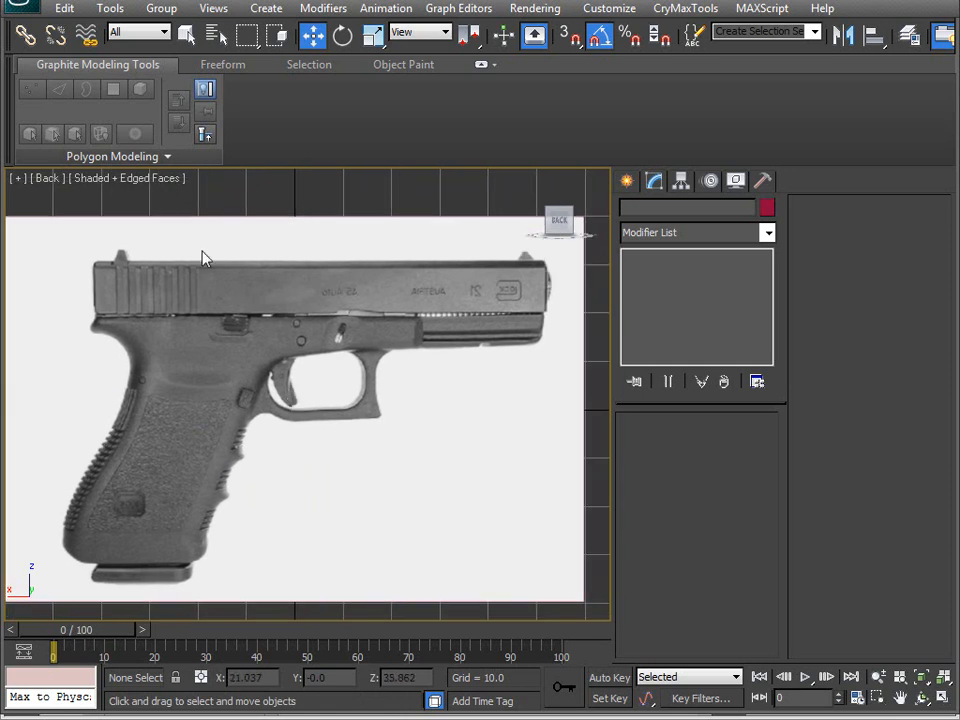
click(48, 181)
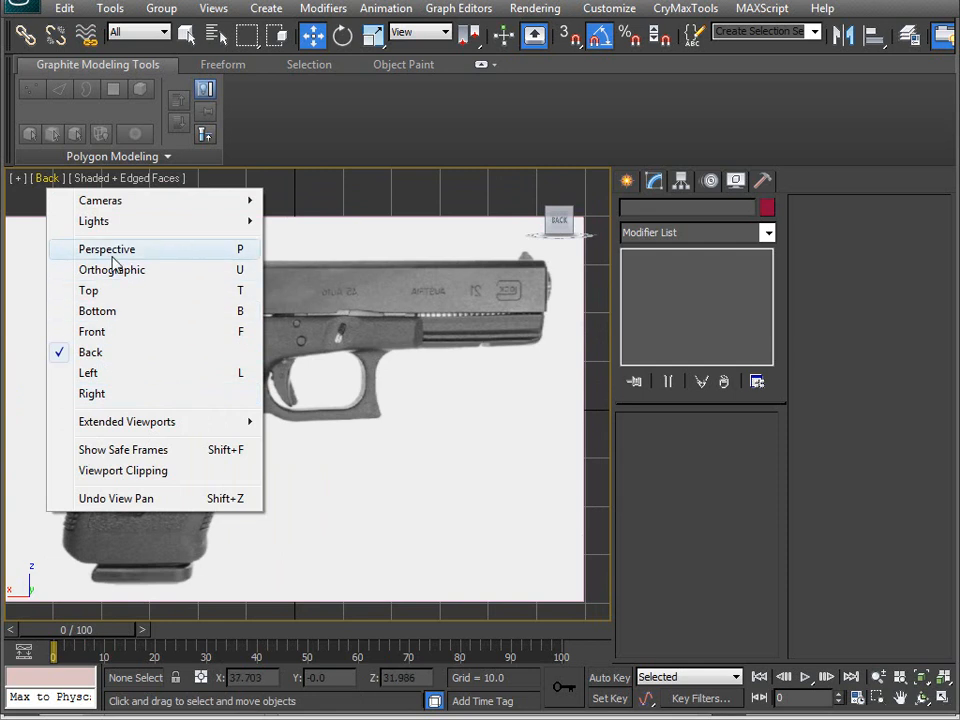
click(92, 332)
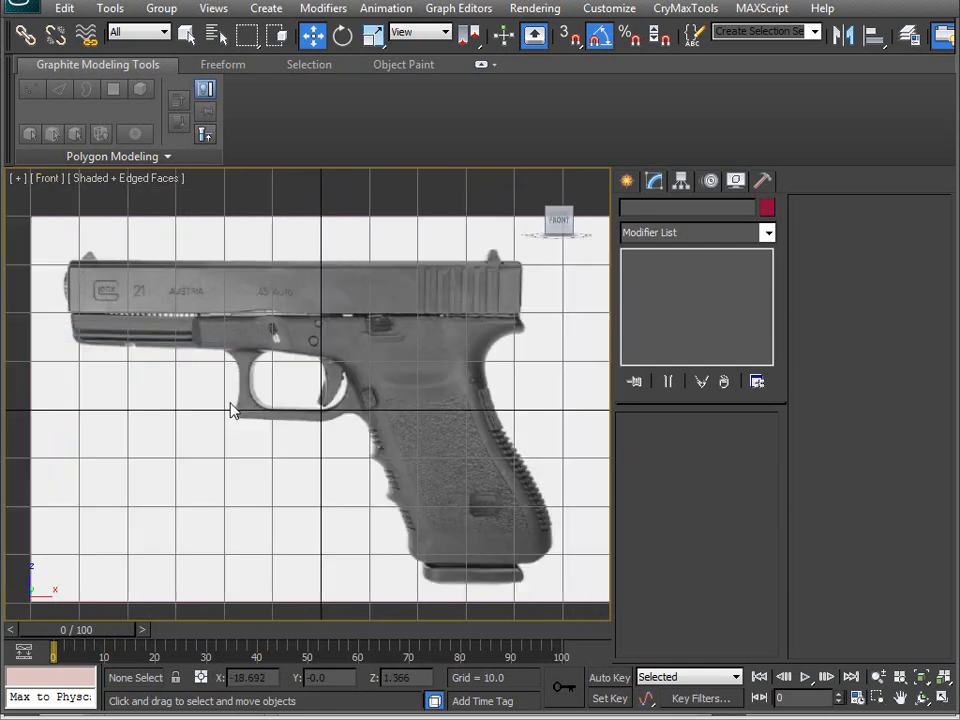
- Switch the viewport to Perspective and back to Front, and open the list of available views without choosing one
middle_drag(228, 408, 233, 435)
key(p)
key(f)
scroll(240, 420, up, 4)
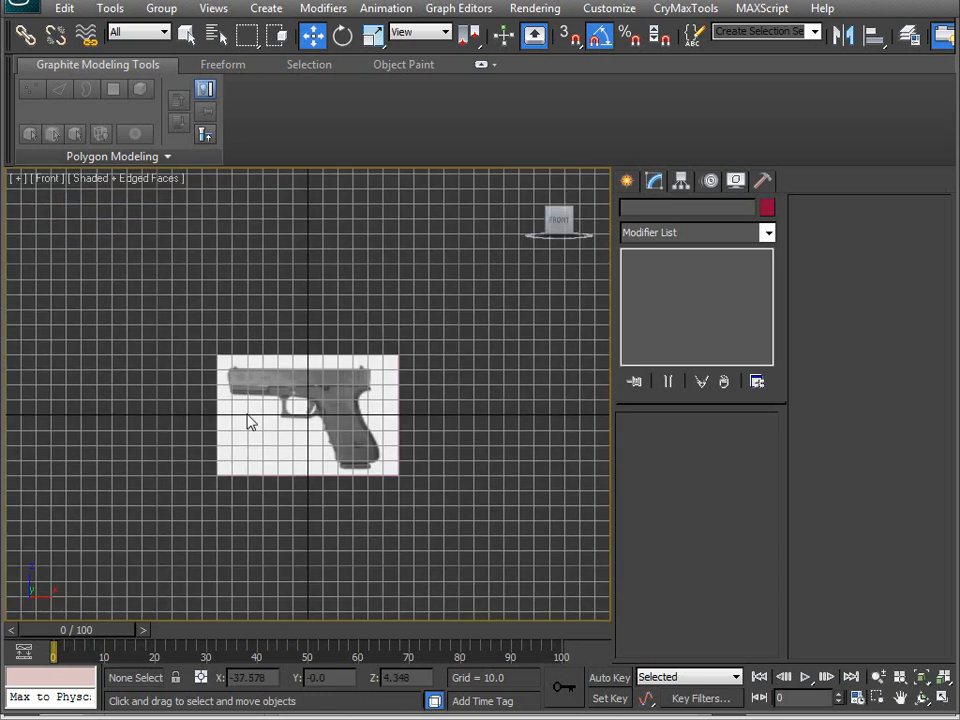
key(v)
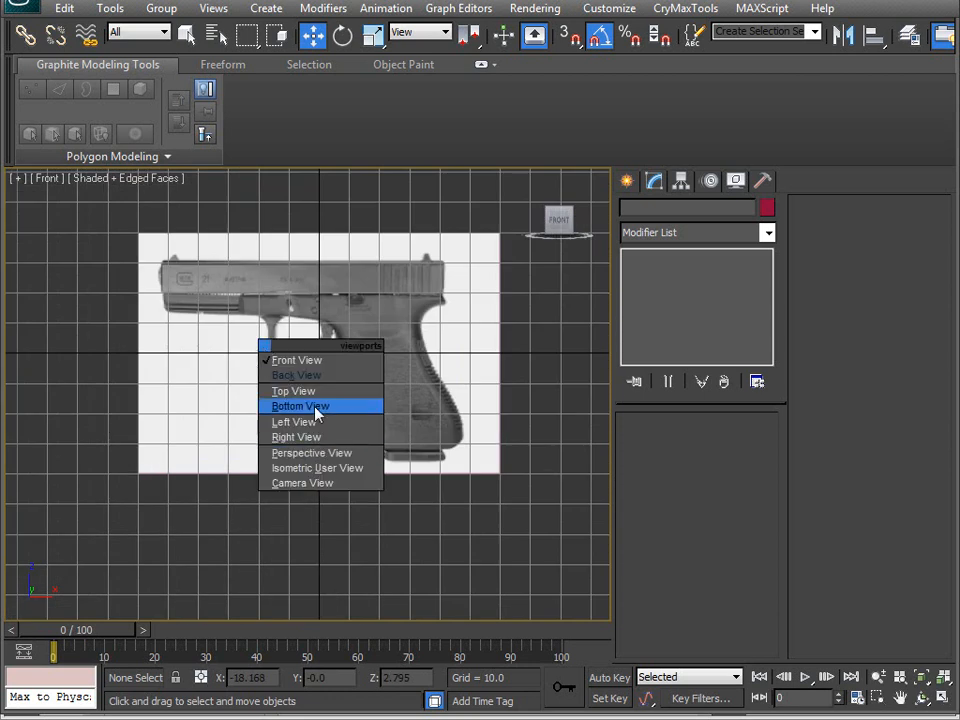
key(Escape)
- Draw a box over the pistol's slide in the Front view, about 11.4 long, 92.7 wide and -1.8 high
middle_drag(174, 405, 204, 391)
scroll(206, 395, up, 3)
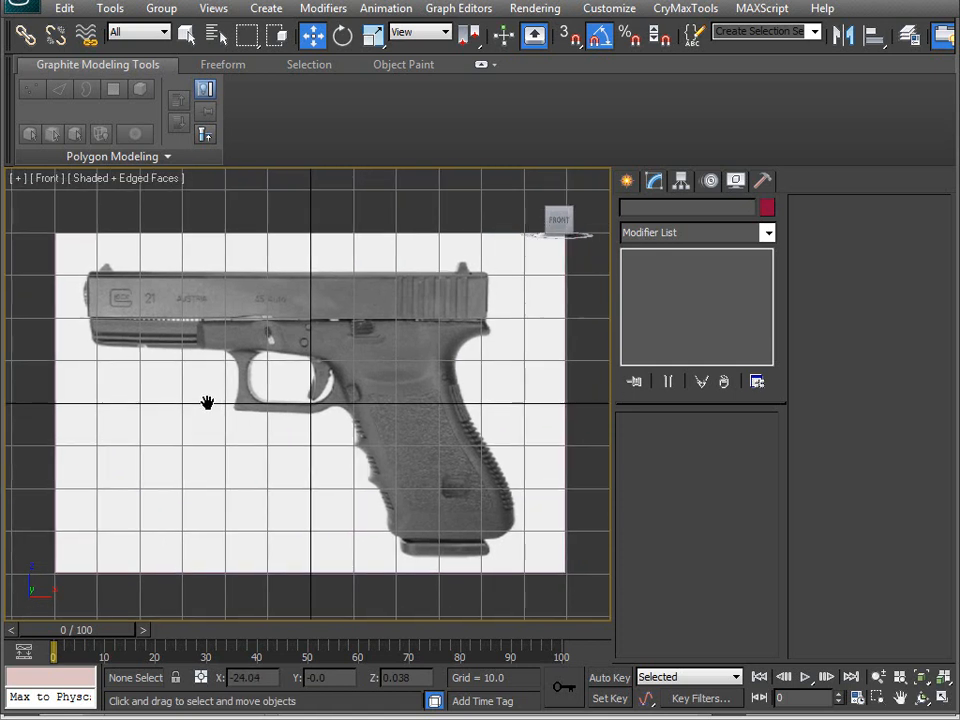
click(627, 181)
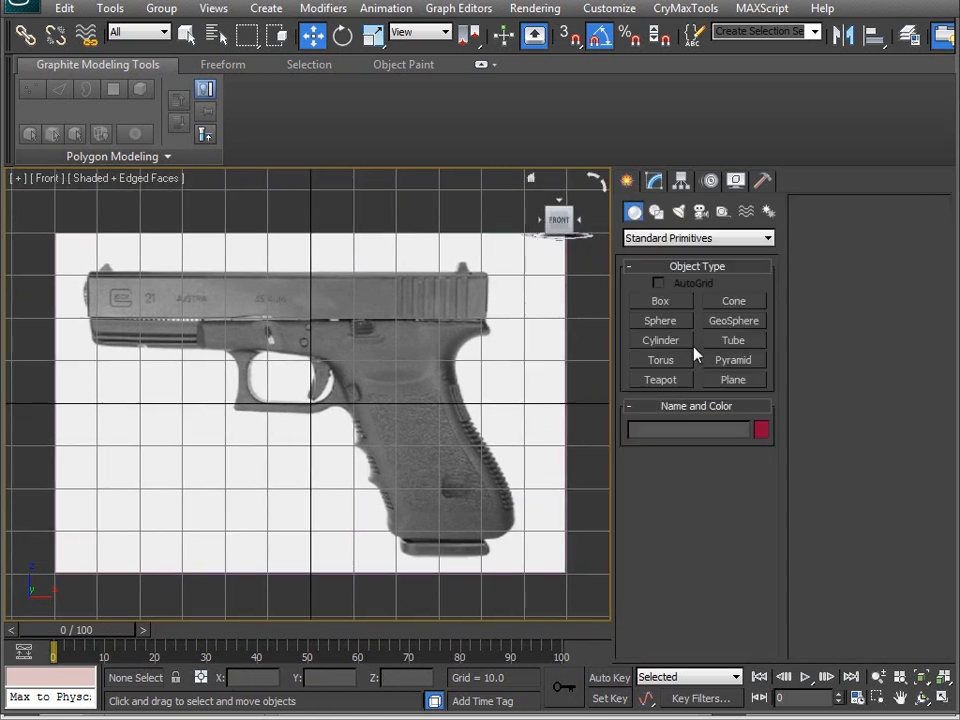
click(661, 302)
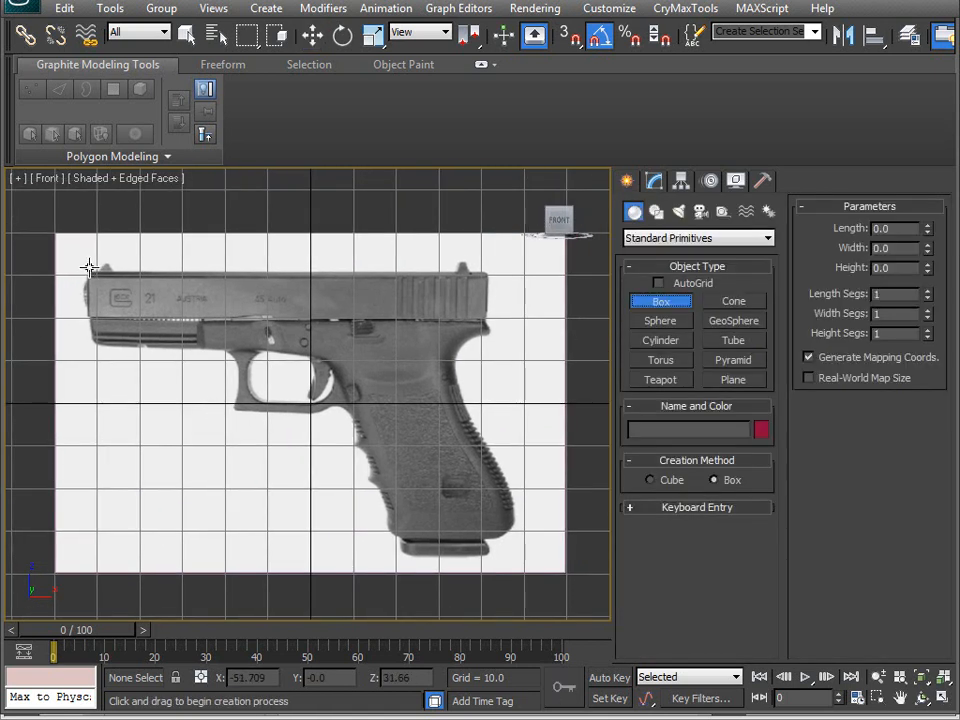
drag(88, 271, 485, 320)
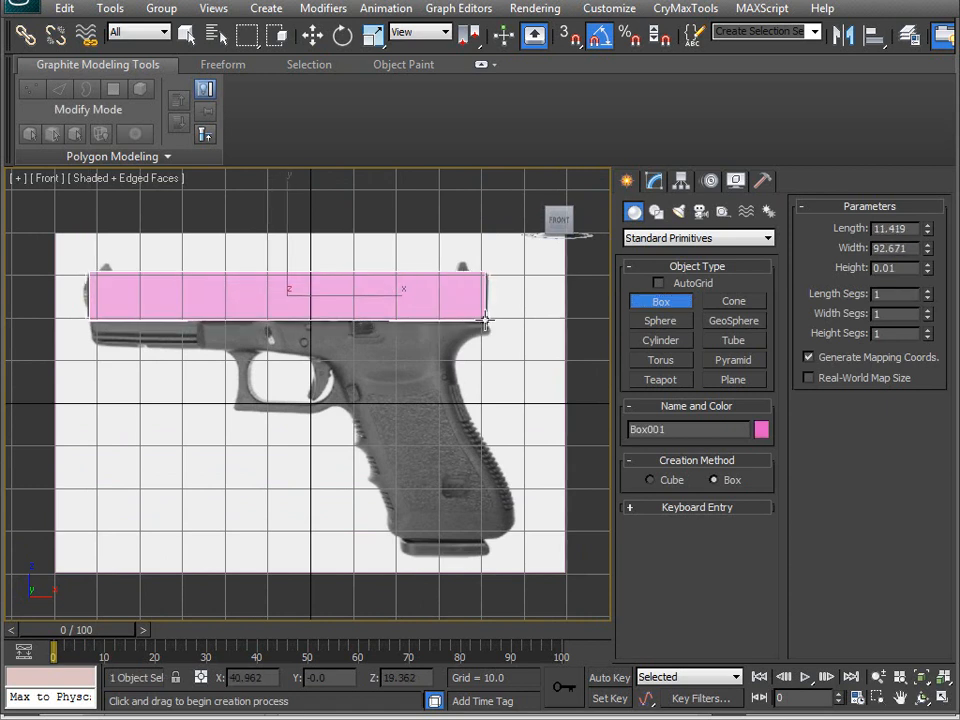
click(302, 300)
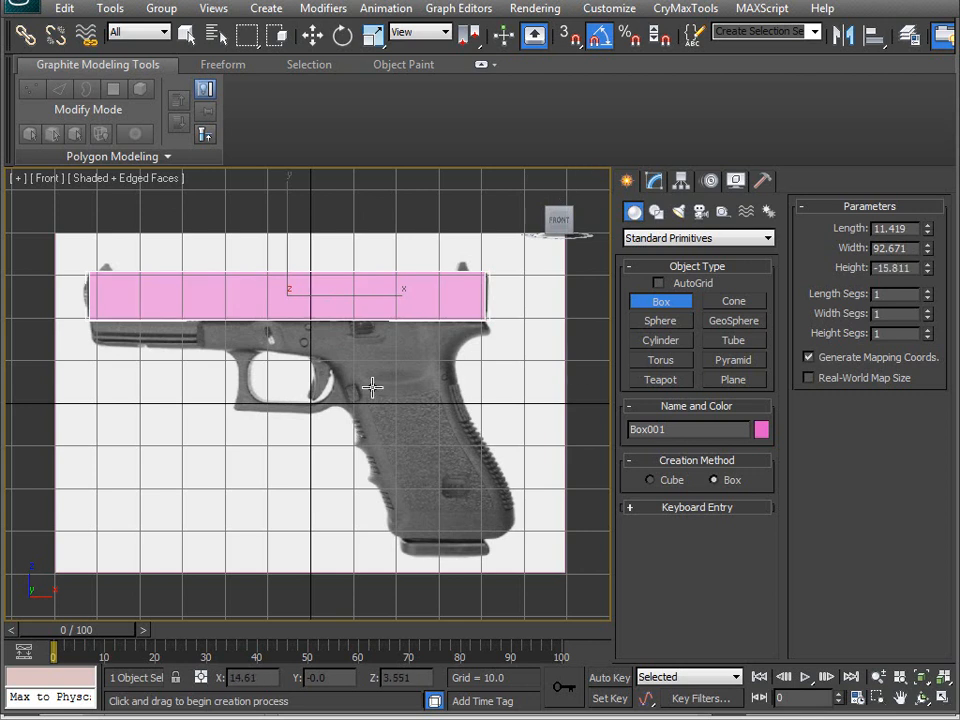
click(381, 451)
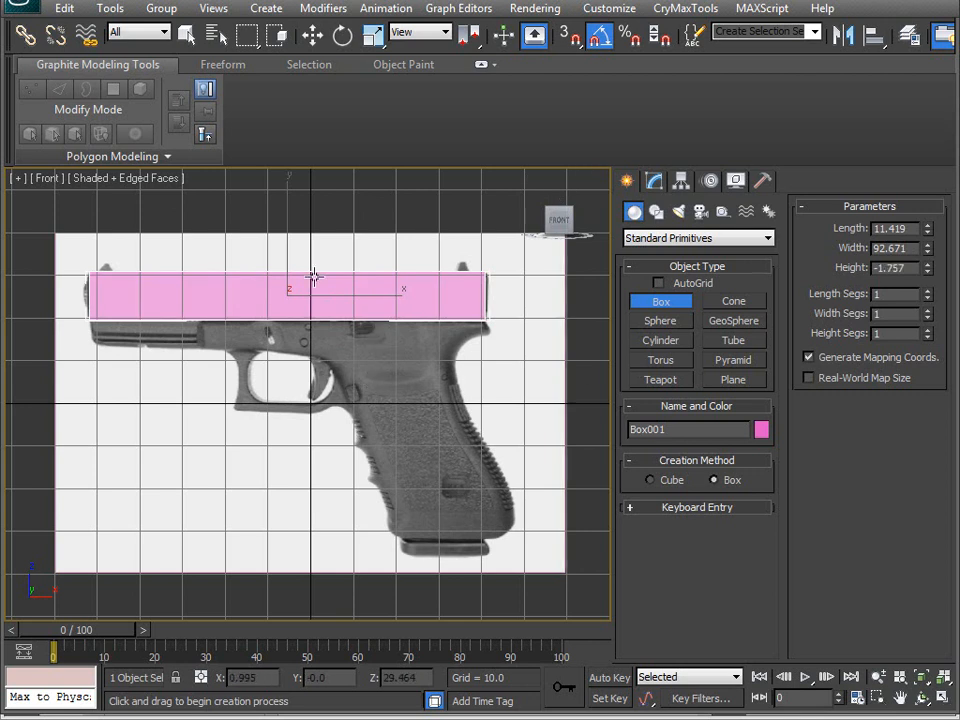
- Switch to the Perspective view, look at the box from an angle, and set its length to 11.5
key(v)
key(p)
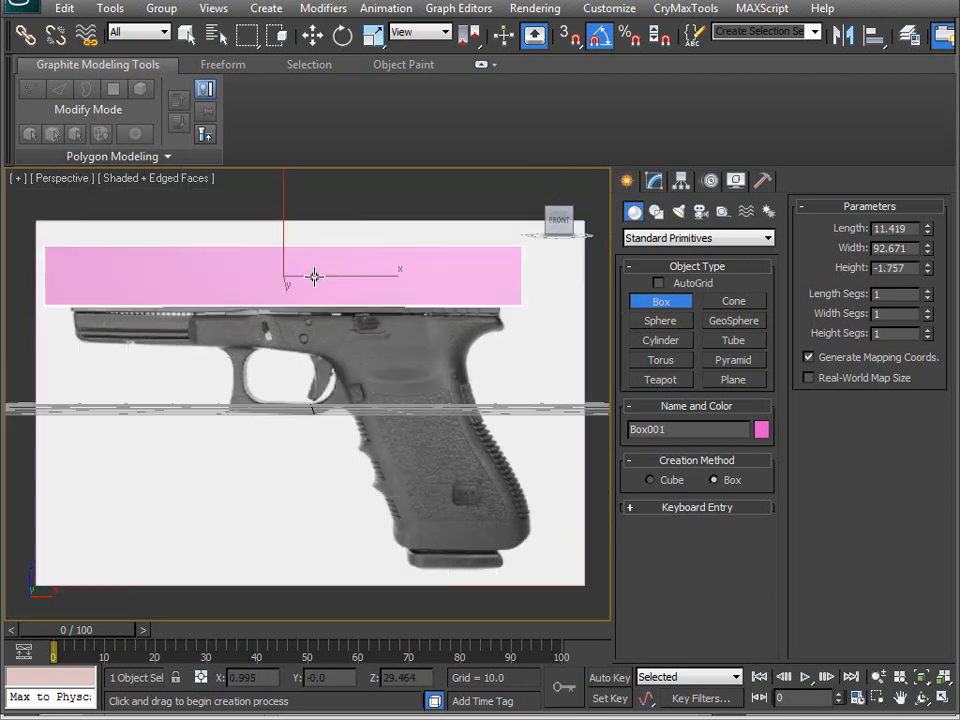
alt+middle_drag(270, 390, 594, 328)
scroll(294, 405, up, 3)
double_click(897, 229)
text(11.5)
key(Tab)
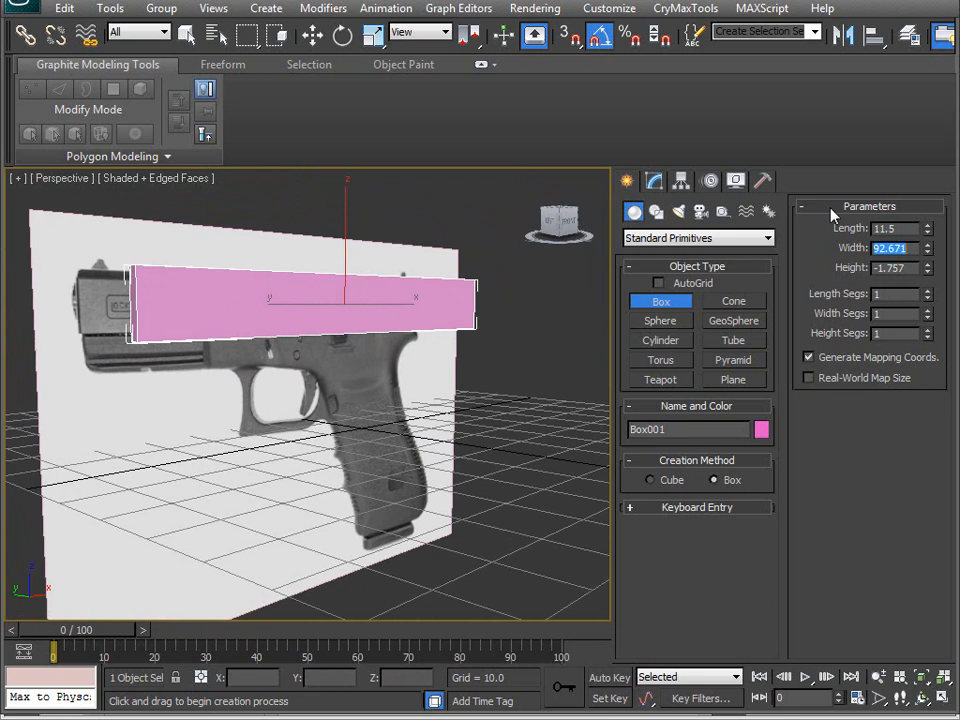
- Set the box's width to 92.75 and its height to 11.5
text(92.785)
key(BackSpace)
key(BackSpace)
text(5)
key(Tab)
text(11.5)
key(Return)
drag(572, 218, 395, 377)
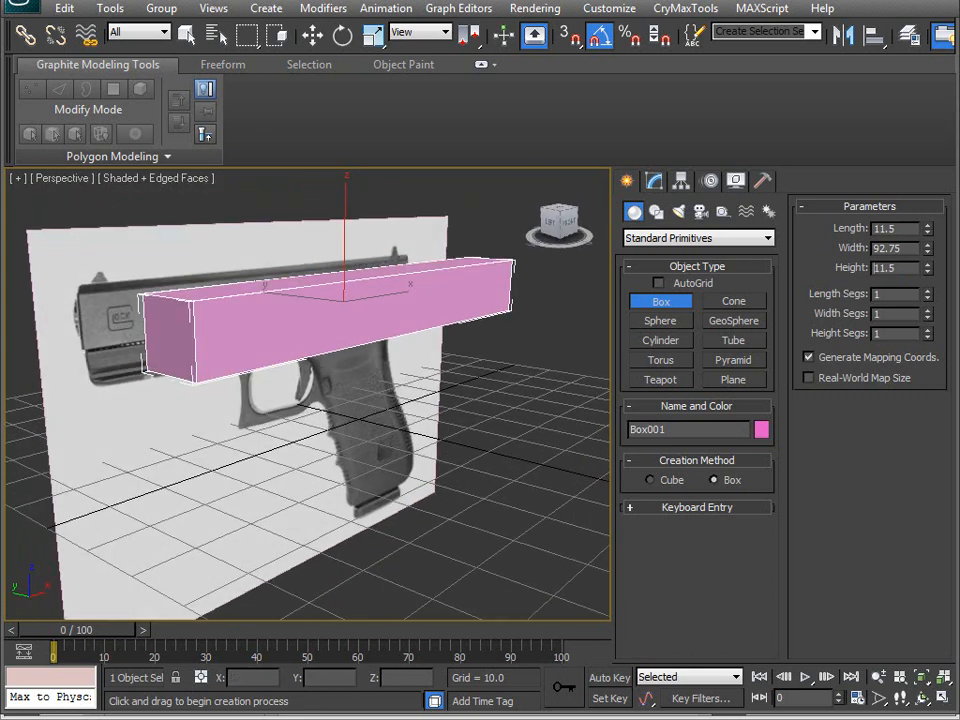
- Switch to Photoshop and examine the front end of the slide in GLOCK-22RTF2-2lg.jpg
click(368, 718)
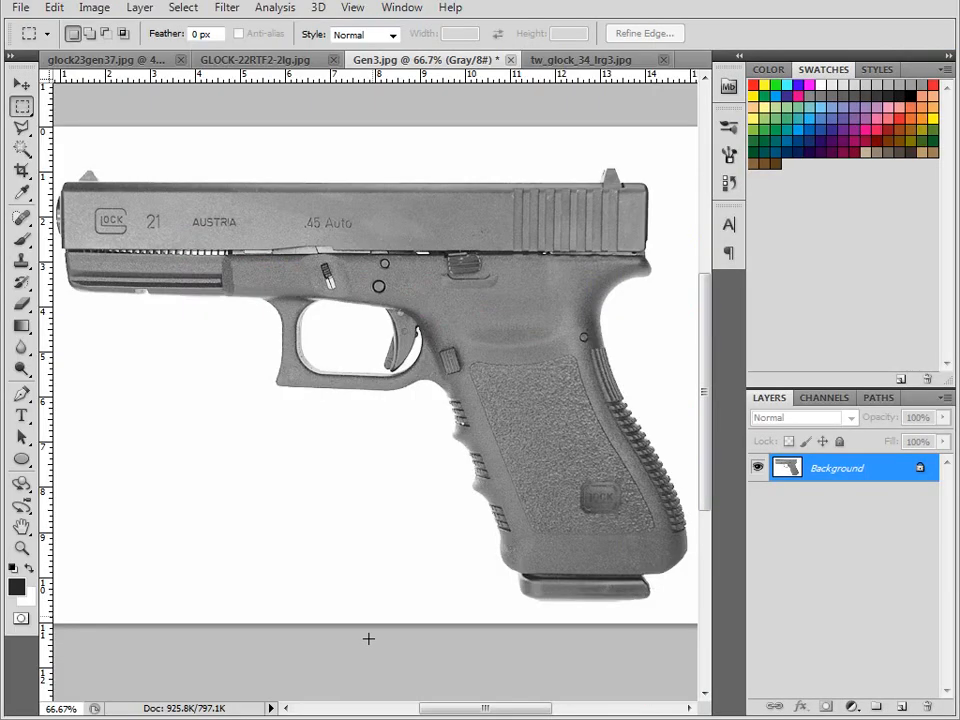
click(216, 61)
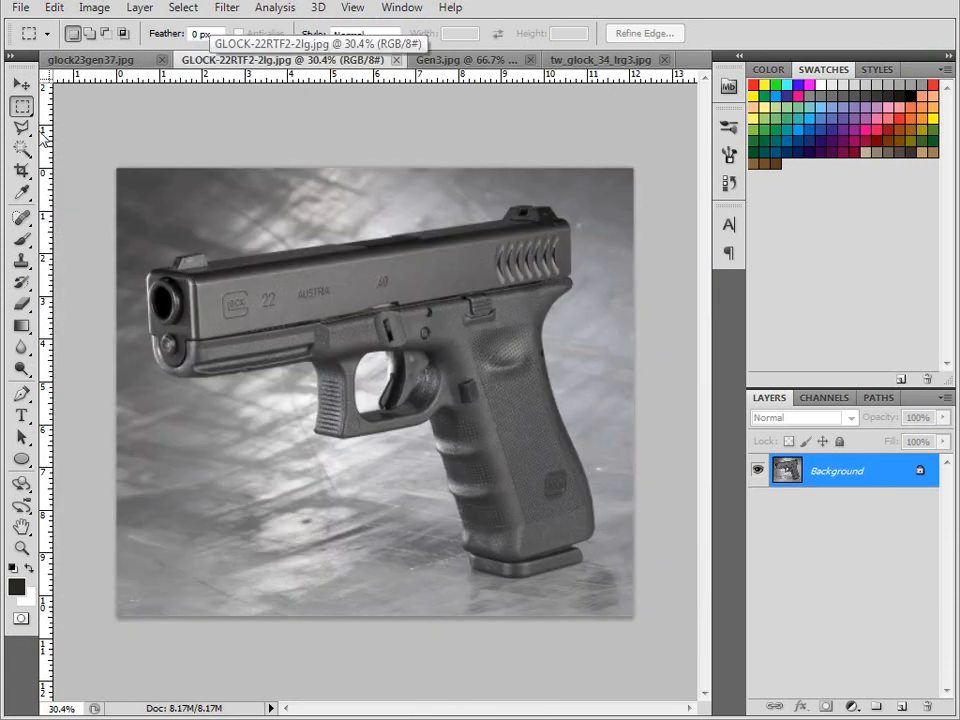
drag(184, 280, 146, 333)
click(163, 305)
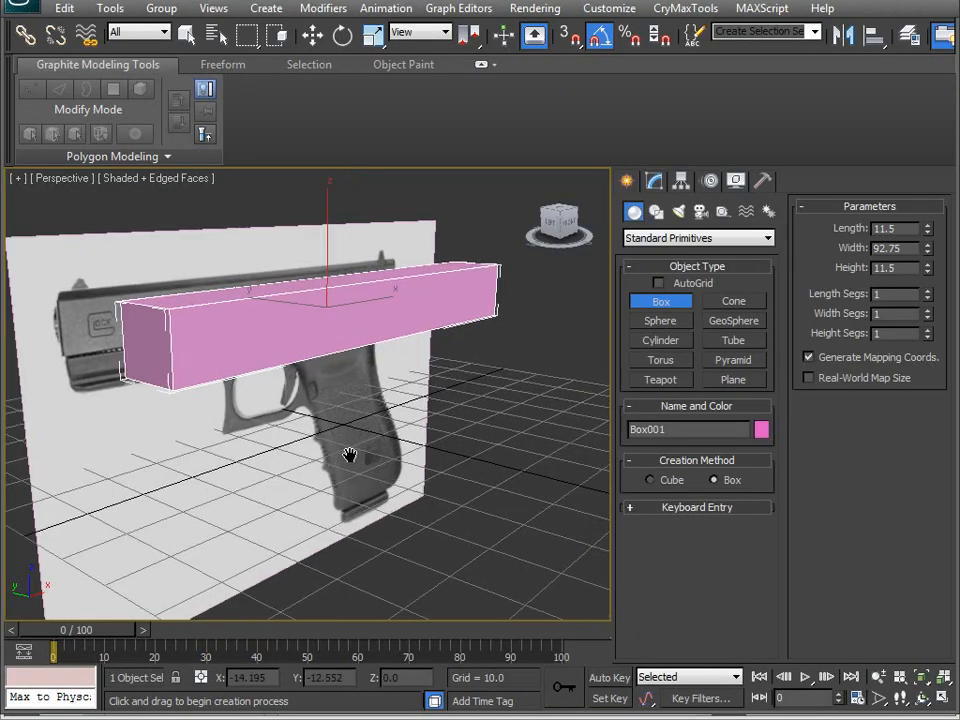
- Back in 3ds Max, activate the Move tool and set the box's Y position to 0.0
alt+middle_drag(349, 452, 376, 477)
key(w)
alt+middle_drag(326, 381, 246, 279)
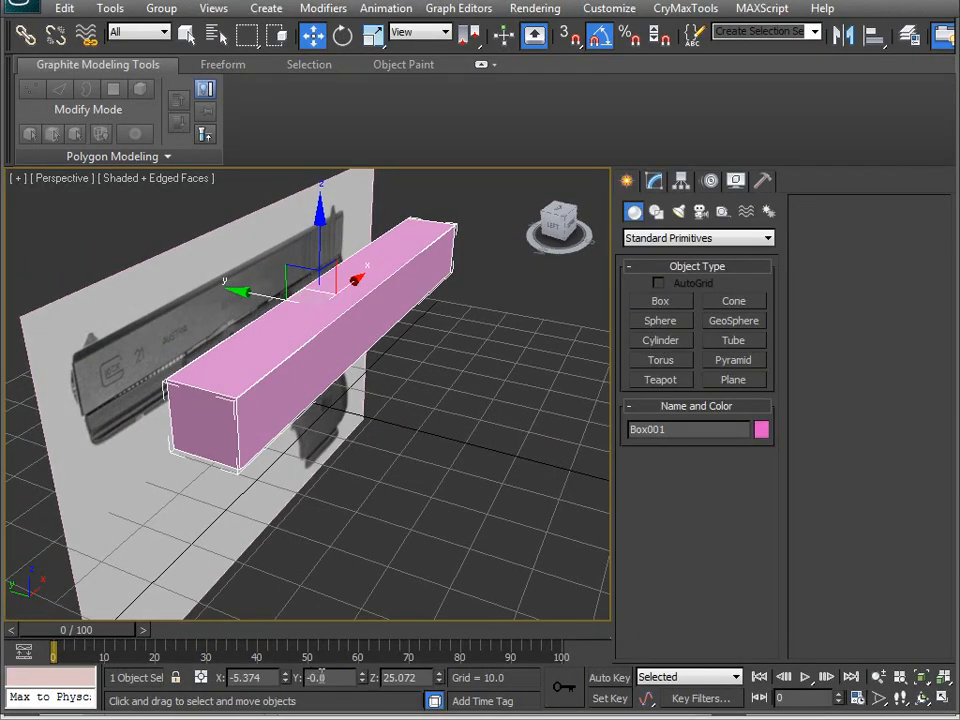
alt+middle_drag(273, 508, 467, 420)
alt+middle_drag(371, 364, 371, 444)
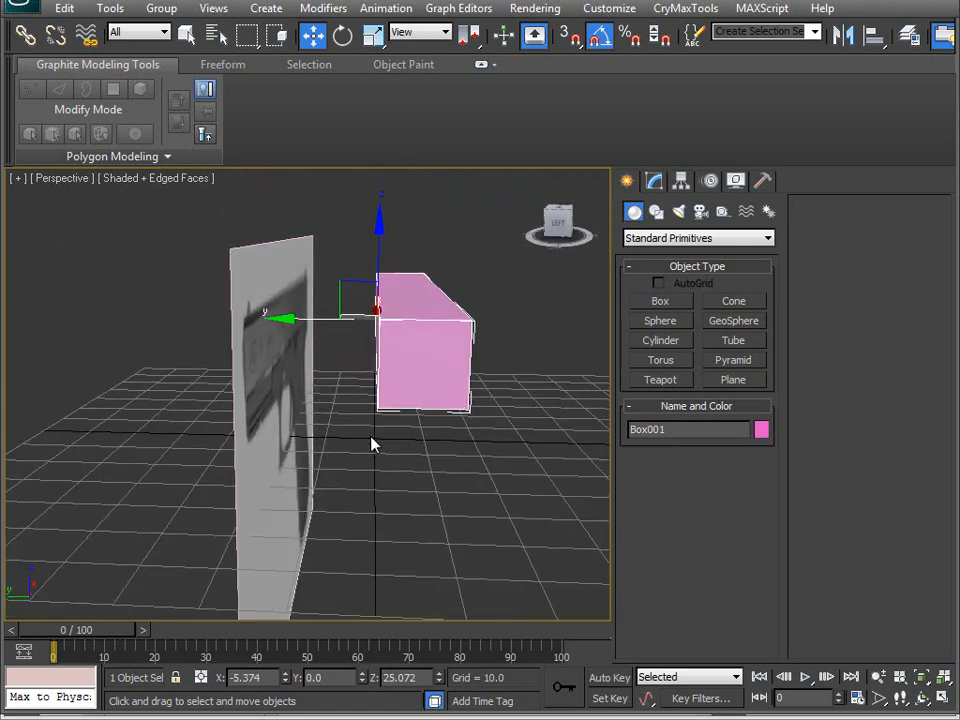
- Change the viewport to the Right view and zoom in on the area around the box's end and the origin
click(88, 177)
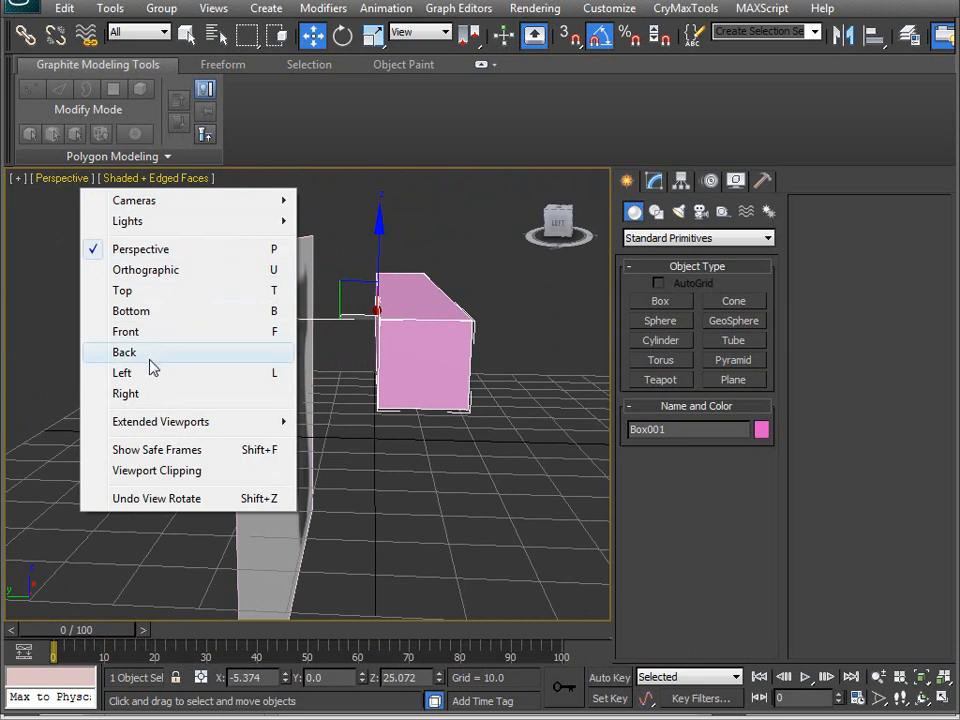
click(150, 360)
click(47, 177)
click(100, 393)
mouse_move(321, 413)
alt+middle_down()
mouse_move(334, 420)
mouse_move(327, 406)
alt+middle_up()
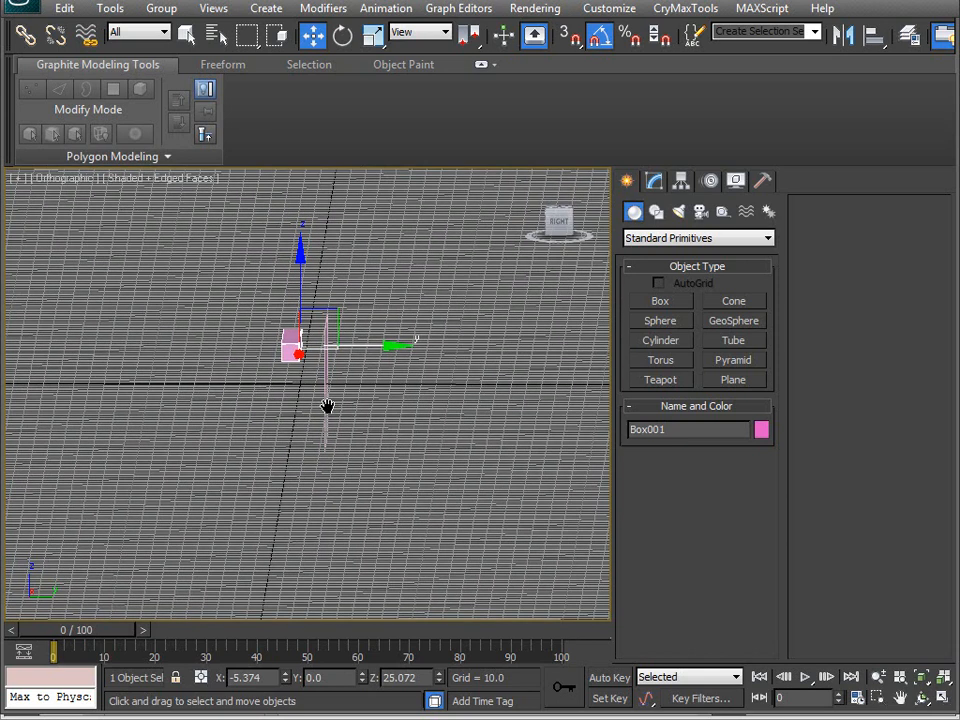
key(shift+z)
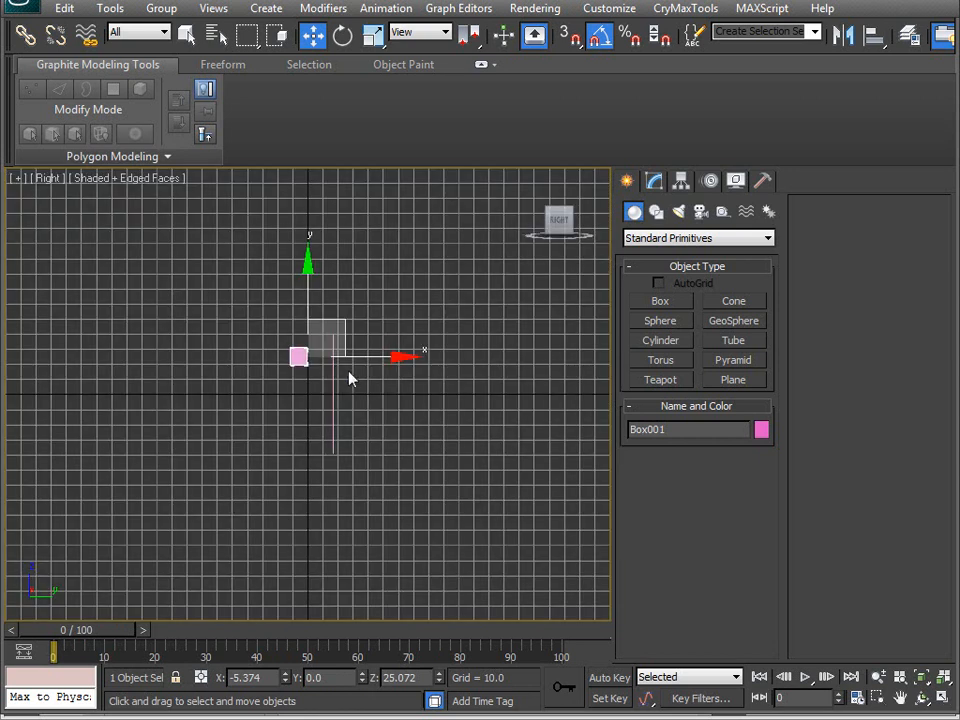
scroll(369, 399, up, 5)
middle_drag(371, 396, 238, 479)
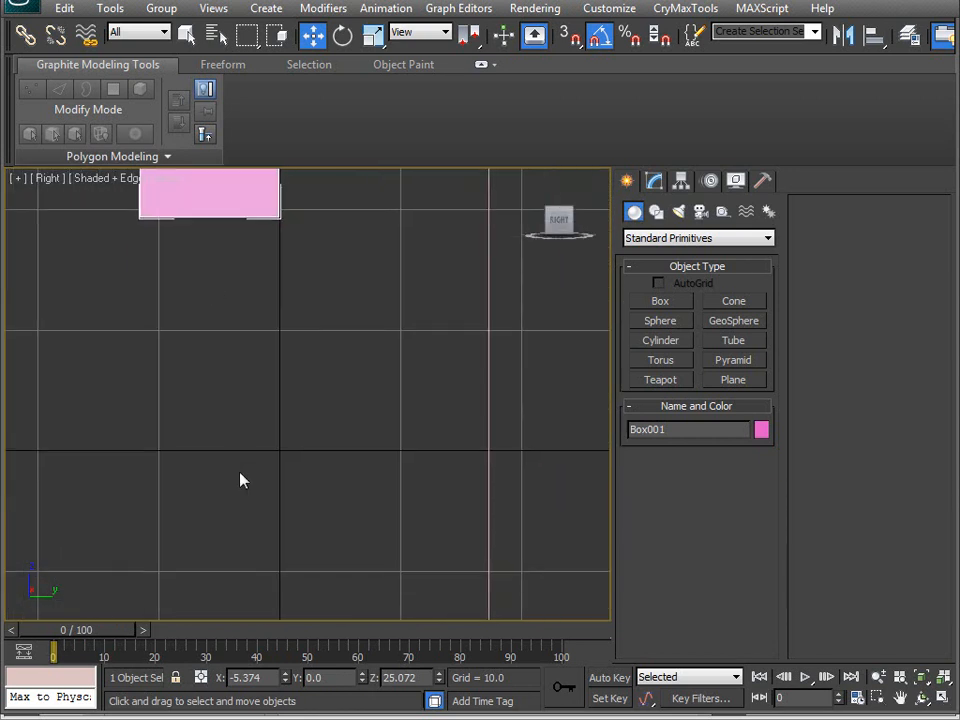
- Centre the box's pivot point on the object with Affect Pivot Only, then leave pivot editing
middle_drag(280, 328, 314, 475)
middle_drag(251, 330, 285, 393)
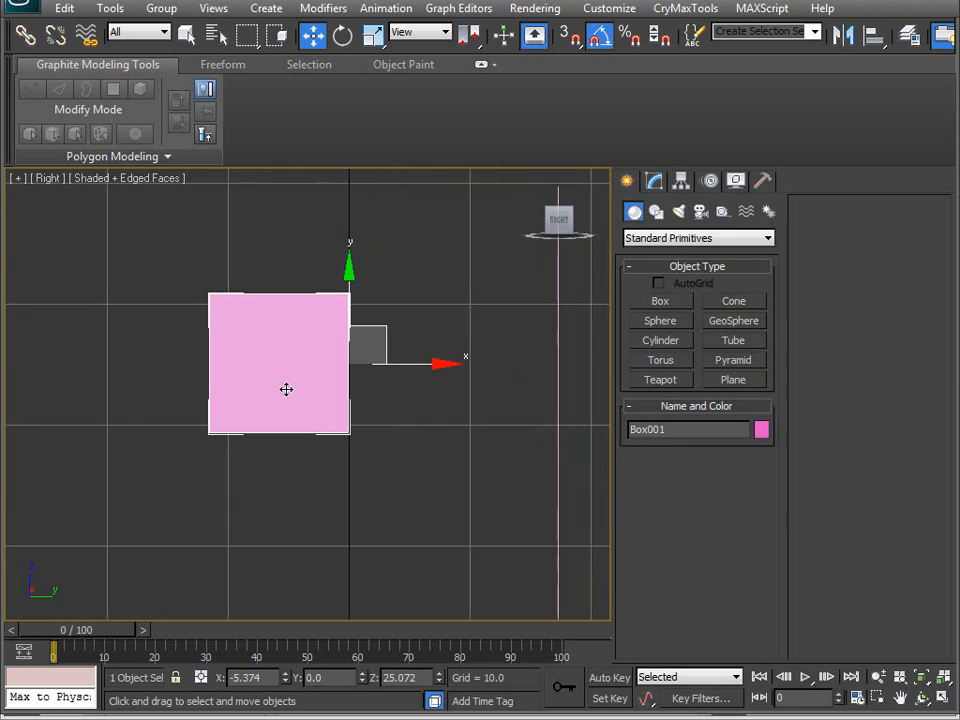
click(681, 181)
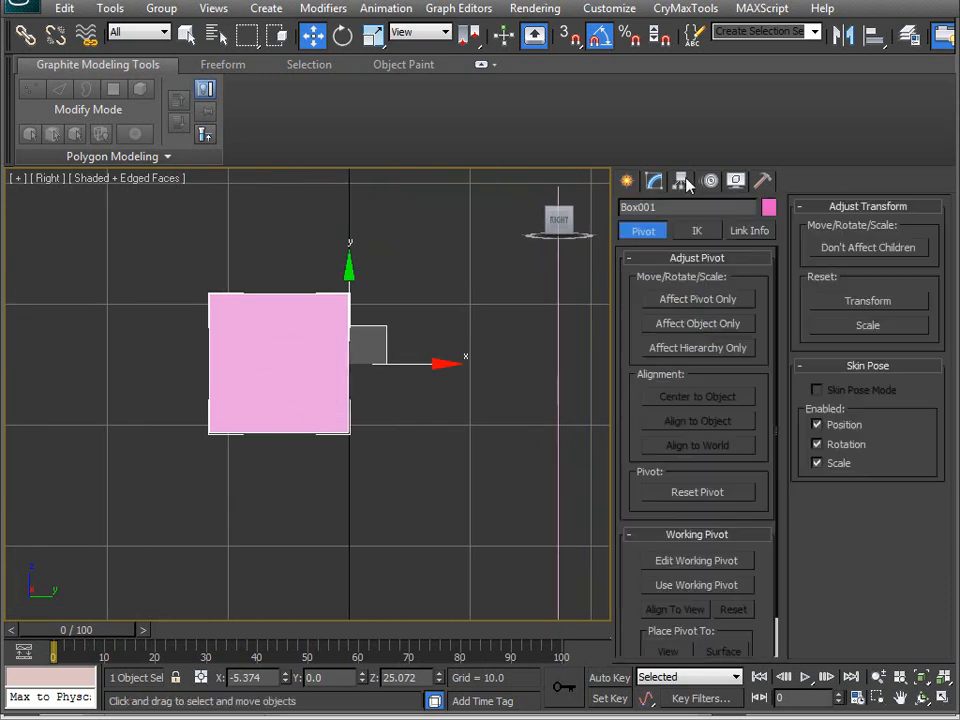
click(697, 302)
click(699, 397)
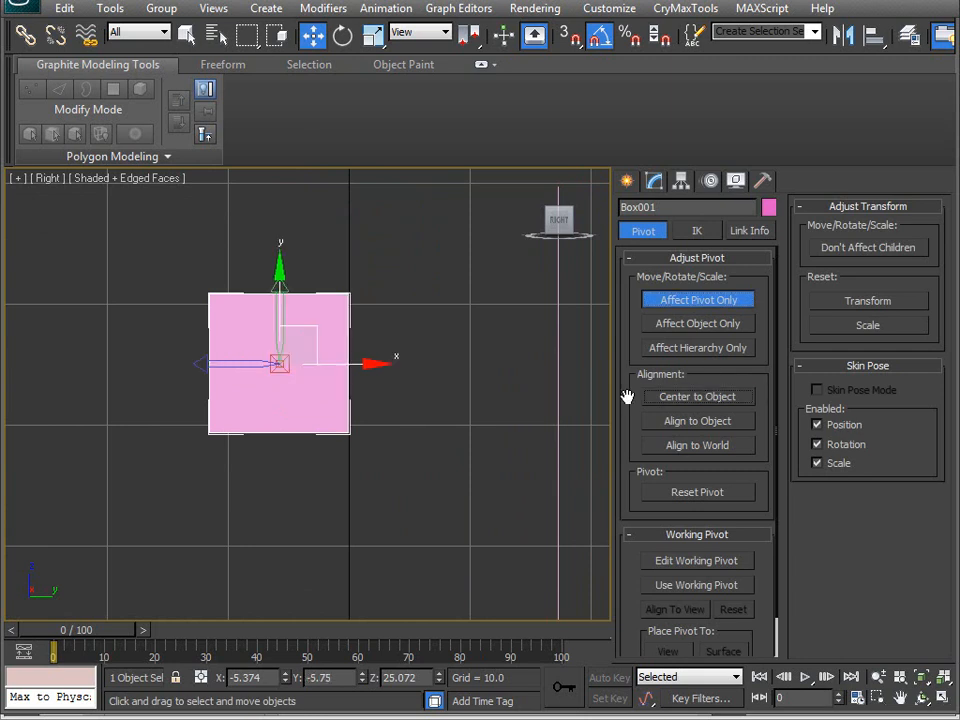
click(668, 300)
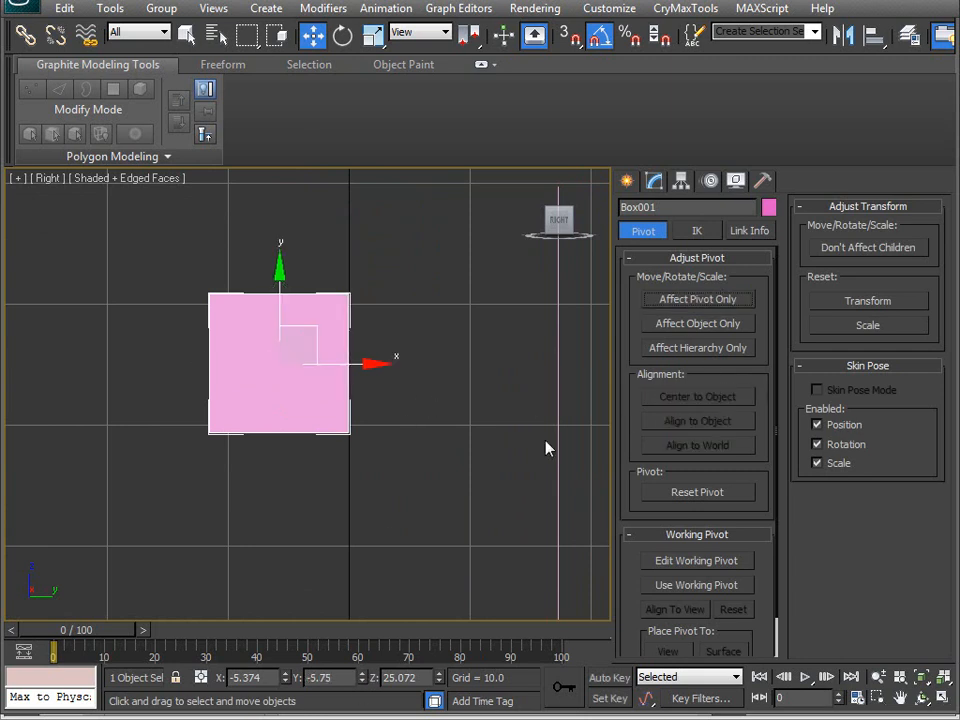
- Reset the box's Y position to zero and return to the Front view over the pistol reference
right_click(364, 684)
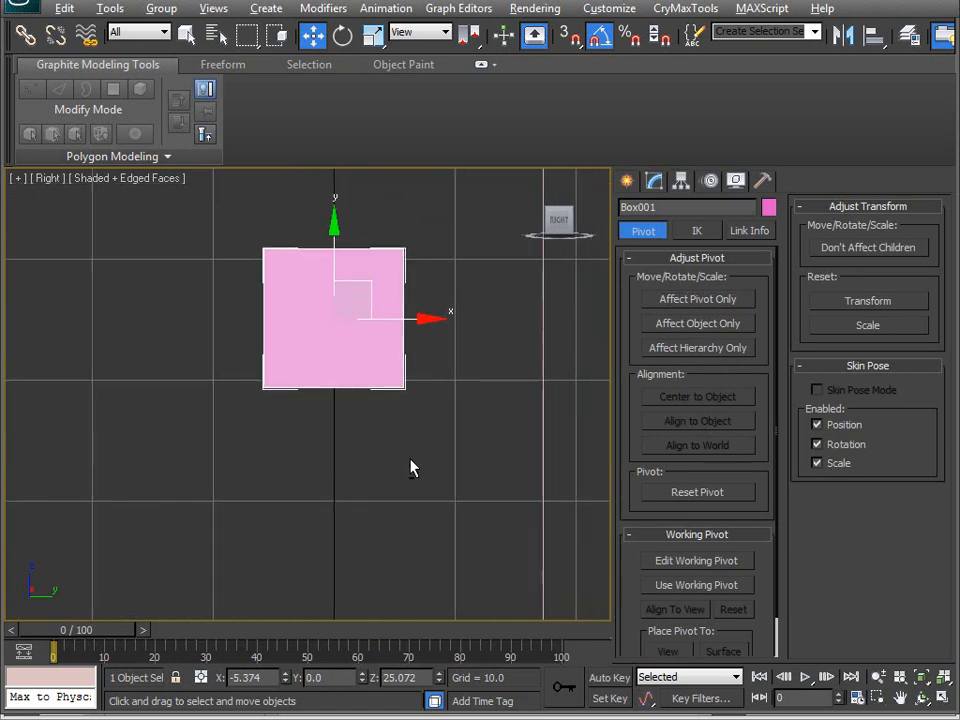
alt+middle_drag(426, 454, 201, 411)
scroll(243, 438, down, 5)
key(v)
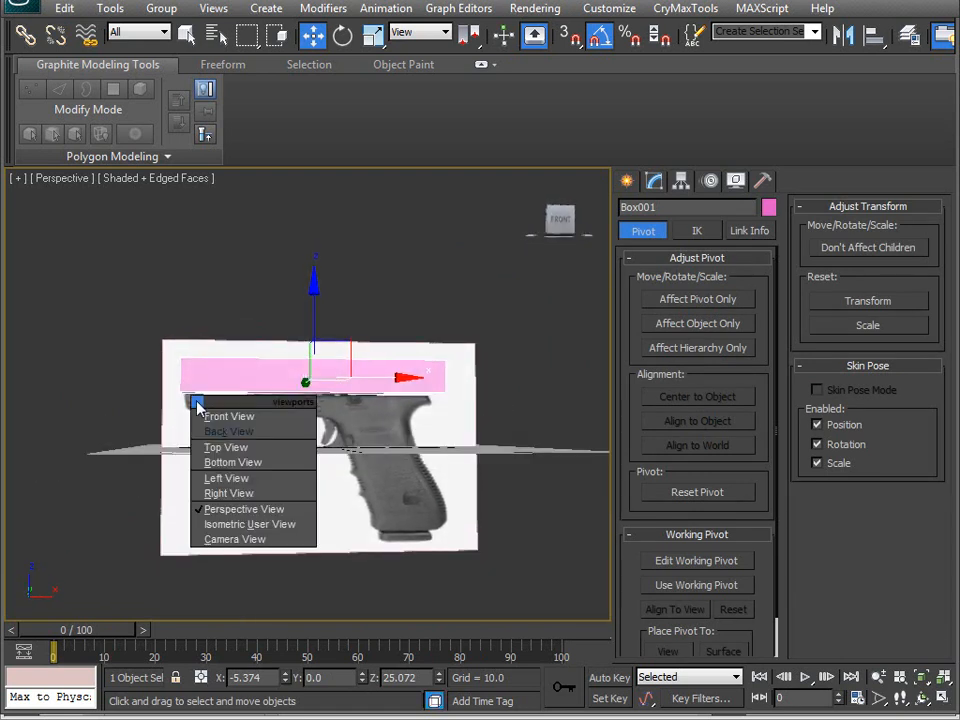
key(f)
scroll(266, 422, up, 6)
middle_drag(263, 423, 211, 390)
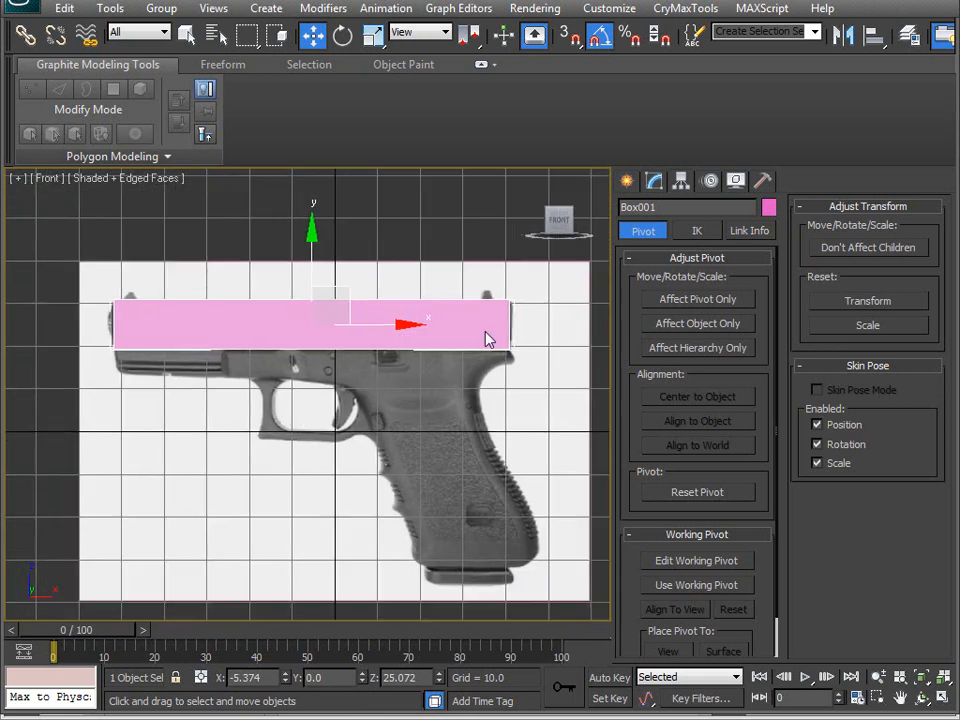
- Clone the box straight down to about Z 7.9 as a single object of type Copy
click(627, 182)
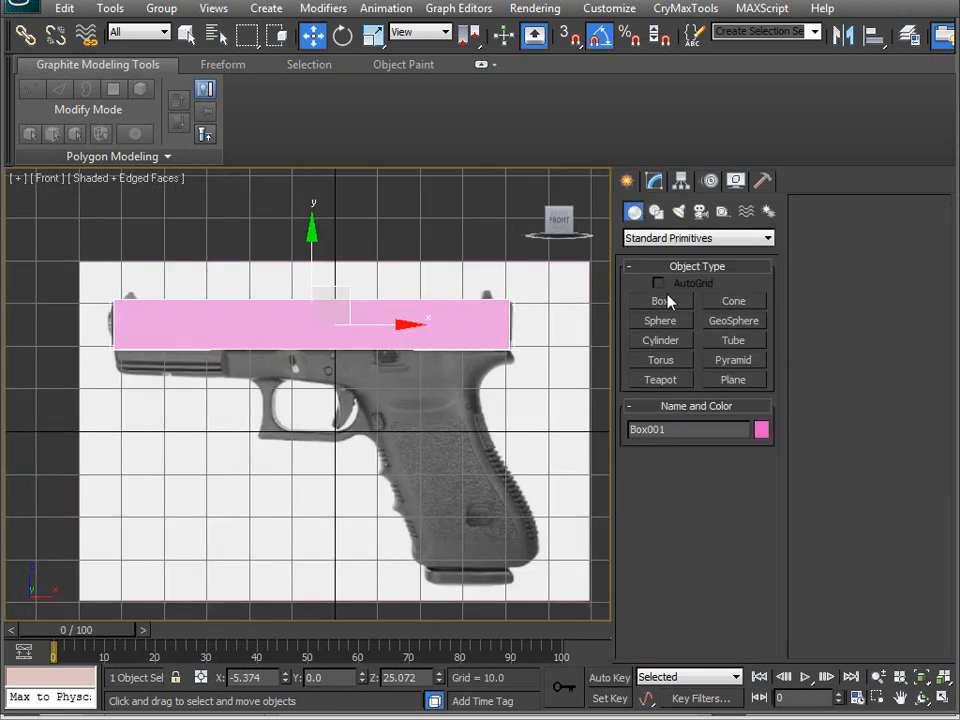
middle_drag(266, 296, 299, 281)
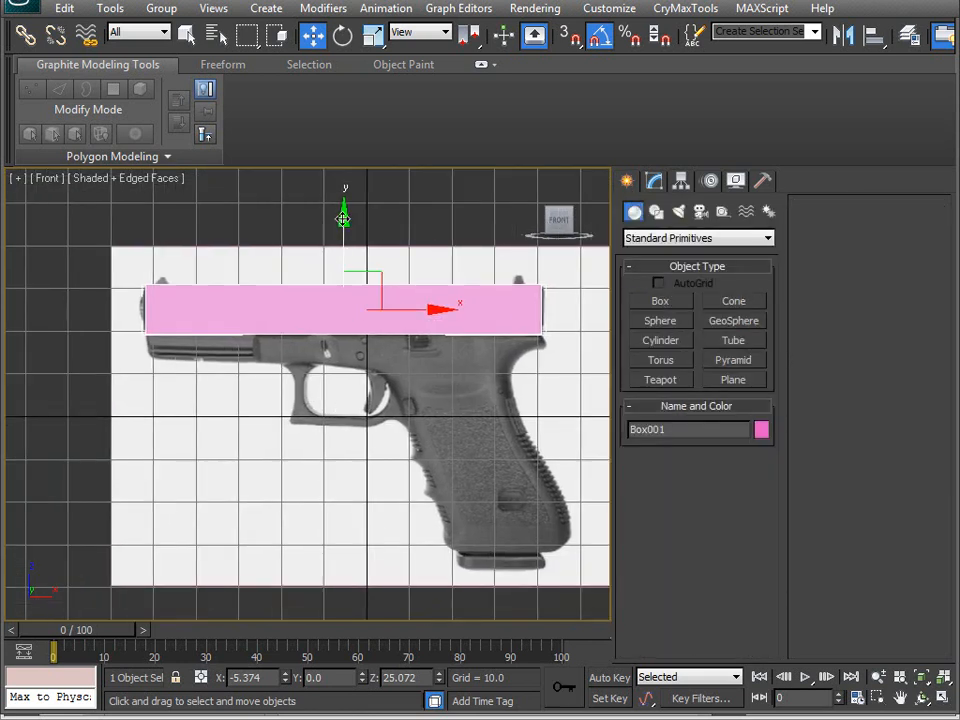
mouse_move(330, 222)
shift+mouse_down()
mouse_move(317, 326)
mouse_move(331, 302)
shift+mouse_up()
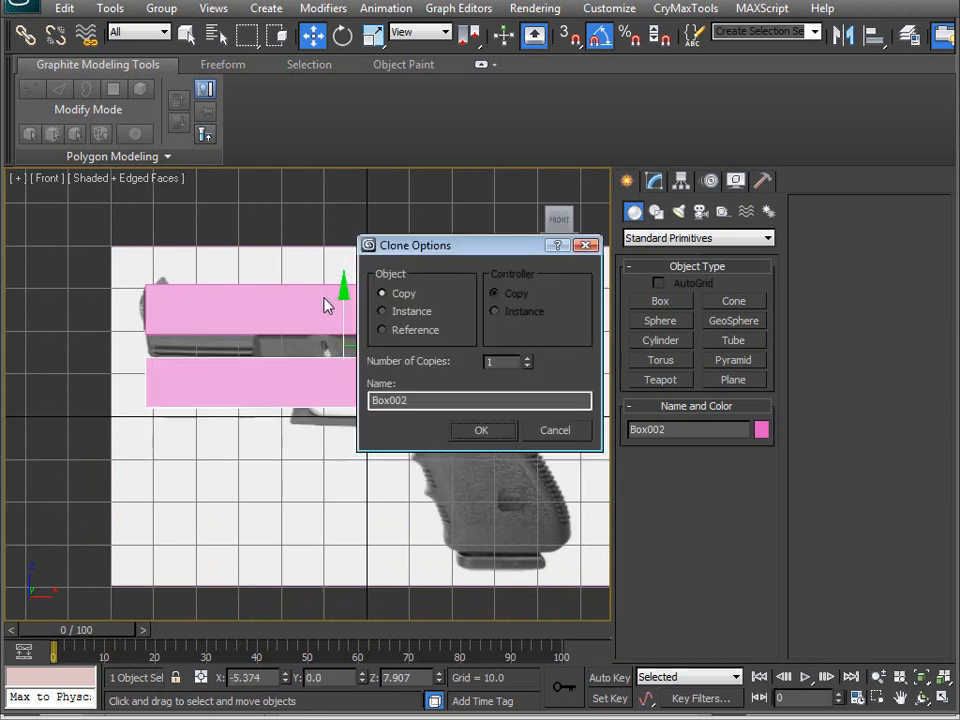
click(383, 312)
click(383, 330)
click(388, 294)
click(482, 431)
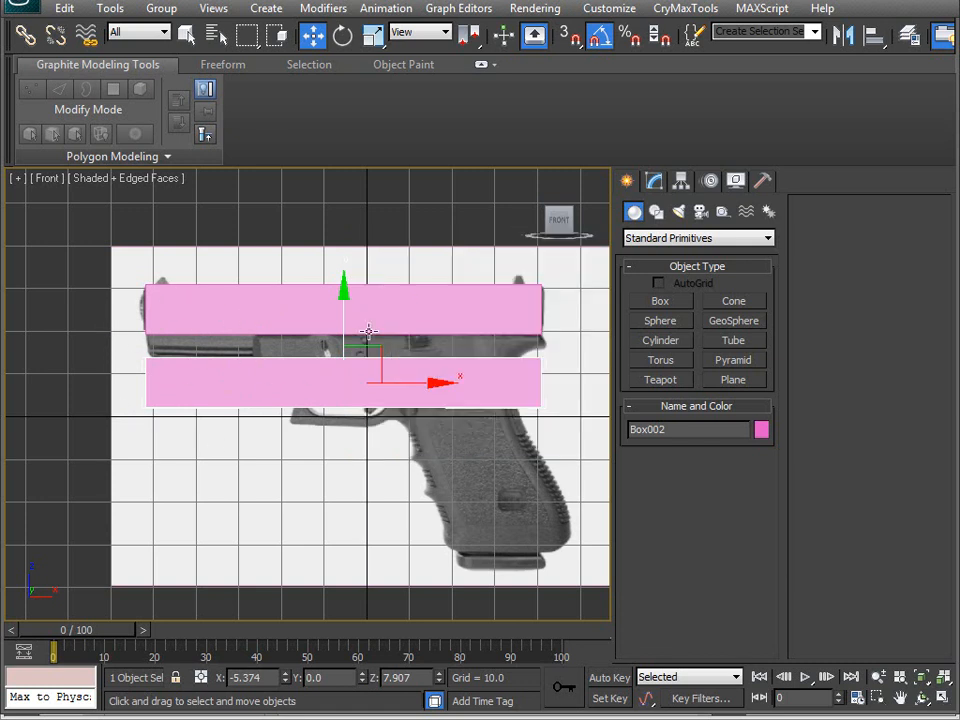
- Select all eight vertices of the lower box and raise them until it meets the underside of the slide box
middle_drag(368, 333, 365, 345)
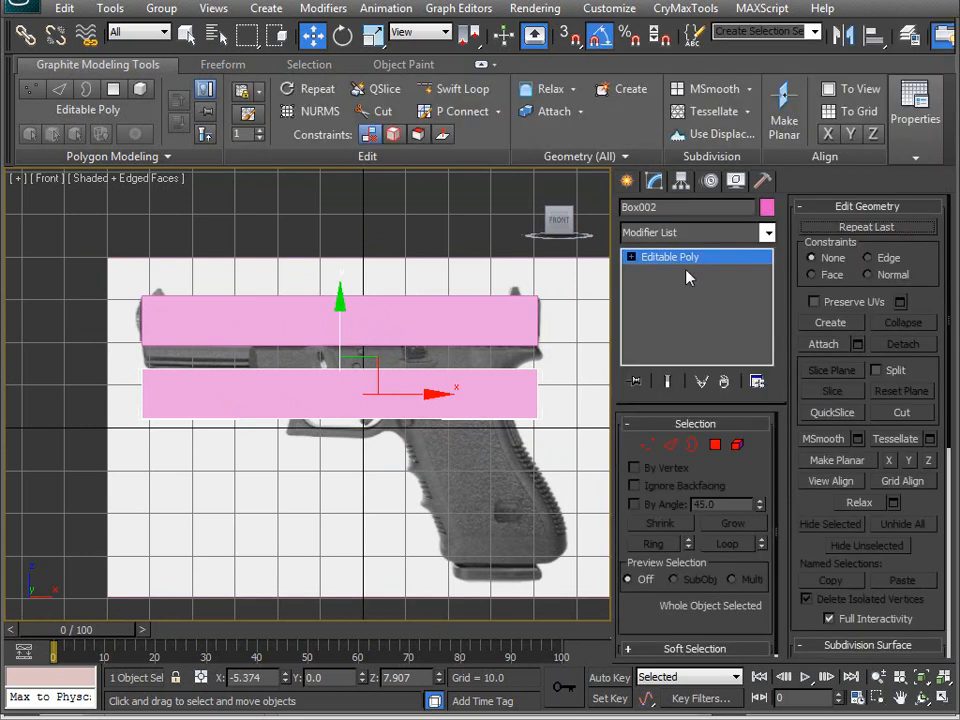
middle_drag(307, 386, 292, 360)
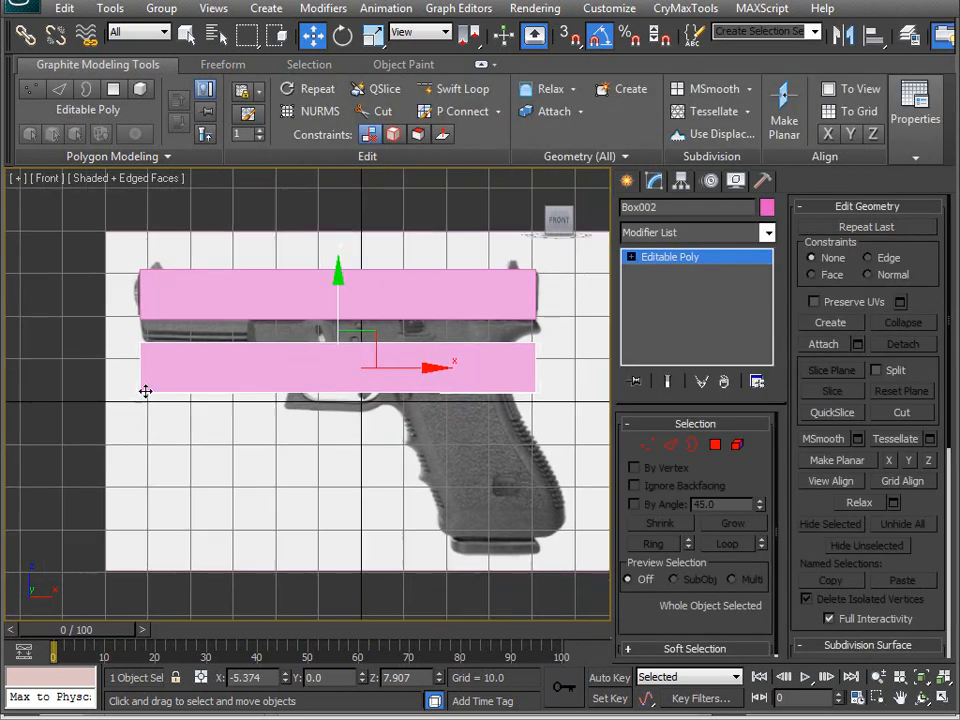
key(1)
drag(111, 326, 553, 429)
drag(340, 289, 338, 268)
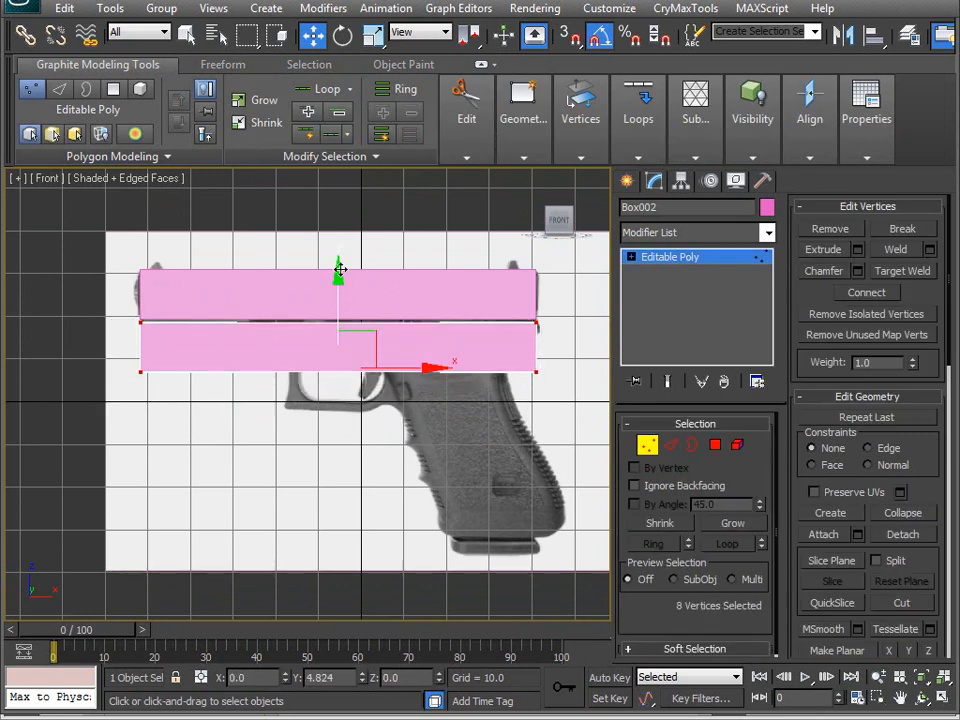
scroll(320, 340, up, 5)
middle_drag(335, 330, 291, 503)
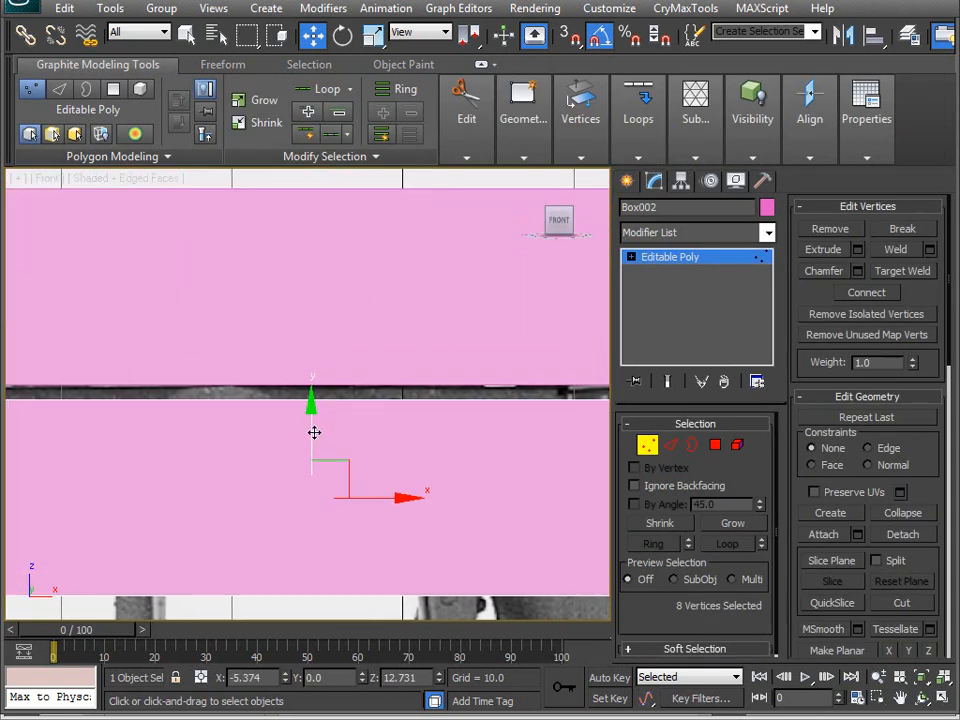
drag(314, 434, 313, 424)
scroll(334, 420, down, 4)
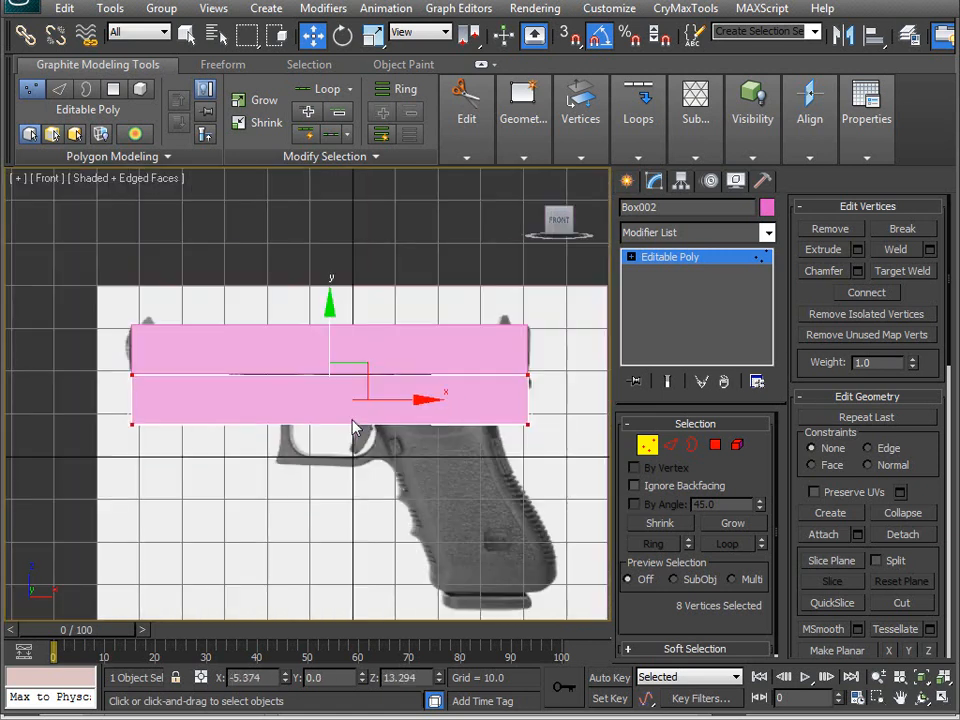
- Raise the lower box's four bottom vertices to about Z 12.8 to match the frame's underside in the reference
middle_drag(352, 428, 354, 403)
drag(111, 366, 553, 401)
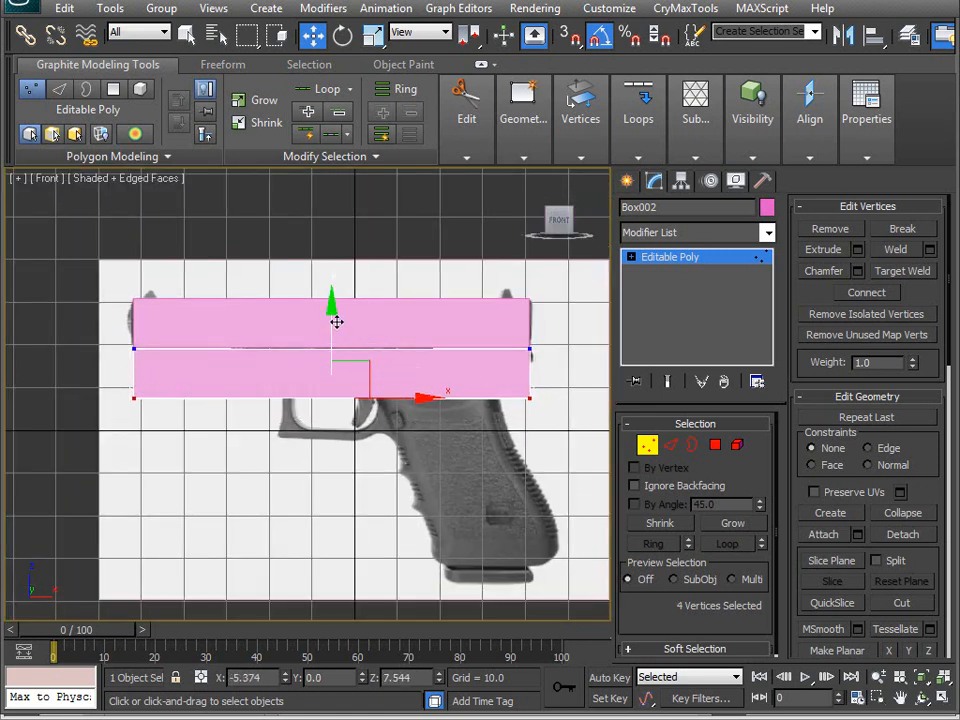
drag(336, 322, 311, 413)
middle_drag(311, 413, 268, 405)
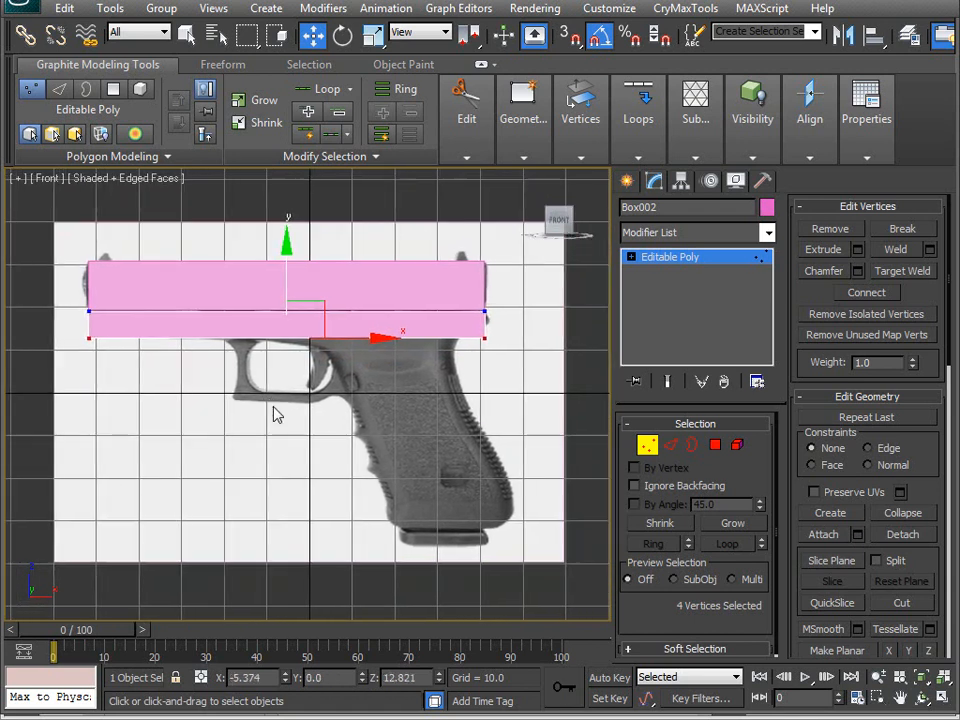
- Select the four long edges of the lower box in Perspective view and connect them with one new edge loop
key(p)
alt+middle_drag(135, 456, 193, 505)
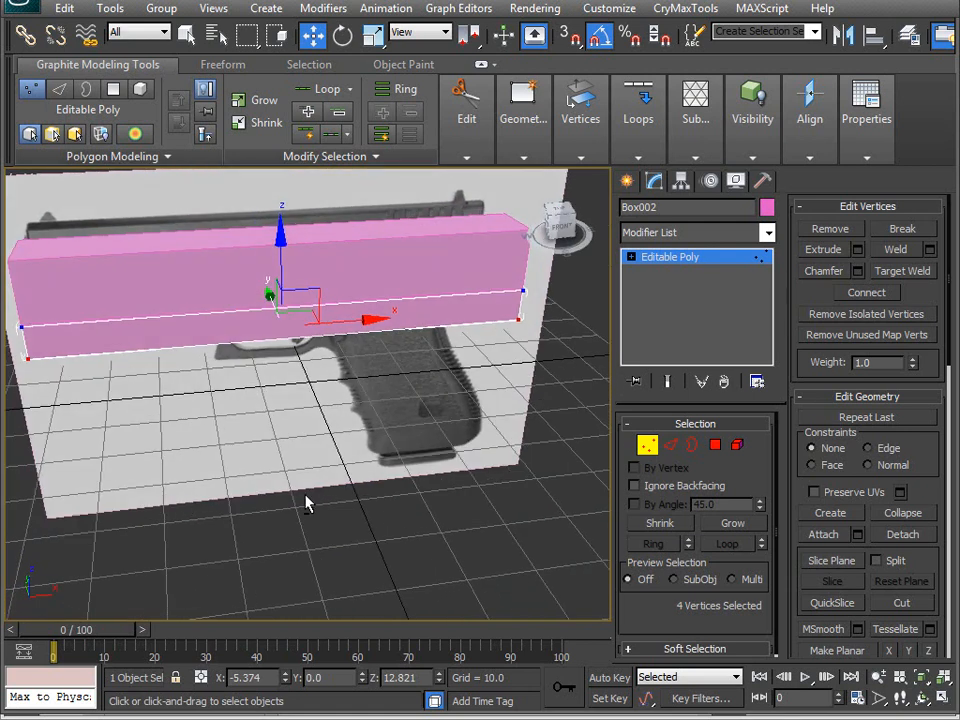
click(672, 447)
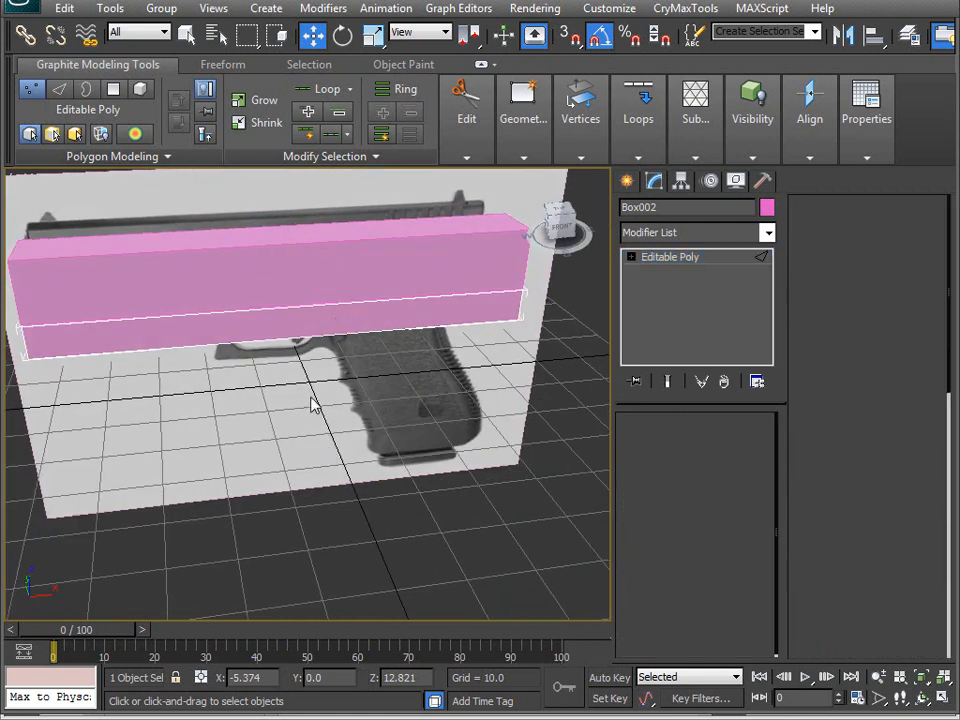
alt+middle_drag(332, 469, 302, 402)
drag(265, 415, 372, 245)
mouse_move(252, 400)
alt+middle_down()
mouse_move(298, 419)
mouse_move(418, 326)
mouse_move(208, 467)
mouse_move(199, 459)
alt+middle_up()
key(F3)
alt+middle_drag(395, 371, 313, 407)
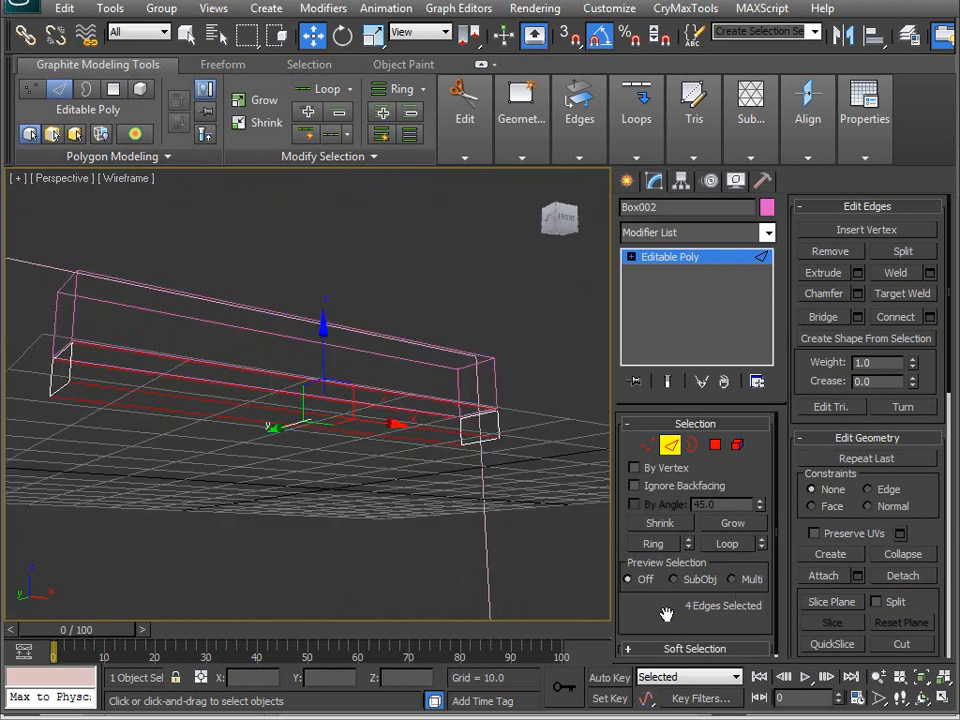
alt+middle_drag(290, 330, 304, 501)
key(F3)
mouse_move(241, 402)
alt+middle_down()
mouse_move(181, 345)
mouse_move(245, 374)
alt+middle_up()
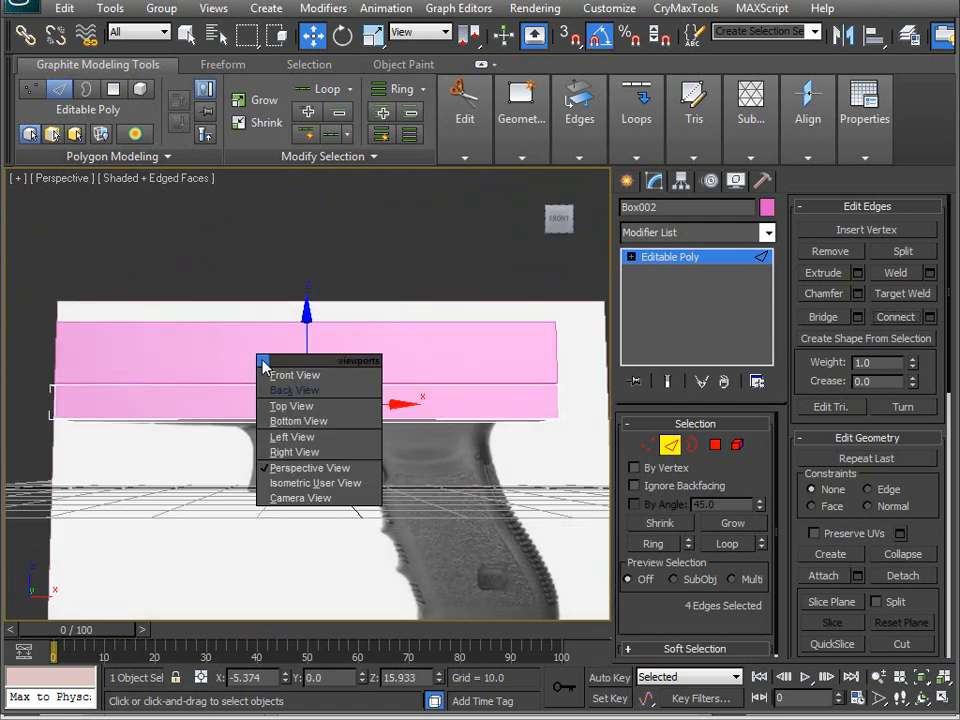
- In the Front view, move the new edge loop along X to about 3.6, near the front of the grip
key(f)
scroll(268, 396, up, 5)
drag(342, 296, 373, 299)
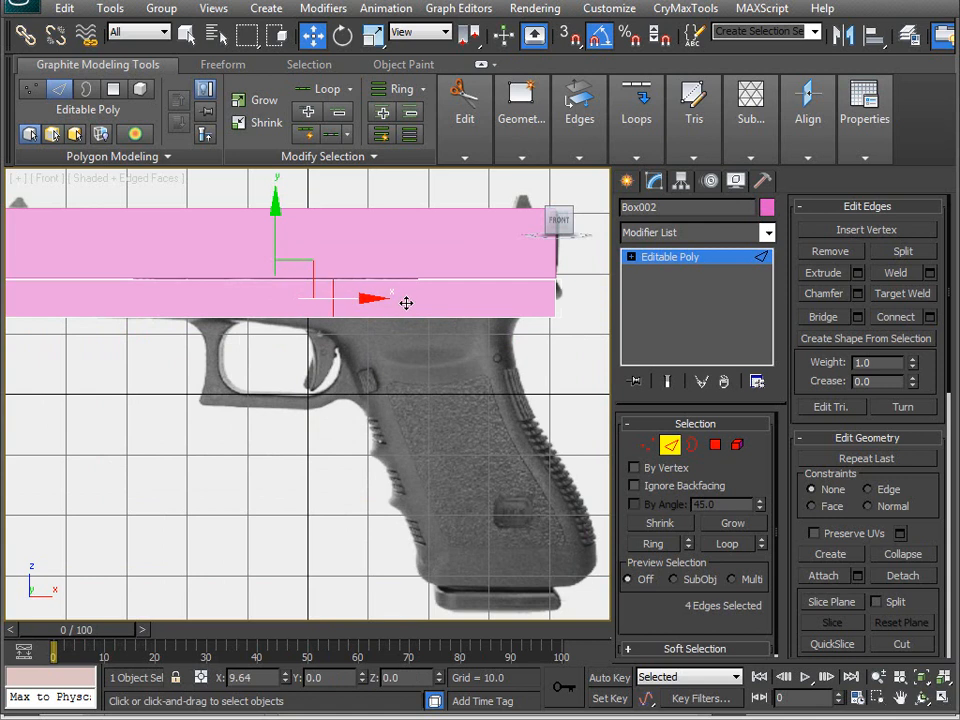
- Connect the long edges behind the first loop with a second loop and move it to about X 32.9, at the grip's rear
middle_drag(389, 373, 291, 386)
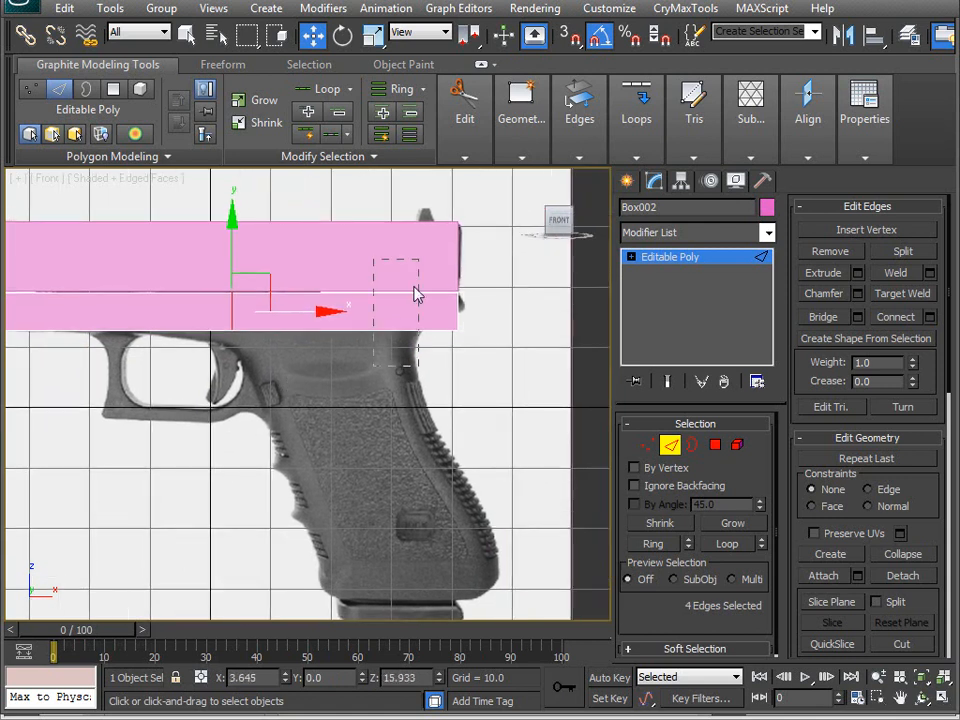
click(431, 328)
click(878, 318)
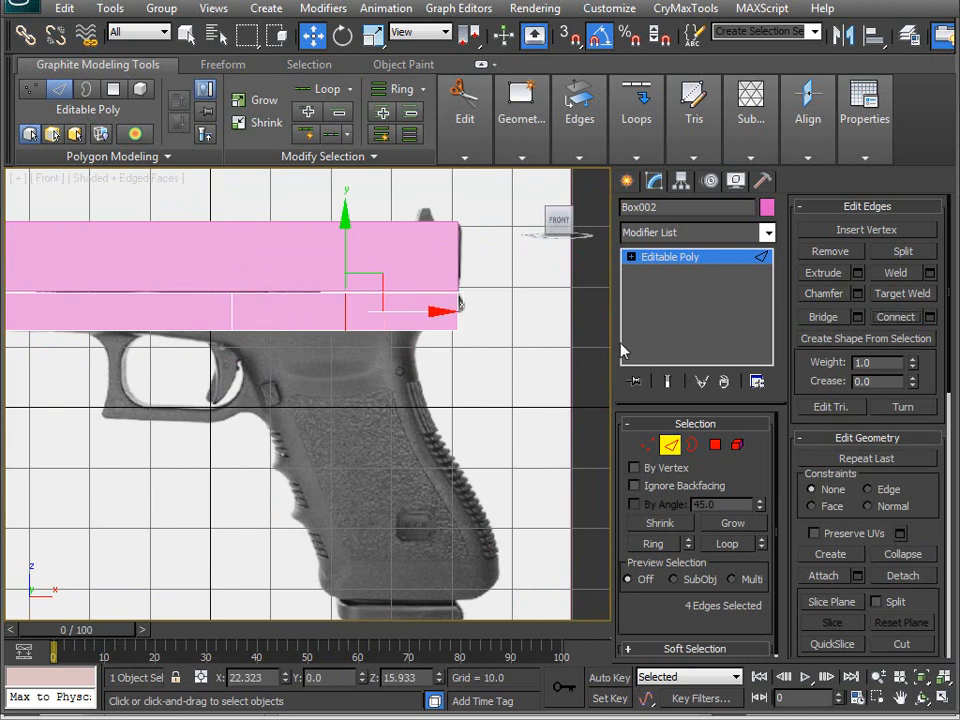
drag(427, 313, 460, 364)
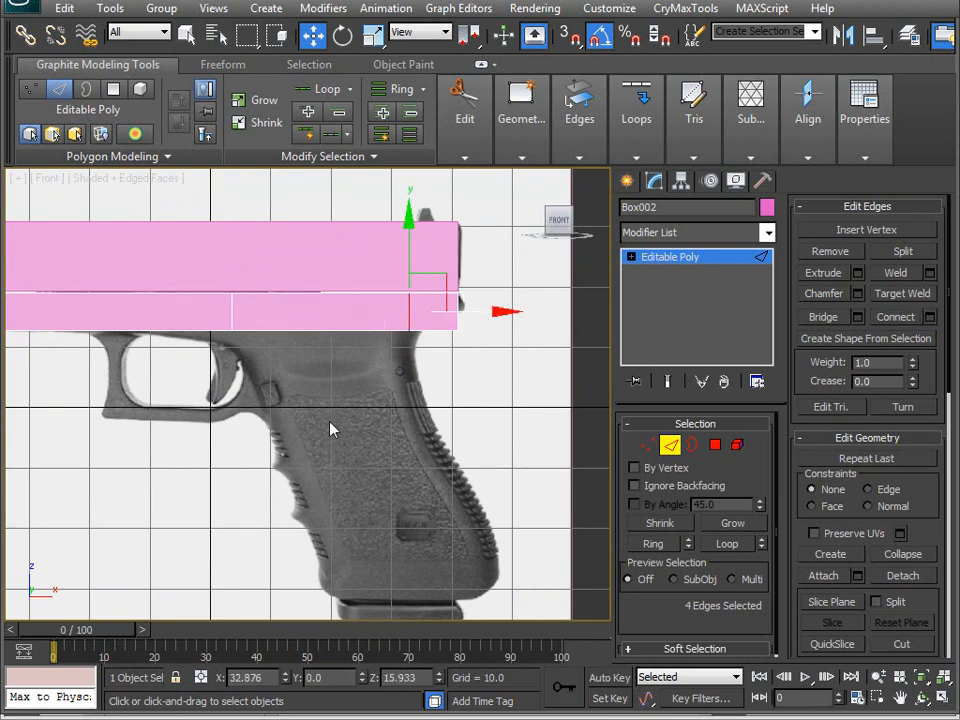
- Extrude the bottom polygon between the two edge loops down by about 38.8 to form the grip
alt+middle_drag(332, 428, 227, 425)
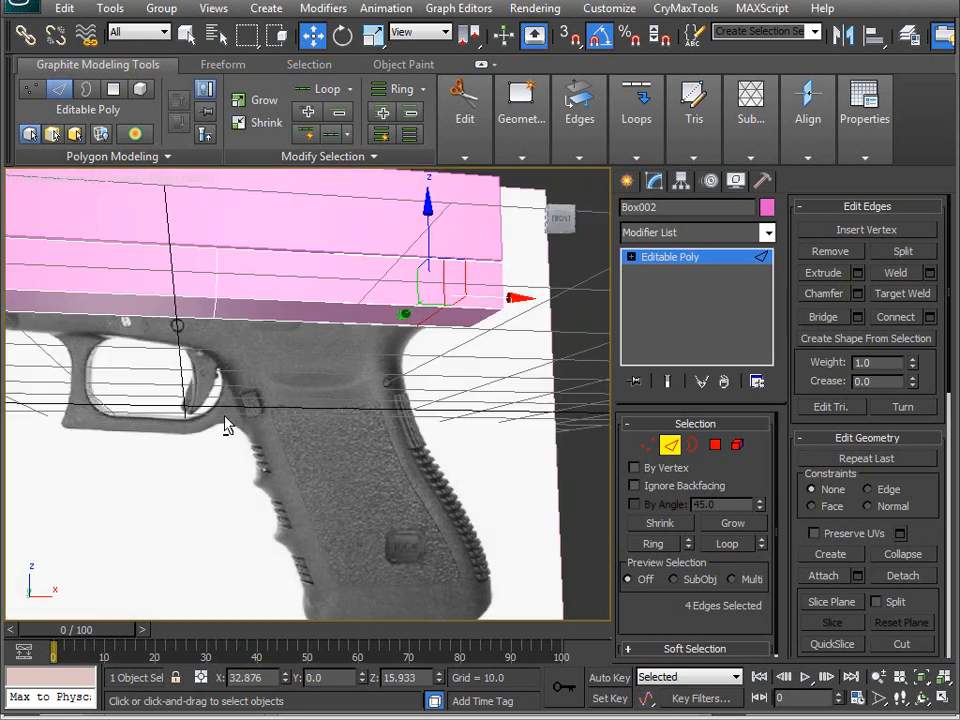
click(716, 445)
click(334, 311)
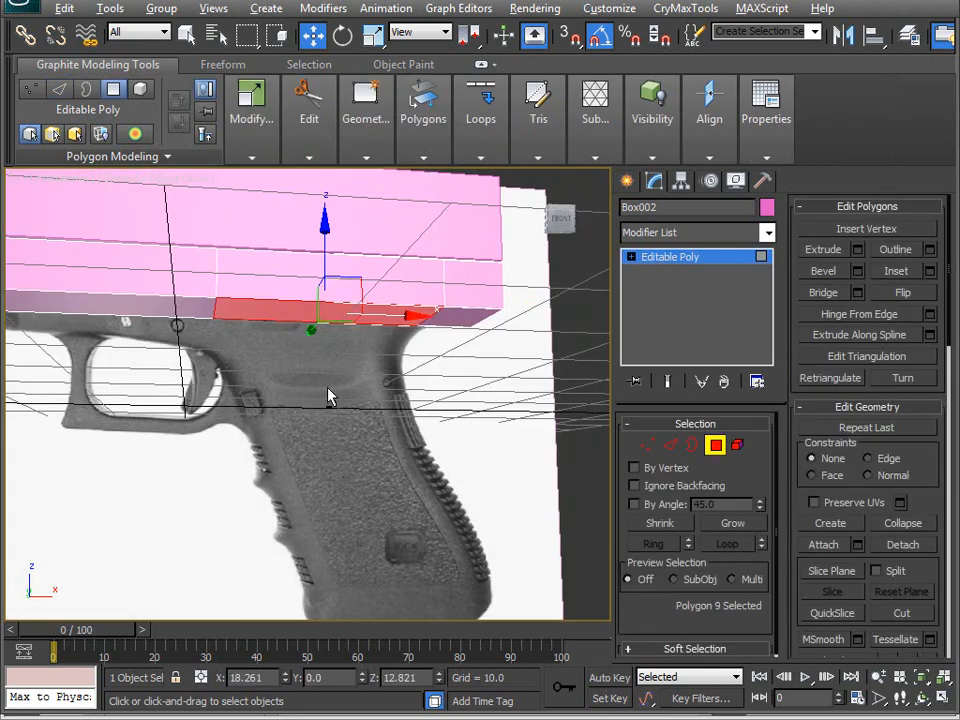
alt+middle_drag(330, 393, 420, 418)
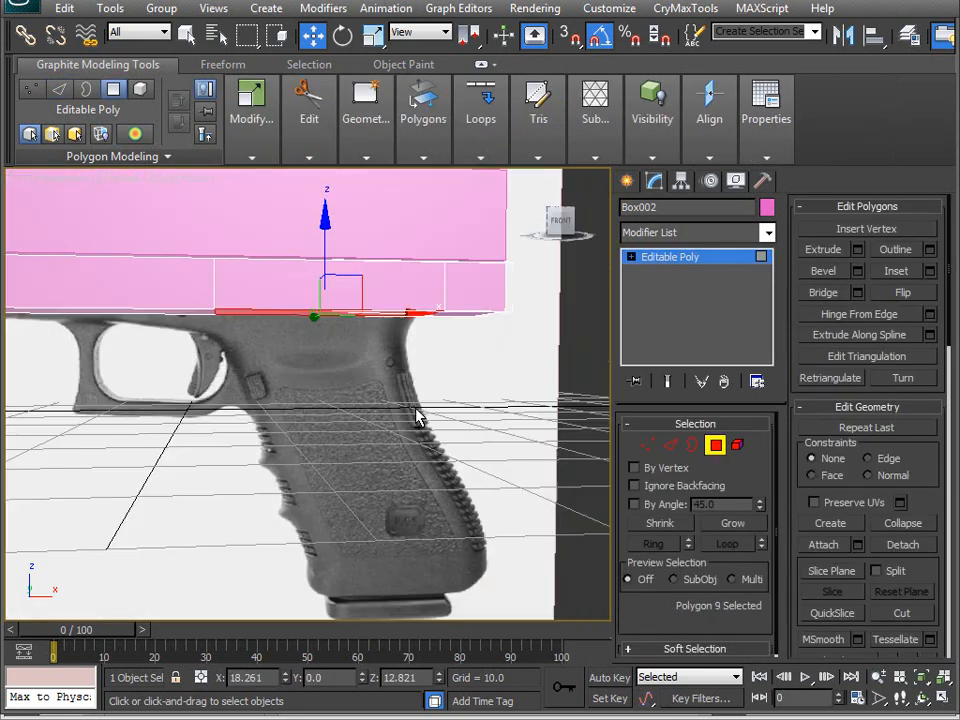
click(858, 250)
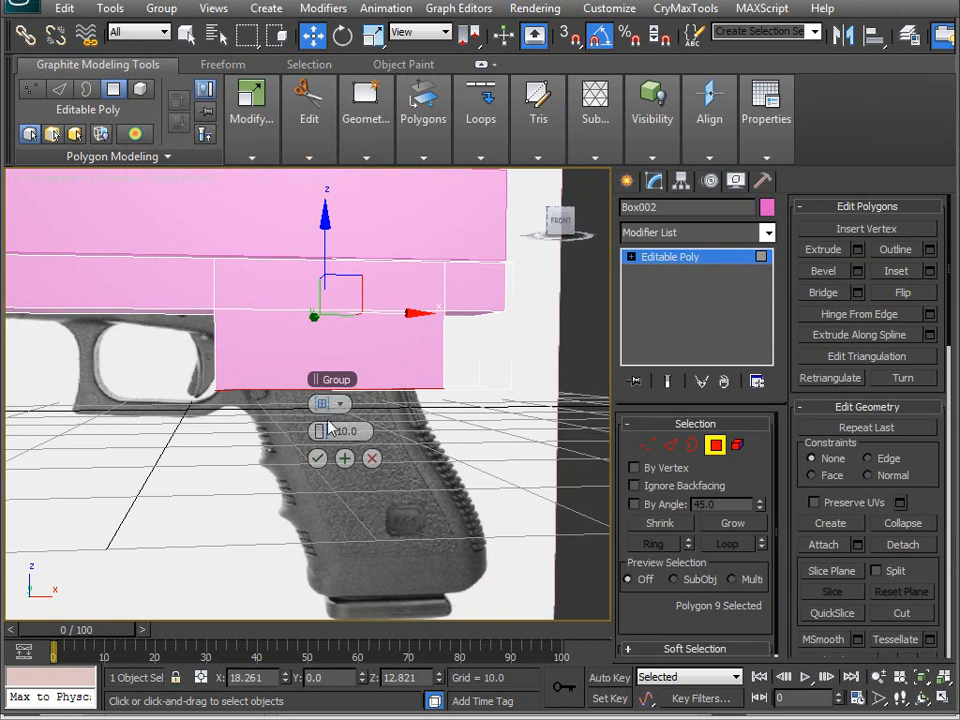
drag(322, 431, 429, 439)
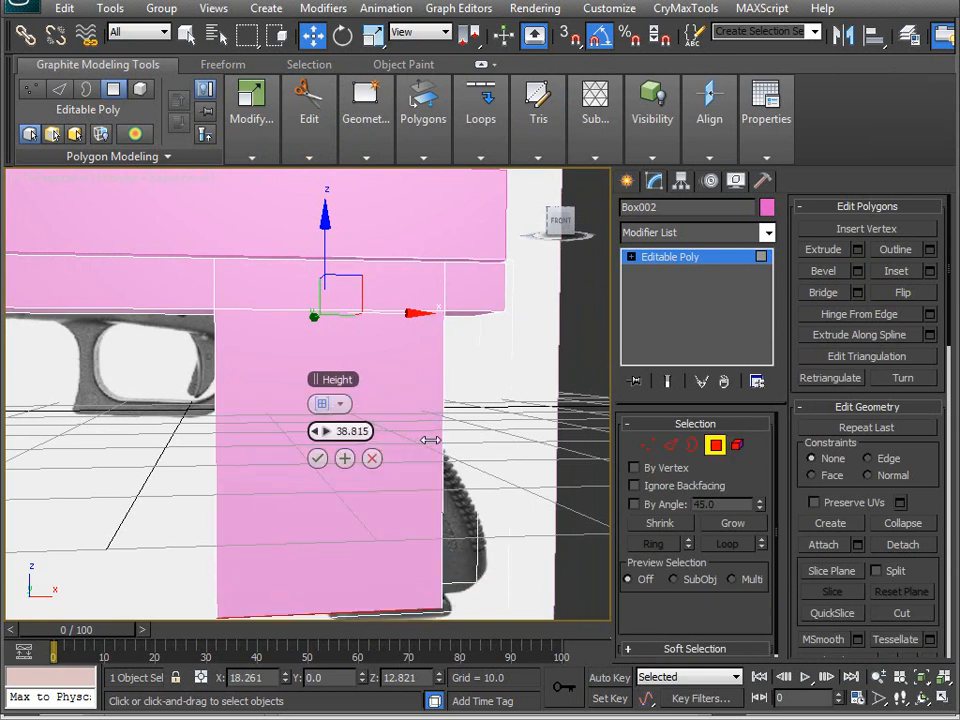
click(317, 458)
- In the Front view, move the grip's bottom polygon to about X 35.3, Z -32 to slant it along the reference grip
alt+middle_drag(328, 456, 216, 459)
scroll(325, 432, down, 3)
key(v)
key(f)
scroll(297, 430, down, 5)
drag(297, 382, 310, 417)
- Examine how the slanted grip and the trigger guard area line up with the reference image
middle_drag(123, 343, 186, 435)
scroll(255, 454, down, 4)
scroll(266, 456, up, 4)
scroll(369, 450, down, 3)
scroll(308, 442, up, 2)
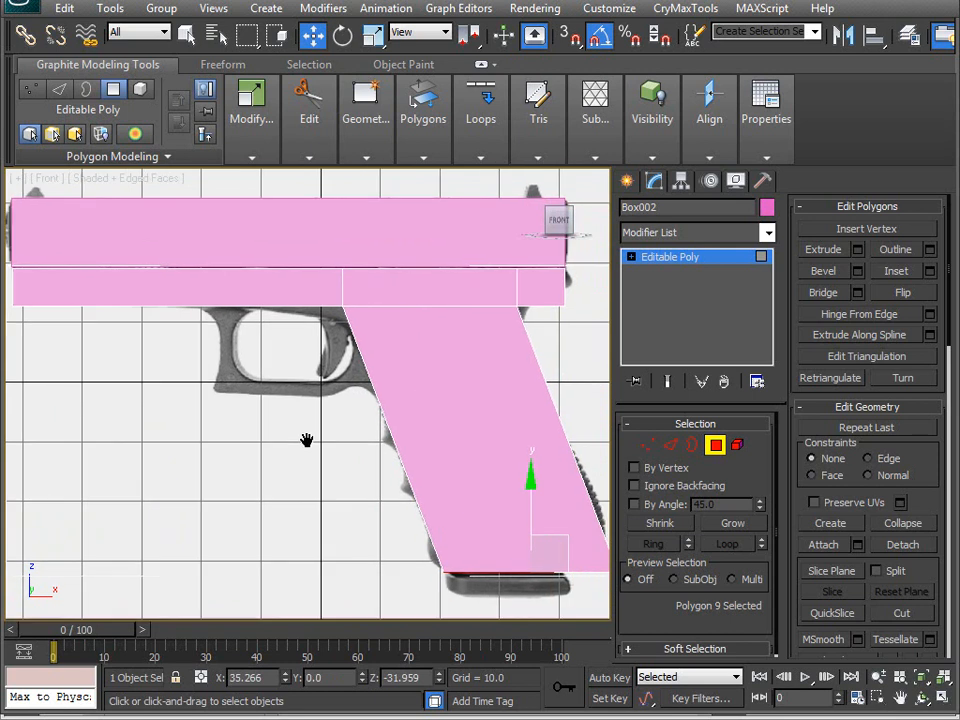
scroll(246, 439, down, 1)
middle_drag(246, 439, 242, 450)
scroll(242, 450, up, 1)
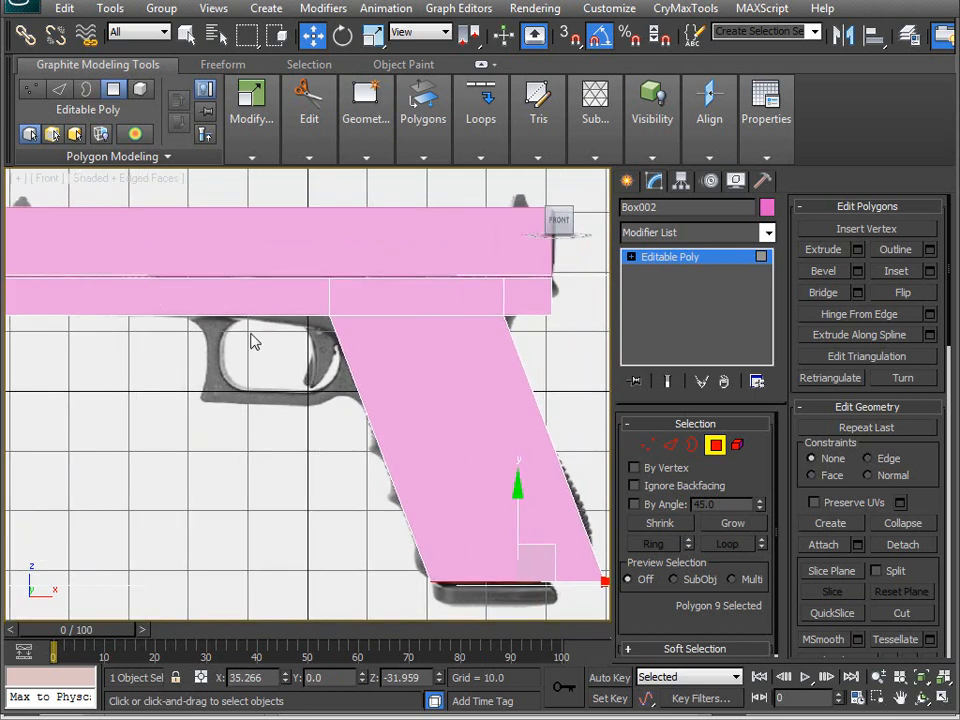
scroll(283, 350, down, 1)
middle_drag(220, 356, 261, 375)
scroll(261, 340, up, 1)
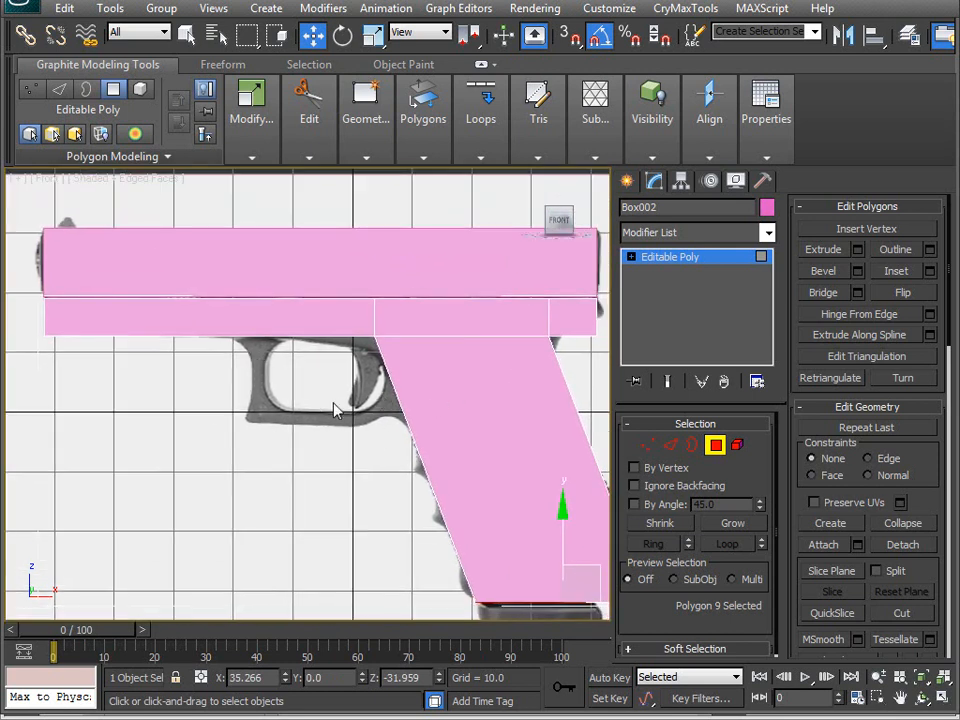
- Examine the frame's vertex, edge, border, polygon and element sub-object levels, selecting the whole frame as an element
middle_drag(335, 410, 264, 407)
key(2)
drag(272, 442, 537, 403)
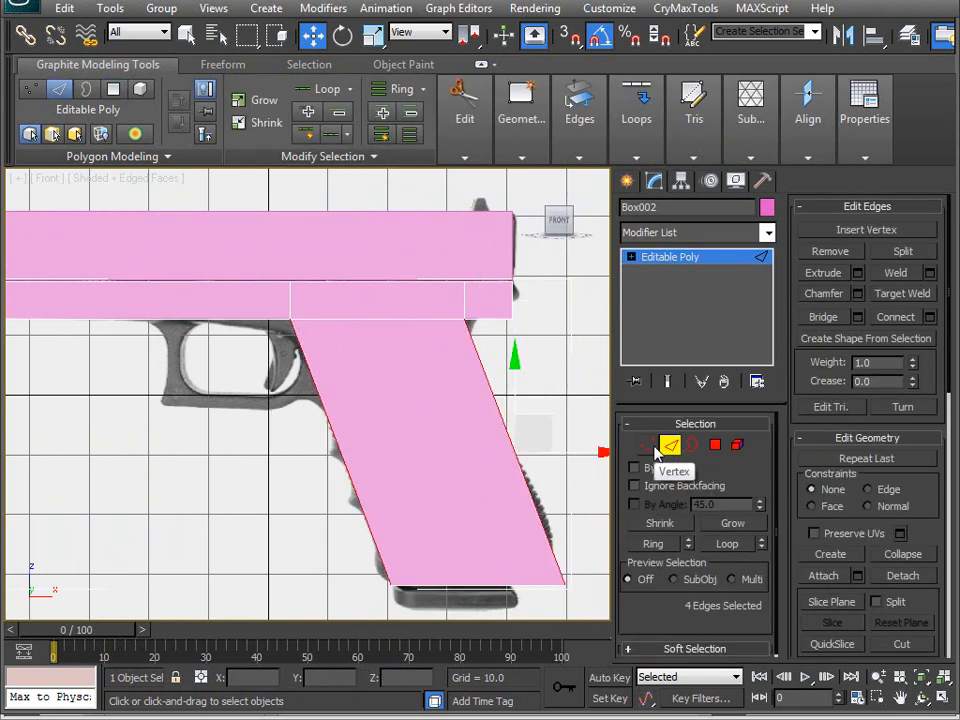
click(650, 446)
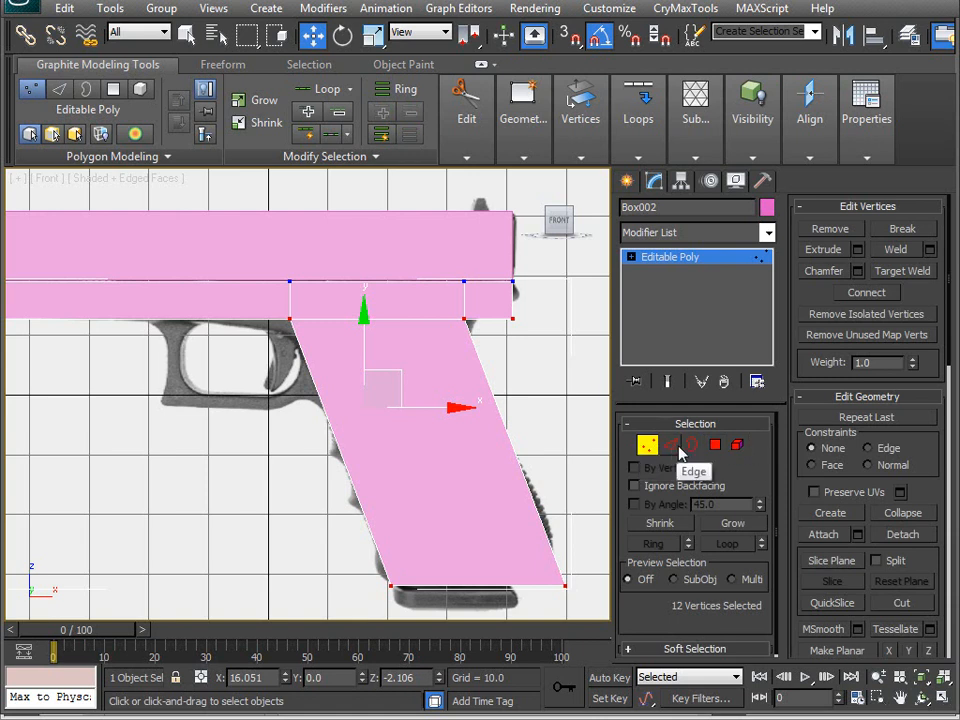
click(671, 446)
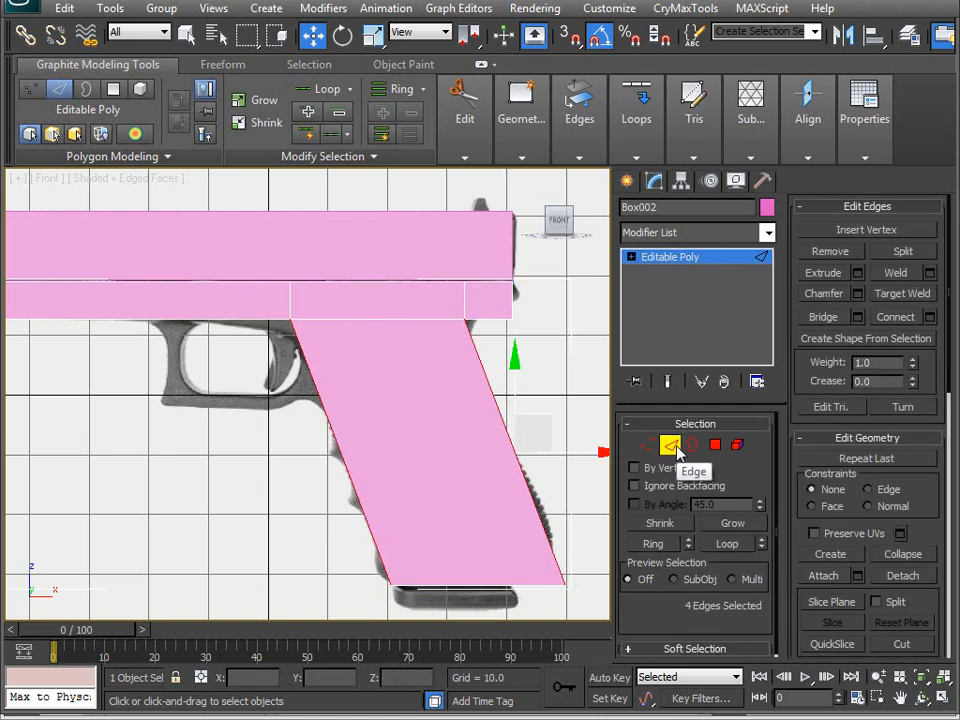
click(693, 446)
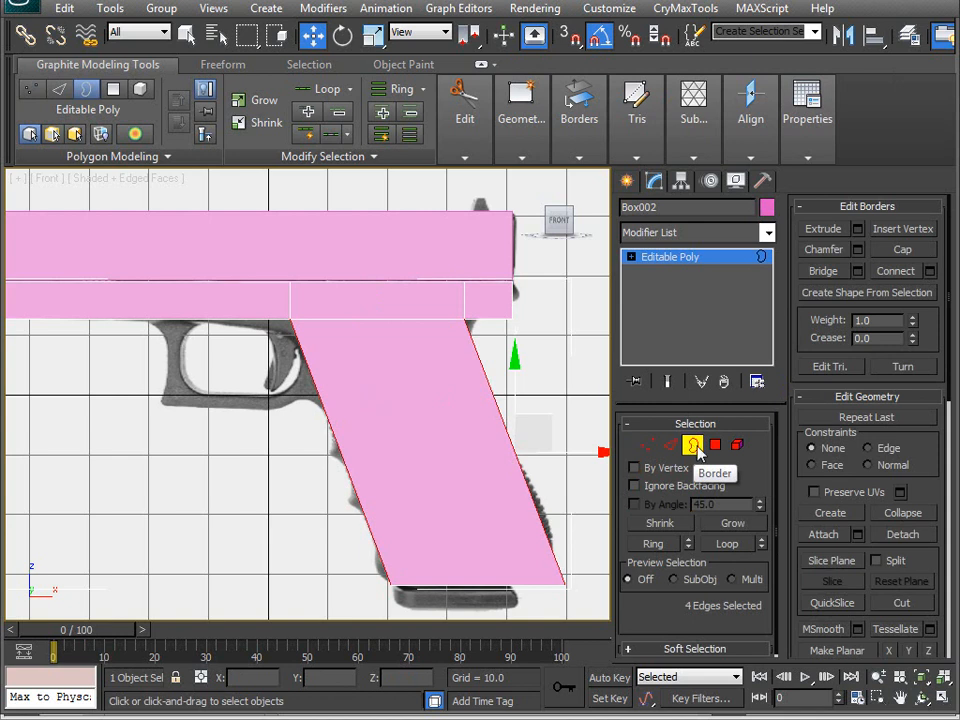
click(715, 446)
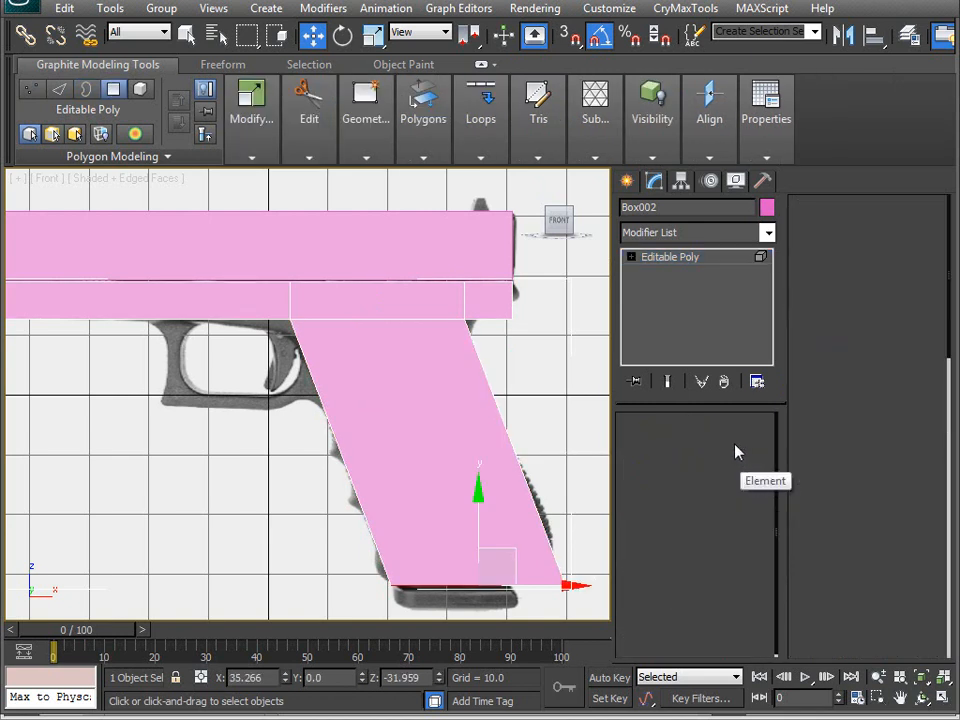
click(738, 446)
click(403, 368)
middle_drag(111, 347, 155, 401)
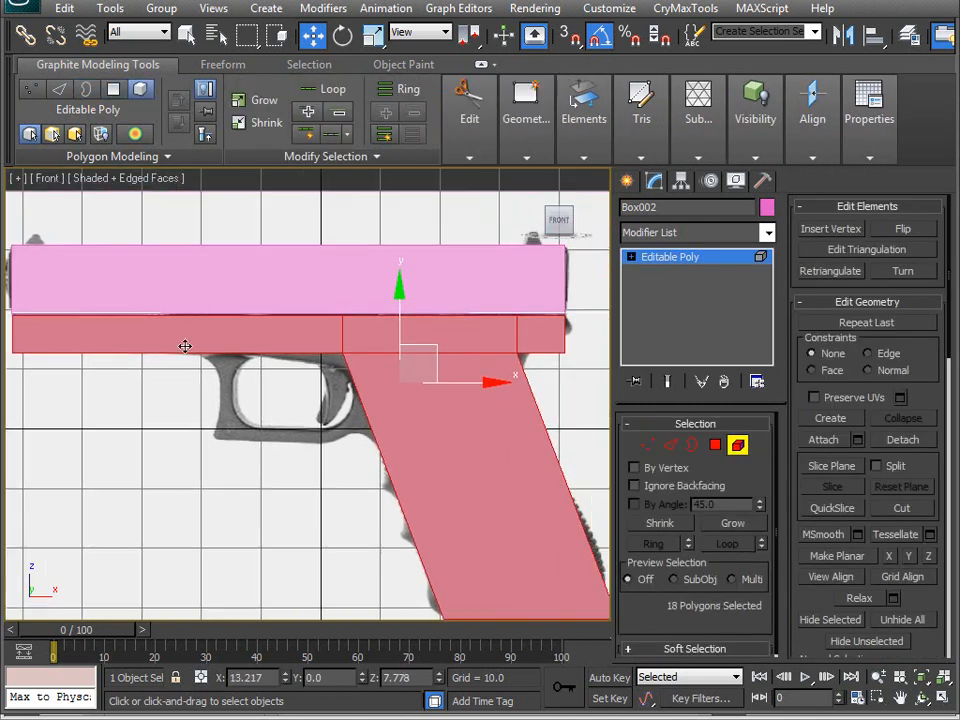
- Connect the grip's slanted side edges with a loop and slide it up under the Edge constraint, level with the trigger guard's underside
middle_drag(509, 440, 377, 382)
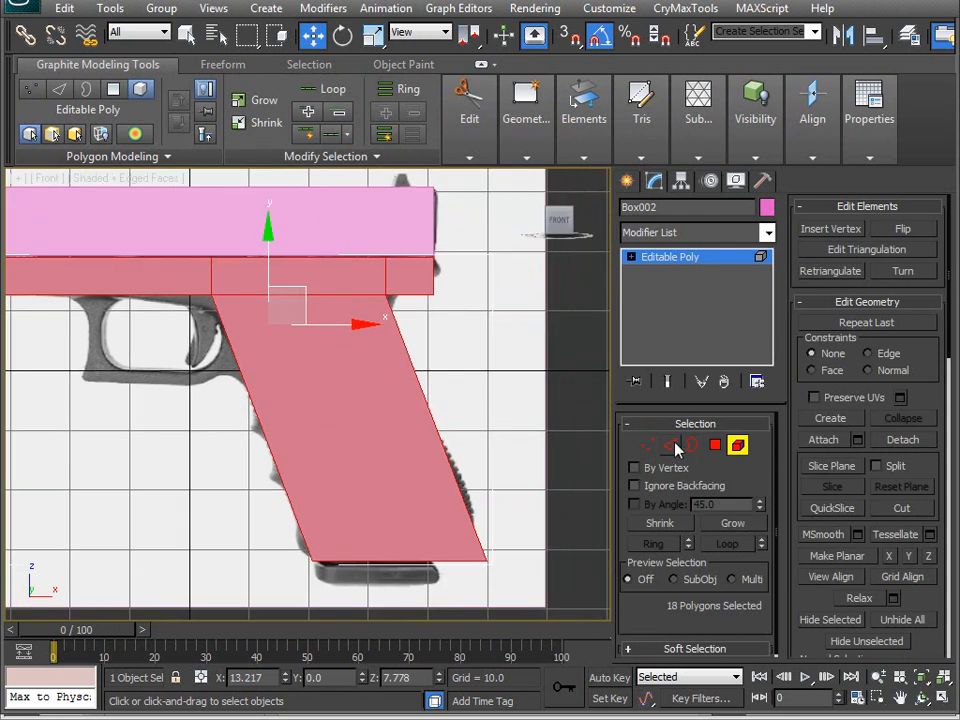
click(672, 446)
drag(193, 396, 470, 434)
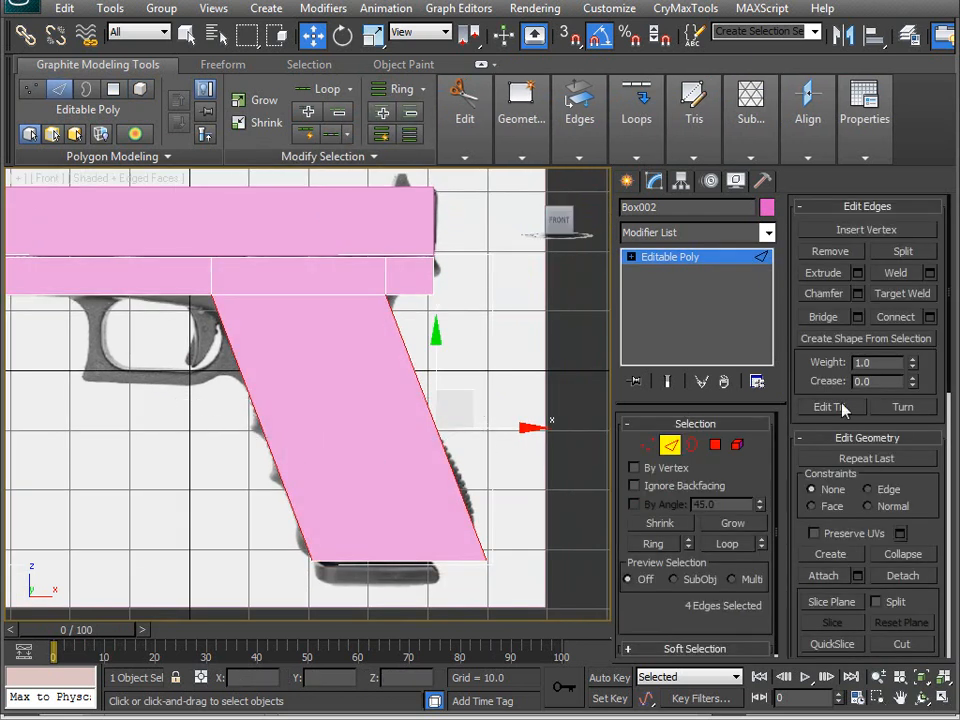
click(895, 317)
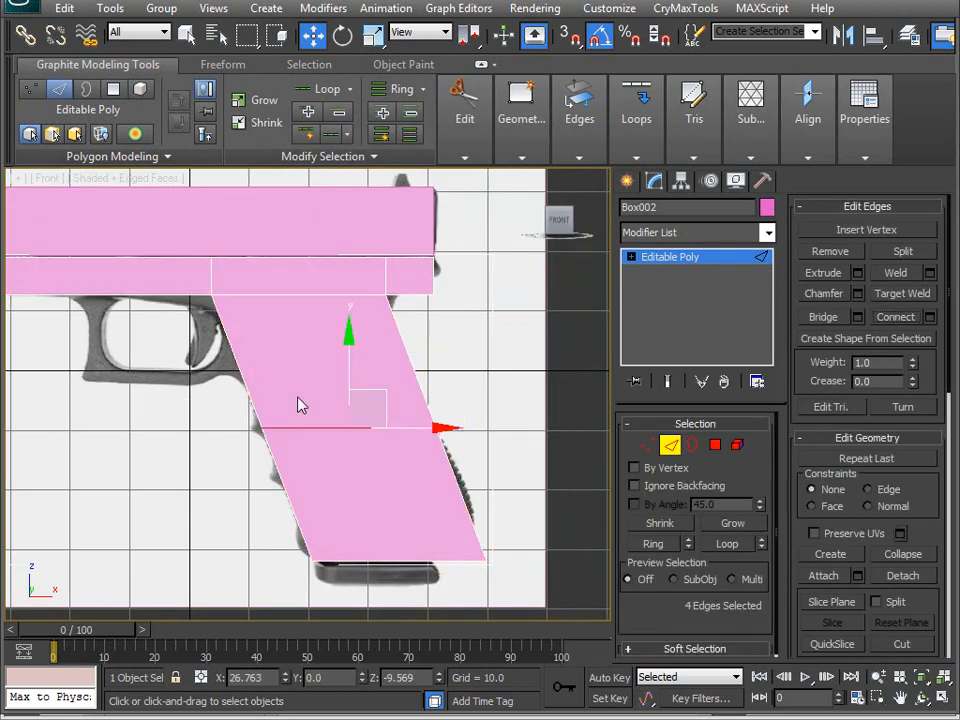
middle_drag(343, 380, 368, 385)
drag(410, 397, 431, 393)
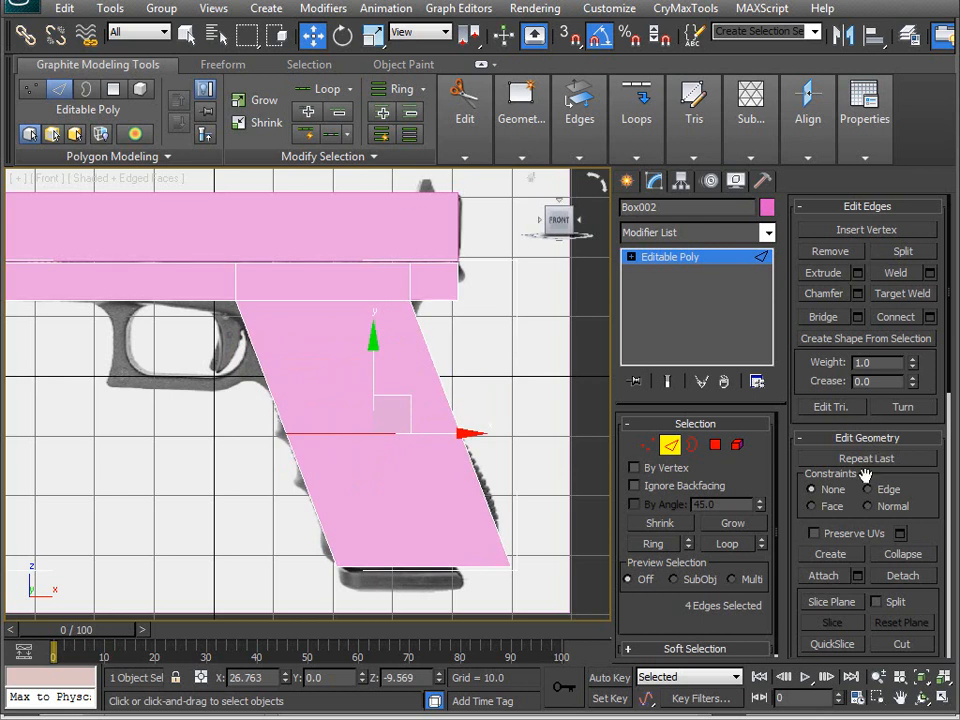
click(867, 489)
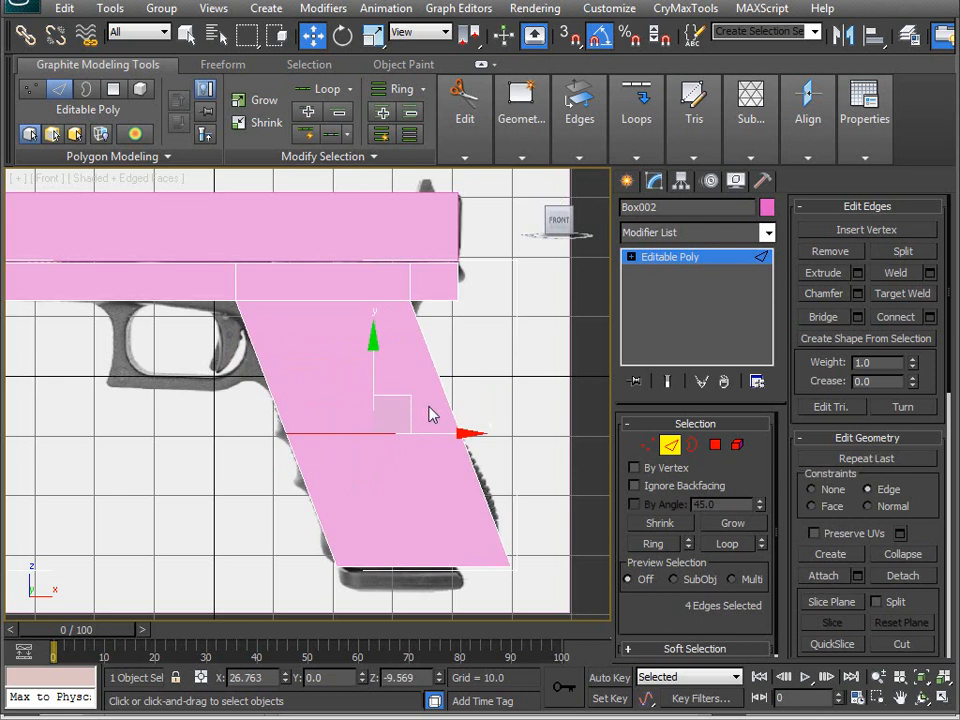
drag(373, 371, 323, 319)
- Connect the grip's side edges above that loop with a second loop at about Z 6.2
key(ctrl+z)
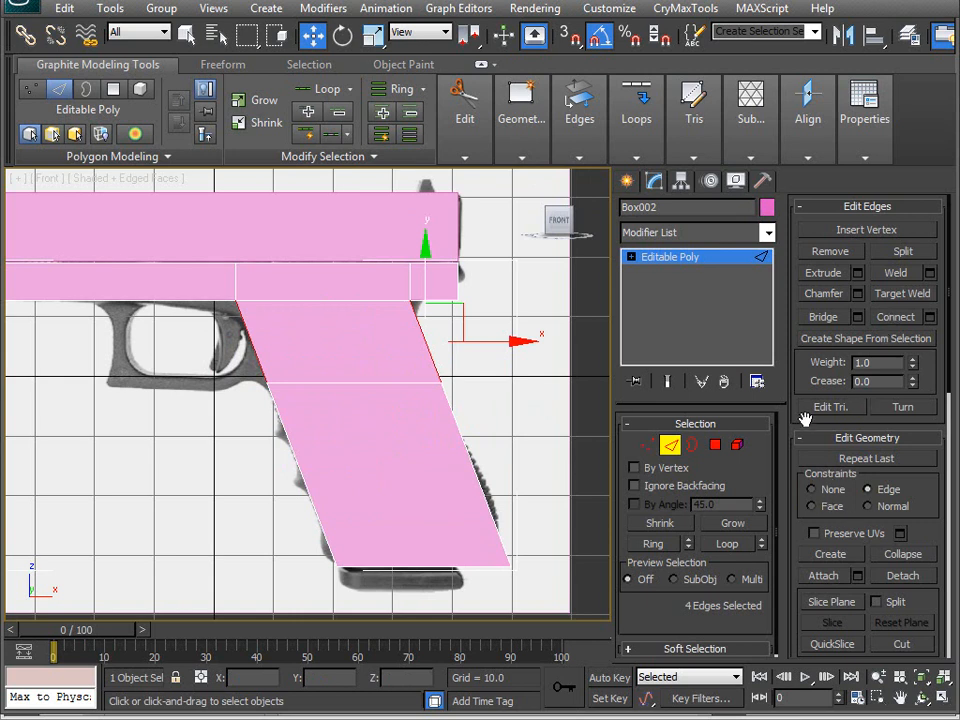
click(896, 318)
drag(340, 267, 338, 258)
- Extrude the grip's front polygon between the two loops by about 7.7 toward the trigger guard
click(714, 445)
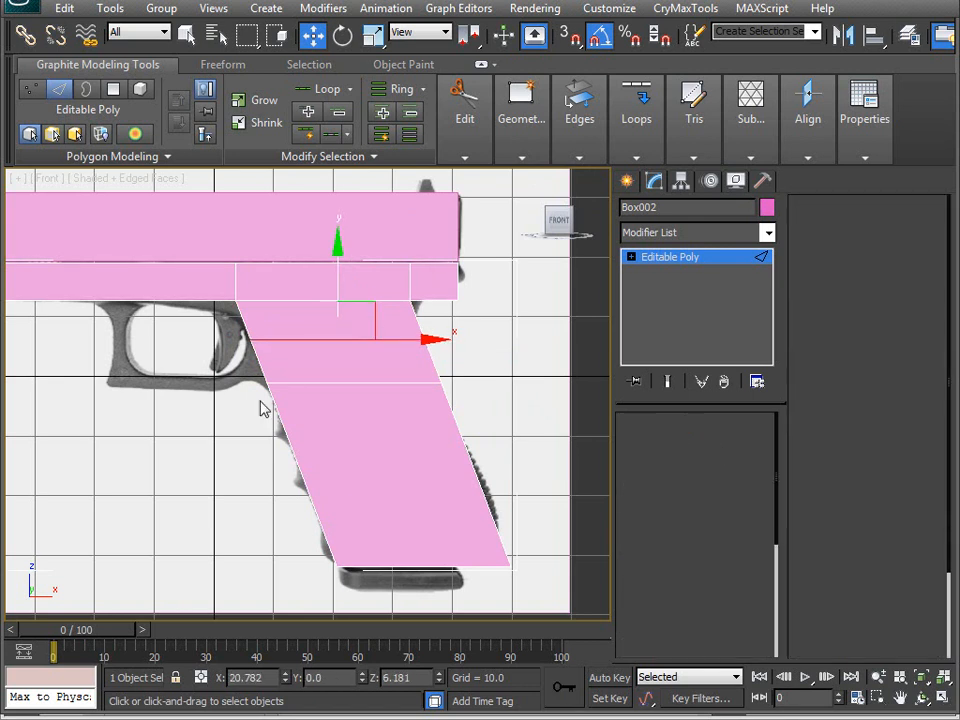
key(ctrl+a)
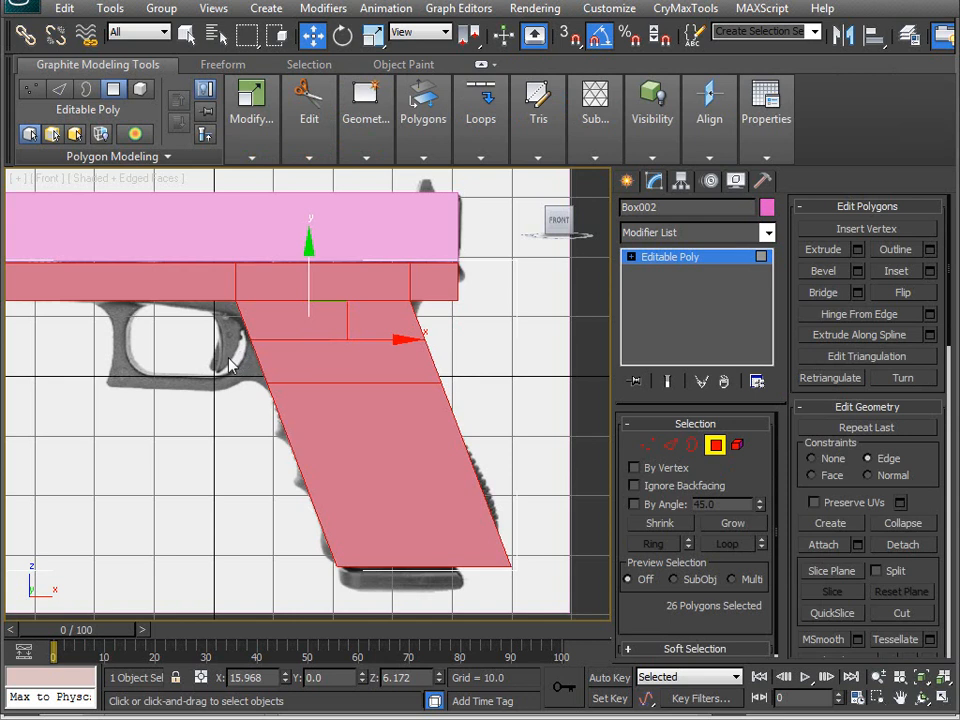
drag(297, 376, 278, 425)
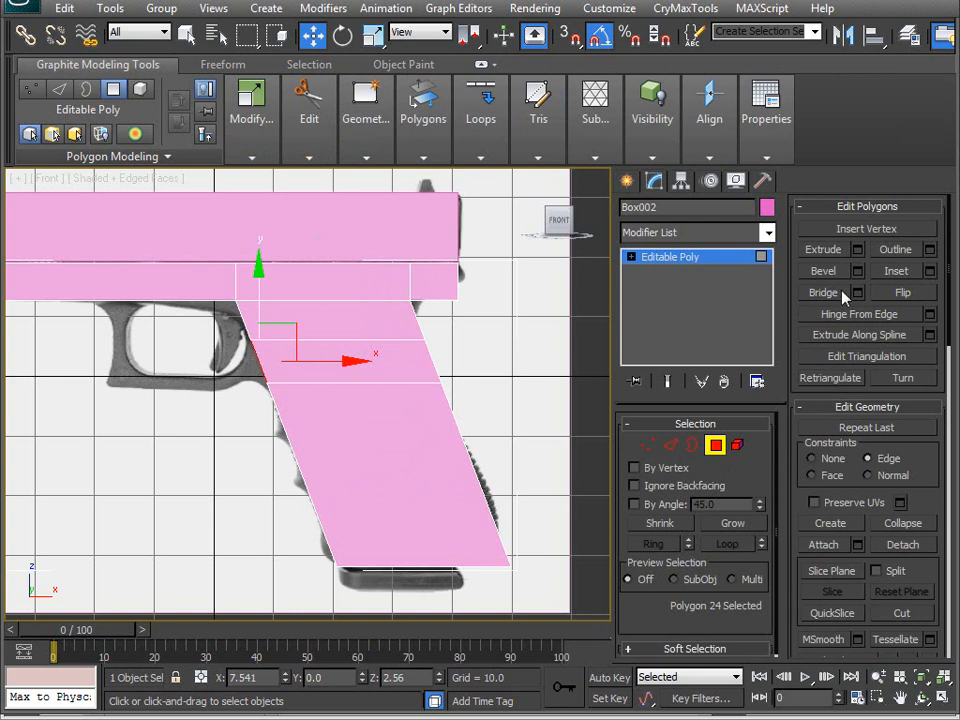
click(857, 249)
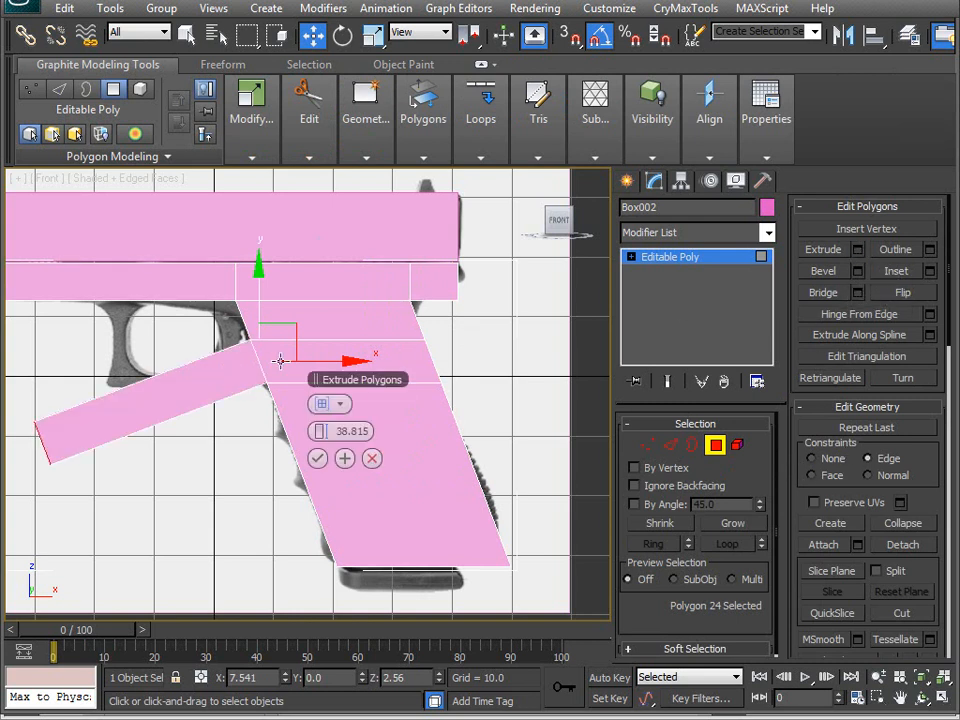
drag(321, 430, 193, 444)
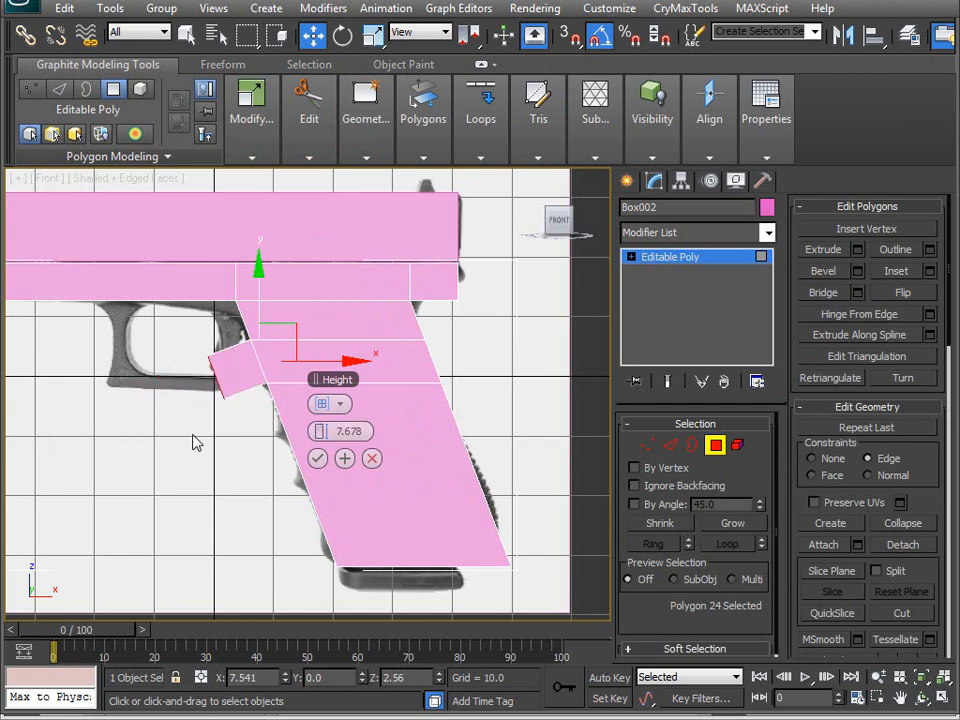
click(317, 458)
- Set the constraint to None and move the extruded block's front vertices onto the end of the trigger guard's lower bar
scroll(210, 446, up, 2)
key(1)
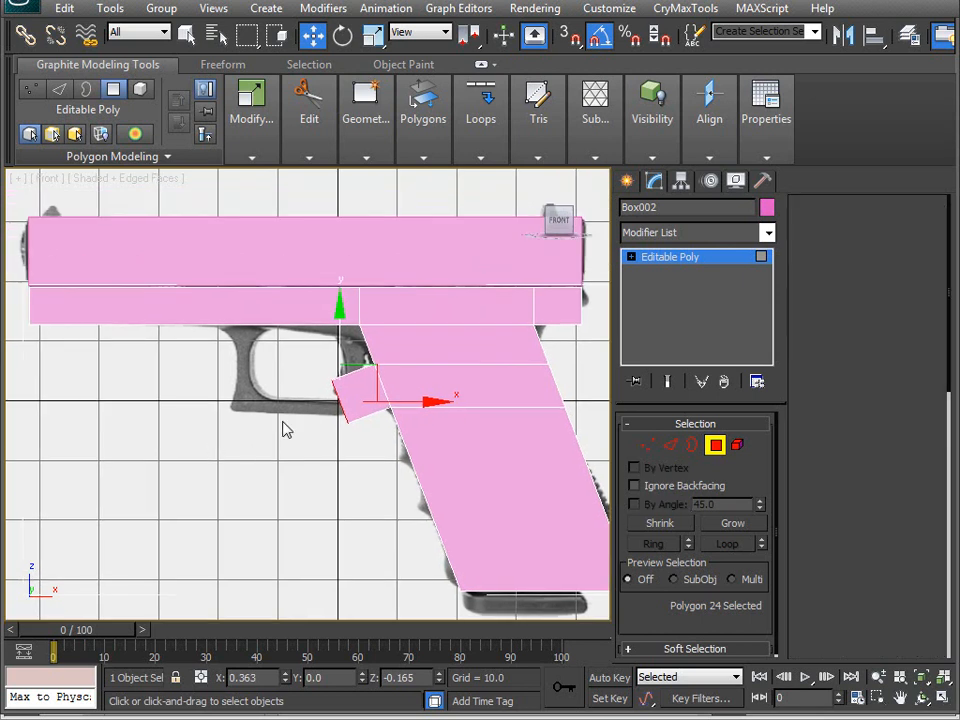
scroll(182, 316, up, 5)
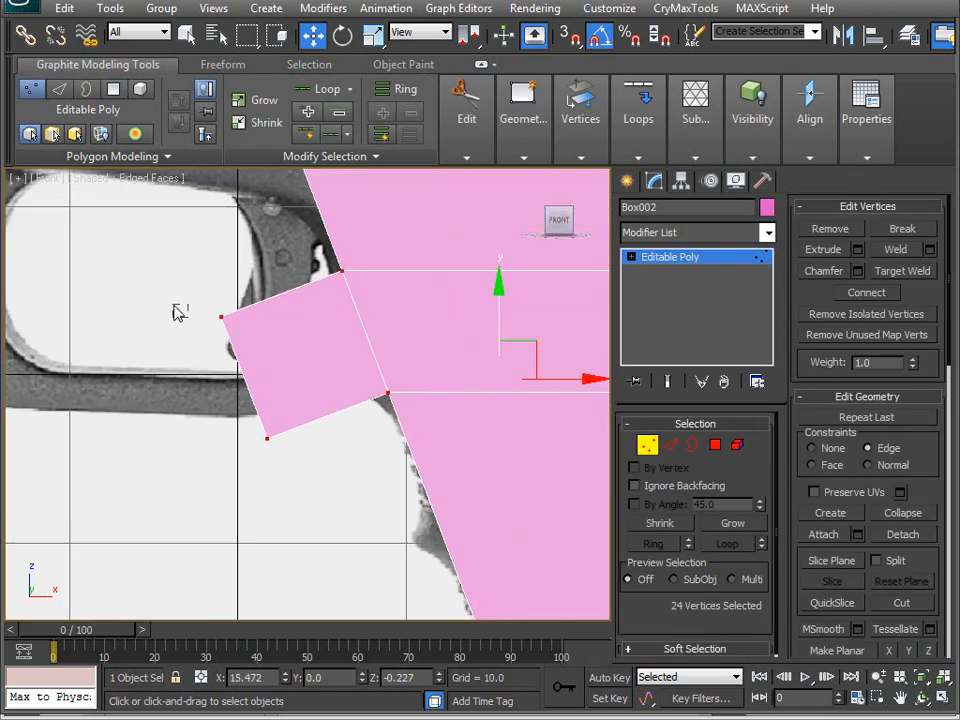
drag(185, 272, 262, 340)
drag(263, 282, 246, 381)
click(811, 449)
drag(257, 471, 281, 382)
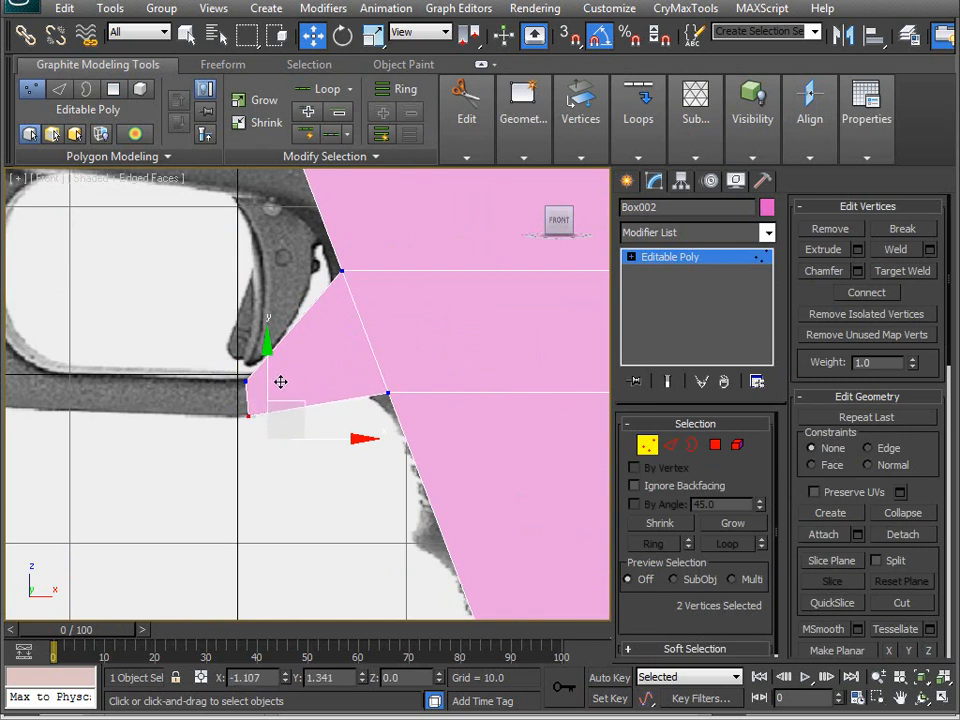
scroll(253, 422, down, 3)
drag(238, 452, 316, 348)
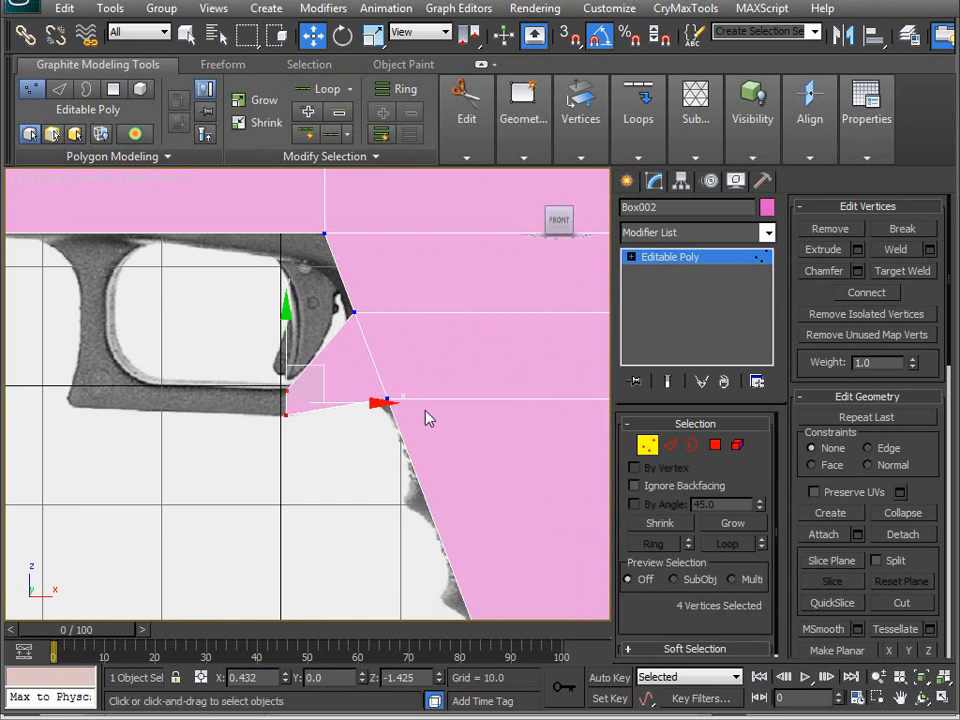
- In the Perspective view, move the extruded block's two lower front vertices along X to about X 1.5
key(p)
alt+middle_drag(270, 358, 231, 424)
drag(231, 424, 416, 477)
alt+middle_drag(416, 477, 258, 476)
alt+middle_drag(329, 436, 362, 435)
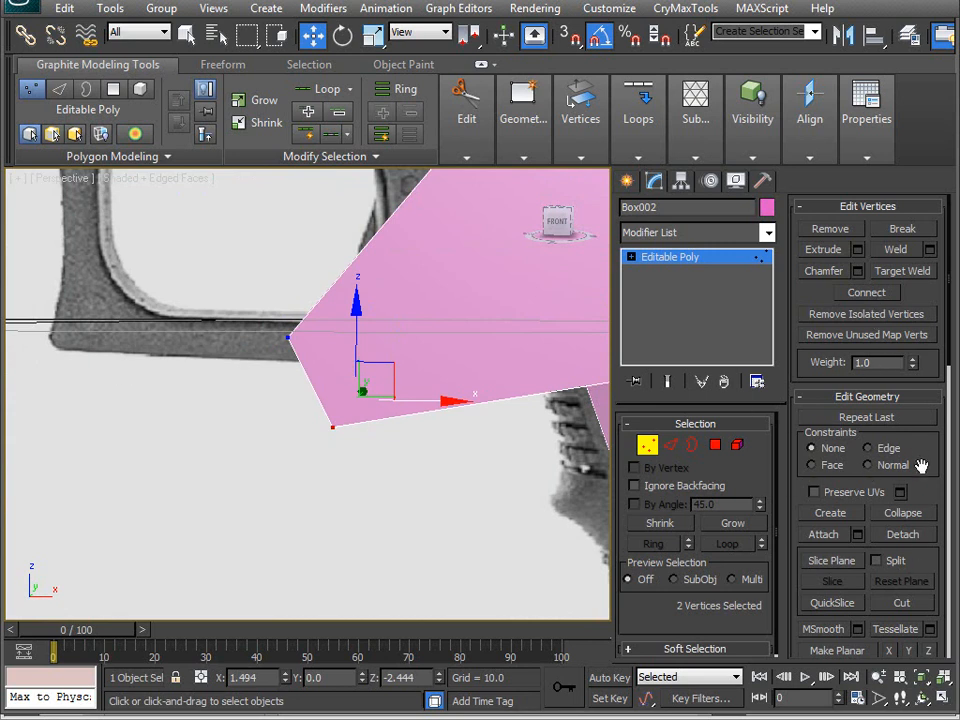
- Select the extruded block's four front vertices and make them planar in X
scroll(928, 484, down, 3)
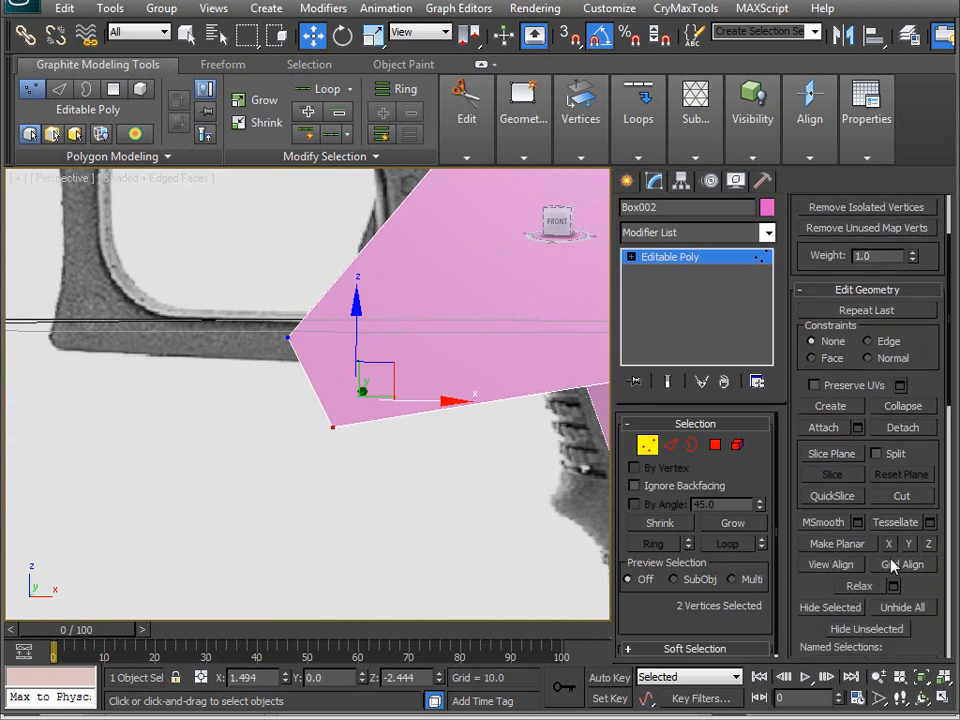
alt+middle_drag(440, 450, 230, 260)
drag(212, 297, 465, 452)
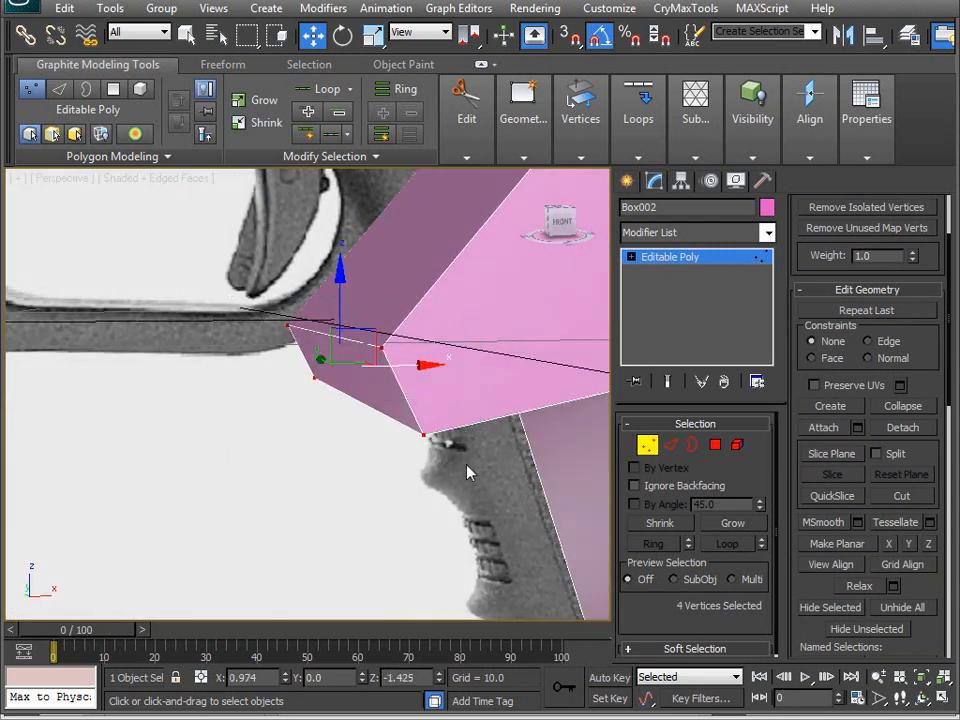
click(889, 544)
- Try making the same four front vertices planar in Y and in Z
alt+middle_drag(275, 395, 360, 352)
click(909, 546)
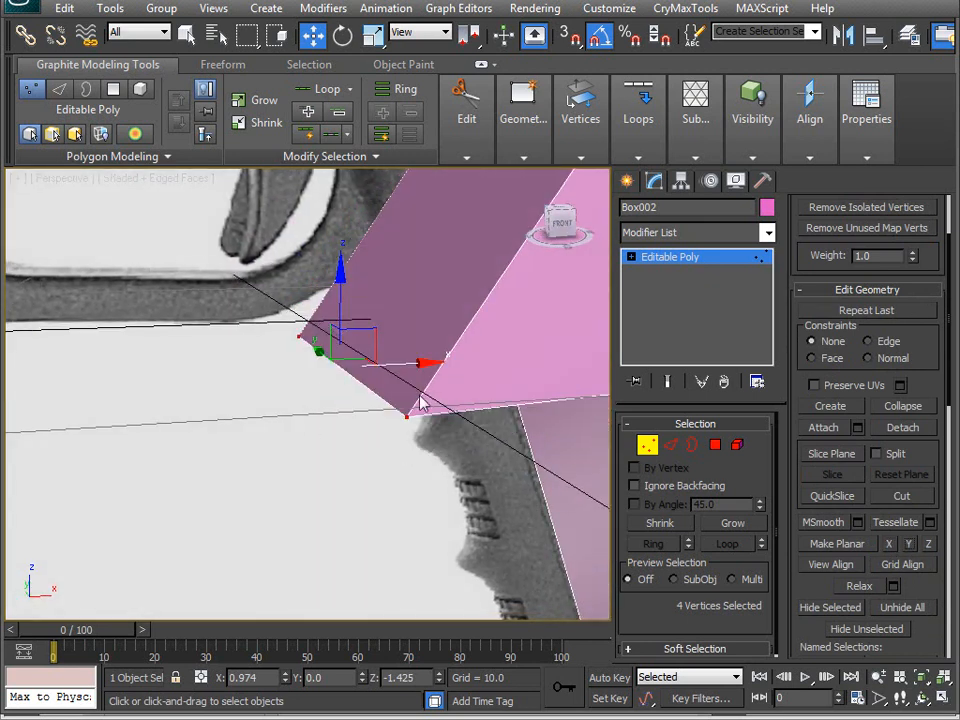
key(ctrl+z)
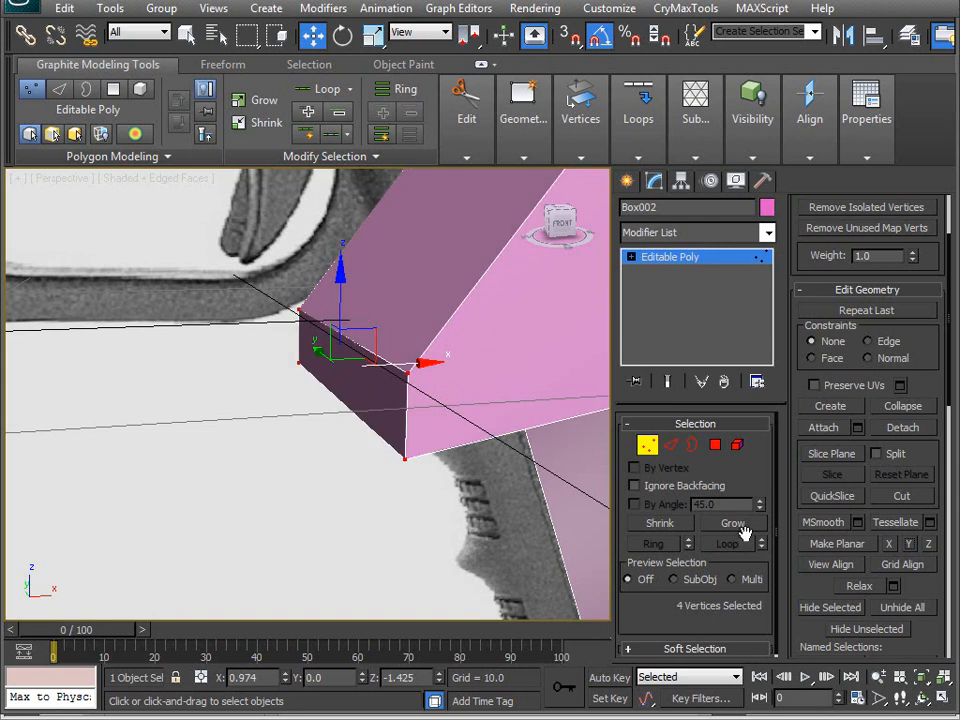
click(929, 545)
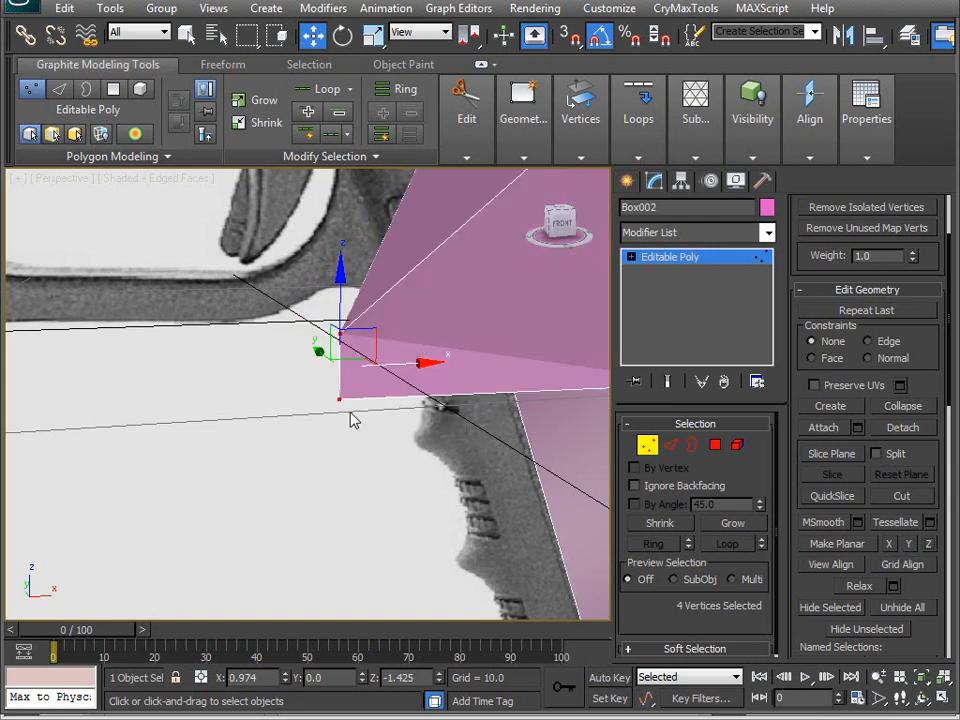
scroll(223, 403, down, 5)
alt+middle_drag(390, 415, 402, 457)
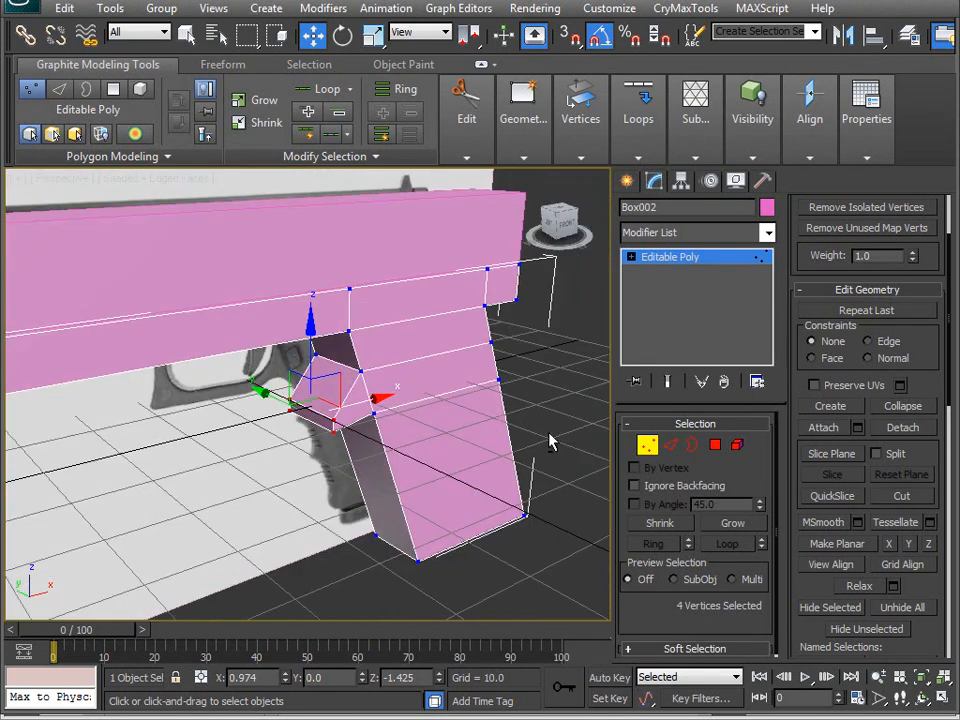
- Apply Reset XForm to the whole frame object and collapse its modifier stack back to Editable Poly
click(670, 257)
click(762, 181)
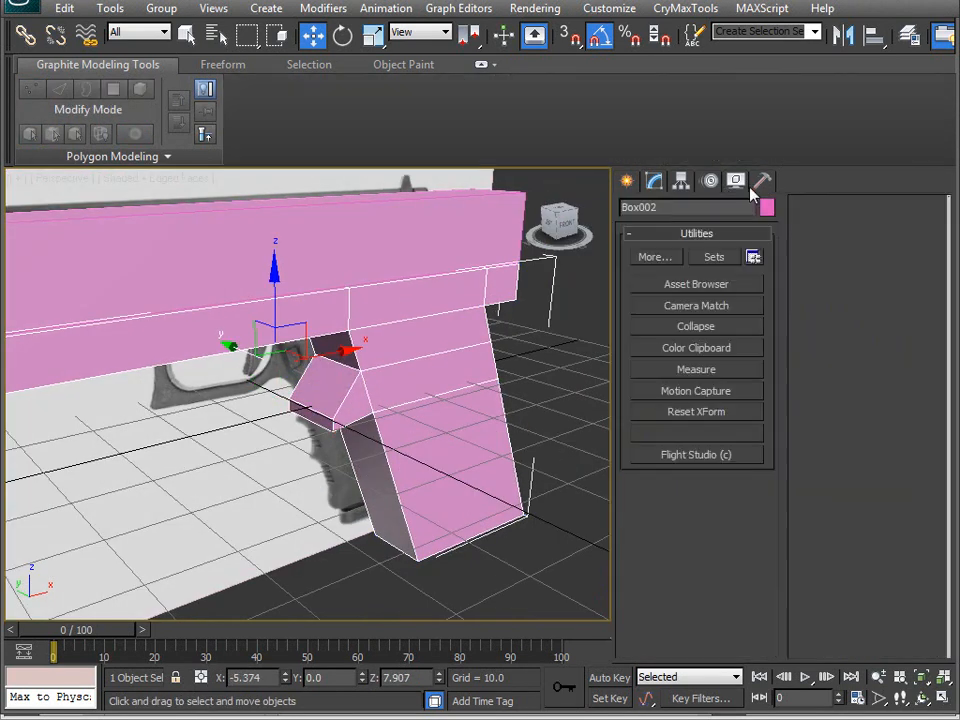
alt+middle_drag(304, 412, 267, 372)
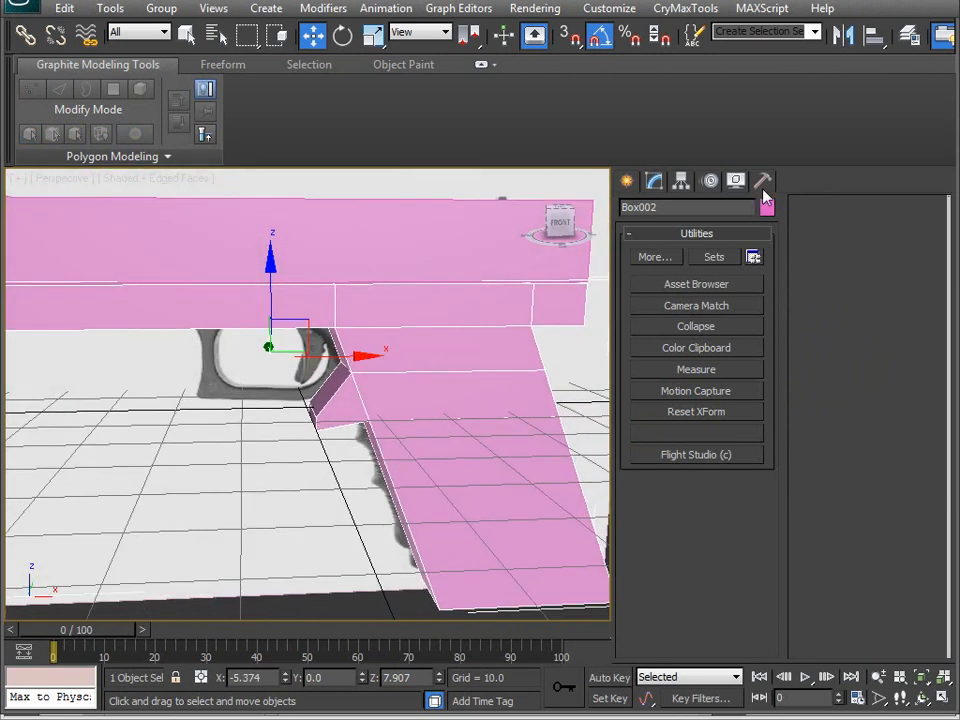
click(700, 412)
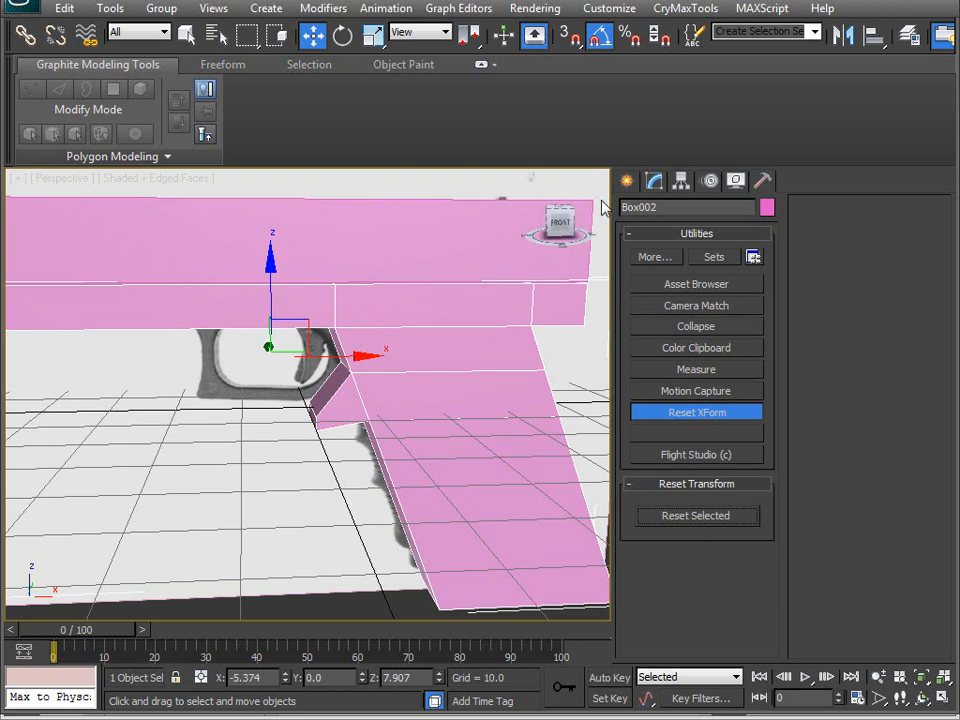
click(652, 182)
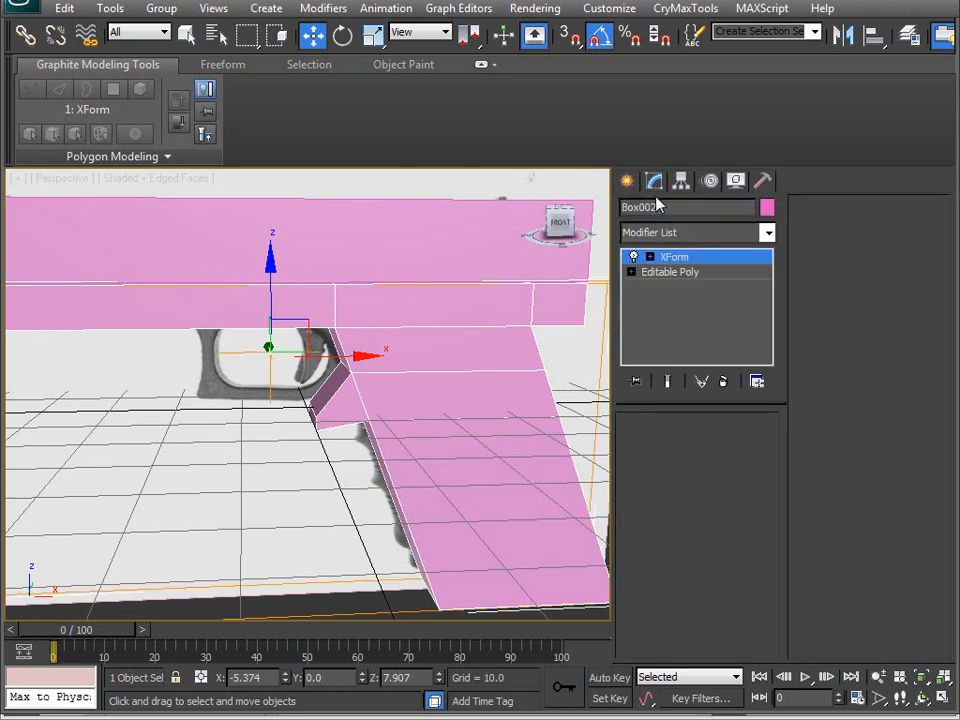
right_click(676, 262)
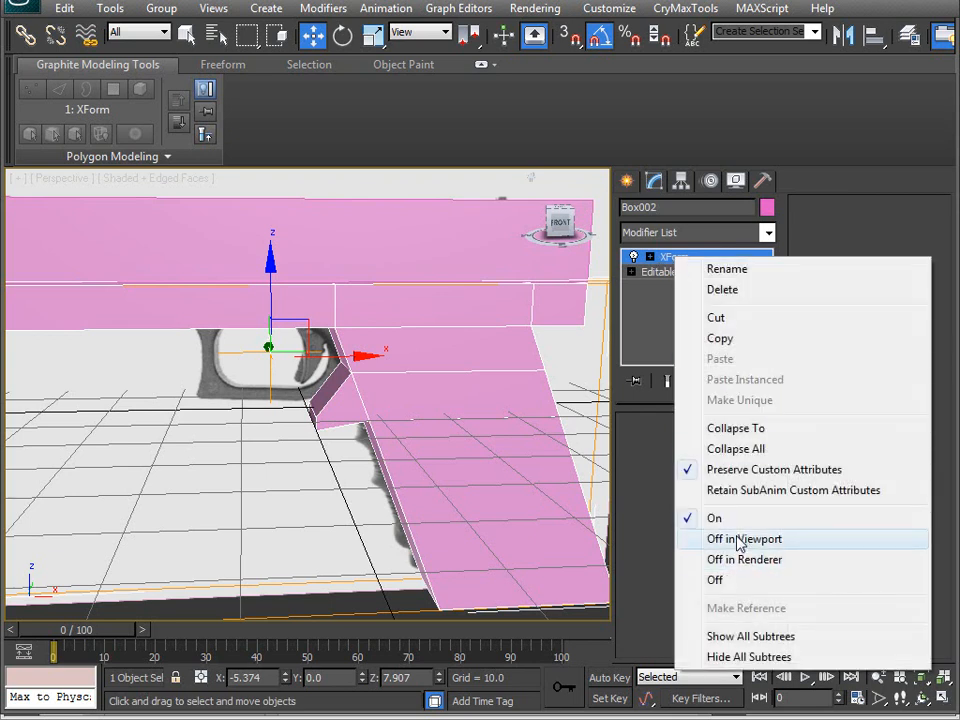
click(736, 448)
- Return to the frame's vertices and make the extruded block's four front vertices planar in Y
alt+middle_drag(420, 400, 296, 400)
key(1)
alt+middle_drag(311, 476, 386, 486)
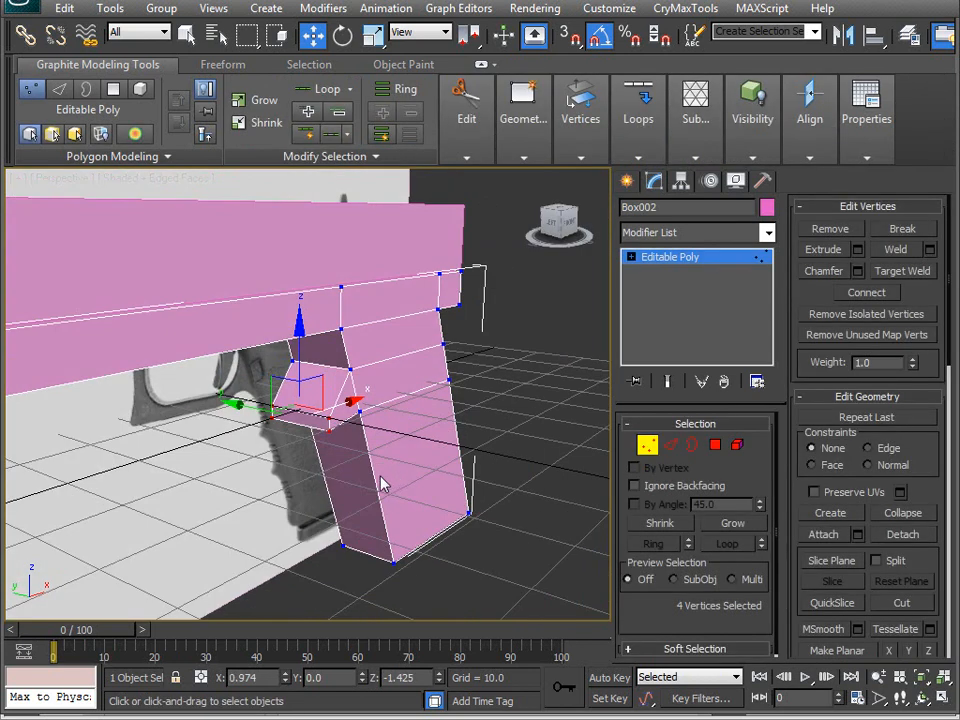
click(910, 651)
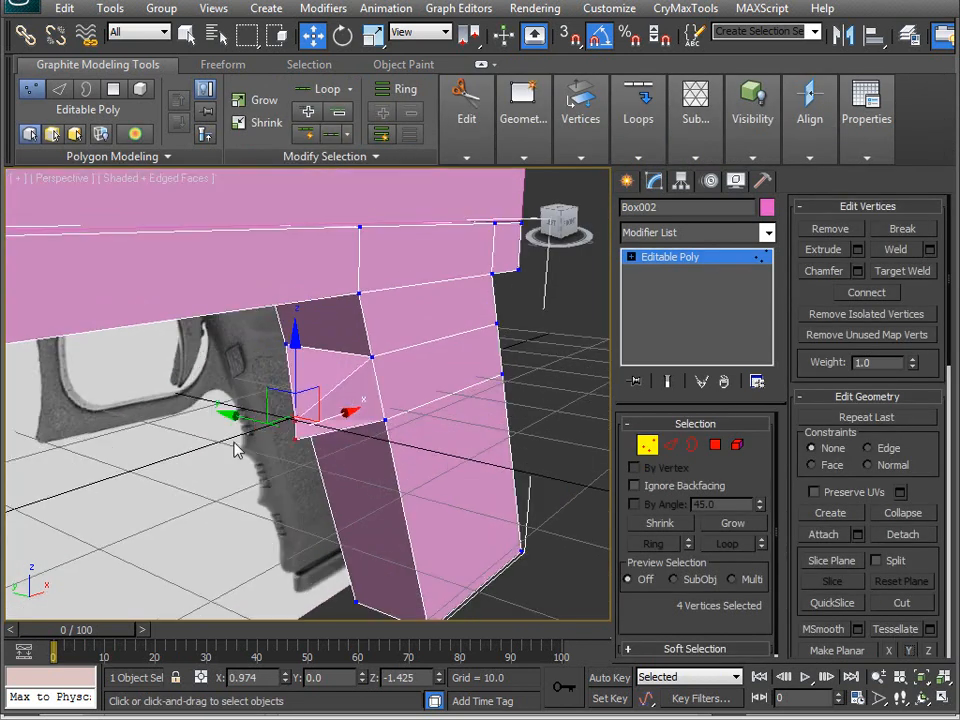
- Extrude the grip block's front polygon 10.0 forward to start the trigger guard's lower bar
alt+middle_drag(251, 450, 232, 440)
alt+middle_drag(427, 473, 301, 374)
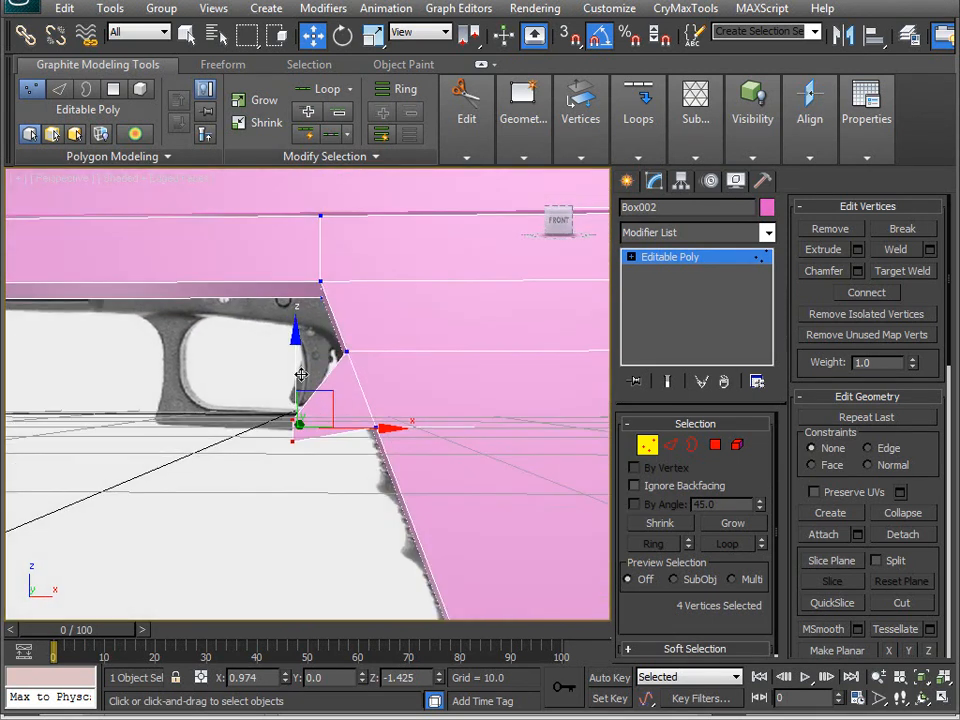
scroll(301, 374, down, 5)
scroll(301, 374, up, 3)
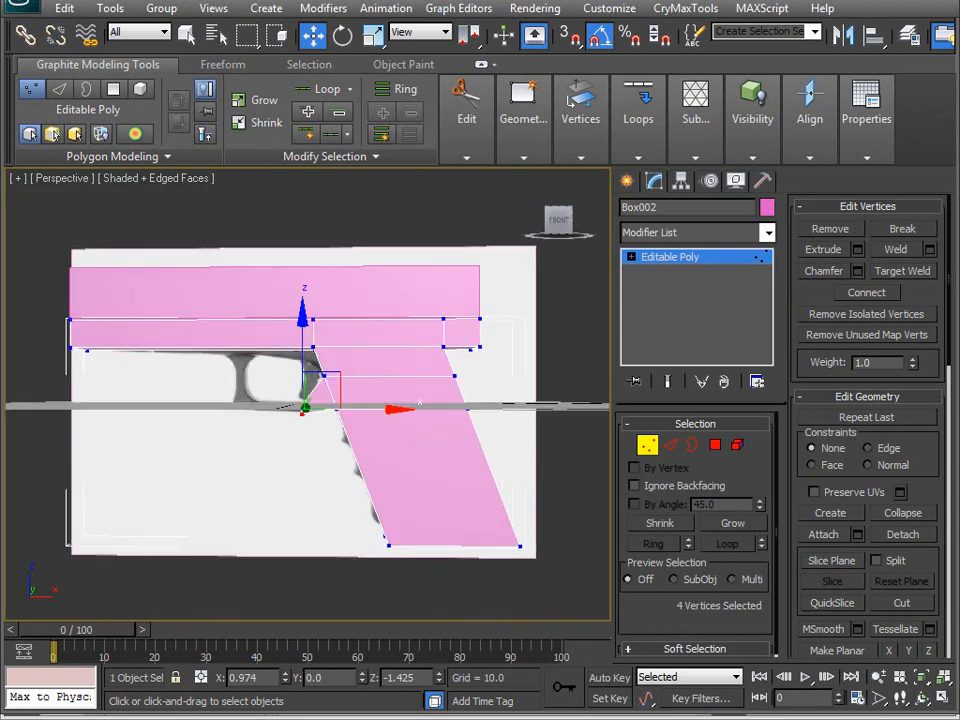
alt+middle_drag(290, 404, 317, 431)
scroll(326, 430, up, 5)
key(4)
alt+middle_drag(448, 422, 380, 435)
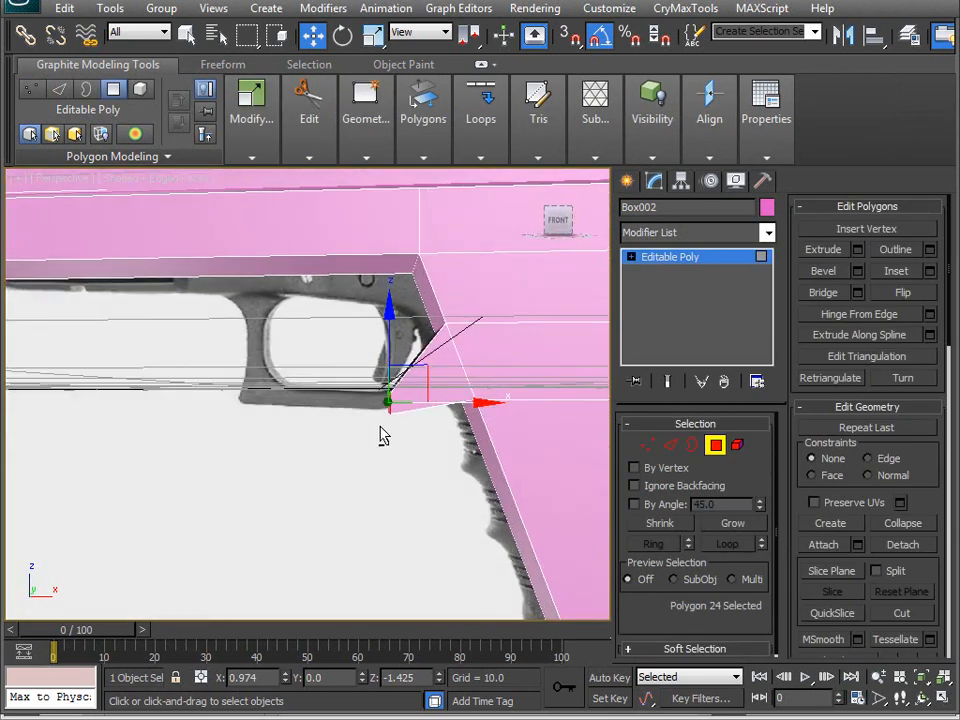
click(857, 249)
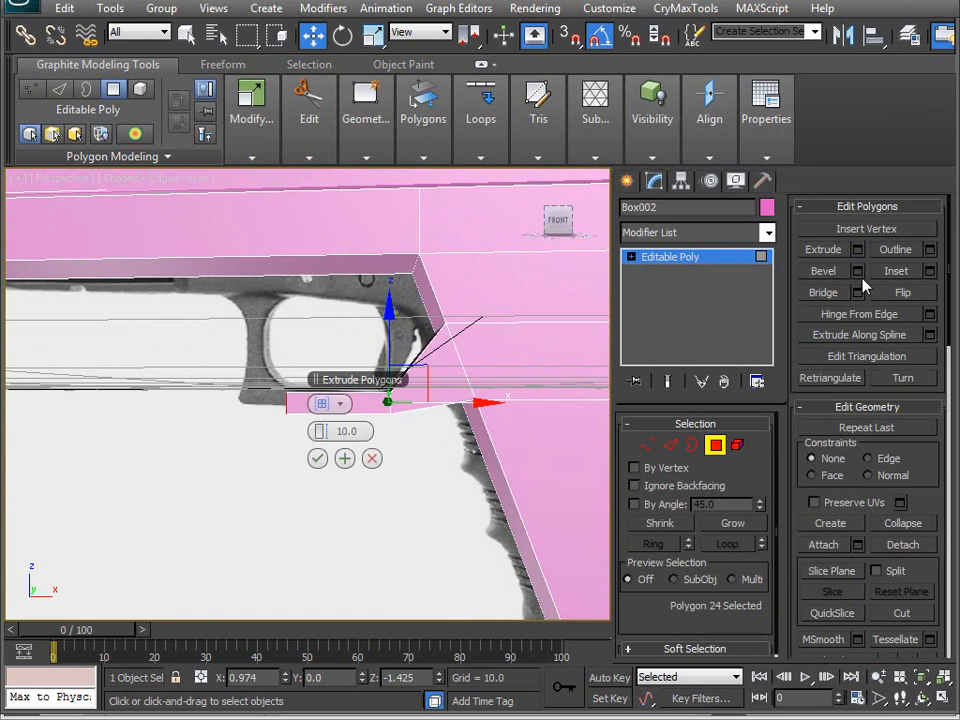
click(316, 457)
- In the Front view, move the bar's end polygon farther forward along X toward the guard's front corner
middle_drag(314, 470, 86, 440)
key(f)
scroll(357, 383, up, 6)
scroll(241, 431, up, 3)
middle_drag(241, 437, 379, 505)
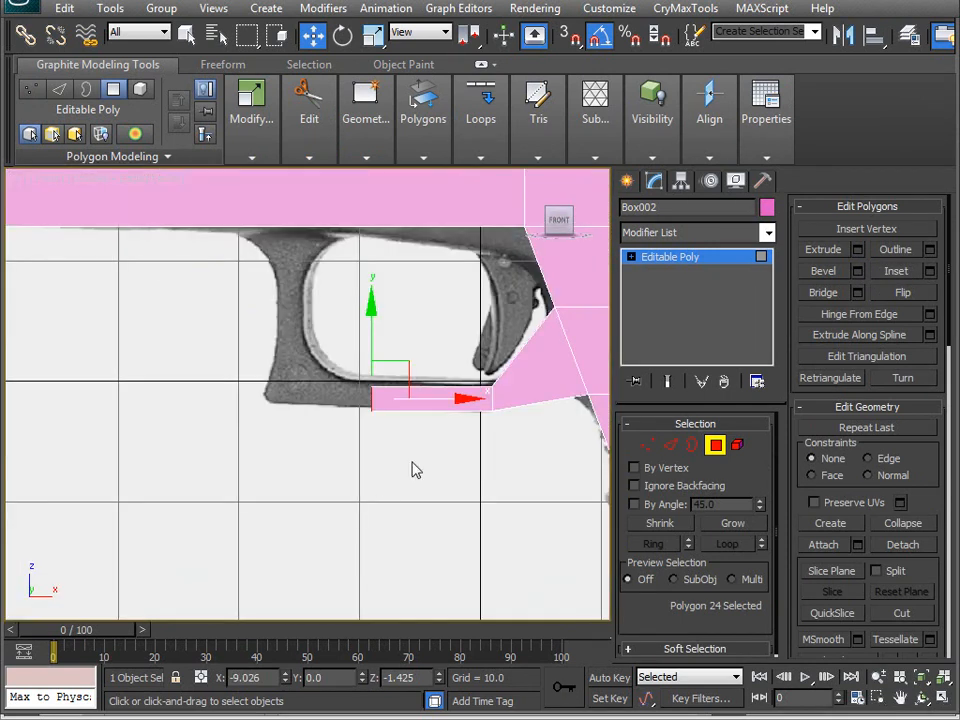
drag(429, 396, 395, 403)
- Raise the guard bar's eight vertices slightly to match the reference image, and select its two lower rear vertices
key(1)
drag(289, 437, 518, 363)
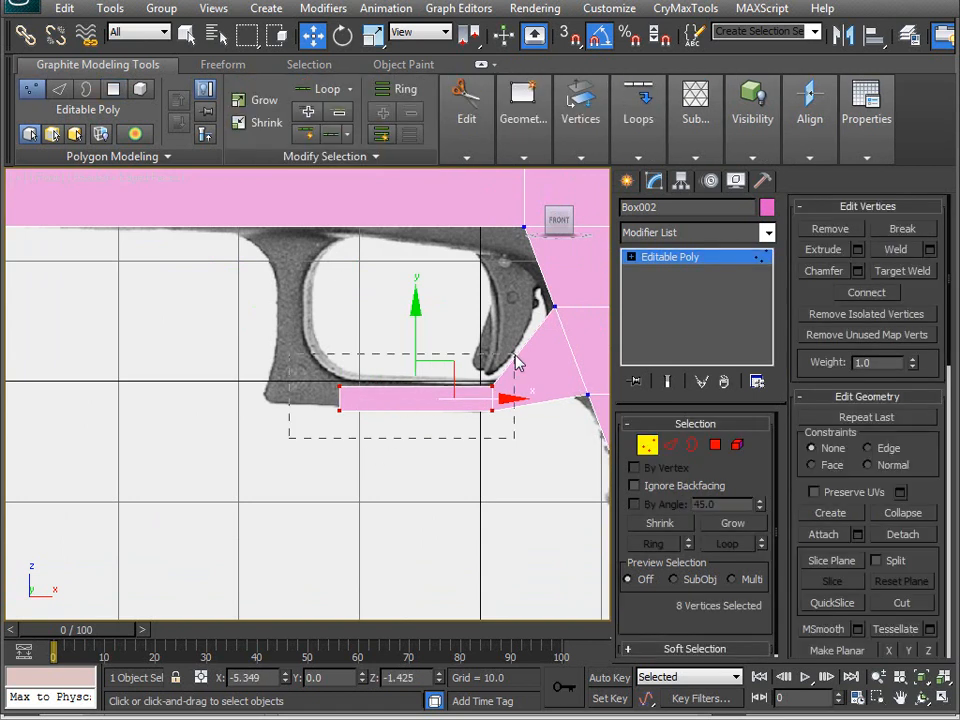
drag(411, 326, 413, 324)
click(497, 401)
middle_drag(304, 441, 333, 463)
scroll(296, 376, down, 4)
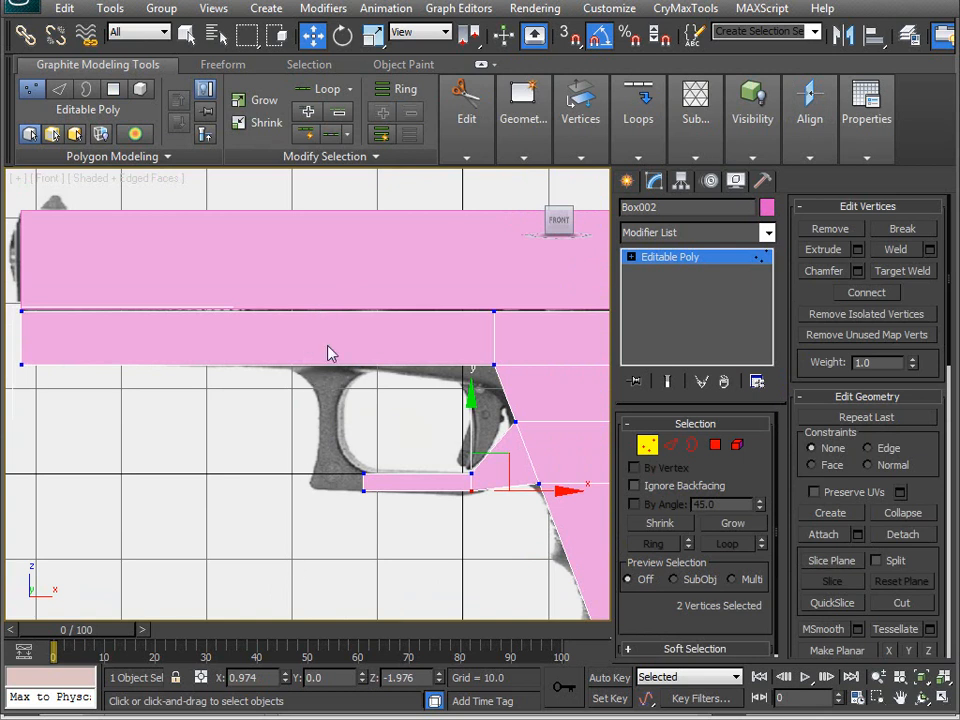
- Connect the frame's four lengthwise edges ahead of the grip and move the new edge loop to X about -20.3
click(670, 445)
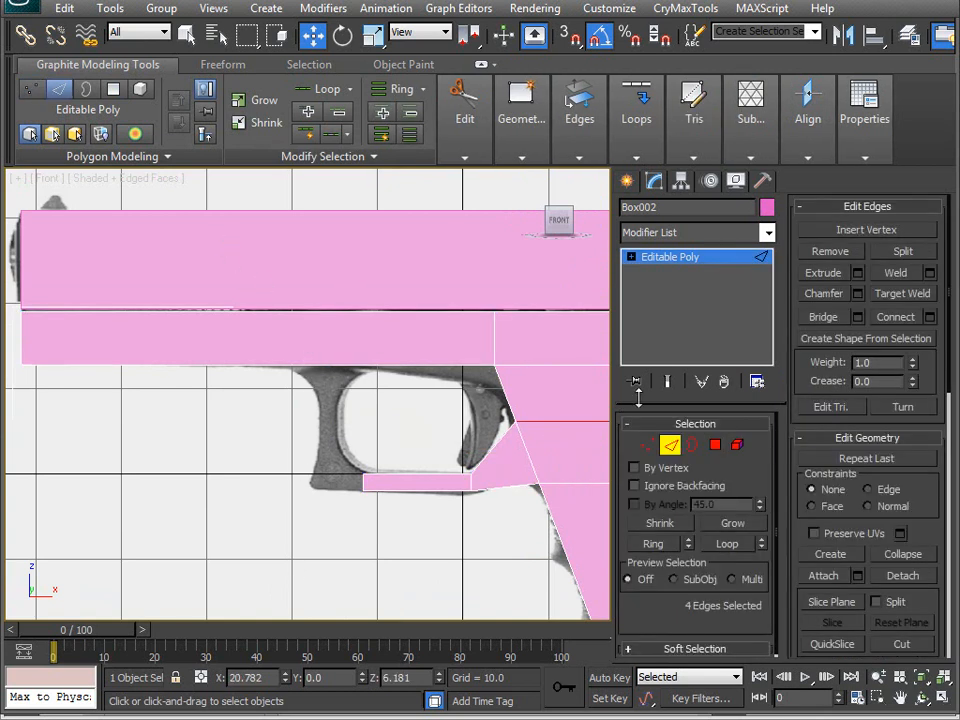
click(222, 310)
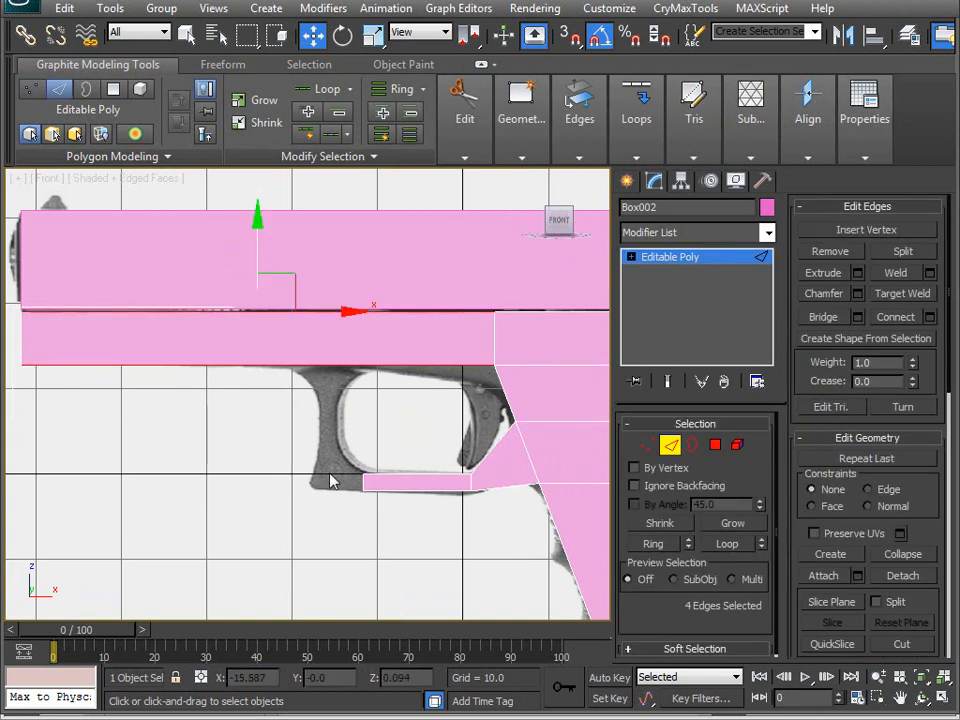
click(895, 318)
drag(335, 336, 366, 340)
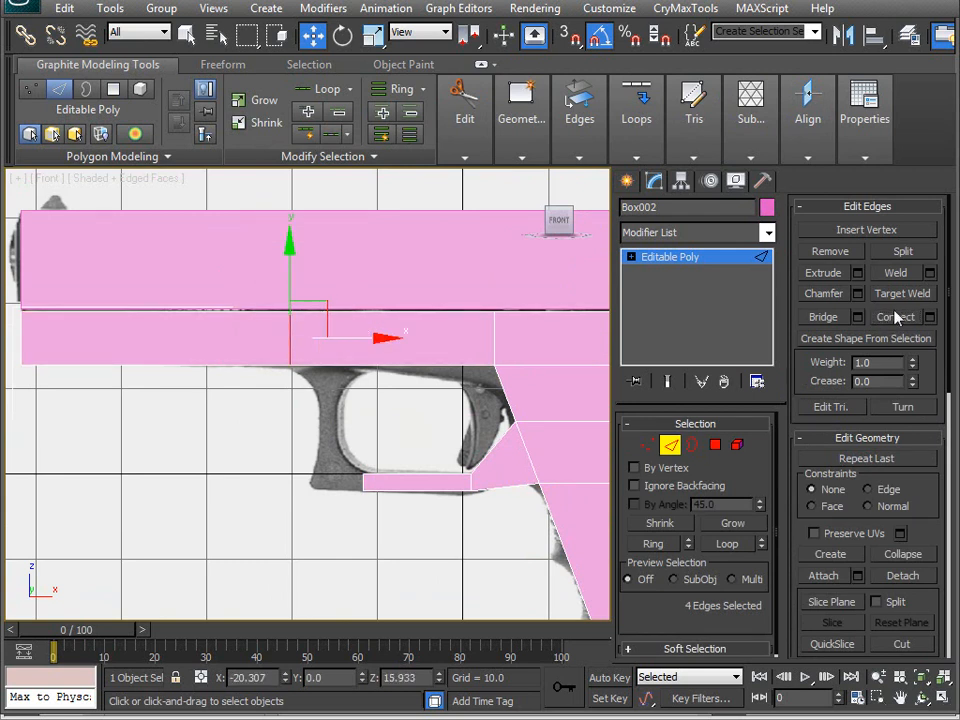
- Connect the four lengthwise edges between that loop and the grip, placing the new loop at X about -11.4
click(430, 363)
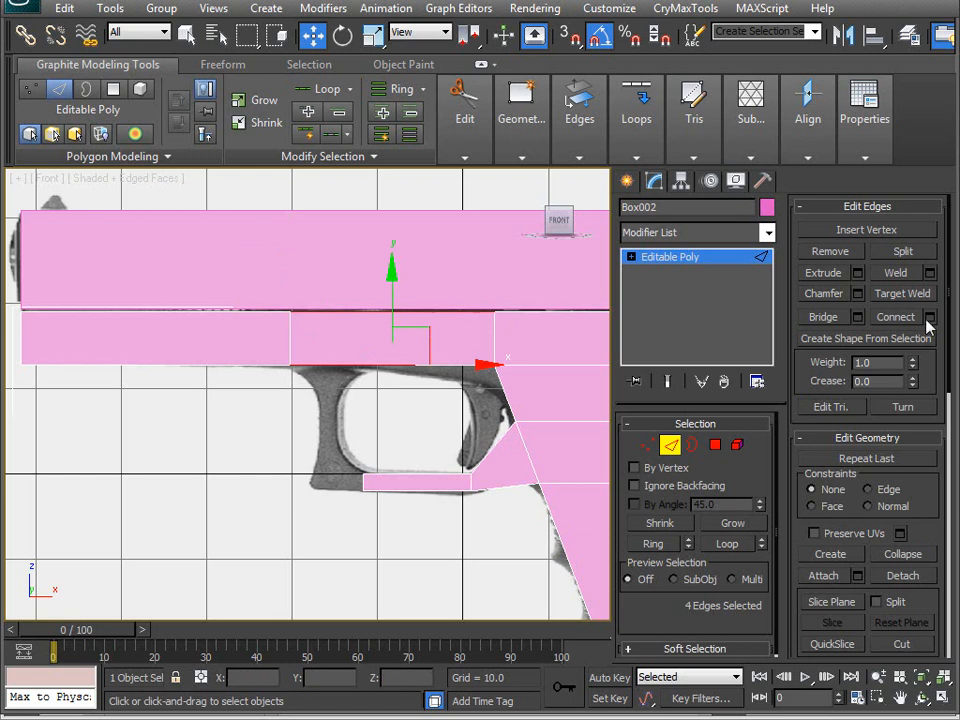
click(903, 317)
middle_drag(463, 332, 460, 306)
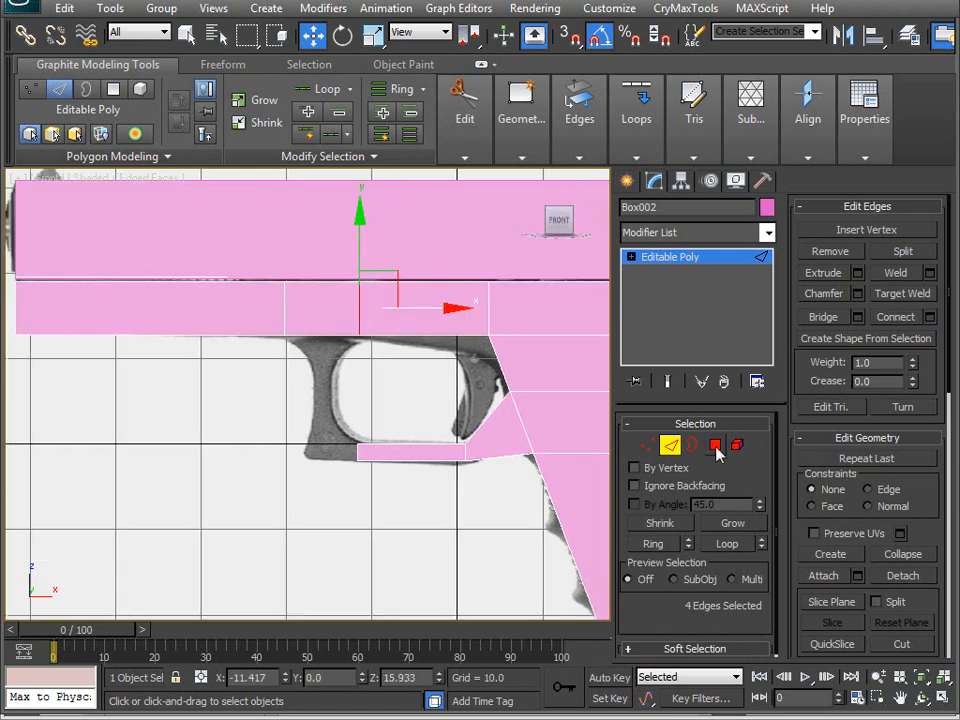
- Extrude the frame's underside polygon between the two new loops downward by 3.851
click(715, 445)
click(324, 318)
drag(338, 283, 338, 300)
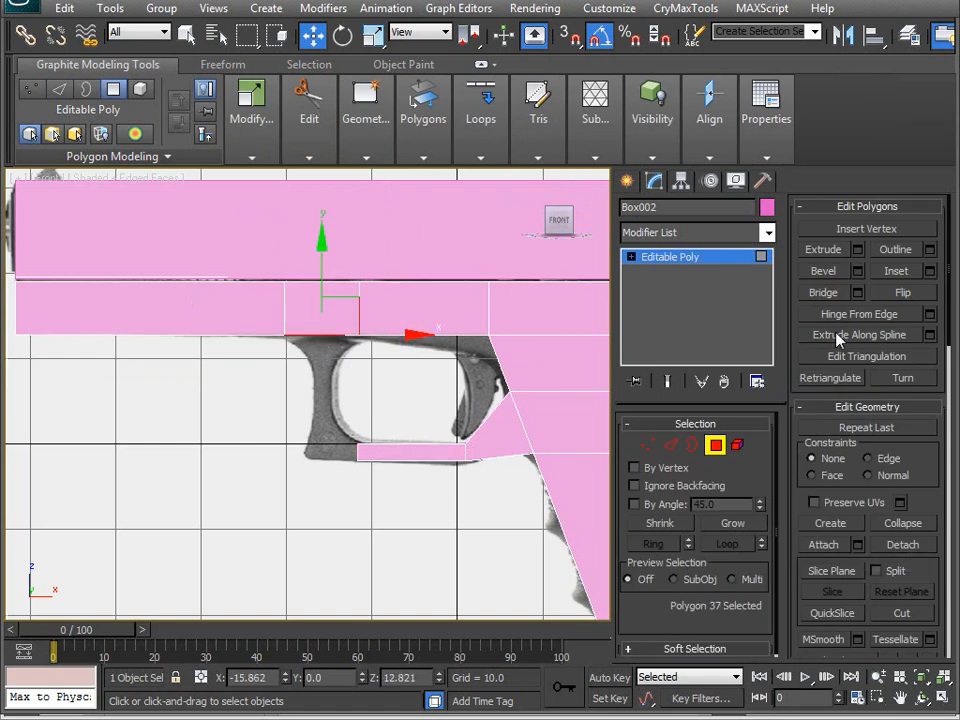
click(858, 250)
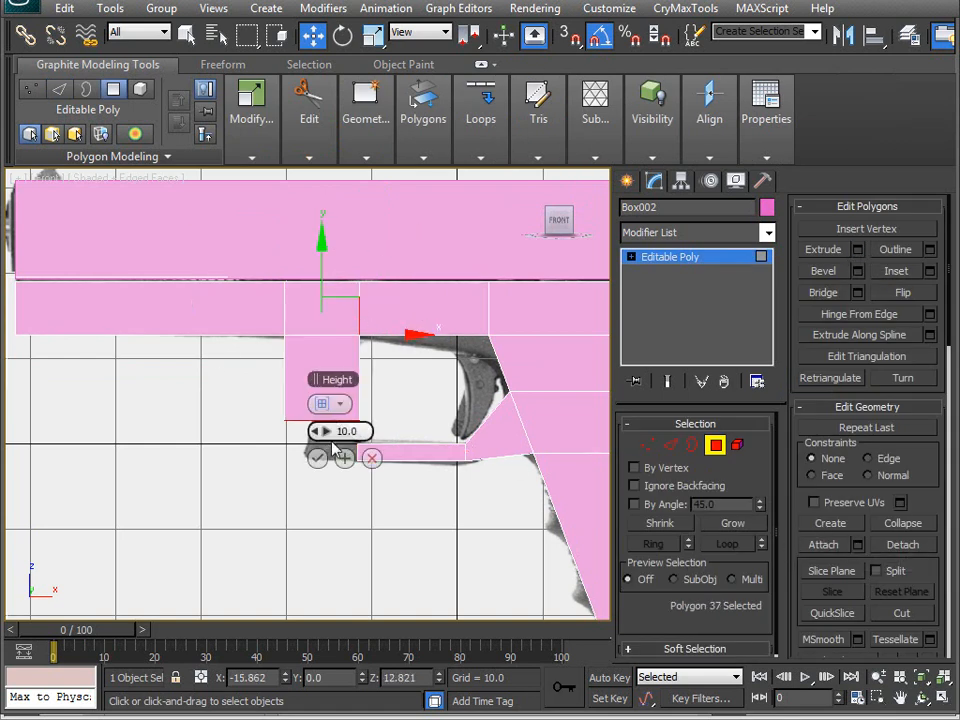
drag(318, 431, 261, 433)
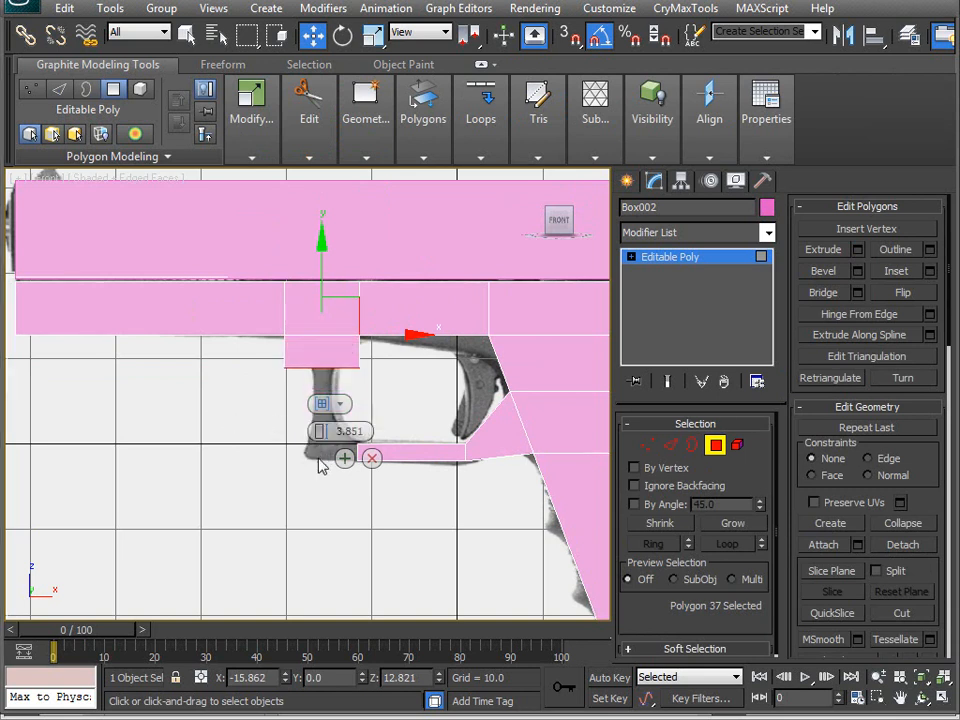
click(317, 457)
middle_drag(294, 366, 292, 394)
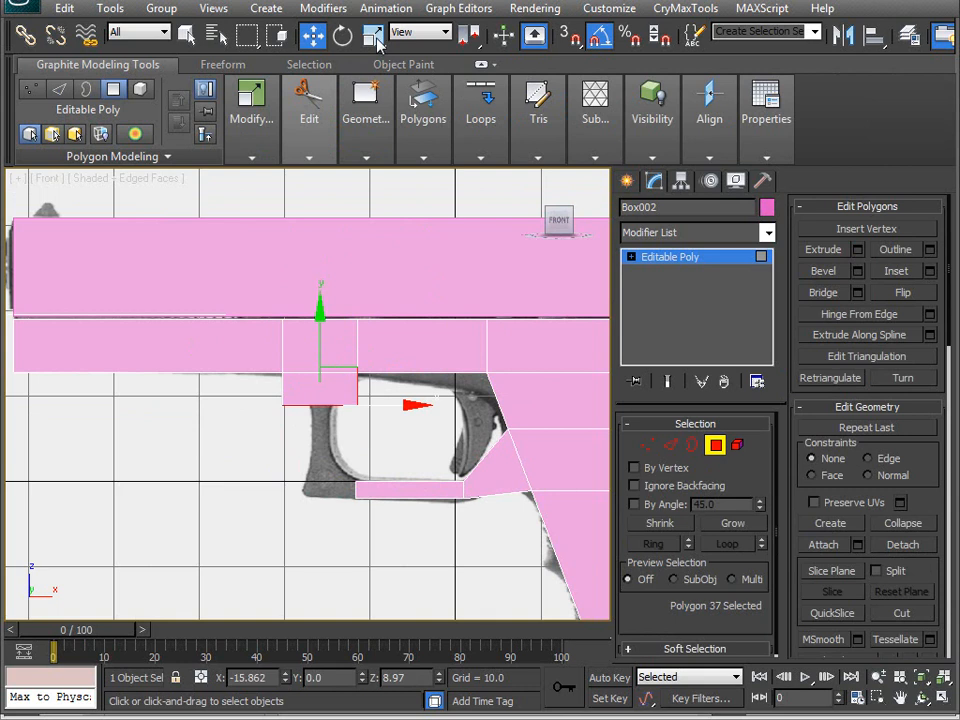
click(376, 38)
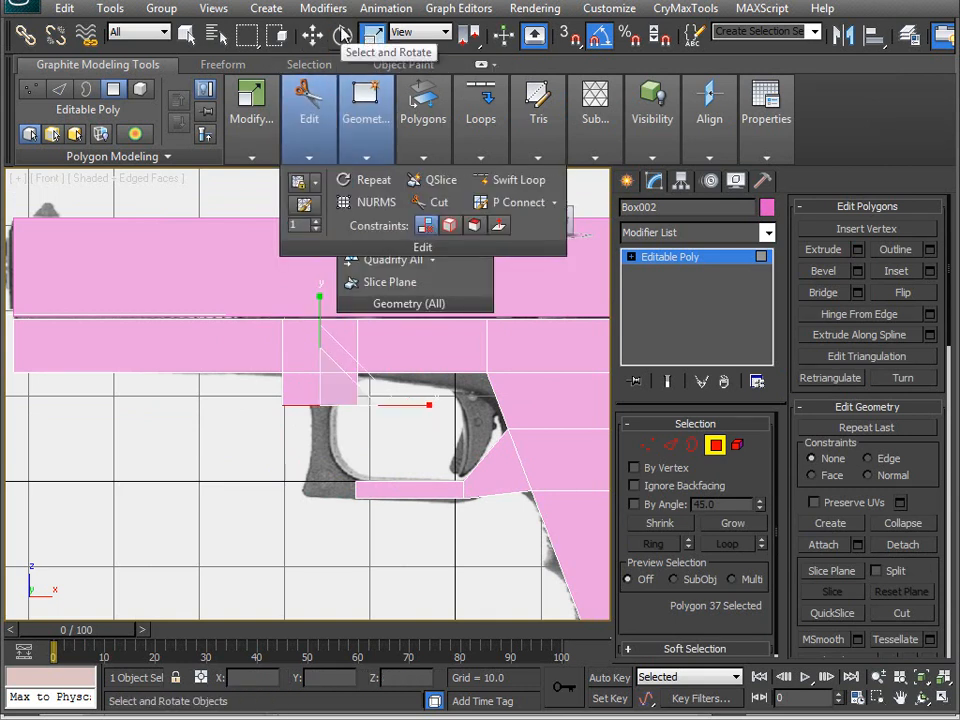
click(187, 36)
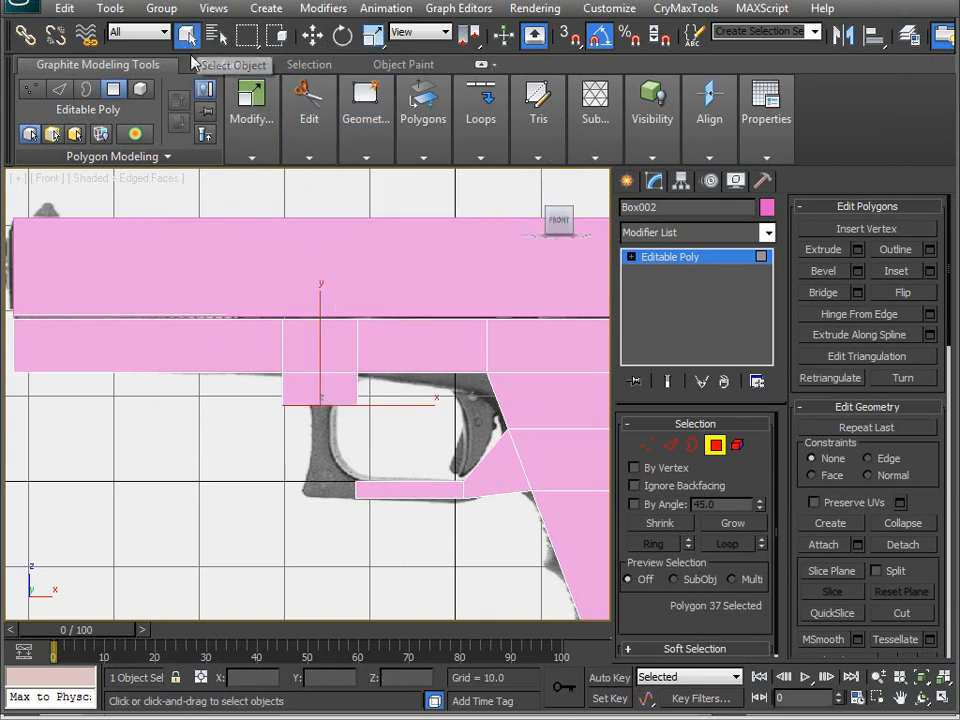
click(312, 36)
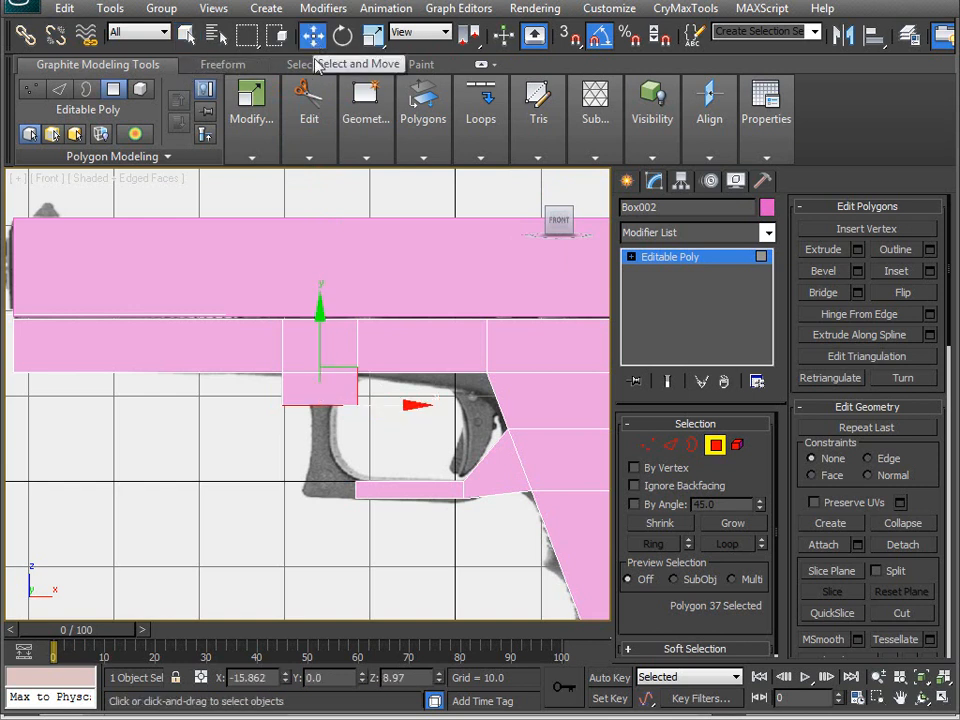
key(e)
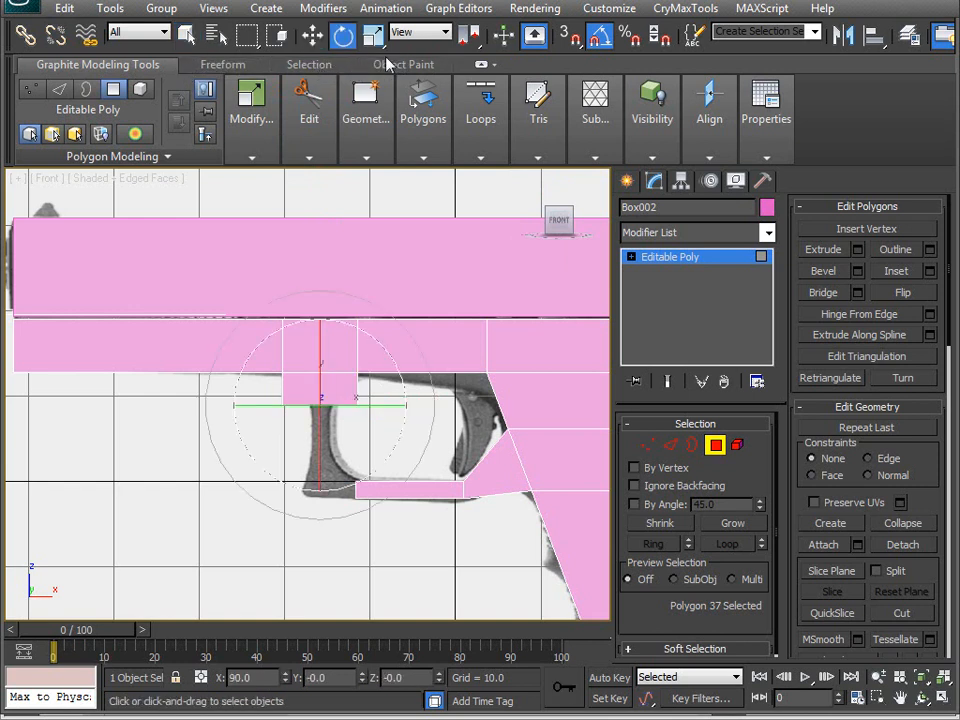
key(r)
key(q)
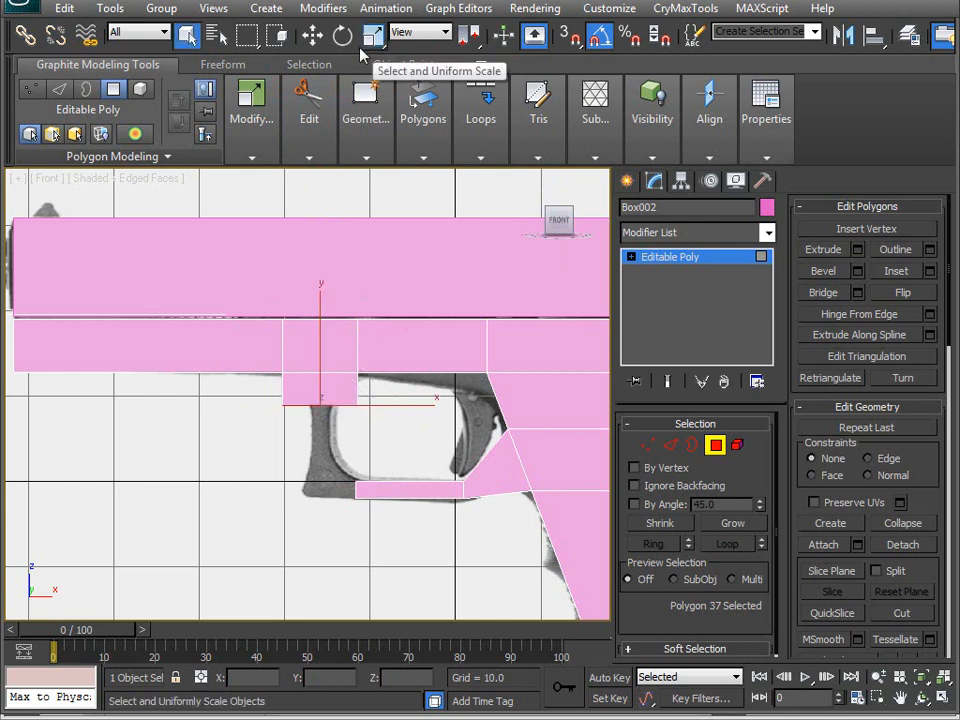
click(343, 37)
click(372, 42)
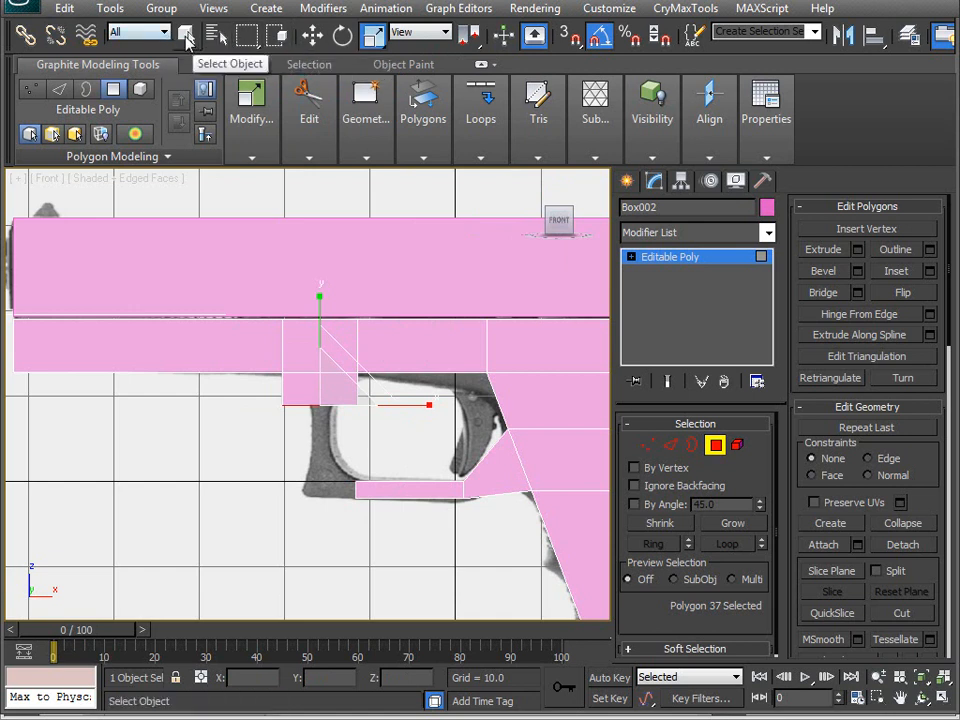
click(216, 36)
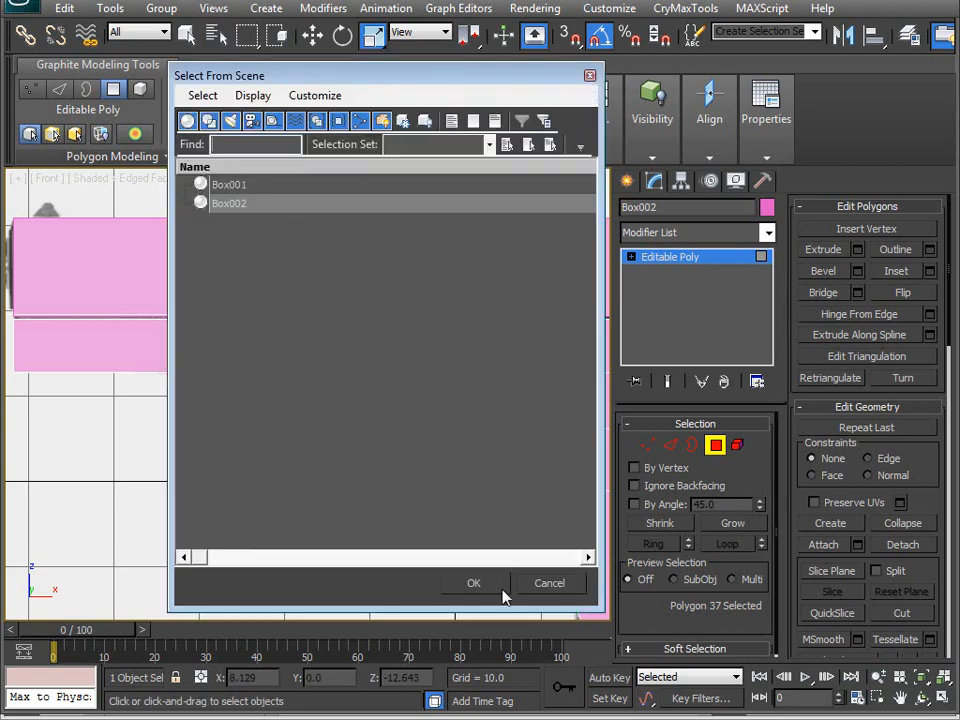
click(553, 592)
- Scale the extruded underside polygon narrower along X to match the reference's front guard strut
middle_drag(390, 474, 368, 481)
scroll(398, 438, up, 3)
drag(439, 414, 312, 440)
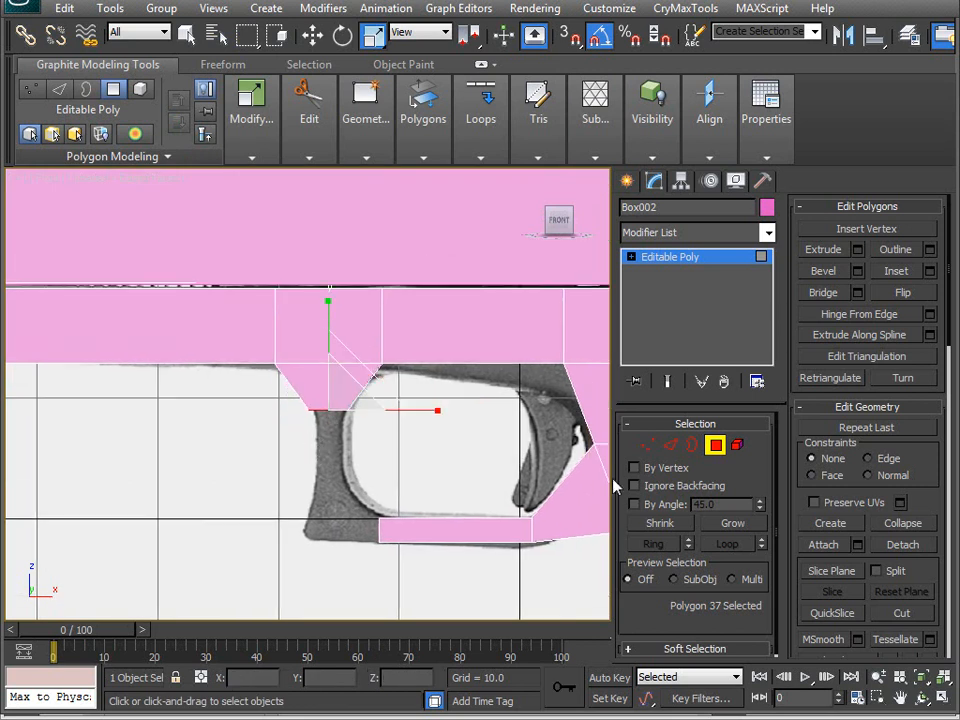
- Extrude the narrowed polygon 3.851 downward and lower its end face to Z about 0.94
click(858, 250)
click(319, 454)
middle_drag(330, 399, 321, 377)
key(w)
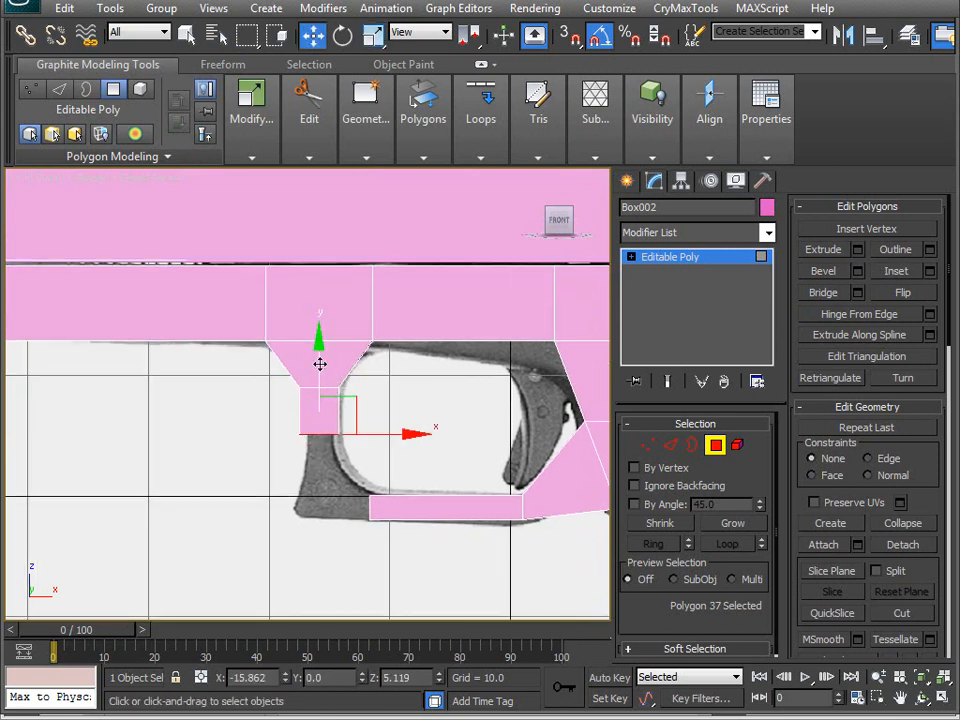
drag(319, 356, 320, 406)
middle_drag(307, 472, 303, 461)
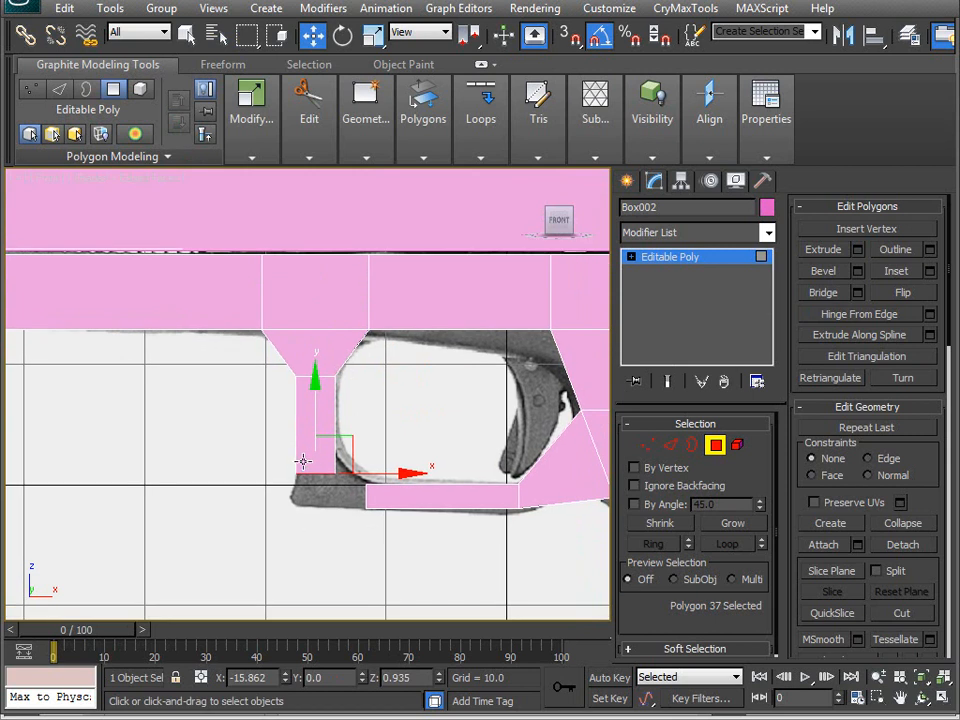
- Extrude the strut's end face again, level it with the guard bar's underside at Z about -1.98, and select the seam's four vertices
click(858, 250)
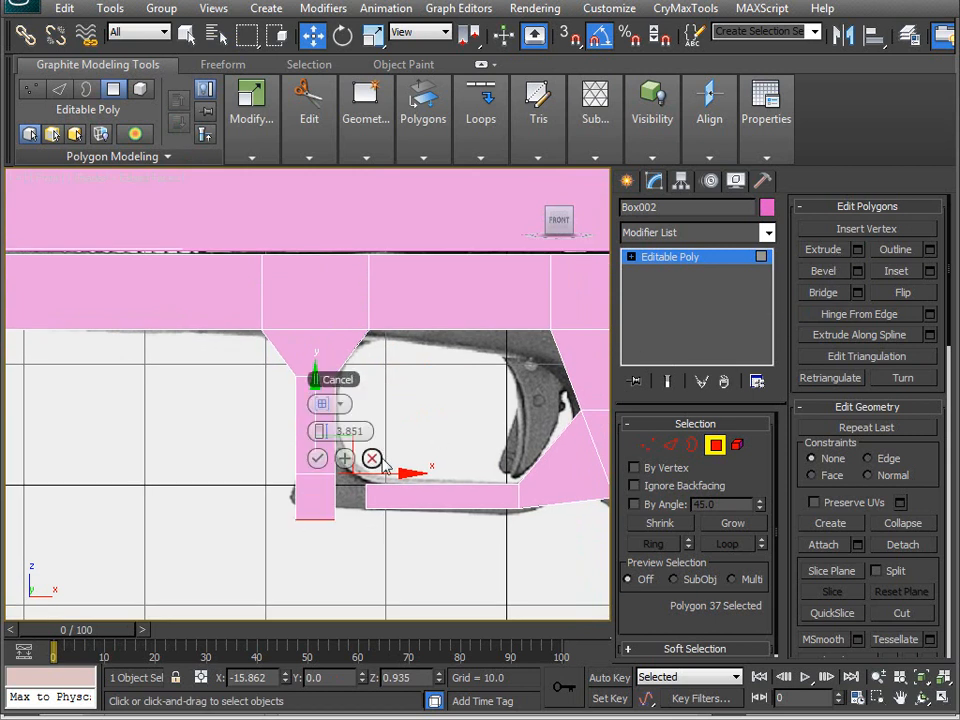
click(317, 458)
middle_drag(332, 520, 293, 496)
key(1)
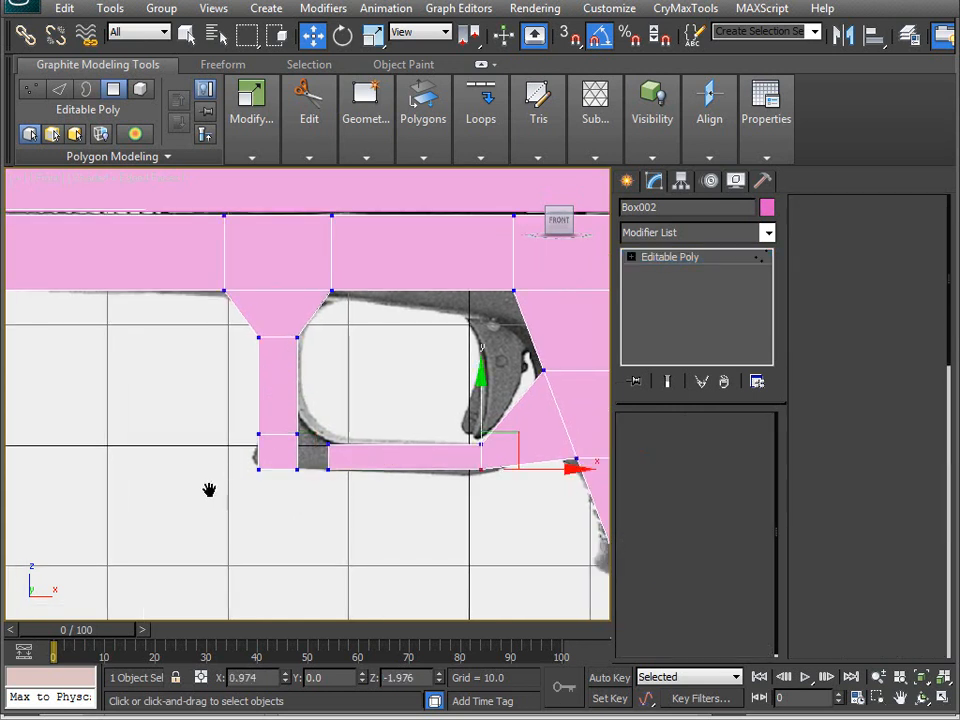
drag(505, 465, 507, 467)
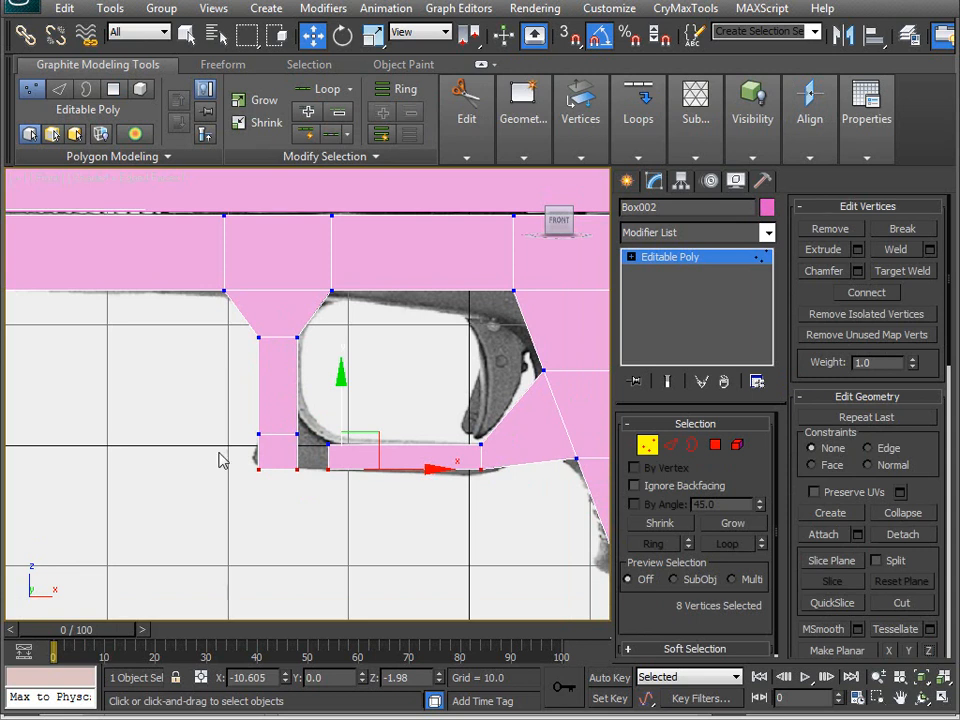
drag(317, 453, 316, 448)
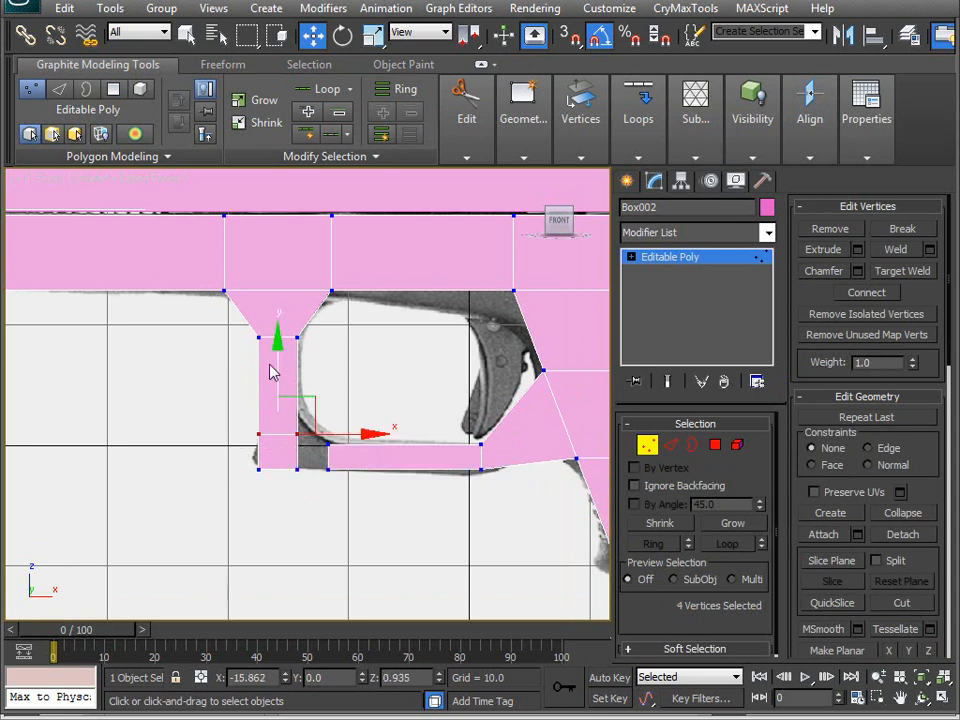
scroll(240, 415, up, 4)
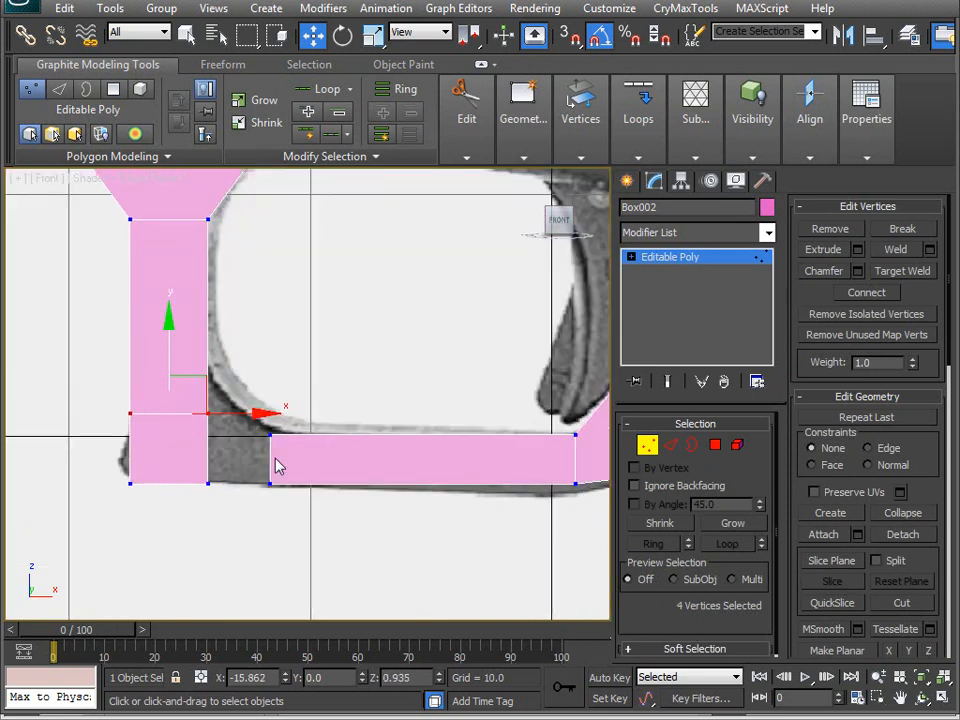
- Bridge the guard bar's front end polygon to the facing polygon on the lower strut section
key(p)
alt+middle_drag(300, 460, 320, 430)
click(724, 451)
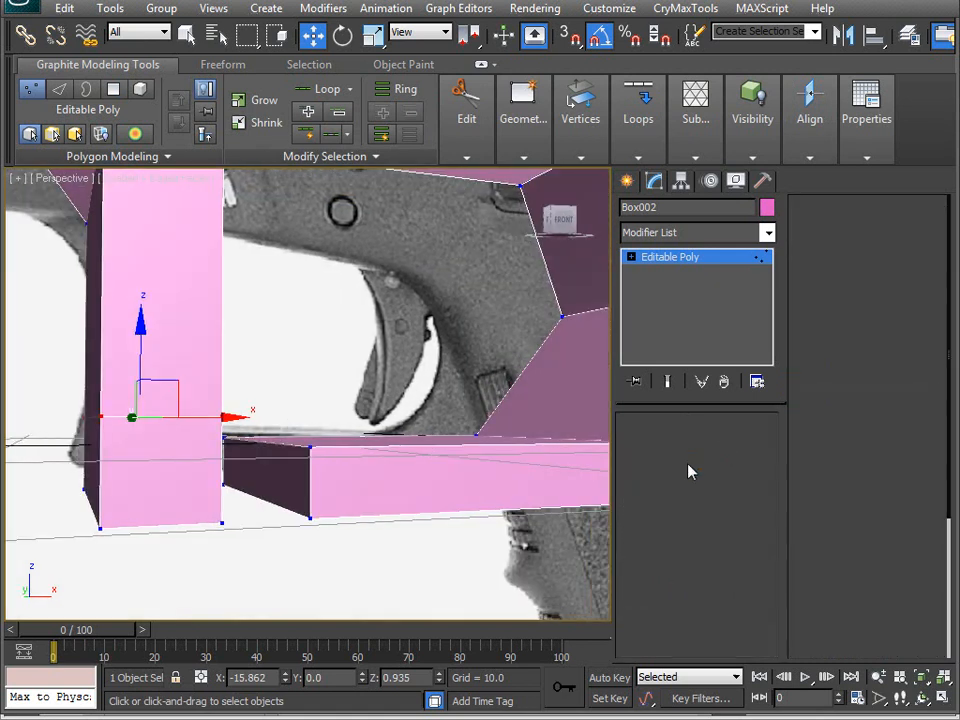
click(274, 458)
alt+middle_drag(274, 458, 267, 494)
ctrl+click(181, 454)
alt+middle_drag(181, 454, 340, 495)
click(834, 296)
alt+middle_drag(334, 428, 321, 454)
- Isolate the vertical edge loop between the bridged section and the guard bar, and remove it
key(1)
key(2)
click(341, 385)
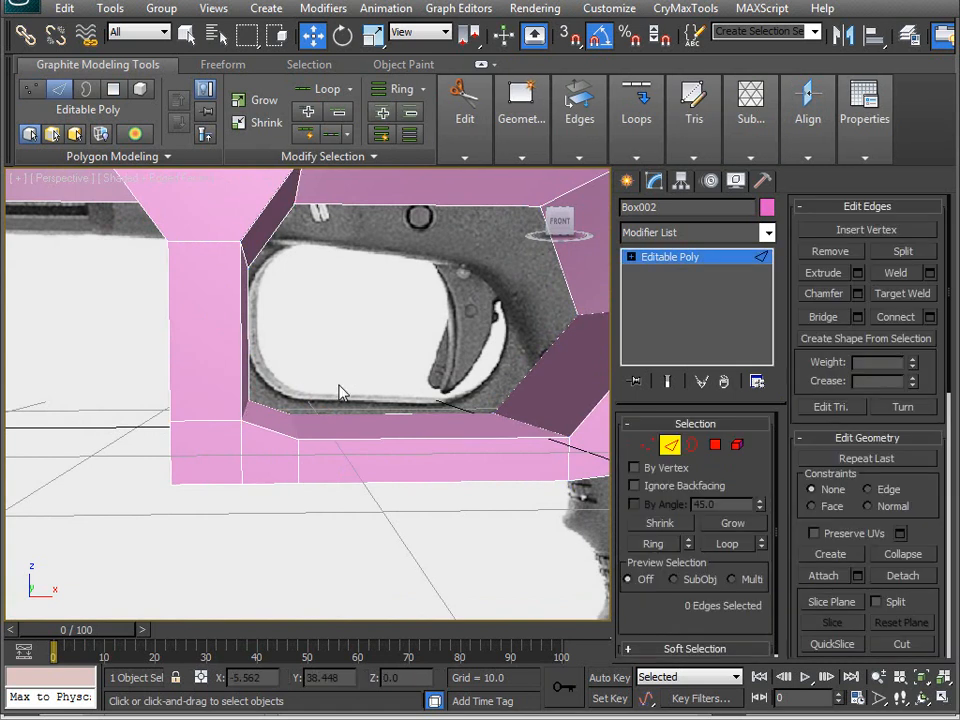
drag(297, 503, 285, 519)
alt+middle_drag(285, 519, 295, 416)
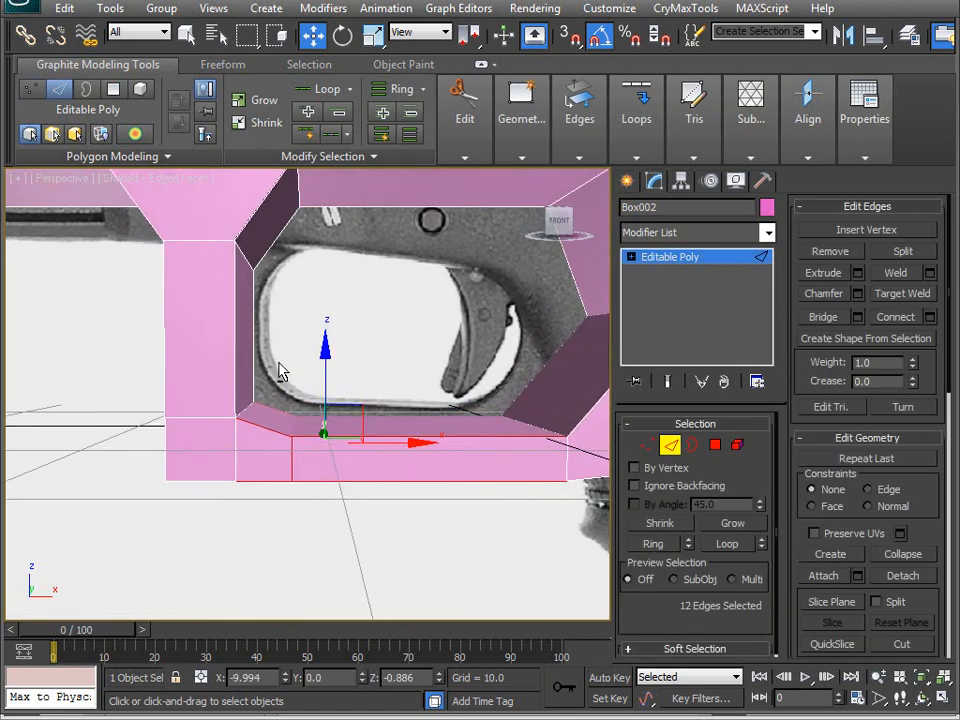
alt+drag(264, 472, 268, 498)
alt+drag(384, 386, 346, 511)
- Check the guard bar's seam in wireframe, undo the edge loop removal, and remove the loop again together with its leftover vertices
mouse_move(346, 511)
alt+middle_down()
mouse_move(303, 531)
mouse_move(306, 497)
mouse_move(422, 429)
mouse_move(371, 446)
mouse_move(309, 510)
mouse_move(379, 426)
mouse_move(321, 465)
mouse_move(383, 449)
mouse_move(338, 479)
mouse_move(300, 450)
mouse_move(540, 441)
alt+middle_up()
key(F3)
click(336, 478)
click(645, 446)
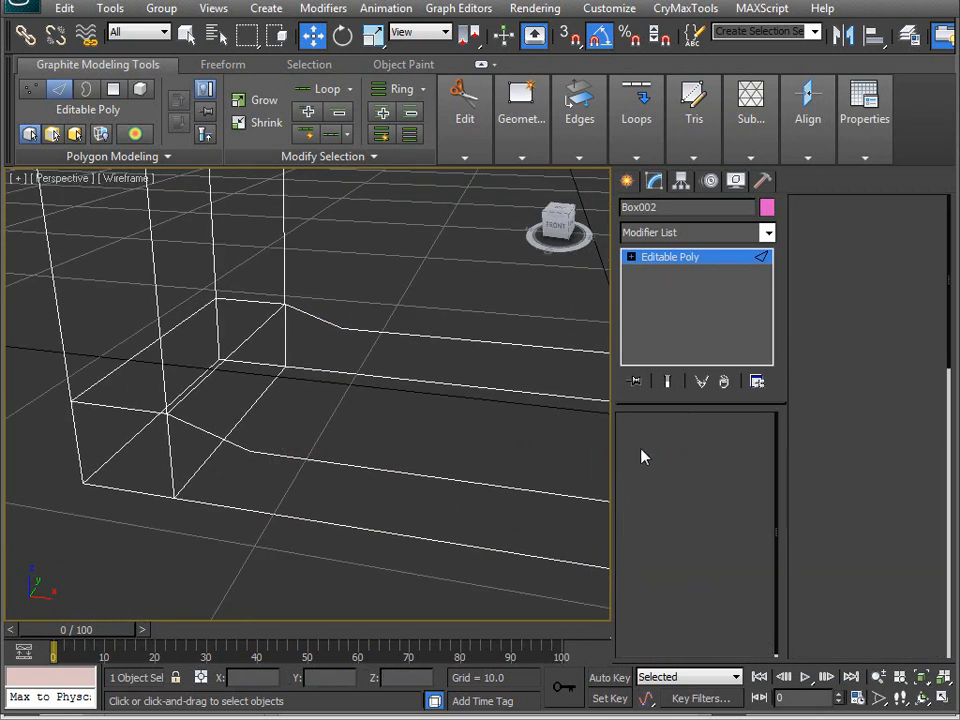
alt+middle_drag(262, 428, 331, 493)
key(ctrl+z)
key(ctrl+z)
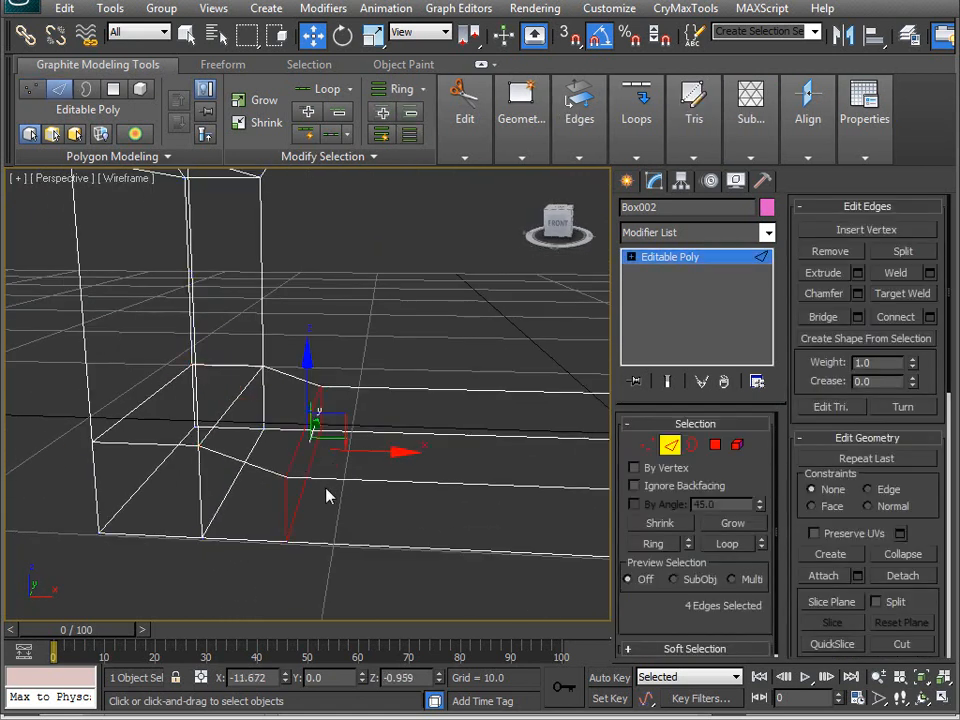
key(ctrl+z)
alt+middle_drag(326, 497, 314, 451)
key(F3)
mouse_move(229, 386)
alt+middle_down()
mouse_move(315, 283)
mouse_move(247, 336)
mouse_move(356, 336)
mouse_move(386, 264)
mouse_move(211, 357)
mouse_move(264, 386)
mouse_move(356, 326)
mouse_move(333, 418)
alt+middle_up()
- In the front view, move the trigger guard's lower front corner vertices slightly forward to X about -18.008
scroll(330, 410, down, 3)
key(f)
scroll(312, 409, up, 5)
middle_drag(257, 451, 385, 440)
scroll(380, 437, up, 3)
scroll(374, 434, up, 2)
middle_drag(316, 322, 210, 538)
key(1)
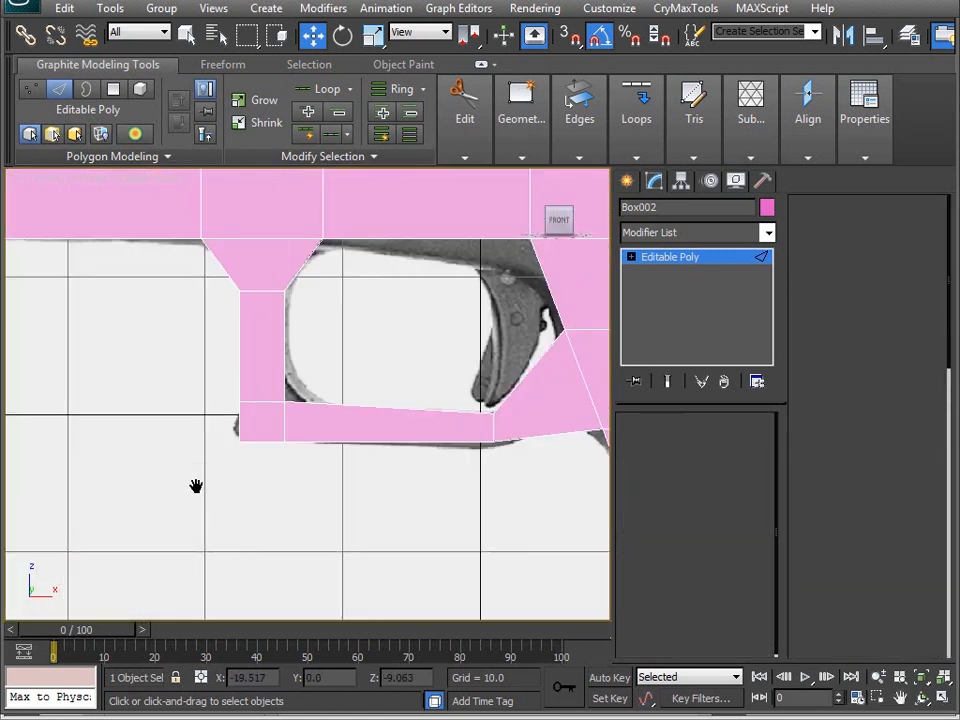
drag(261, 433, 291, 445)
middle_drag(273, 464, 195, 508)
scroll(239, 445, down, 3)
middle_drag(240, 445, 281, 446)
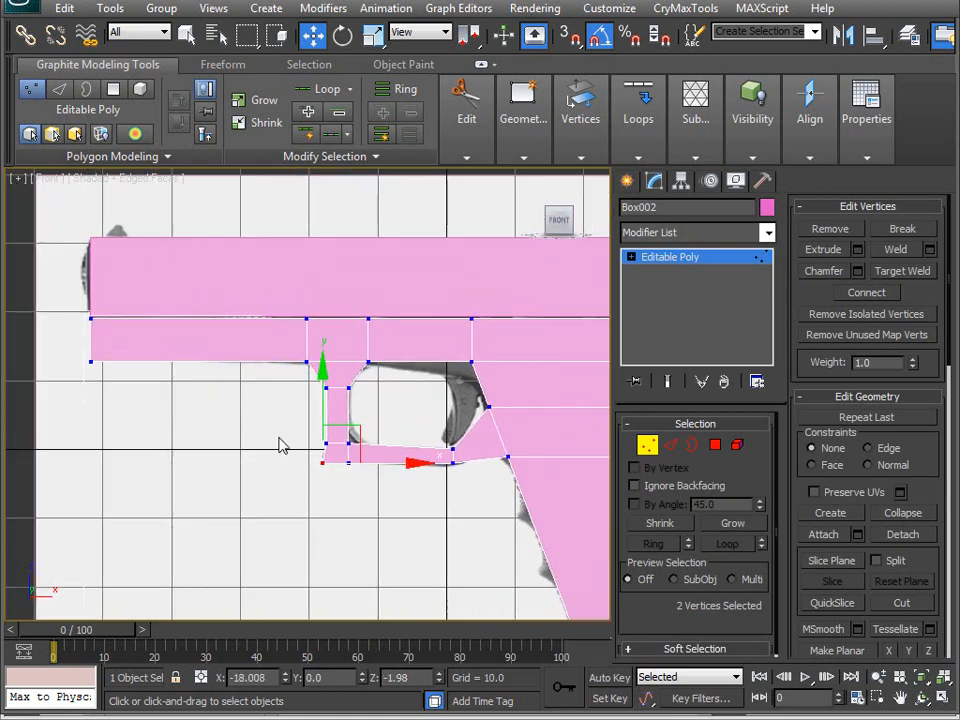
- Move the frame's lower rear corner vertices out and up to X about 42.081, Z about 16.362, forming the tang
middle_drag(365, 457, 360, 393)
drag(395, 350, 399, 339)
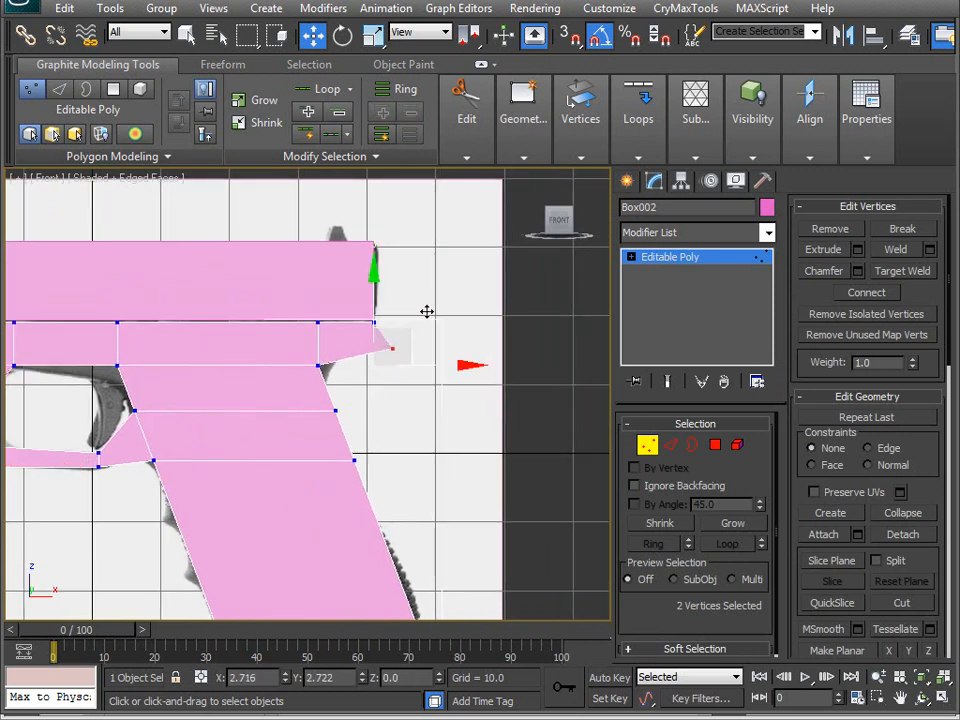
scroll(343, 390, up, 4)
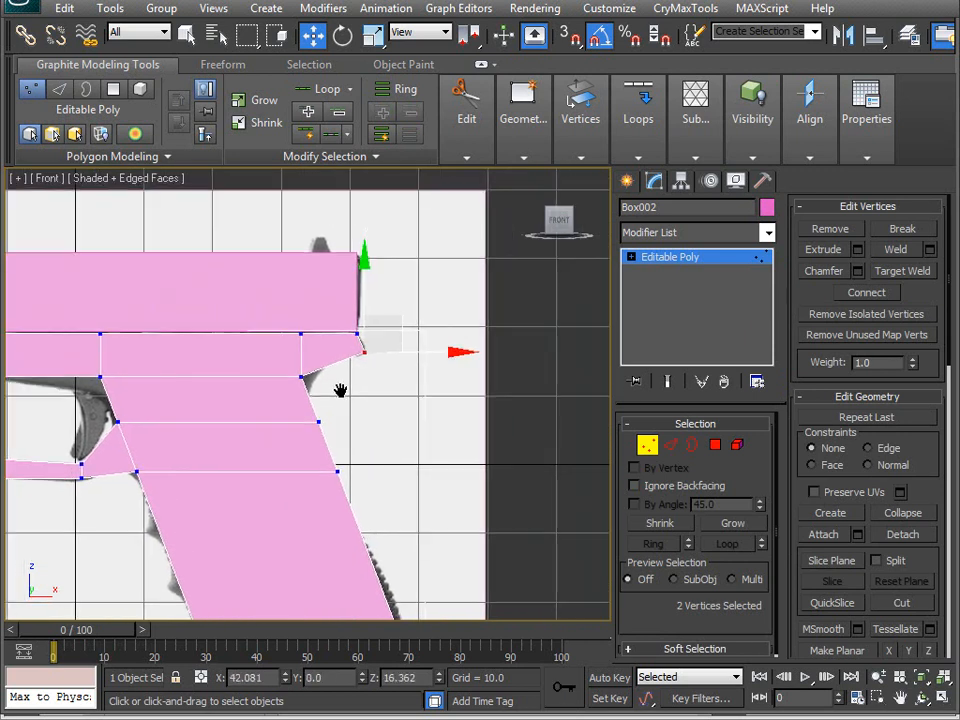
- With the Edge constraint, slide the vertices where the tang meets the backstrap down to X about 34.12, Z about 9.545
drag(283, 355, 314, 388)
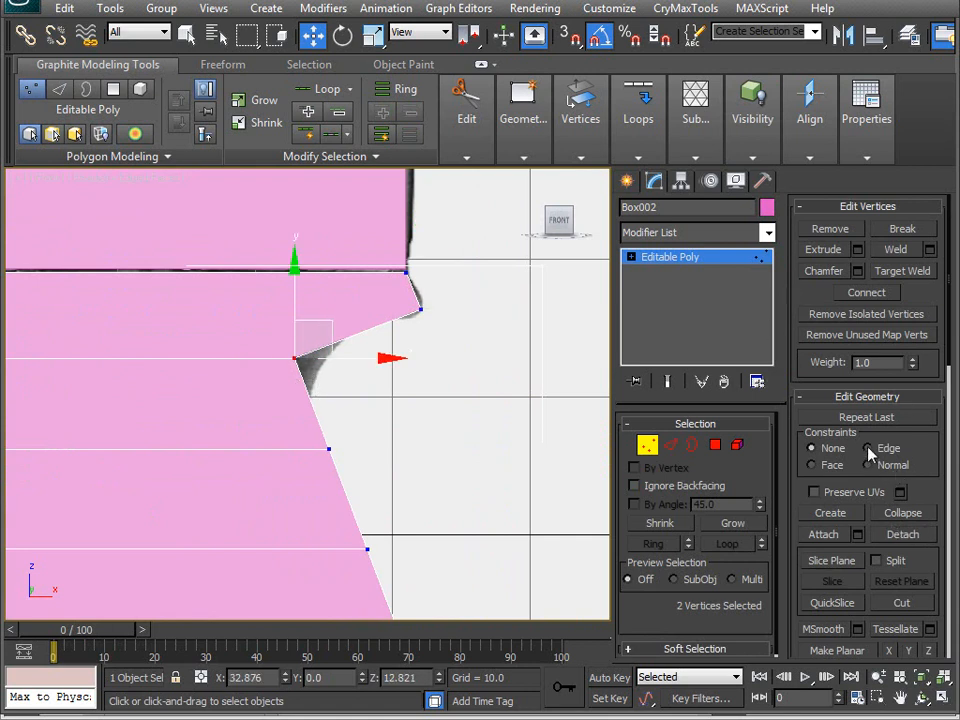
drag(333, 320, 350, 365)
middle_drag(268, 429, 395, 392)
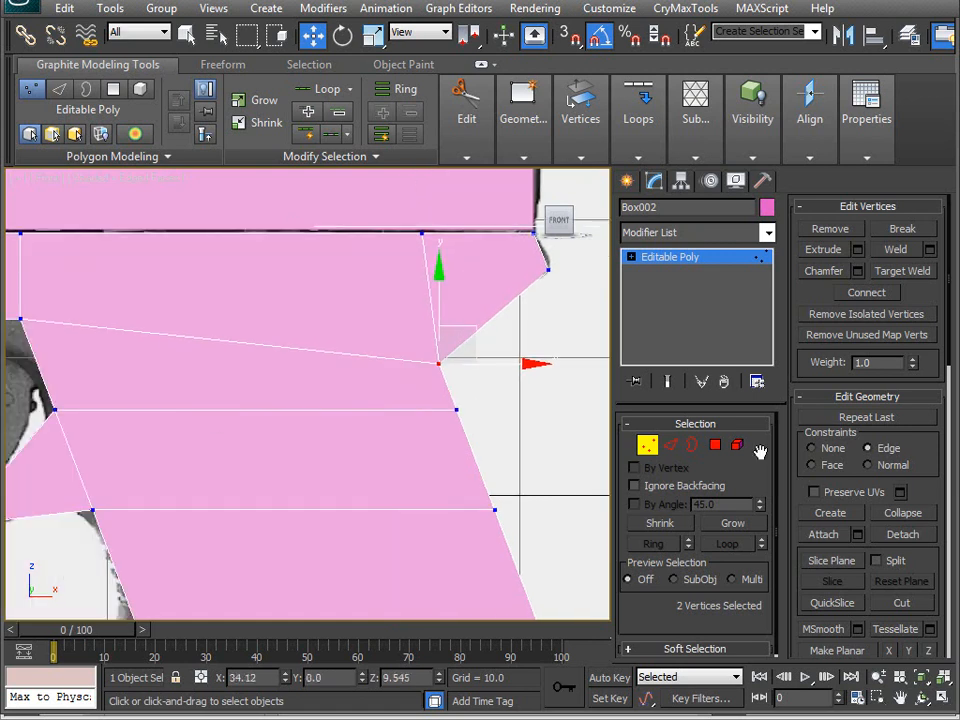
click(645, 447)
- Rename the frame object as Grip and the upper box as Slide, and reselect the grip
scroll(221, 316, down, 4)
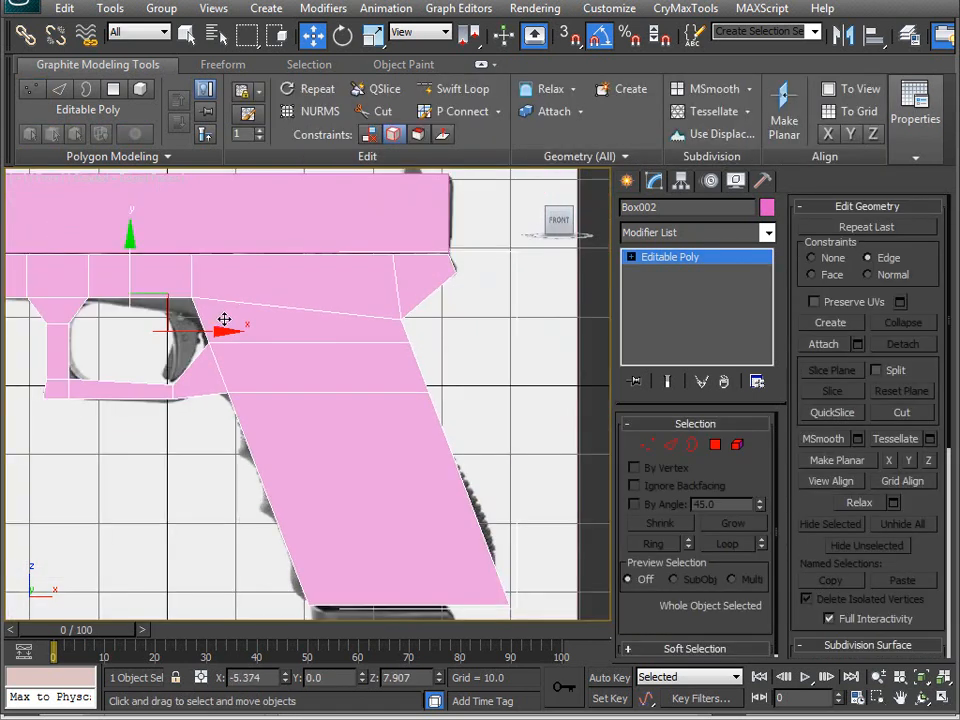
middle_drag(257, 353, 296, 375)
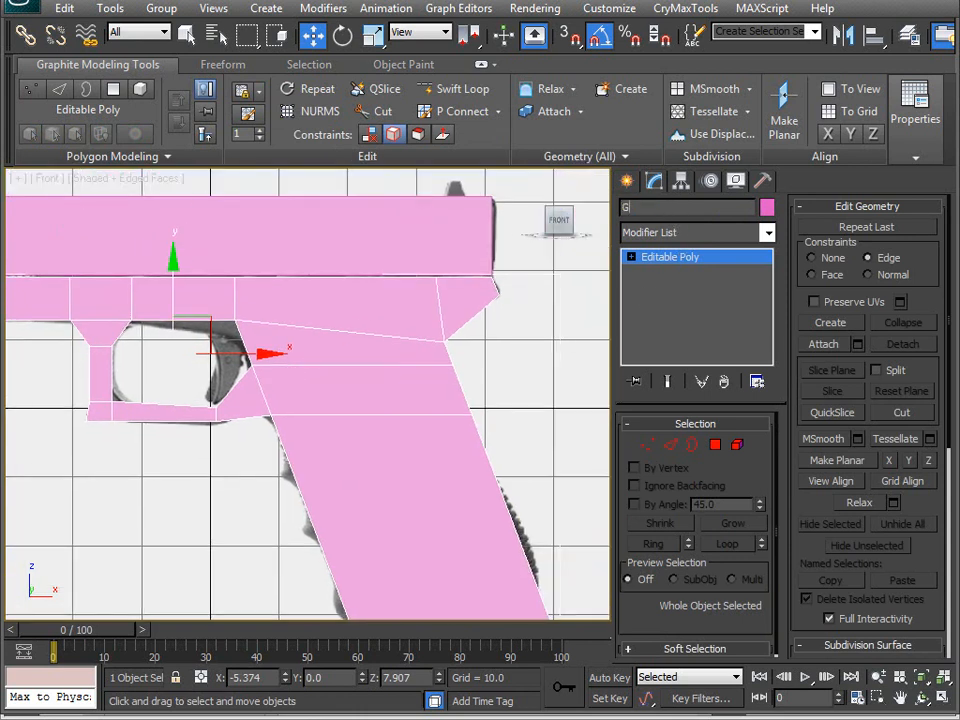
click(423, 204)
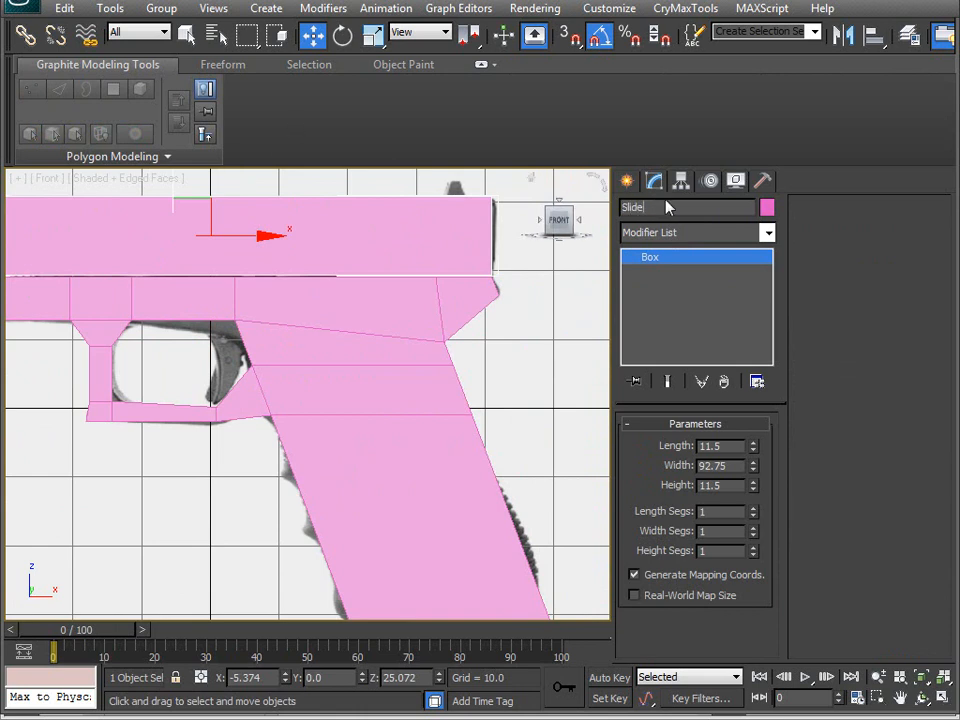
middle_drag(249, 350, 326, 294)
click(344, 357)
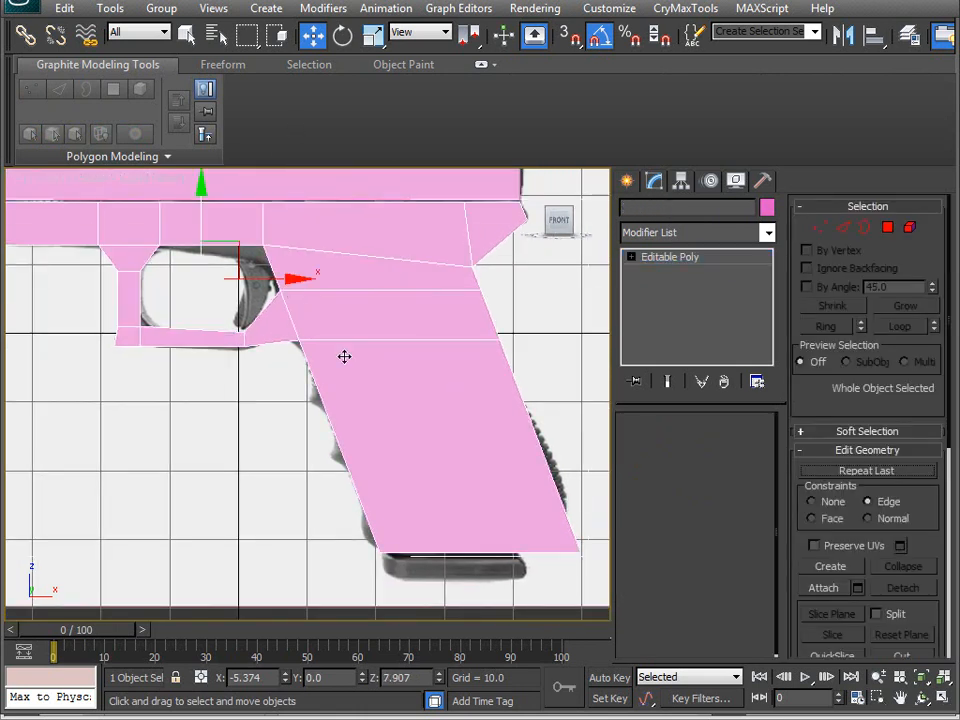
- Turn on see-through display for the Grip and frame its rear outline in the front view
middle_drag(319, 347, 91, 351)
key(alt+x)
alt+middle_drag(201, 446, 218, 462)
key(f)
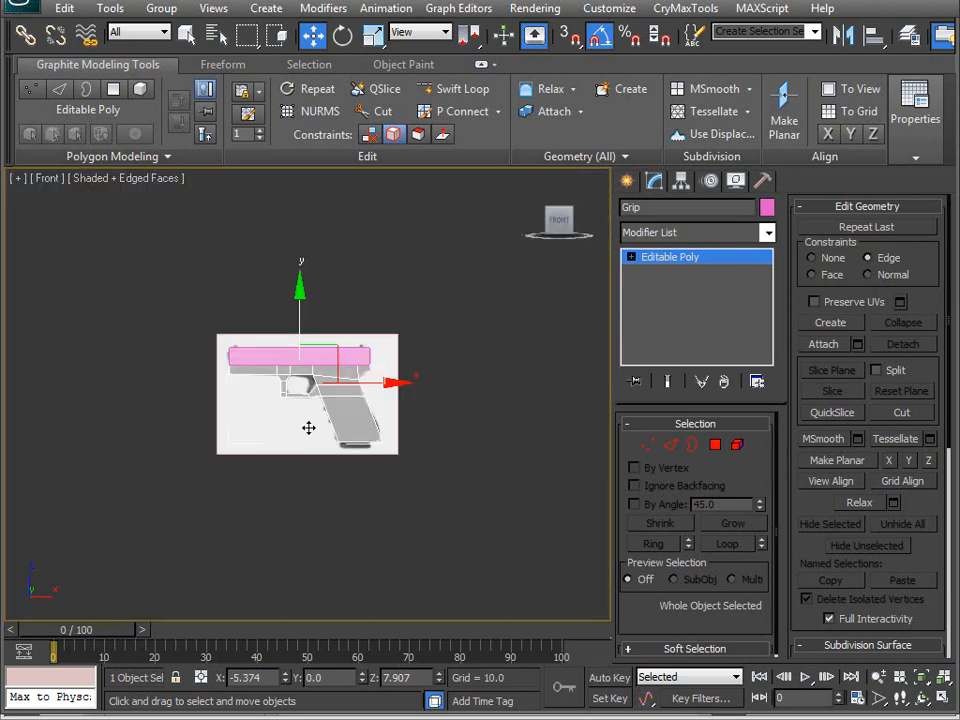
scroll(270, 399, up, 8)
scroll(214, 345, up, 5)
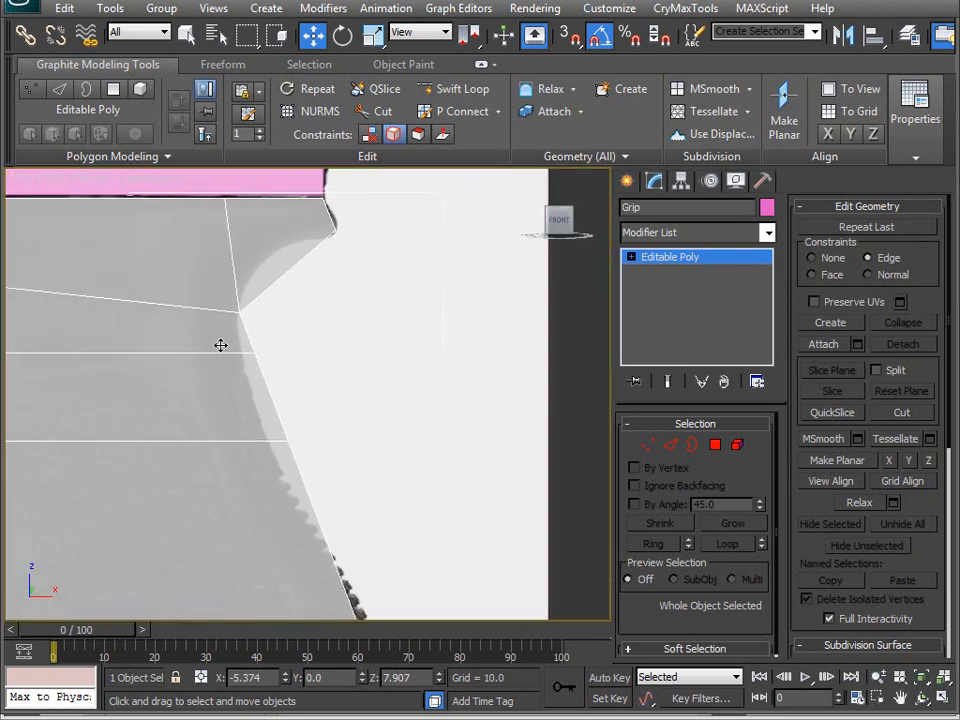
middle_drag(221, 339, 340, 505)
scroll(358, 433, up, 2)
scroll(373, 553, down, 5)
middle_drag(317, 186, 400, 537)
middle_drag(23, 298, 409, 347)
scroll(227, 356, up, 3)
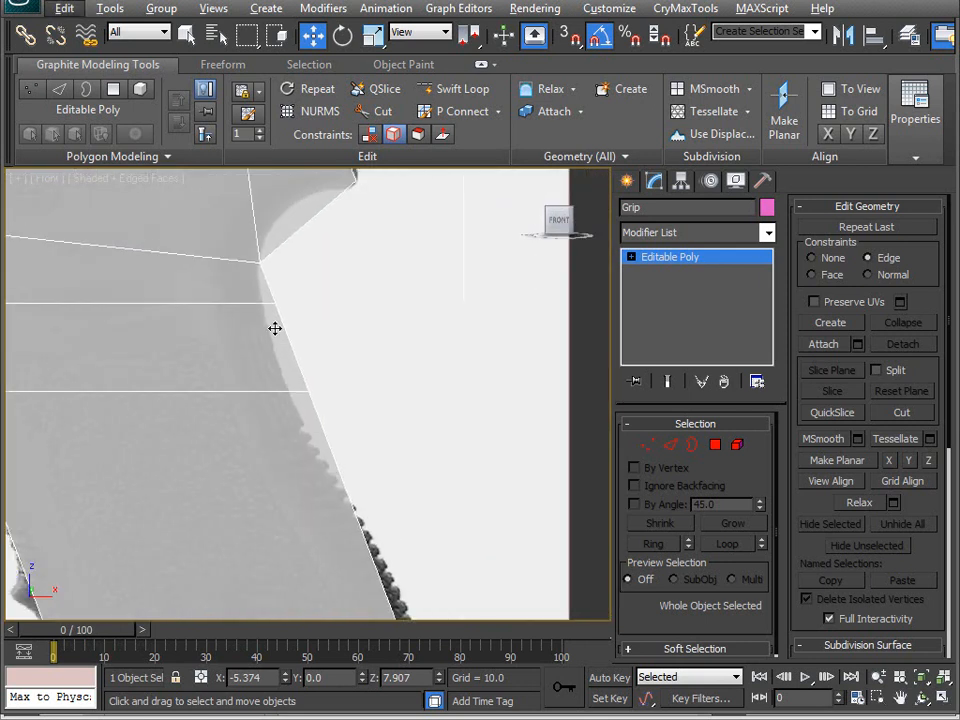
- Switch the see-through display off and on repeatedly to compare the Grip's shape with the reference image
click(534, 336)
click(152, 304)
middle_drag(223, 303, 349, 465)
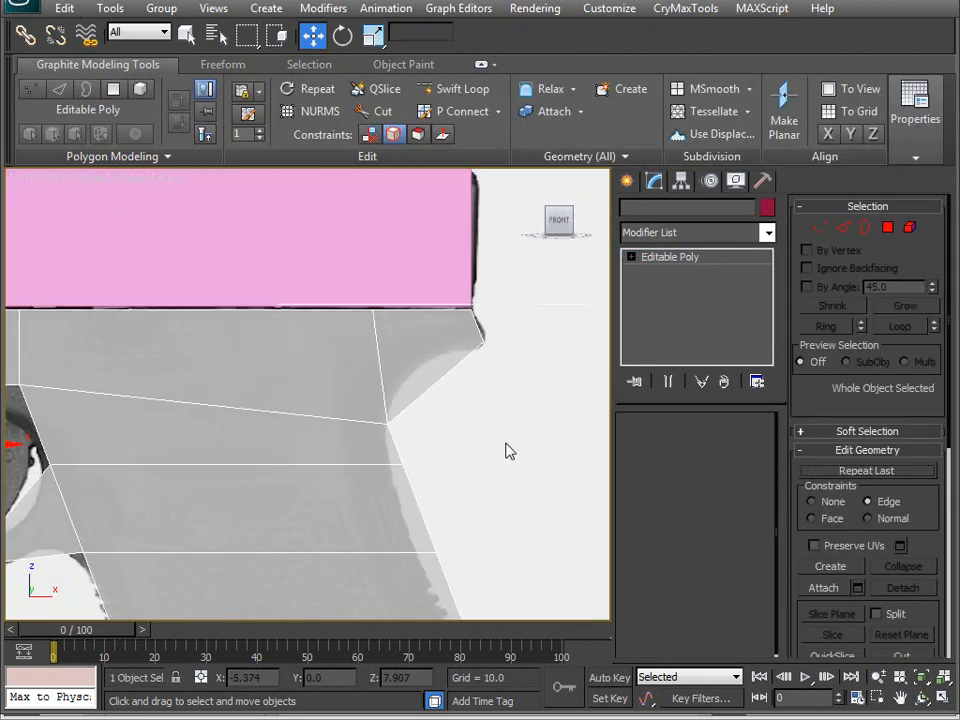
click(327, 386)
middle_drag(393, 360, 441, 439)
click(360, 309)
middle_drag(363, 425, 435, 329)
key(alt+x)
middle_drag(337, 334, 325, 483)
middle_drag(245, 399, 523, 386)
key(alt+x)
middle_drag(560, 542, 247, 239)
click(396, 339)
key(alt+x)
key(alt+x)
key(alt+x)
key(alt+x)
scroll(290, 390, down, 5)
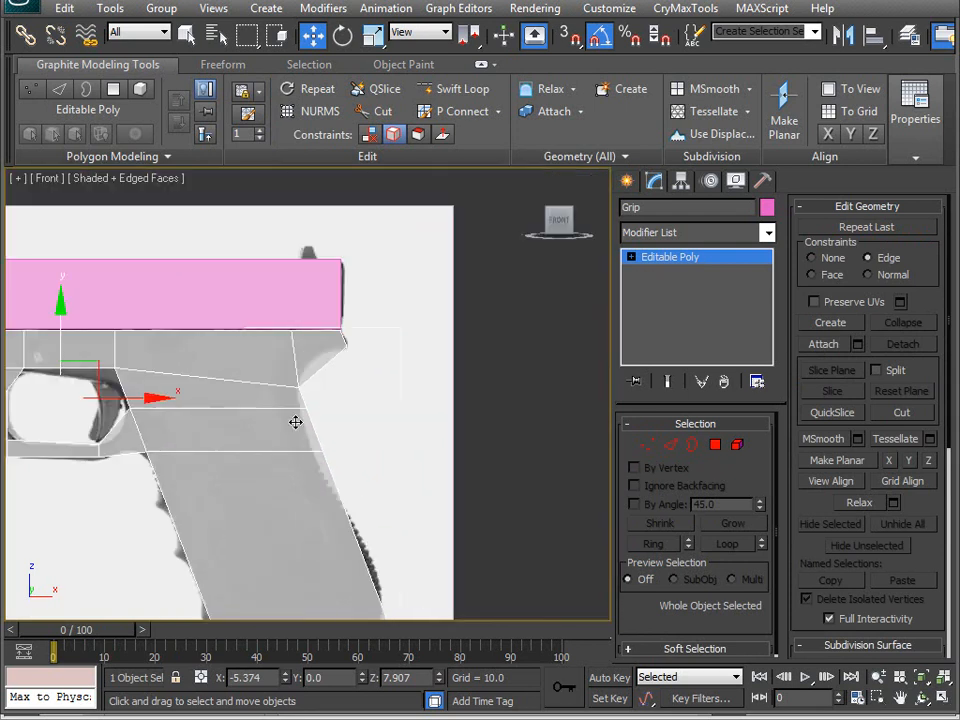
- Connect the diagonal edges under the tang, set the constraint to None, and move the new edge to X about 36.852, Z about 14.506
scroll(290, 425, up, 6)
key(1)
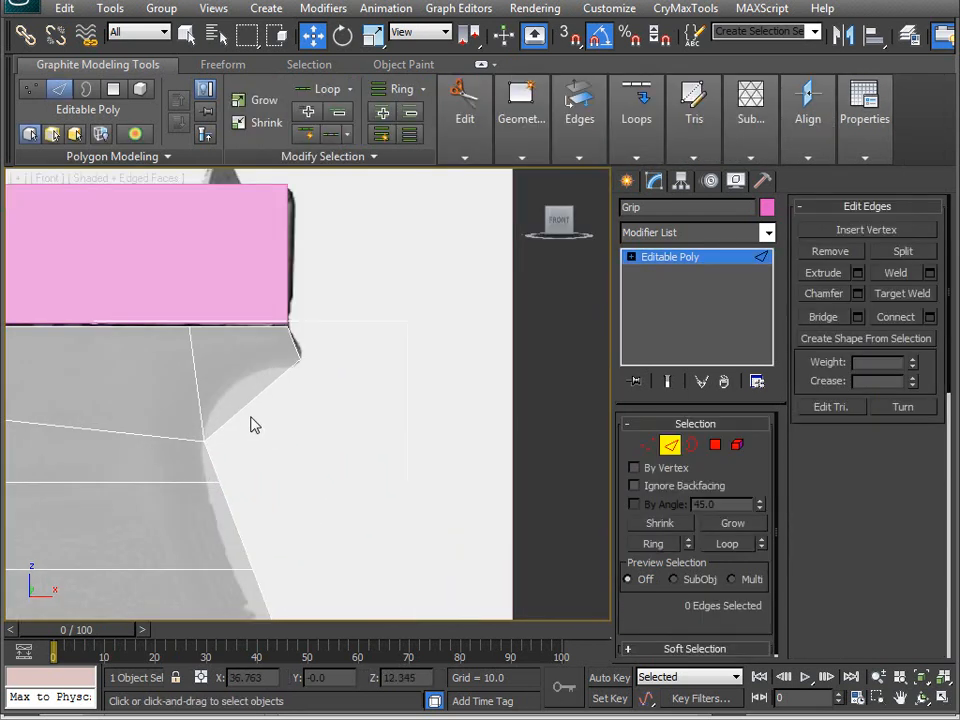
click(250, 418)
scroll(304, 471, up, 4)
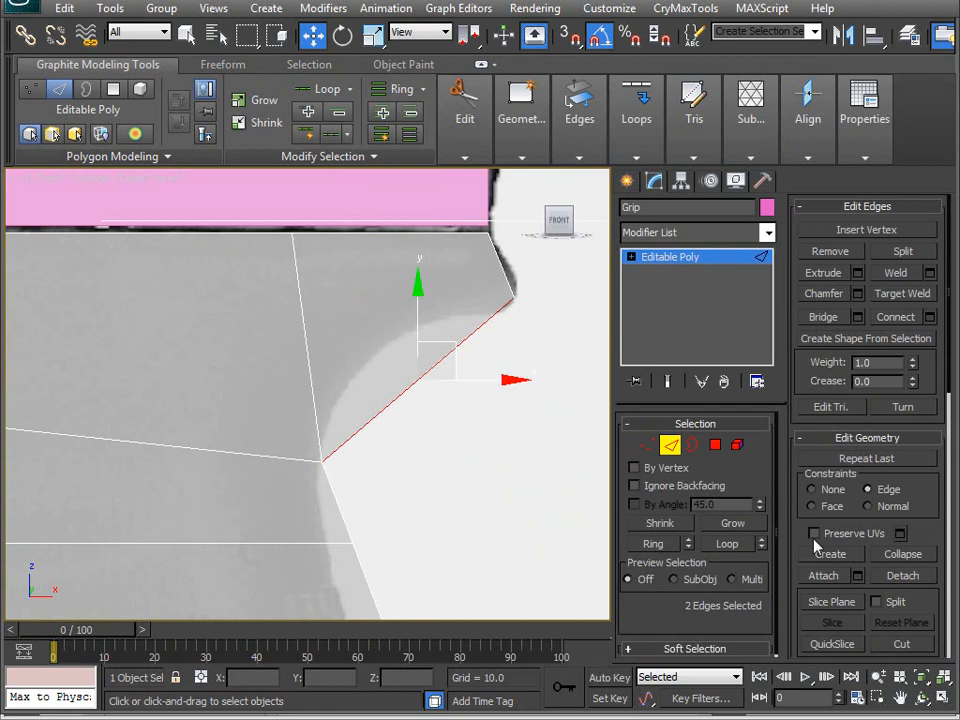
click(910, 317)
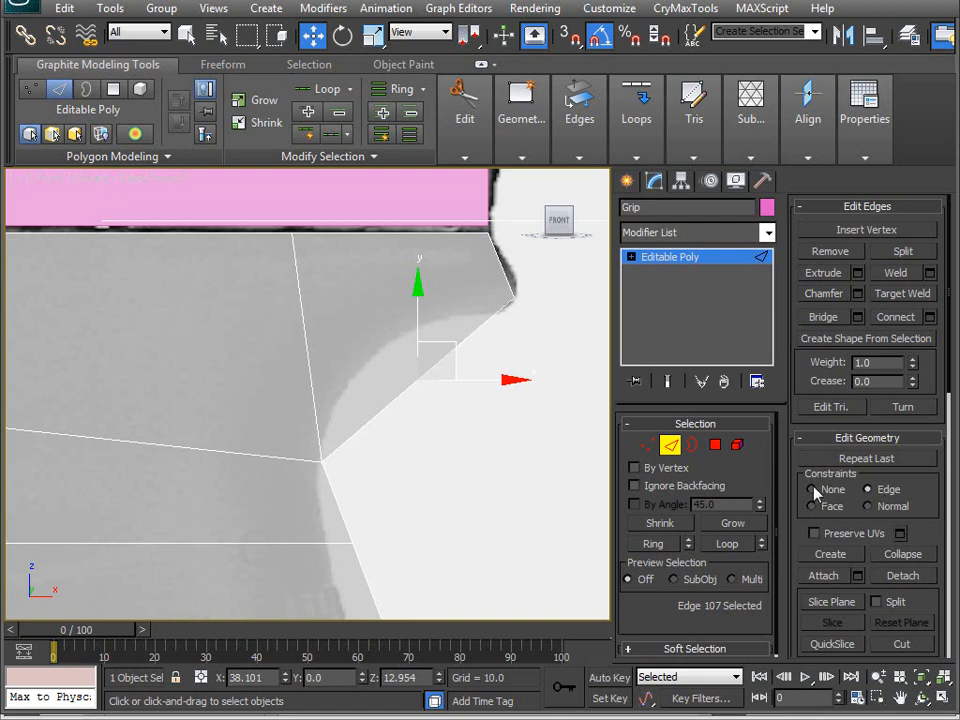
drag(456, 341, 437, 306)
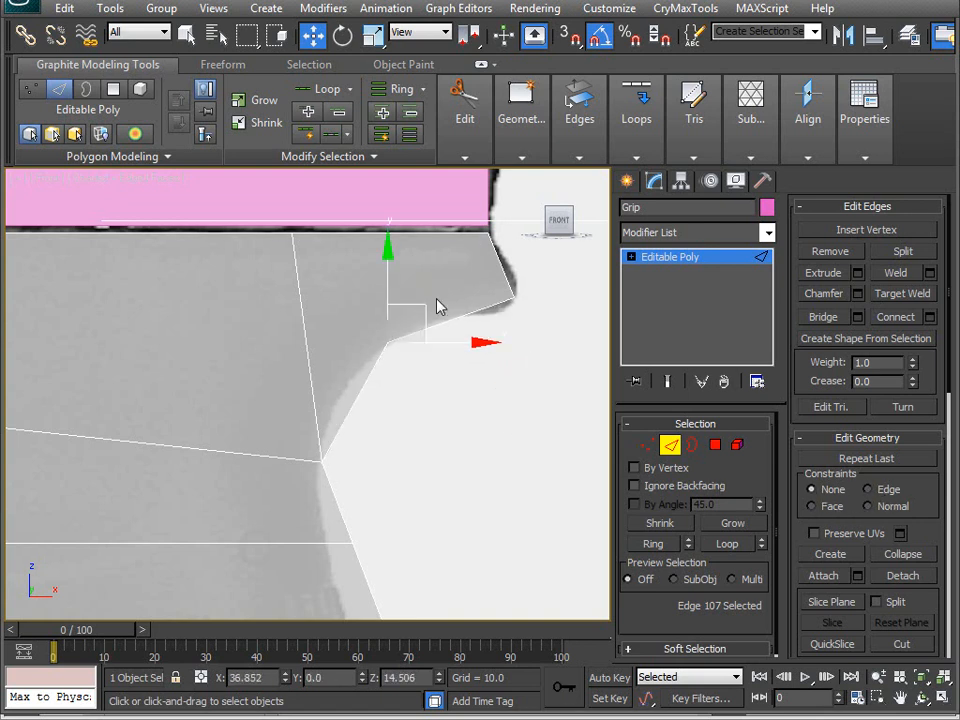
- Move the two backstrap vertices just below the tang inward to X about 34.192, matching the reference outline
alt+middle_drag(435, 304, 213, 401)
scroll(300, 407, up, 3)
middle_drag(300, 407, 454, 368)
key(v)
click(394, 394)
scroll(456, 368, up, 5)
scroll(294, 420, down, 3)
scroll(171, 349, up, 6)
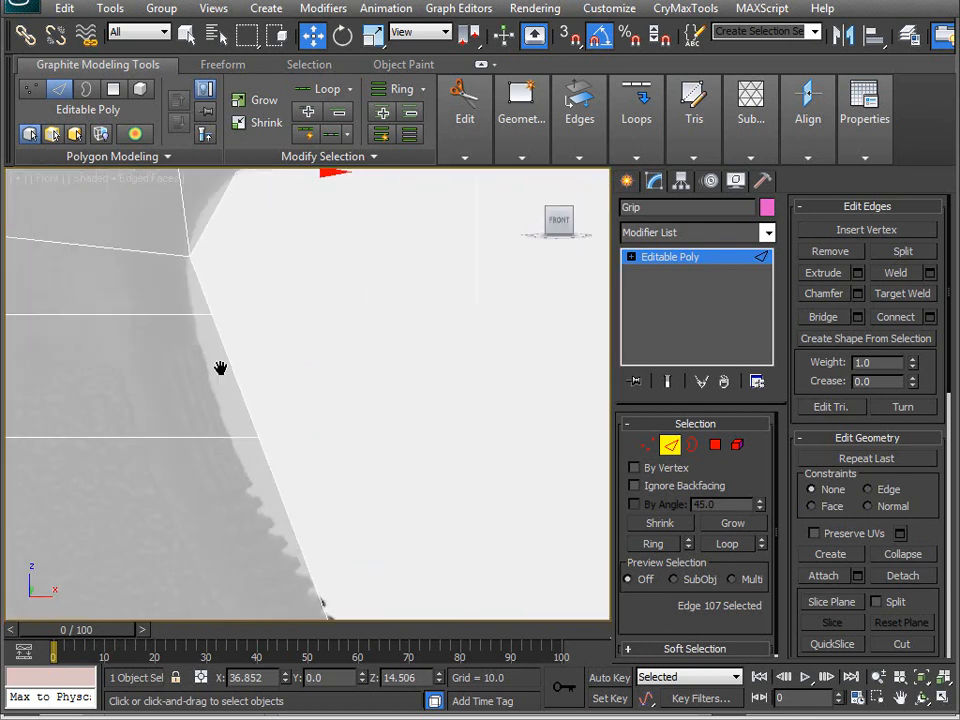
key(1)
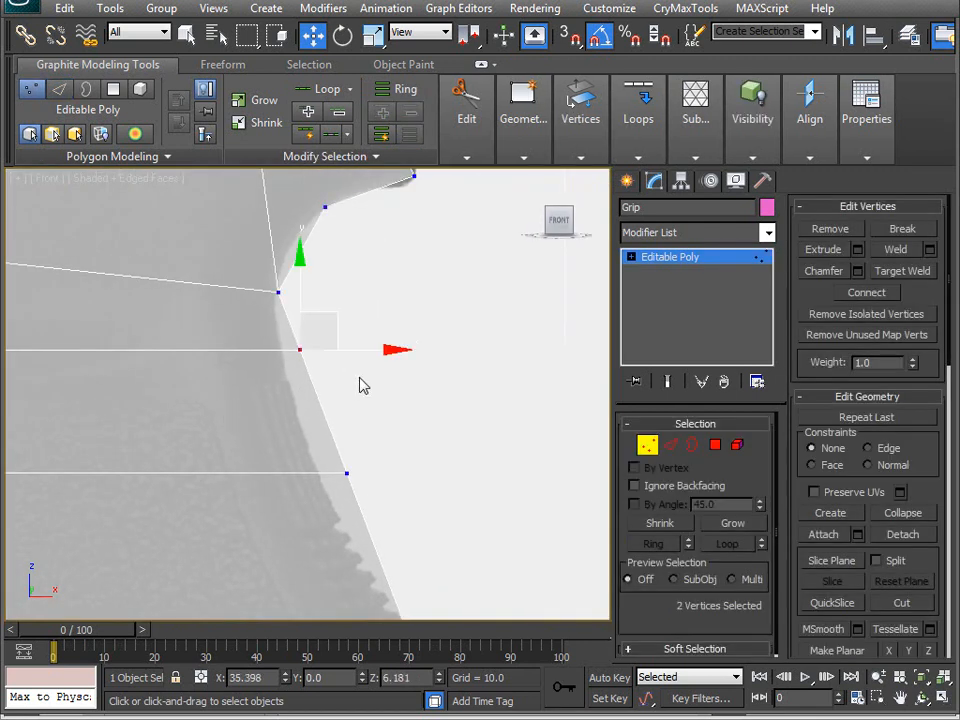
drag(376, 354, 357, 356)
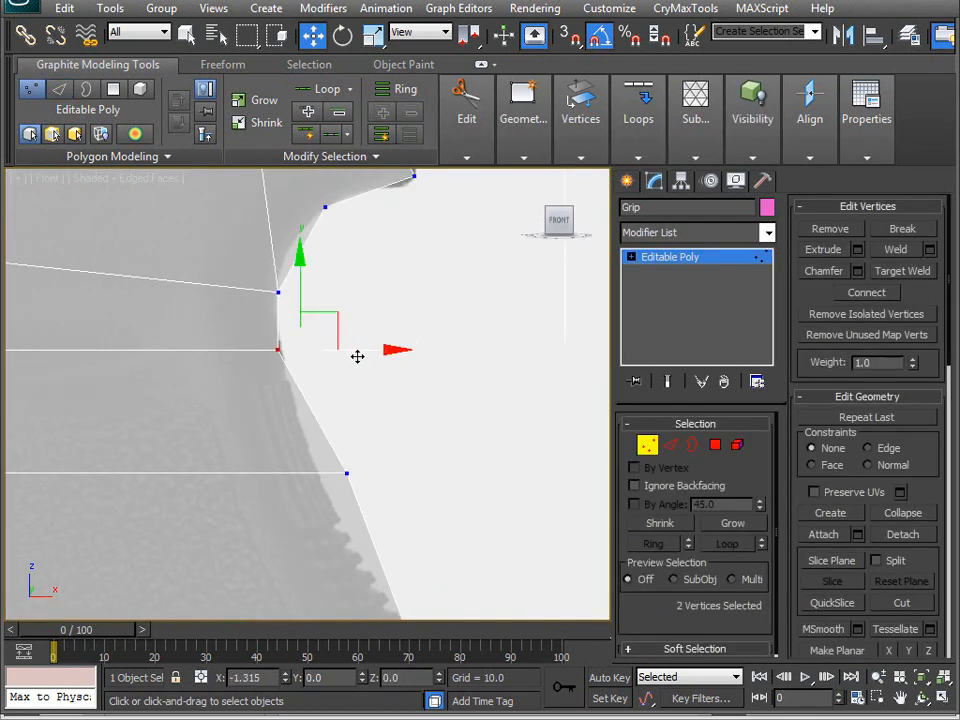
- Move the next lower pair of backstrap vertices inward to X about 36.499, following the reference outline
middle_drag(373, 507, 365, 431)
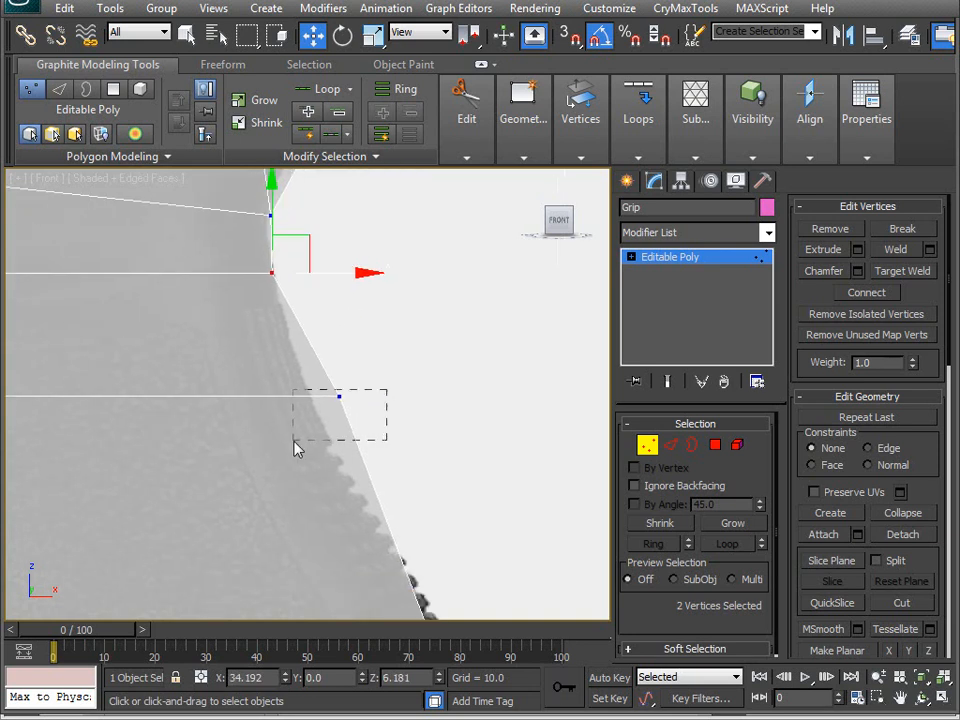
drag(295, 440, 296, 441)
drag(403, 393, 376, 398)
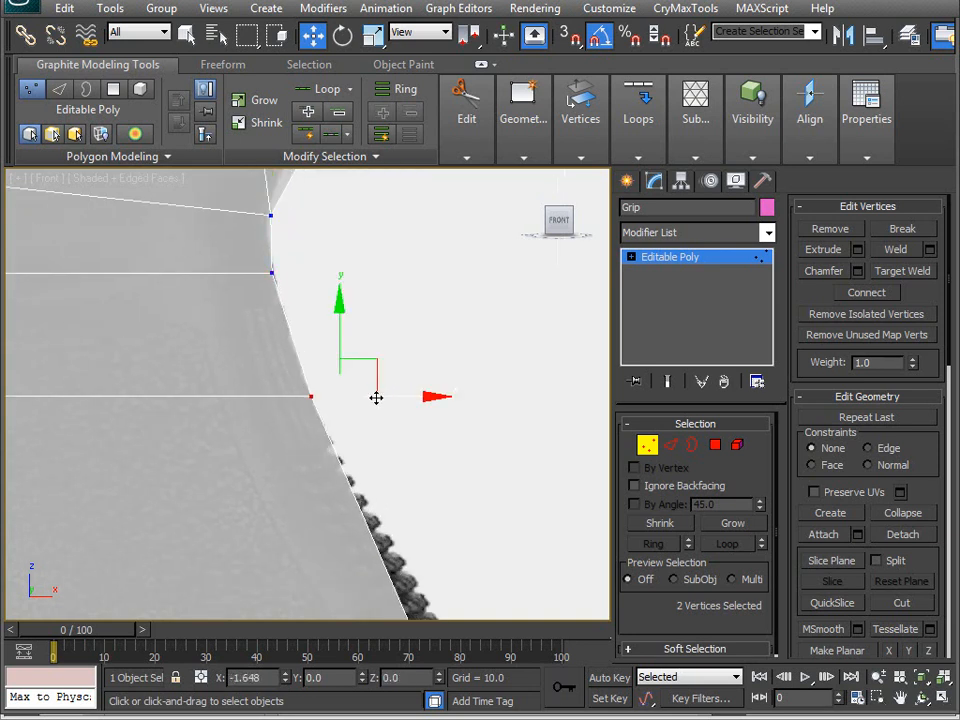
scroll(433, 302, down, 5)
scroll(339, 392, up, 4)
middle_drag(339, 392, 299, 403)
scroll(302, 405, up, 3)
- Examine the edge flow and outline of the Grip's tang and backstrap from the front and at angles
key(2)
drag(45, 446, 490, 497)
middle_drag(376, 278, 401, 418)
key(1)
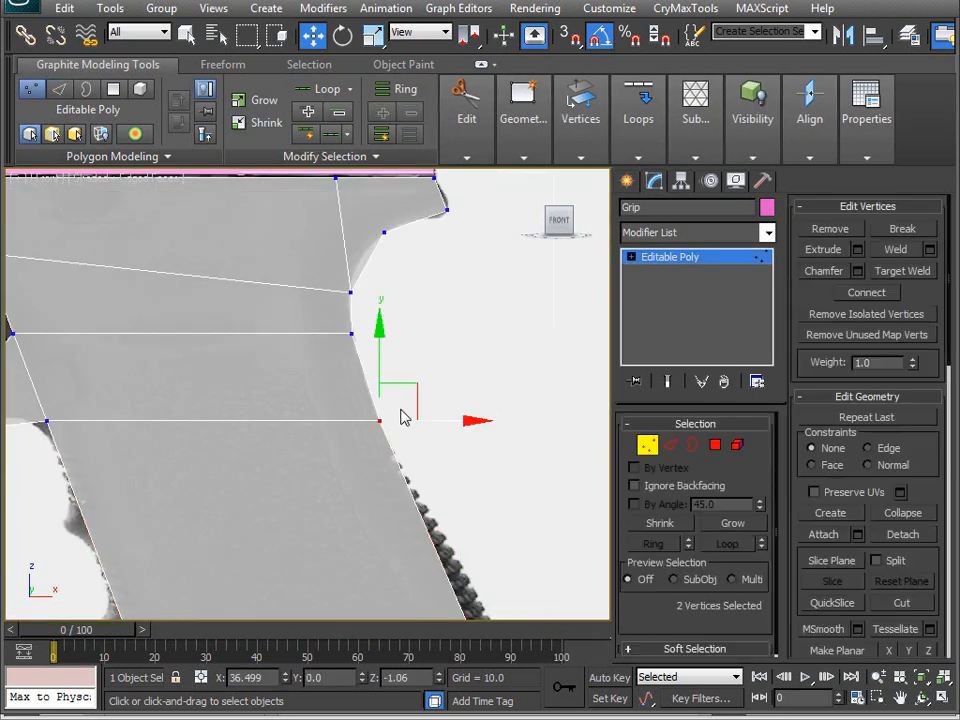
middle_drag(55, 353, 211, 357)
middle_drag(543, 338, 345, 349)
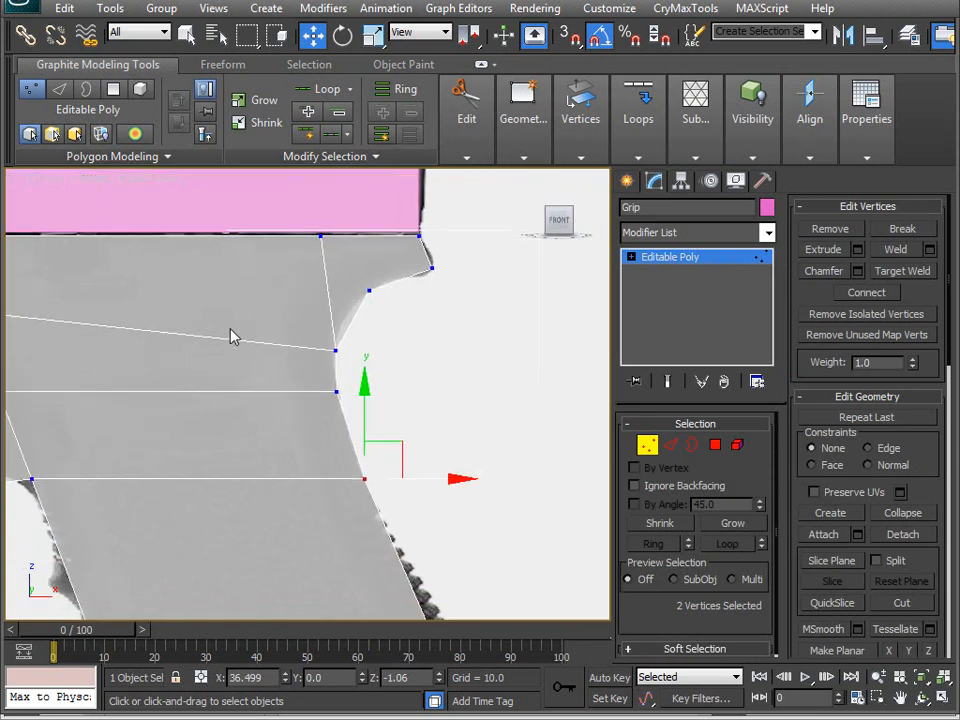
middle_drag(243, 330, 240, 364)
scroll(268, 407, up, 4)
middle_drag(381, 375, 341, 477)
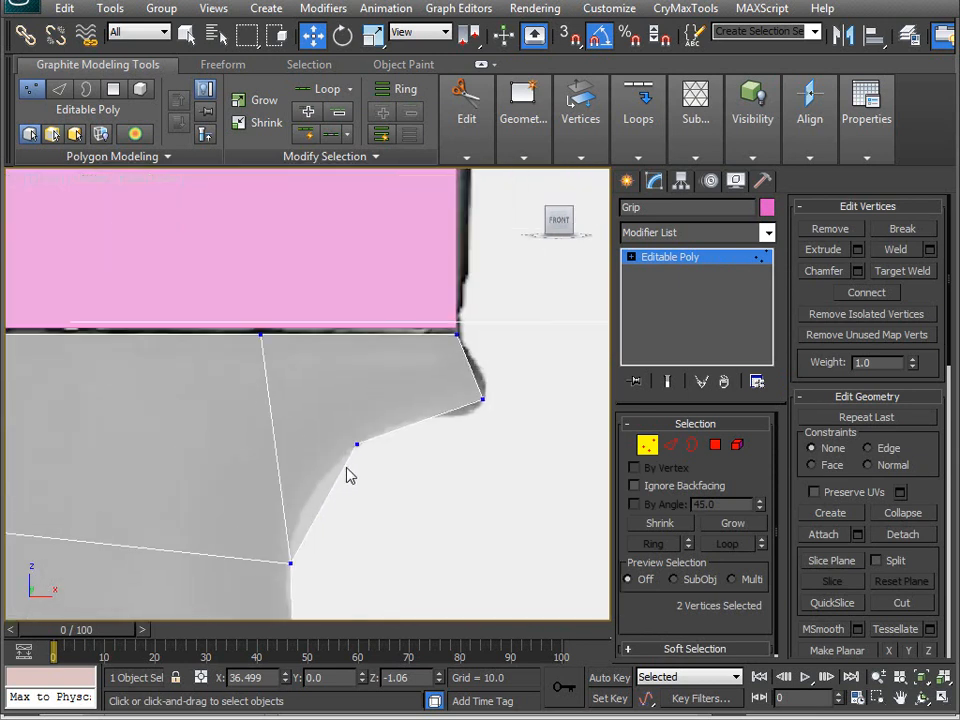
mouse_move(437, 352)
middle_down()
mouse_move(407, 336)
mouse_move(421, 315)
middle_up()
mouse_move(405, 373)
alt+middle_down()
mouse_move(356, 456)
mouse_move(325, 440)
alt+middle_up()
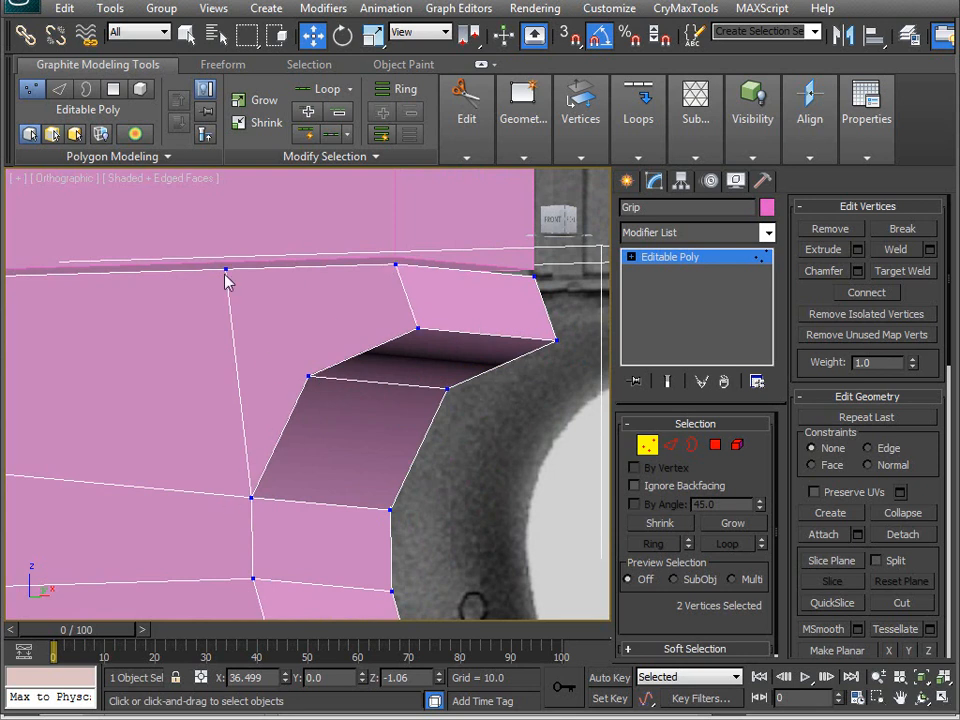
alt+middle_drag(250, 411, 330, 370)
scroll(332, 371, down, 4)
scroll(422, 315, down, 5)
alt+middle_drag(422, 321, 344, 494)
scroll(305, 360, up, 3)
scroll(305, 360, up, 3)
alt+middle_drag(298, 404, 362, 395)
scroll(364, 388, up, 2)
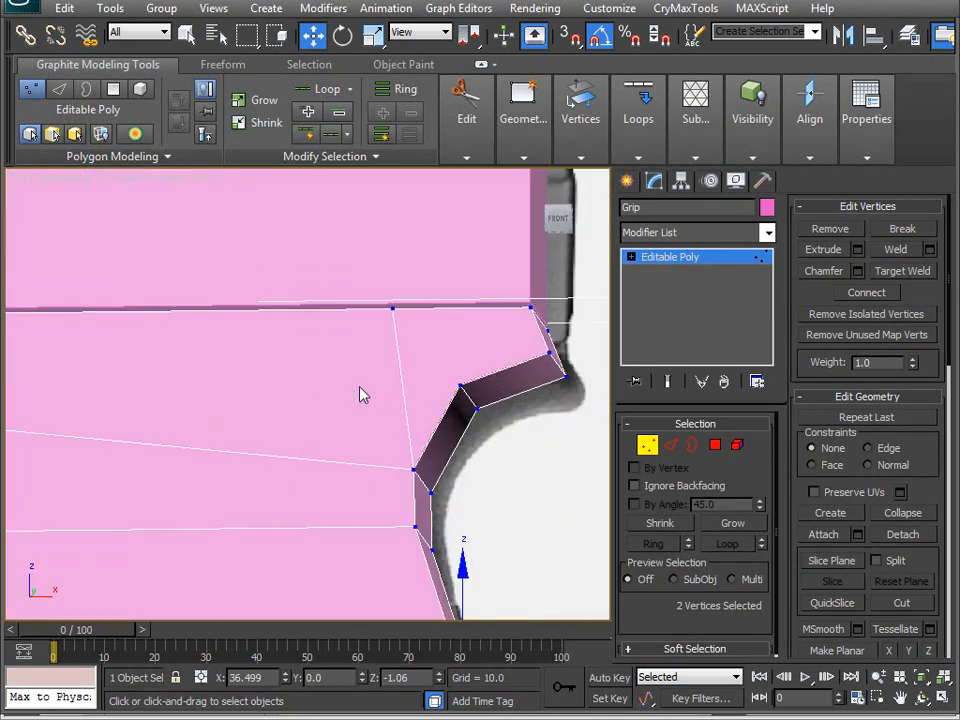
middle_drag(304, 471, 482, 241)
scroll(480, 243, down, 3)
alt+middle_drag(272, 419, 315, 407)
scroll(303, 401, up, 2)
scroll(310, 390, up, 3)
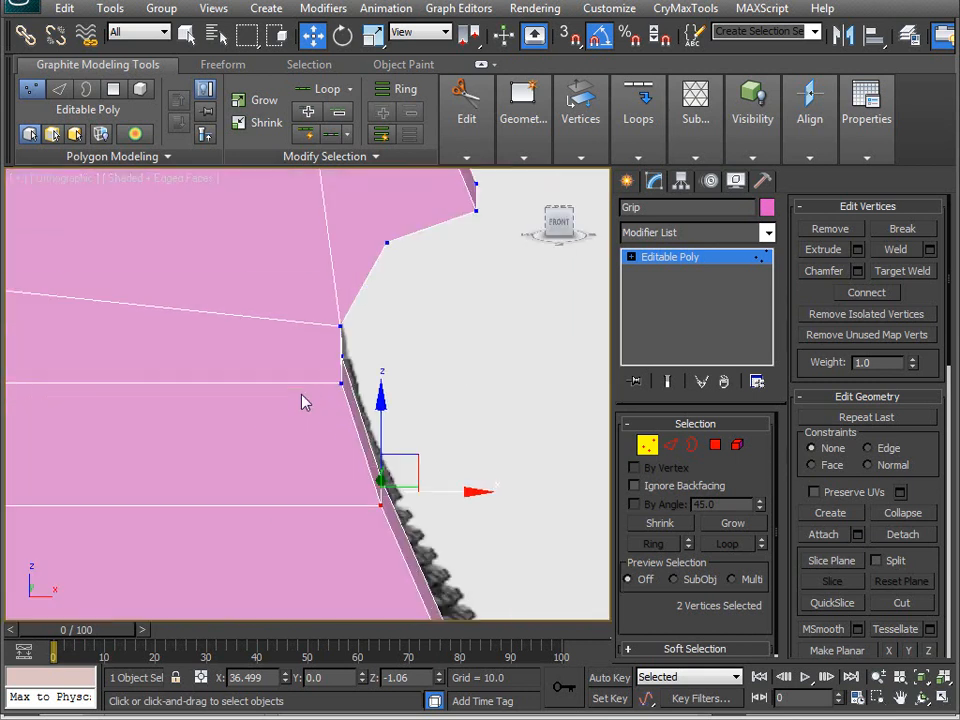
- Isolate the Grip and connect the tang's two upper side edges with a new edge across its top face
middle_drag(336, 324, 257, 354)
key(1)
key(2)
drag(259, 322, 279, 407)
alt+middle_drag(347, 358, 240, 401)
right_click(410, 335)
click(903, 325)
middle_drag(240, 457, 284, 374)
alt+middle_drag(502, 376, 265, 468)
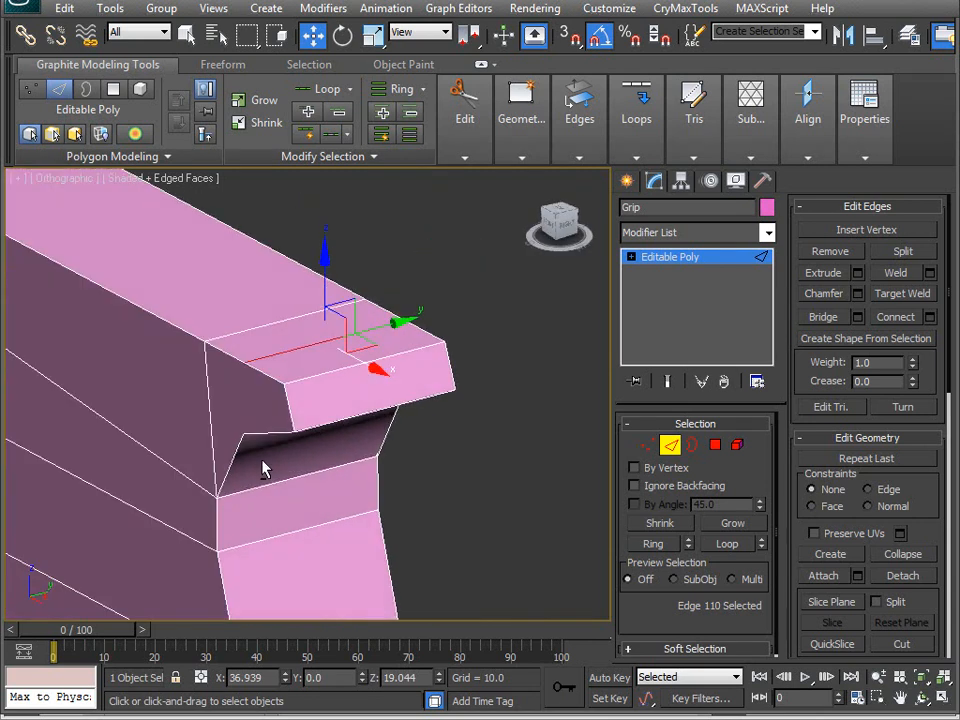
alt+middle_drag(245, 390, 311, 460)
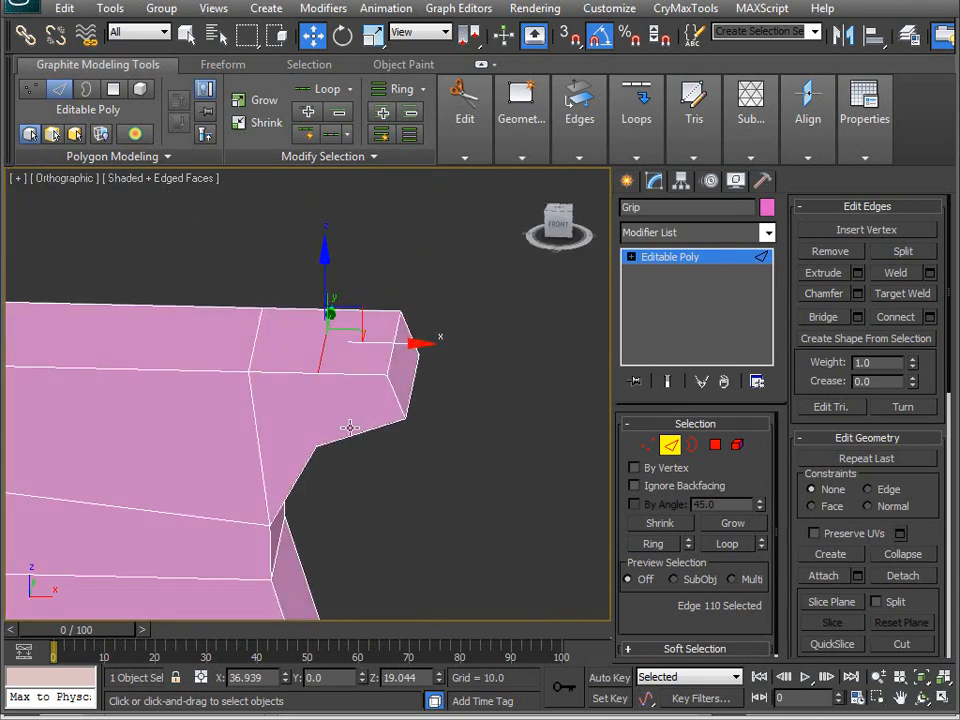
alt+middle_drag(354, 407, 317, 364)
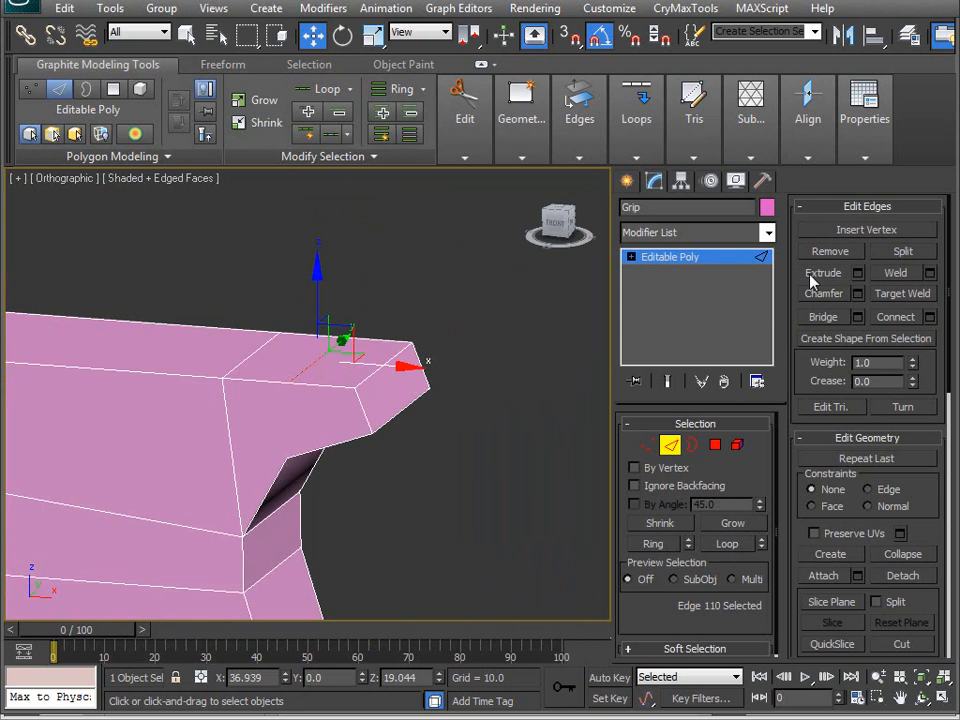
- With Optimize, connect the new vertices on the tang's upper edges to the underside vertices directly below, on both sides of the Grip
click(663, 259)
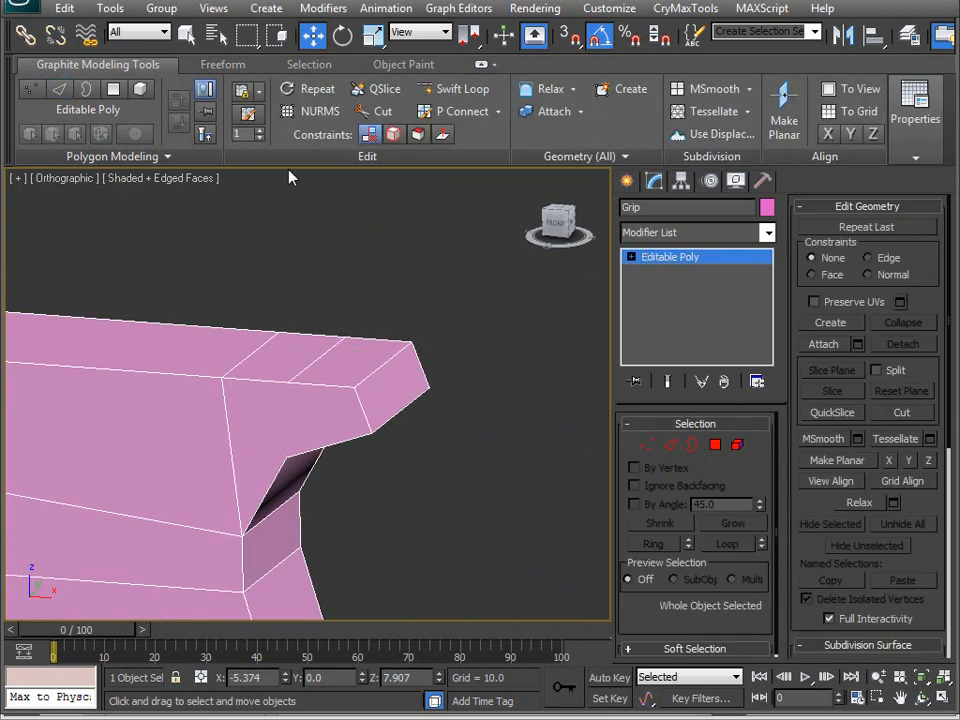
click(221, 64)
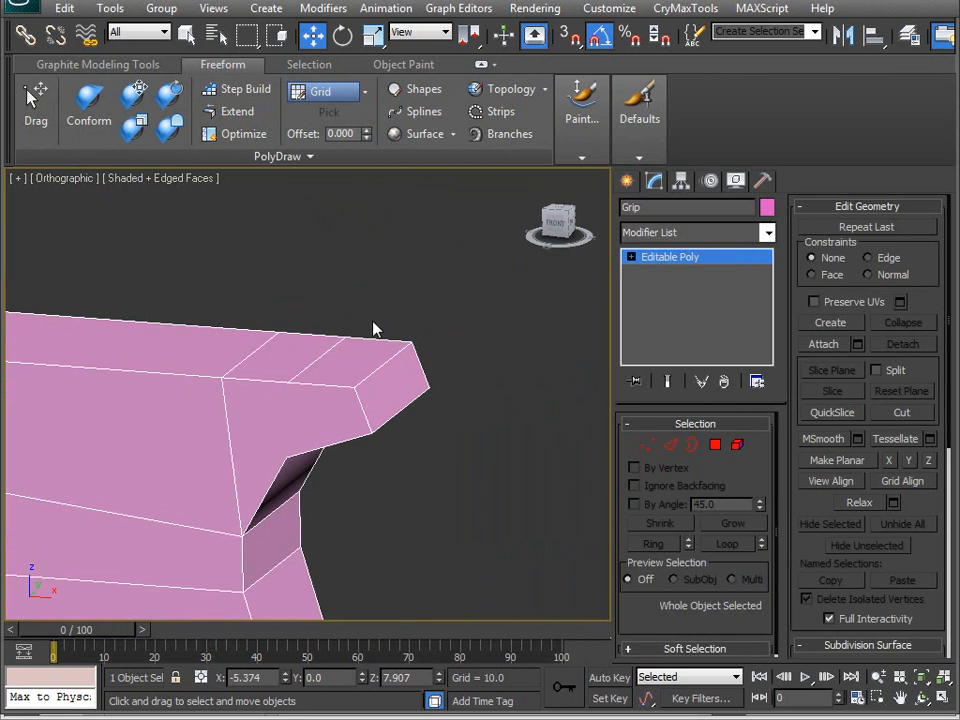
click(230, 136)
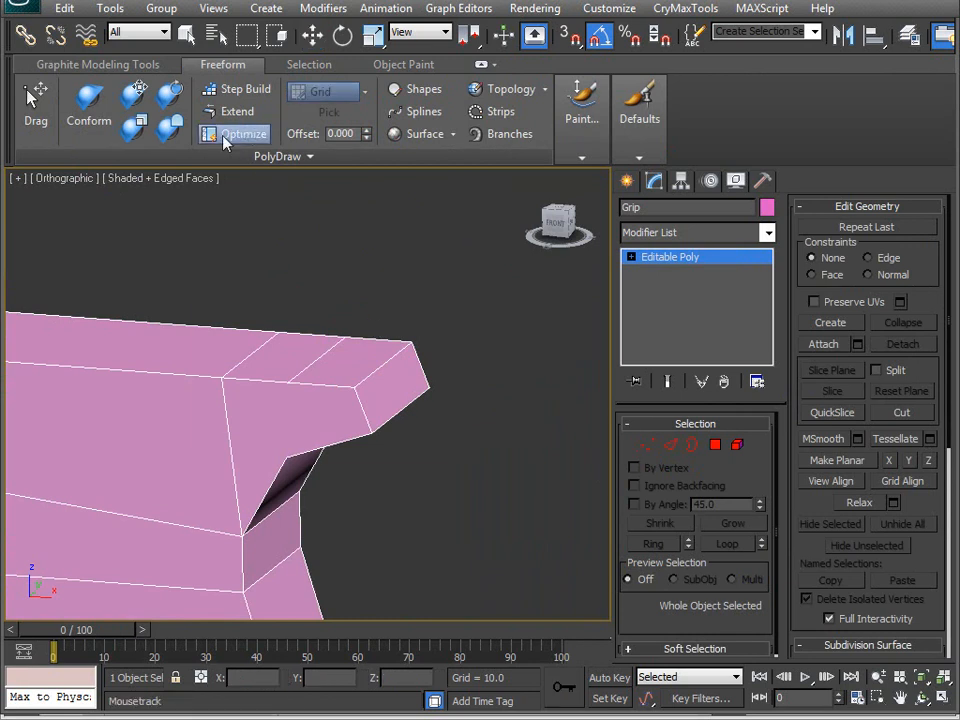
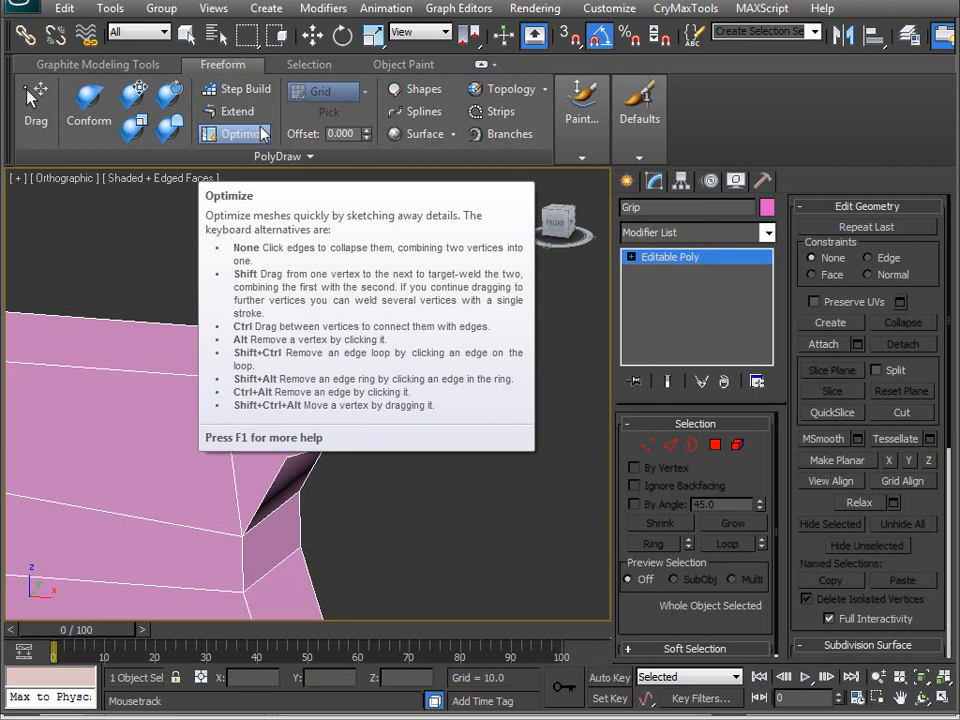
click(263, 134)
alt+middle_drag(240, 340, 277, 373)
key(p)
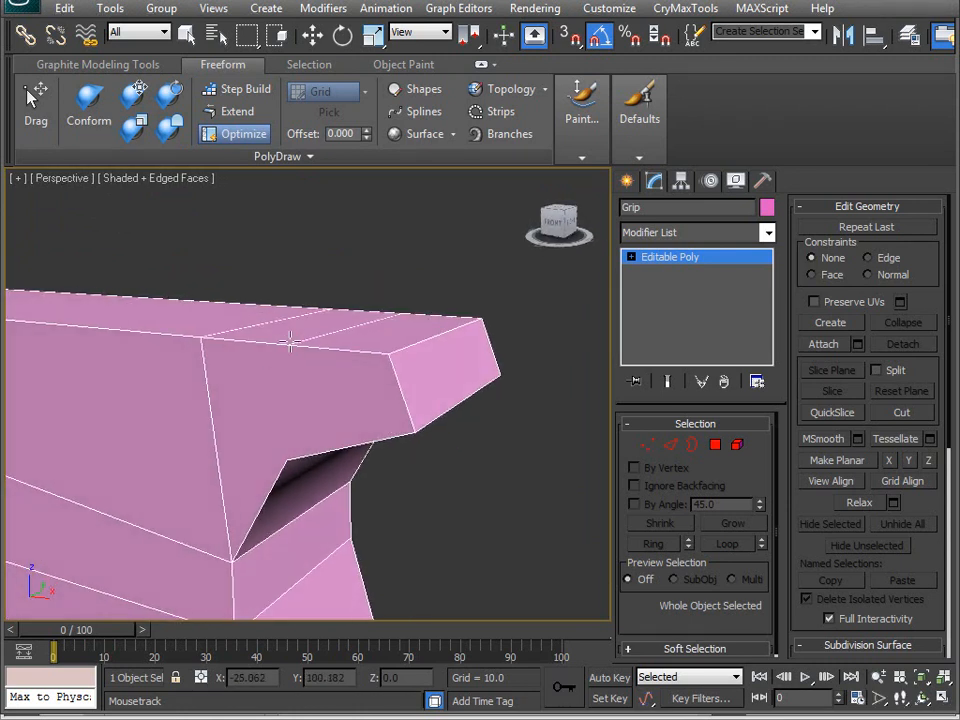
alt+middle_drag(351, 441, 262, 472)
middle_drag(262, 450, 676, 414)
middle_drag(99, 407, 316, 212)
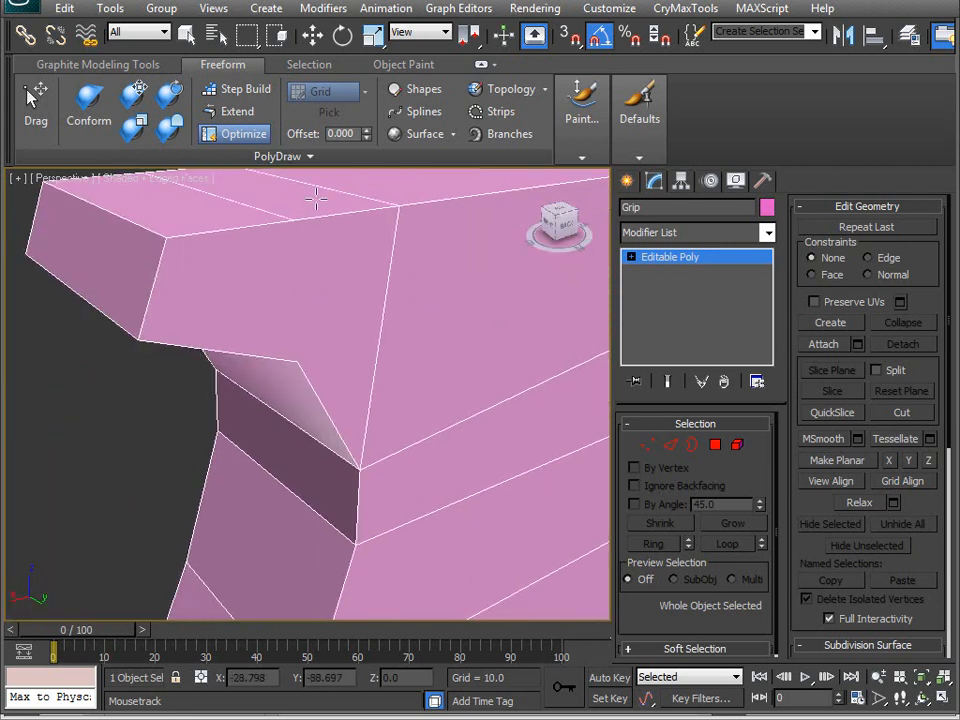
alt+middle_drag(280, 370, 368, 390)
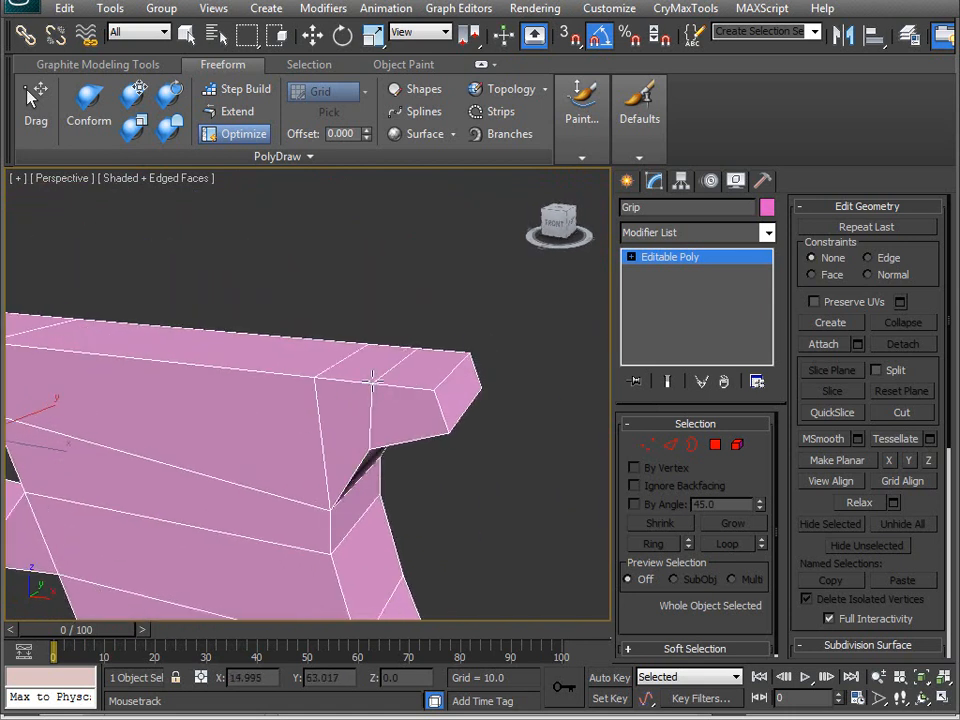
- Try collapsing the edges along the Grip's upper side edge, from above the trigger guard to the tang, and undo it
middle_drag(160, 400, 224, 412)
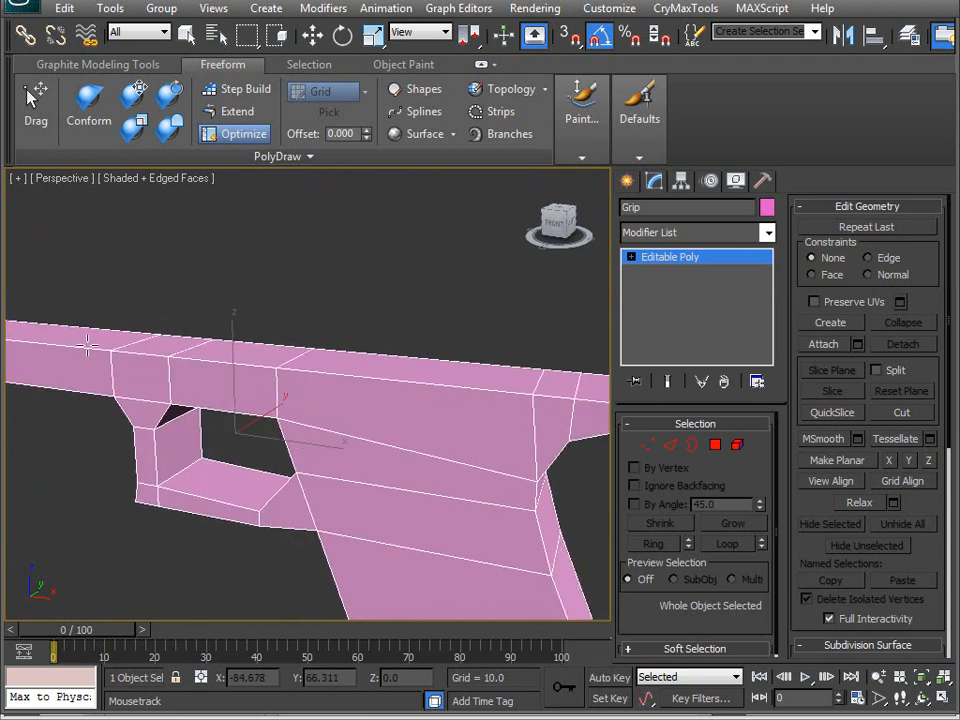
click(238, 358)
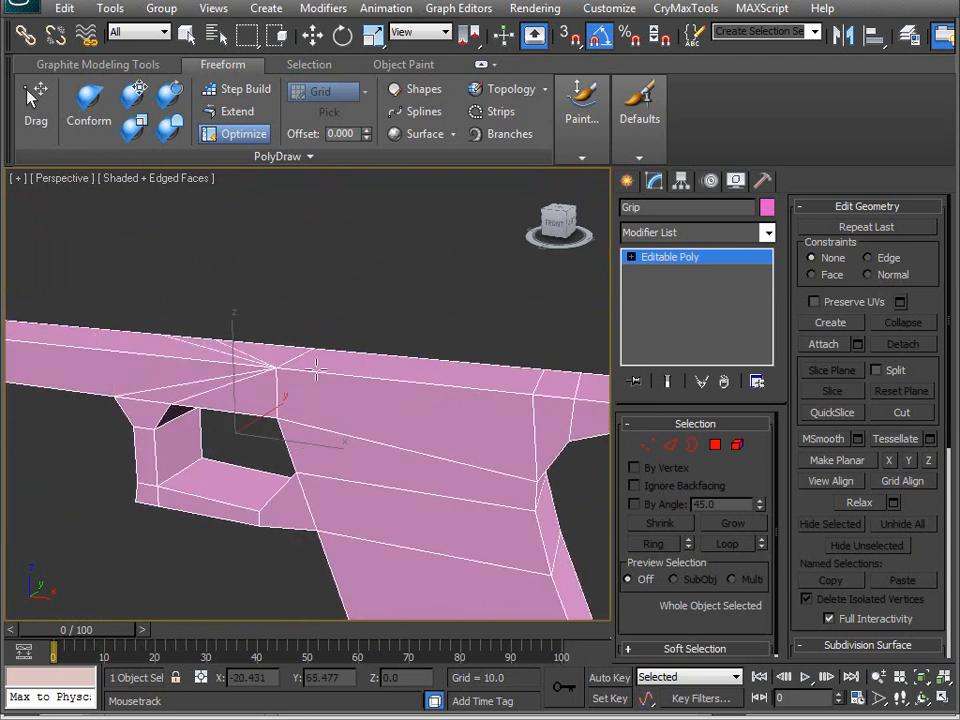
click(482, 386)
click(556, 397)
key(ctrl+z)
key(ctrl+z)
key(ctrl+z)
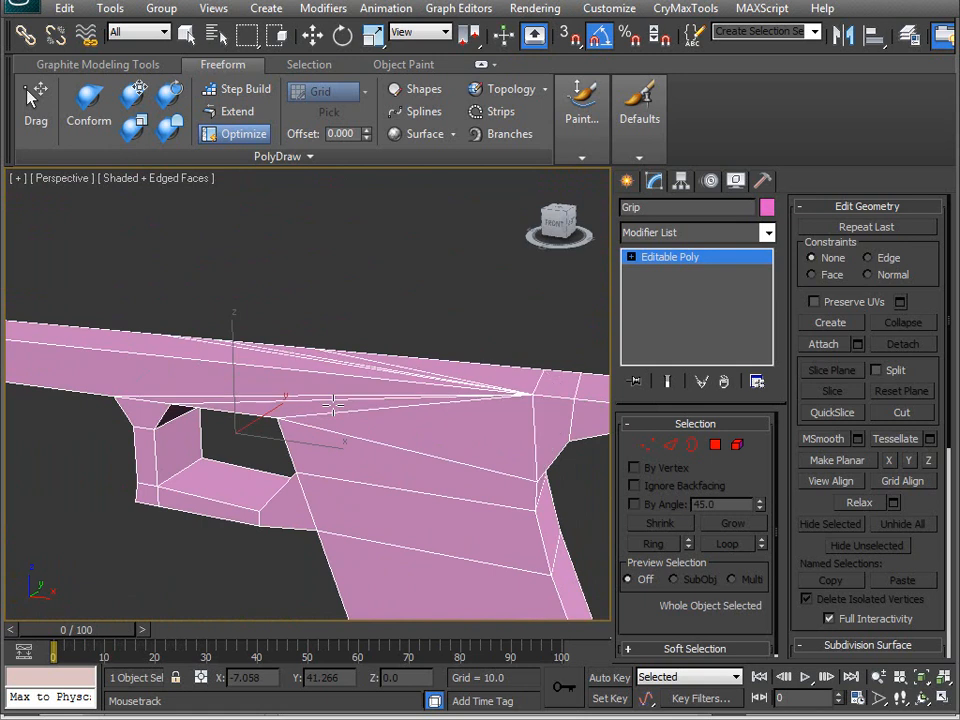
- Try merging the grip's front-edge vertices behind the trigger guard downward along the front edge, and undo it
alt+middle_drag(207, 474, 397, 364)
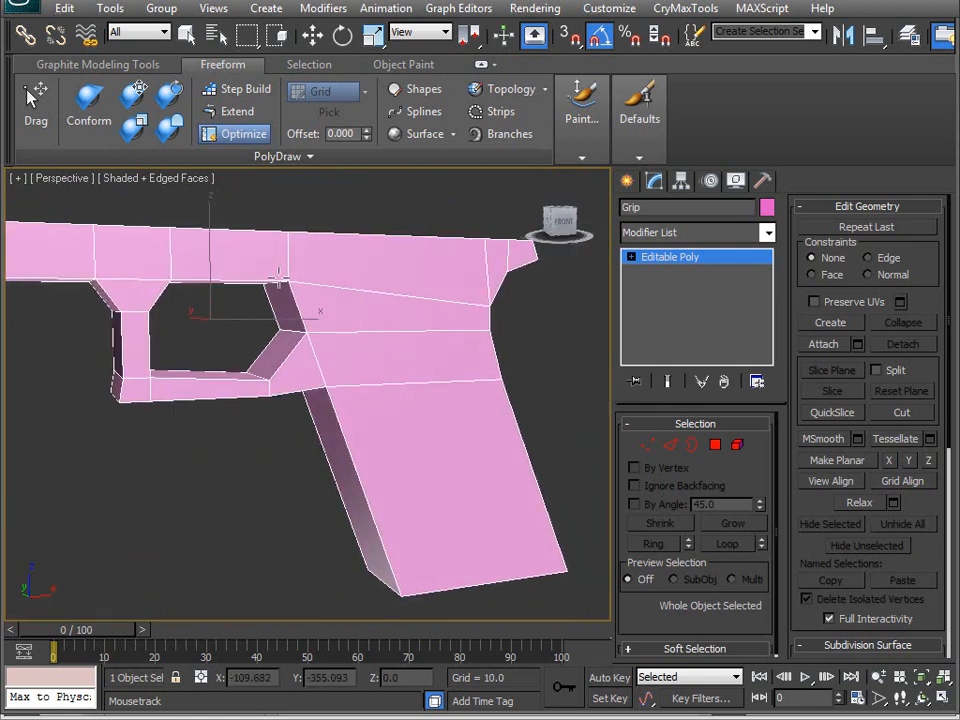
click(311, 343)
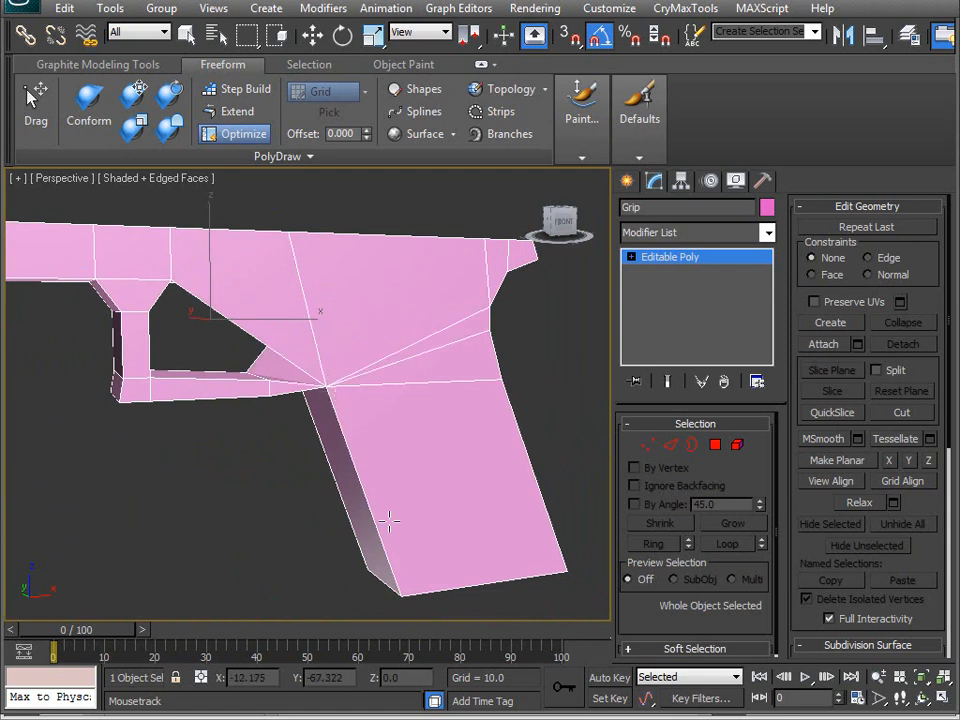
click(402, 589)
key(ctrl+z)
key(ctrl+z)
- Try connecting the grip's lower front corner to the backstrap vertex above with a diagonal edge, and undo it
alt+middle_drag(322, 350, 348, 582)
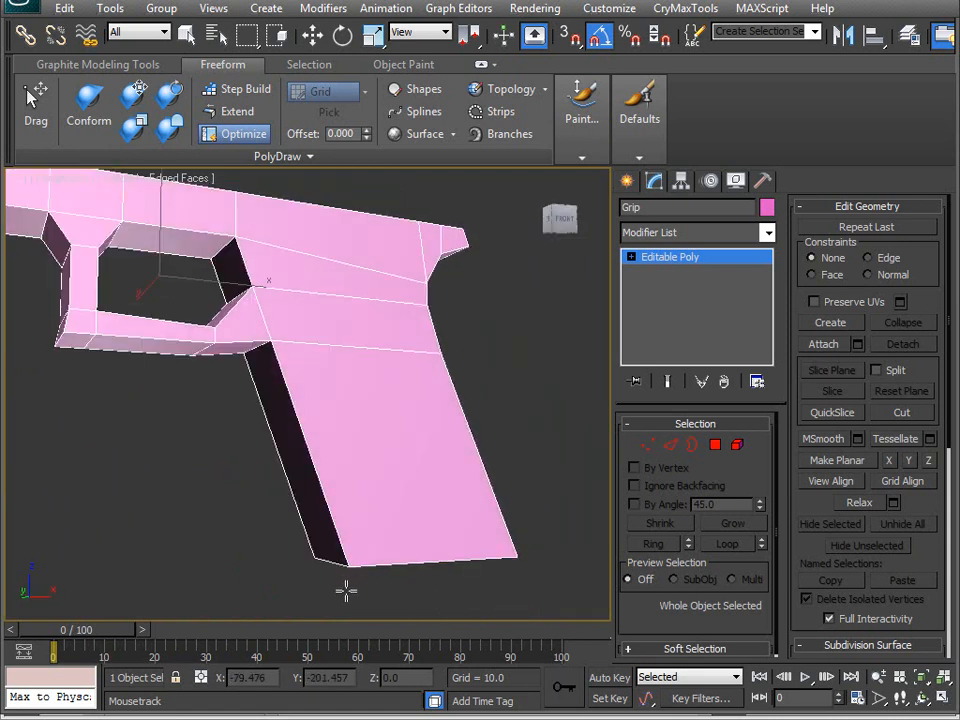
alt+middle_drag(443, 347, 423, 441)
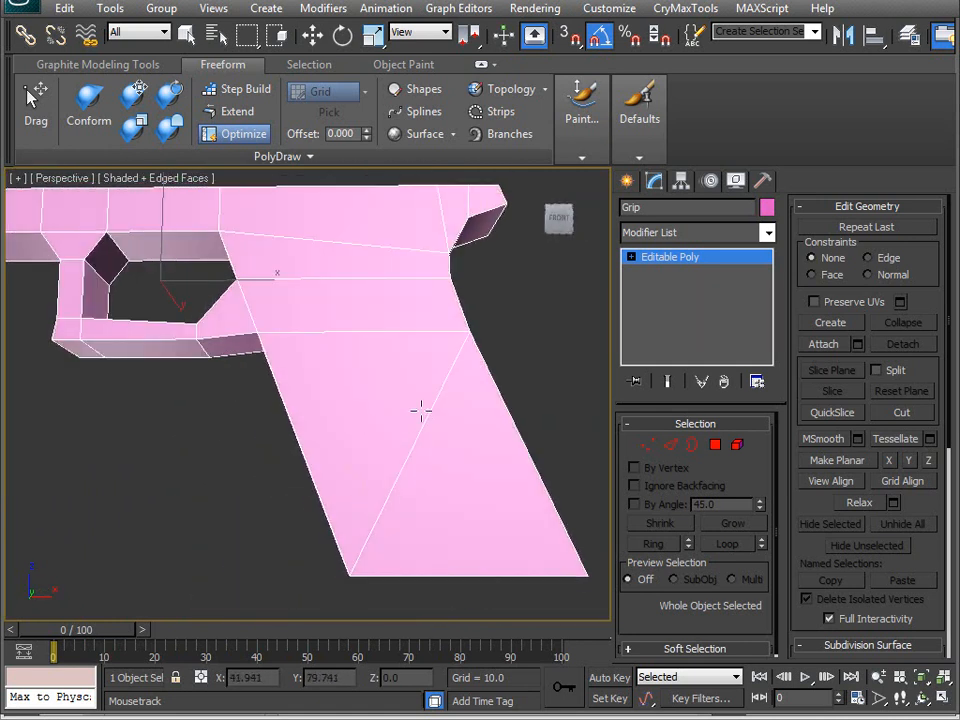
scroll(268, 392, up, 5)
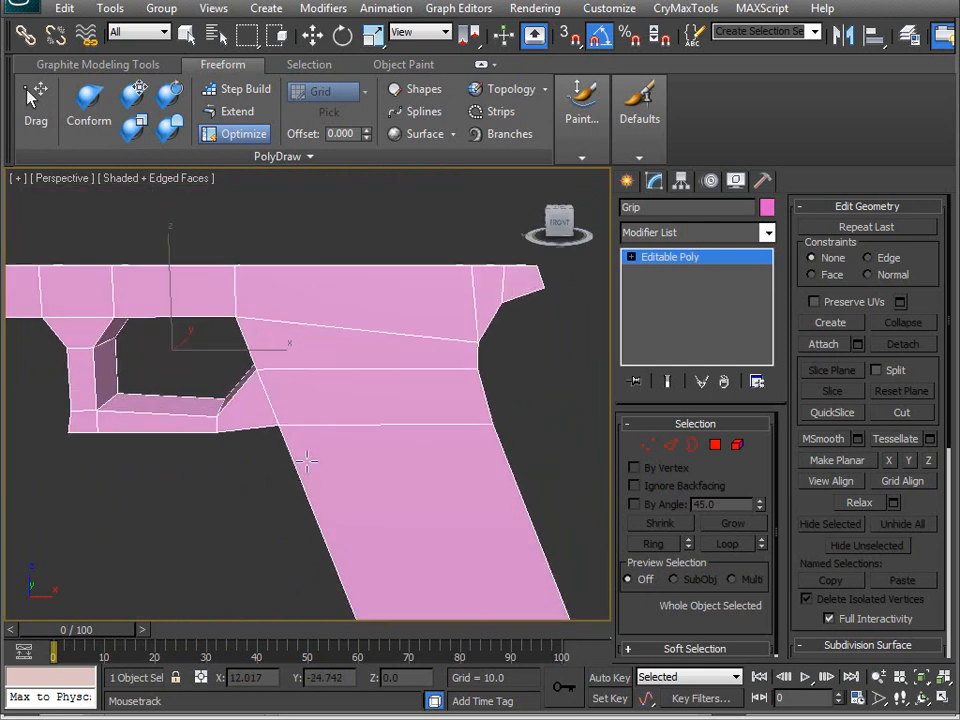
- Try collapsing the middle horizontal edge on the grip's side and editing the tang's new vertical edge, undoing both
alt+middle_drag(293, 360, 226, 380)
click(247, 379)
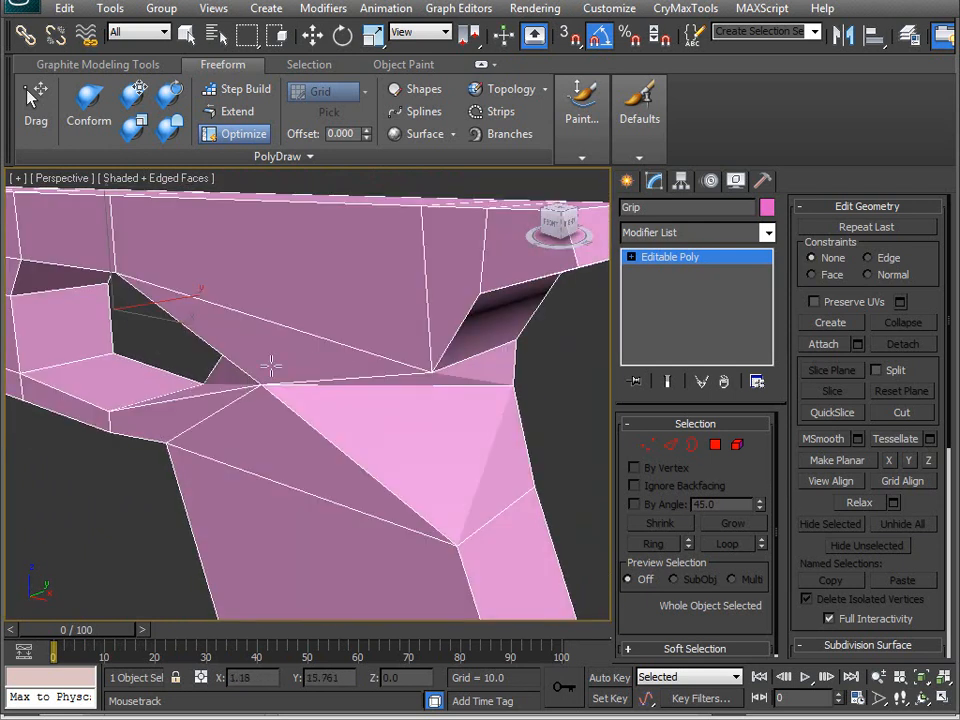
click(323, 348)
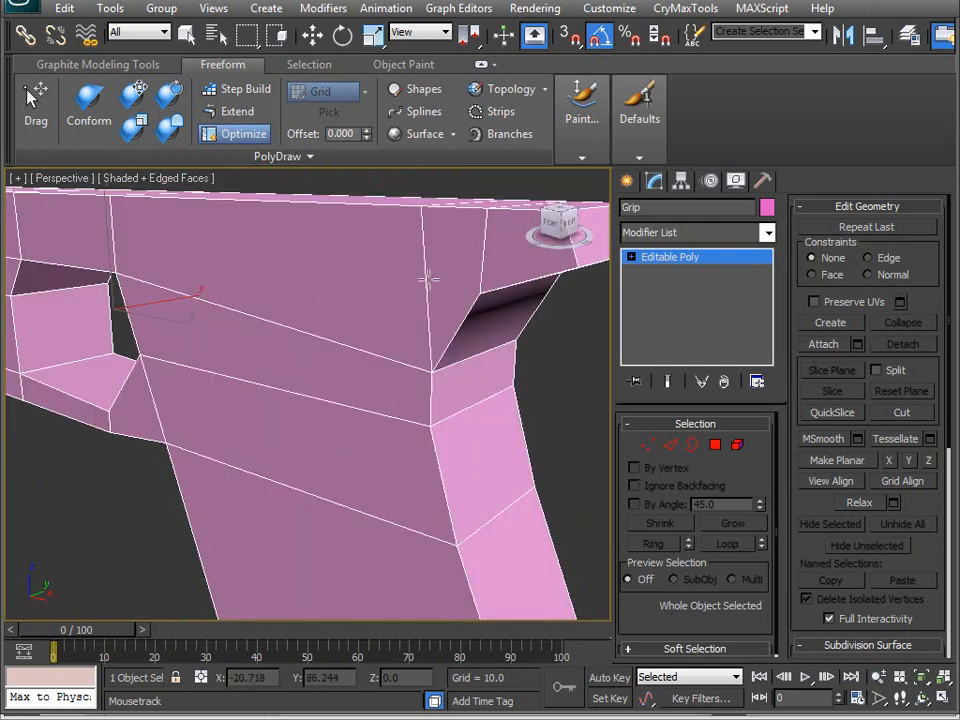
click(485, 243)
key(ctrl+z)
- Collapse the tang's short upper side edge into one corner vertex and try collapsing the grip's middle horizontal side edge
middle_drag(247, 354, 276, 470)
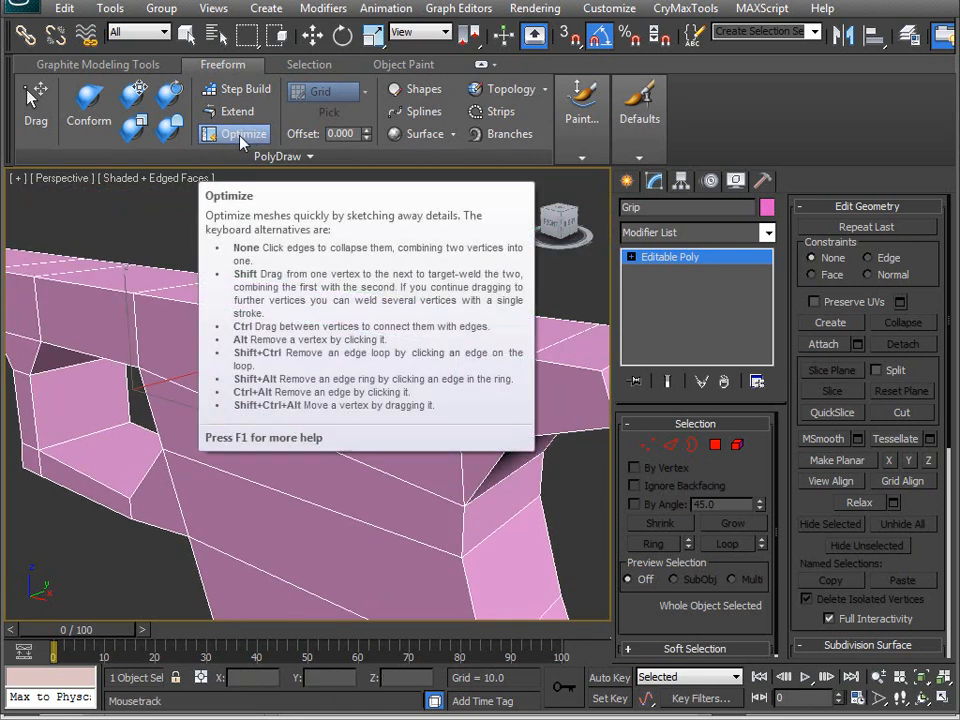
middle_drag(264, 381, 352, 366)
scroll(352, 366, down, 4)
alt+middle_drag(266, 384, 310, 345)
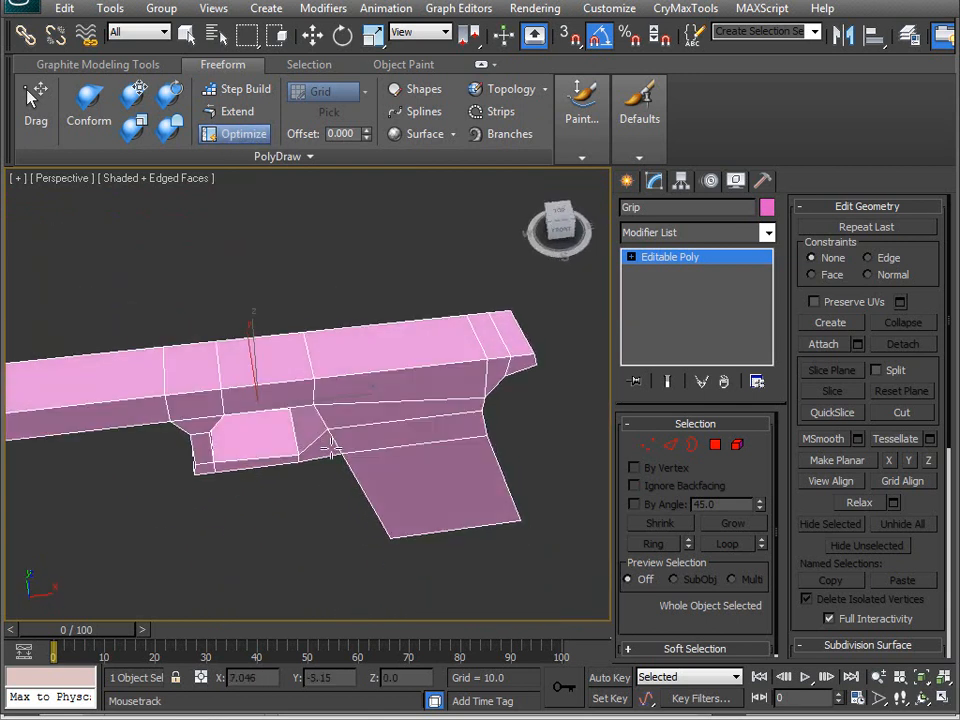
middle_drag(241, 249, 223, 339)
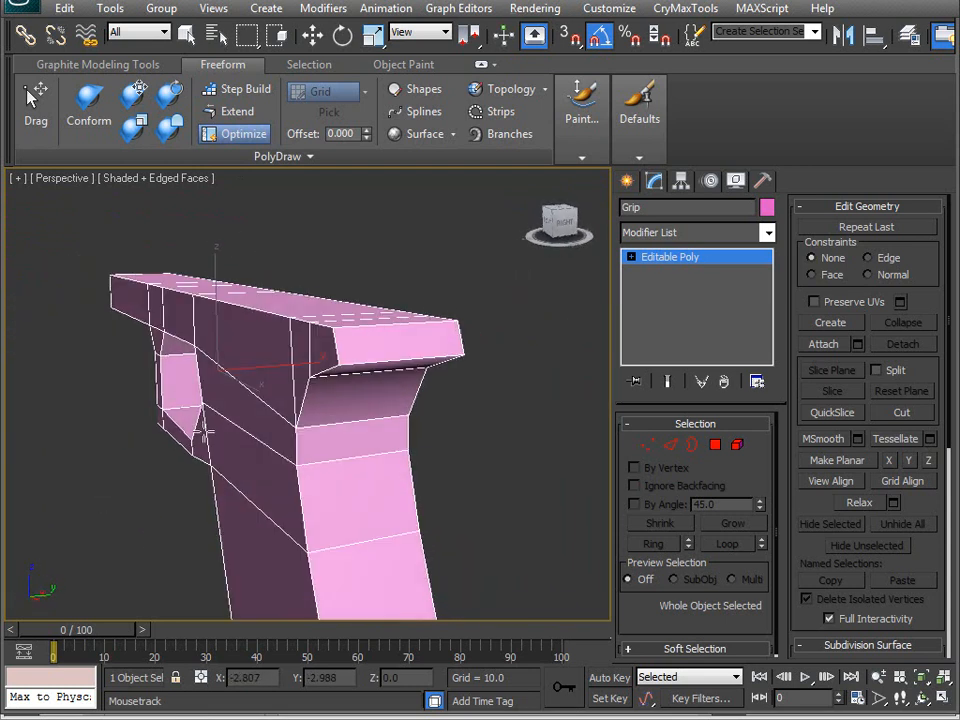
scroll(223, 339, up, 6)
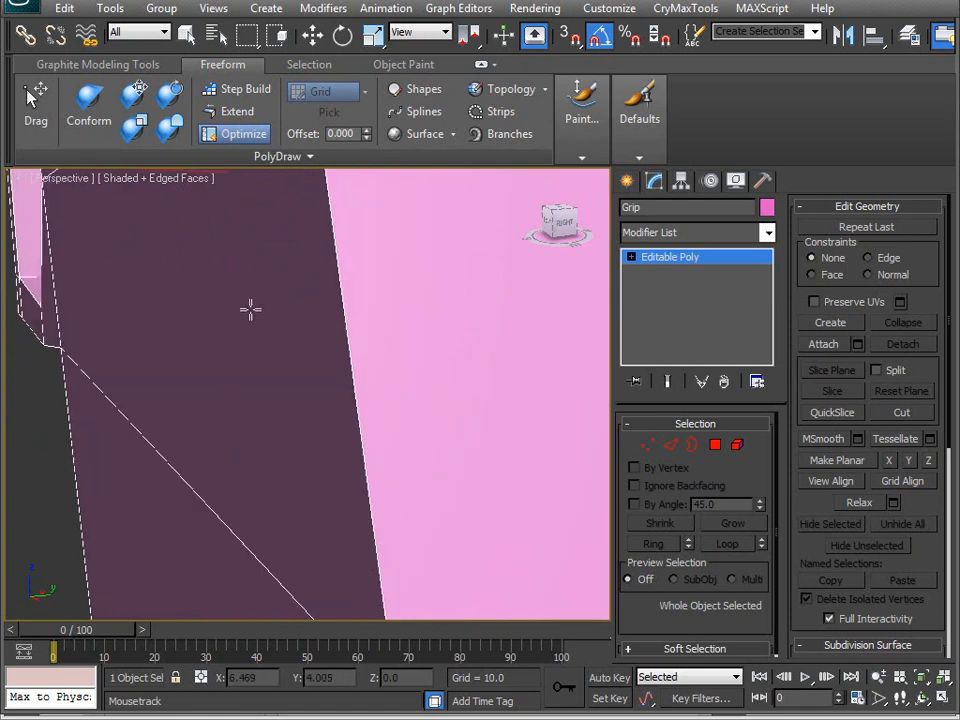
scroll(146, 437, down, 5)
alt+middle_drag(146, 437, 305, 348)
click(307, 347)
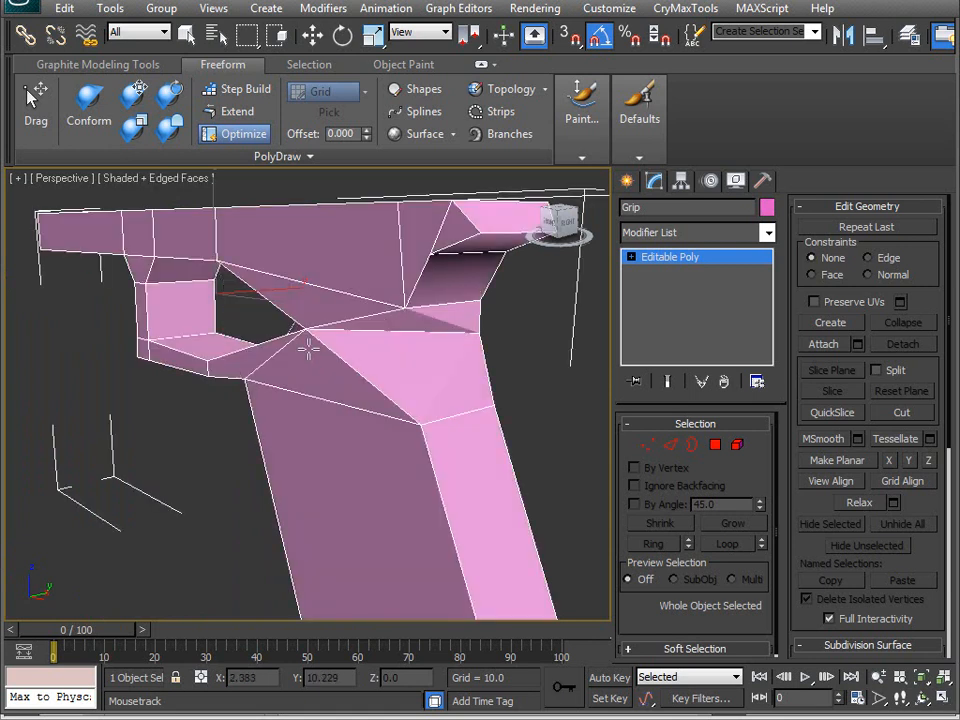
alt+middle_drag(374, 338, 38, 530)
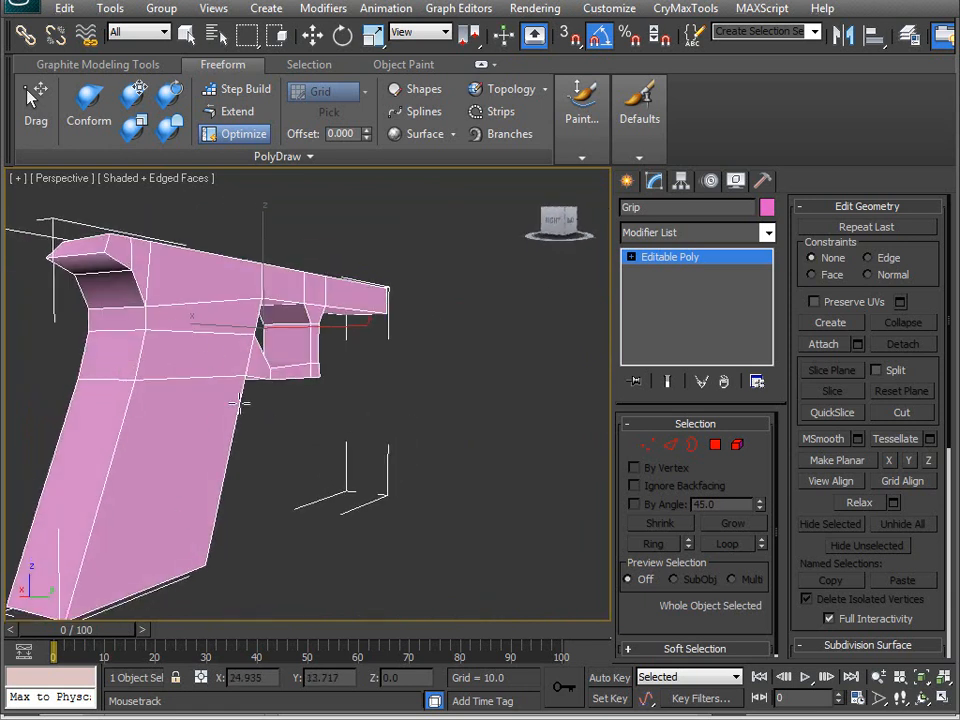
- Hide the selection brackets and try welding the vertices along the Grip's upper side edge back toward the tang, then undo the welds
alt+middle_drag(143, 451, 233, 497)
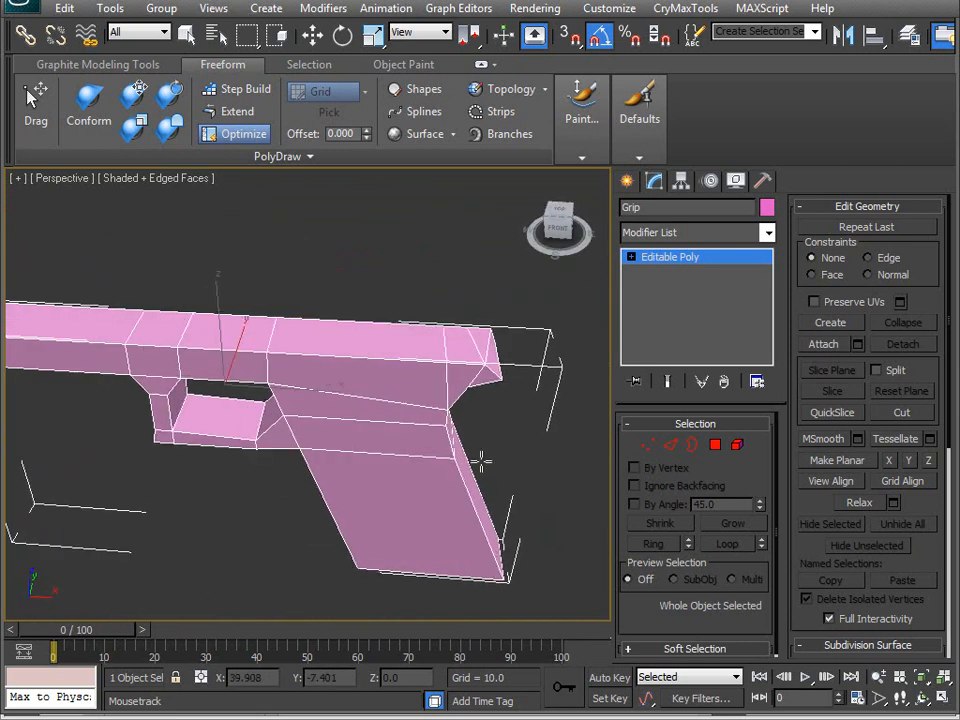
key(j)
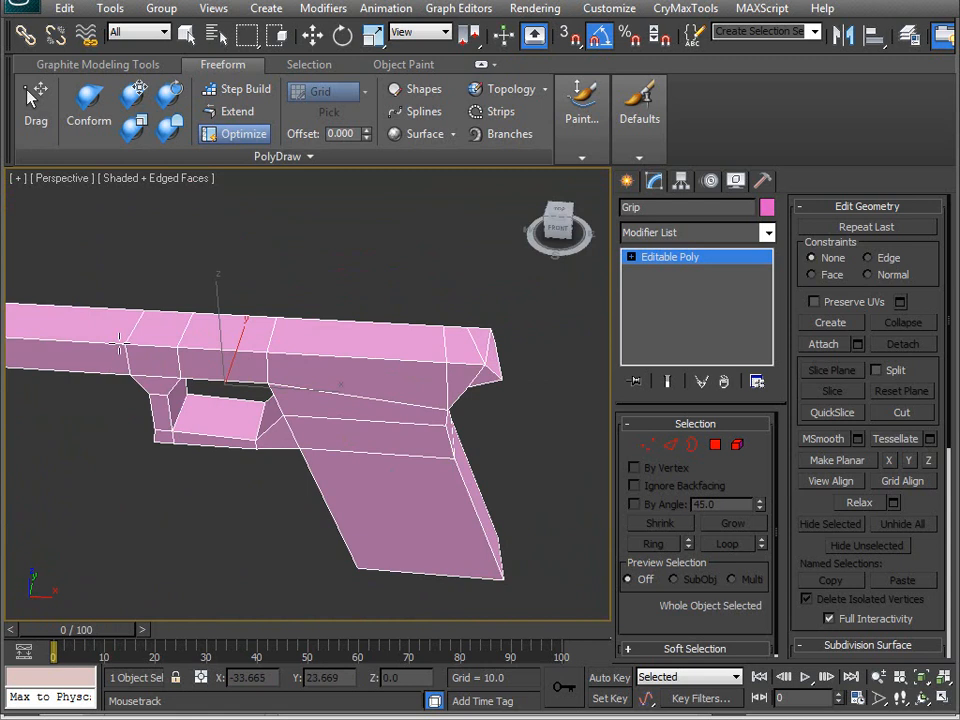
drag(150, 343, 268, 350)
drag(418, 350, 474, 355)
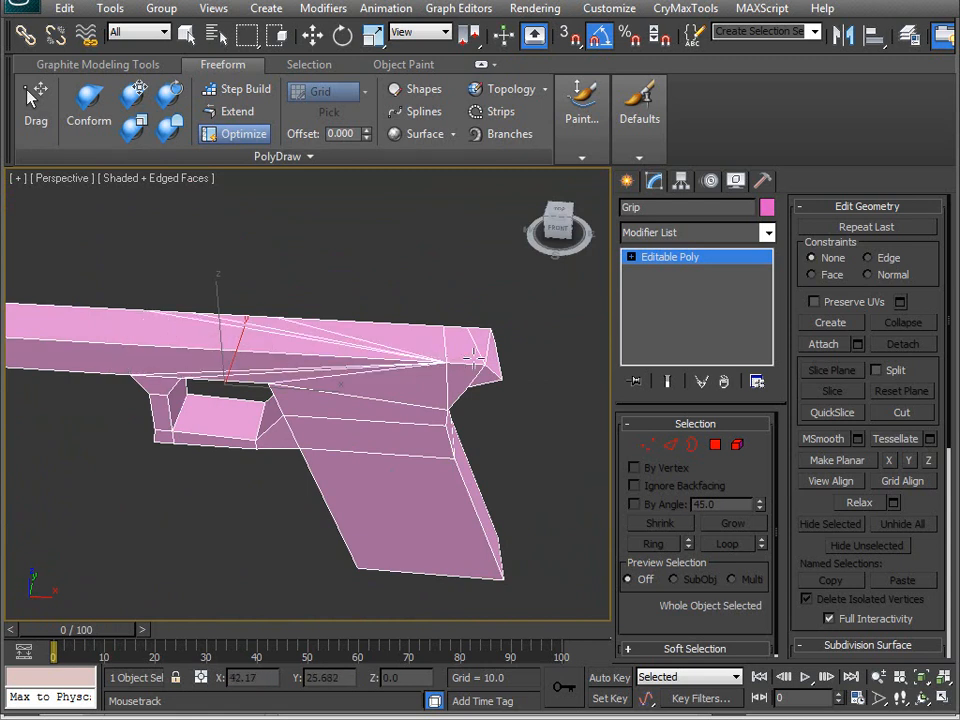
key(ctrl+z)
key(ctrl+z)
- Exit the Optimize tool on the Grip and return to moving objects
alt+middle_drag(178, 363, 268, 420)
scroll(260, 436, up, 4)
scroll(356, 490, up, 3)
scroll(356, 490, down, 3)
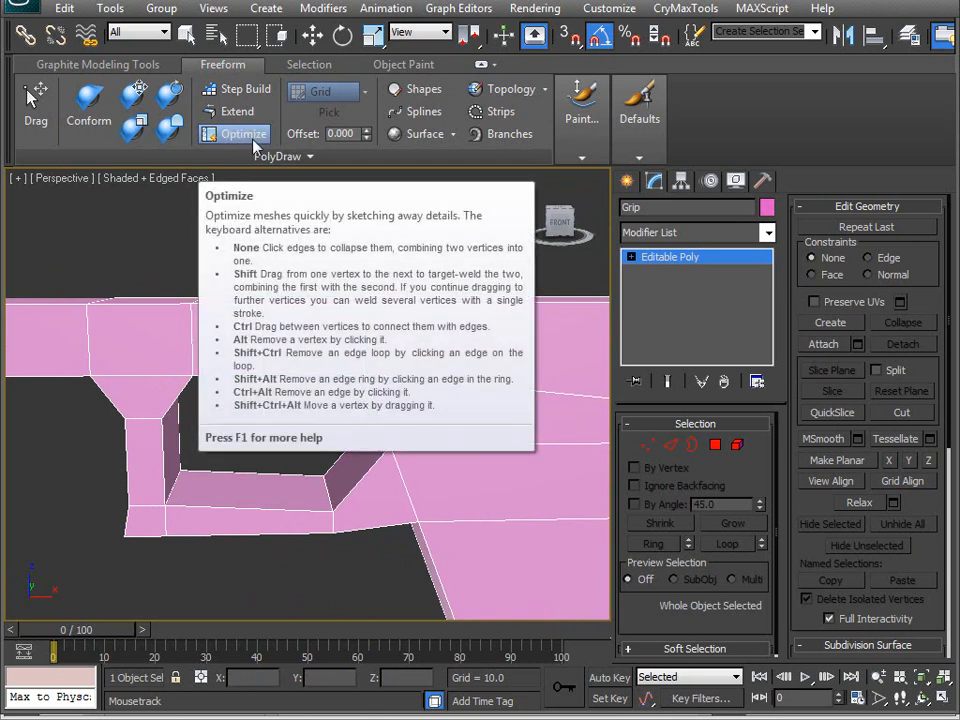
click(237, 134)
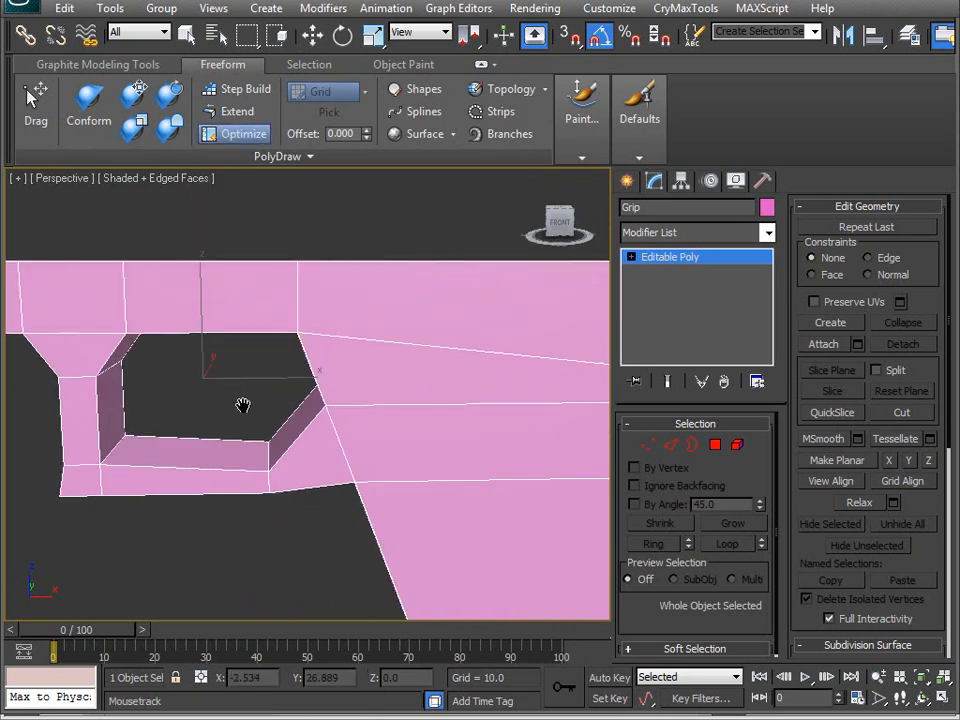
right_click(415, 331)
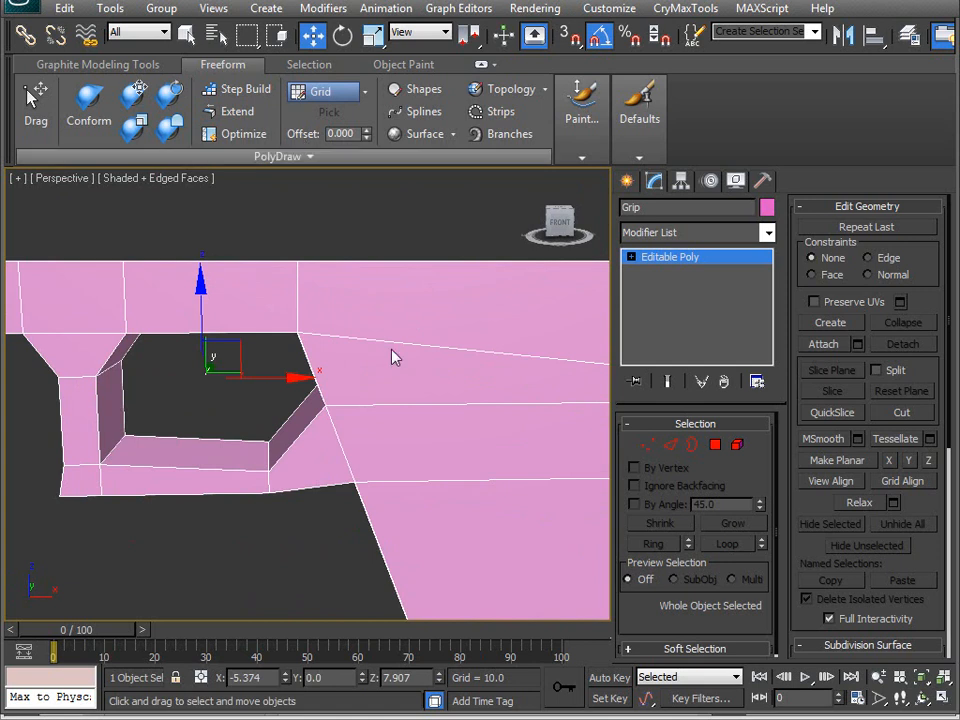
scroll(306, 379, down, 2)
- Restart Optimize and switch it off again, dismissing the MAXScript error dialog
click(237, 134)
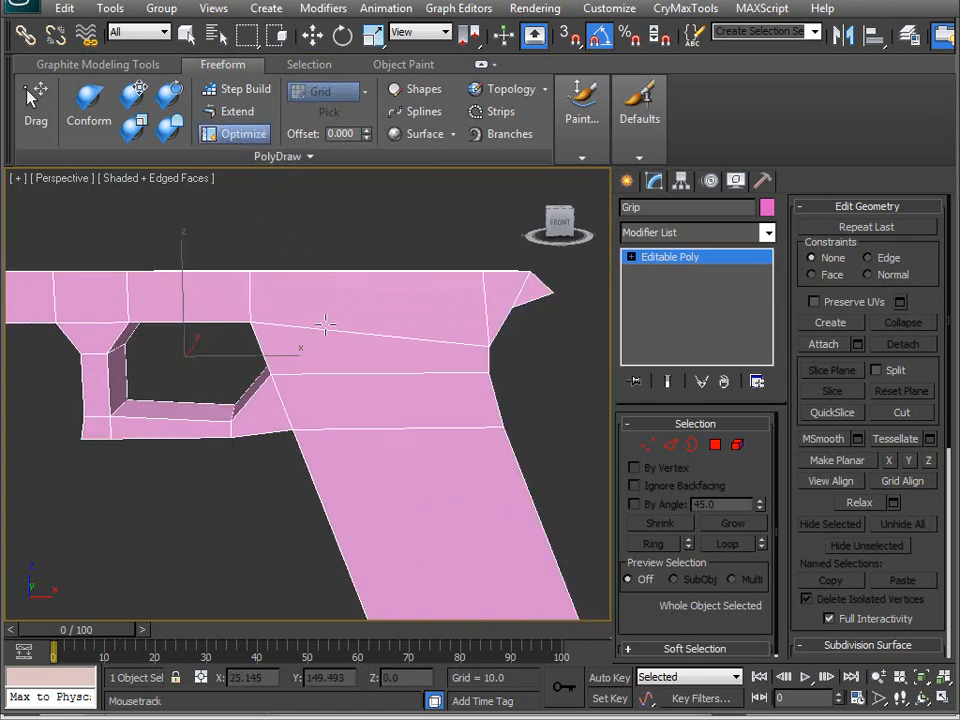
right_click(297, 310)
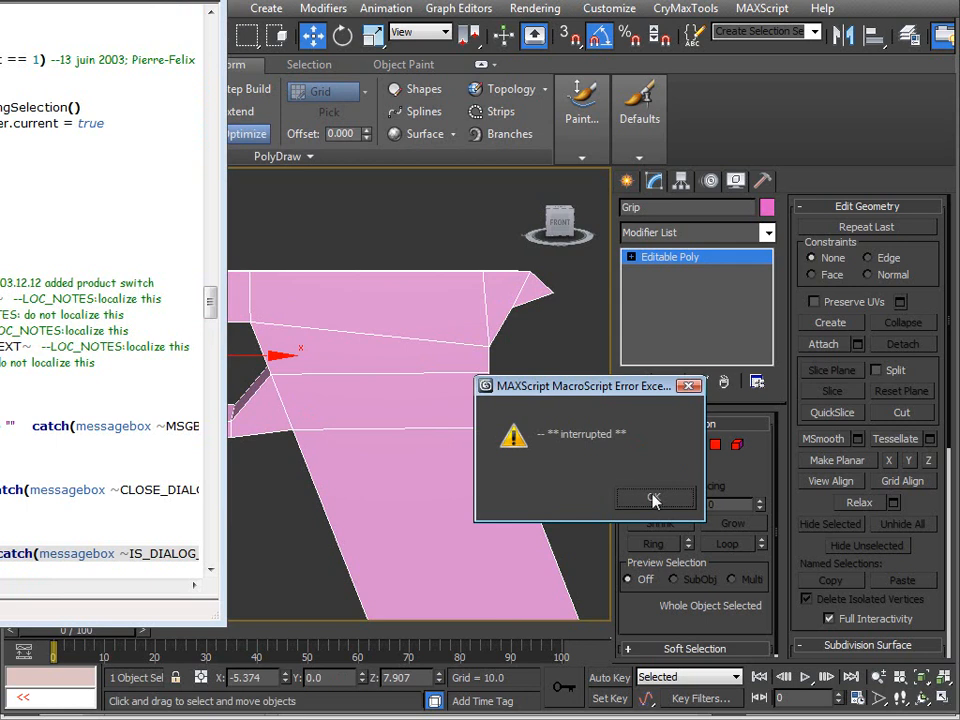
click(654, 500)
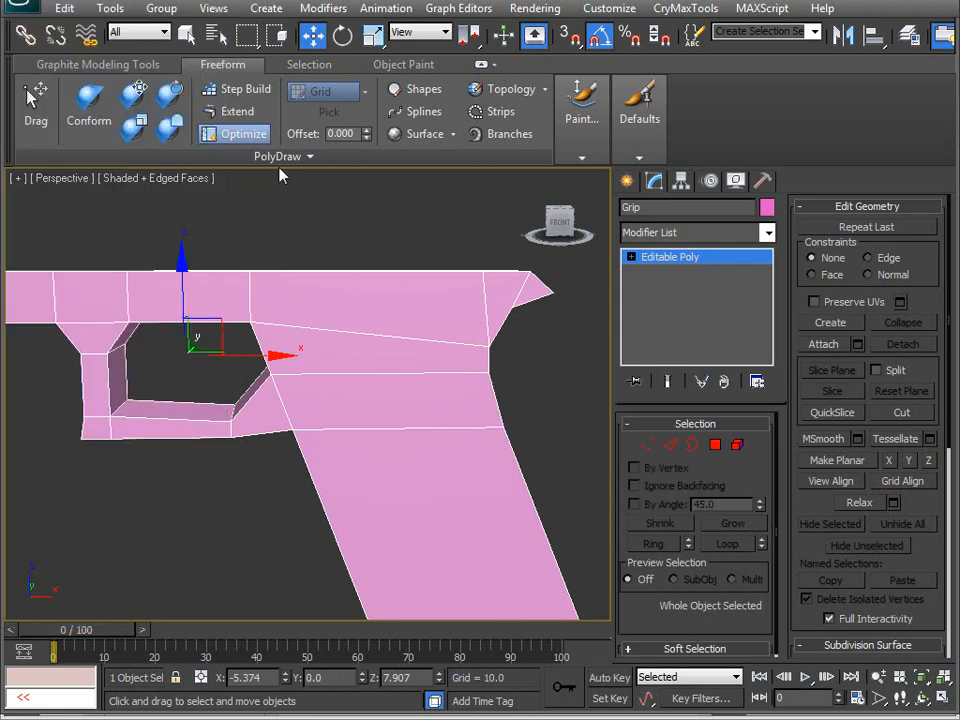
middle_drag(304, 343, 290, 395)
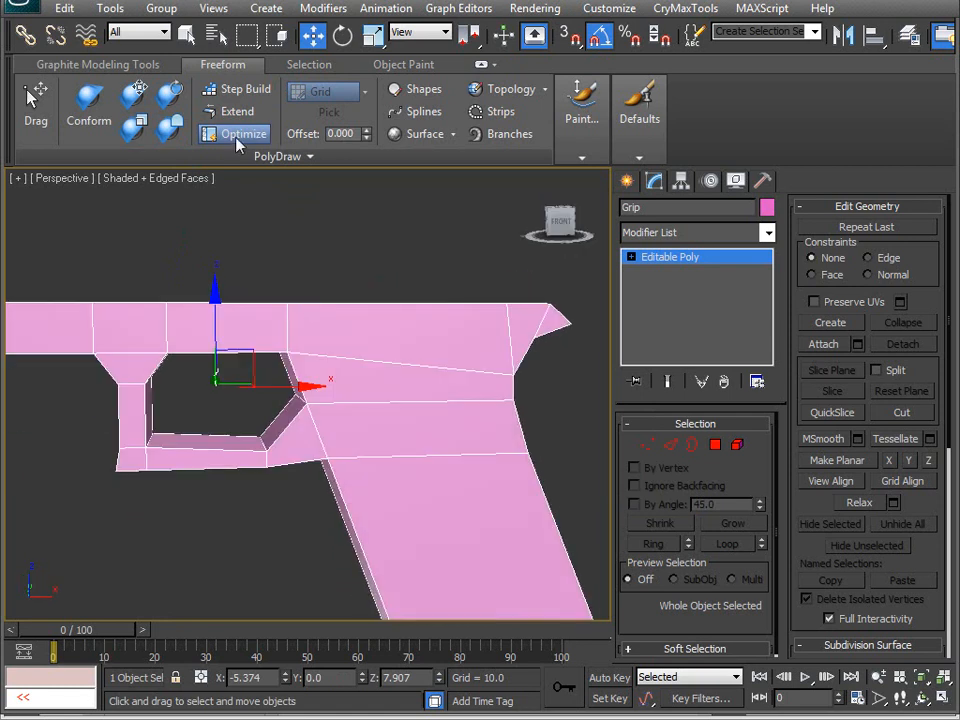
right_click(381, 305)
click(168, 244)
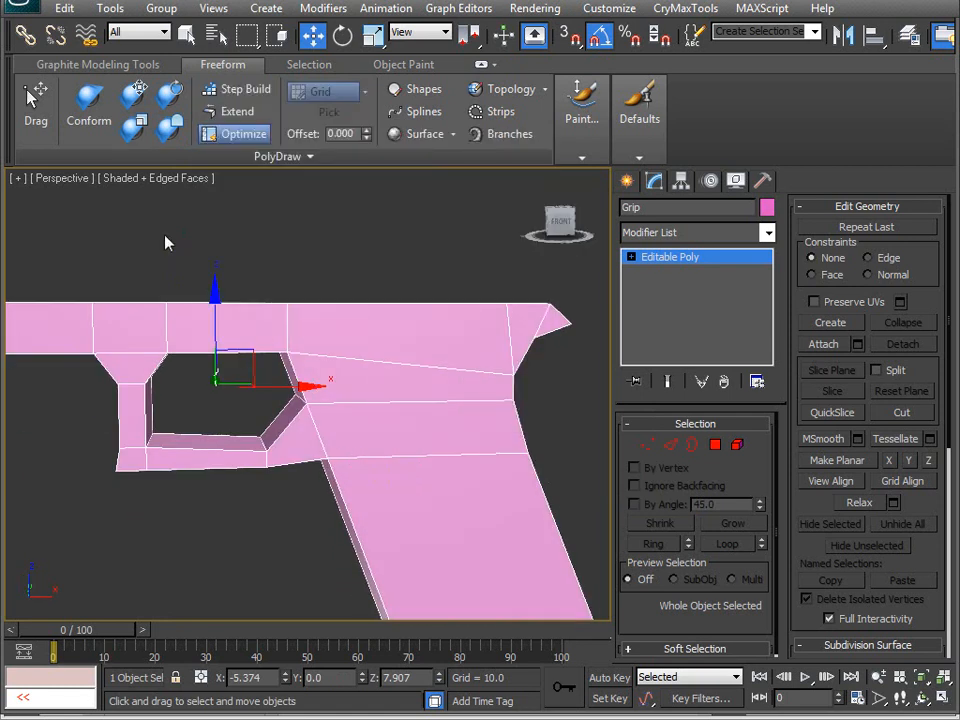
click(249, 141)
alt+middle_drag(302, 413, 546, 386)
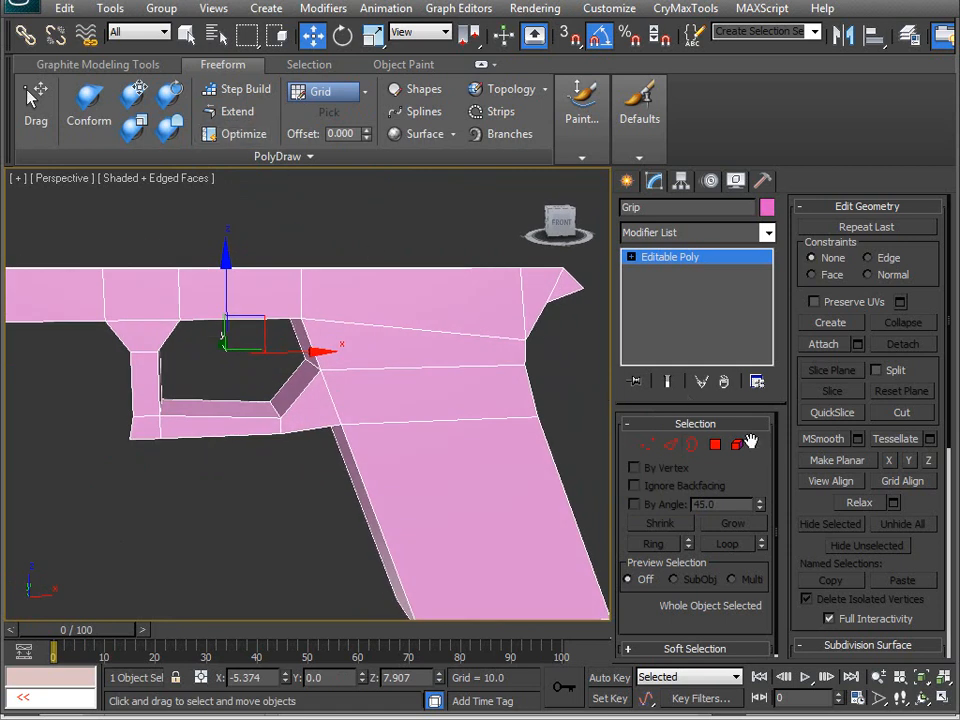
- Try to optimize the Grip's middle and upper side edges and return to the Move tool
click(670, 445)
click(420, 366)
click(234, 133)
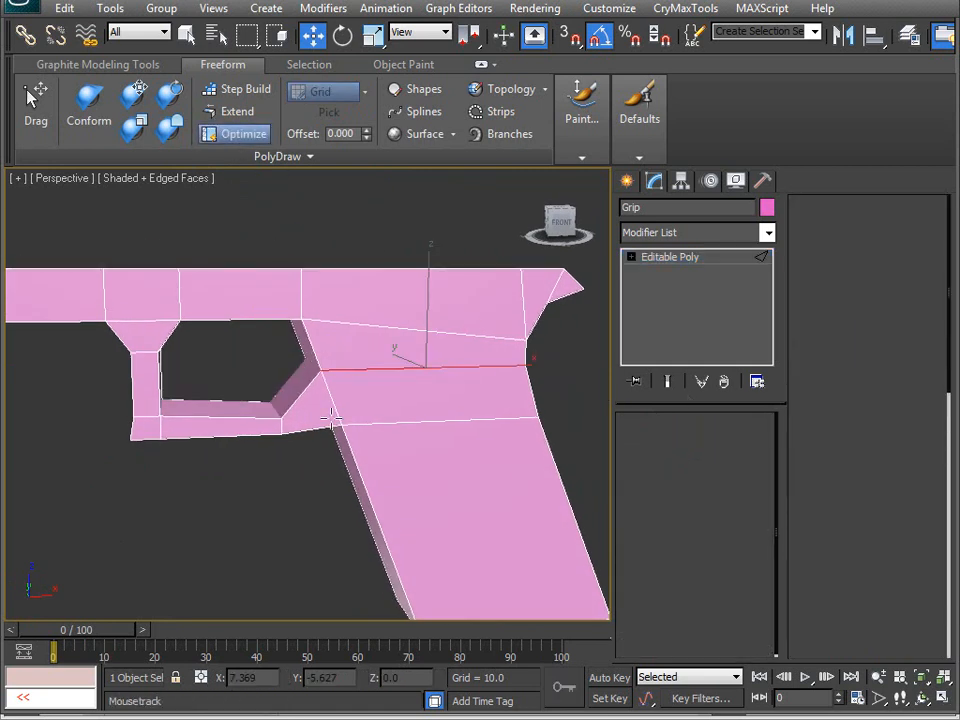
ctrl+click(308, 317)
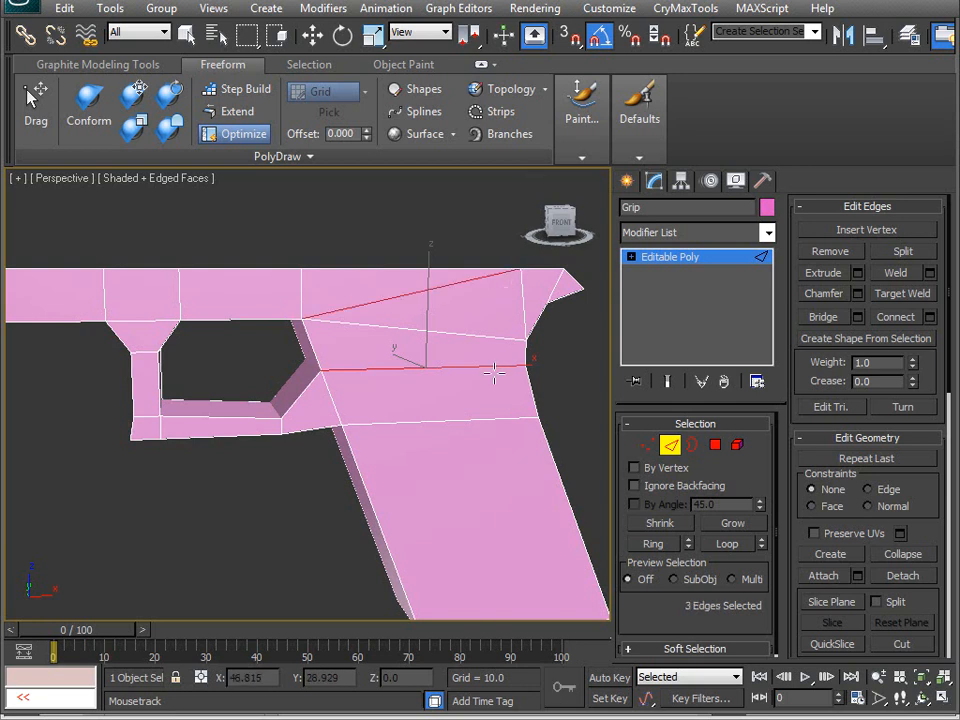
alt+middle_drag(364, 428, 252, 426)
click(414, 371)
alt+middle_drag(414, 371, 338, 428)
alt+middle_drag(408, 428, 368, 458)
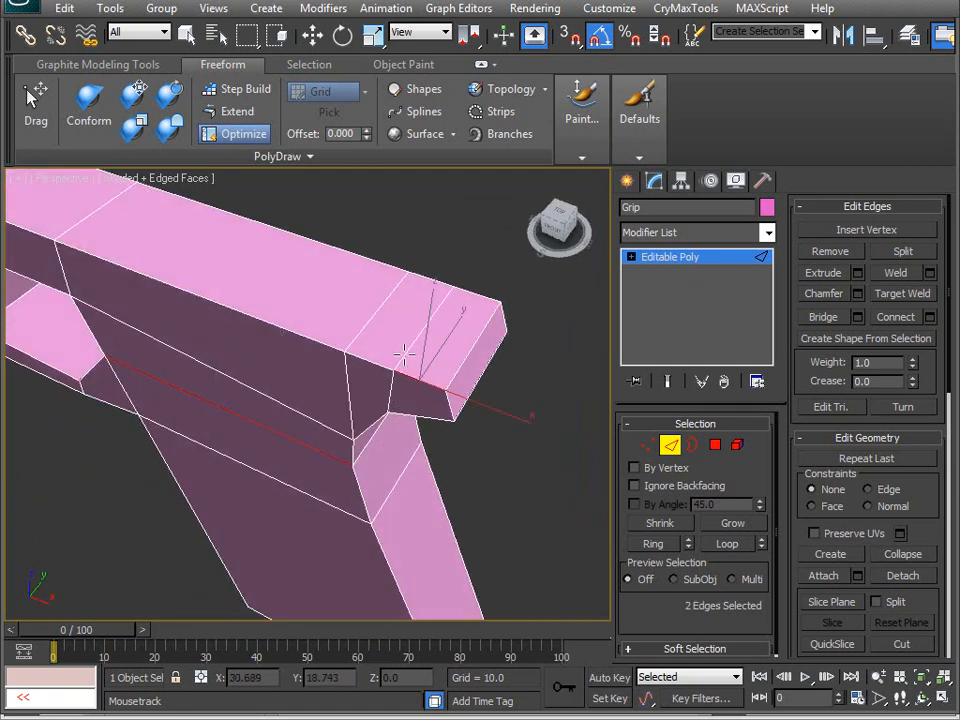
alt+middle_drag(396, 366, 334, 414)
key(w)
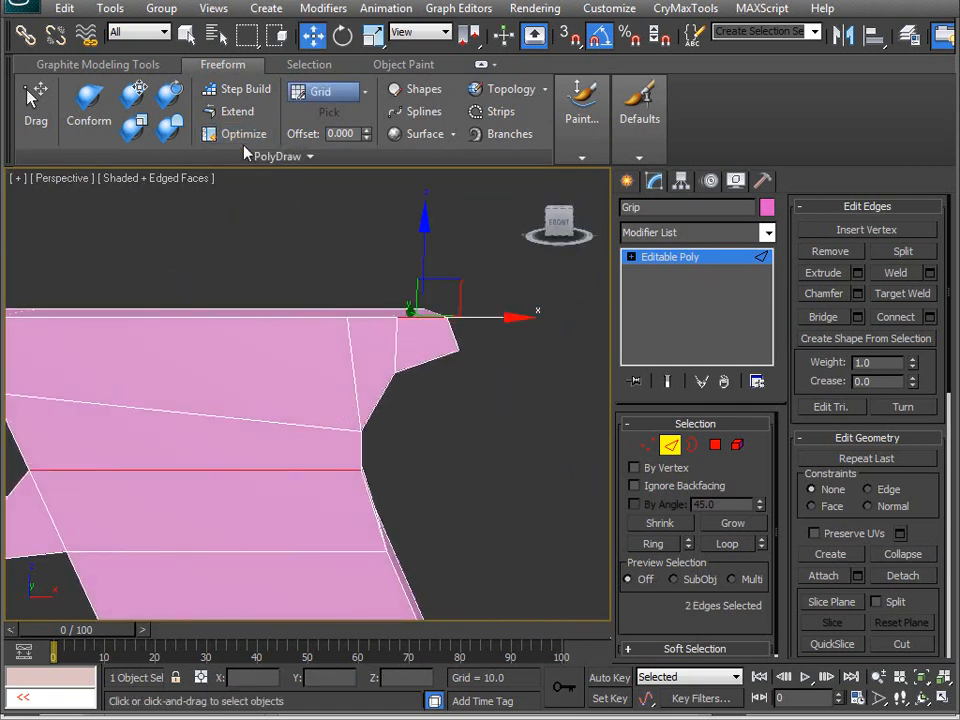
- Unhide all objects and switch to the front view to show the Grip over the reference image
scroll(253, 450, down, 5)
right_click(447, 418)
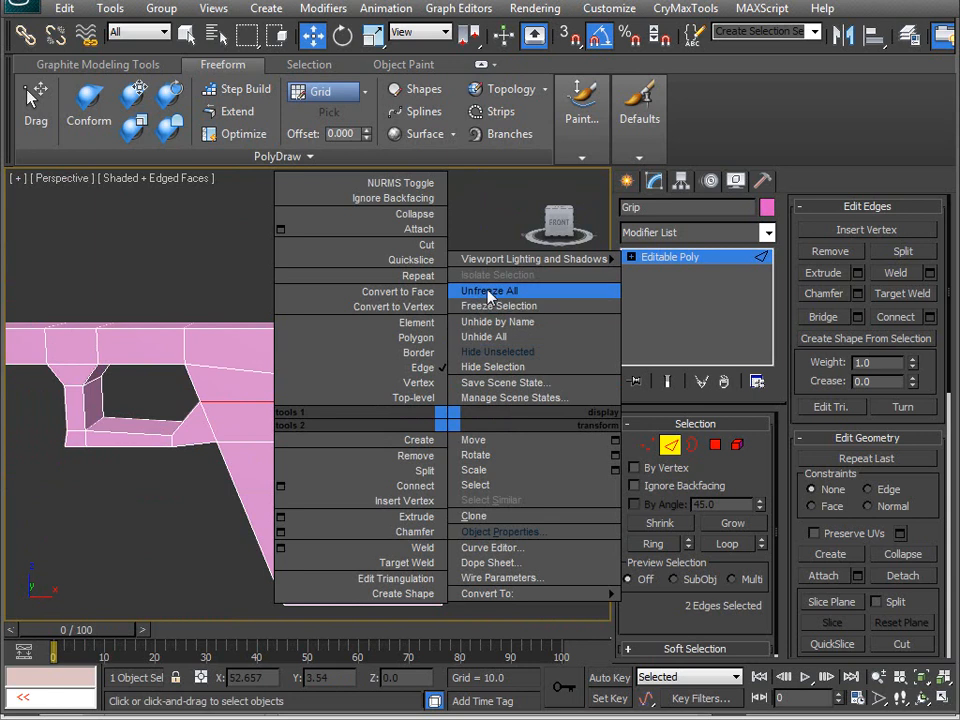
alt+middle_drag(499, 326, 343, 358)
key(v)
key(f)
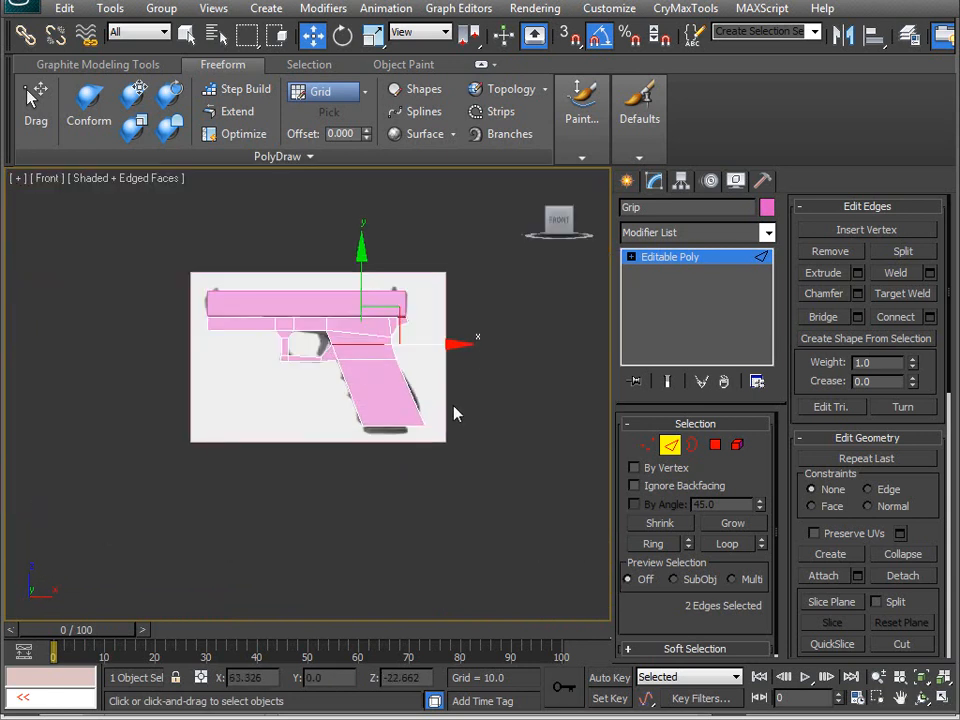
- Connect the front and back edges of the Grip's lower section with one horizontal edge loop at mid-height
scroll(300, 399, up, 5)
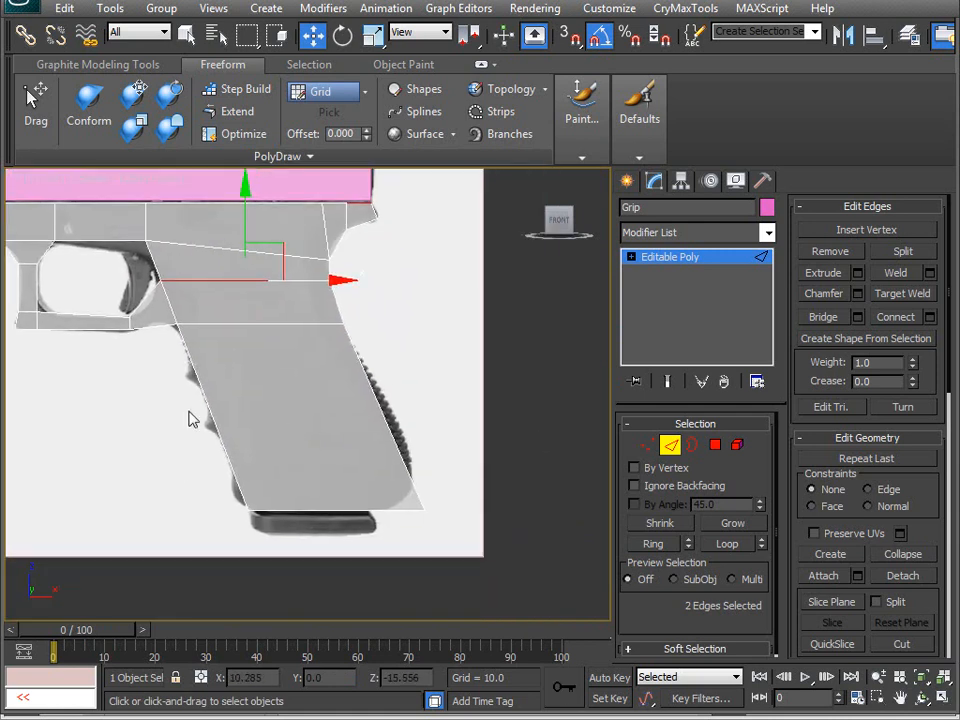
drag(155, 405, 461, 450)
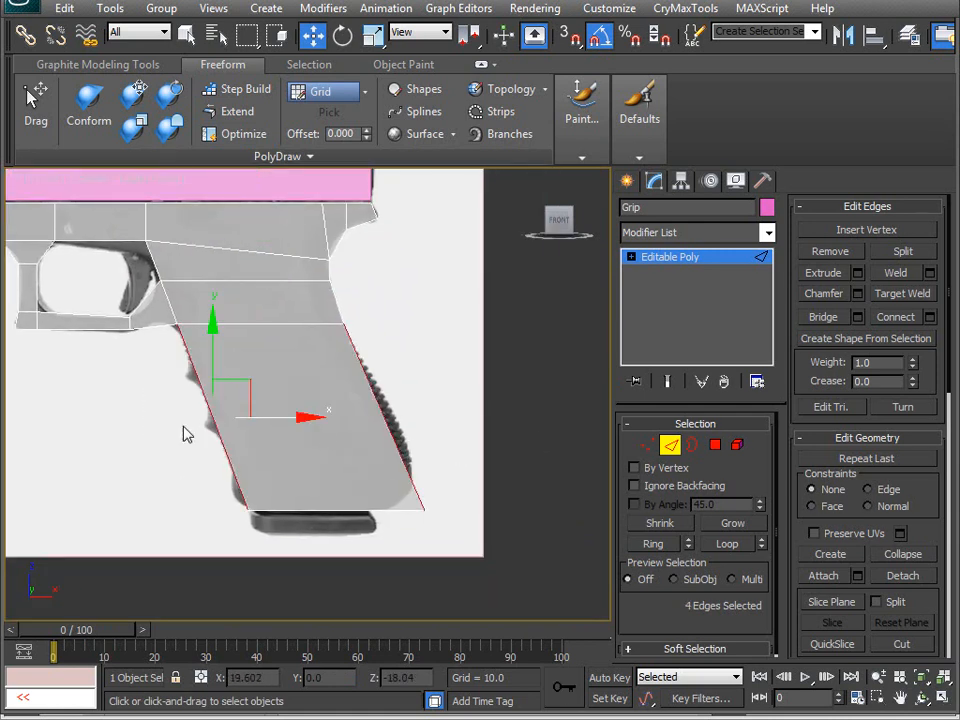
click(897, 318)
- Move the new loop's rear vertices outward to match the backstrap in the reference image
scroll(231, 446, up, 4)
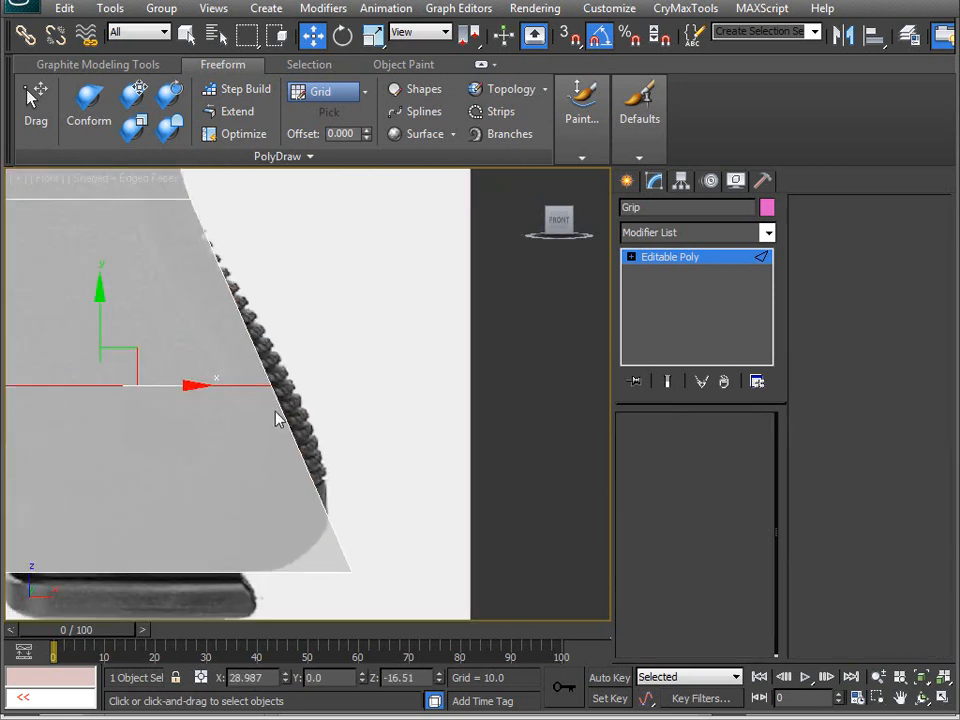
drag(318, 363, 210, 442)
drag(340, 389, 364, 391)
middle_drag(325, 507, 421, 379)
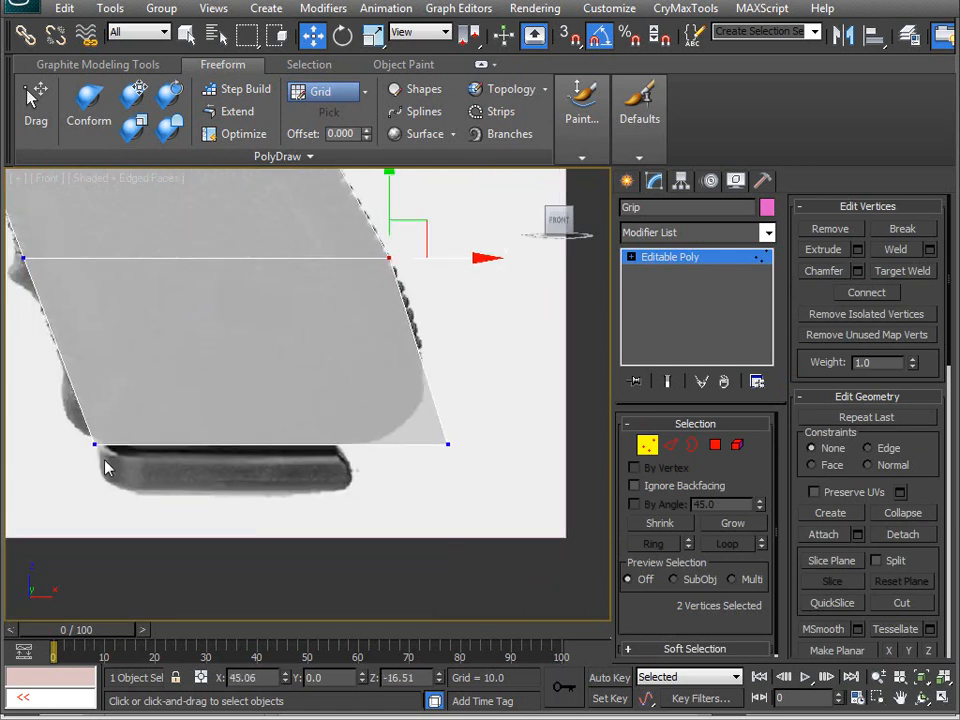
- Move the new loop's front vertices slightly to follow the front strap in the reference image
drag(99, 449, 101, 452)
scroll(242, 516, down, 5)
middle_drag(184, 401, 232, 452)
scroll(192, 460, up, 6)
drag(214, 392, 96, 516)
drag(281, 456, 276, 456)
scroll(250, 505, down, 4)
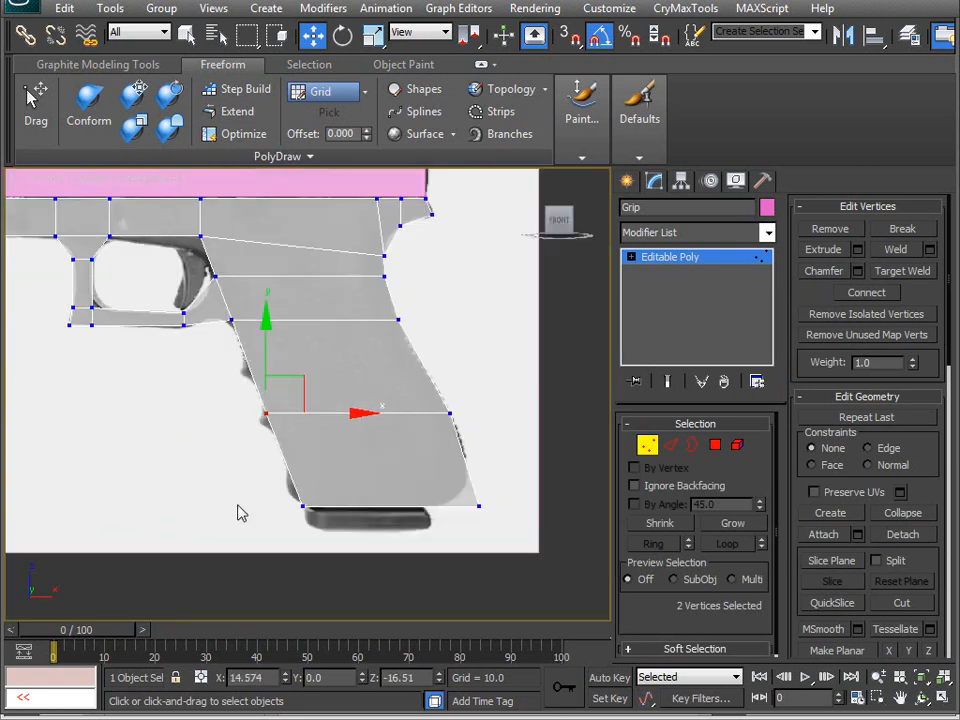
- Examine the Grip's outline against the reference and select the vertices at its bottom rear corner
middle_drag(183, 415, 339, 491)
middle_drag(234, 416, 371, 433)
middle_drag(388, 357, 107, 392)
middle_drag(324, 495, 283, 350)
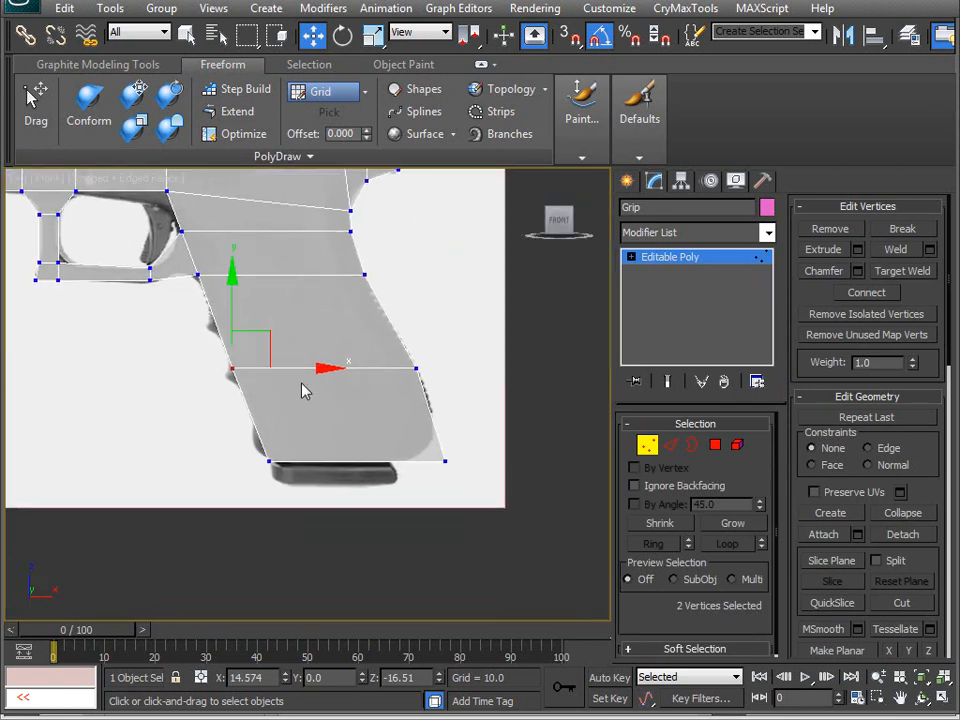
scroll(309, 393, up, 4)
middle_drag(369, 471, 236, 422)
click(419, 464)
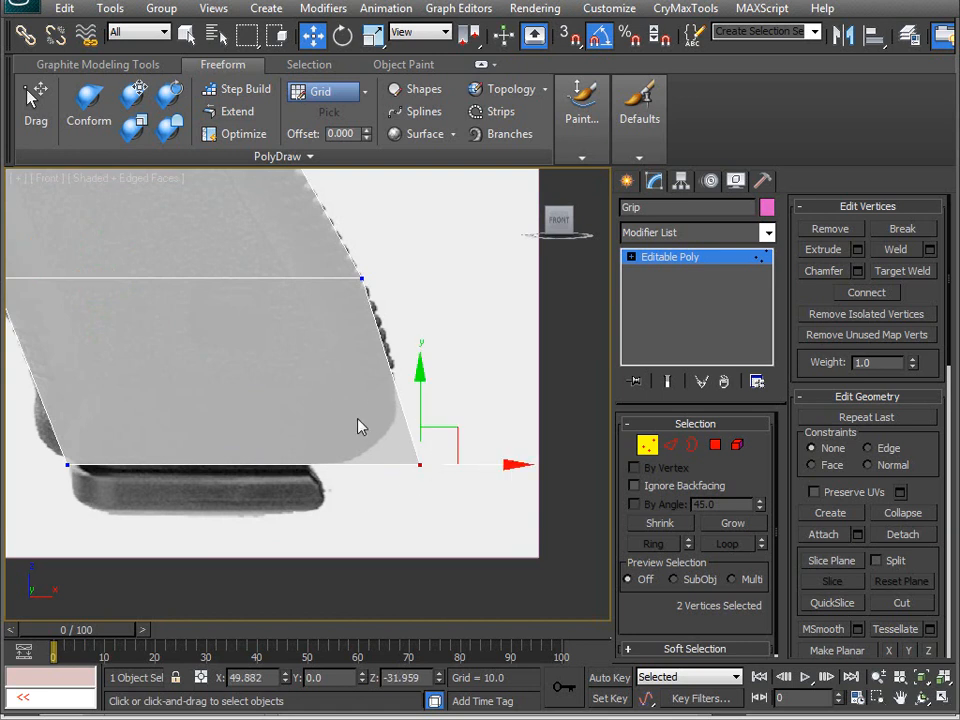
- Start a chamfer on the Grip's bottom rear edge with an amount of 6.146, undoing a stray chamfer
key(p)
mouse_move(377, 444)
alt+middle_down()
mouse_move(248, 449)
mouse_move(259, 375)
mouse_move(249, 384)
mouse_move(268, 386)
mouse_move(320, 252)
alt+middle_up()
key(2)
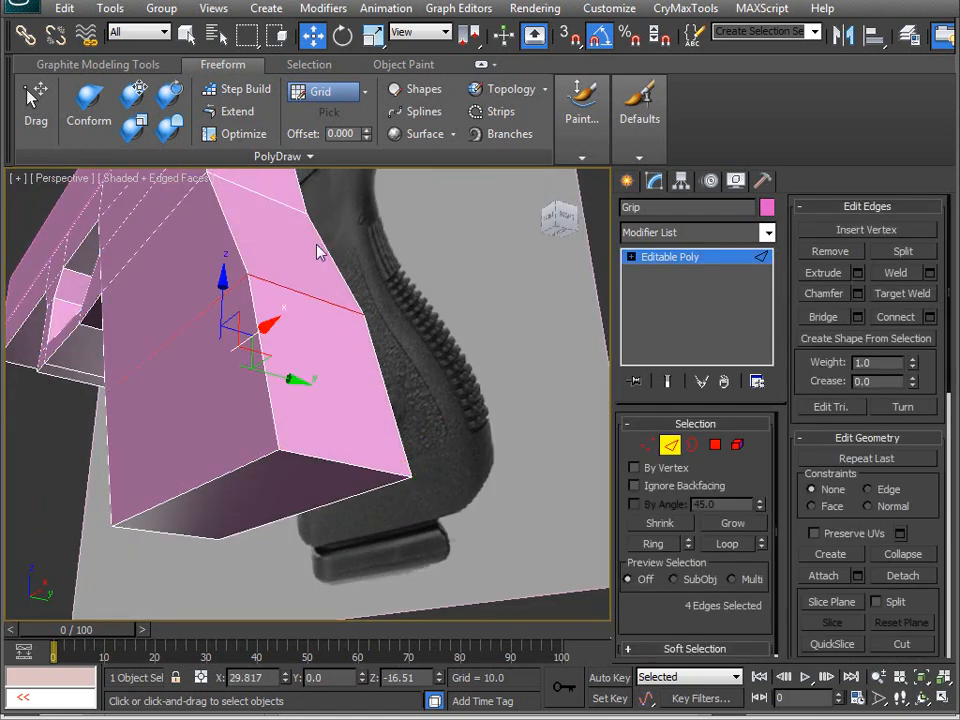
click(339, 460)
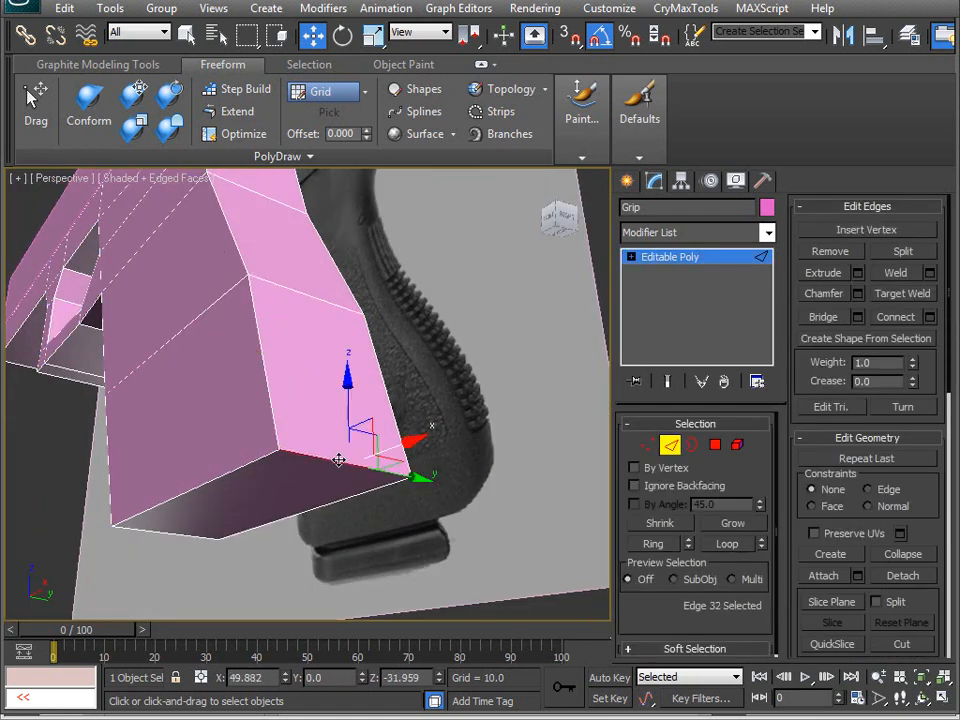
click(857, 294)
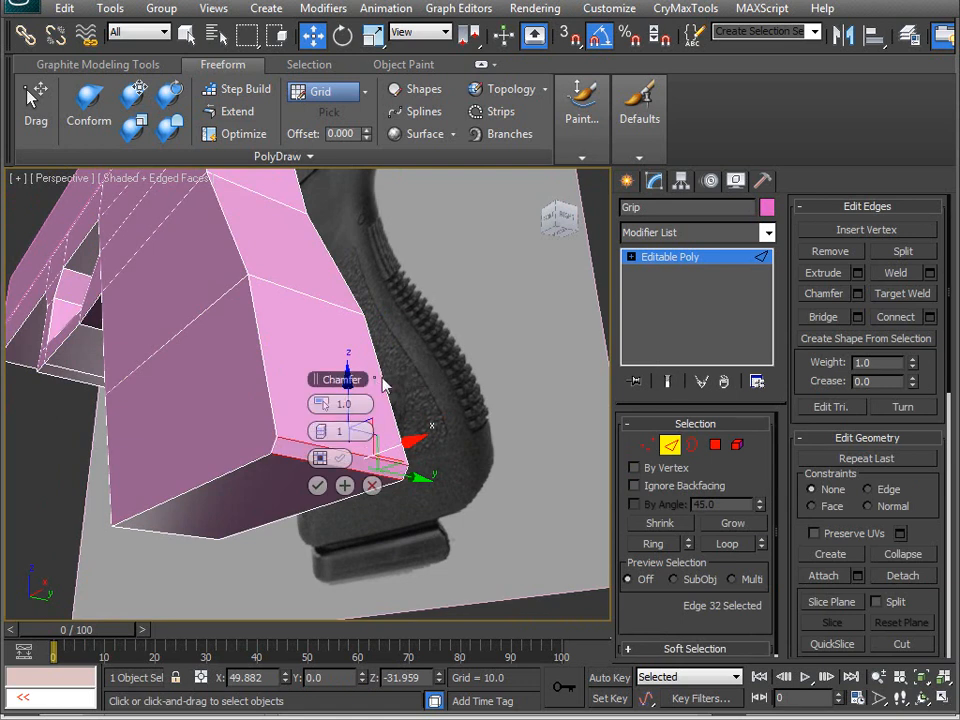
click(356, 386)
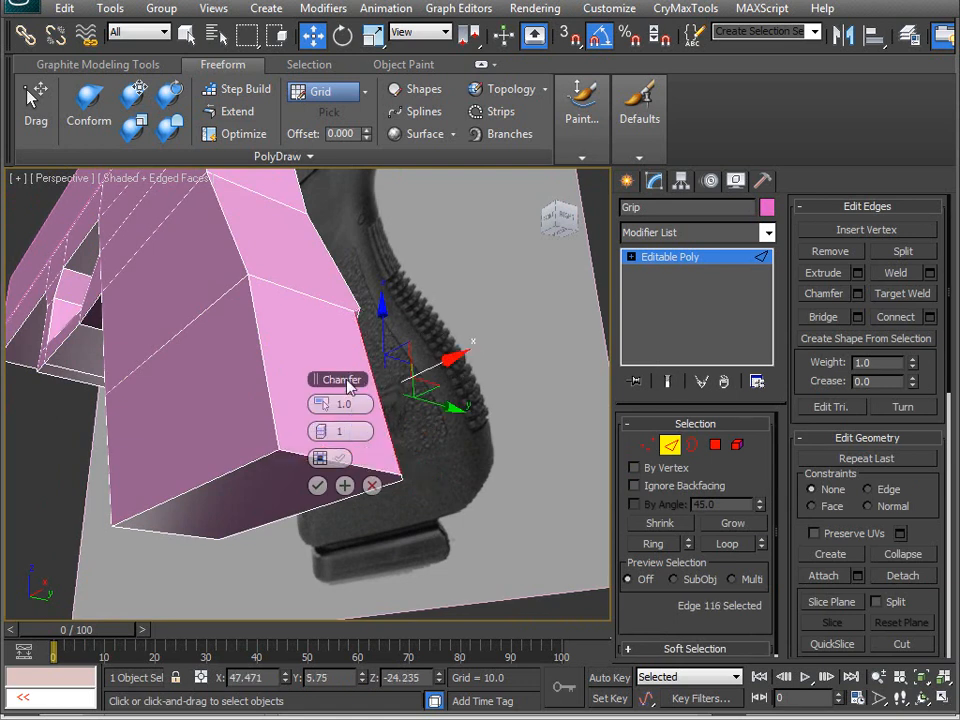
key(ctrl+z)
drag(360, 384, 481, 306)
- Set the bottom rear edge's chamfer to 3 segments and apply it
click(482, 301)
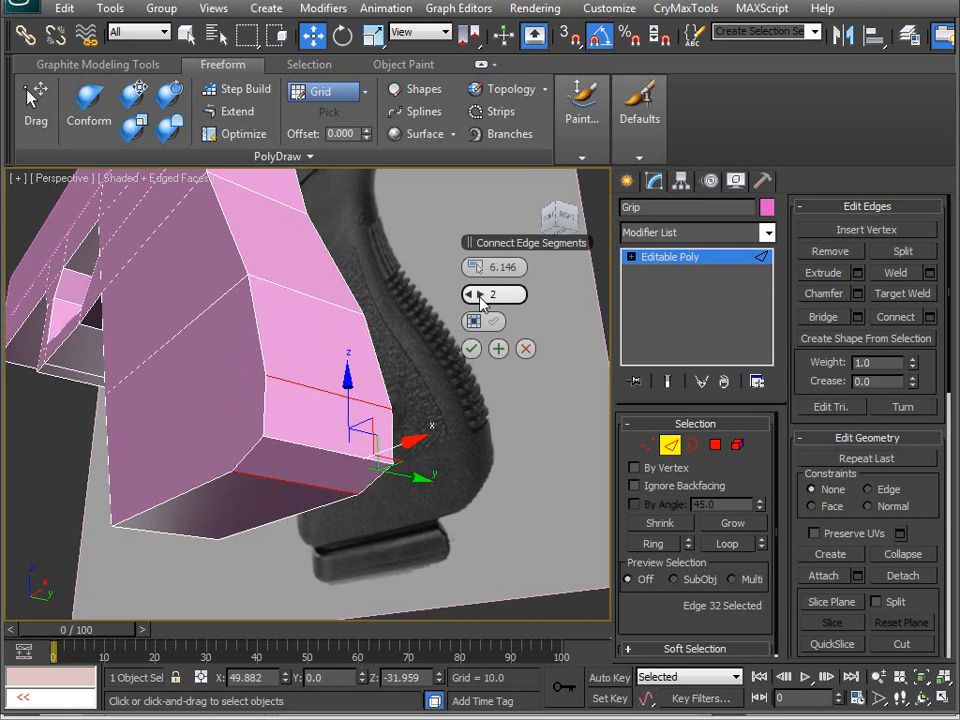
click(482, 301)
drag(481, 295, 540, 300)
alt+middle_drag(247, 390, 60, 430)
drag(474, 303, 337, 294)
drag(478, 294, 488, 296)
alt+middle_drag(443, 343, 350, 292)
click(480, 296)
click(470, 296)
alt+middle_drag(306, 356, 250, 370)
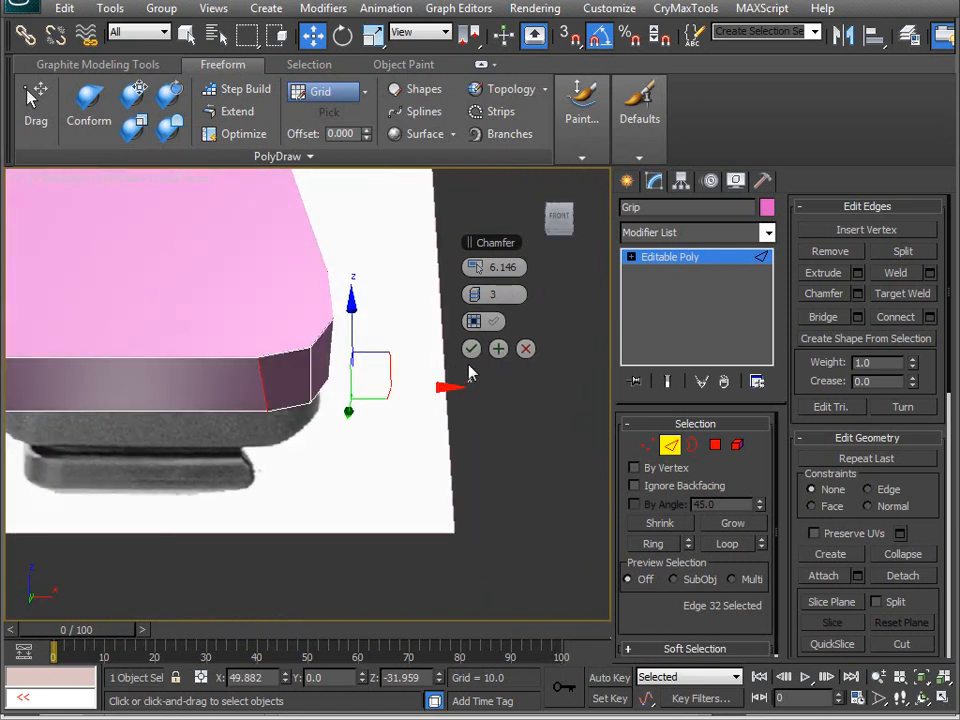
click(471, 349)
- In the front view, move the lower chamfer vertices of the bottom rear corner onto the rounded reference outline
key(v)
key(f)
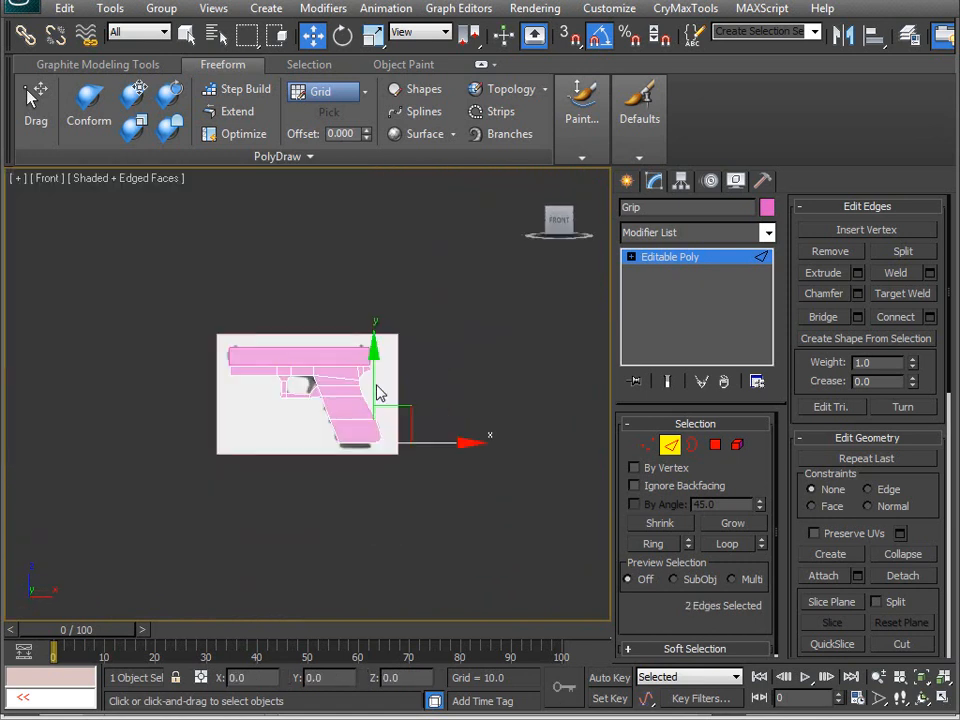
key(z)
middle_drag(373, 384, 372, 372)
scroll(340, 402, down, 5)
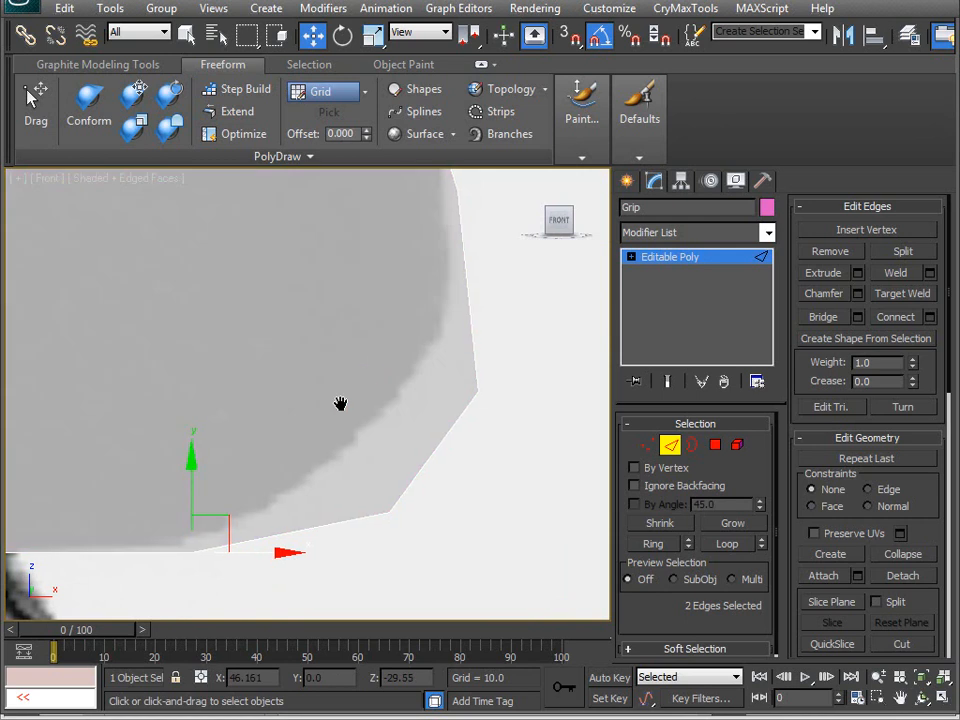
key(1)
drag(248, 458, 402, 322)
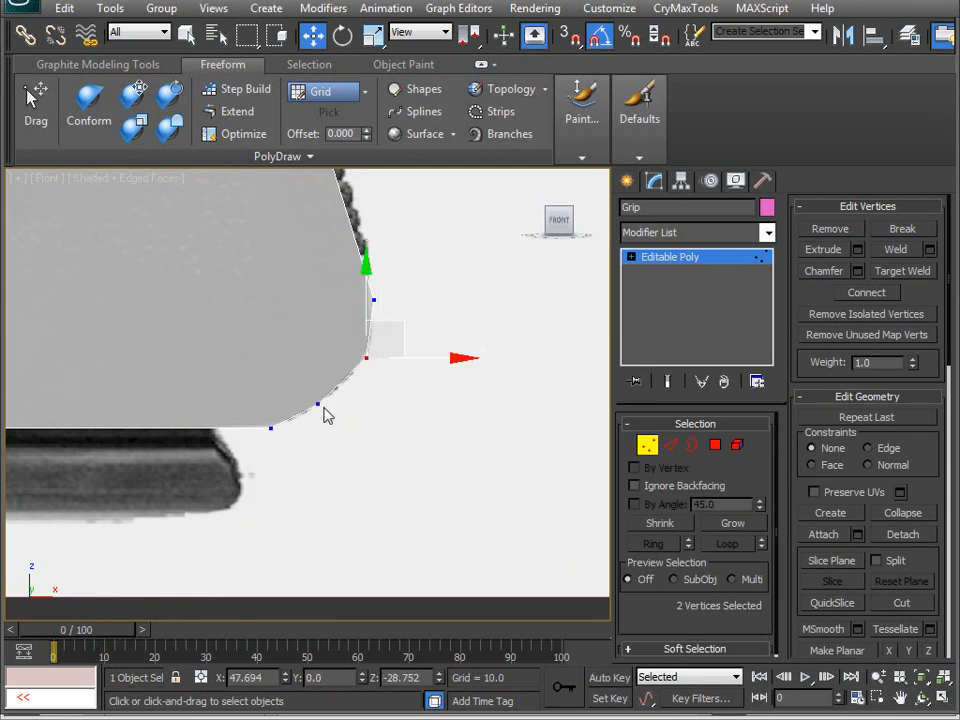
click(320, 401)
drag(351, 373, 363, 366)
- Raise the upper chamfer vertices of the bottom rear corner to follow the lower backstrap curve in the reference
middle_drag(377, 318, 328, 444)
scroll(358, 406, up, 1)
scroll(350, 428, down, 2)
click(323, 424)
middle_drag(350, 397, 325, 418)
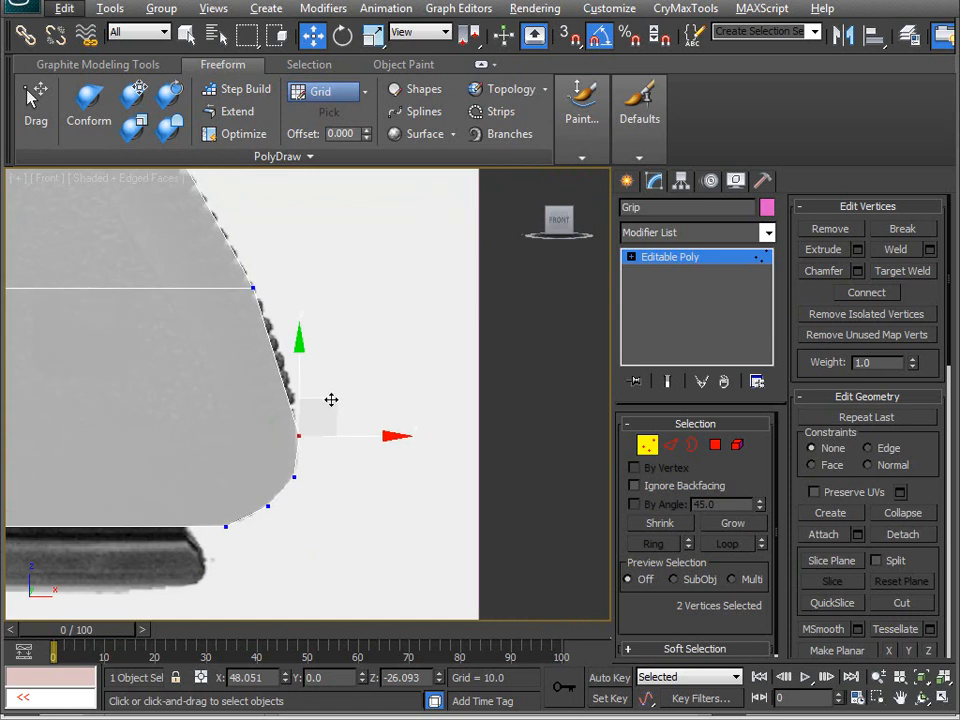
drag(329, 401, 324, 370)
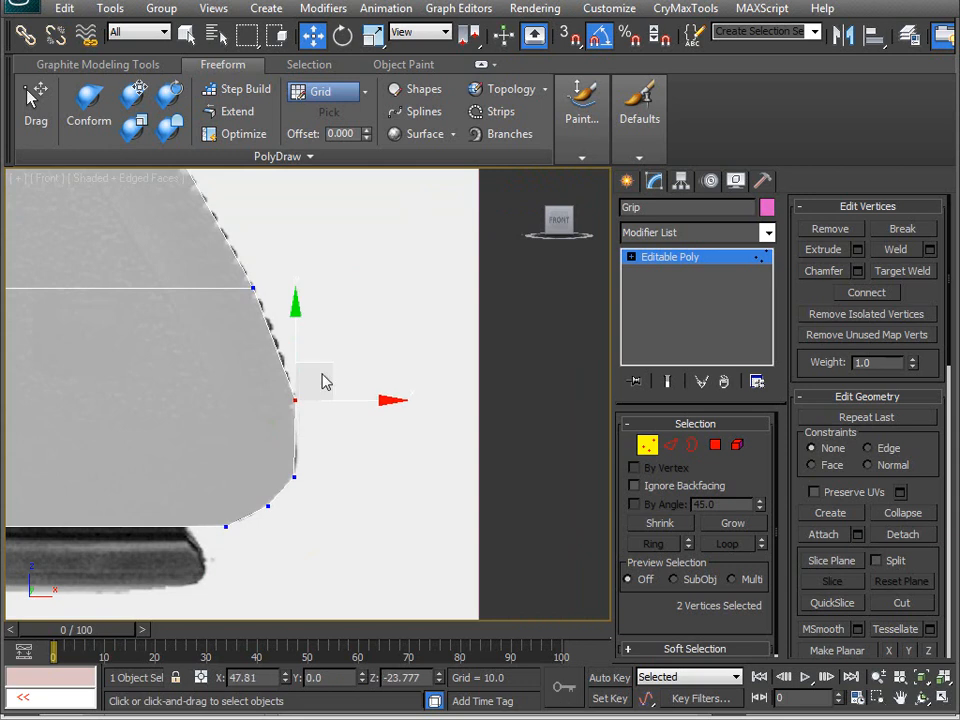
click(305, 468)
drag(329, 444, 331, 433)
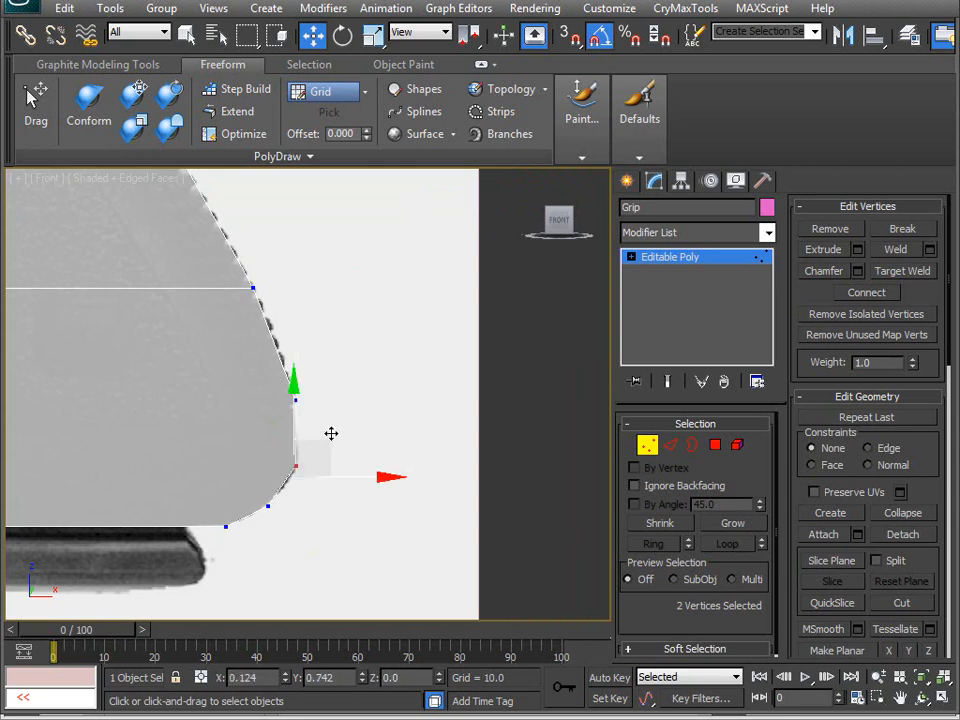
scroll(296, 443, down, 6)
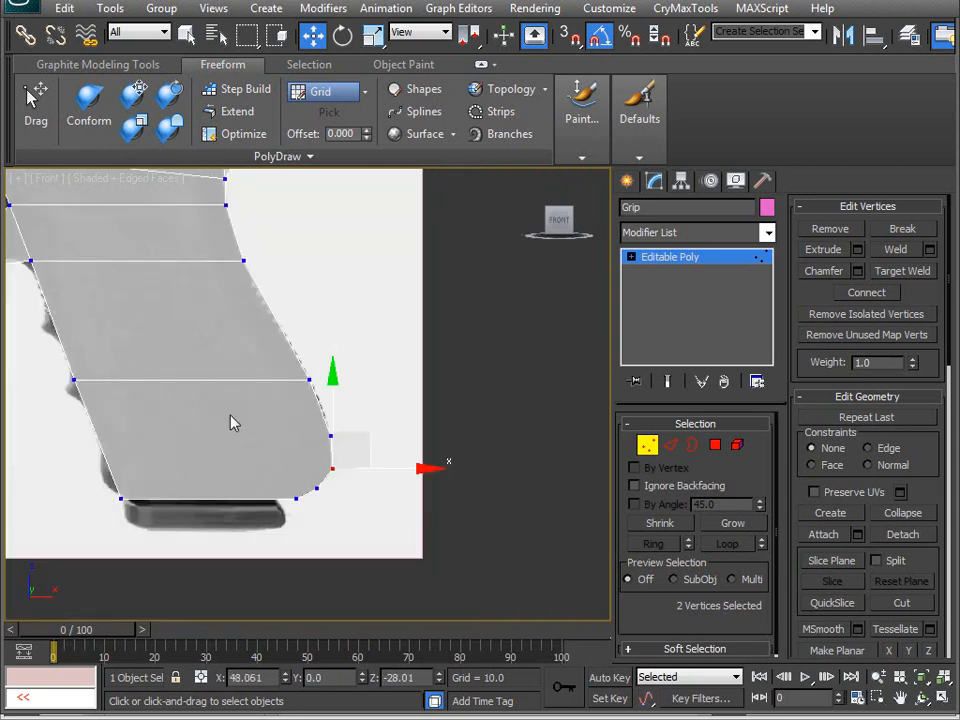
- Connect the upper and lower edges where the trigger guard joins the grip with one new edge loop
scroll(298, 368, down, 2)
scroll(317, 386, up, 6)
middle_drag(199, 343, 282, 409)
key(3)
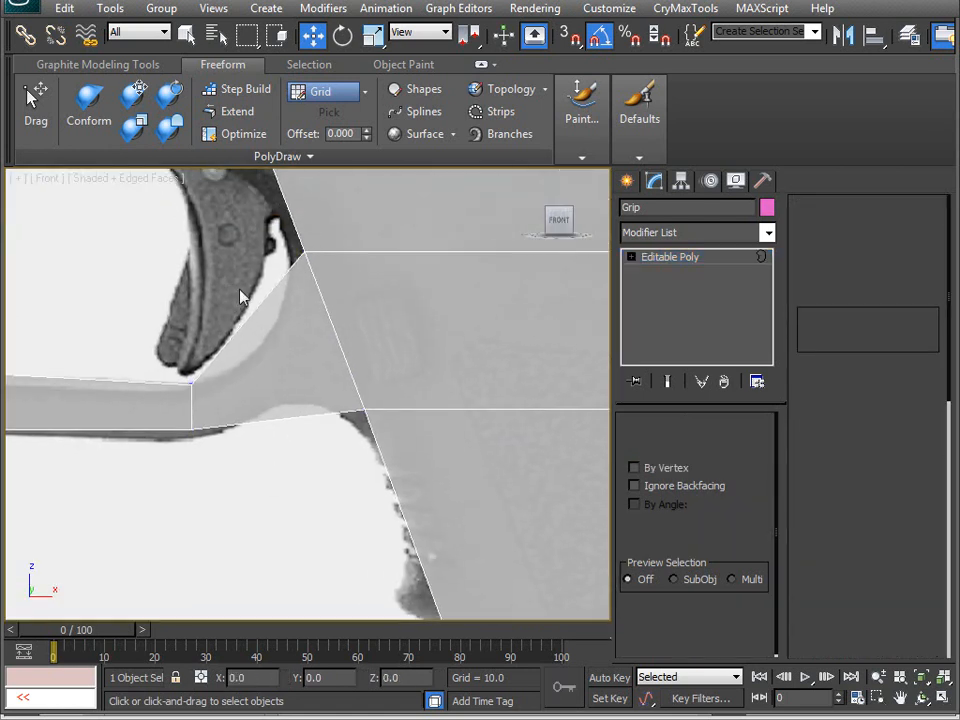
drag(245, 295, 277, 442)
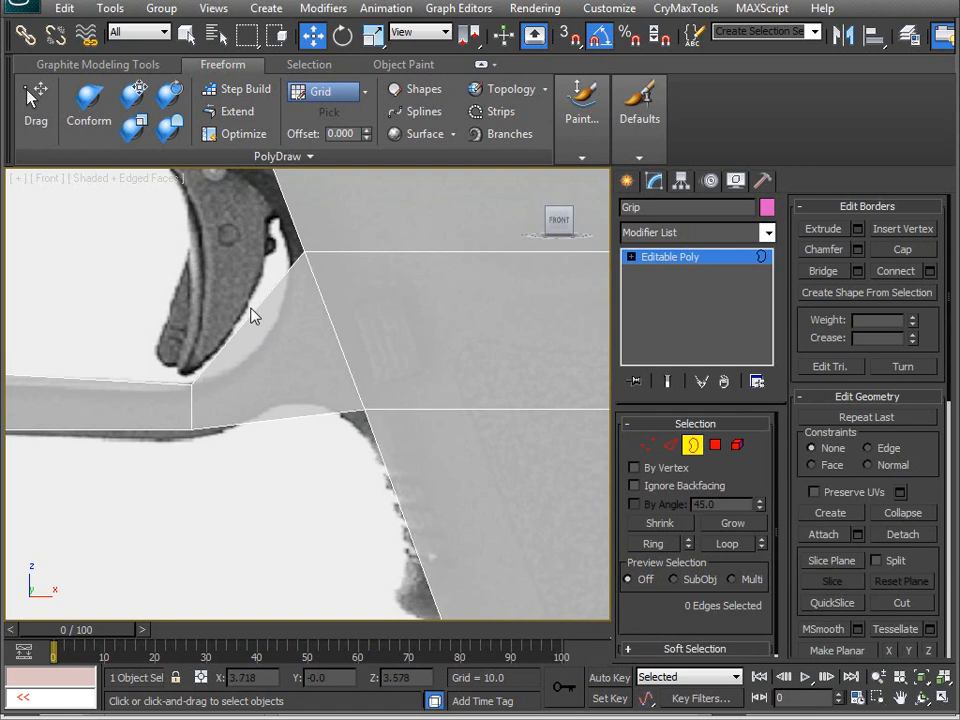
click(670, 446)
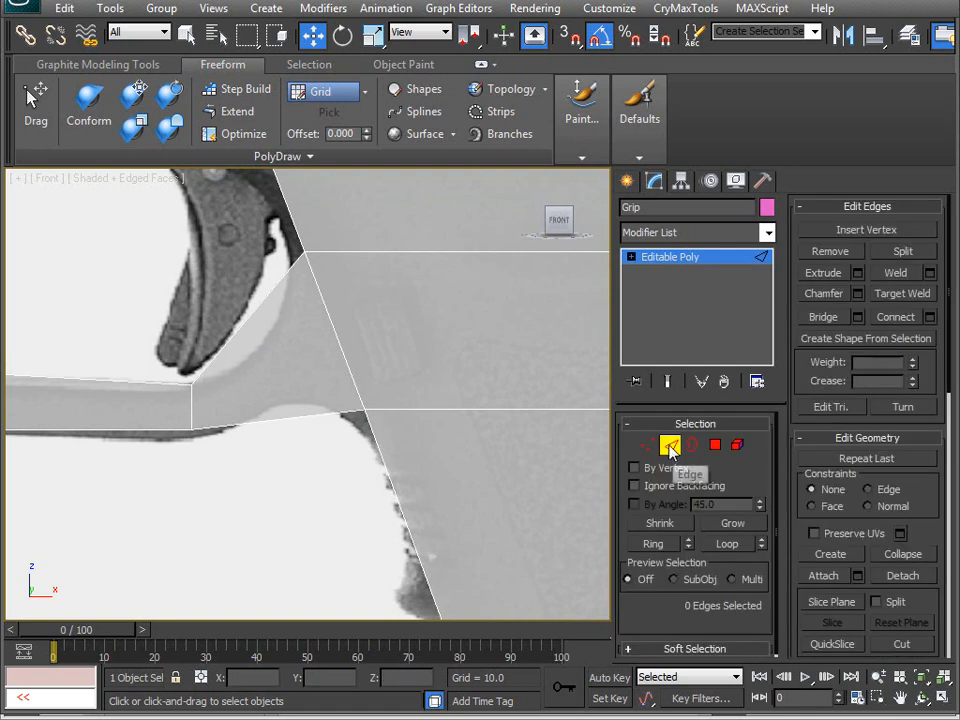
drag(246, 294, 283, 472)
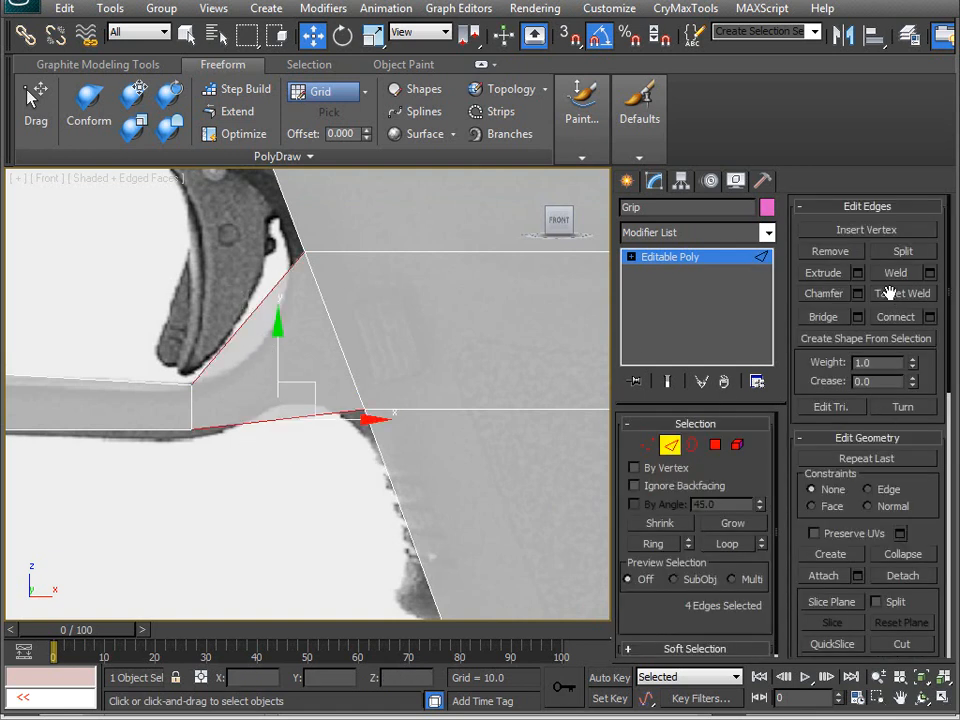
click(823, 316)
- Move the new loop's upper vertices onto the inner curve of the trigger guard in the reference
key(1)
drag(230, 309, 274, 353)
drag(299, 318, 297, 318)
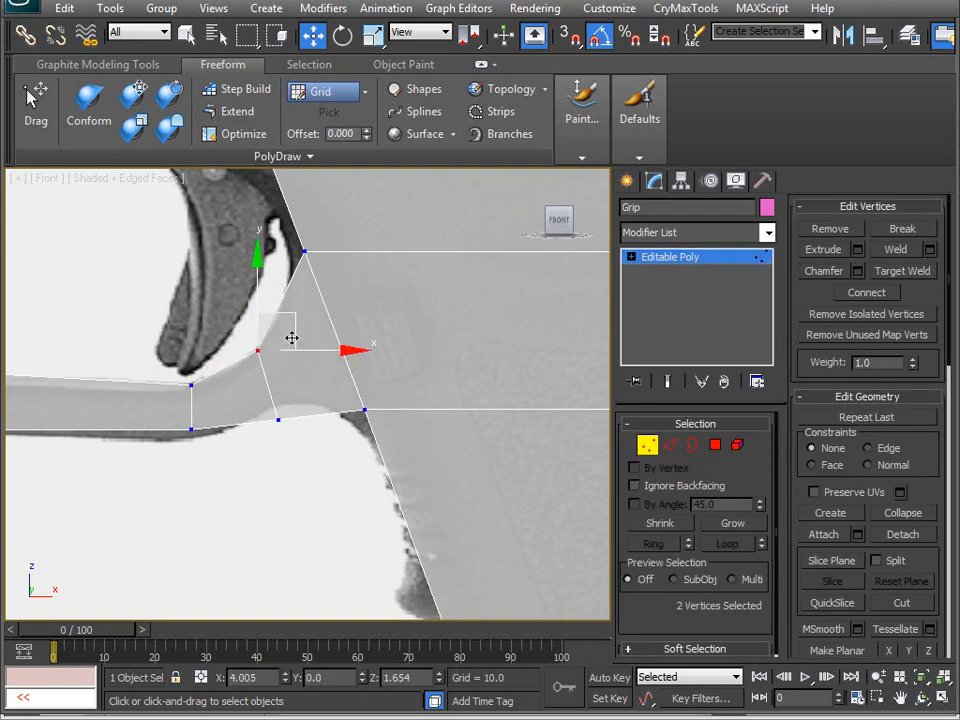
click(279, 418)
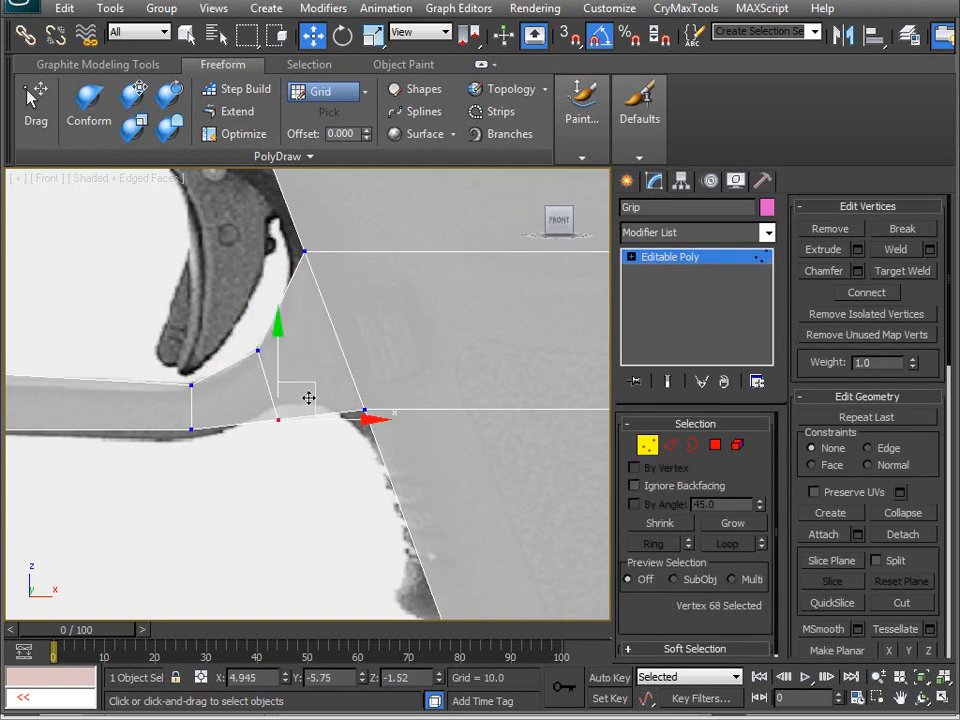
drag(314, 388, 323, 346)
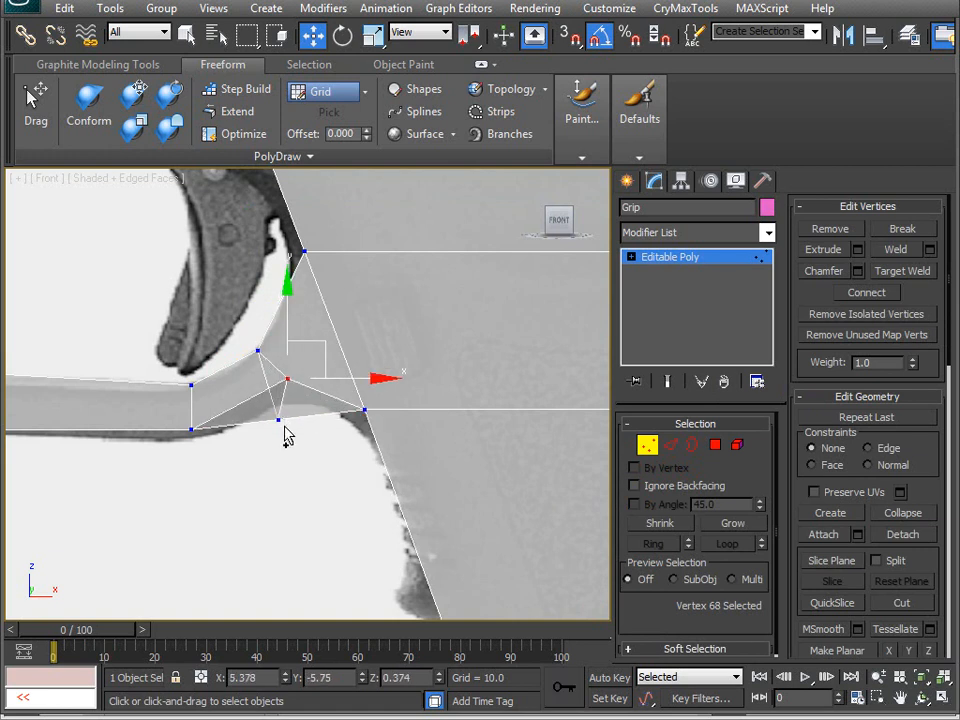
key(ctrl+z)
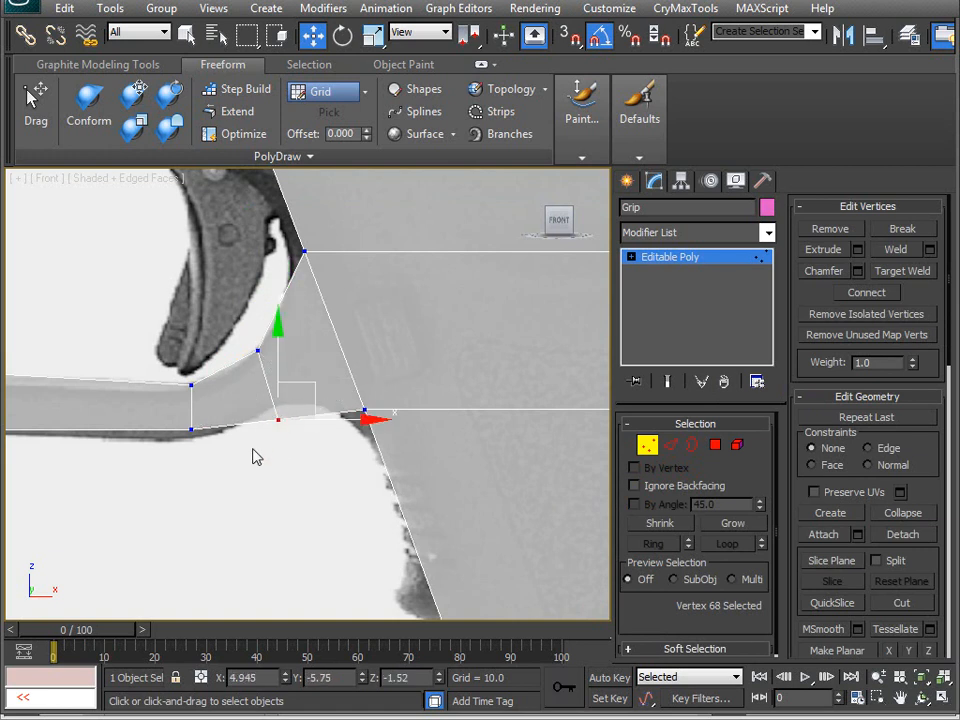
- Raise the new loop's lower vertices and reposition the guard's adjacent bottom corner vertices to match the reference outline
drag(318, 383, 320, 370)
drag(159, 459, 237, 407)
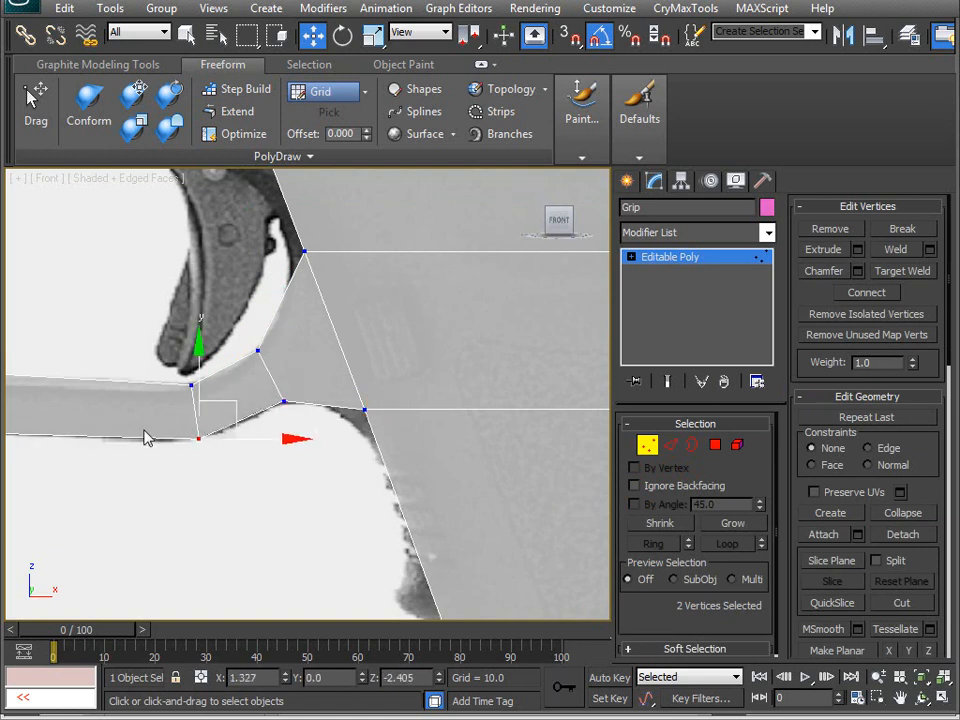
- Adjust the inner bottom corner and upper vertices of the trigger guard's front post to the reference outline
middle_drag(128, 430, 455, 430)
drag(178, 390, 277, 370)
middle_drag(144, 355, 144, 403)
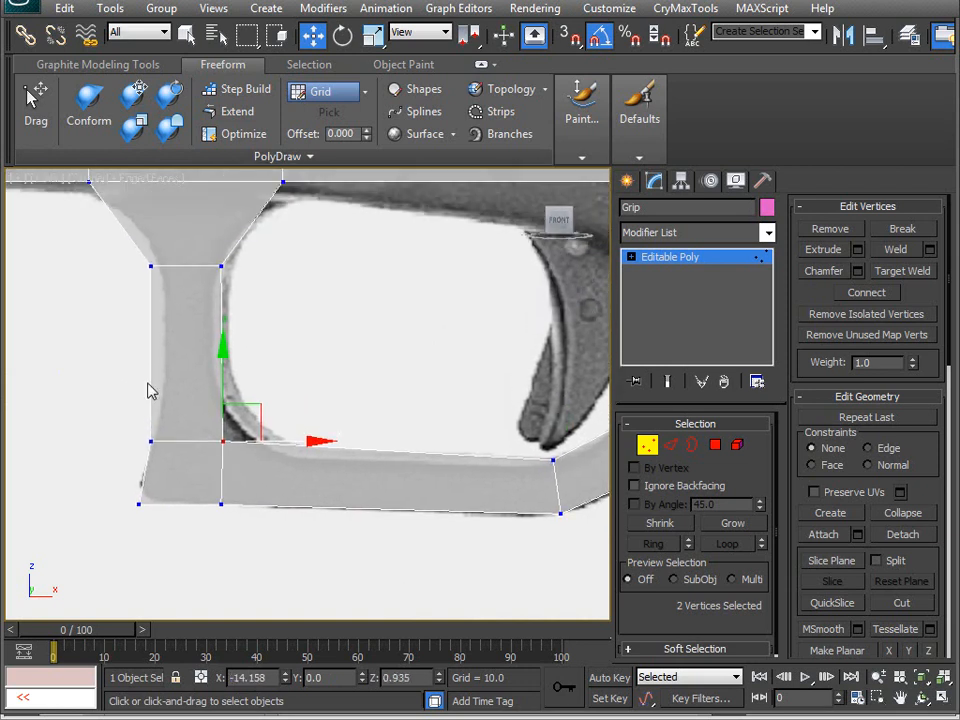
scroll(154, 354, down, 2)
drag(178, 298, 291, 310)
middle_drag(196, 298, 231, 364)
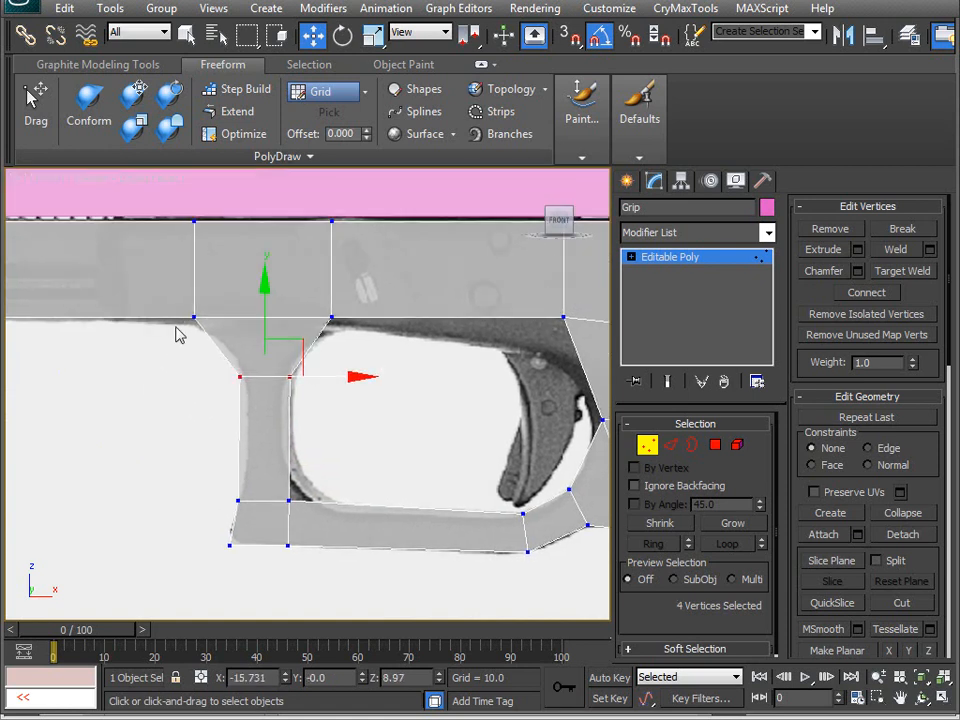
- Raise the vertices at the frame's front bottom corner to follow the lower edge of the frame in the reference
drag(181, 326, 245, 293)
middle_drag(128, 343, 365, 360)
scroll(395, 360, down, 2)
mouse_move(295, 411)
middle_down()
mouse_move(287, 411)
mouse_move(304, 400)
middle_up()
scroll(309, 403, up, 1)
middle_drag(184, 392, 317, 405)
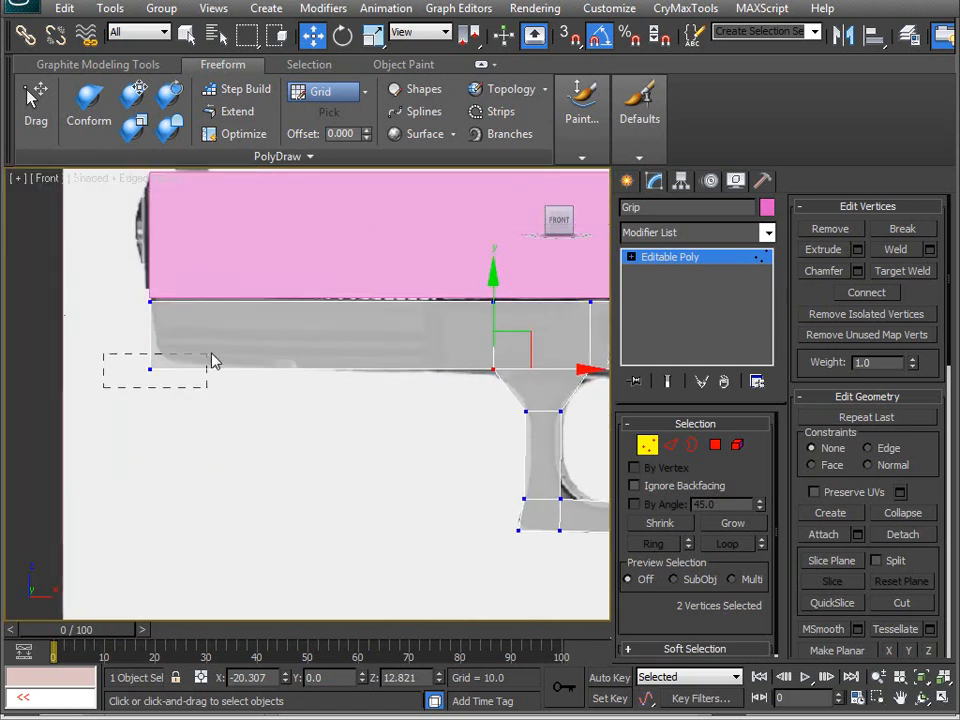
drag(150, 380, 155, 386)
drag(152, 305, 154, 298)
- Lower the frame's underside vertices above the guard's front post and the trigger to follow the sloping line in the reference
scroll(293, 404, up, 3)
drag(217, 372, 247, 268)
drag(478, 397, 478, 396)
drag(437, 268, 445, 280)
scroll(206, 379, down, 3)
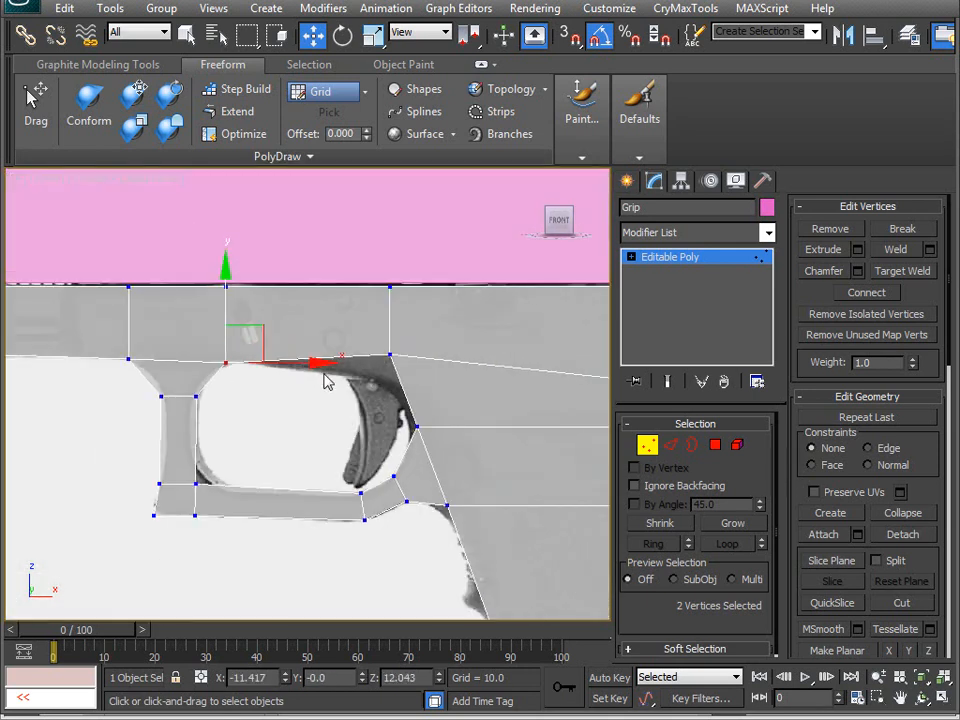
drag(414, 318, 413, 338)
scroll(204, 388, down, 5)
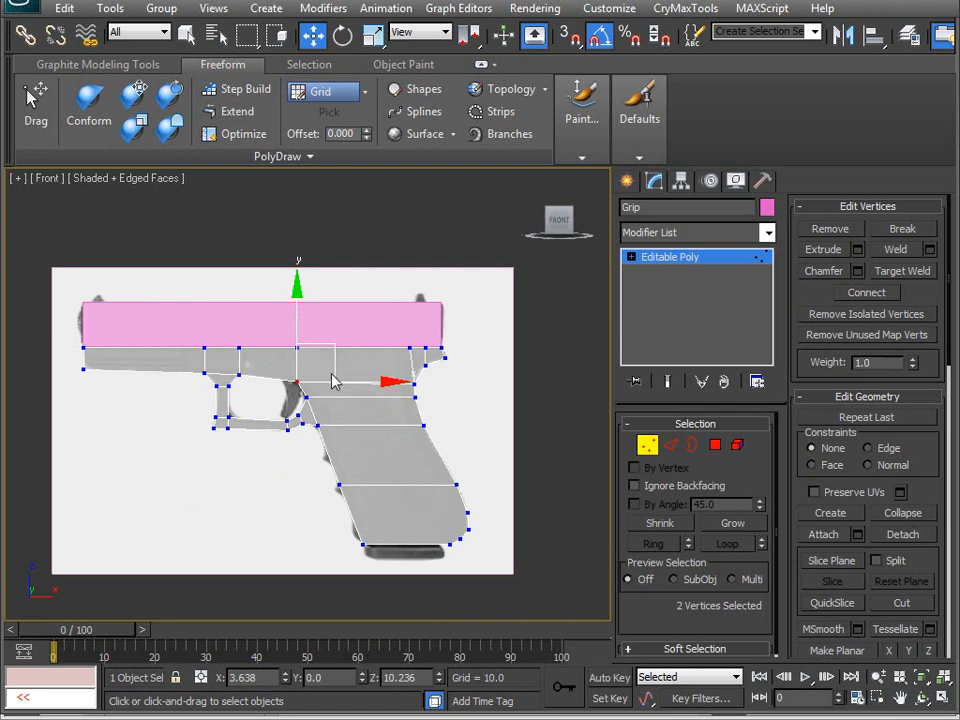
- Turn off see-through display and chamfer the guard's lower front inner corner edge by 4.088 with 2 segments
scroll(285, 379, up, 5)
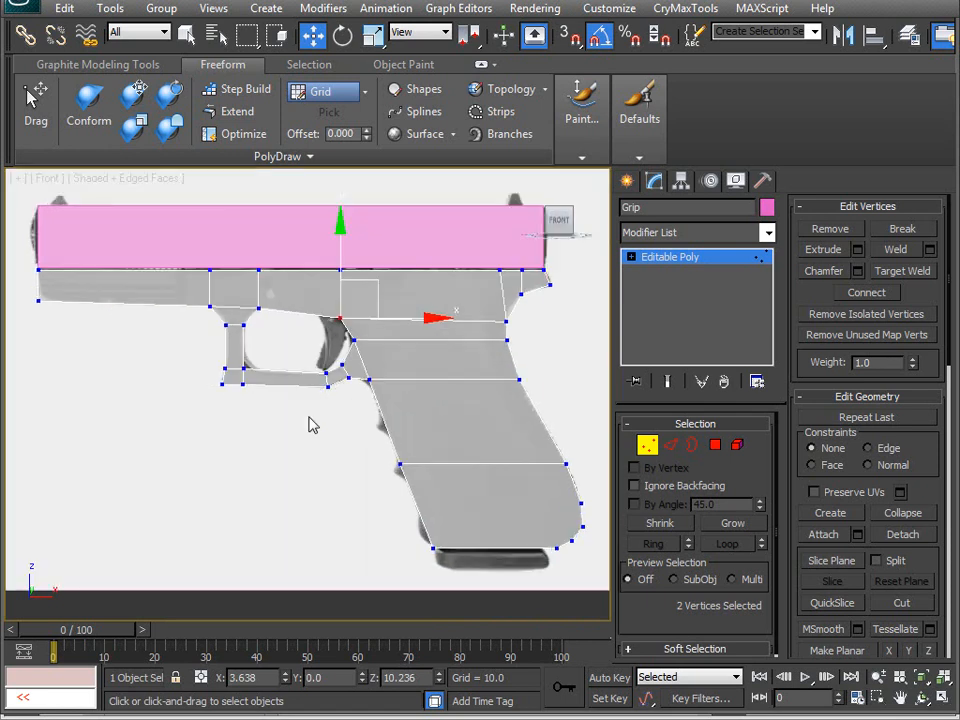
middle_drag(295, 347, 222, 254)
scroll(259, 381, up, 2)
middle_drag(259, 381, 345, 347)
middle_drag(277, 333, 238, 422)
scroll(251, 444, up, 1)
key(p)
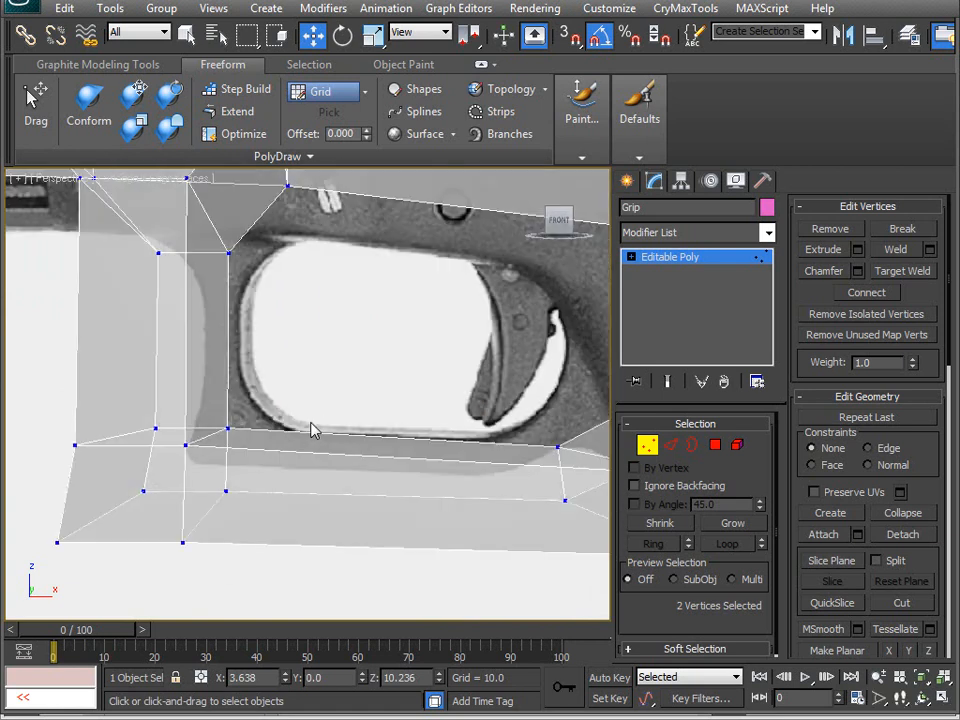
alt+middle_drag(311, 430, 268, 469)
key(2)
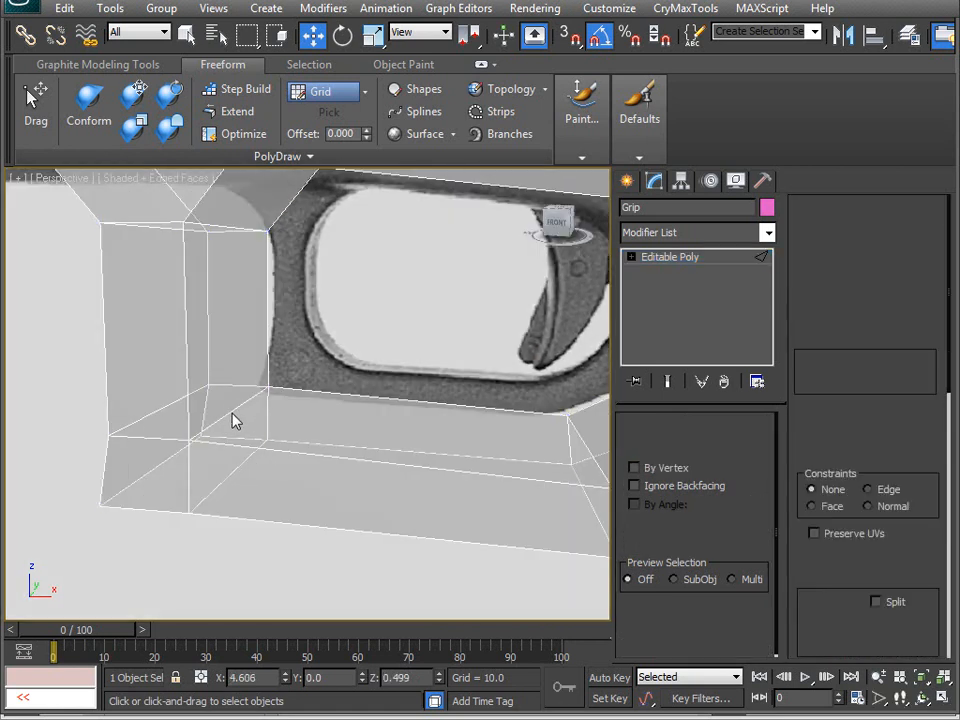
click(231, 412)
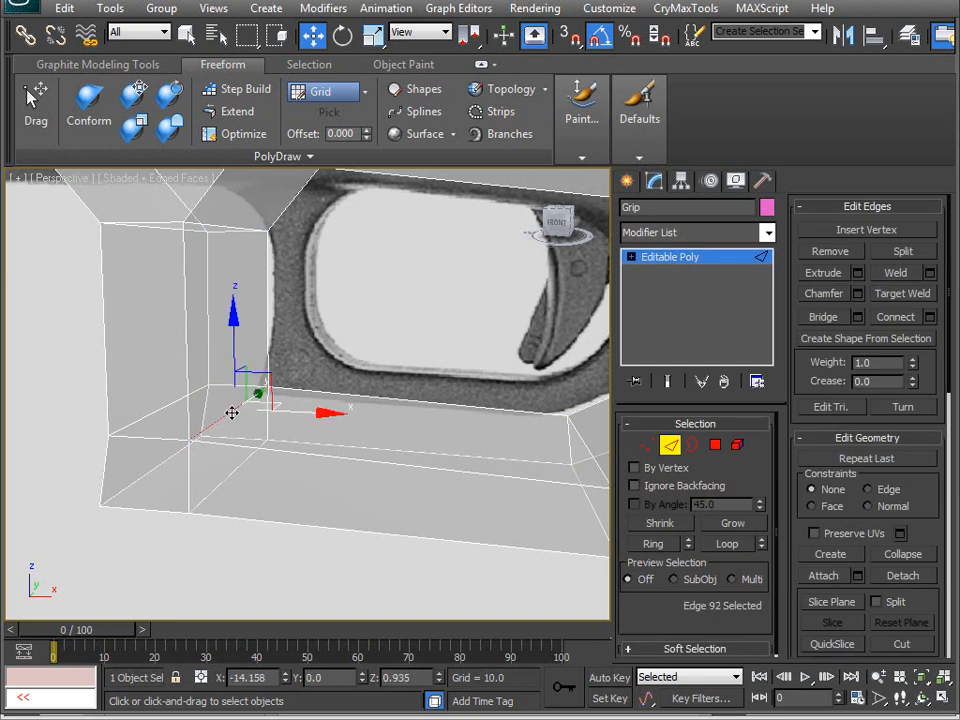
key(alt+x)
scroll(231, 407, down, 6)
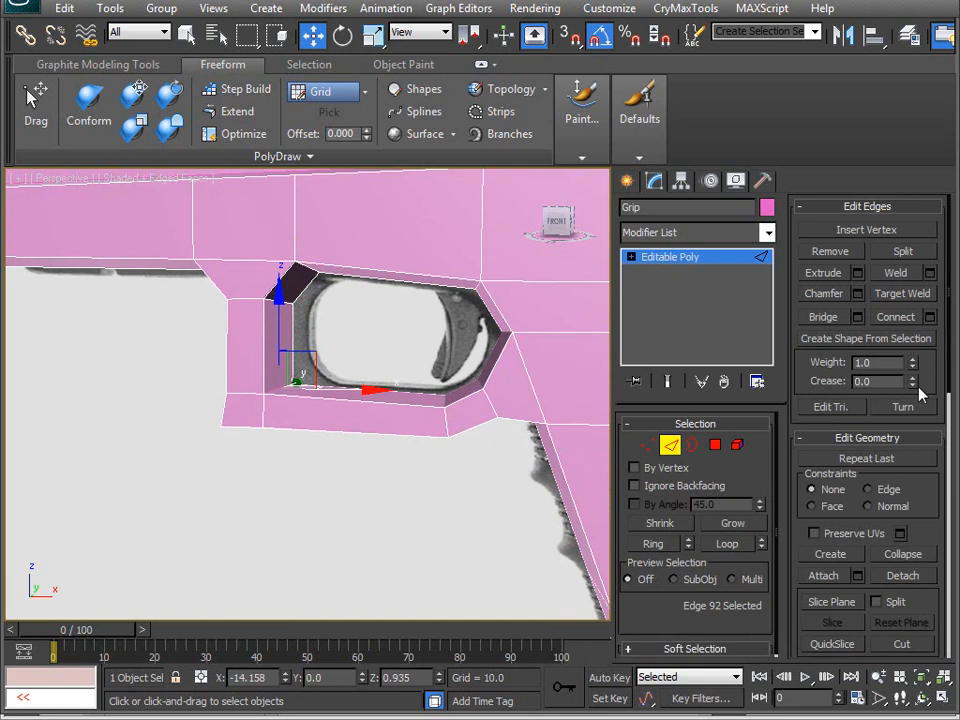
click(857, 294)
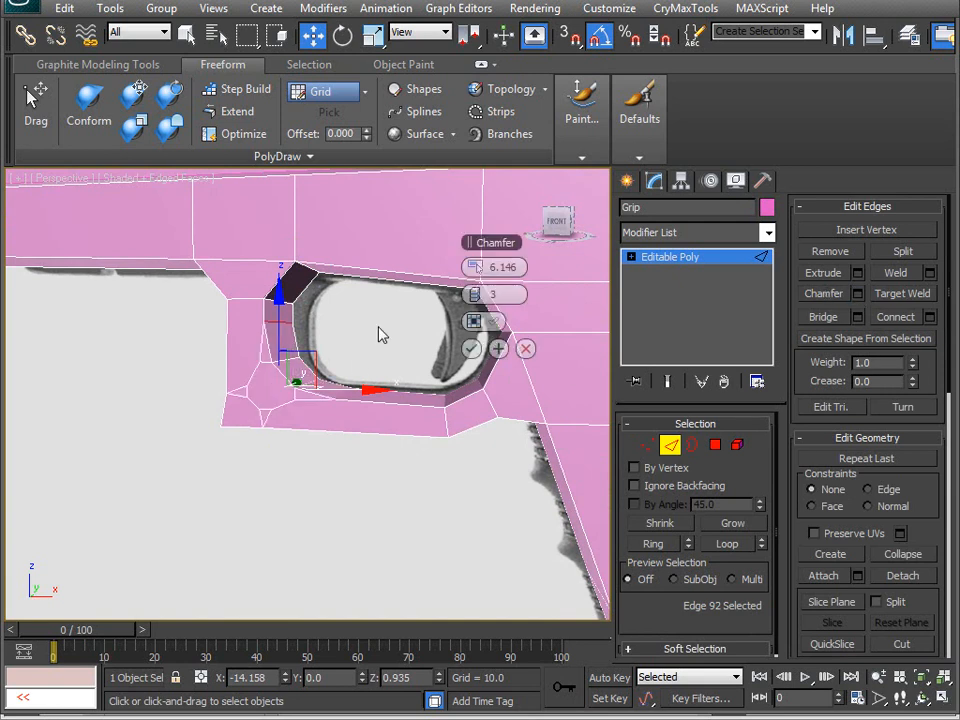
mouse_move(470, 296)
mouse_down()
mouse_move(455, 276)
mouse_move(475, 280)
mouse_up()
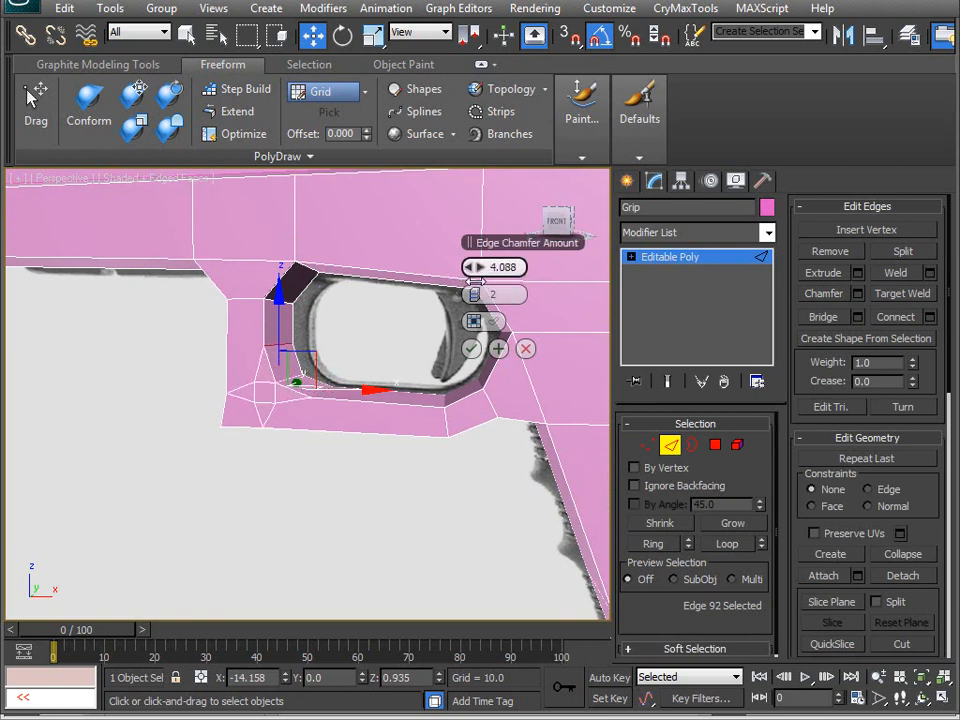
alt+middle_drag(236, 392, 260, 390)
click(471, 348)
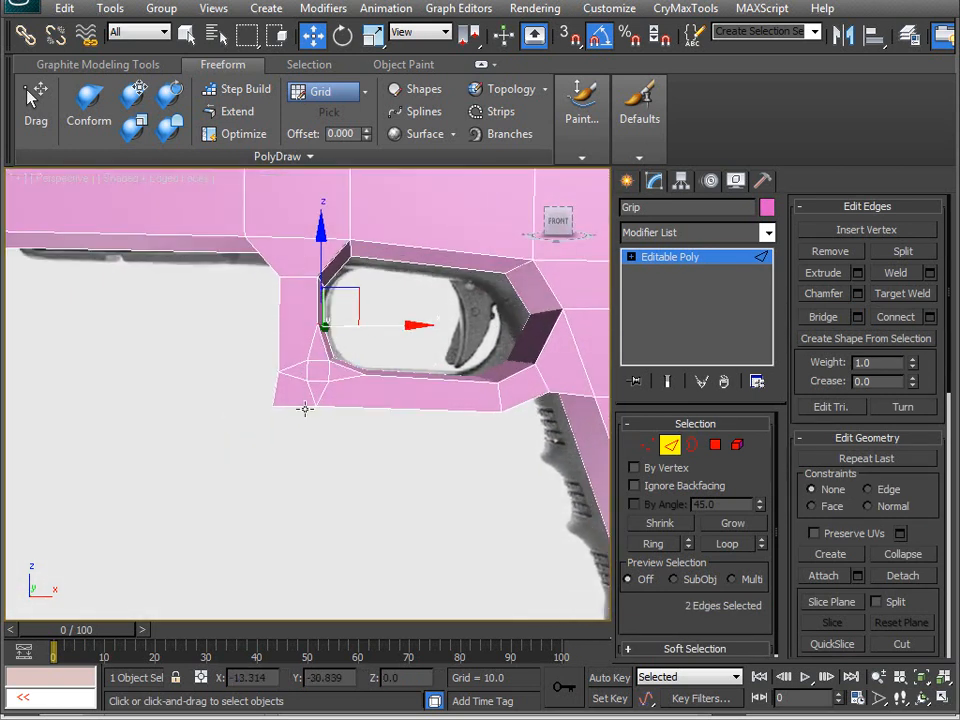
- Hide every object except the Grip to expose the chamfered guard corner
scroll(290, 415, up, 5)
alt+middle_drag(298, 433, 392, 381)
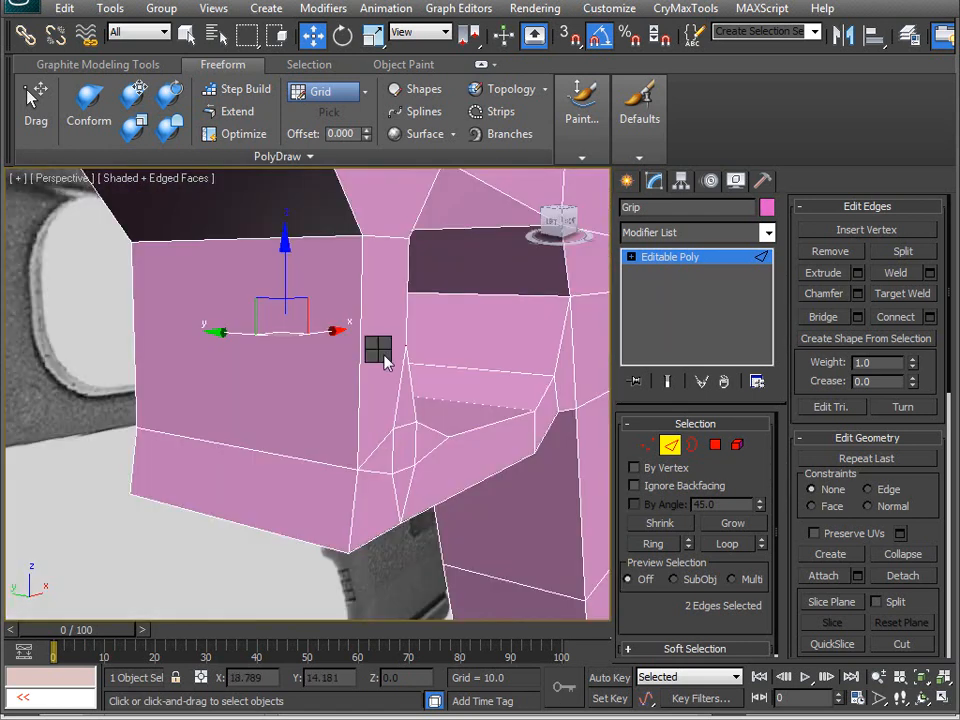
right_click(373, 343)
click(428, 281)
alt+middle_drag(428, 281, 40, 375)
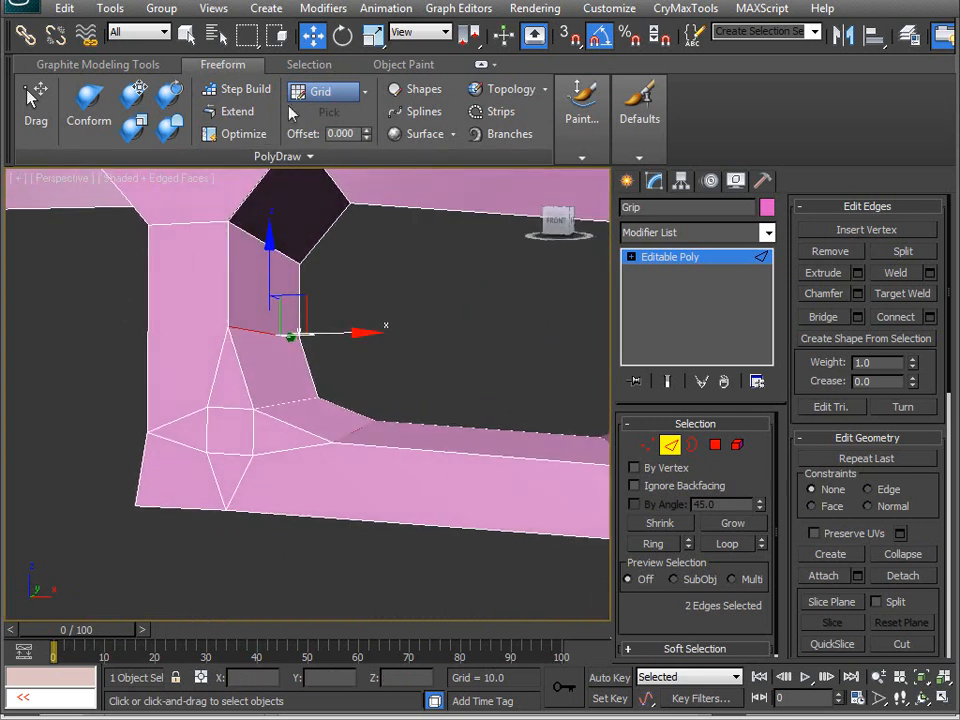
- Use Optimize to collapse the chamfer's surplus edges on both sides of the guard corner and connect the vertices into clean triangles
alt+middle_drag(290, 230, 339, 315)
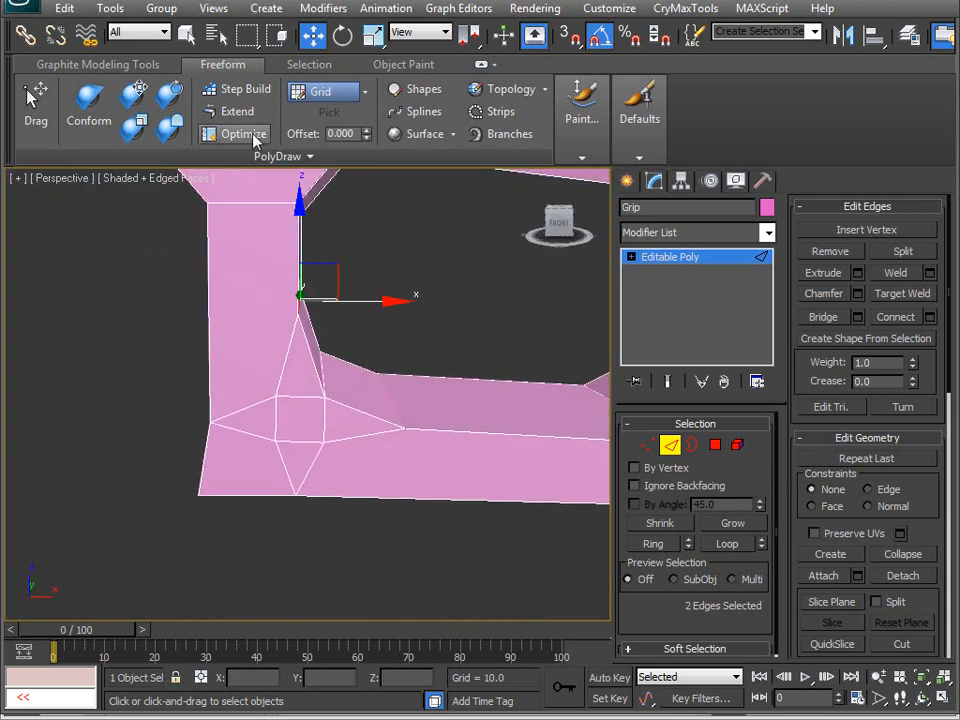
click(240, 134)
alt+middle_drag(250, 200, 219, 352)
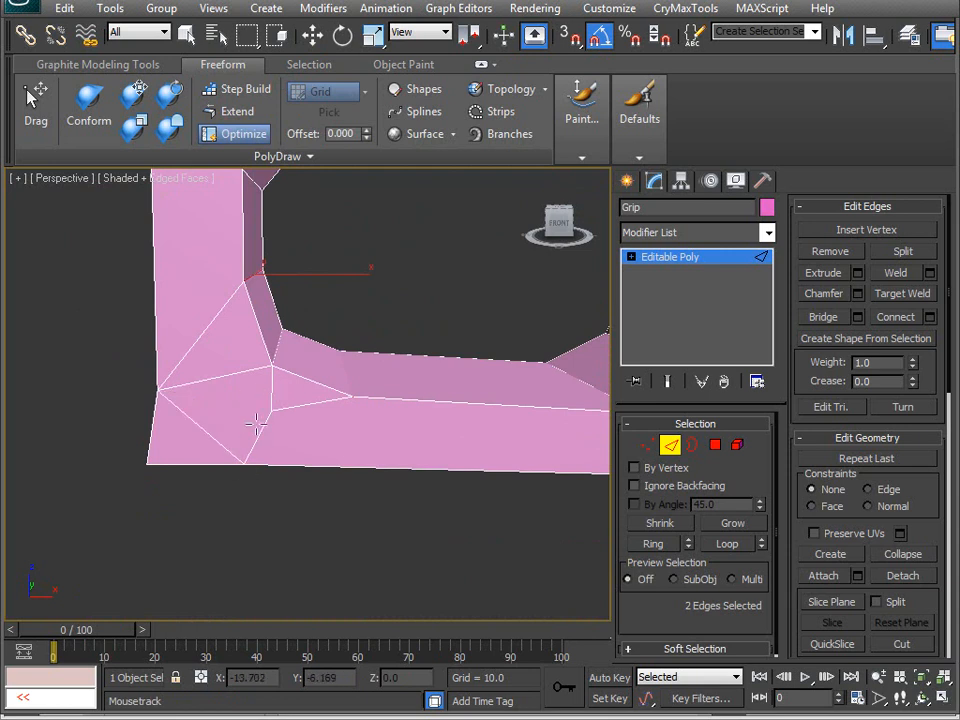
alt+middle_drag(243, 486, 370, 427)
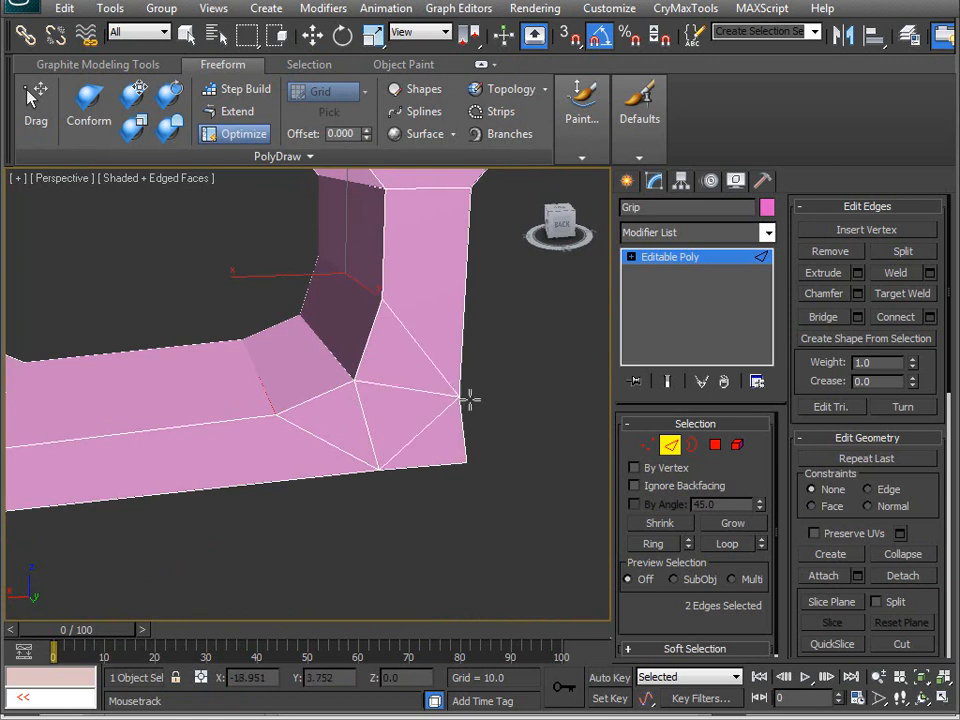
alt+middle_drag(254, 456, 363, 355)
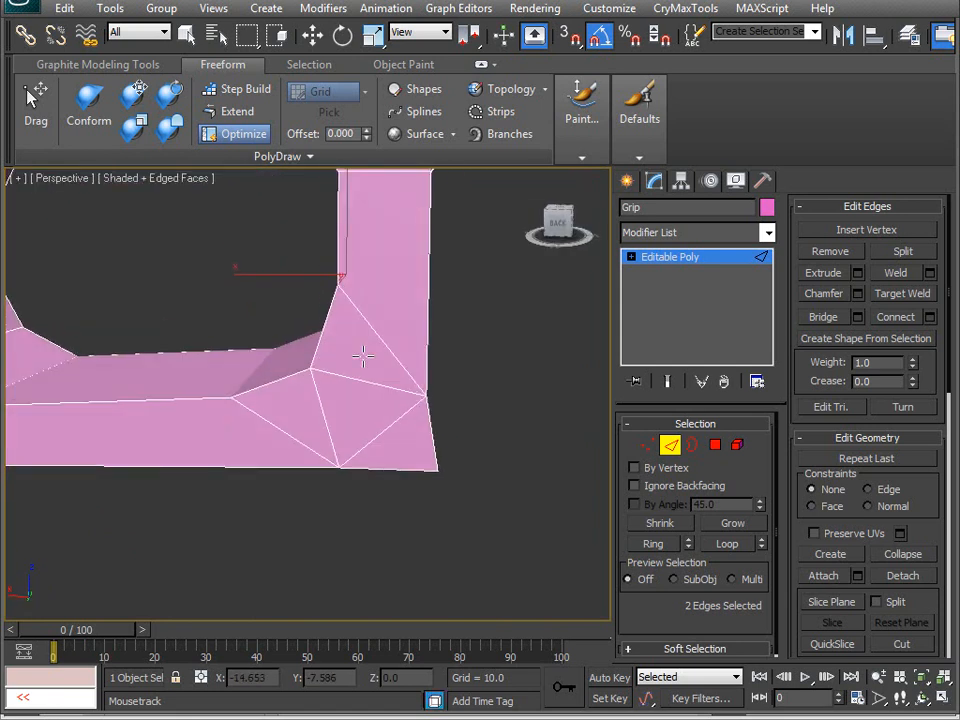
alt+middle_drag(196, 431, 274, 379)
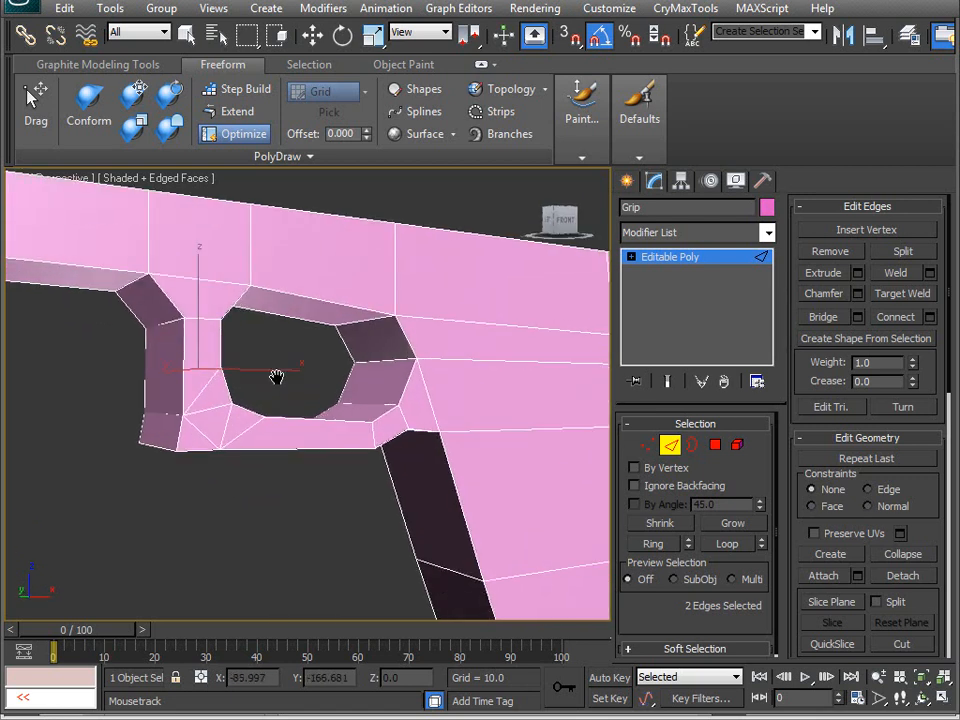
scroll(326, 508, up, 3)
scroll(279, 456, down, 5)
alt+middle_drag(279, 456, 282, 354)
- Unhide all objects and display the see-through Grip over the reference in the front view
key(w)
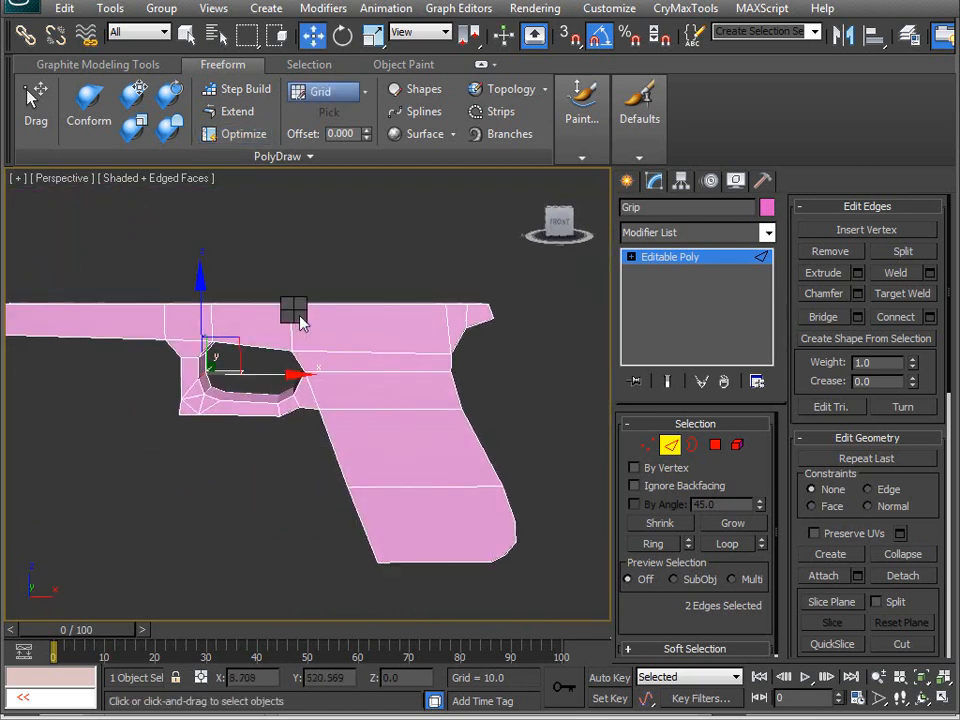
right_click(294, 310)
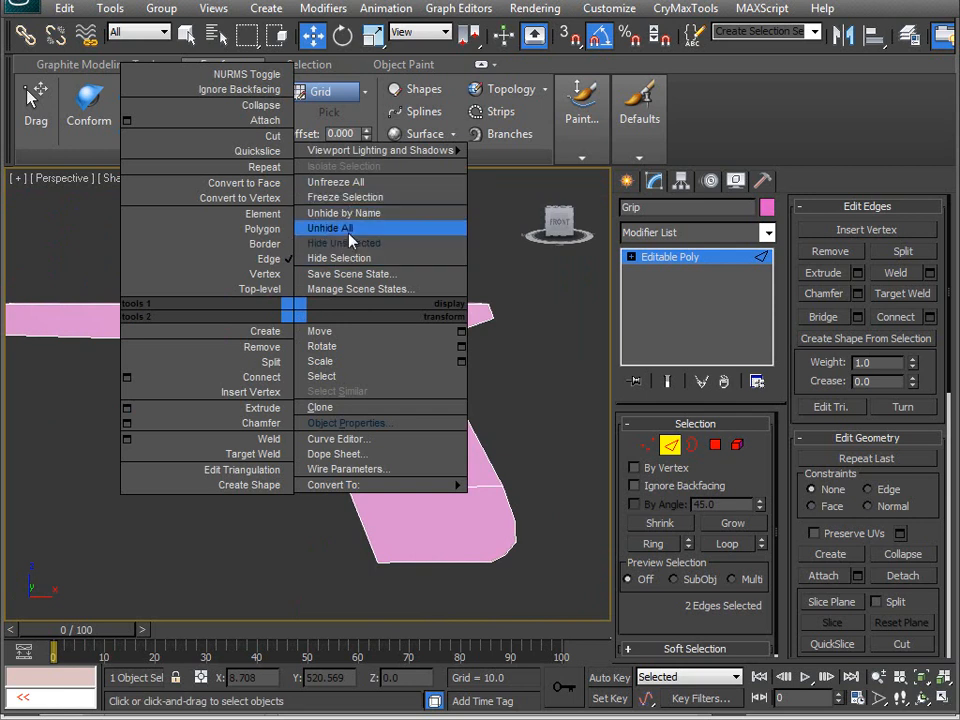
click(345, 228)
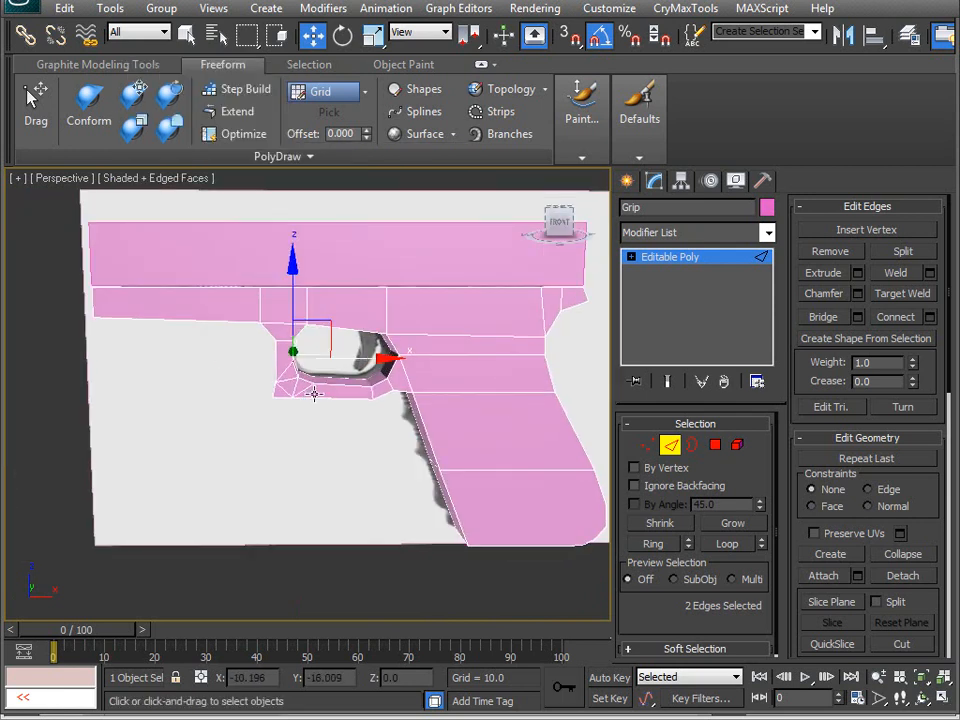
key(v)
key(f)
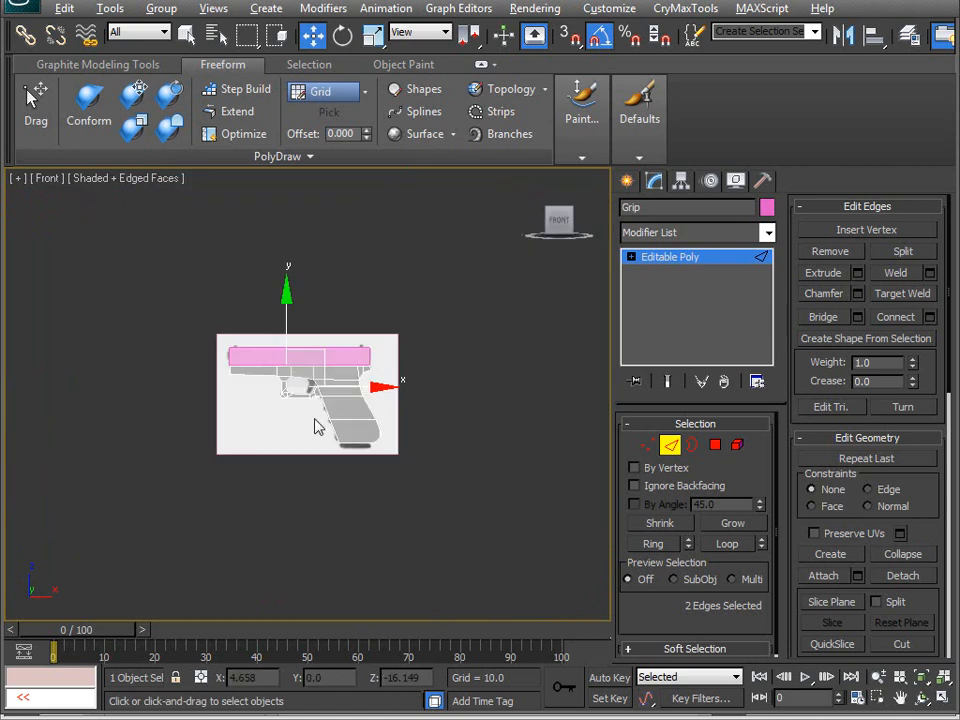
- Move the two pairs of vertices on the guard's rear inner curve behind the trigger onto the reference outline
scroll(317, 399, up, 5)
scroll(302, 434, up, 4)
middle_drag(300, 435, 330, 420)
scroll(330, 420, up, 3)
key(1)
drag(354, 326, 318, 358)
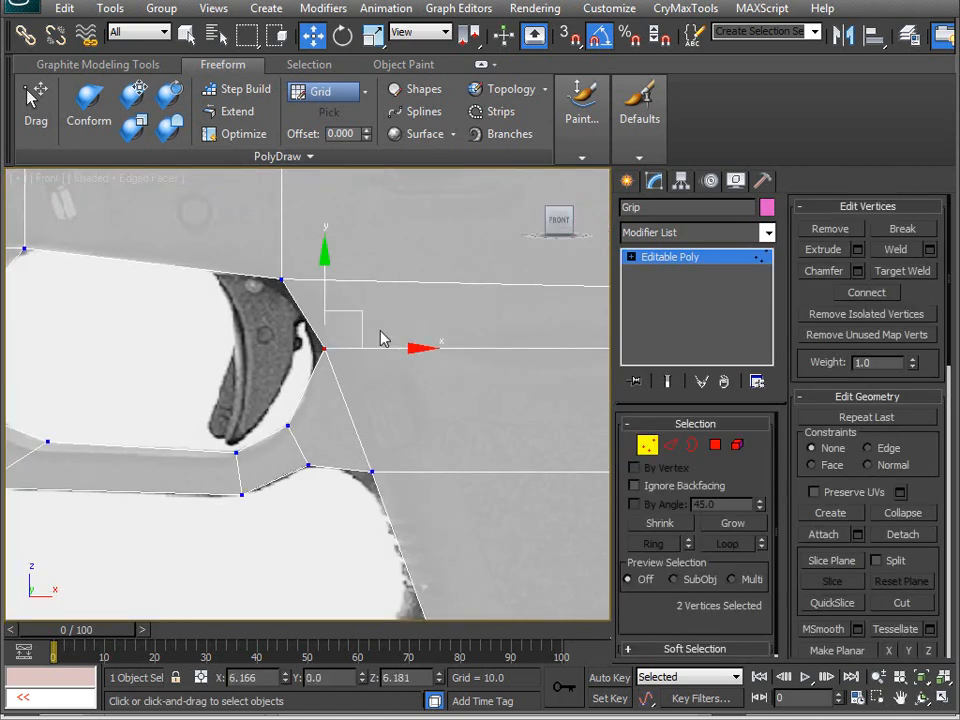
drag(378, 345, 369, 347)
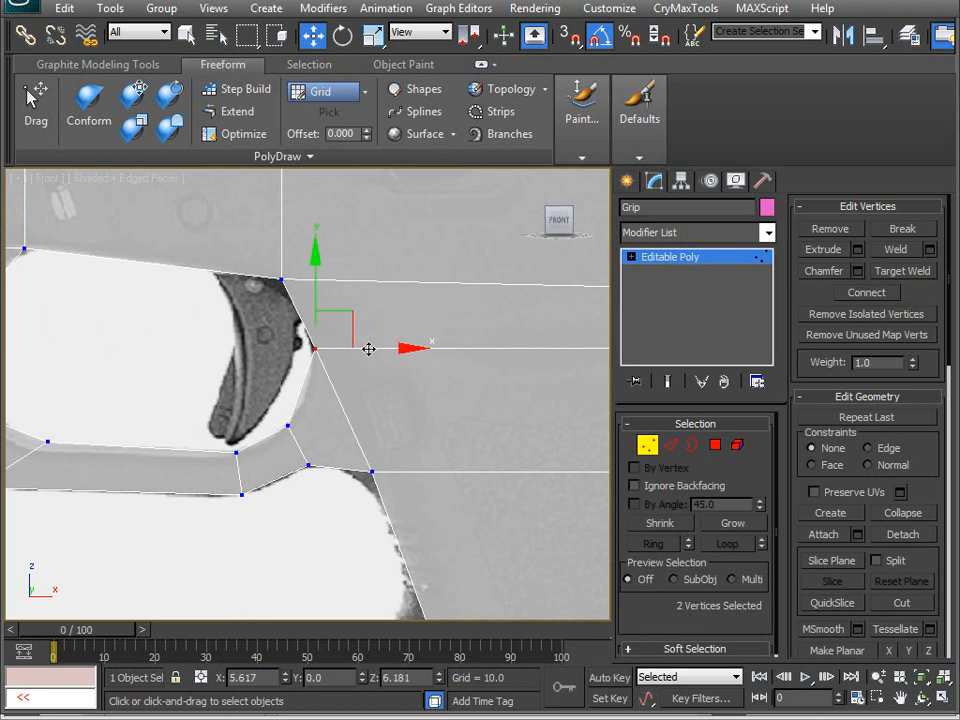
middle_drag(337, 392, 350, 385)
drag(347, 353, 321, 430)
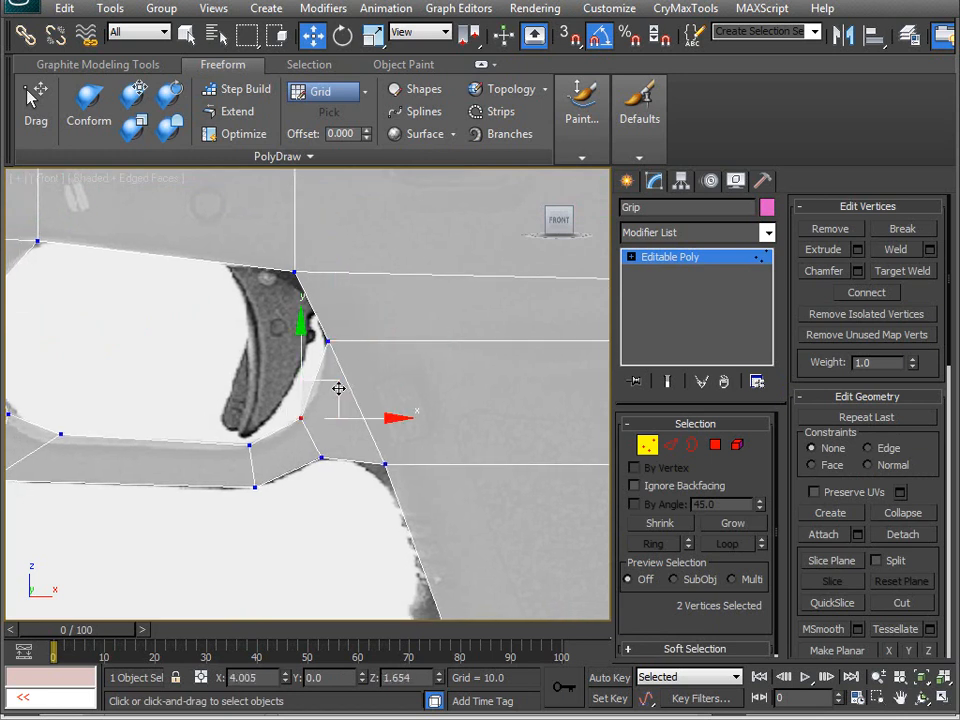
drag(346, 381, 350, 378)
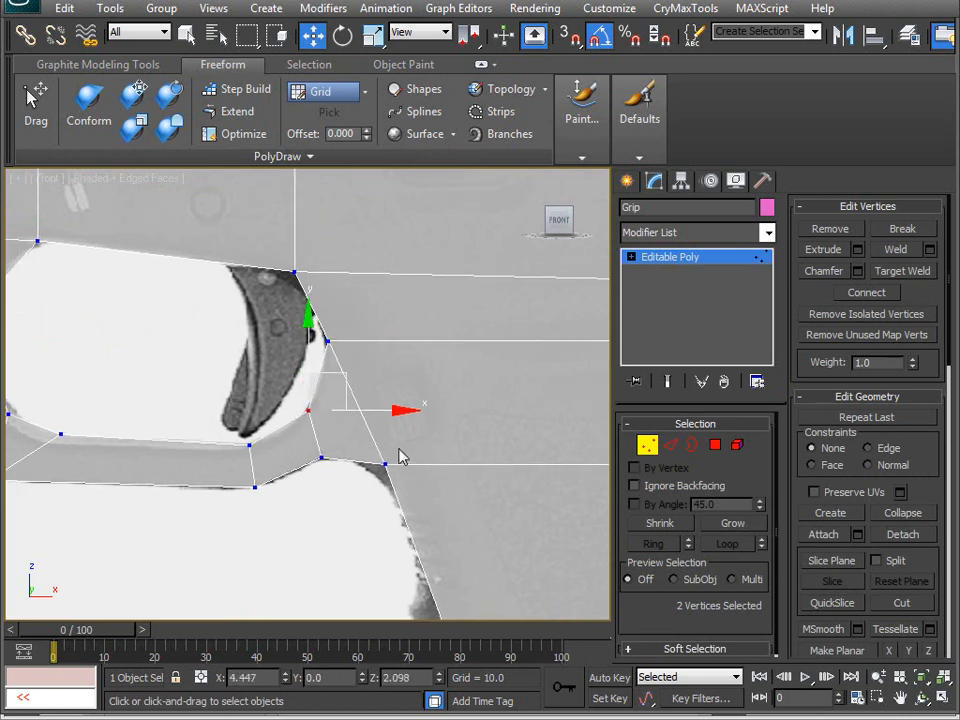
- Slide the vertices where the guard's underside meets the grip down the front strap with the Edge constraint, and reset the constraint to None
click(387, 464)
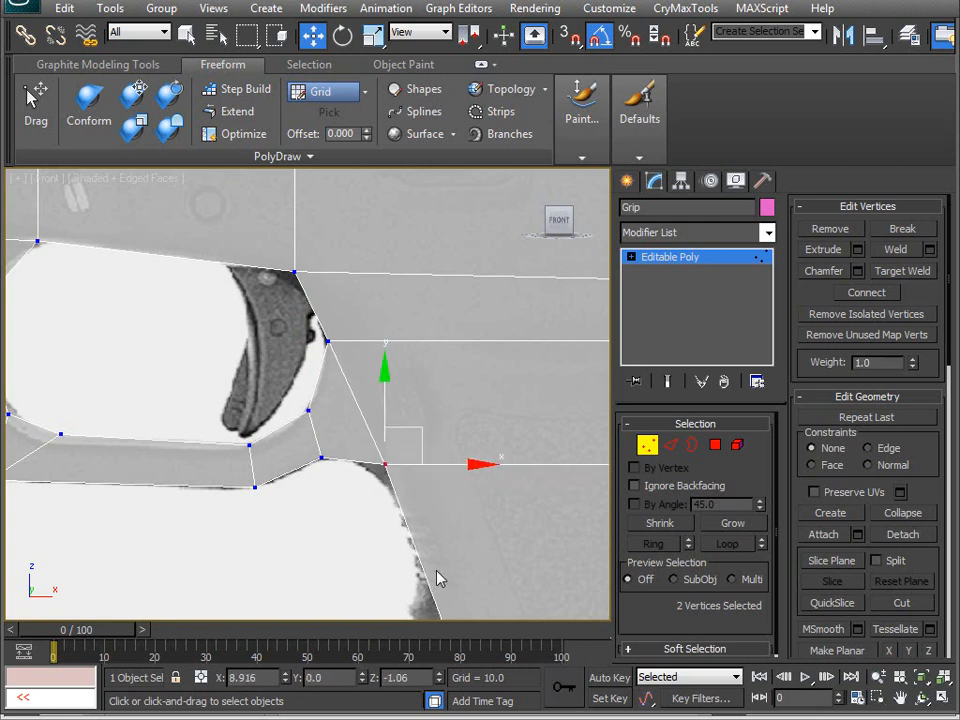
mouse_move(421, 437)
mouse_down()
mouse_move(366, 495)
mouse_move(452, 392)
mouse_move(422, 467)
mouse_move(421, 437)
mouse_move(429, 461)
mouse_move(426, 452)
mouse_up()
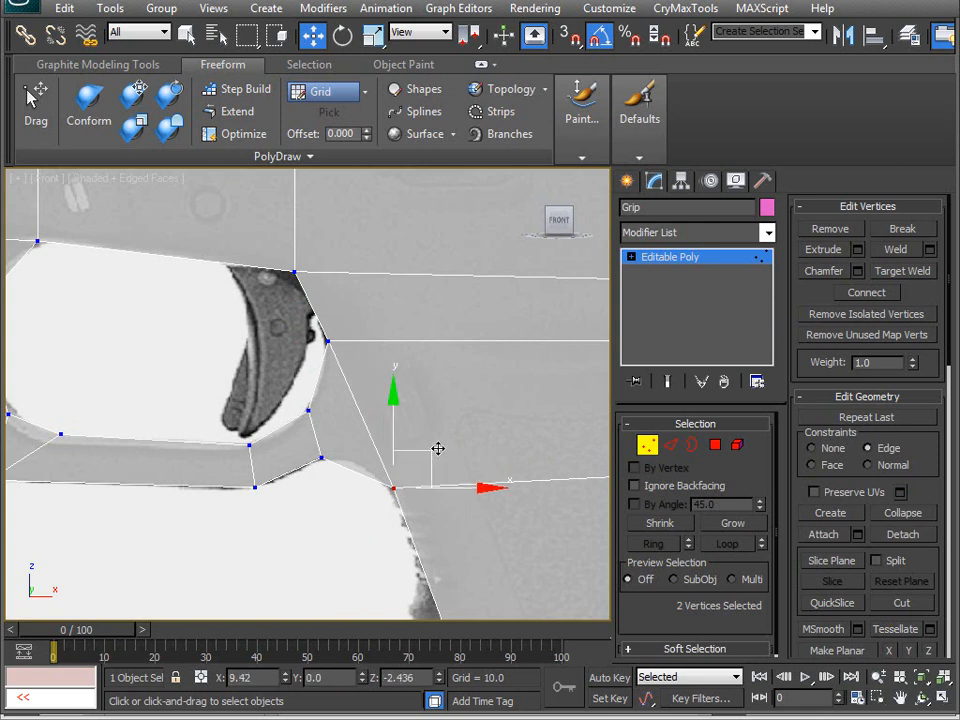
click(811, 450)
- Move the lower outer vertices of the guard's front post up and inward to match the reference outline
middle_drag(196, 456, 342, 402)
scroll(376, 419, down, 5)
middle_drag(279, 438, 409, 426)
scroll(410, 427, up, 2)
scroll(409, 427, up, 2)
scroll(324, 465, up, 4)
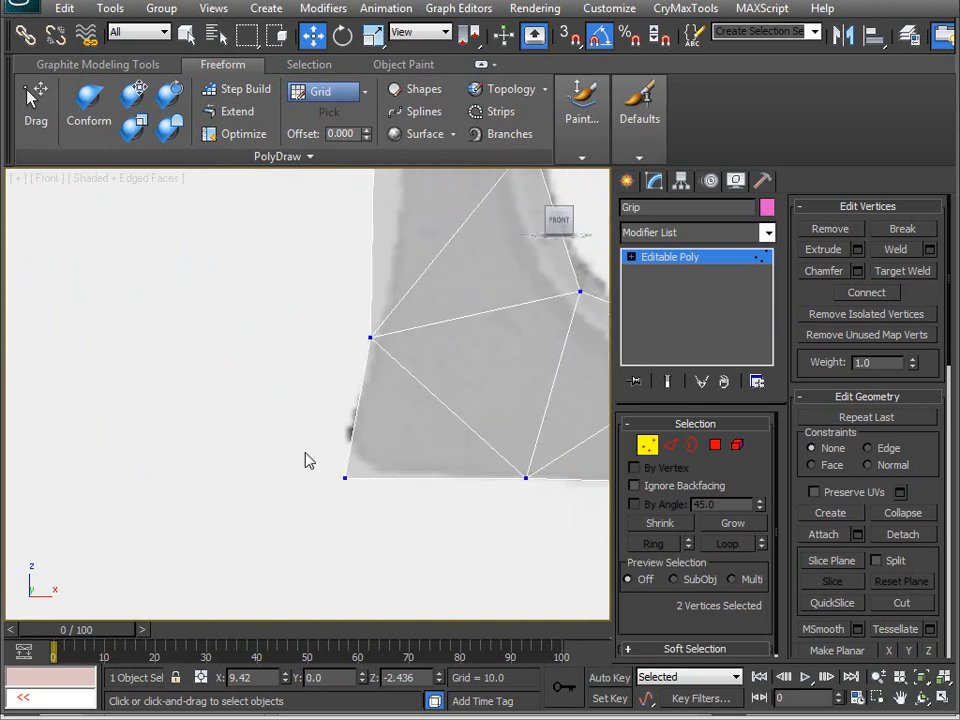
middle_drag(360, 461, 325, 496)
scroll(368, 431, down, 4)
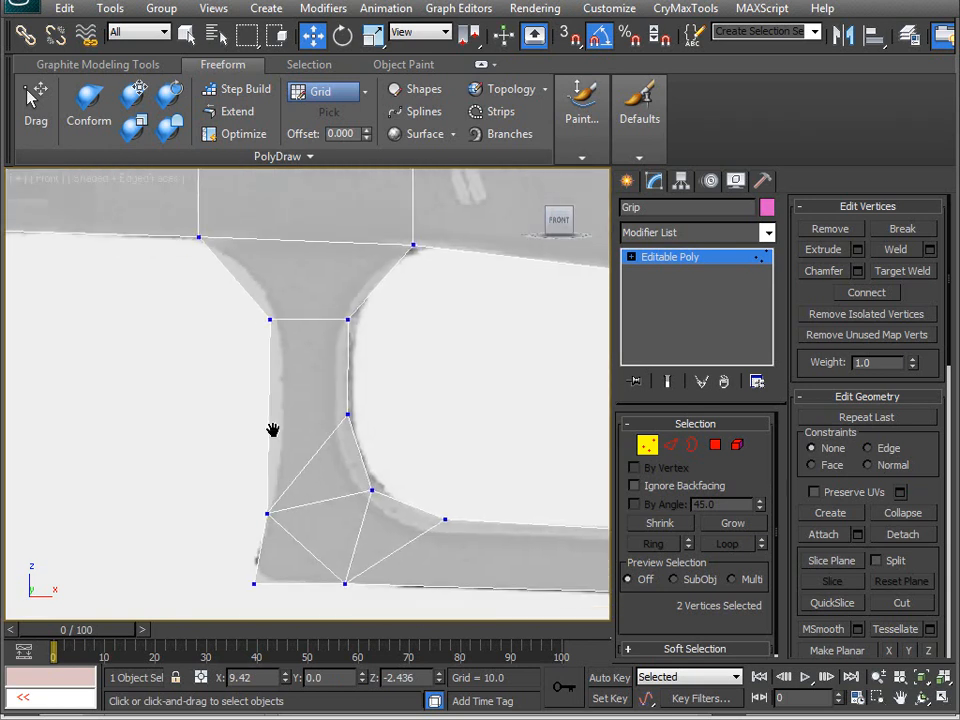
click(278, 500)
drag(316, 469, 327, 446)
drag(257, 568, 323, 553)
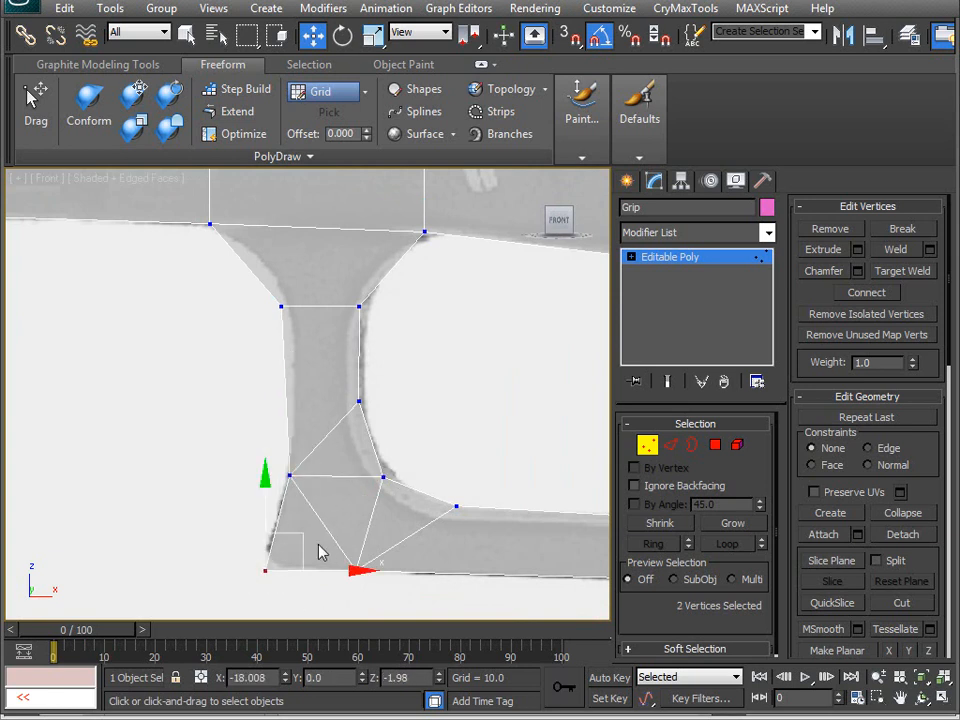
- Shift the upper outer vertices of the guard's front post slightly inward and up onto the reference outline
middle_drag(246, 371, 244, 469)
drag(257, 414, 372, 394)
drag(316, 381, 320, 372)
- Examine the whole pistol and the reshaped trigger guard from several angles in the perspective view
middle_drag(240, 392, 153, 439)
scroll(215, 446, down, 1)
scroll(153, 439, down, 3)
middle_drag(314, 453, 240, 459)
key(p)
scroll(280, 440, down, 5)
scroll(167, 356, up, 5)
middle_drag(167, 356, 338, 481)
scroll(338, 481, down, 8)
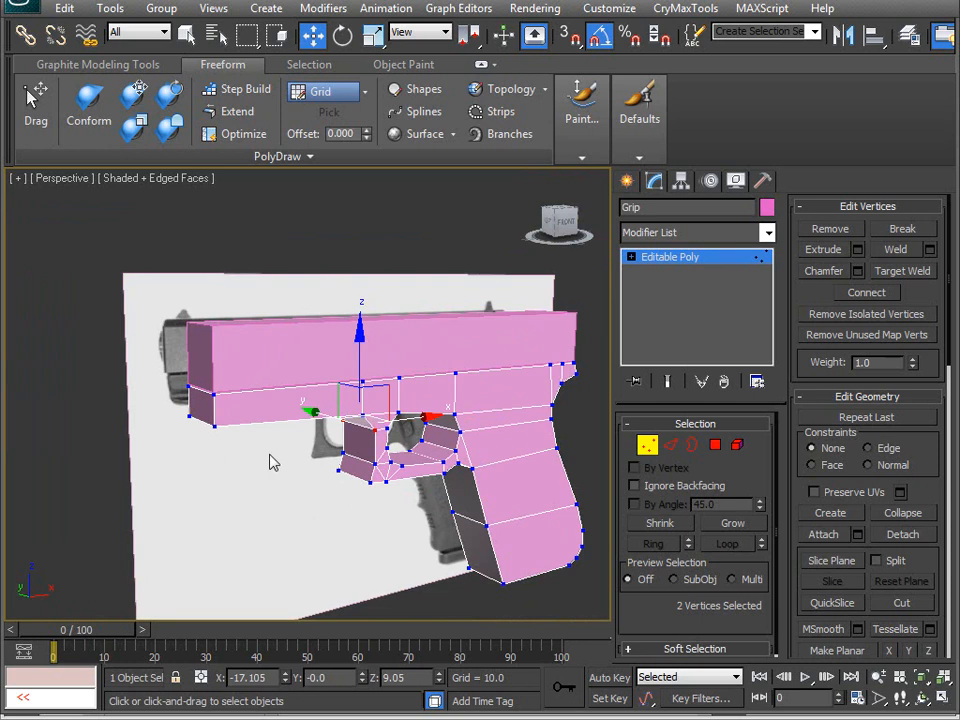
scroll(273, 462, up, 4)
alt+middle_drag(236, 486, 289, 456)
scroll(425, 513, down, 4)
alt+middle_drag(425, 513, 304, 446)
middle_drag(224, 347, 400, 410)
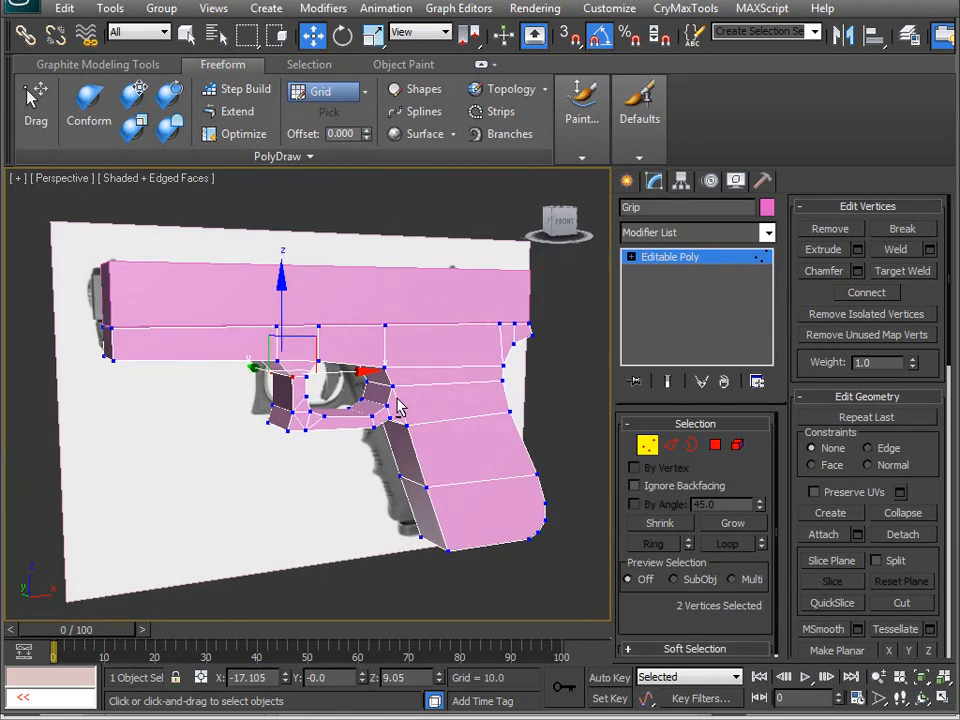
- Leave vertex editing on the Grip and examine the slide, frame and backstrap against the reference from several angles
click(647, 444)
alt+middle_drag(339, 467, 328, 423)
alt+middle_drag(408, 428, 331, 470)
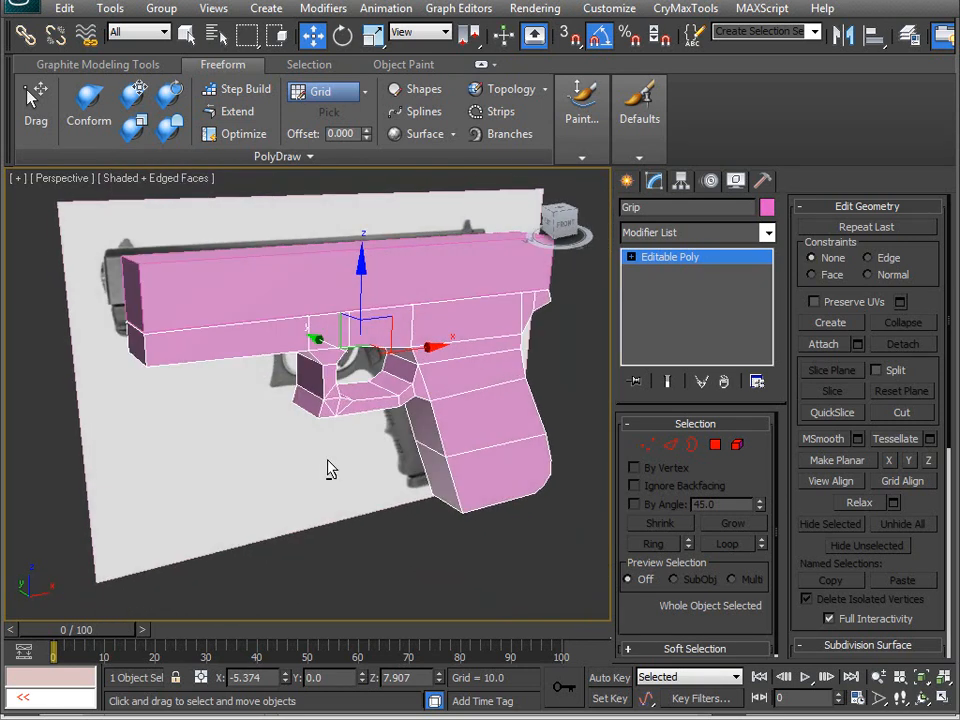
middle_drag(223, 375, 223, 407)
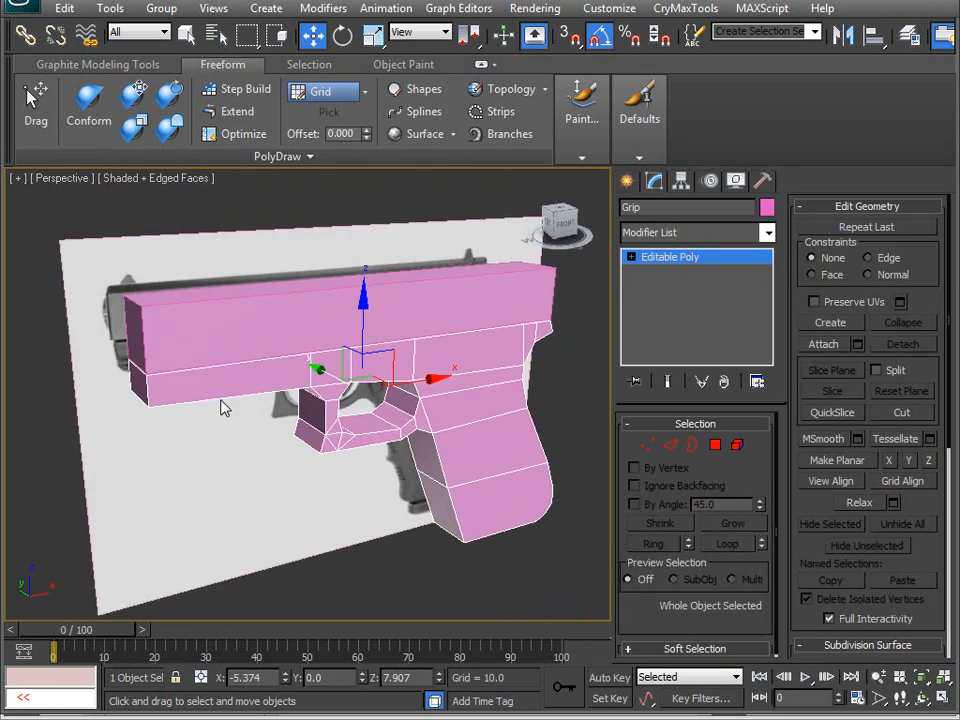
scroll(223, 407, down, 3)
alt+middle_drag(288, 456, 314, 389)
scroll(314, 389, up, 4)
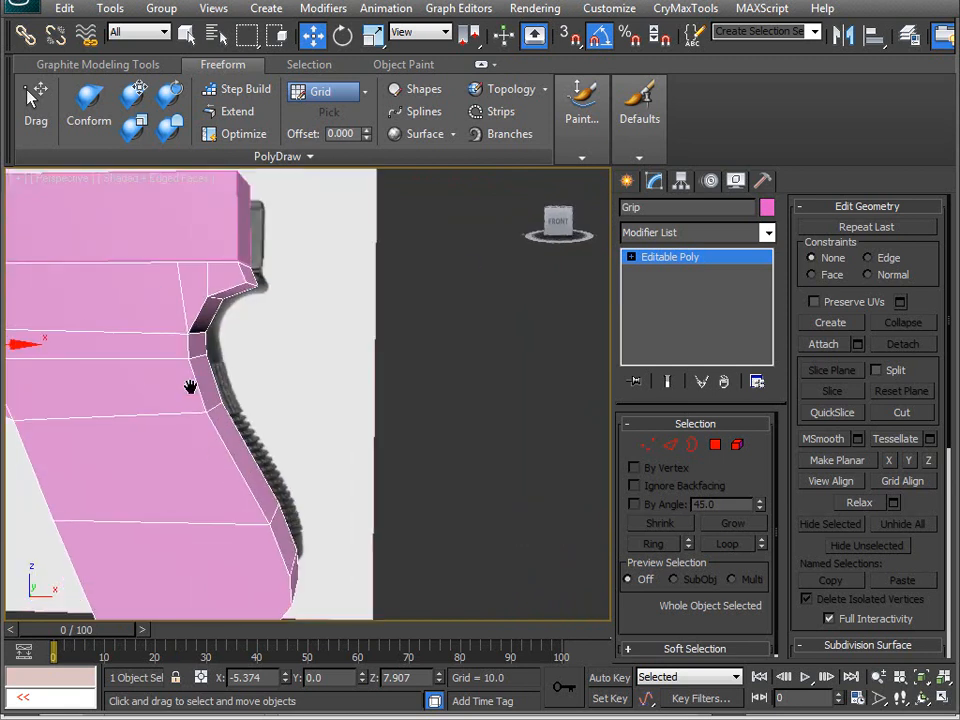
middle_drag(146, 373, 364, 450)
scroll(366, 461, down, 5)
alt+middle_drag(283, 461, 338, 464)
alt+middle_drag(283, 468, 294, 484)
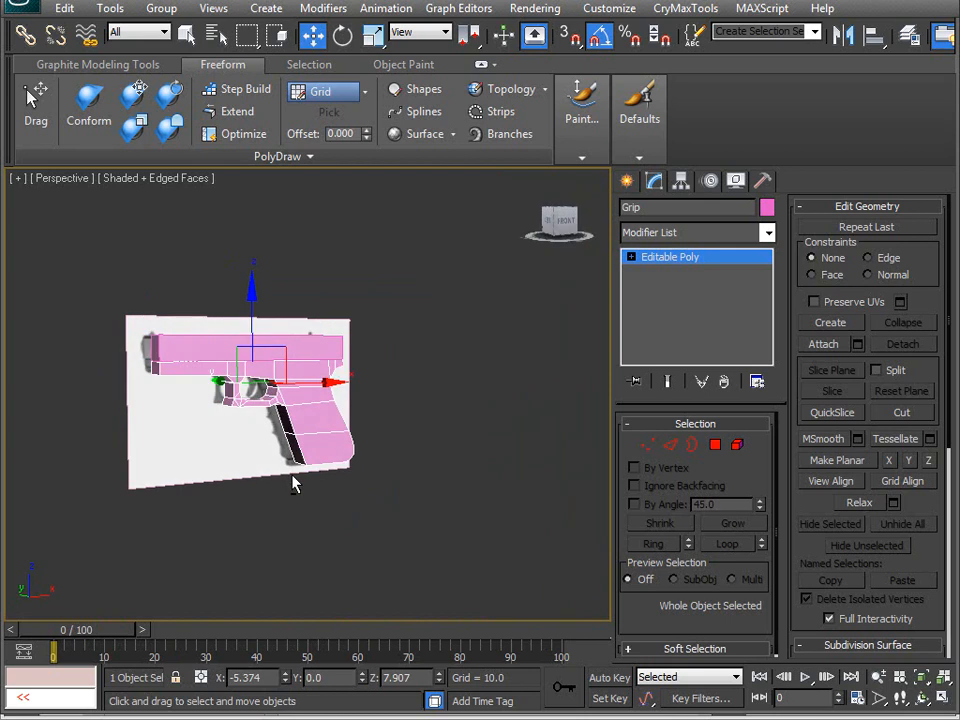
scroll(294, 484, up, 5)
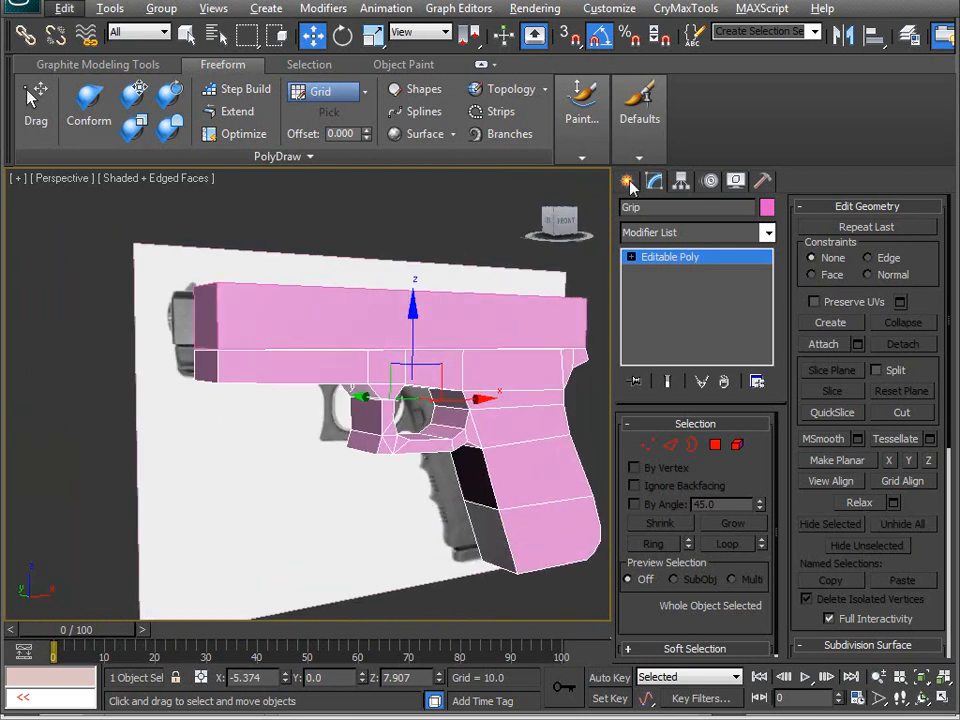
- Enable AutoGrid for the Cylinder primitive and try a cylinder of about 2.5 radius on the slide's side face
click(628, 182)
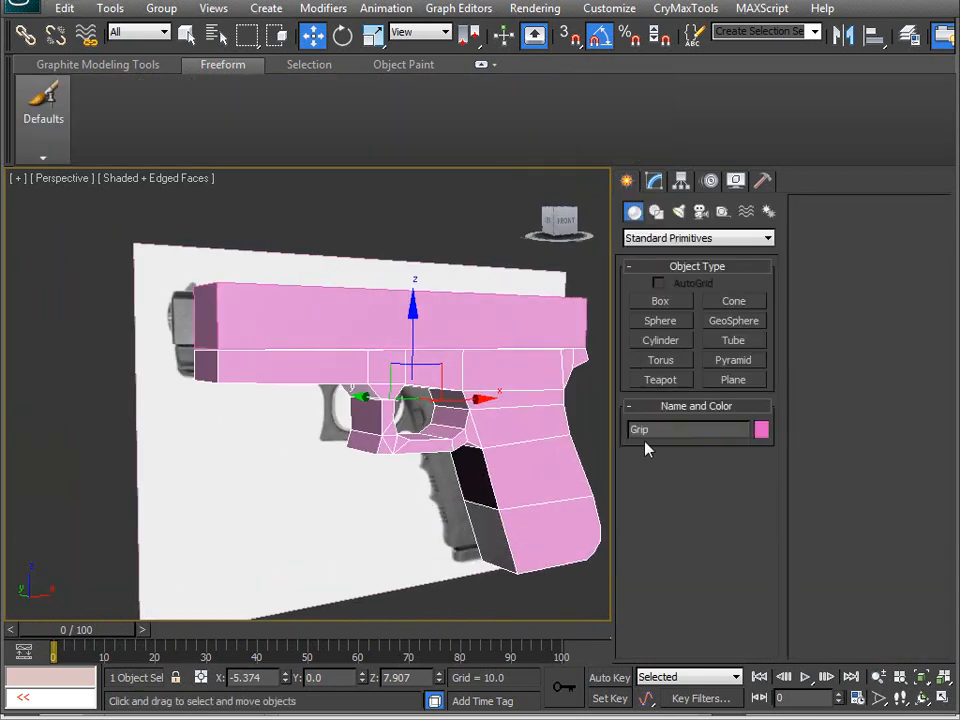
click(661, 340)
alt+middle_drag(311, 399, 252, 424)
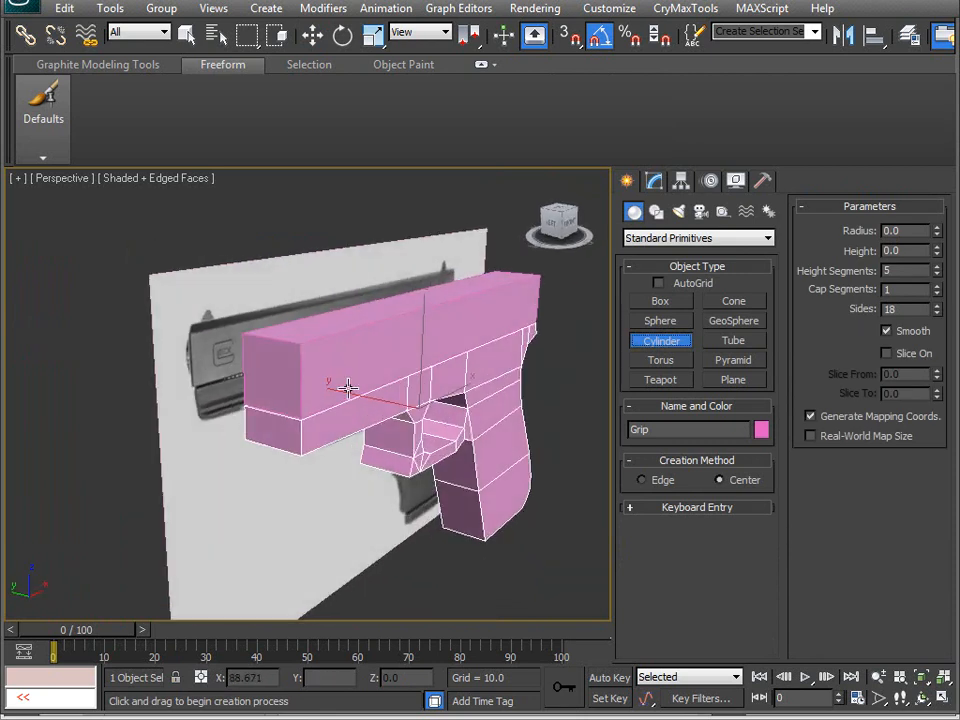
click(657, 284)
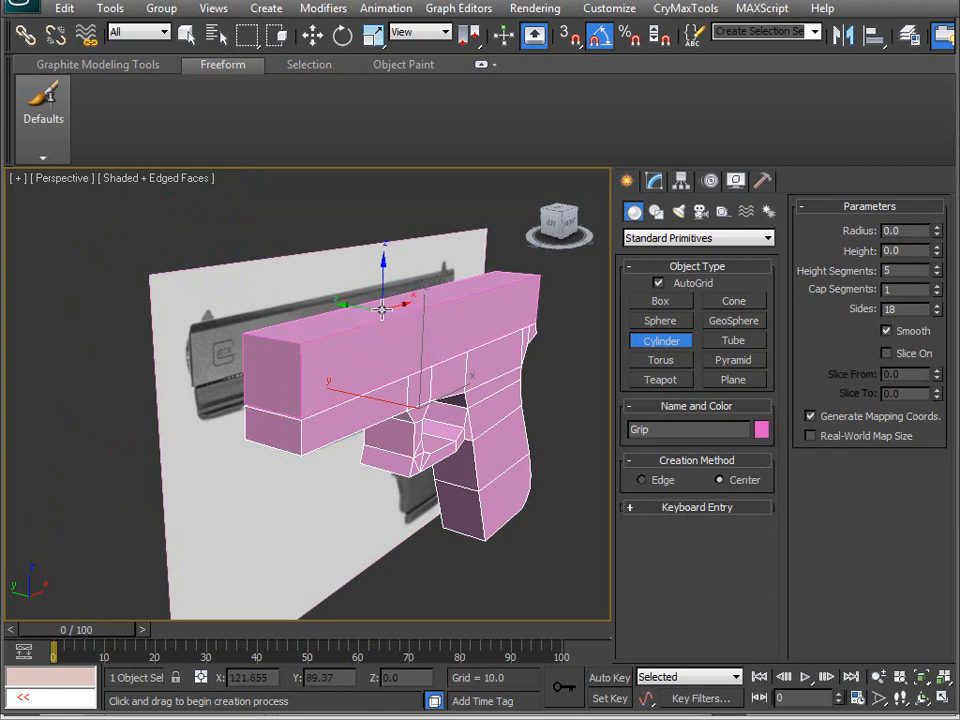
mouse_move(321, 354)
mouse_down()
mouse_move(355, 386)
mouse_move(327, 365)
mouse_up()
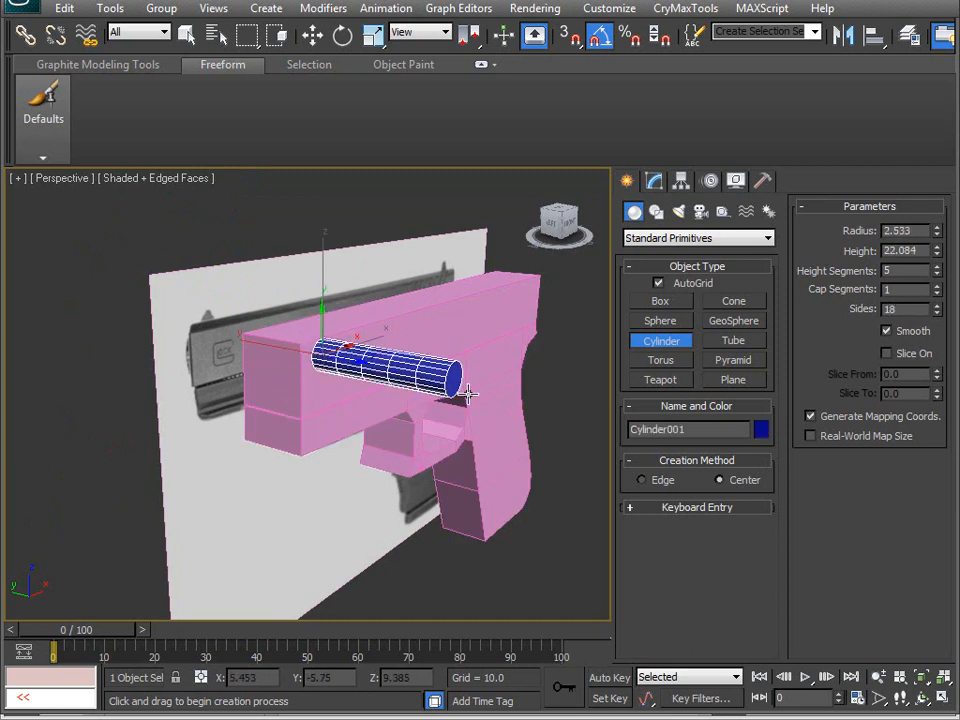
right_click(541, 364)
- Try AutoGrid cylinders on other surfaces of the pistol, including the grip's side, front strap and trigger guard, discarding each one
mouse_move(487, 371)
mouse_down()
mouse_move(508, 390)
mouse_move(497, 379)
mouse_up()
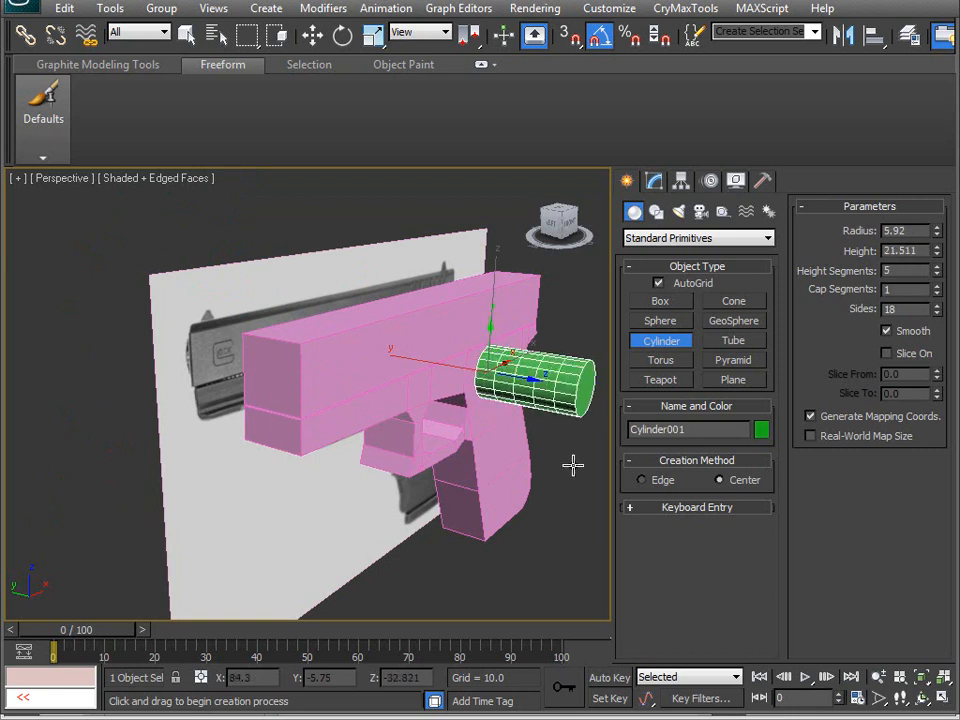
right_click(550, 490)
mouse_move(443, 481)
mouse_down()
mouse_move(447, 474)
mouse_move(441, 500)
mouse_up()
right_click(397, 430)
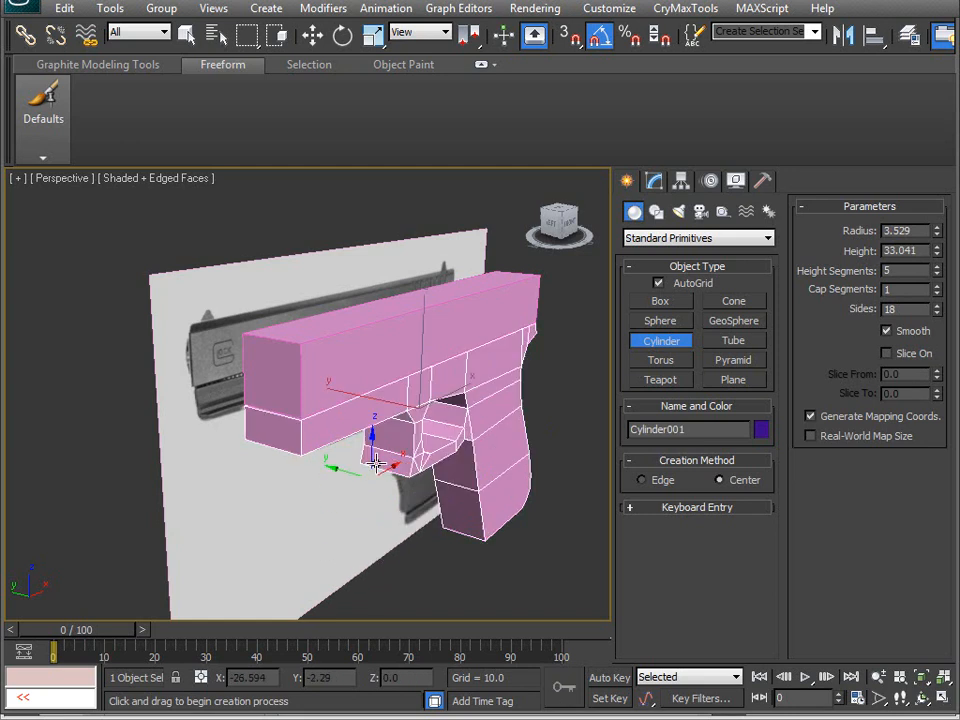
drag(394, 463, 396, 462)
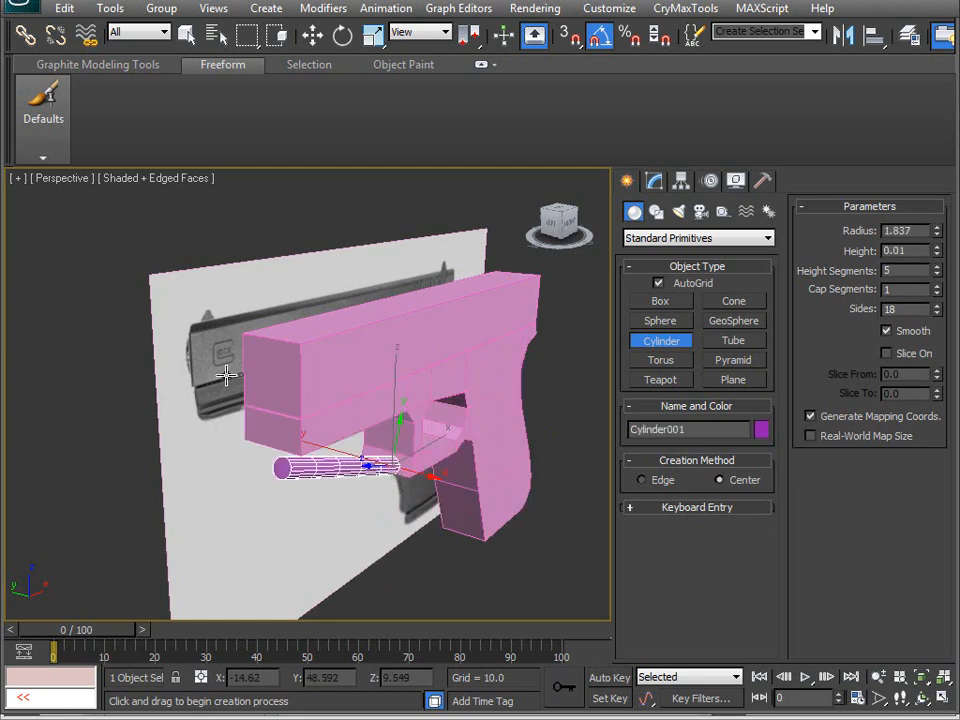
right_click(394, 553)
alt+middle_drag(394, 553, 386, 456)
mouse_move(330, 378)
mouse_down()
mouse_move(363, 420)
mouse_move(355, 390)
mouse_up()
alt+middle_drag(505, 527, 630, 443)
right_click(392, 557)
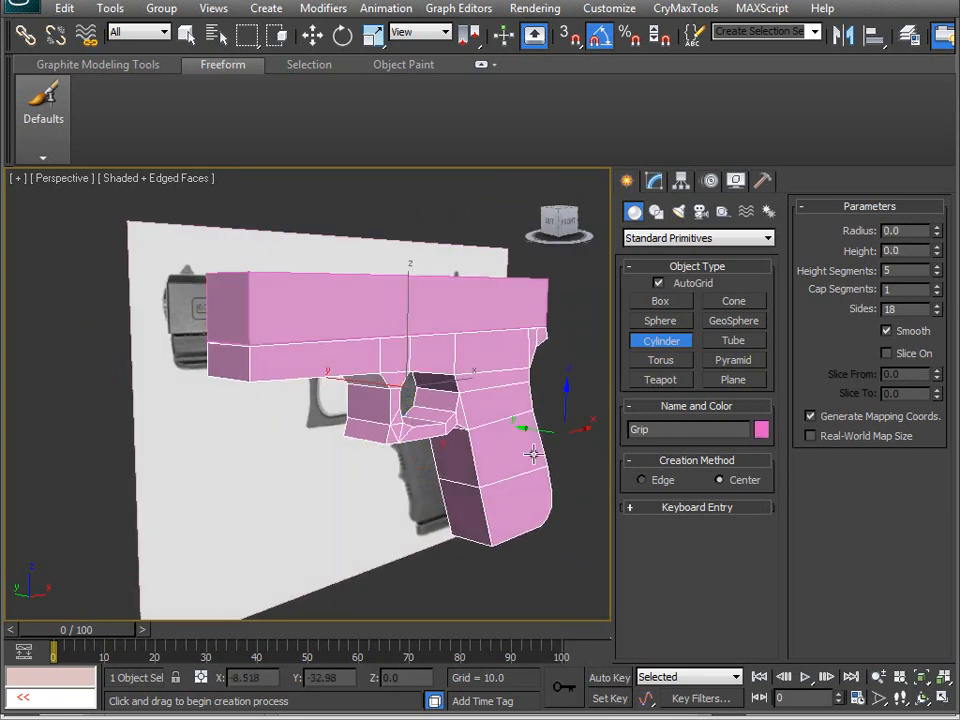
- Select the Slide box and convert it to an Editable Poly
key(w)
click(350, 305)
alt+middle_drag(350, 305, 457, 348)
alt+middle_drag(344, 328, 337, 396)
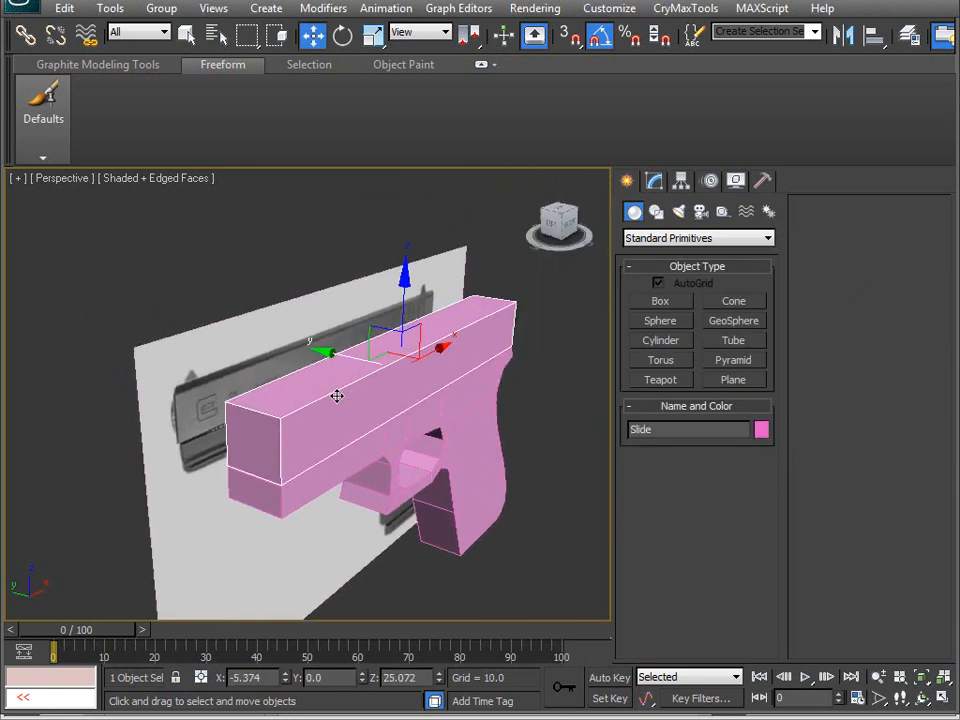
click(653, 183)
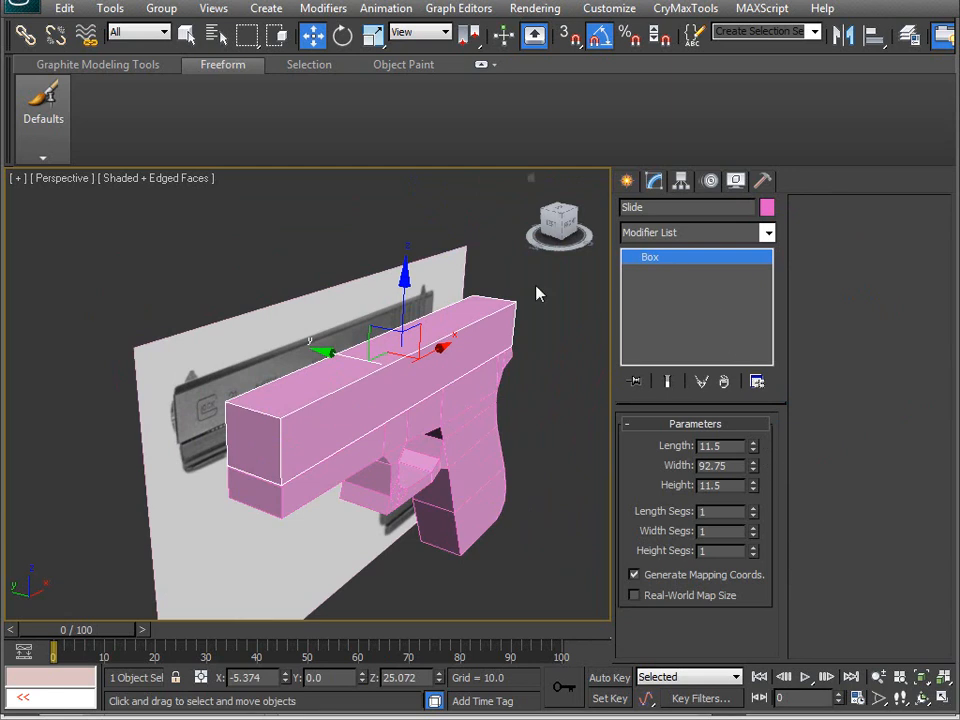
right_click(483, 375)
click(540, 445)
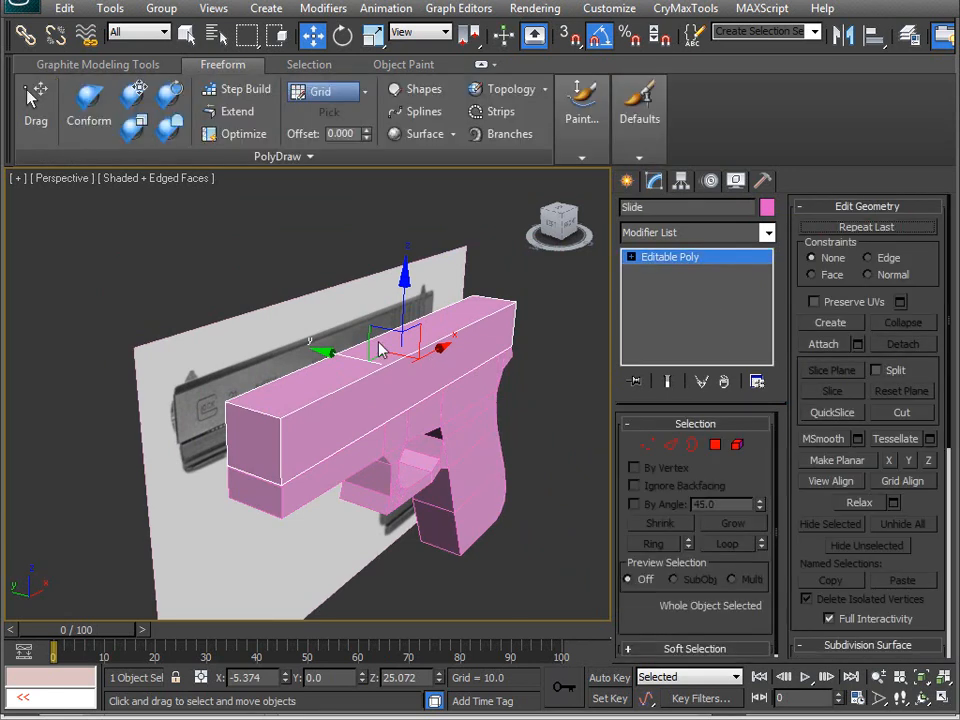
- Select all polygons of the Slide, clear their smoothing groups and assign them to smoothing group 1
click(715, 445)
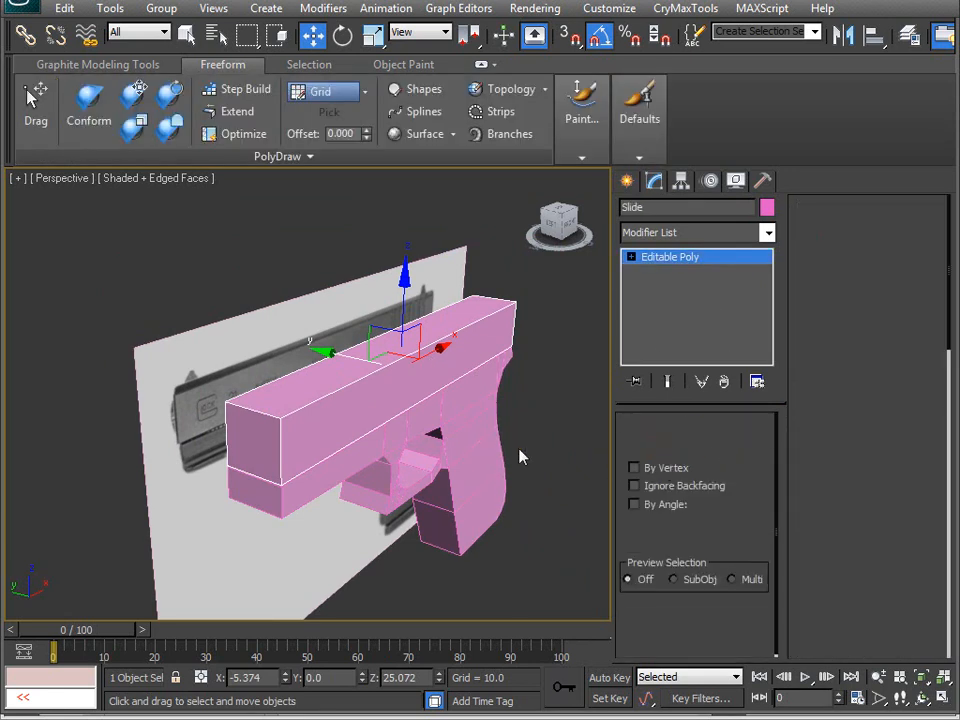
drag(169, 191, 389, 366)
scroll(801, 514, down, 5)
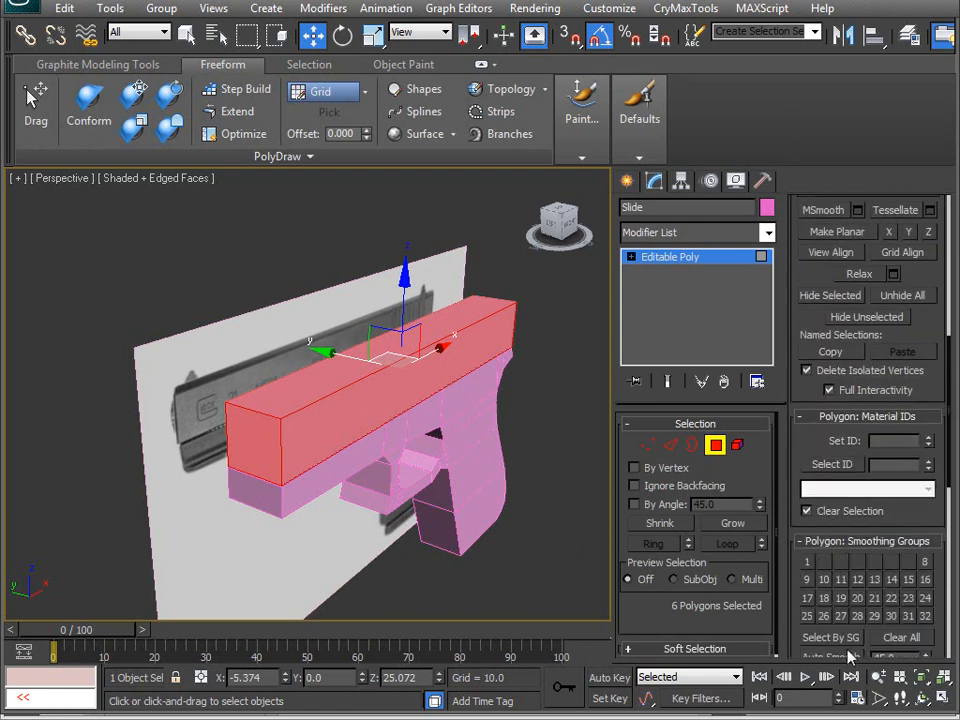
click(890, 645)
click(808, 562)
alt+middle_drag(433, 452, 419, 368)
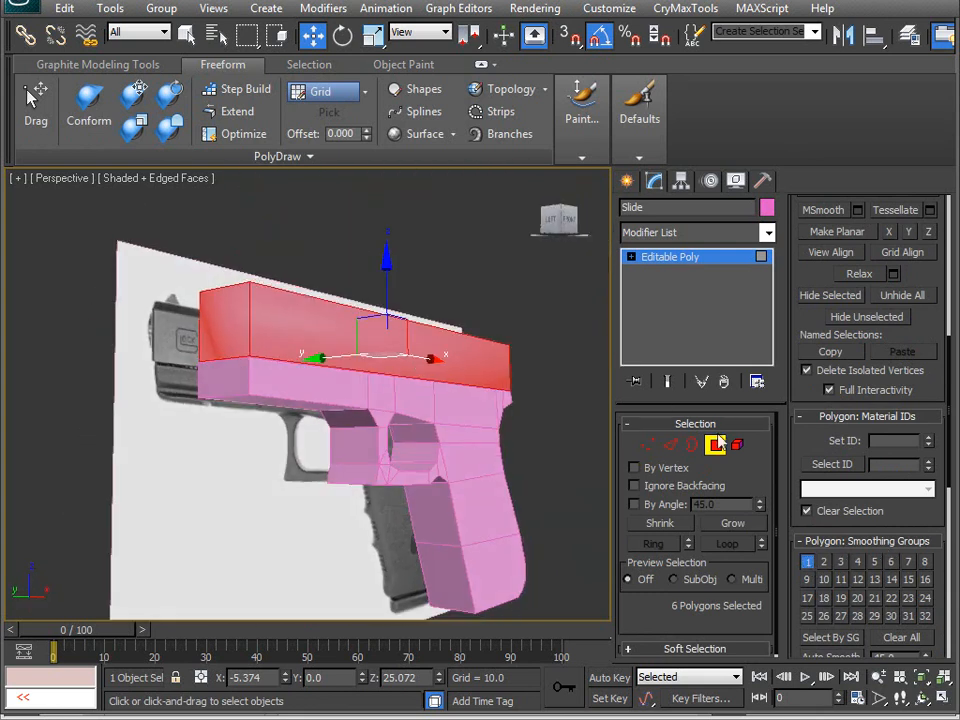
- Try an AutoGrid cylinder of about 4.2 radius on the smoothed slide's side near the top edge, and undo it
click(627, 180)
click(660, 340)
alt+middle_drag(560, 345, 401, 377)
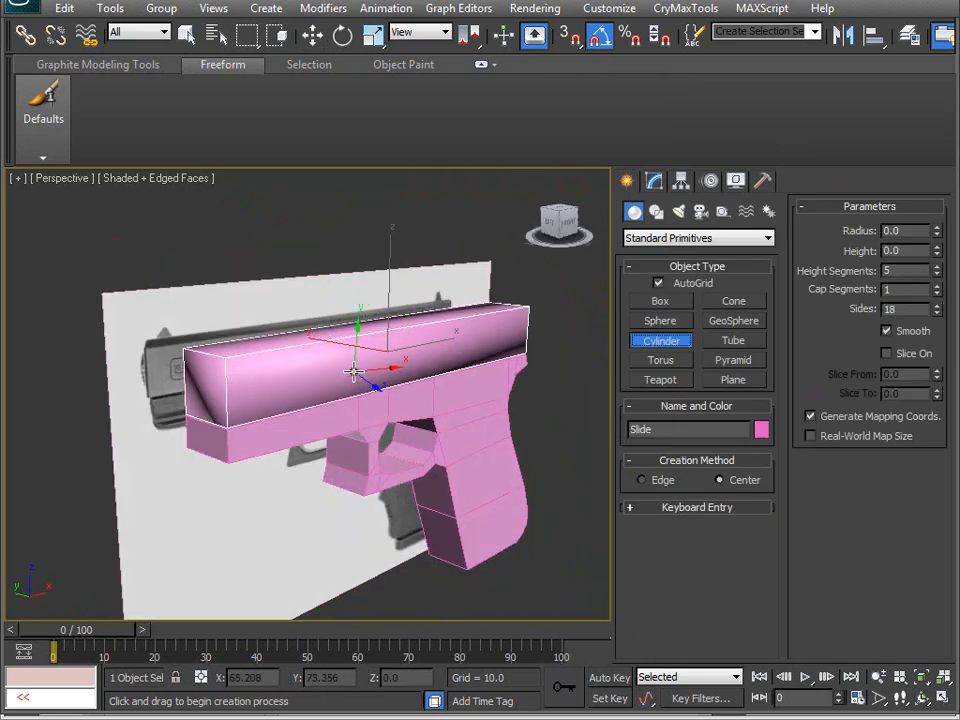
alt+middle_drag(354, 352, 379, 354)
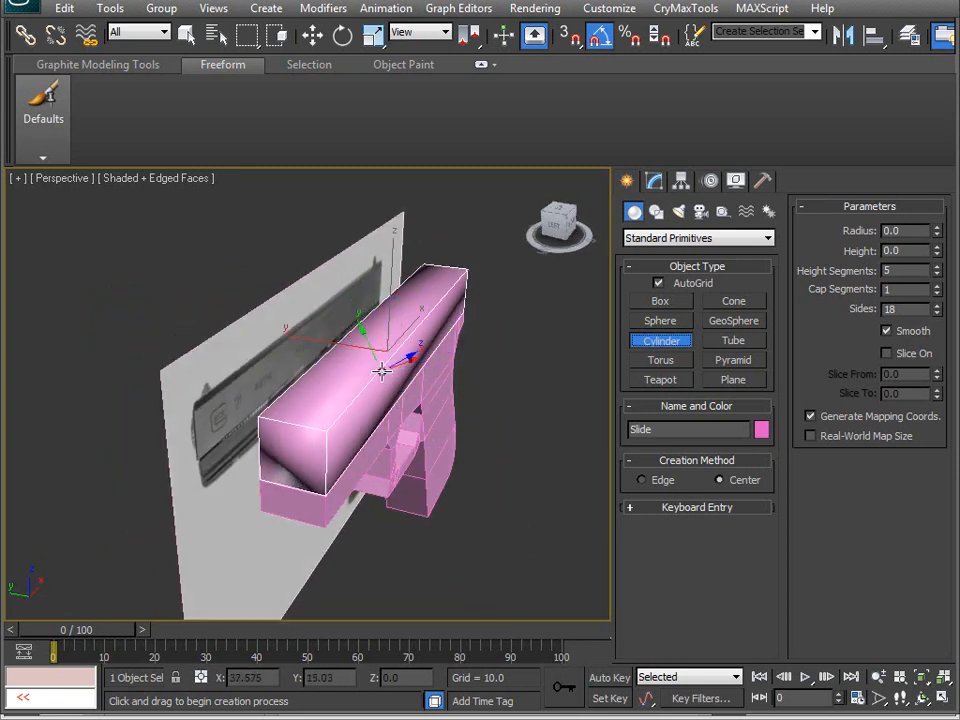
drag(373, 365, 390, 392)
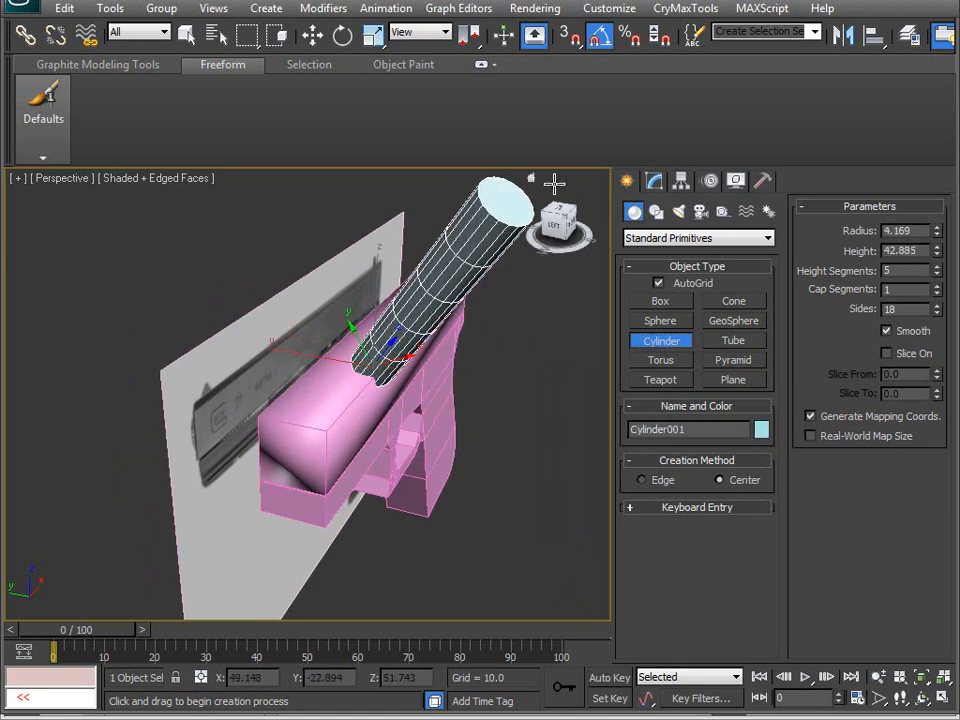
click(499, 249)
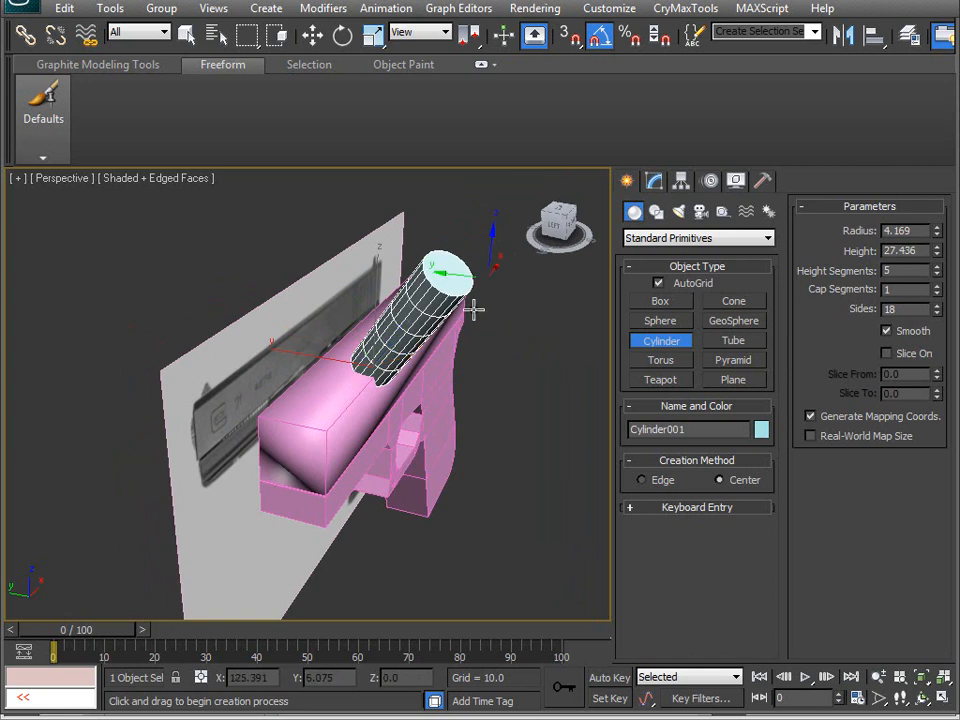
key(ctrl+z)
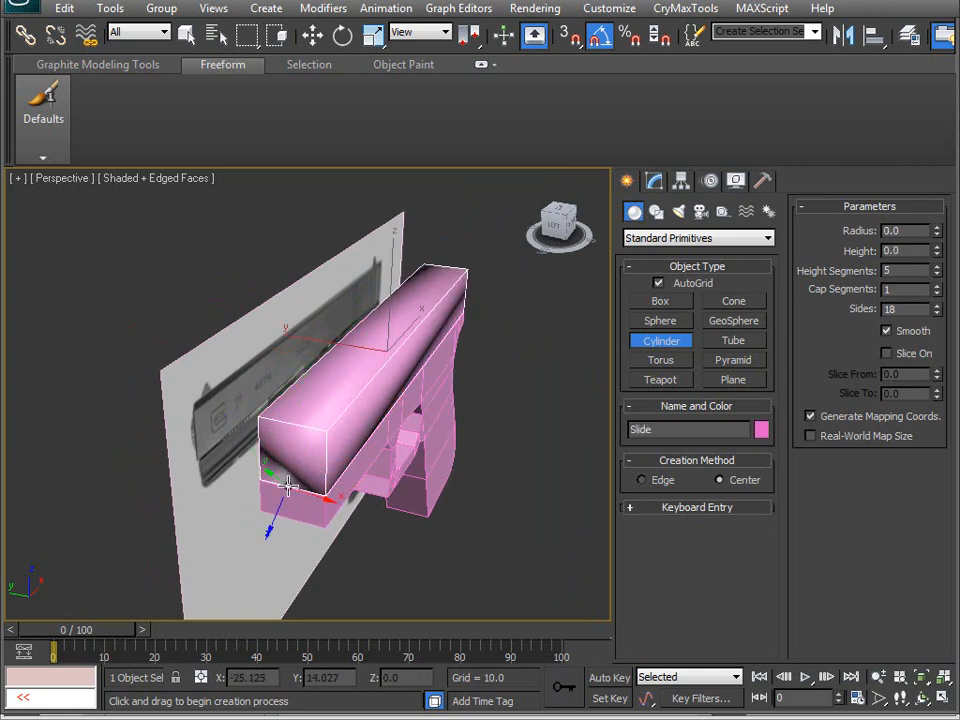
- Try AutoGrid cylinders along the lower edge and corner of the smoothed slide's muzzle end, discarding each one
mouse_move(267, 476)
mouse_down()
mouse_move(196, 542)
mouse_move(216, 516)
mouse_up()
click(150, 544)
key(ctrl+z)
drag(314, 488, 320, 487)
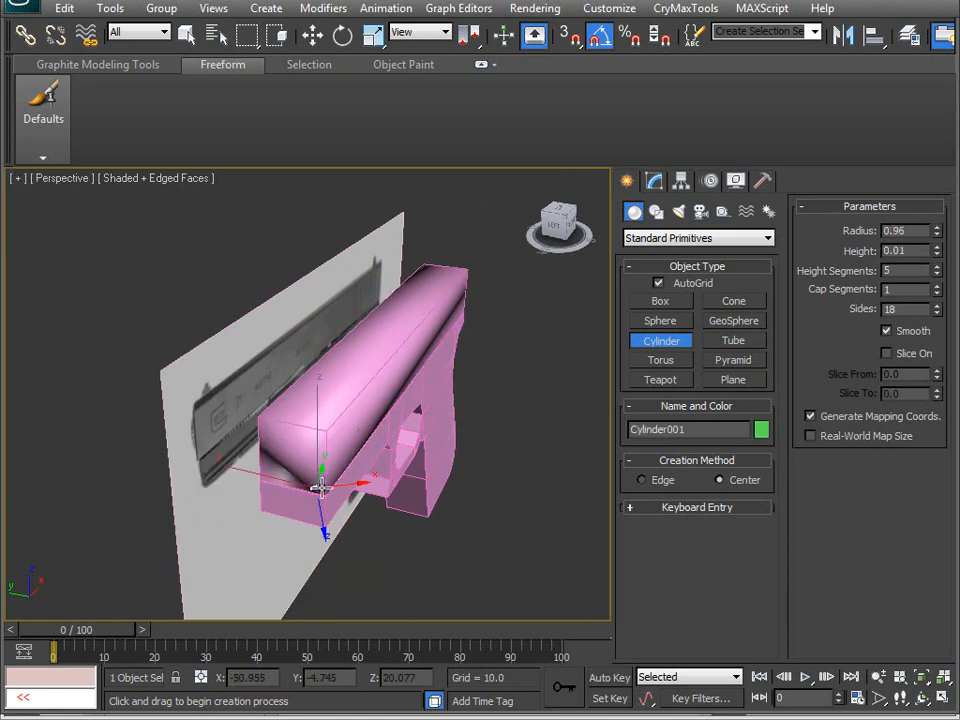
right_click(397, 530)
alt+middle_drag(476, 454, 332, 377)
right_click(544, 381)
alt+middle_drag(413, 401, 380, 433)
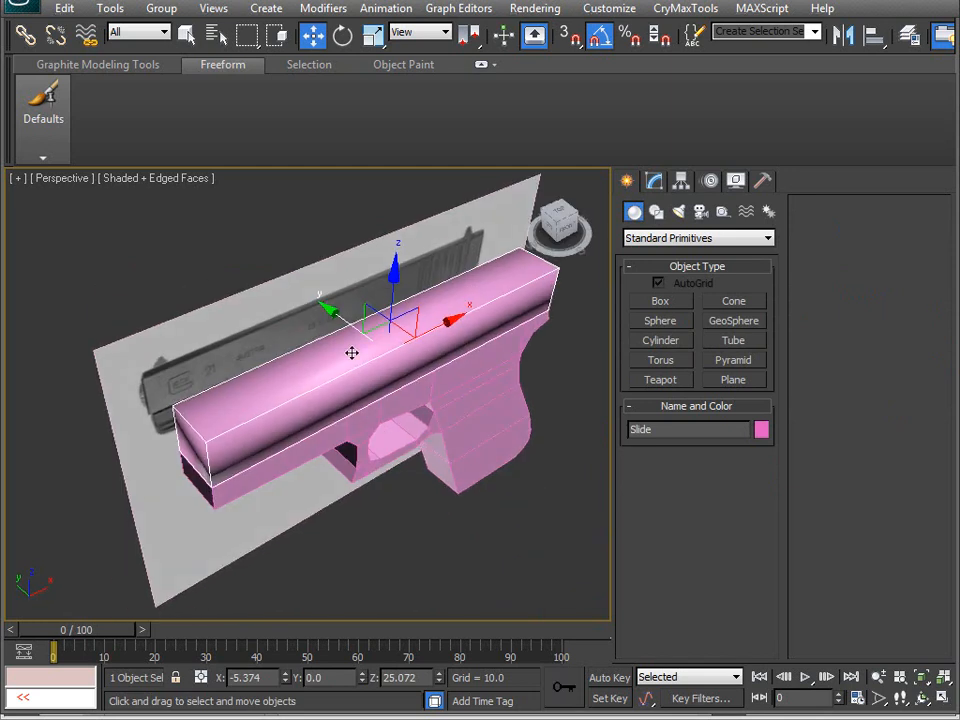
- Remove the Slide's top polygon from smoothing group 1
click(654, 181)
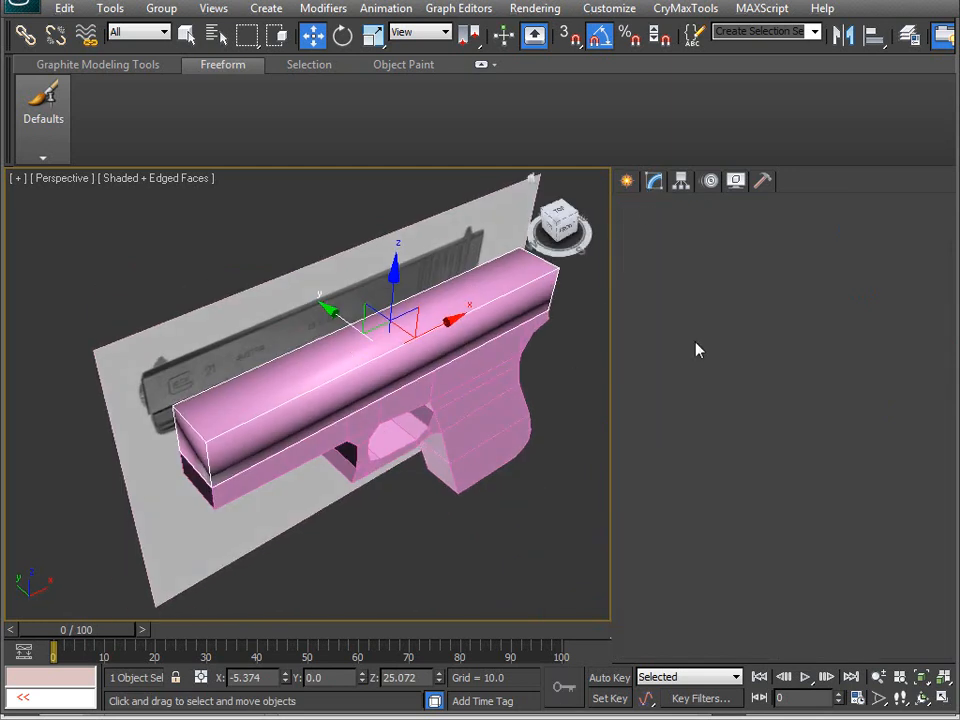
click(715, 444)
click(328, 349)
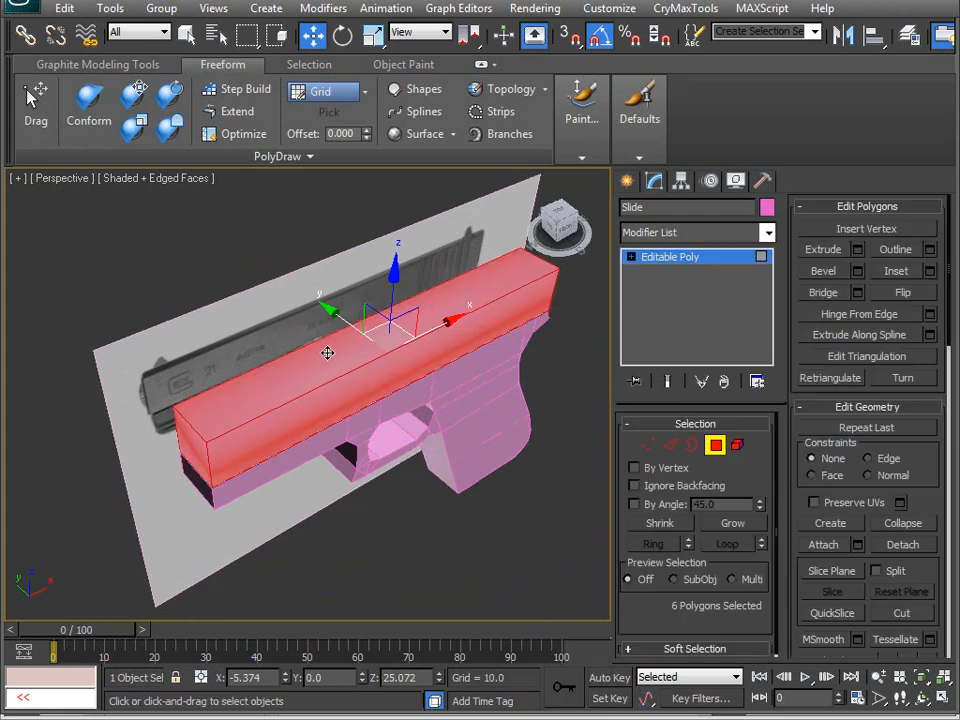
scroll(932, 505, down, 10)
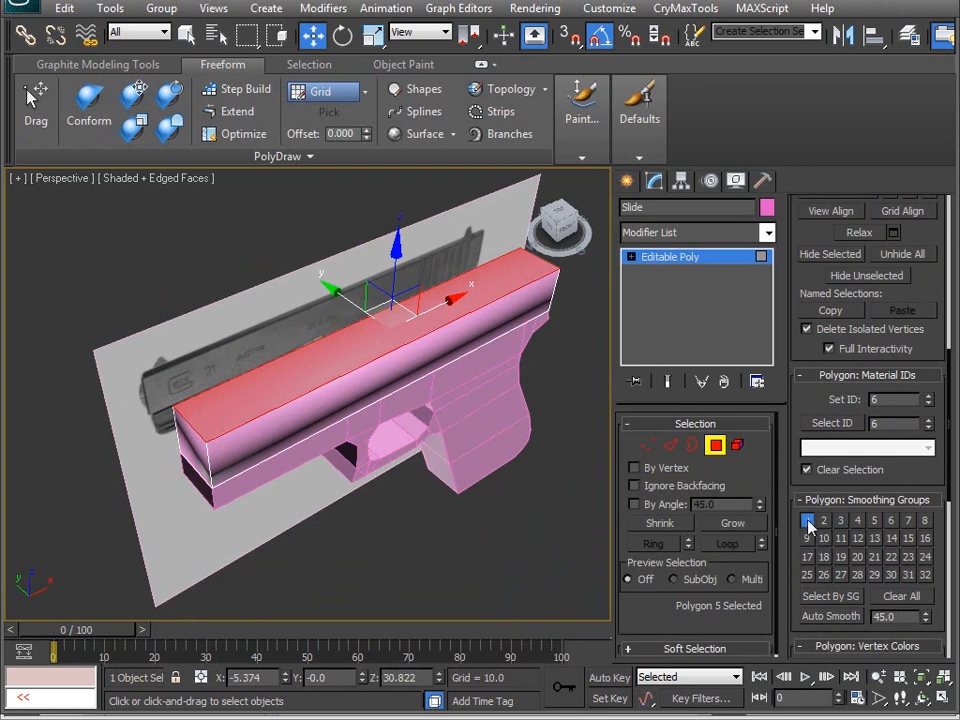
alt+middle_drag(277, 337, 404, 413)
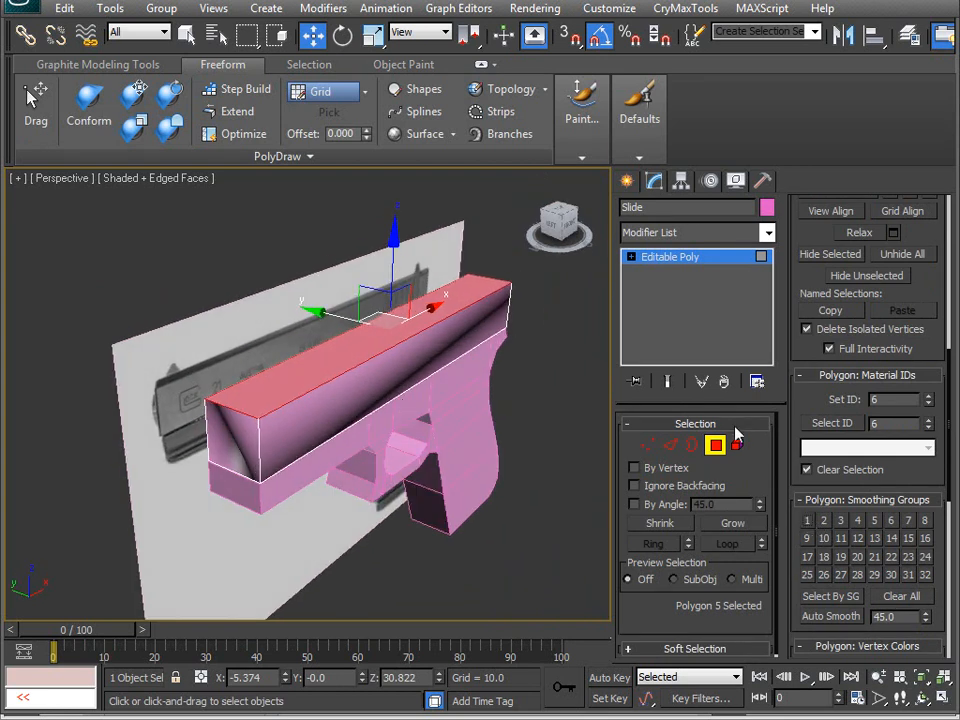
- Try an AutoGrid cylinder near the slide's top edge with the top face unsmoothed, and cancel it
click(626, 180)
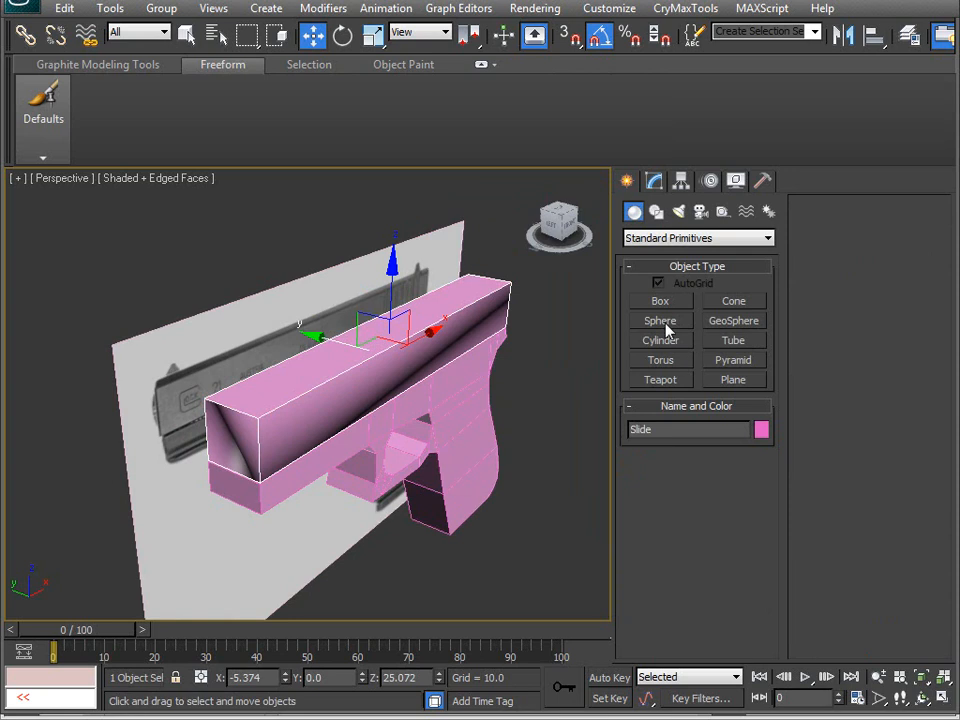
click(667, 342)
mouse_move(355, 347)
mouse_down()
mouse_move(430, 345)
mouse_move(353, 346)
mouse_up()
right_click(375, 340)
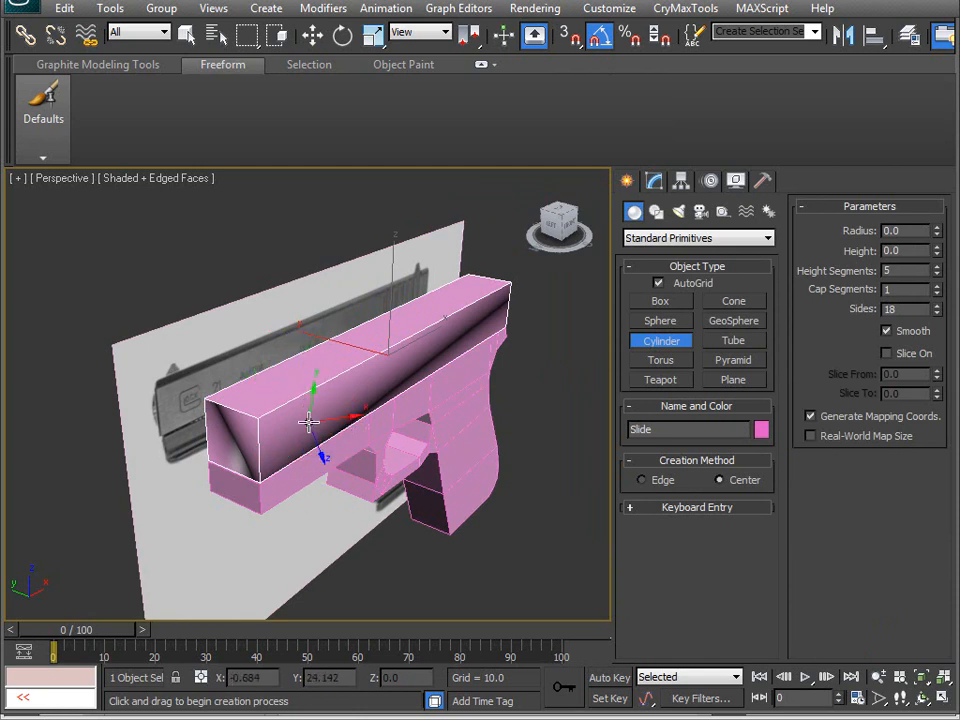
alt+middle_drag(316, 409, 326, 381)
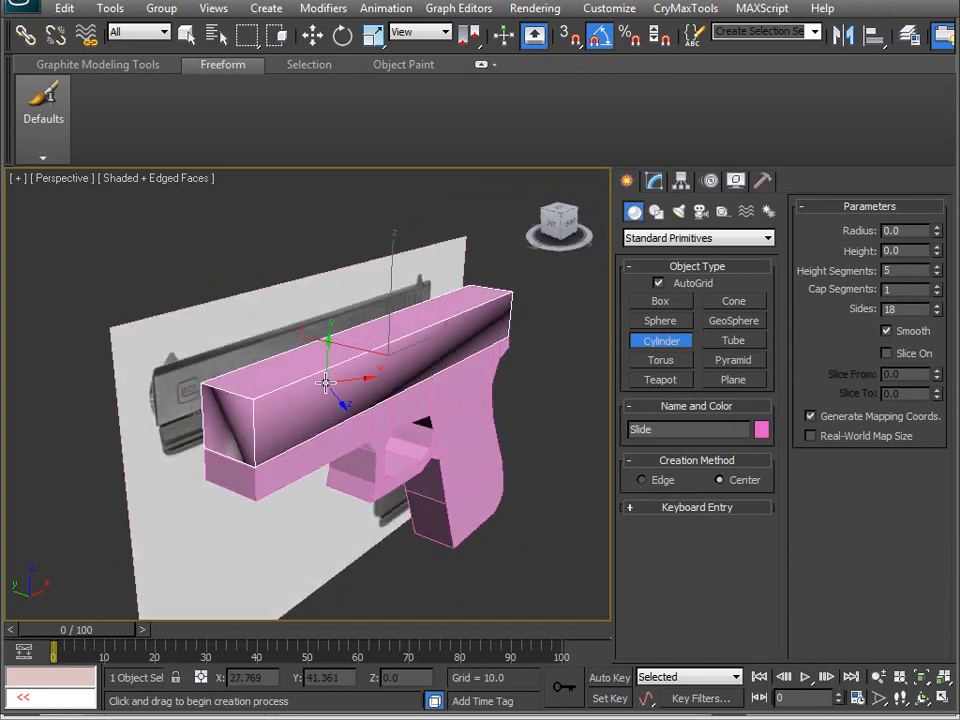
key(w)
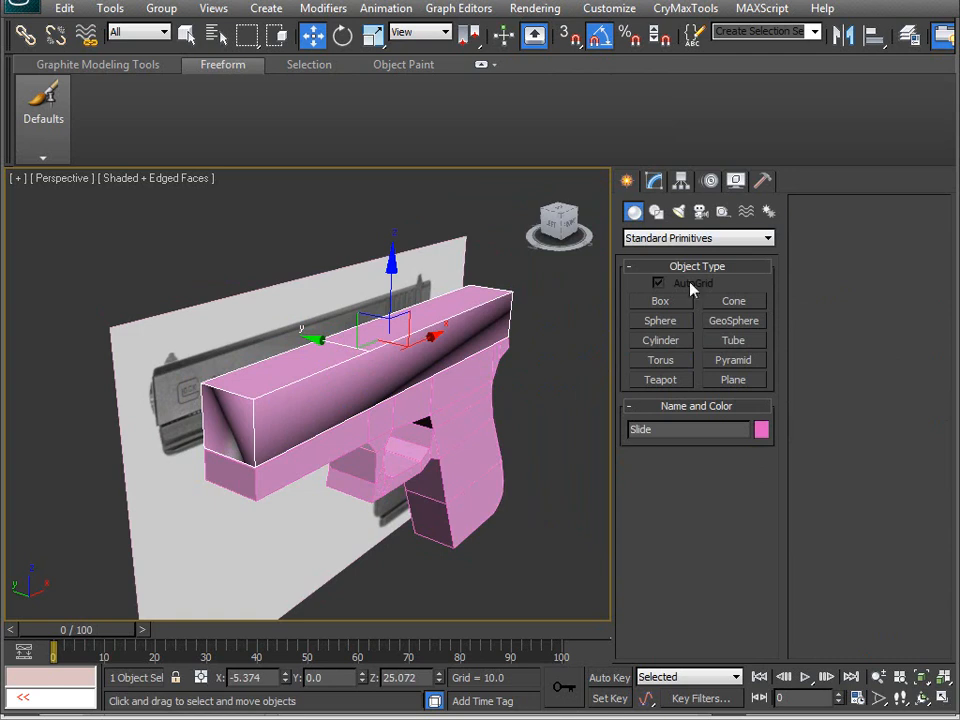
- Auto smooth all of the Slide's polygons with a 45-degree threshold
click(658, 182)
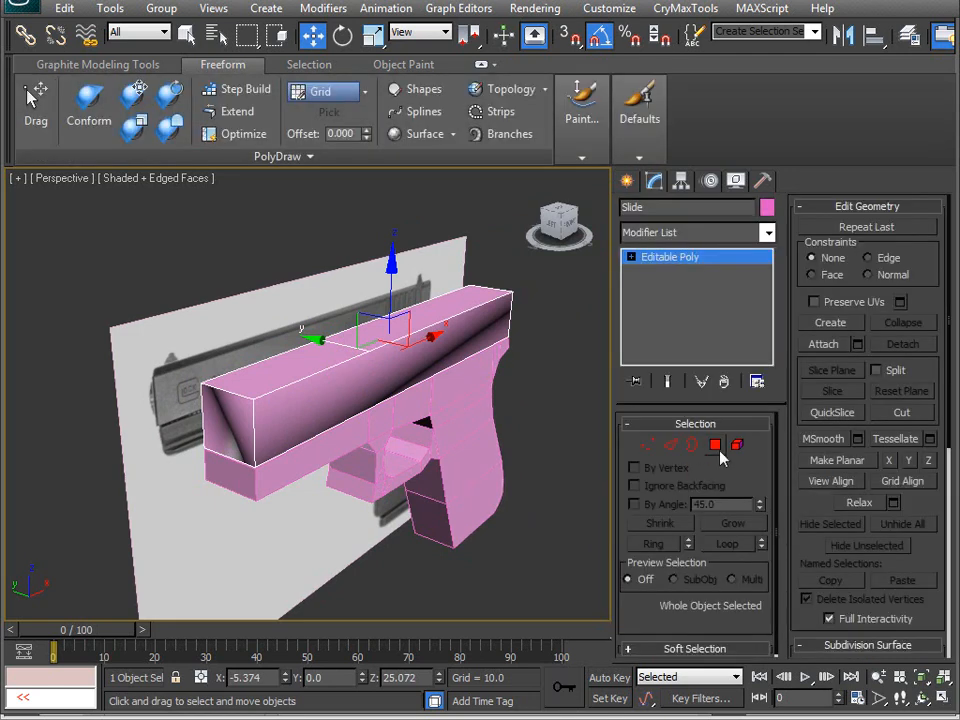
click(716, 447)
drag(922, 576, 885, 256)
scroll(863, 583, down, 11)
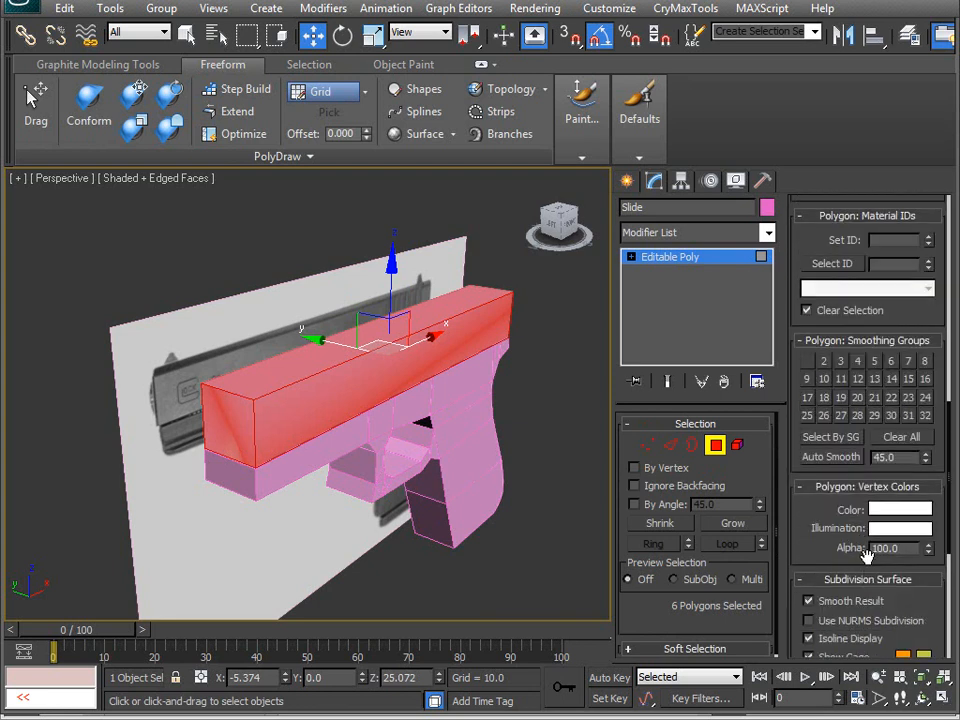
scroll(801, 495, up, 2)
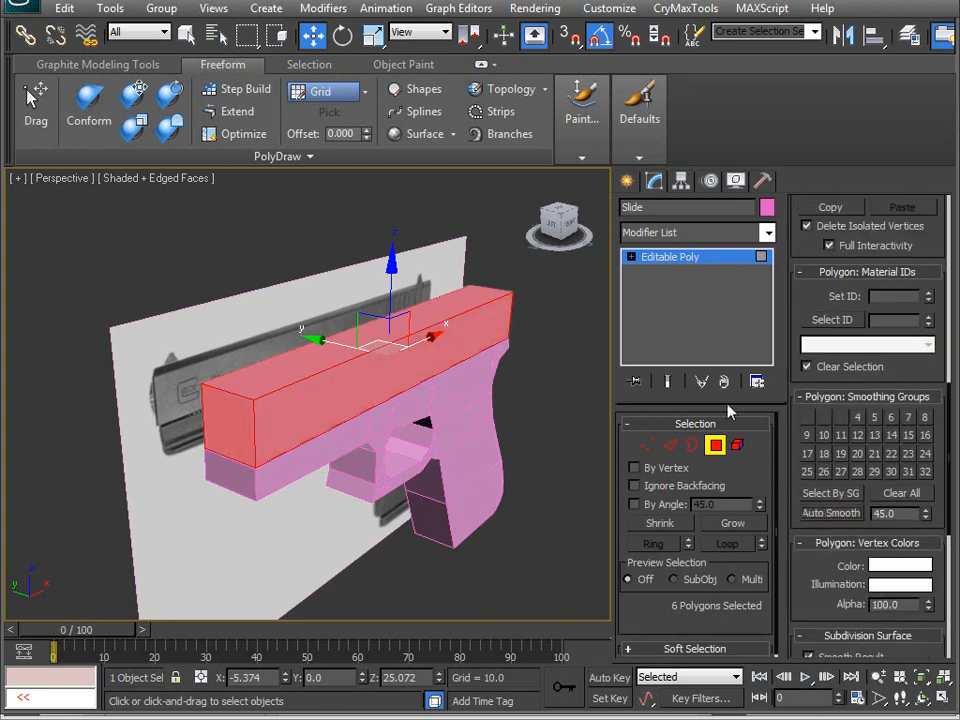
click(716, 447)
- Create an AutoGrid cylinder on the slide's muzzle face with a radius of about 4.28 and a height of about -85.9
mouse_move(381, 386)
alt+middle_down()
mouse_move(407, 364)
mouse_move(378, 366)
alt+middle_up()
click(627, 181)
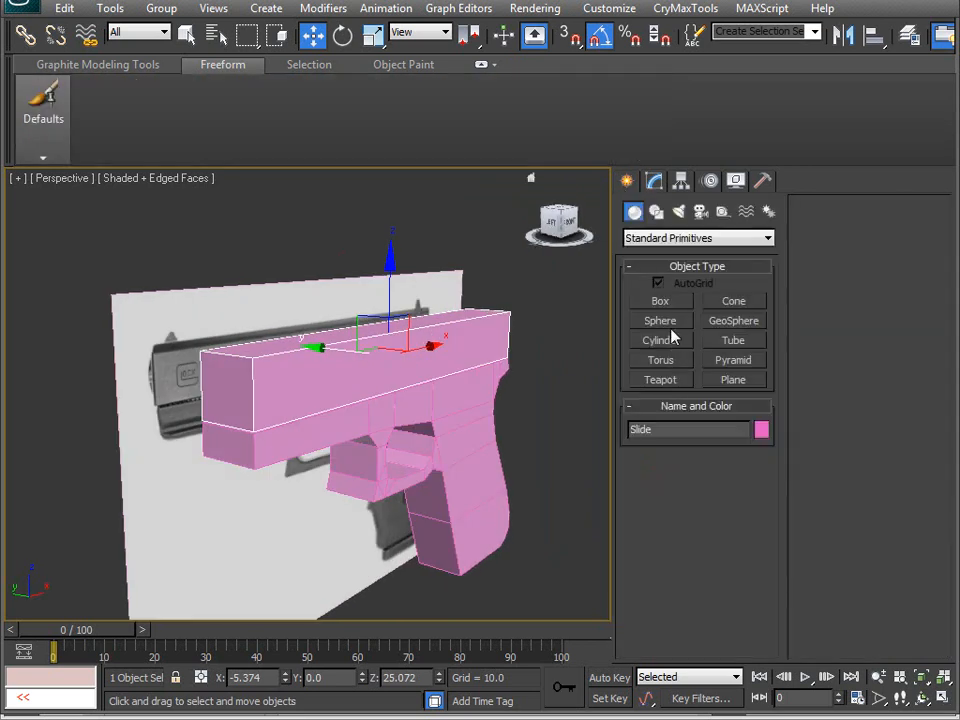
click(672, 345)
drag(223, 396, 232, 374)
click(323, 555)
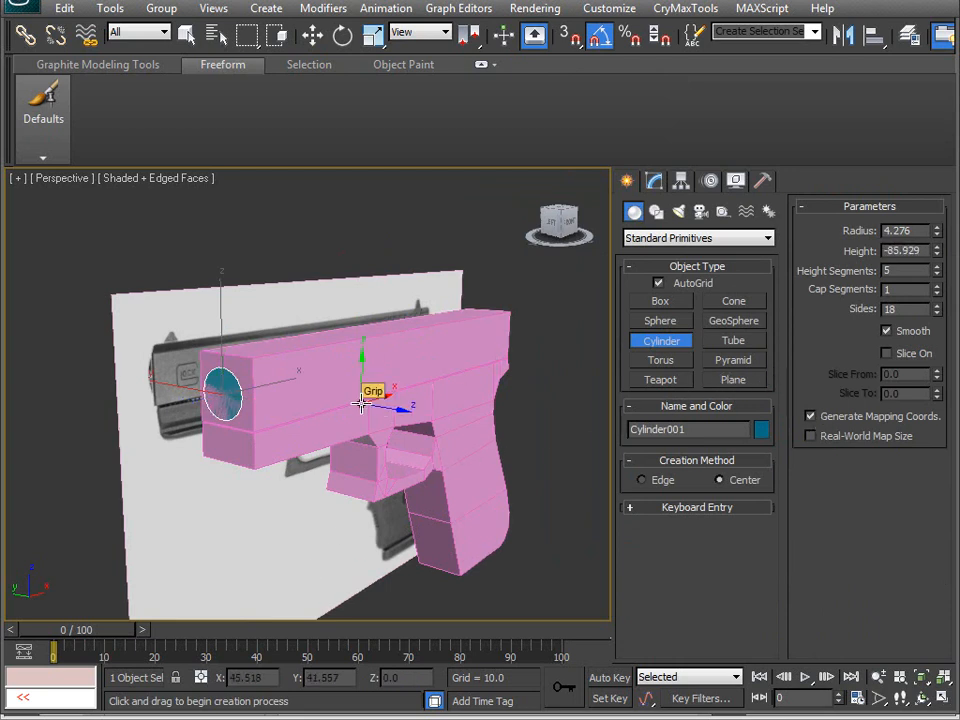
- Move the cylinder along X so it protrudes slightly from the slide's muzzle face
key(F3)
mouse_move(361, 403)
alt+middle_down()
mouse_move(257, 401)
mouse_move(317, 388)
mouse_move(355, 403)
mouse_move(360, 415)
mouse_move(343, 439)
mouse_move(241, 429)
alt+middle_up()
key(F3)
key(w)
drag(303, 406, 296, 408)
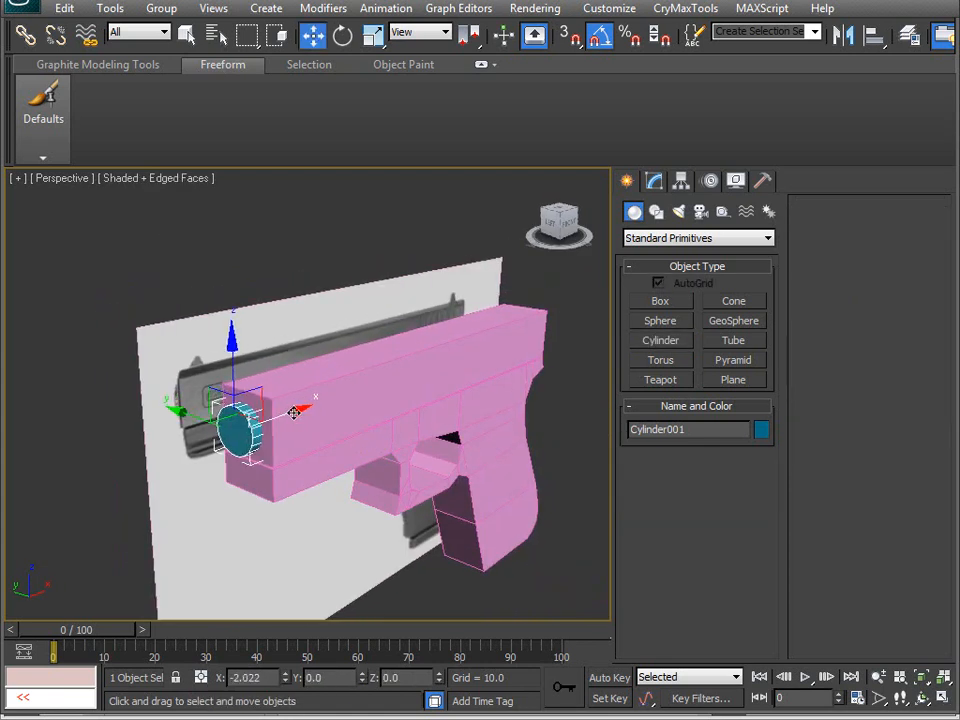
- Examine how the cylinder sits in the slide's muzzle end from several angles and distances
scroll(275, 530, up, 3)
scroll(424, 506, down, 4)
alt+middle_drag(424, 506, 349, 459)
scroll(349, 459, up, 5)
mouse_move(388, 512)
alt+middle_down()
mouse_move(339, 480)
mouse_move(300, 476)
mouse_move(339, 419)
alt+middle_up()
scroll(339, 480, down, 4)
scroll(300, 476, up, 4)
scroll(264, 465, down, 2)
- Shorten the cylinder inside the slide to a height of about -17.19, checking its extent in wireframe
key(F3)
scroll(429, 407, down, 2)
alt+middle_drag(429, 407, 364, 467)
scroll(360, 469, up, 2)
scroll(297, 484, up, 2)
alt+middle_drag(297, 484, 254, 481)
click(654, 181)
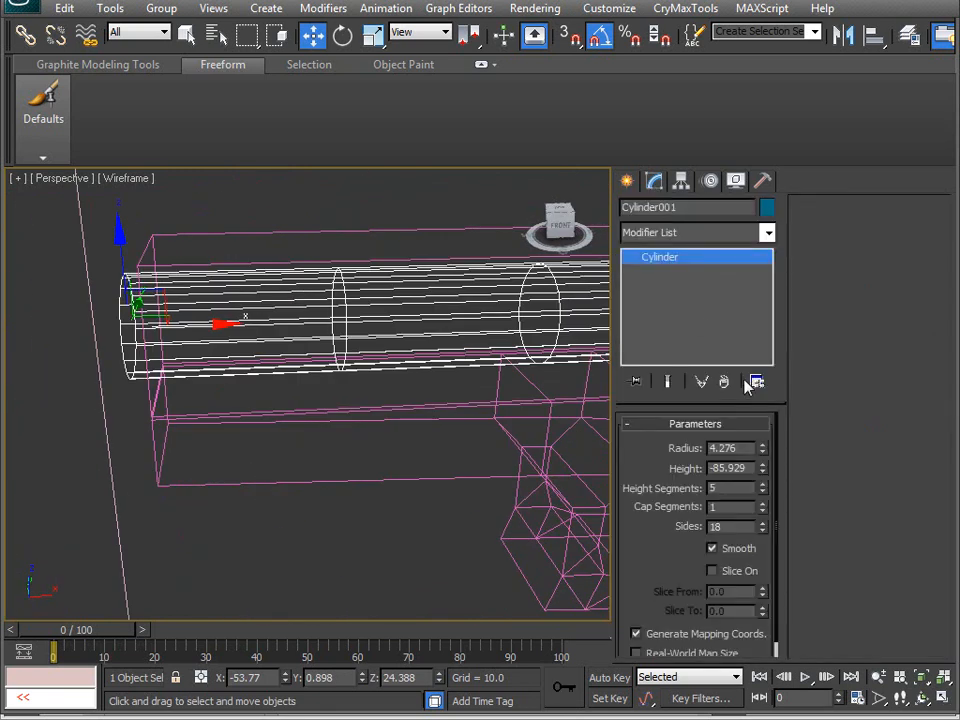
mouse_move(767, 470)
mouse_down()
mouse_move(739, 429)
mouse_move(750, 463)
mouse_up()
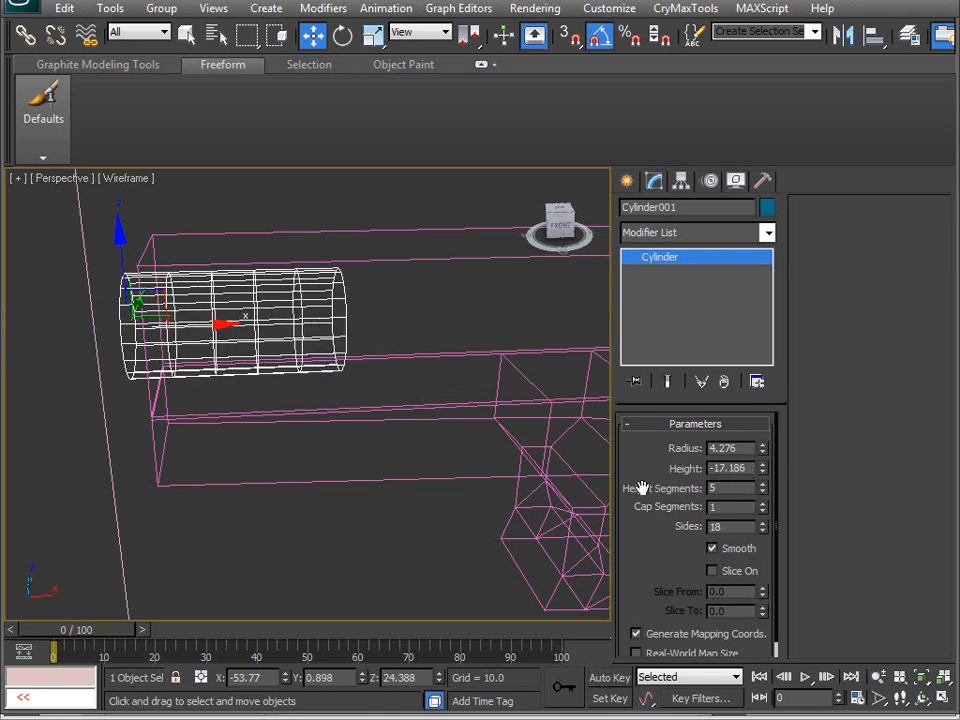
- Set the muzzle cylinder's height segments to 1 and reduce its sides to 12 in shaded view
mouse_move(355, 405)
alt+middle_down()
mouse_move(405, 403)
mouse_move(465, 375)
mouse_move(377, 388)
mouse_move(398, 403)
mouse_move(381, 409)
mouse_move(379, 439)
mouse_move(417, 468)
mouse_move(460, 443)
alt+middle_up()
key(F3)
scroll(384, 403, up, 3)
alt+middle_drag(335, 373, 421, 420)
scroll(309, 505, down, 3)
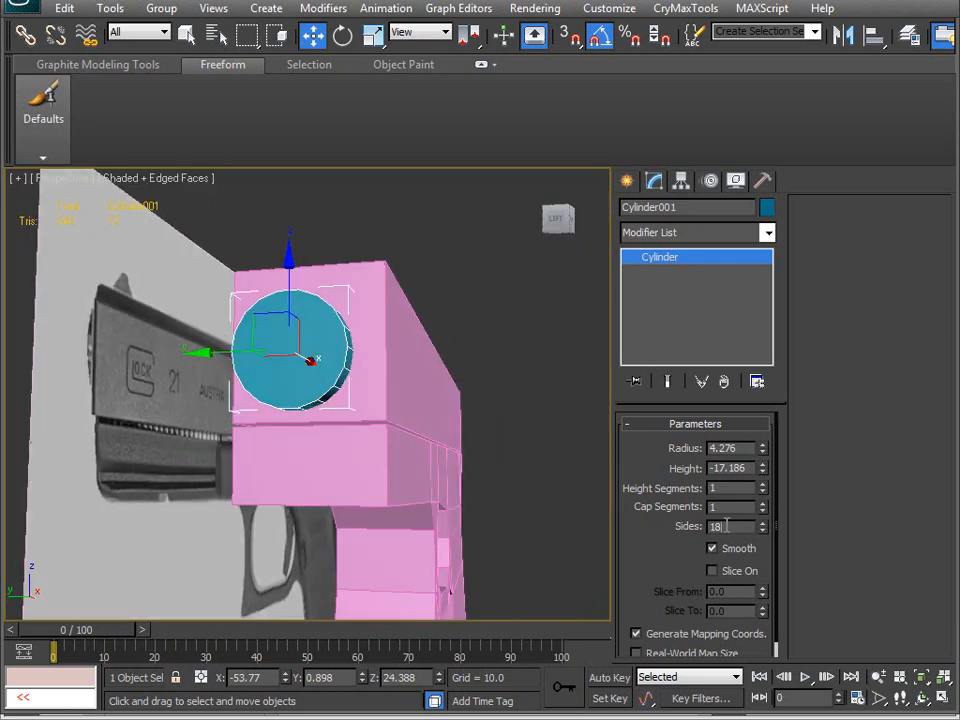
key(Return)
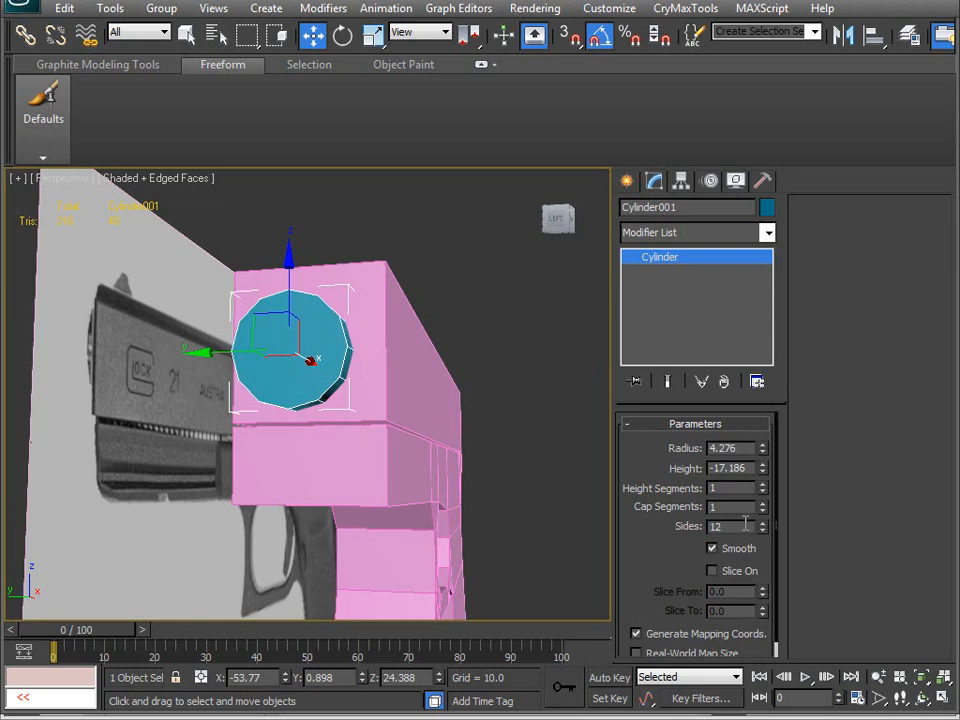
- Try side counts of 10, 8, 6, 4, 3 and 5 on the muzzle cylinder
text(10)
key(Return)
text(8)
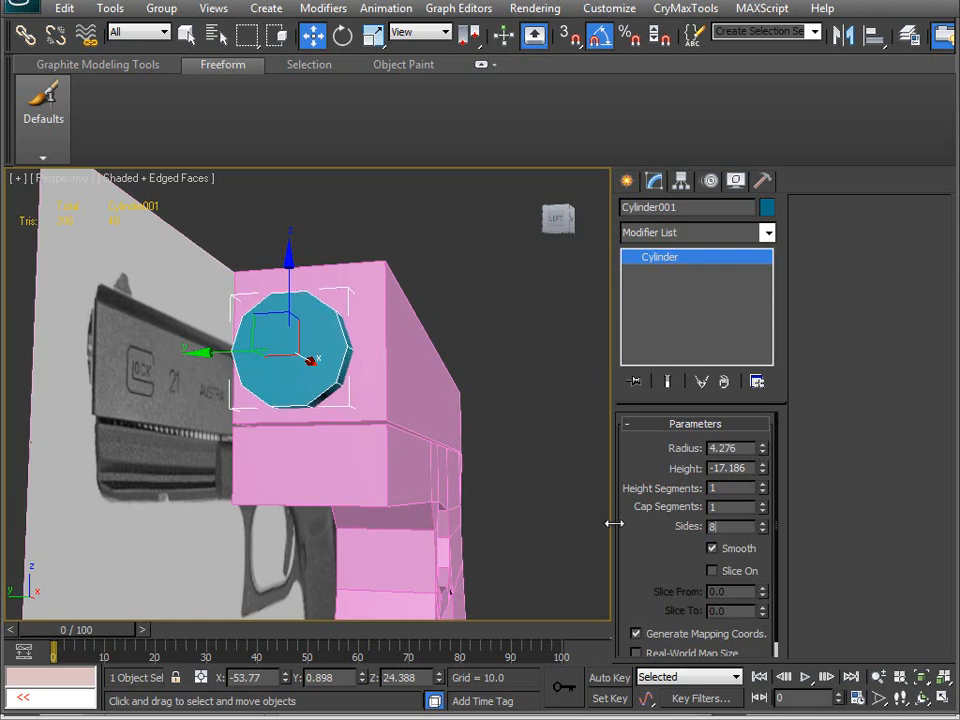
key(Return)
text(6)
key(Return)
text(4)
key(Return)
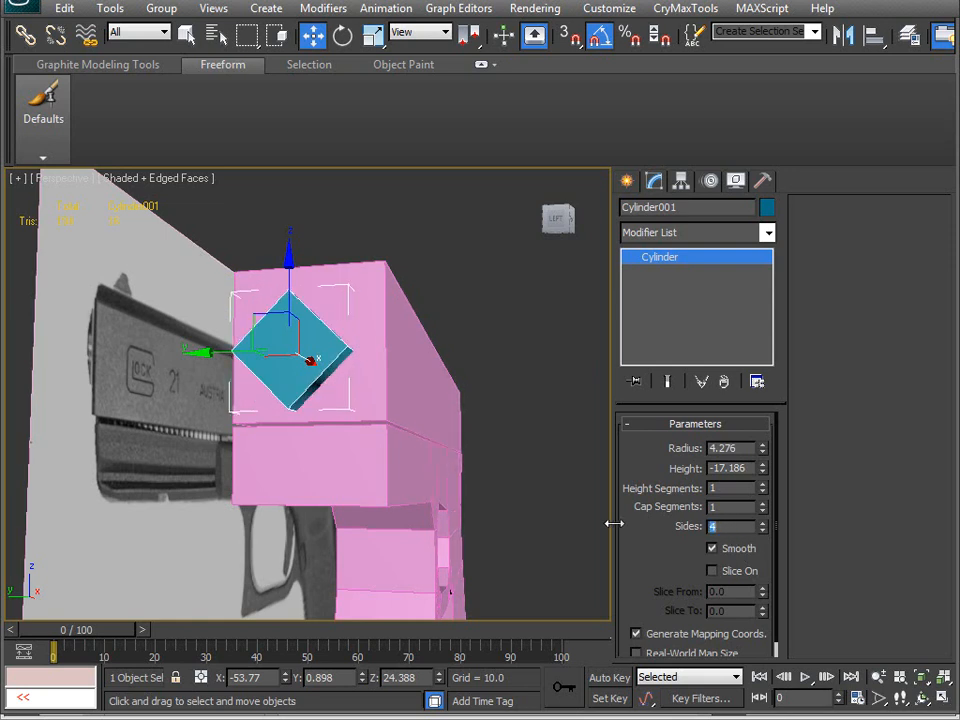
text(3)
key(Return)
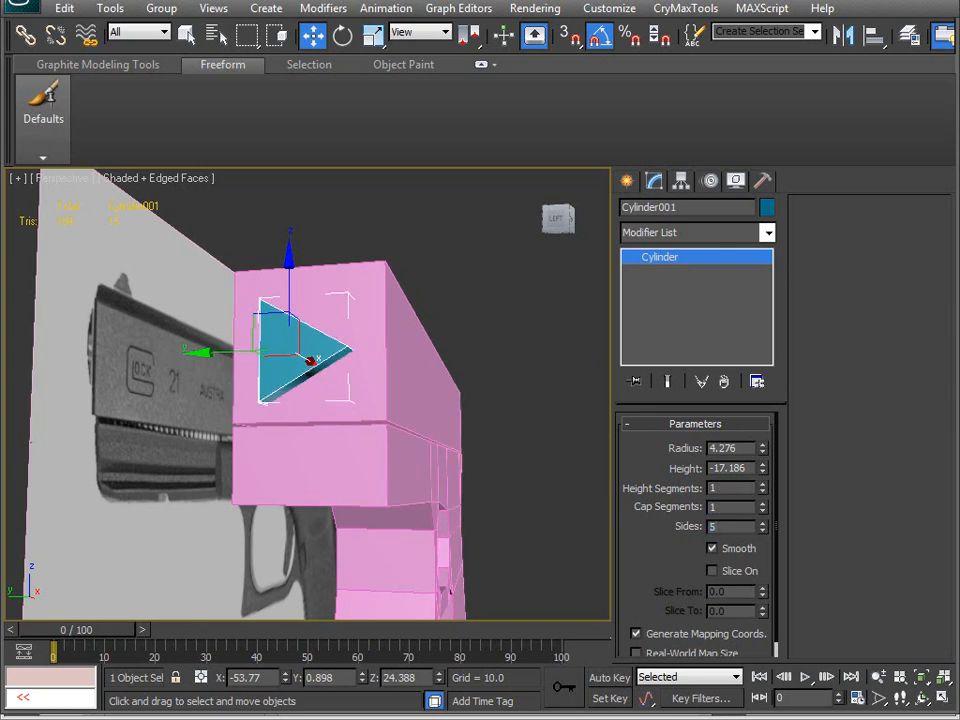
key(Return)
- Raise the muzzle cylinder's sides through 18 to 36 and inspect its outline up close
alt+middle_drag(417, 492, 339, 461)
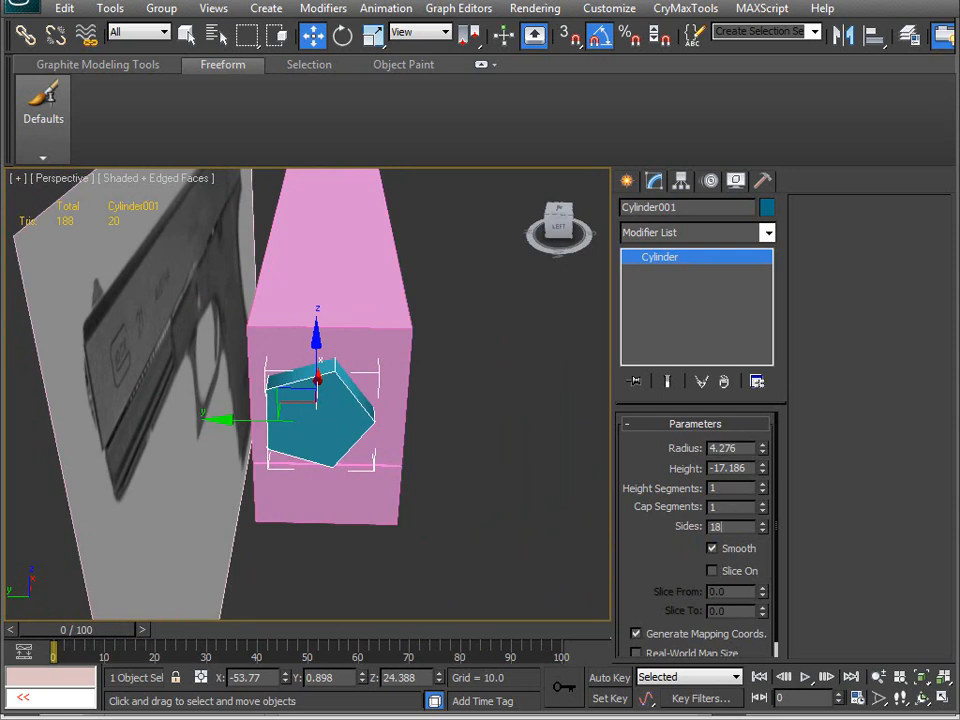
alt+middle_drag(339, 461, 230, 410)
text(6)
key(Return)
alt+middle_drag(60, 380, 204, 396)
scroll(323, 315, up, 5)
alt+middle_drag(323, 315, 340, 430)
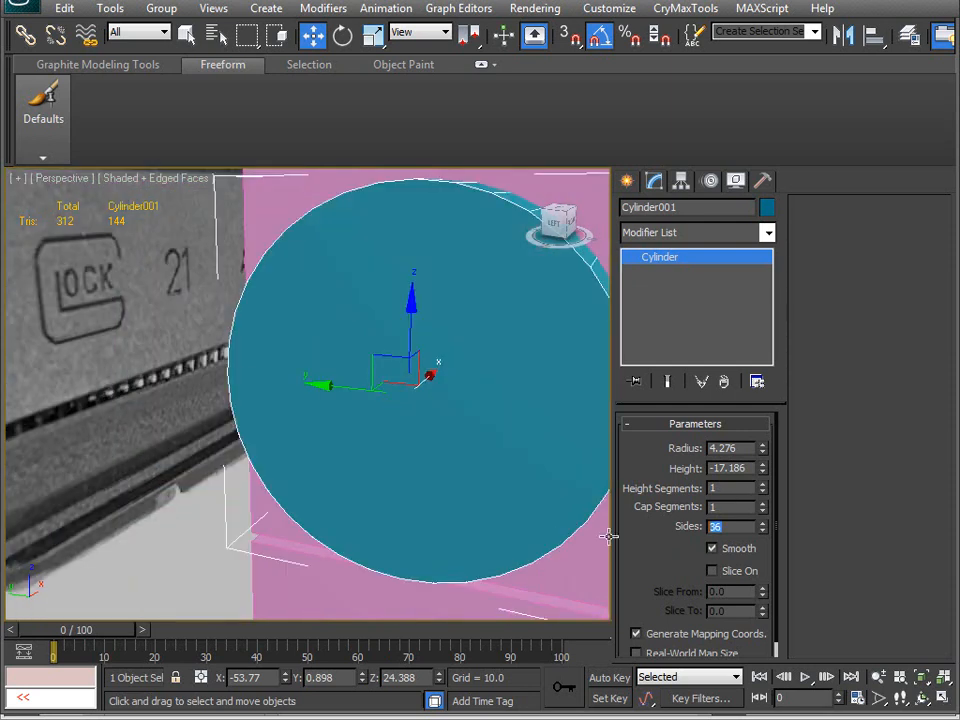
- Set the cylinder's number of sides to 18
text(18)
key(Return)
alt+middle_drag(386, 469, 169, 358)
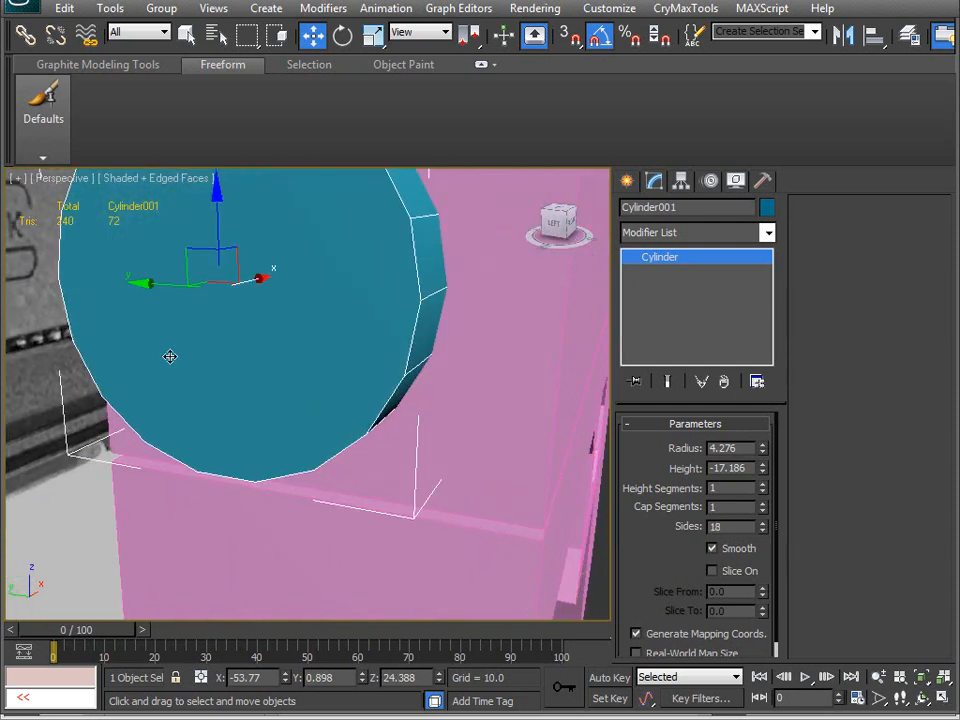
scroll(169, 358, down, 5)
alt+middle_drag(279, 414, 332, 499)
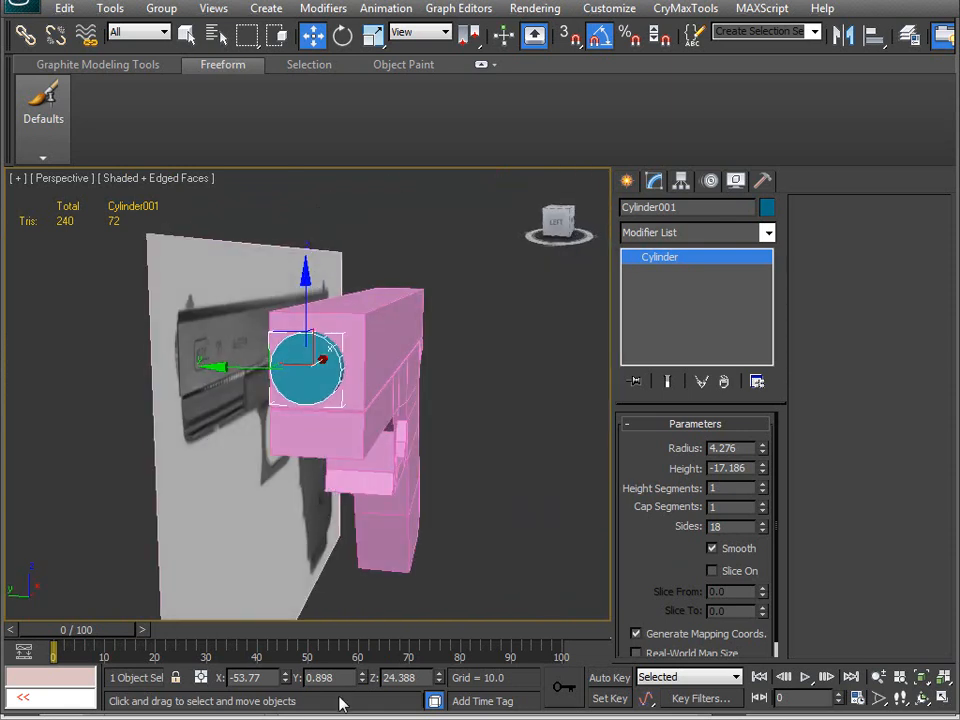
- Reset the cylinder's Y position to 0 and lower it slightly to about 24.1 on Z, at the slide's front face
right_click(363, 677)
mouse_move(360, 460)
alt+middle_down()
mouse_move(369, 429)
mouse_move(357, 434)
mouse_move(350, 471)
alt+middle_up()
scroll(357, 434, up, 5)
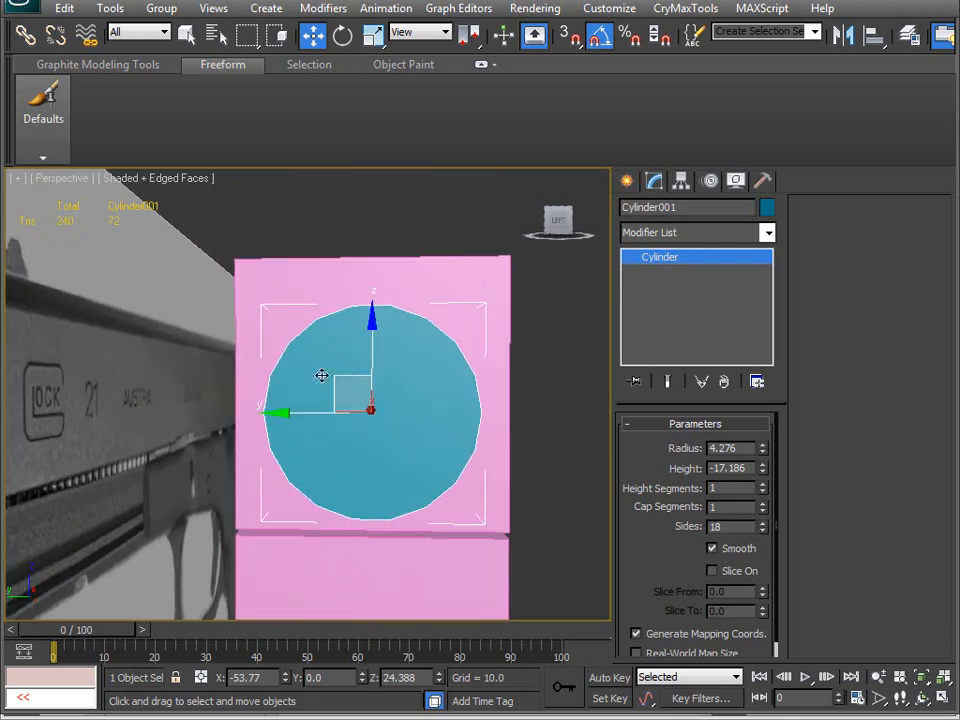
mouse_move(372, 353)
mouse_down()
mouse_move(375, 328)
mouse_move(371, 369)
mouse_up()
alt+middle_drag(371, 369, 293, 394)
drag(293, 394, 289, 404)
alt+middle_drag(283, 454, 349, 369)
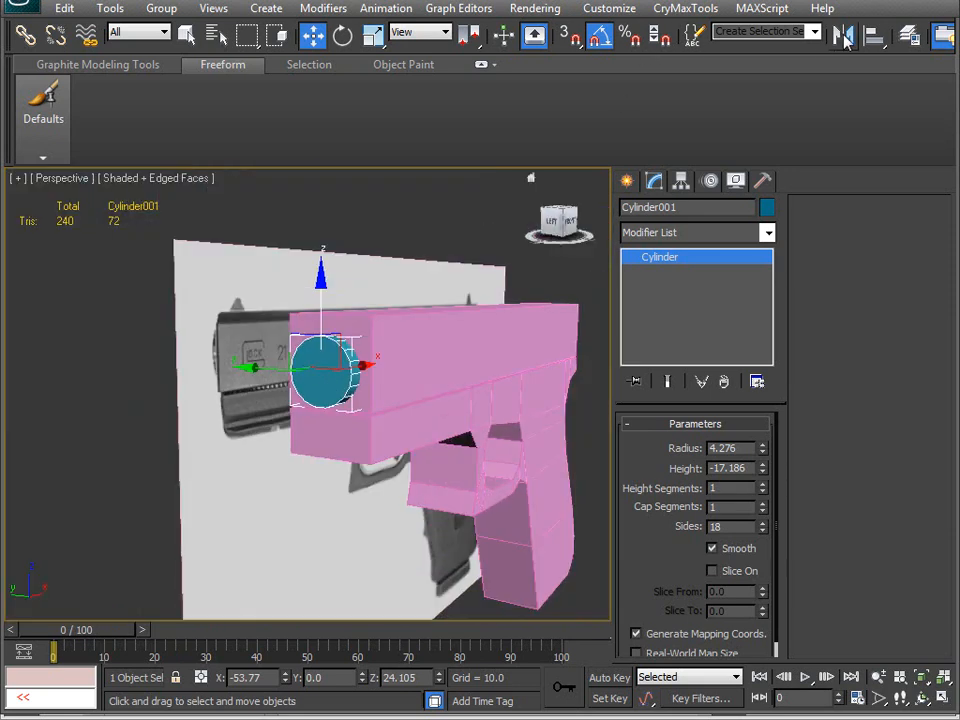
click(874, 37)
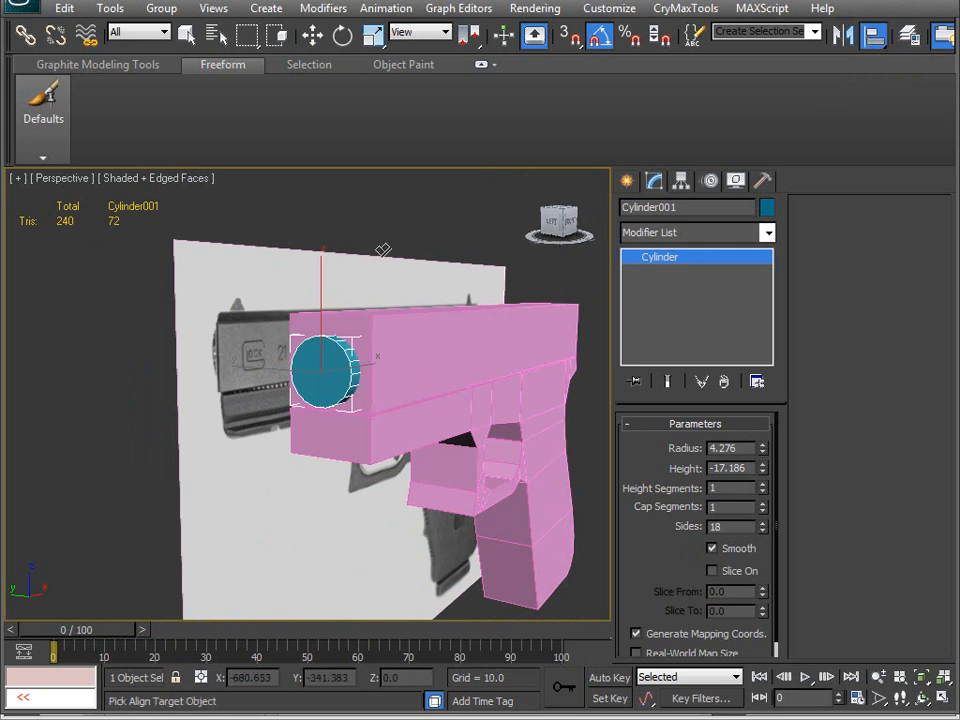
click(394, 317)
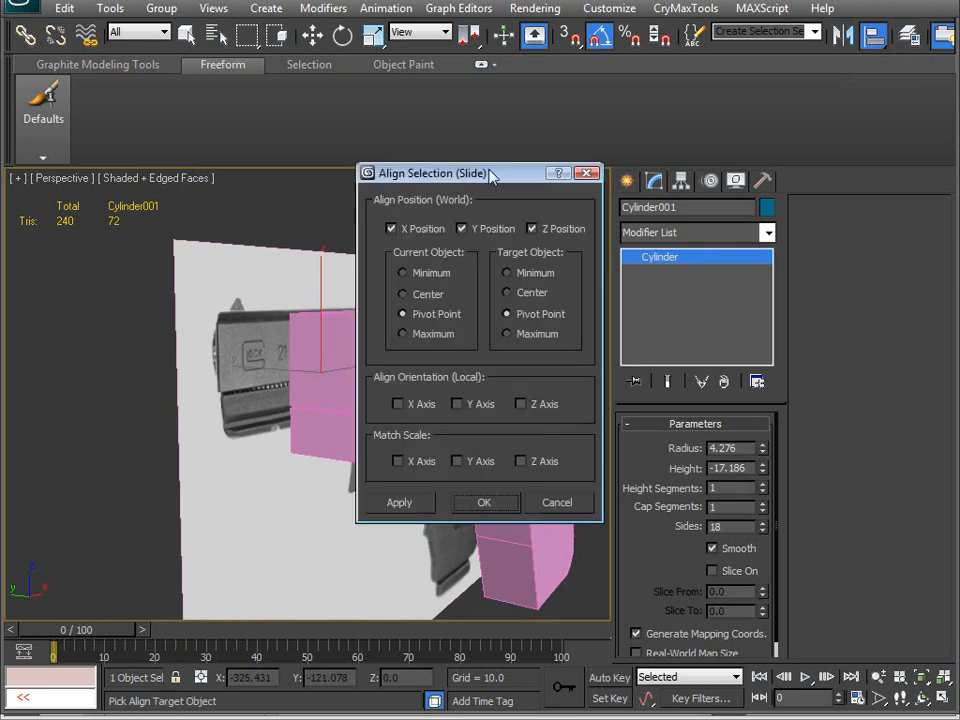
drag(490, 173, 706, 163)
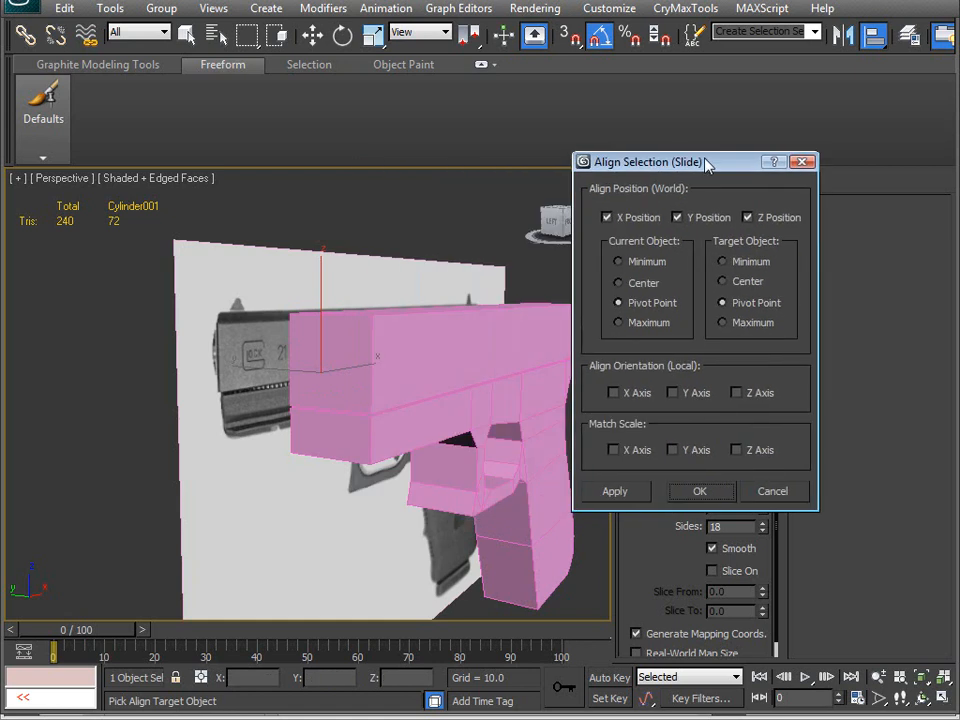
click(776, 493)
mouse_move(429, 435)
middle_down()
mouse_move(277, 448)
mouse_move(225, 493)
mouse_move(302, 467)
mouse_move(349, 440)
mouse_move(329, 443)
mouse_move(354, 424)
middle_up()
key(F3)
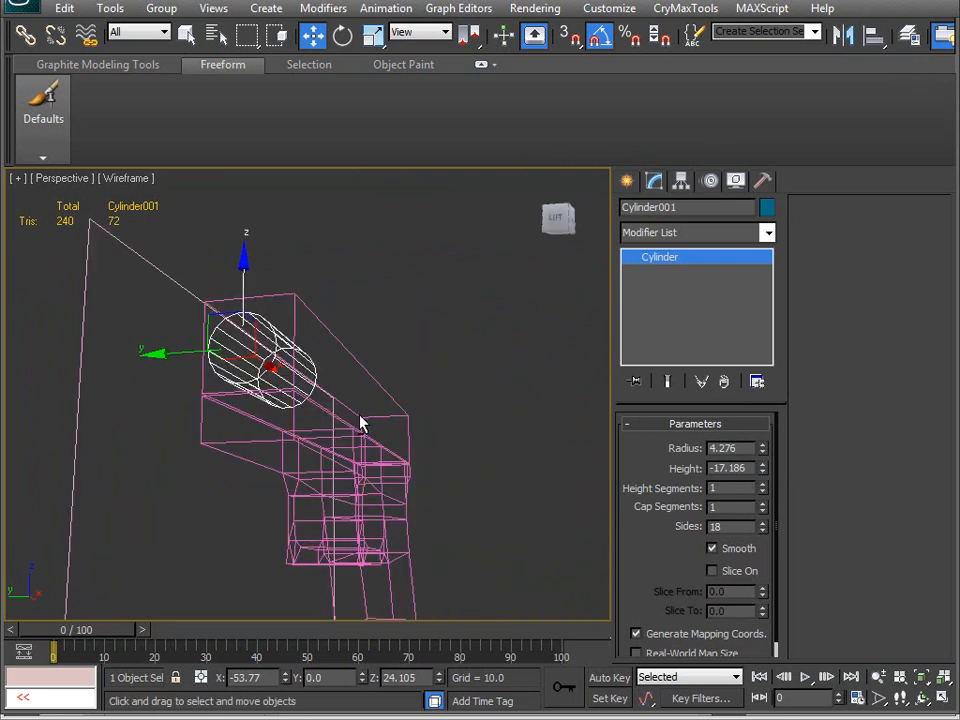
key(alt+a)
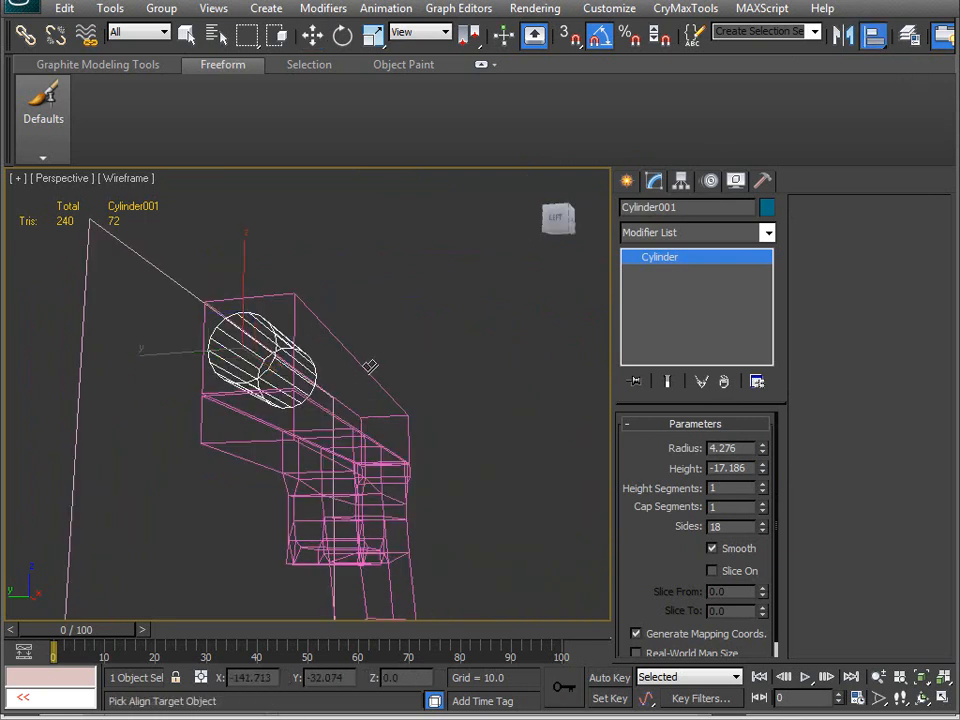
click(375, 488)
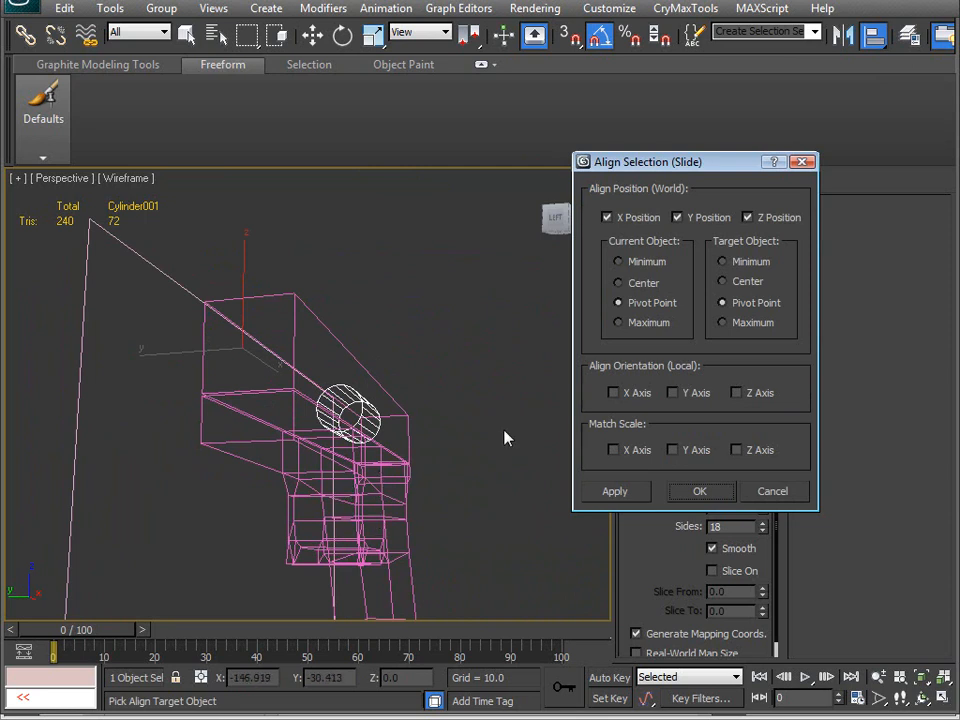
click(765, 487)
- Open the Align settings for the cylinder with the gun's slide as the target object
alt+middle_drag(520, 515, 373, 428)
key(alt+a)
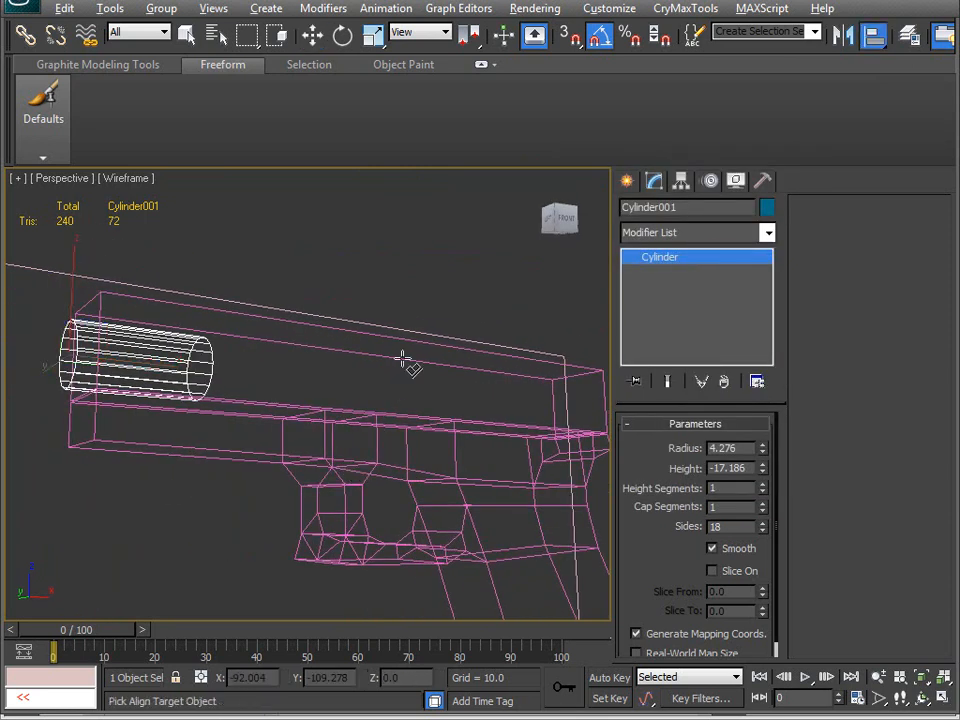
click(403, 366)
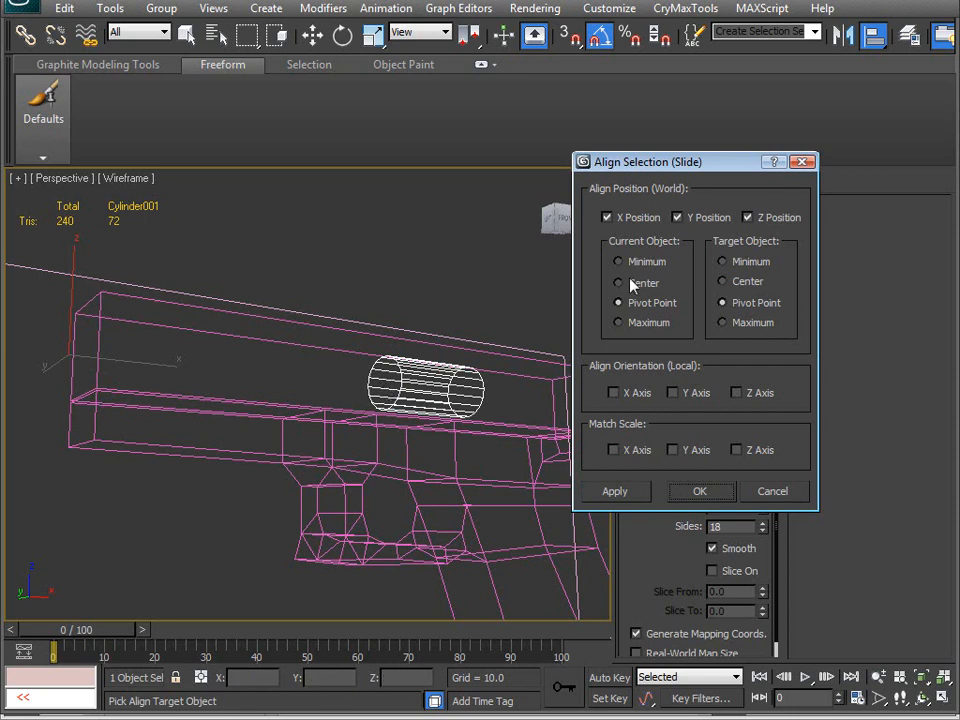
- Try limiting the alignment to the Y and Z positions by switching the individual position axes off and on
click(608, 218)
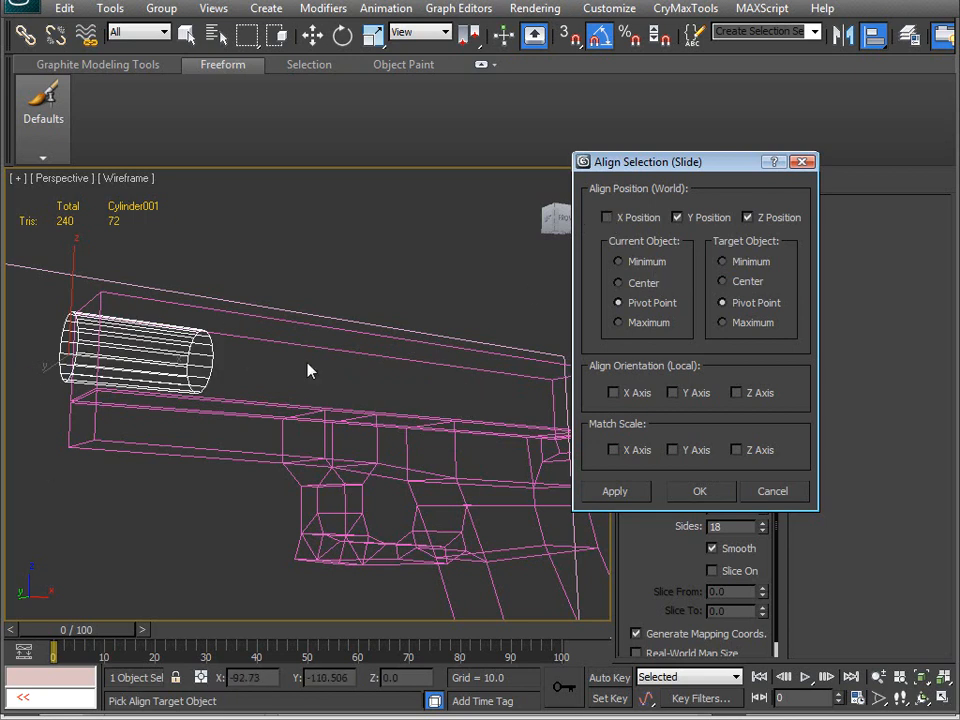
click(678, 218)
click(679, 218)
click(748, 217)
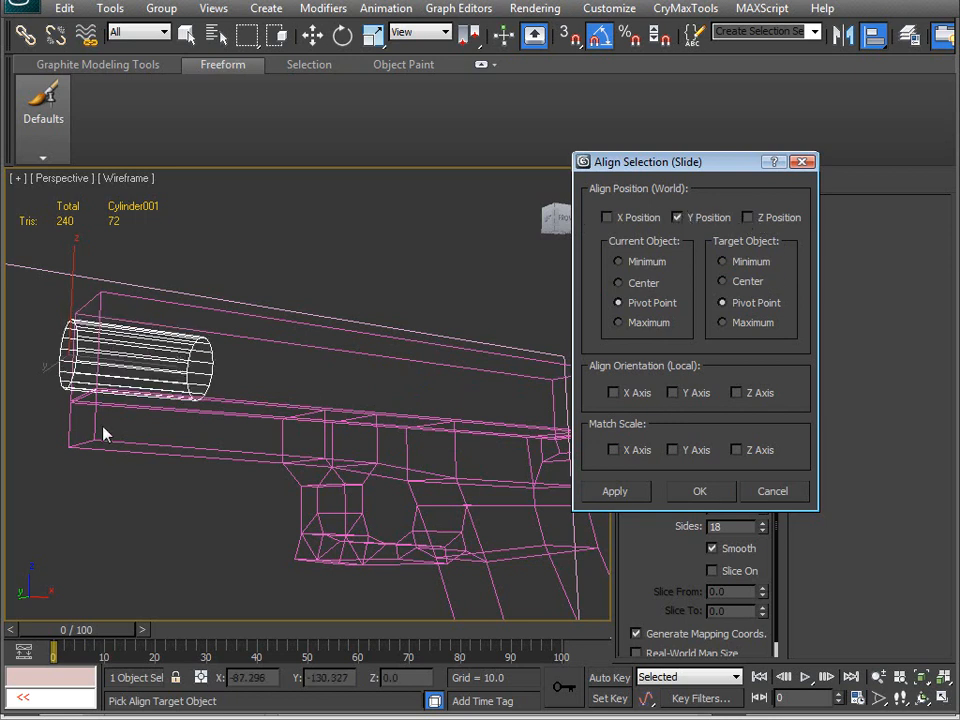
click(748, 217)
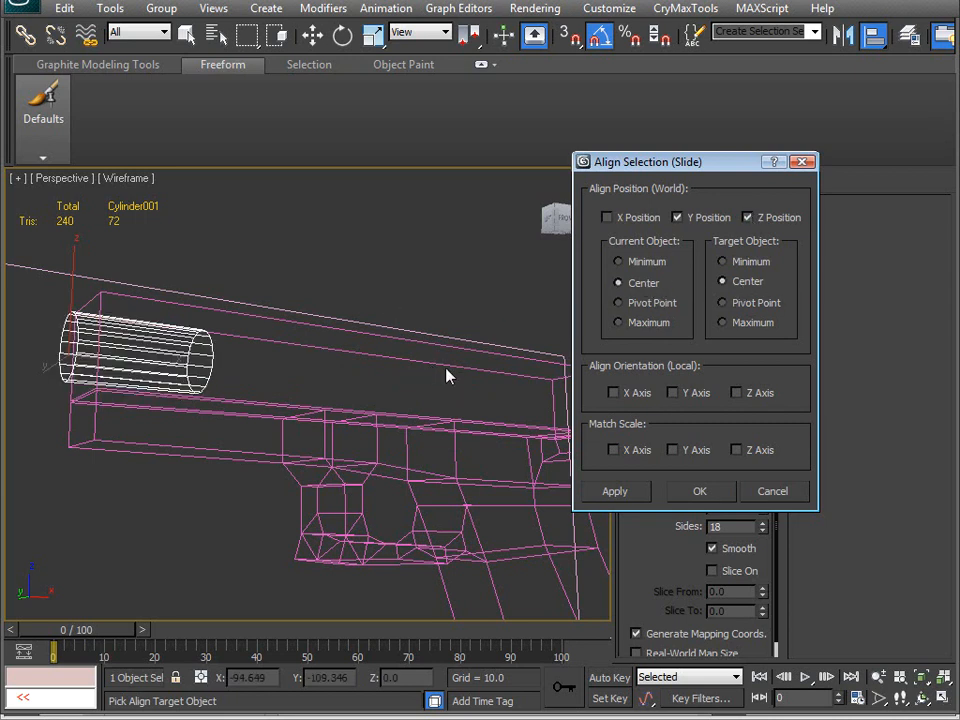
- Try aligning the position on all axes by center and pivot point, and test matching the slide's local orientation
click(634, 219)
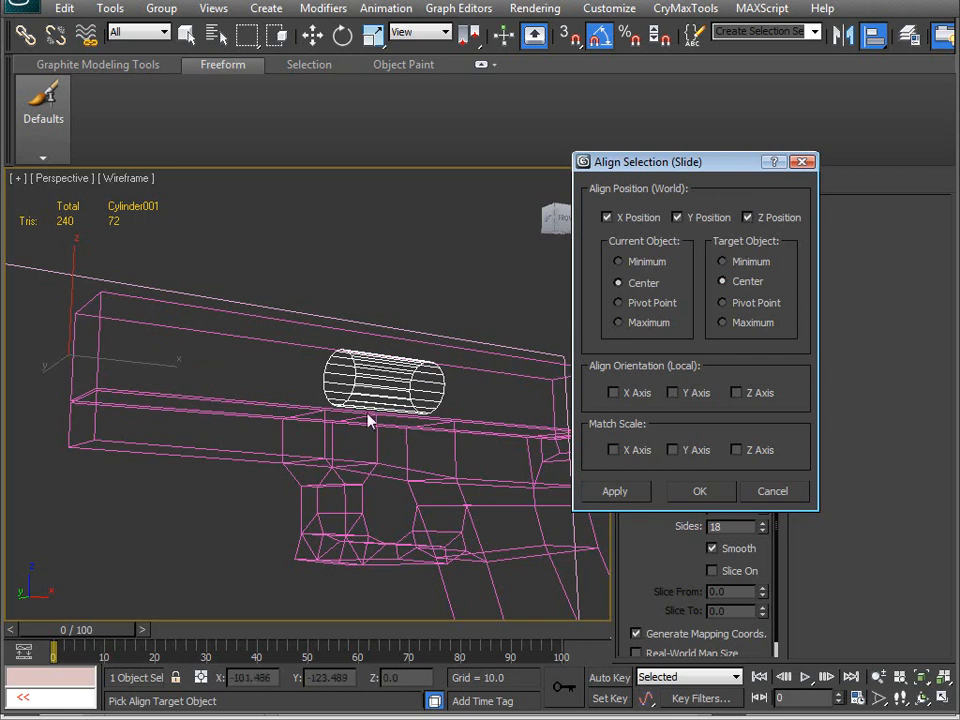
click(618, 302)
click(722, 302)
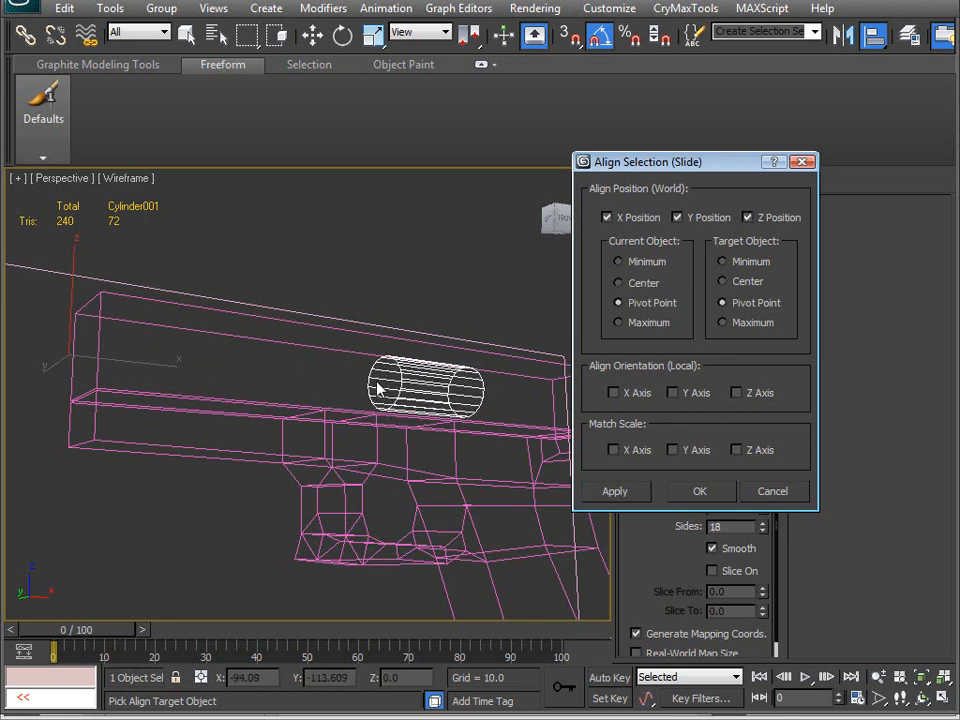
click(618, 283)
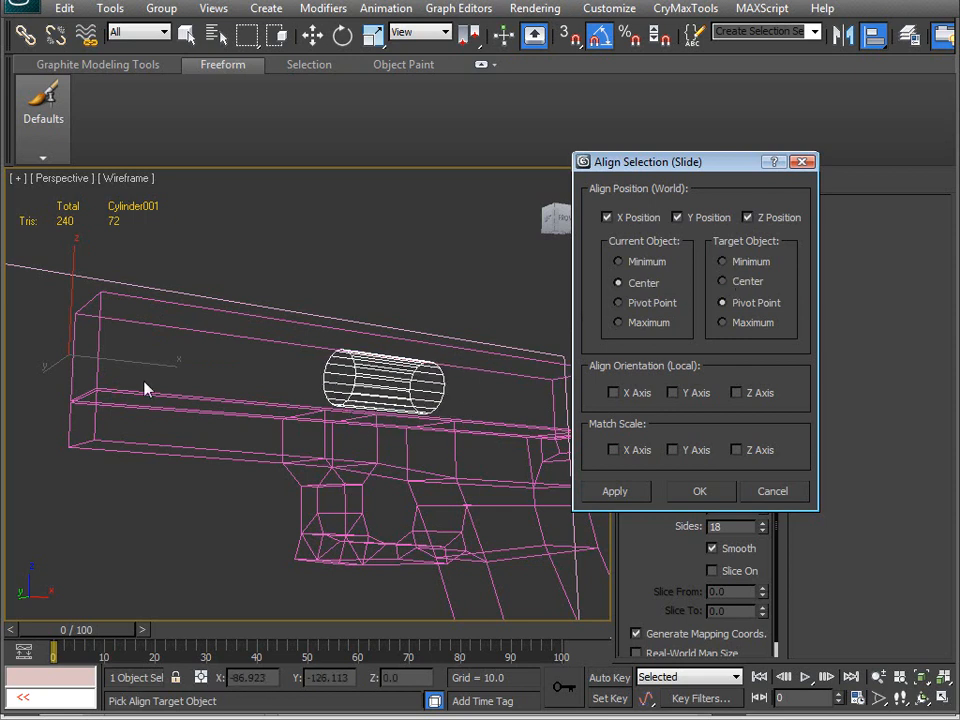
click(613, 393)
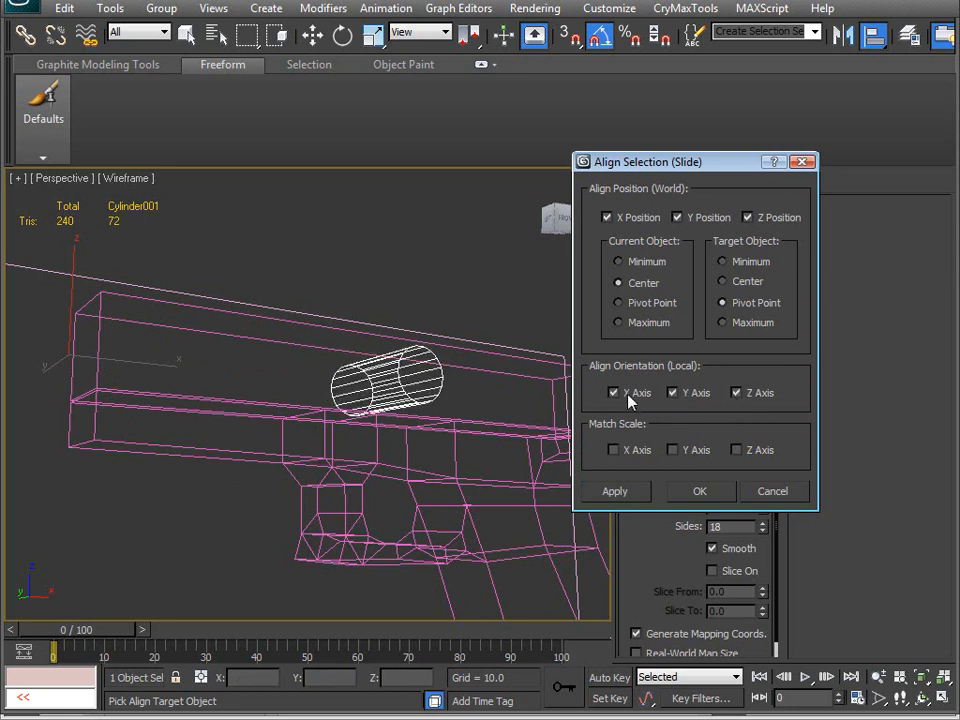
click(737, 393)
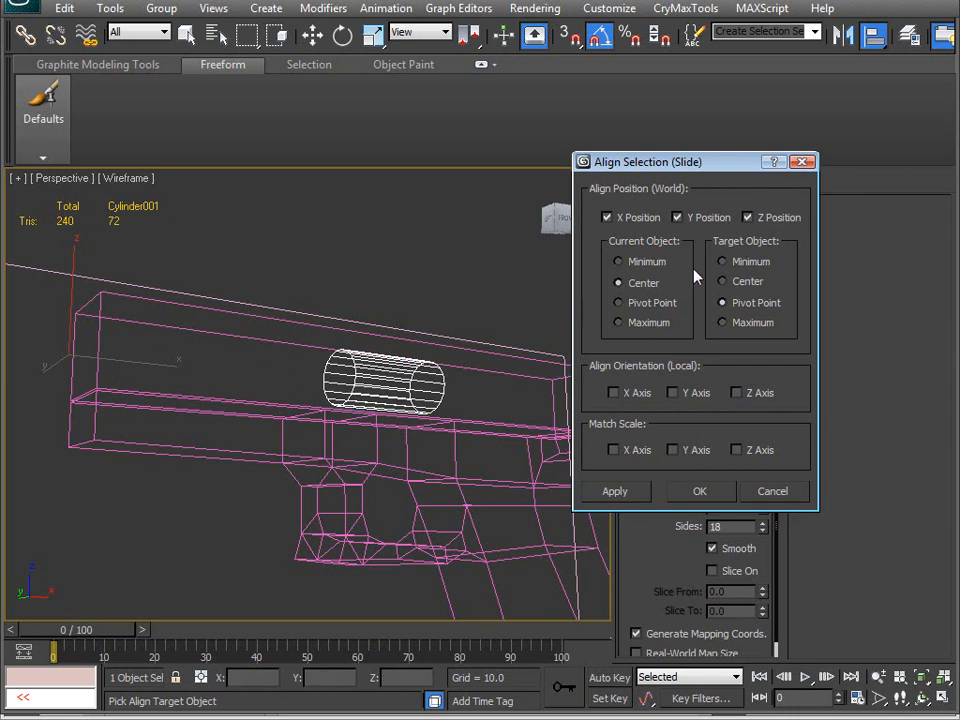
- Align the cylinder's maximum to the slide's minimum on the X position only, and restore the shaded display
click(619, 323)
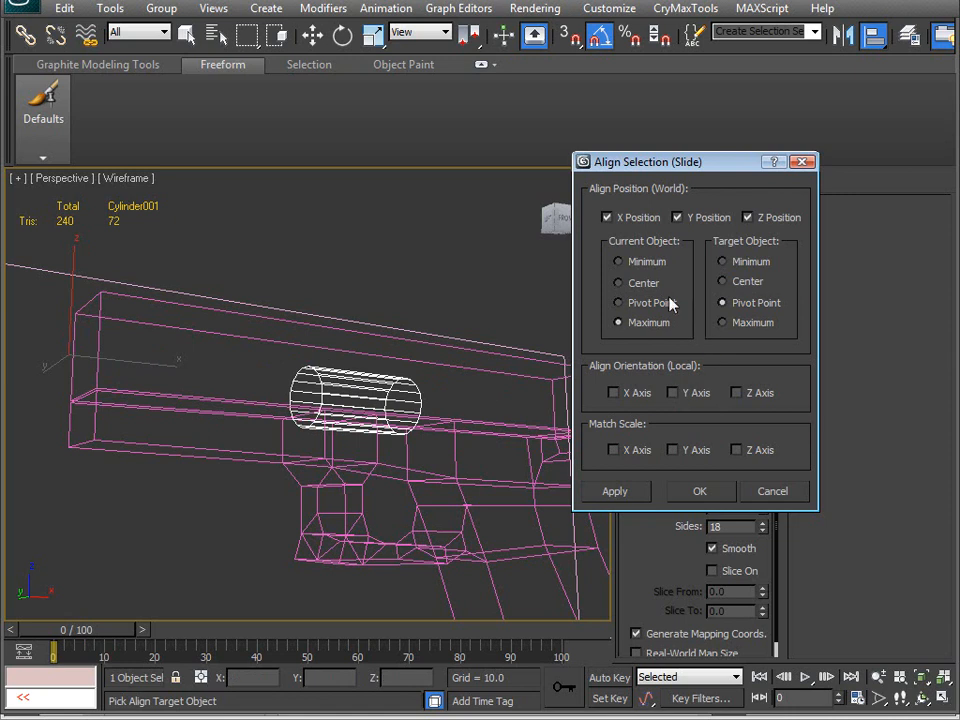
click(677, 217)
click(748, 217)
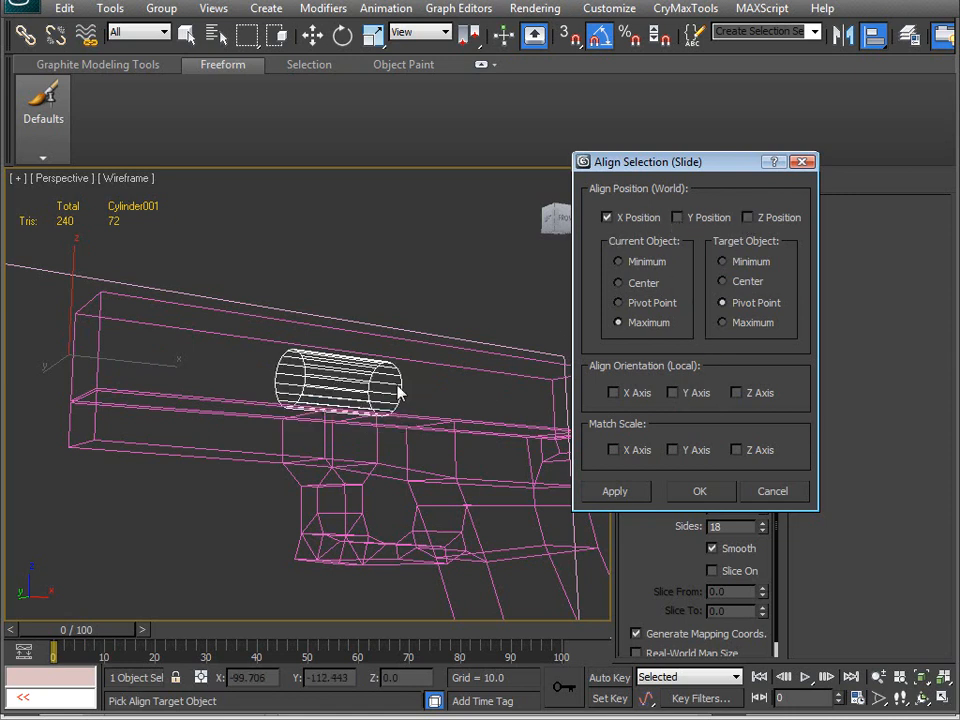
click(723, 263)
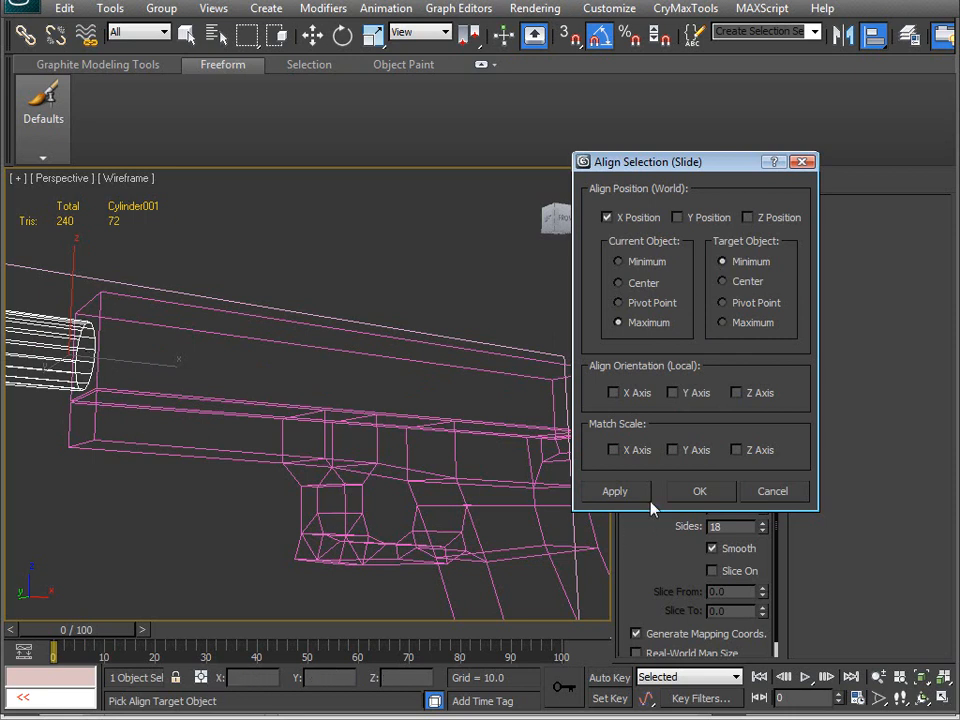
click(699, 491)
key(F3)
- Nudge the cylinder slightly away from the slide's front face along X and move it back against it
alt+middle_drag(423, 437, 261, 474)
scroll(280, 490, up, 3)
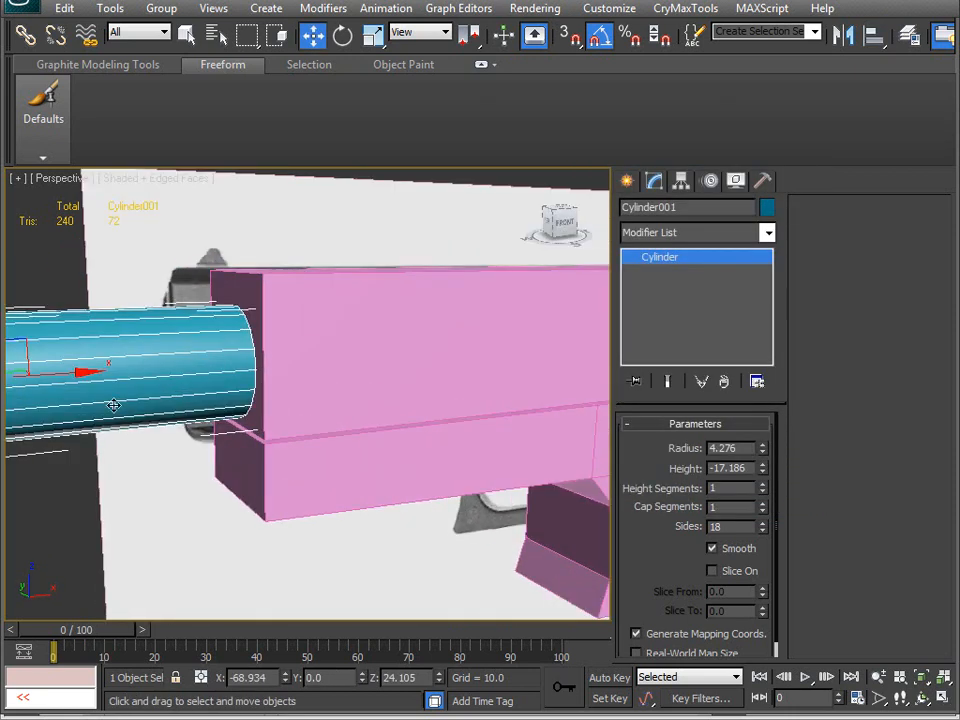
drag(78, 375, 75, 375)
key(z)
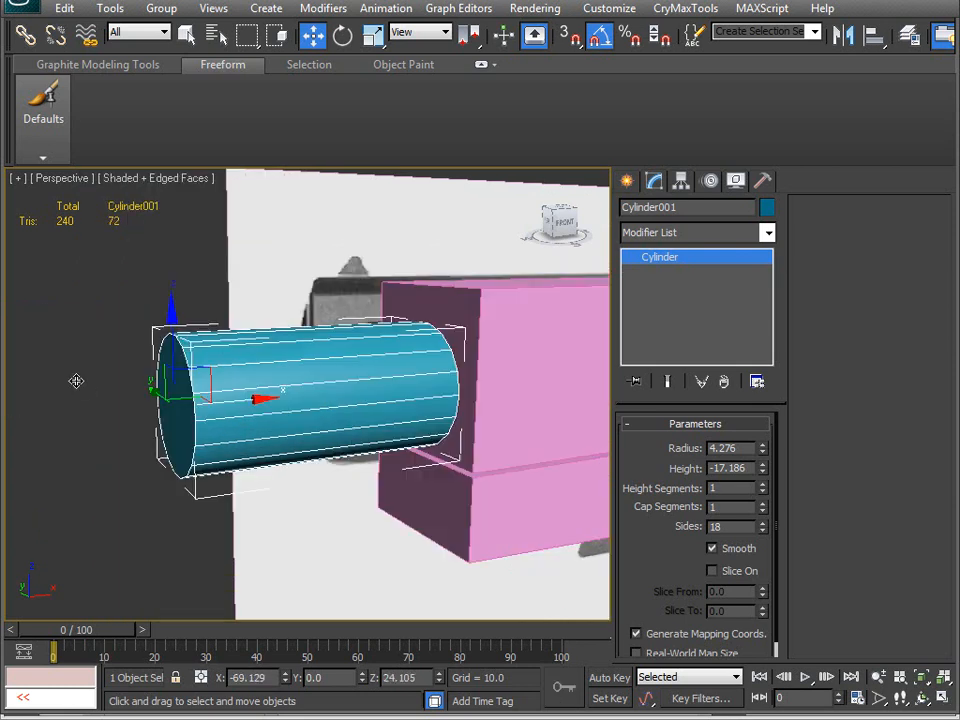
middle_drag(333, 466, 222, 462)
drag(138, 408, 141, 408)
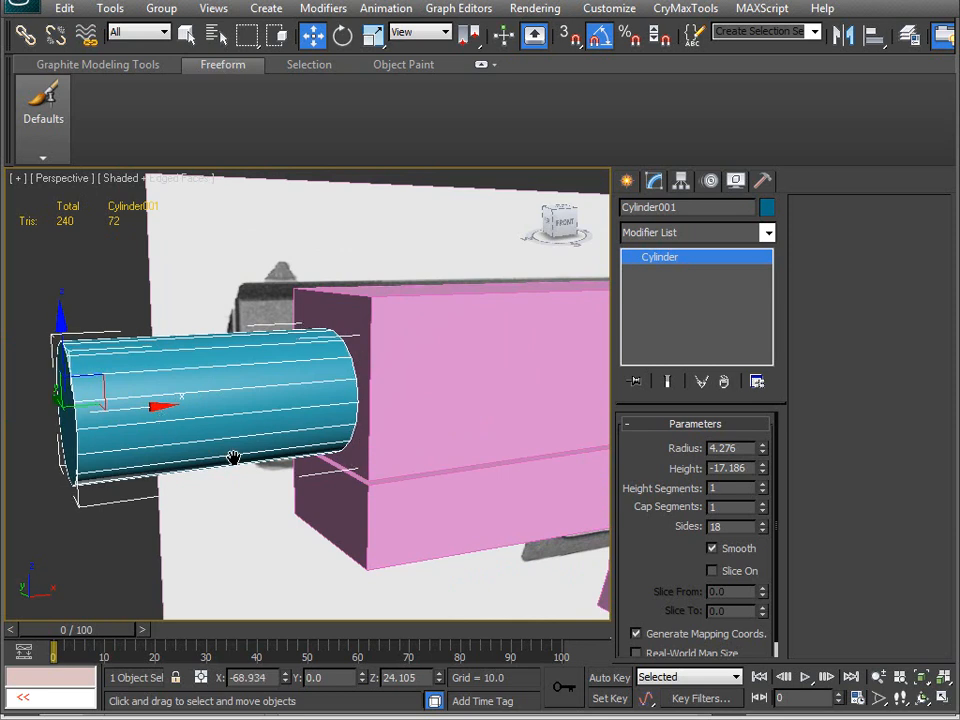
- Move the cylinder above the slide, to about -35.5 on X and 39.3 on Z
middle_drag(208, 458, 158, 488)
scroll(172, 492, down, 3)
alt+middle_drag(333, 446, 362, 439)
drag(120, 403, 385, 366)
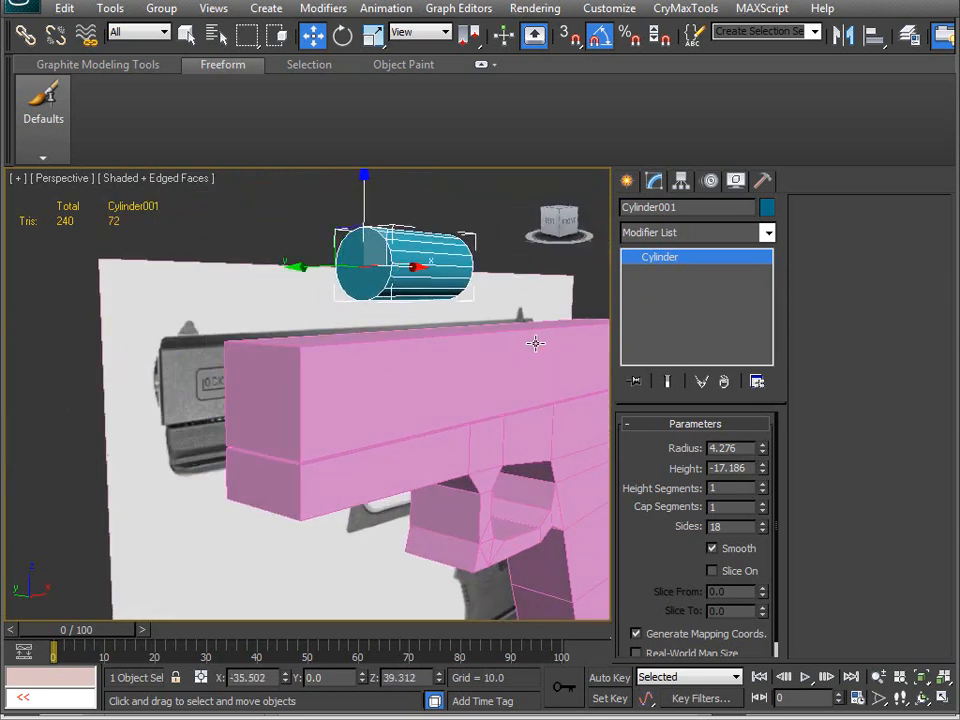
- Align the cylinder's minimum to the slide's maximum on the Z position only, resting it on the slide's top
key(alt+a)
click(512, 372)
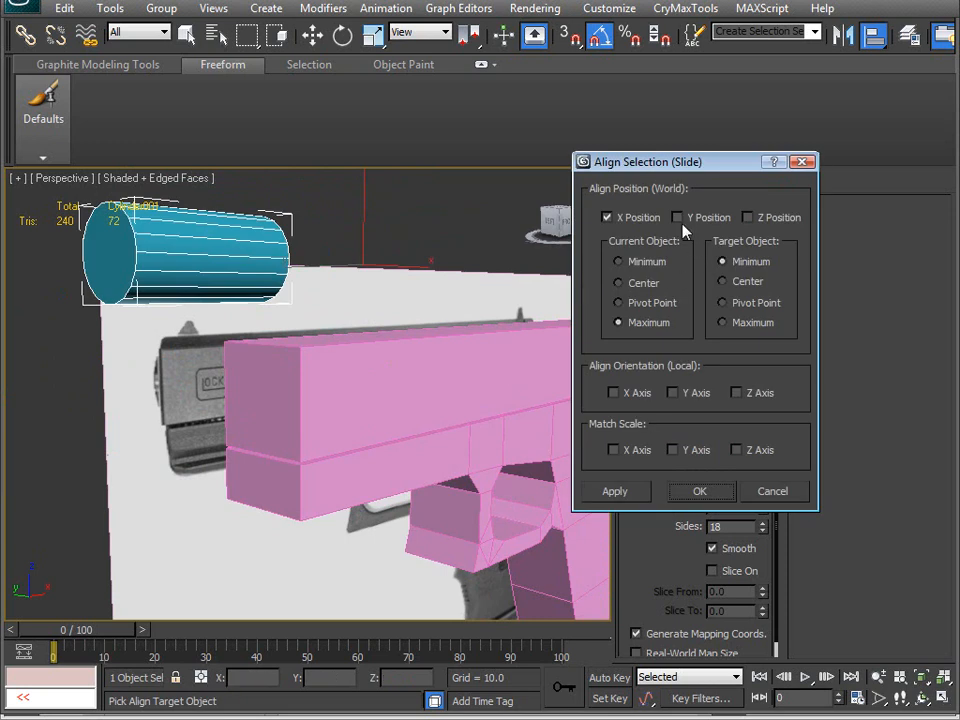
click(607, 217)
click(747, 217)
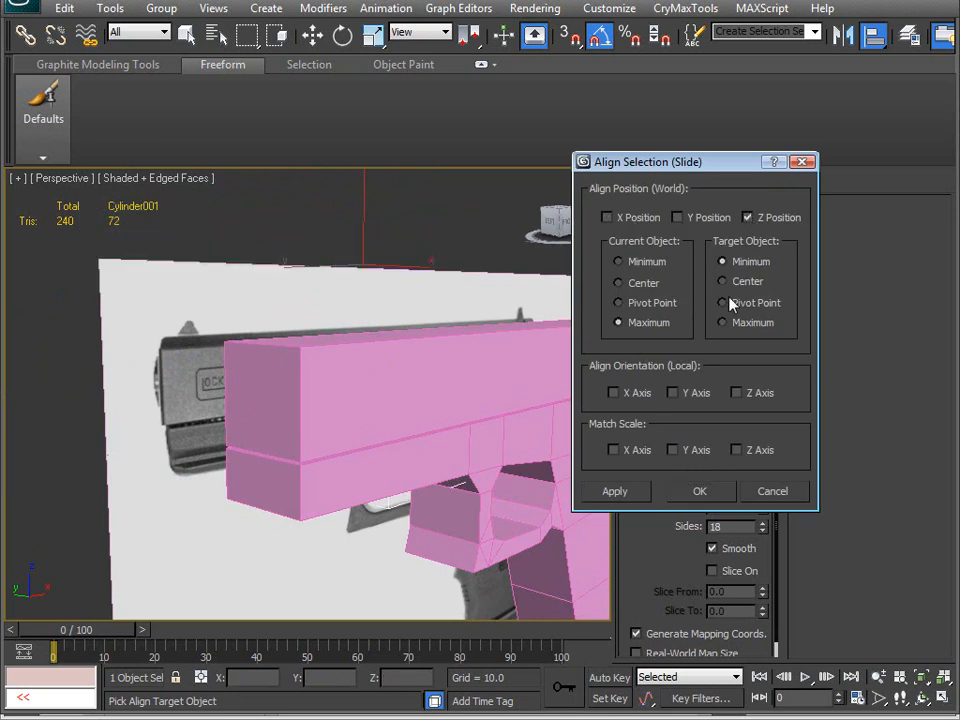
click(642, 262)
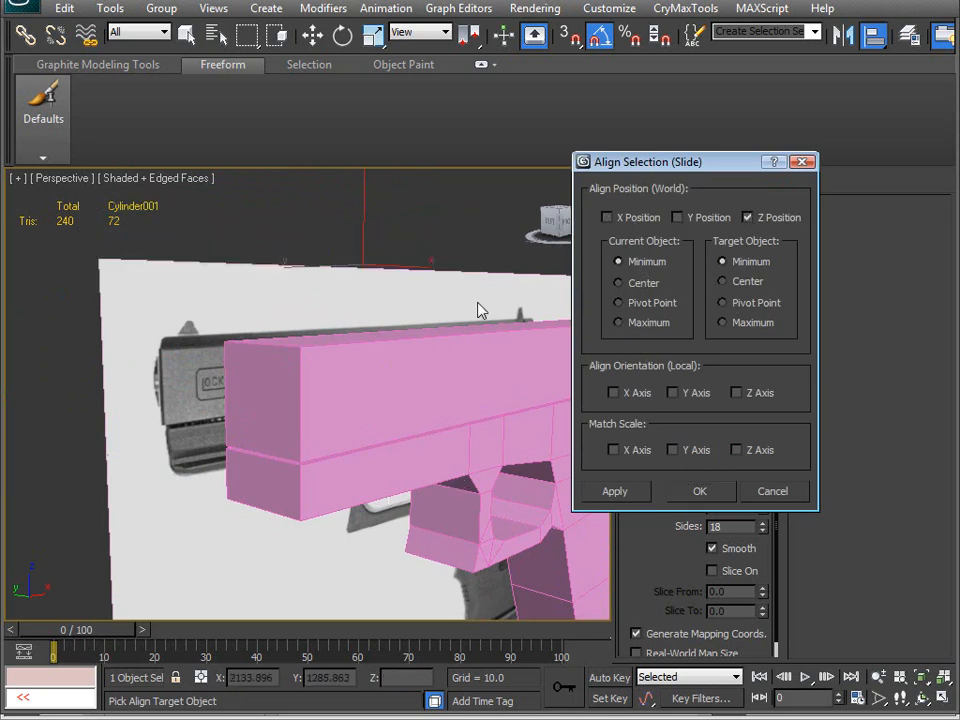
click(740, 320)
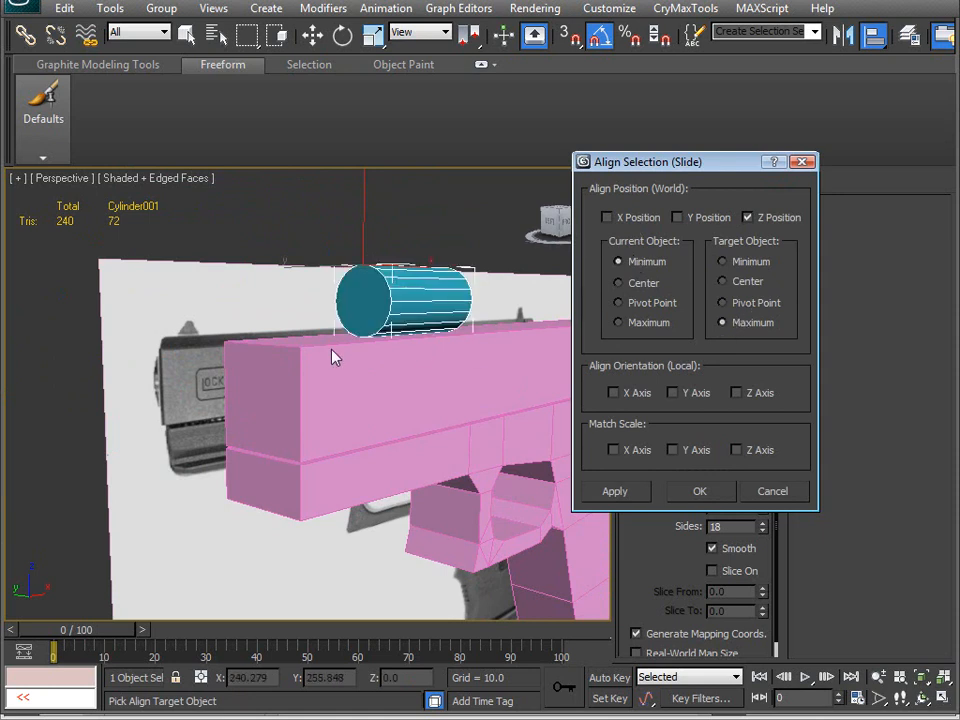
- Examine the contact between the cylinder and the slide's top edge up close in the wireframe front view, and return to perspective
alt+middle_drag(560, 440, 202, 480)
scroll(431, 444, up, 5)
key(v)
click(232, 495)
scroll(364, 335, up, 6)
mouse_move(522, 212)
middle_down()
mouse_move(260, 436)
mouse_move(313, 426)
mouse_move(425, 355)
middle_up()
scroll(281, 418, up, 5)
key(F3)
middle_drag(316, 383, 208, 489)
key(v)
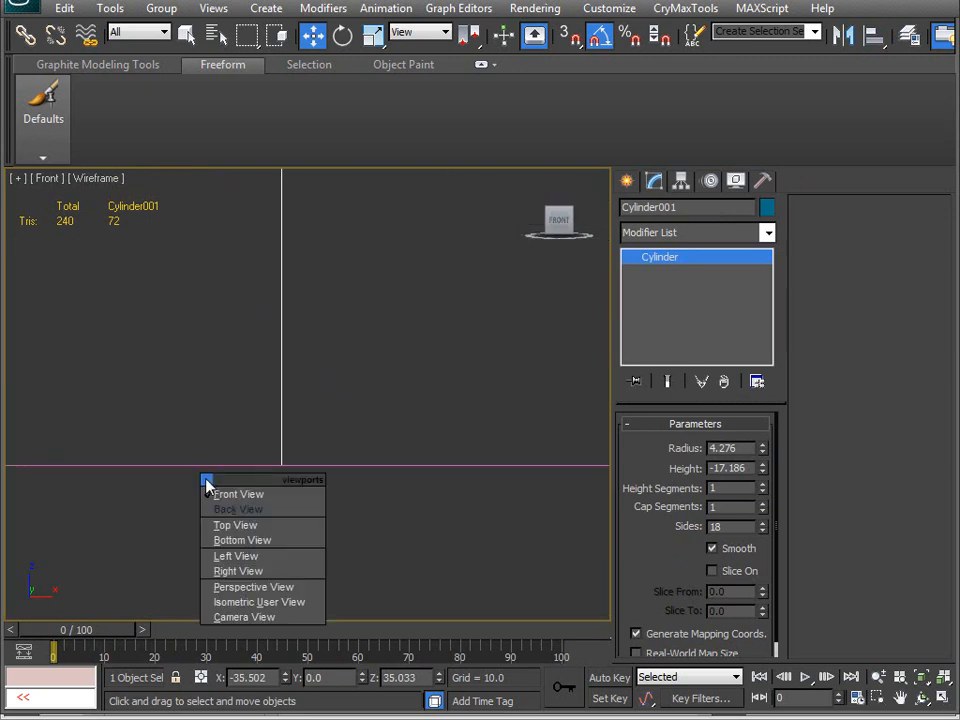
key(p)
key(z)
click(250, 456)
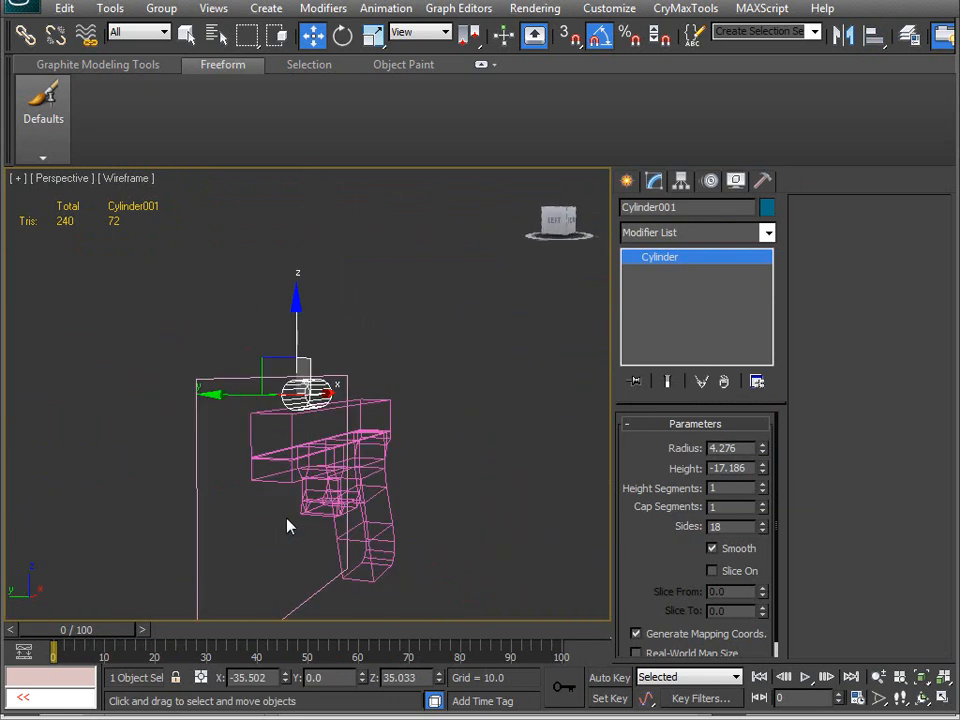
- Align the cylinder's center to the slide's center on the Y and Z positions
alt+middle_drag(351, 454, 306, 390)
scroll(313, 467, up, 4)
middle_drag(420, 364, 382, 366)
key(alt+a)
click(387, 373)
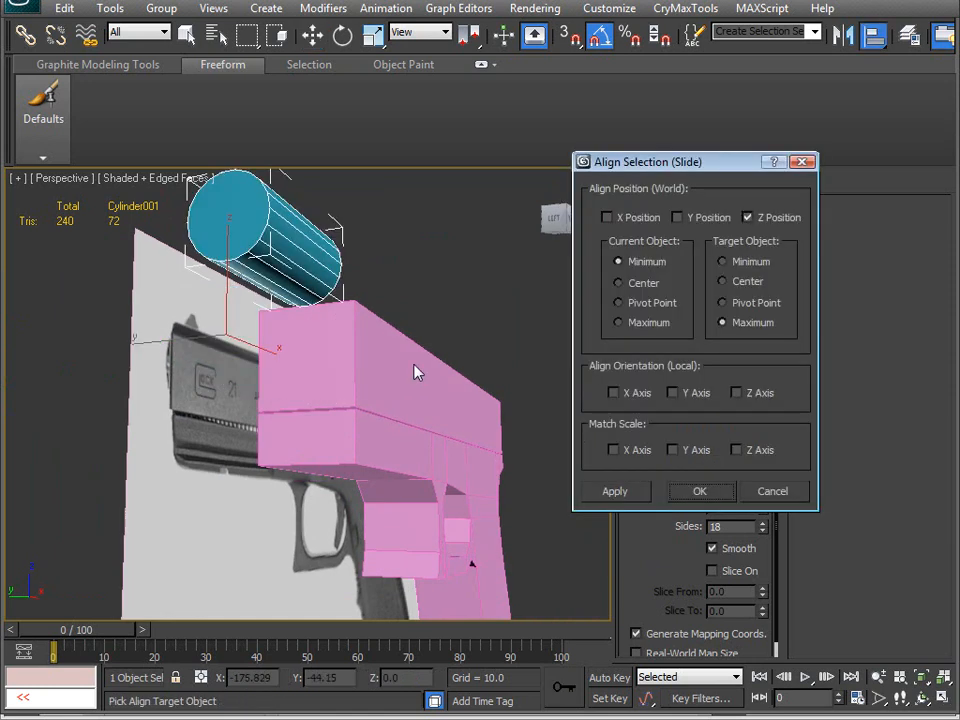
click(677, 218)
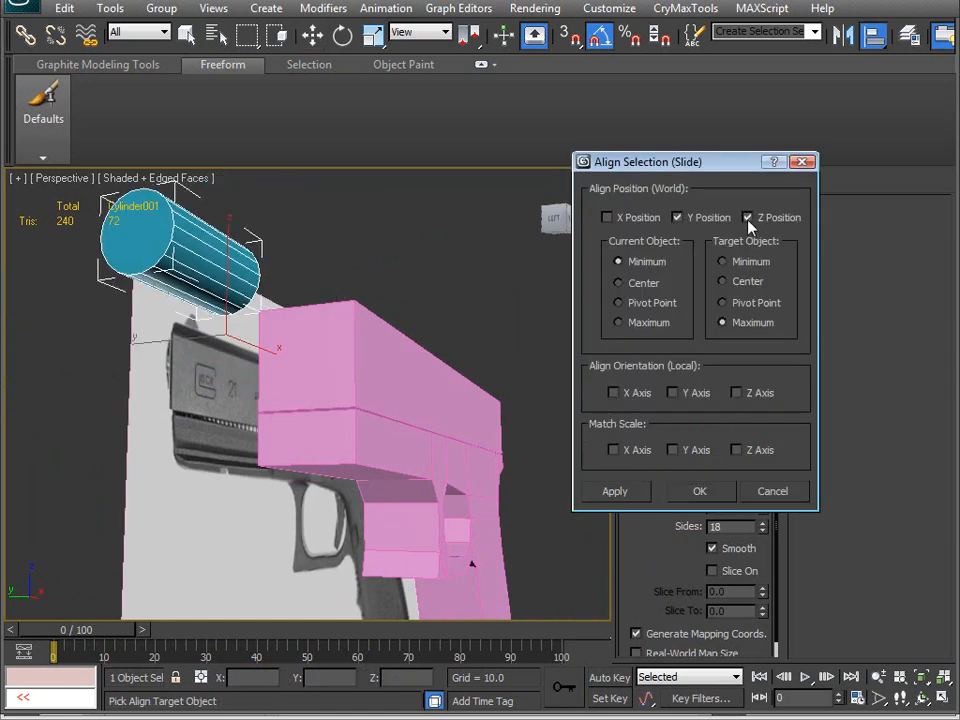
click(620, 283)
click(748, 284)
click(700, 491)
- Examine the cylinder's centering on the slide's front face from the right, left and perspective views
alt+middle_drag(600, 470, 320, 420)
key(v)
key(r)
scroll(322, 414, up, 5)
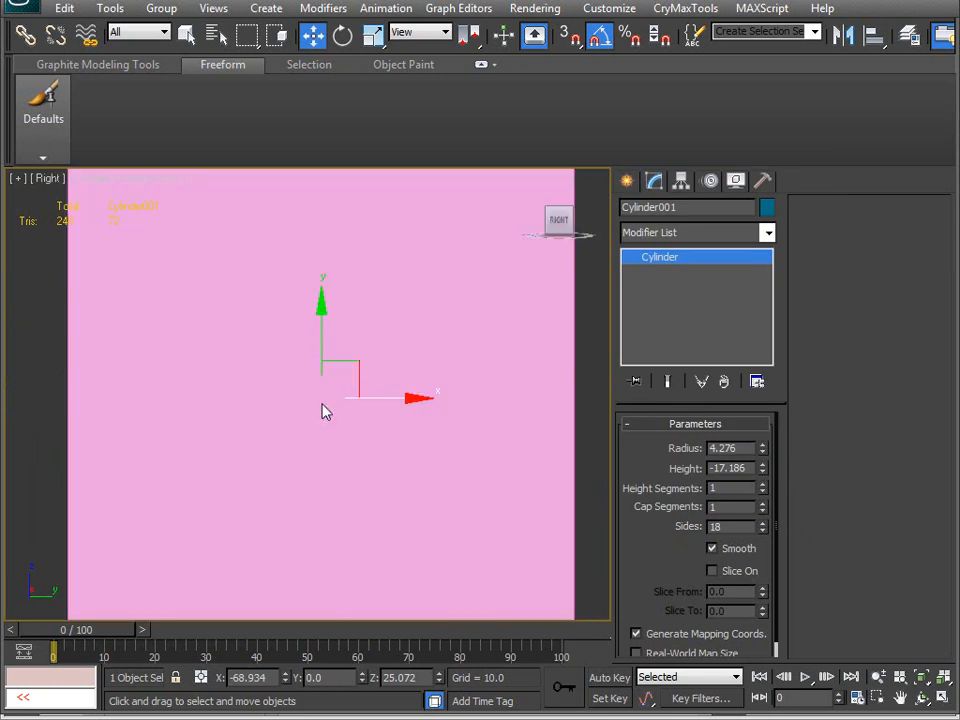
key(v)
key(l)
middle_drag(326, 388, 323, 374)
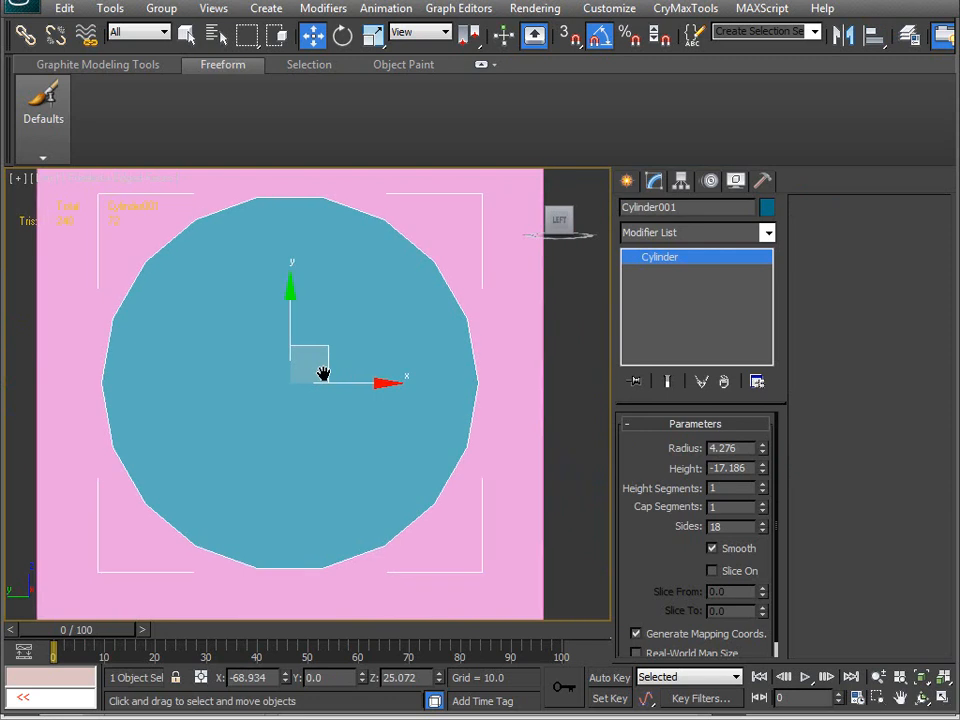
scroll(323, 374, down, 4)
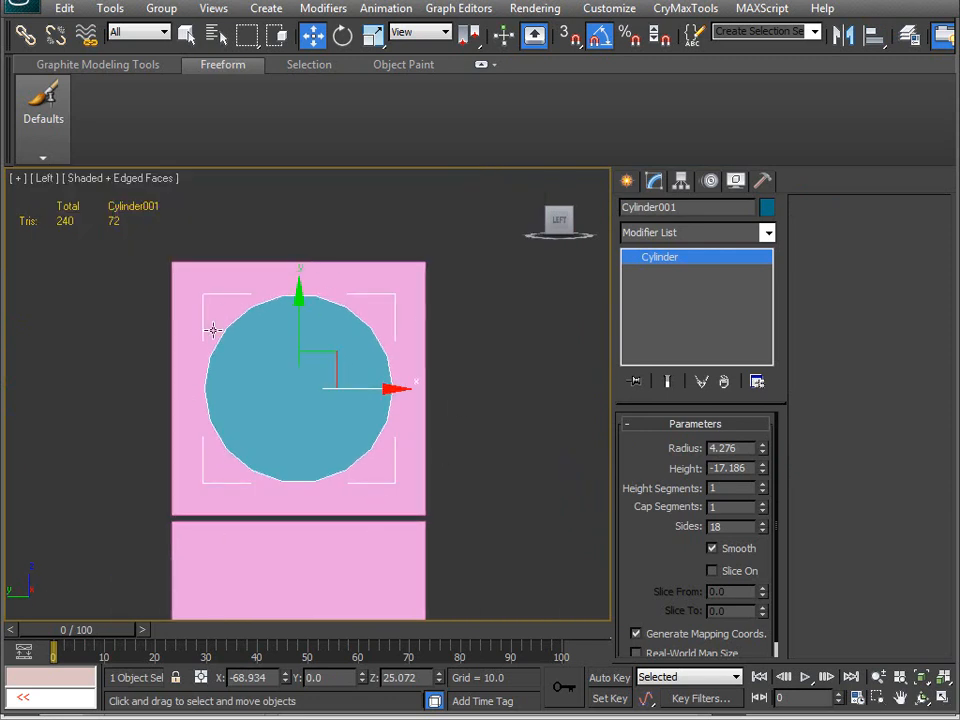
key(p)
scroll(213, 330, down, 3)
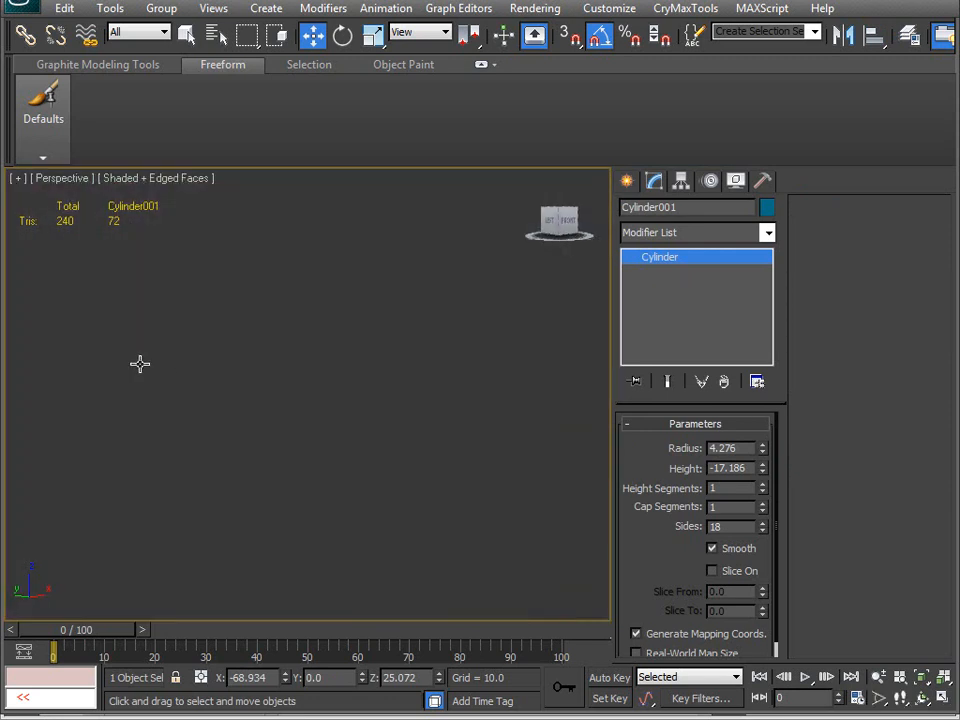
key(z)
alt+middle_drag(309, 430, 235, 486)
- In the front view, move the cylinder along X into the slide's front end, to about -57.08
key(v)
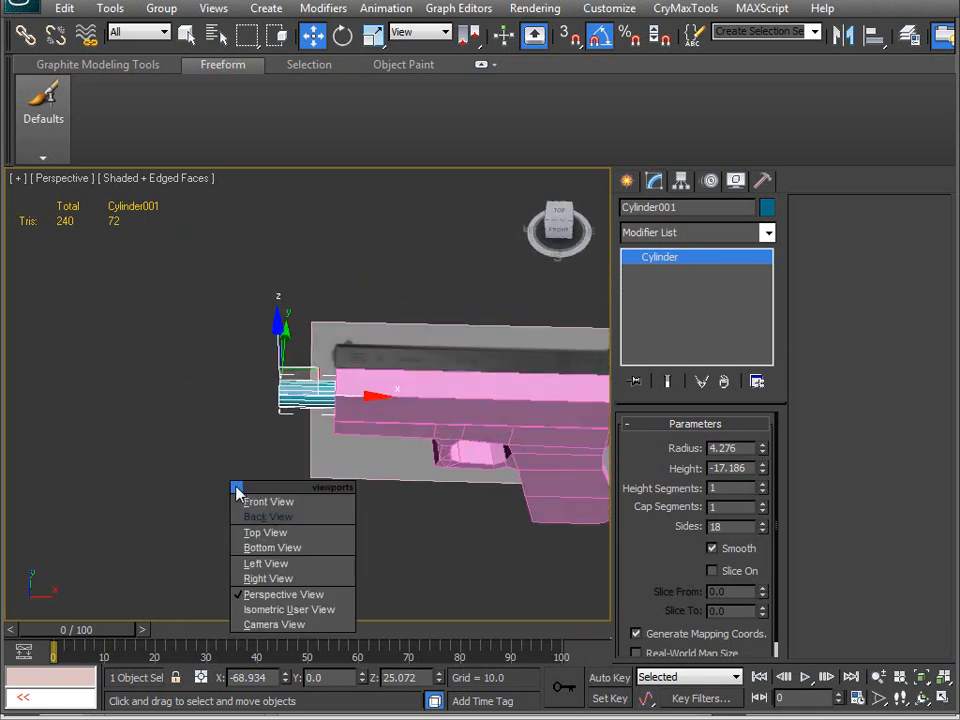
key(f)
key(z)
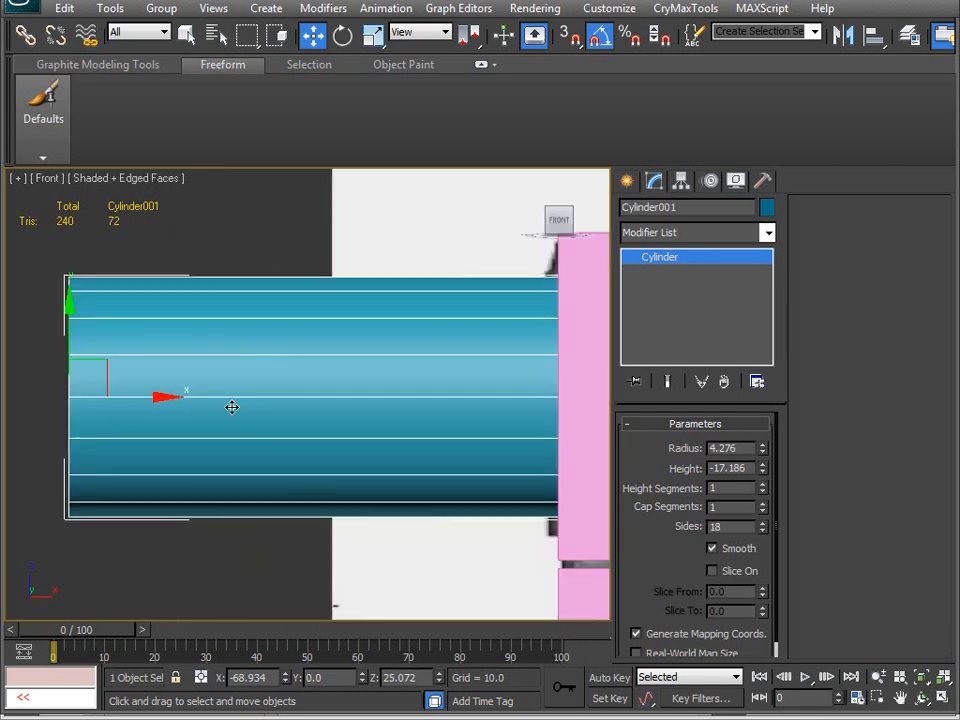
drag(151, 405, 612, 388)
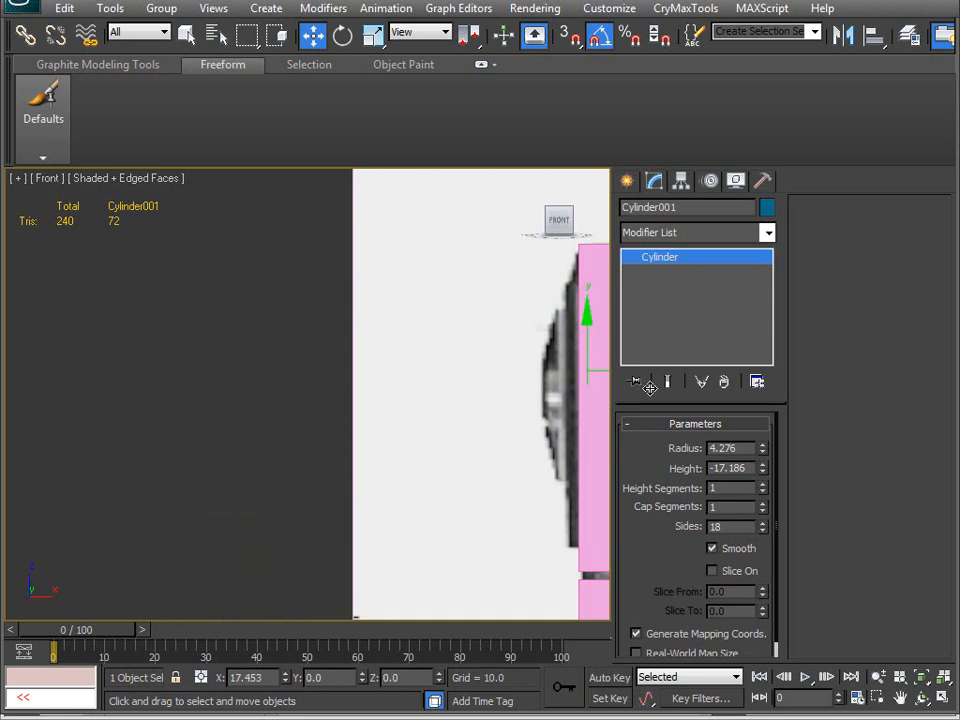
drag(590, 400, 502, 400)
middle_drag(500, 413, 430, 422)
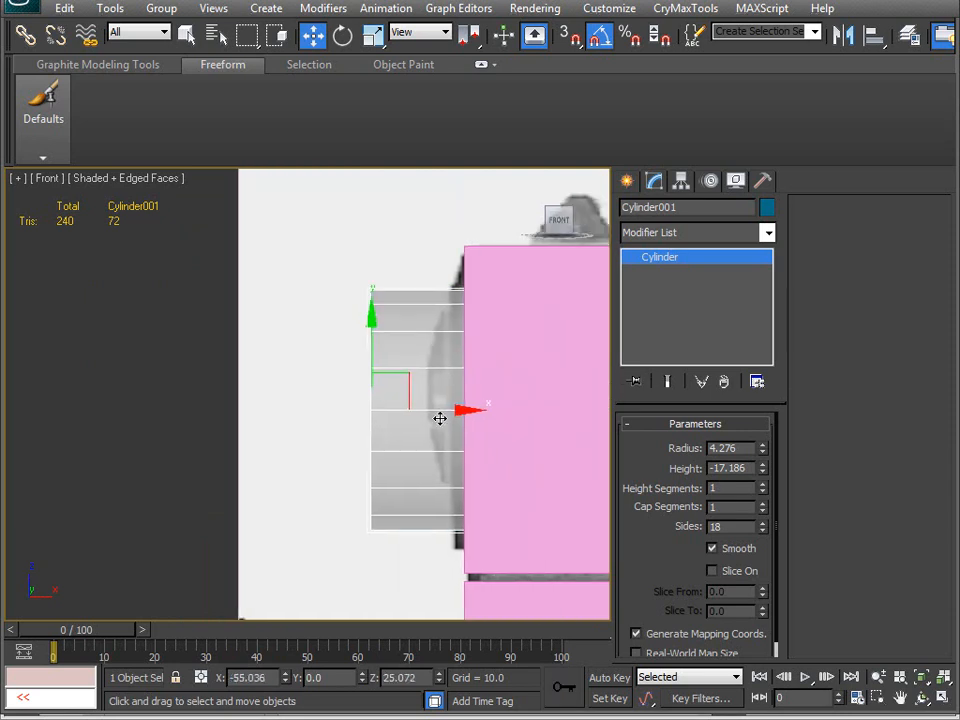
drag(465, 413, 432, 403)
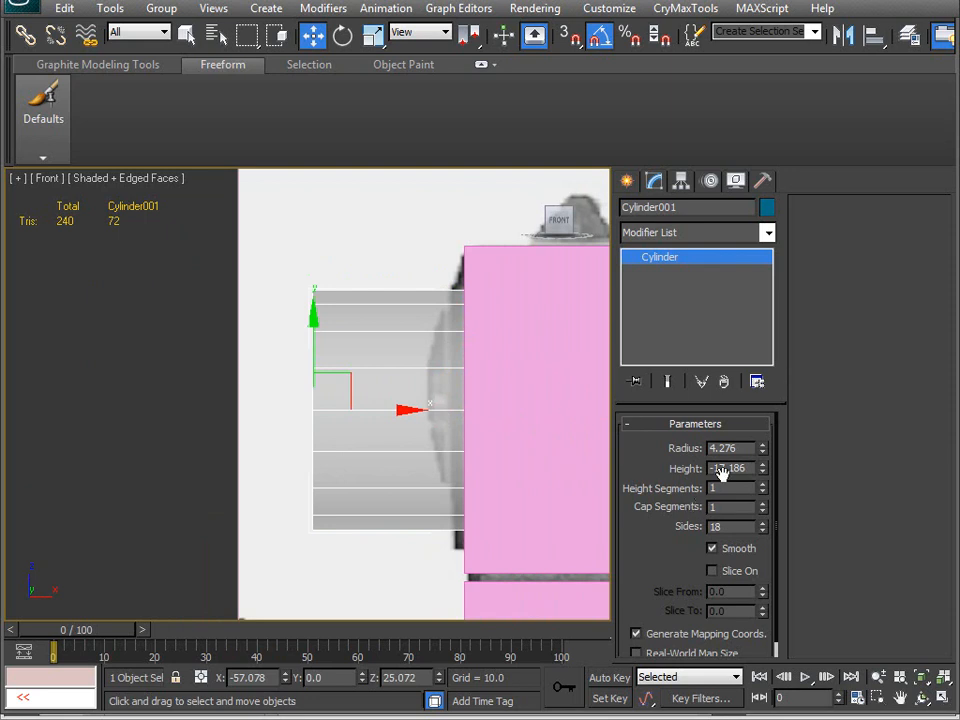
- Set the cylinder's height to -15 and its radius to 3
mouse_move(761, 457)
mouse_down()
mouse_move(766, 485)
mouse_move(766, 475)
mouse_up()
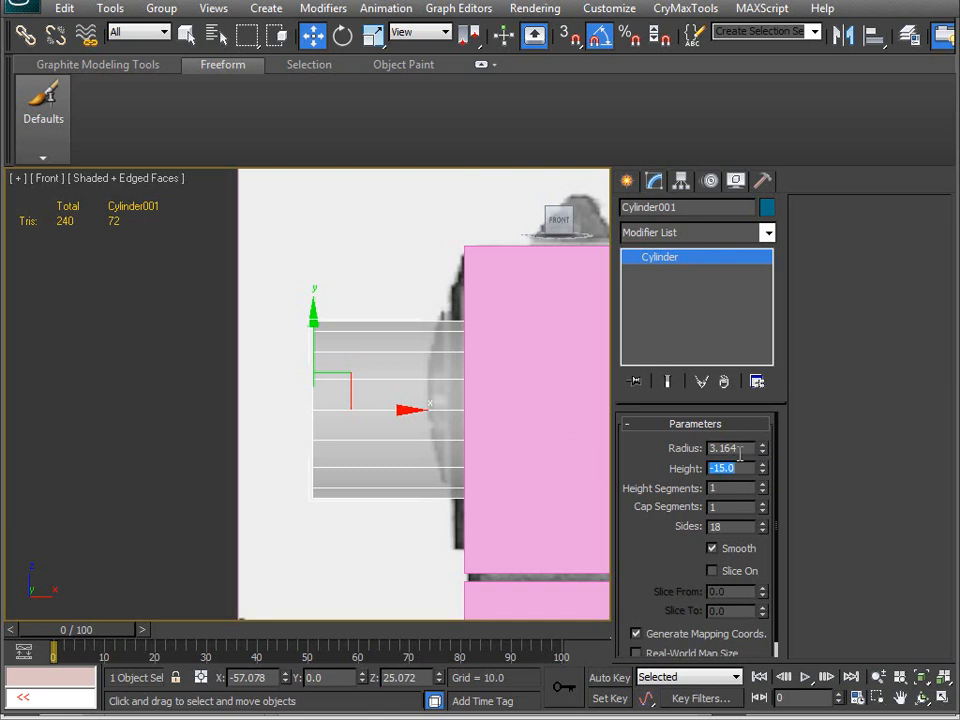
text(3)
key(Return)
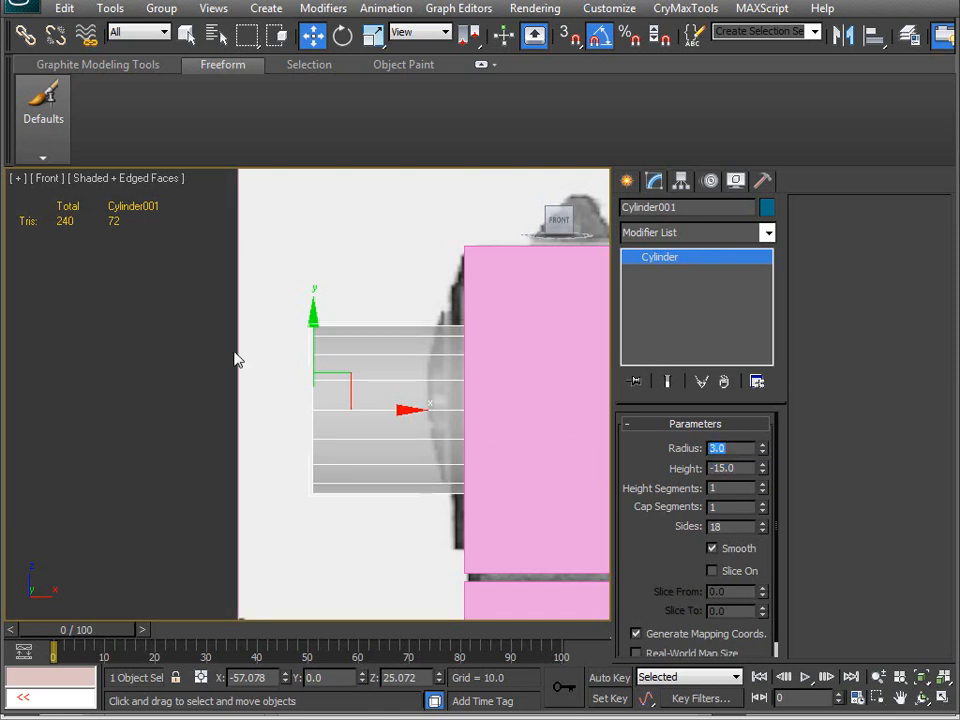
- Move the cylinder up to about 25.53 on Z and deeper into the slide, to about -52.6 on X
drag(312, 331, 316, 319)
middle_drag(413, 400, 346, 394)
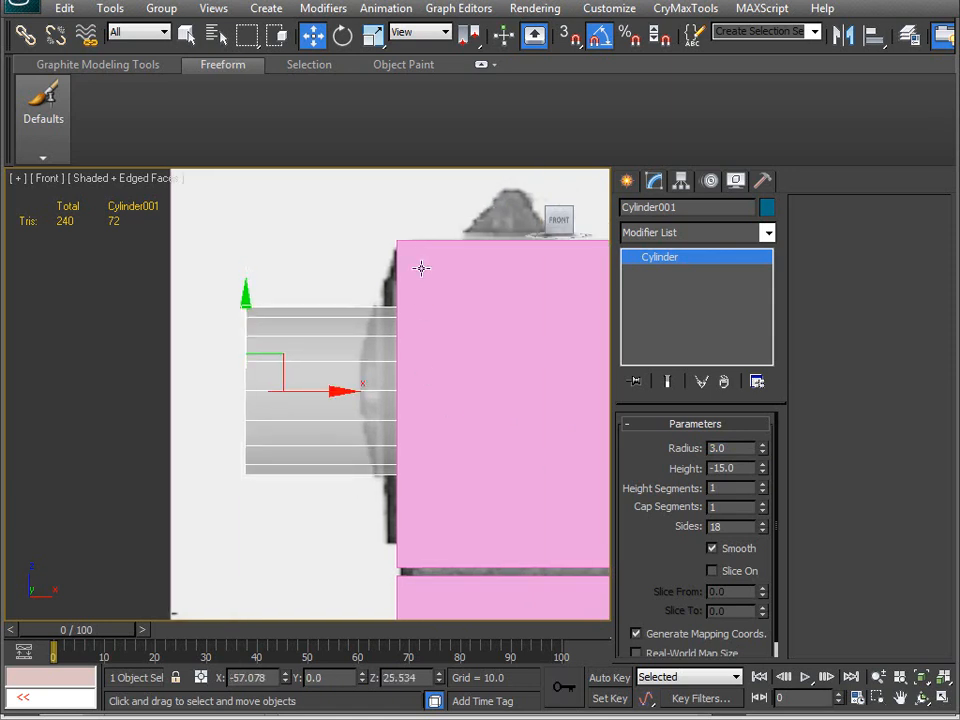
drag(325, 392, 449, 392)
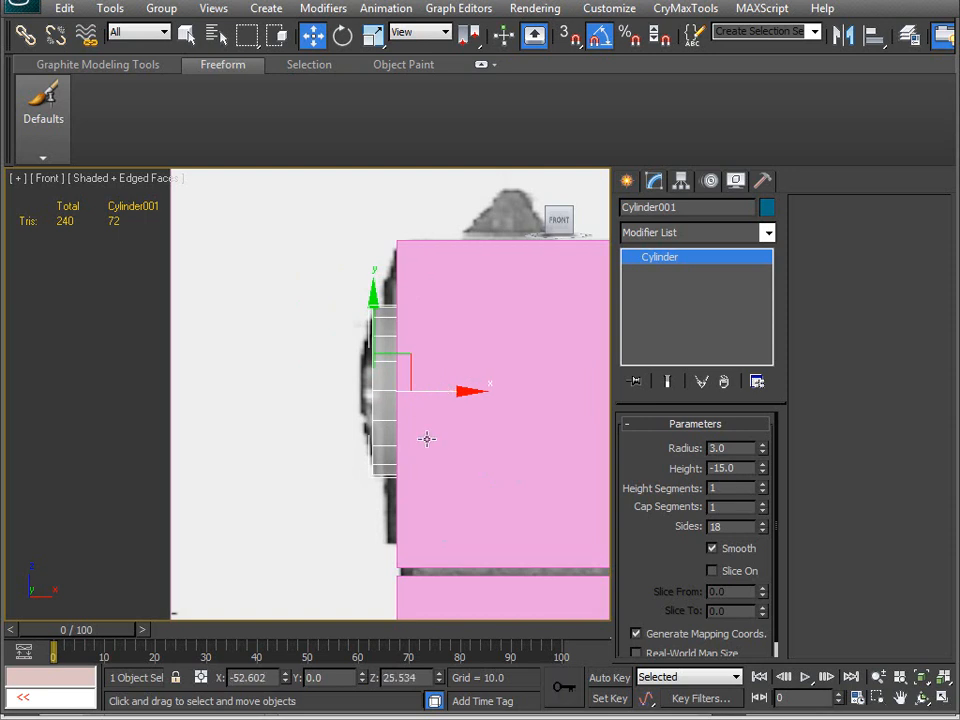
- Select the slide, make it see-through and show it up close in the front view
key(p)
alt+middle_drag(427, 439, 289, 364)
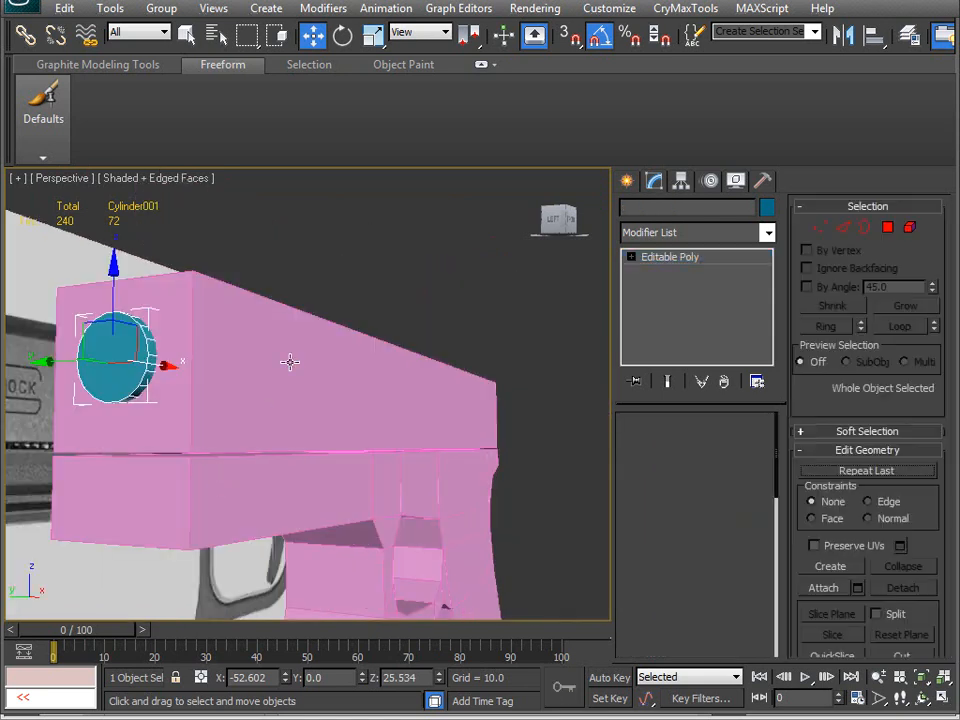
click(296, 371)
key(alt+x)
key(c)
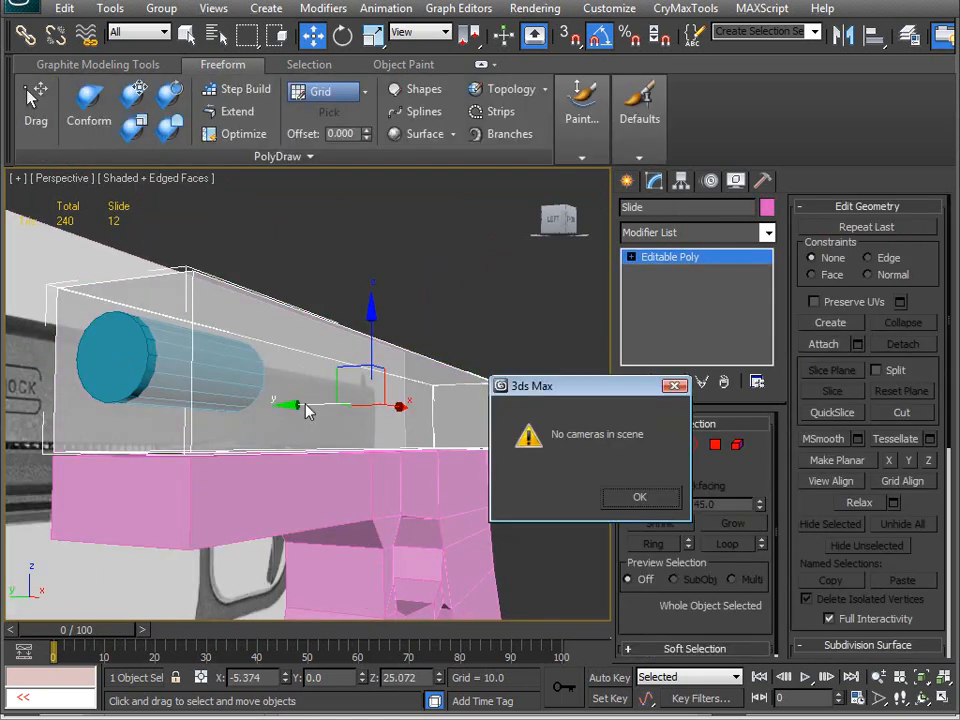
click(639, 500)
key(v)
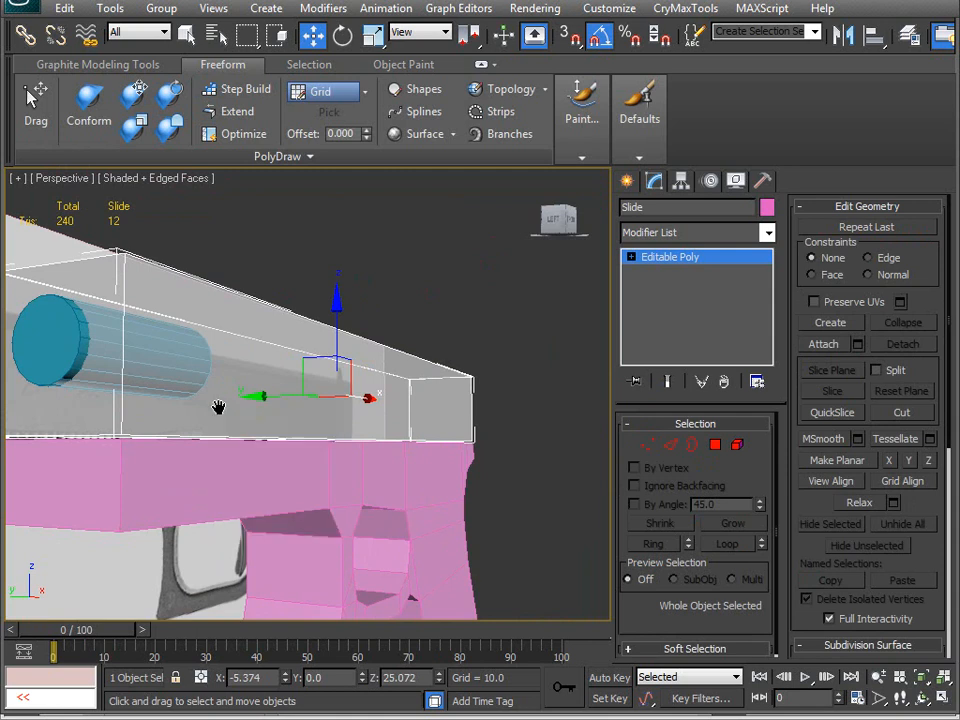
click(247, 422)
key(z)
scroll(260, 403, up, 5)
scroll(392, 294, down, 3)
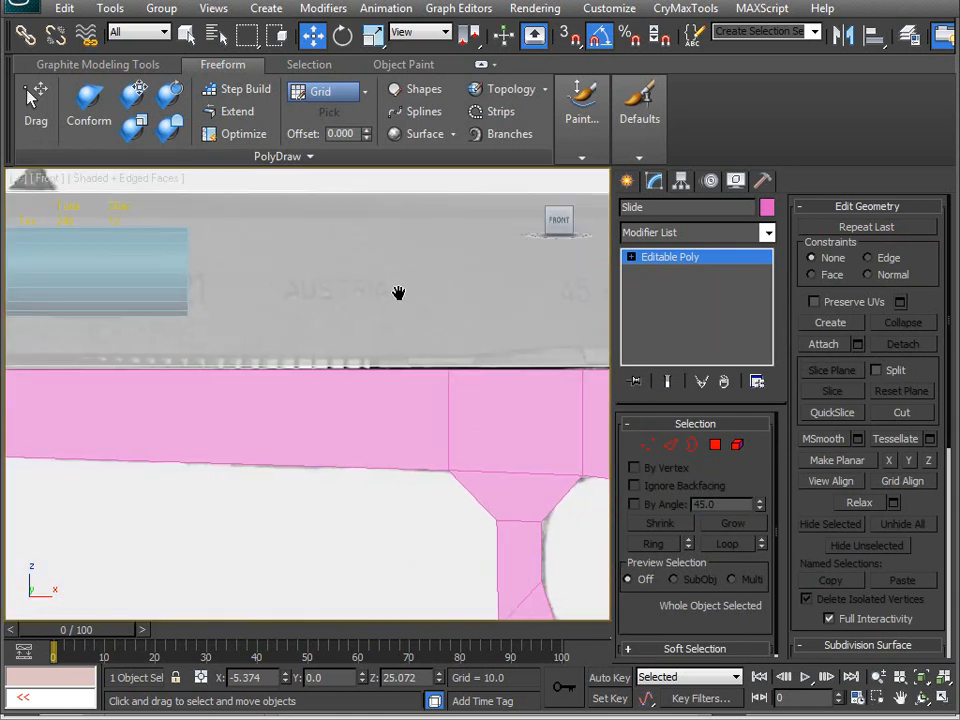
- Select the slide's four bottom corner vertices at its front and rear ends
key(1)
drag(86, 308, 162, 361)
middle_drag(580, 335, 60, 383)
scroll(155, 382, down, 2)
scroll(155, 382, down, 2)
middle_drag(269, 413, 69, 393)
ctrl+drag(399, 343, 342, 388)
- Examine the slide's lower front corner and bottom edge up close against the reference image
middle_drag(162, 425, 450, 411)
middle_drag(103, 431, 471, 435)
scroll(407, 372, up, 6)
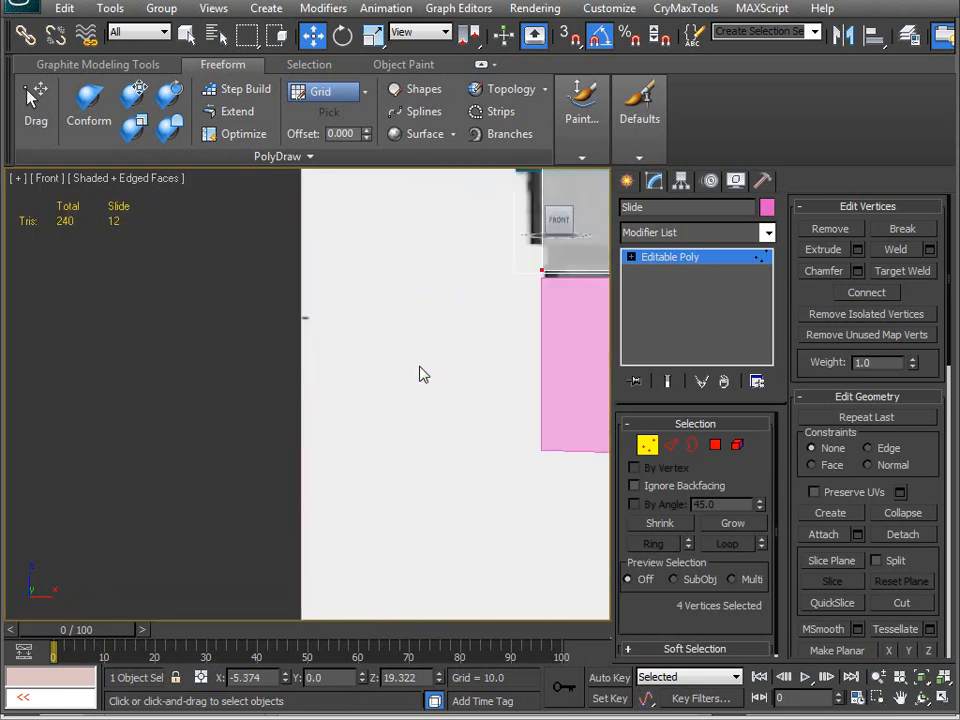
middle_drag(455, 351, 107, 465)
scroll(156, 448, down, 2)
scroll(168, 444, up, 5)
middle_drag(72, 424, 203, 434)
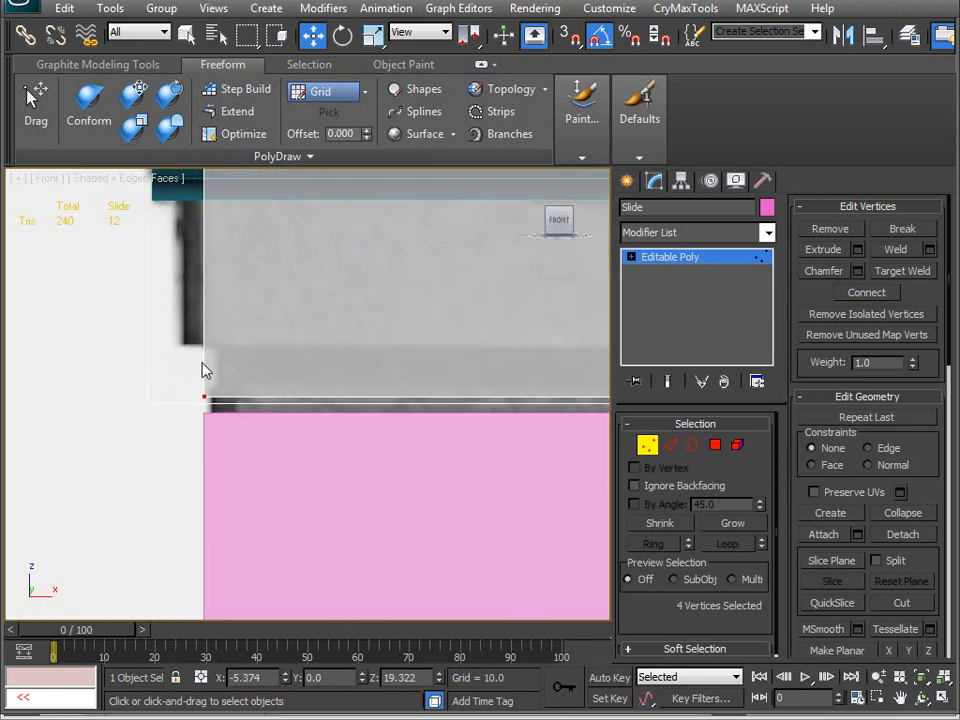
middle_drag(204, 371, 285, 435)
scroll(302, 421, up, 6)
middle_drag(167, 480, 233, 416)
middle_drag(350, 445, 62, 418)
scroll(163, 381, down, 3)
scroll(303, 404, down, 3)
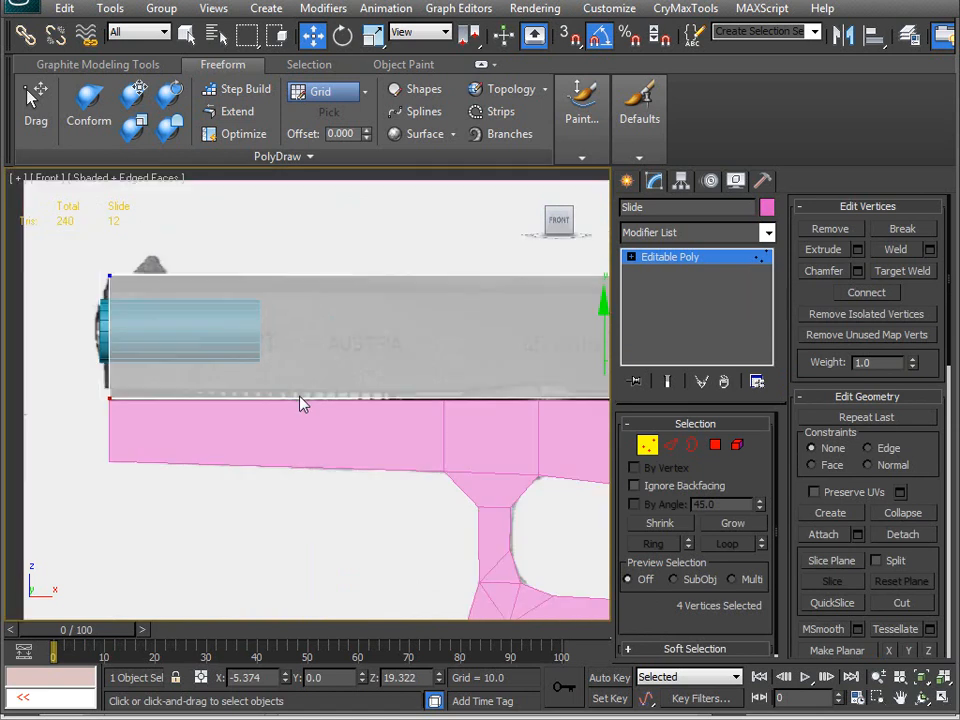
middle_drag(264, 455, 139, 450)
scroll(422, 438, up, 4)
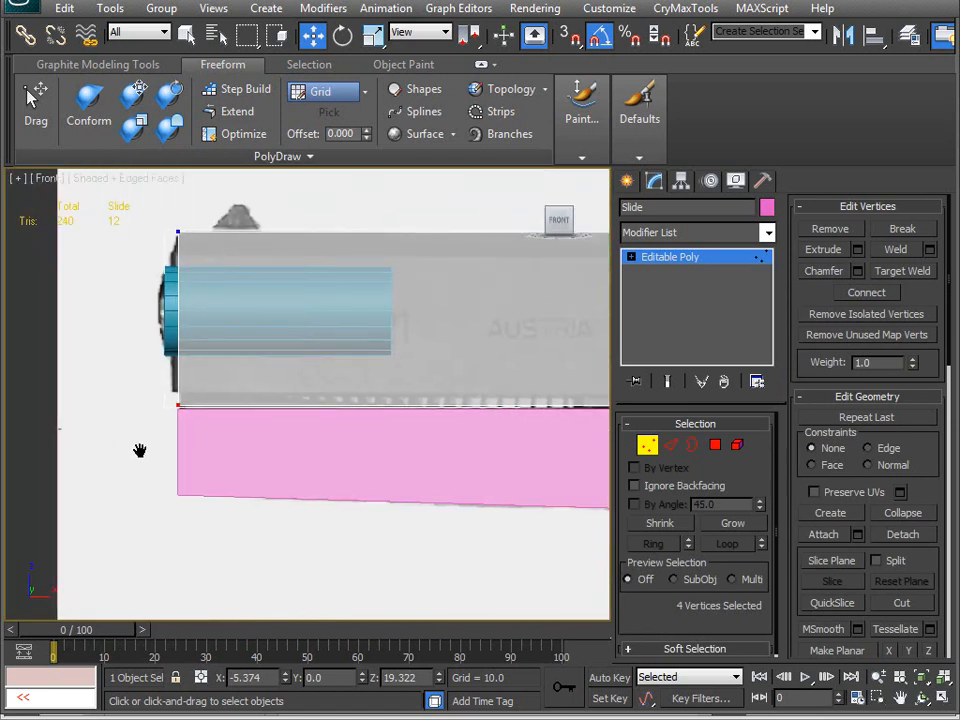
click(445, 32)
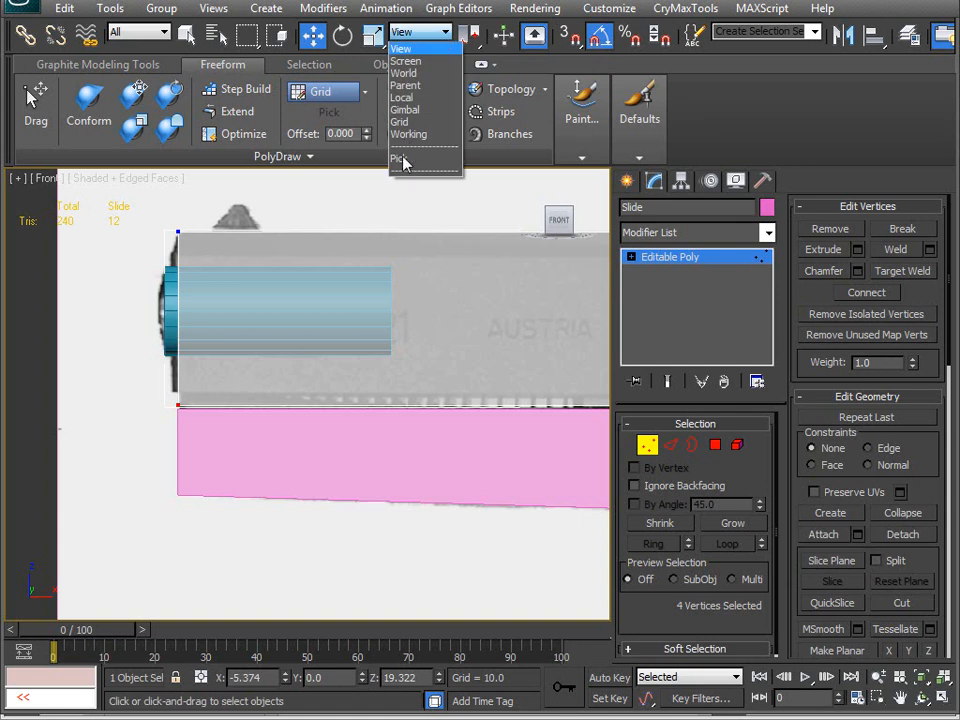
click(400, 49)
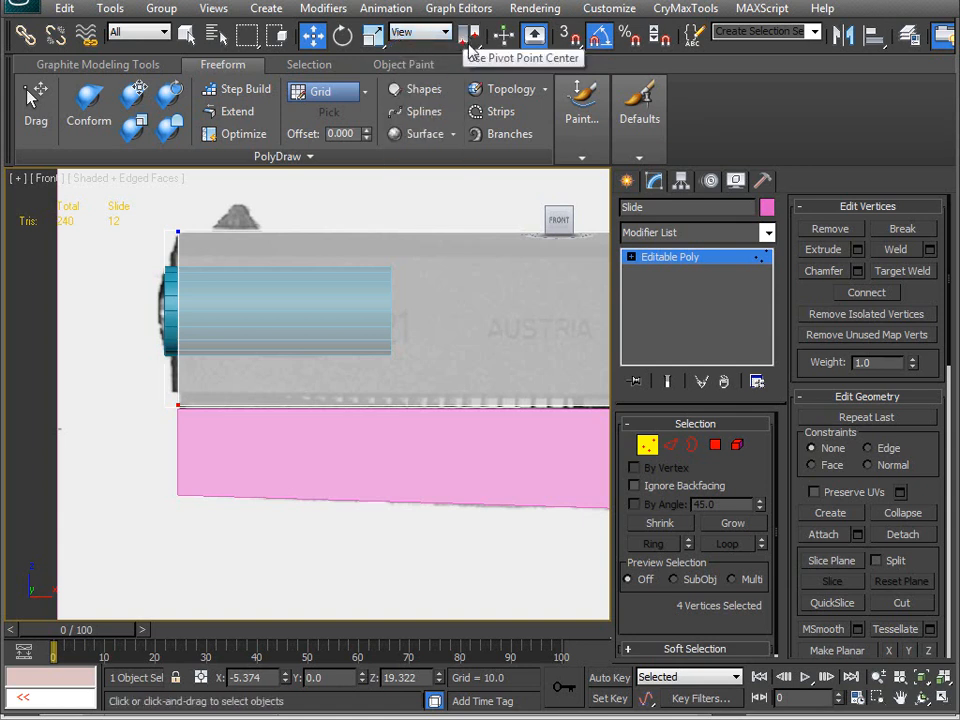
middle_drag(462, 376, 182, 296)
scroll(229, 347, down, 3)
middle_drag(311, 397, 317, 399)
scroll(330, 405, up, 3)
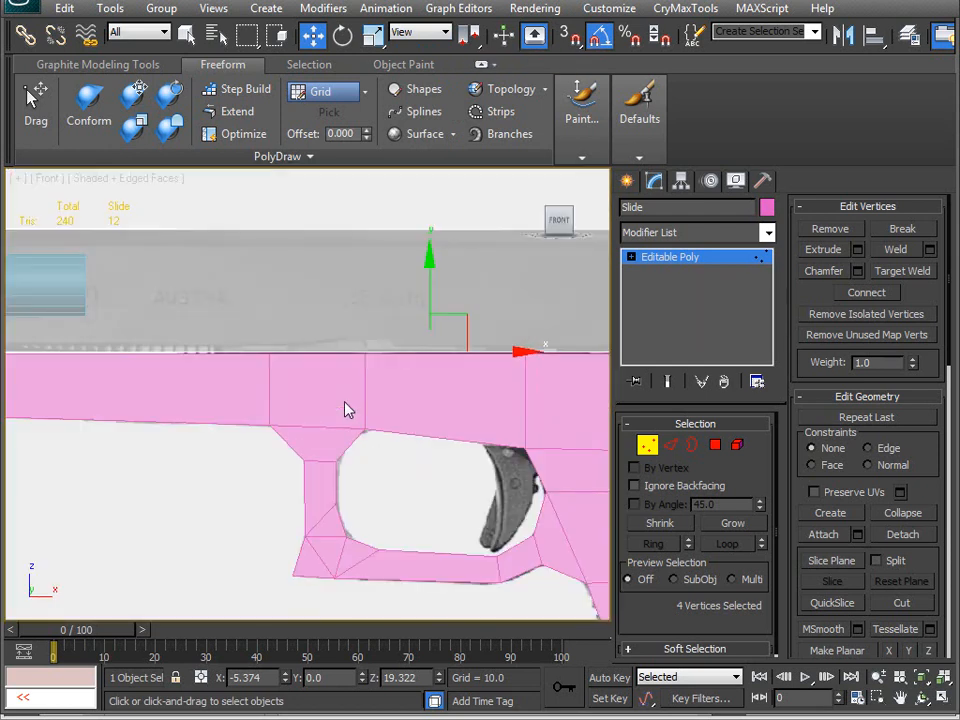
scroll(348, 409, down, 2)
- Try adding the slide's upper front corner vertices to the selection, and return to only the four bottom vertices
ctrl+drag(95, 291, 170, 366)
middle_drag(275, 350, 210, 370)
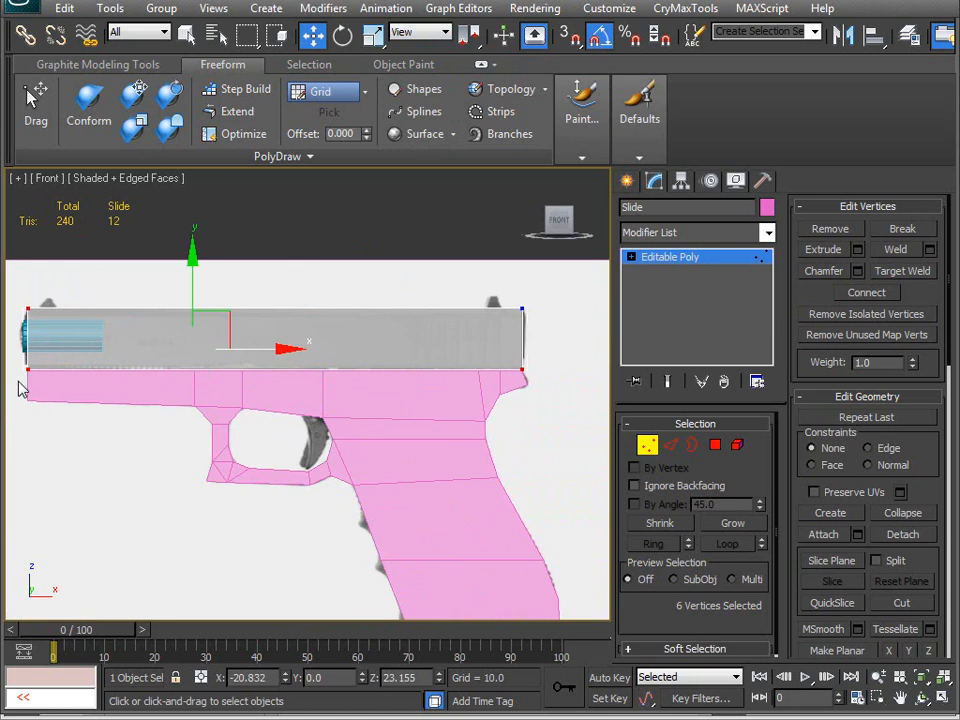
drag(535, 350, 535, 350)
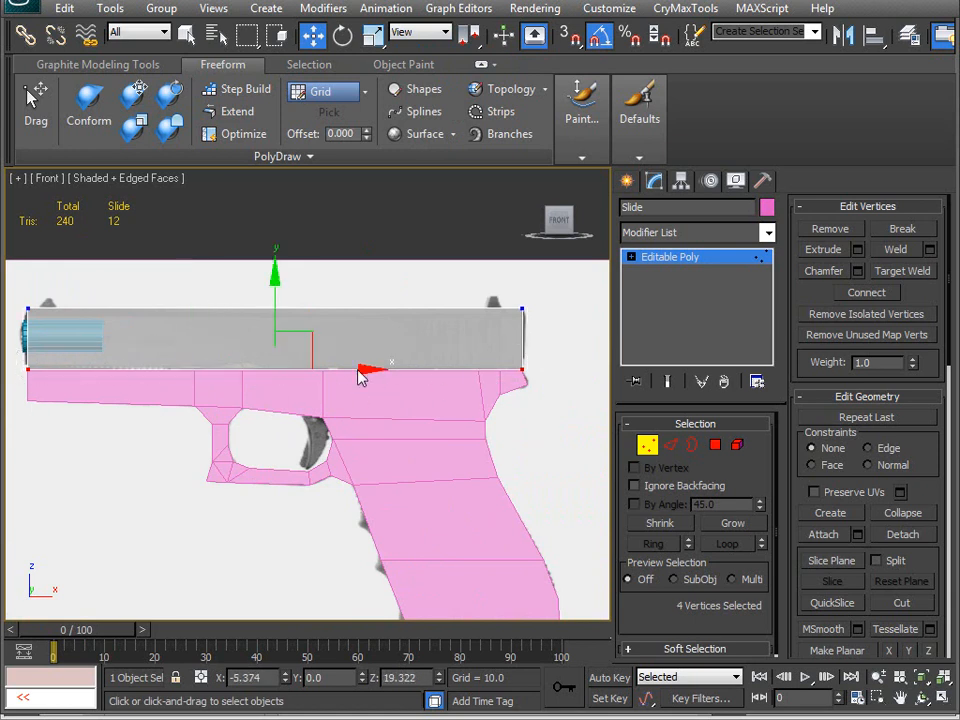
middle_drag(267, 451, 280, 471)
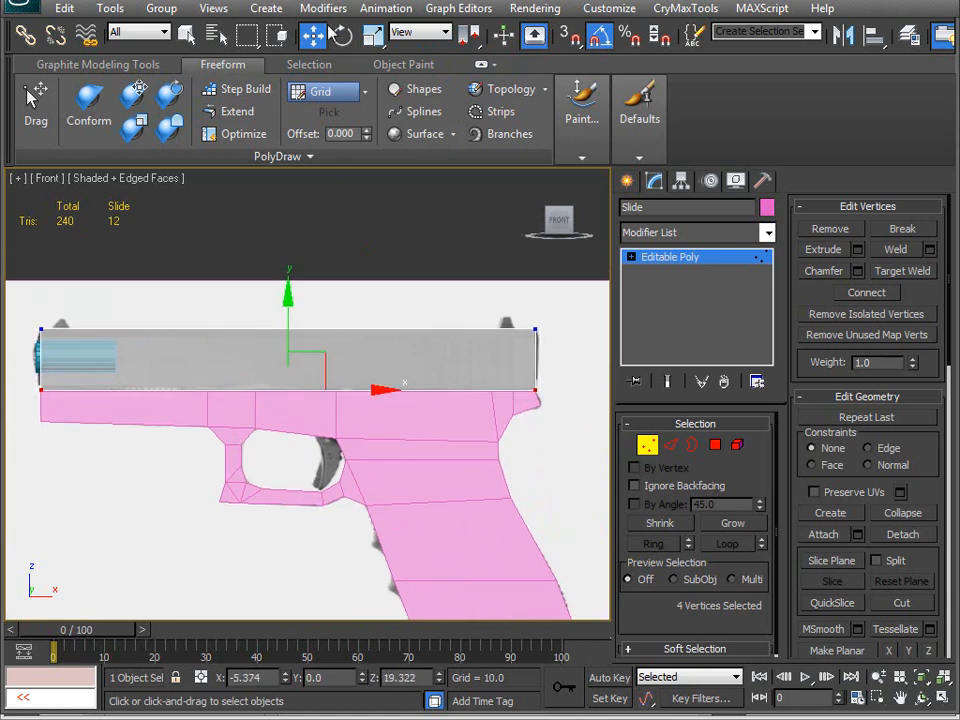
- Switch to the transform coordinate center and raise the slide's four bottom vertices to the lower edge of the slide's front in the reference image
click(475, 35)
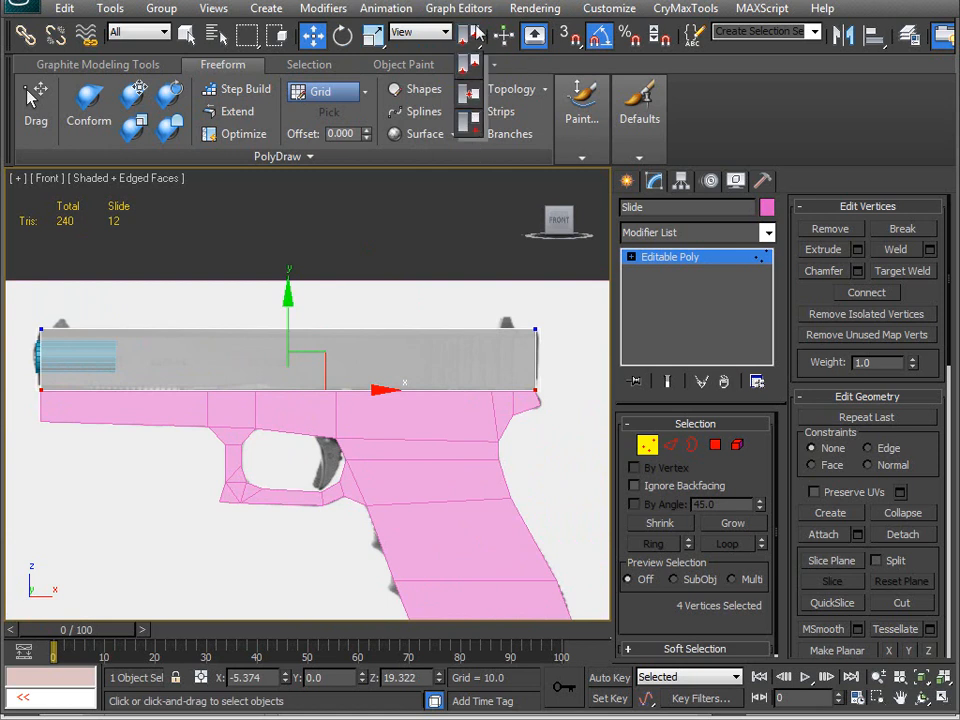
drag(472, 33, 472, 135)
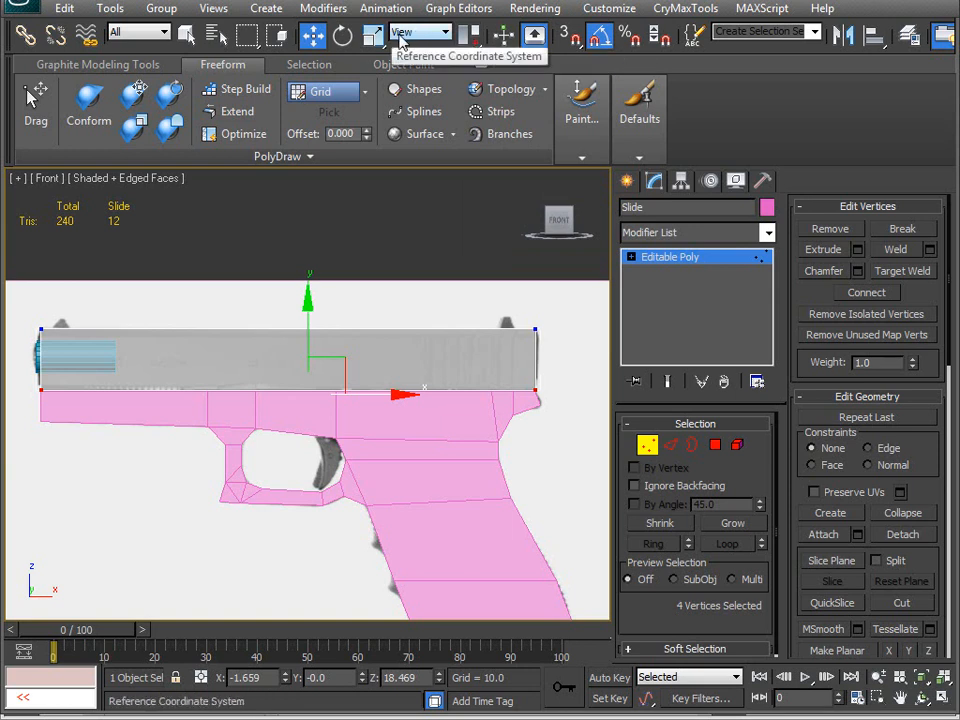
middle_drag(107, 401, 336, 392)
scroll(334, 418, up, 4)
scroll(238, 437, up, 6)
middle_drag(252, 490, 317, 506)
scroll(313, 506, up, 4)
middle_drag(294, 431, 291, 541)
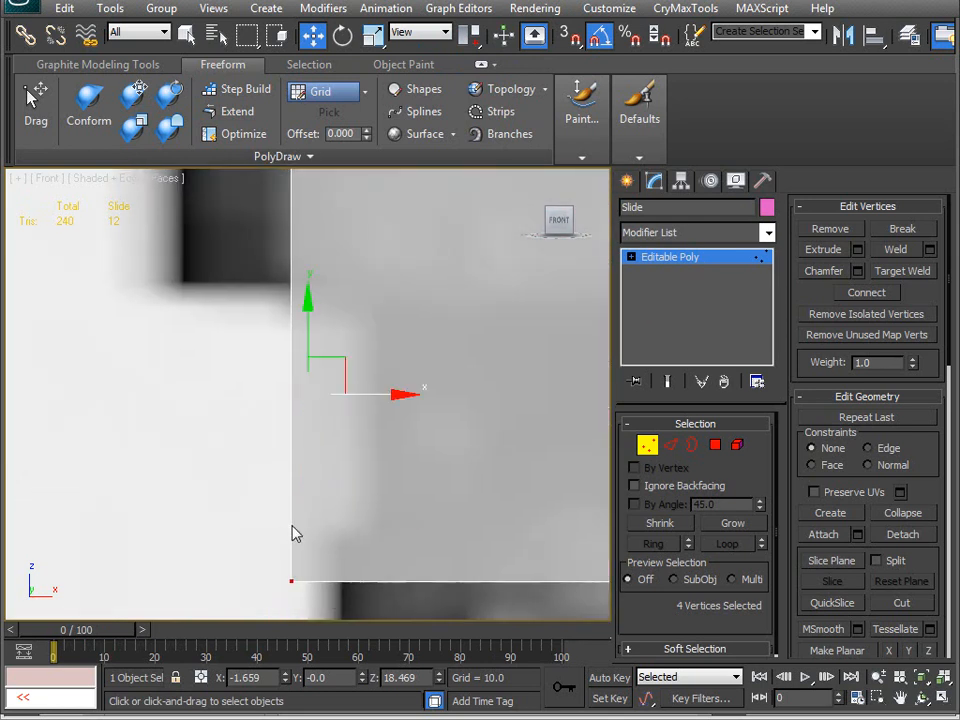
drag(310, 332, 328, 72)
middle_drag(328, 305, 342, 383)
scroll(331, 371, up, 4)
drag(308, 320, 293, 214)
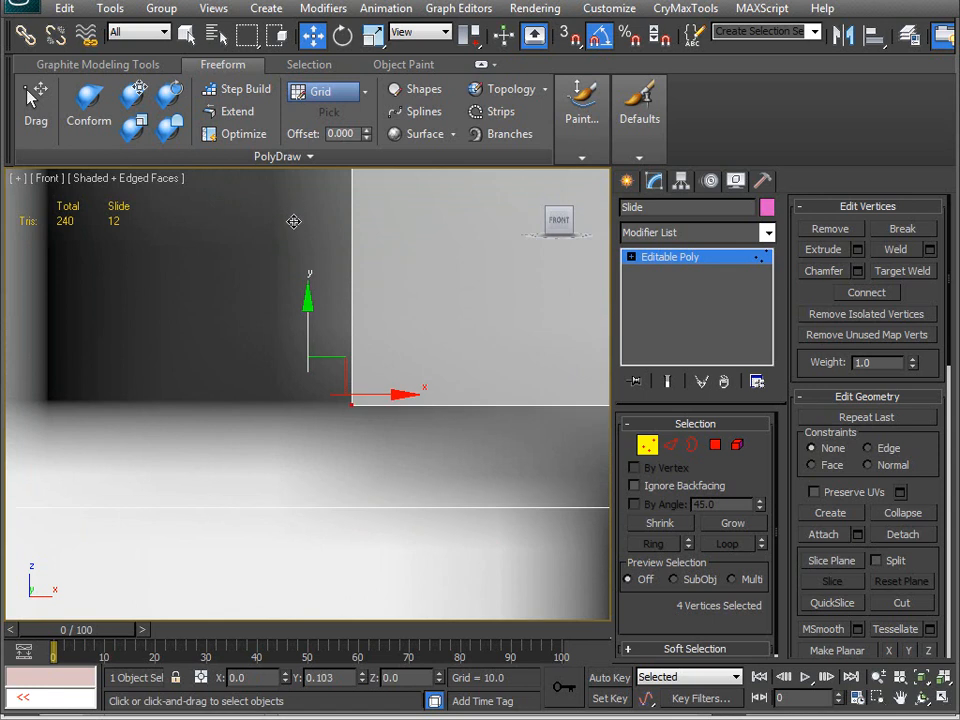
scroll(214, 403, down, 6)
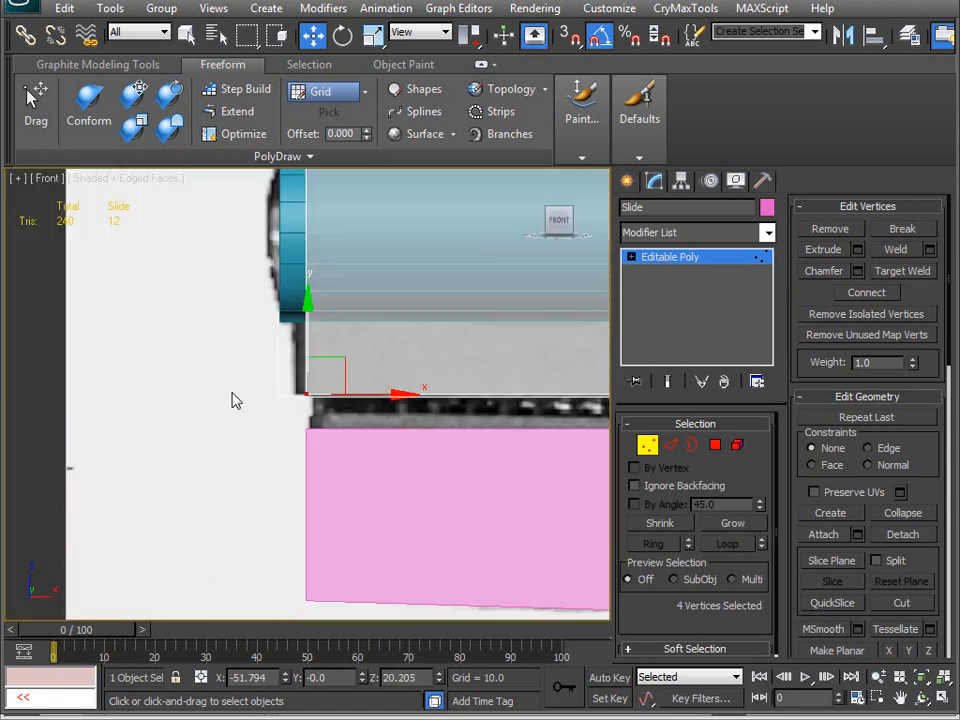
scroll(274, 401, down, 4)
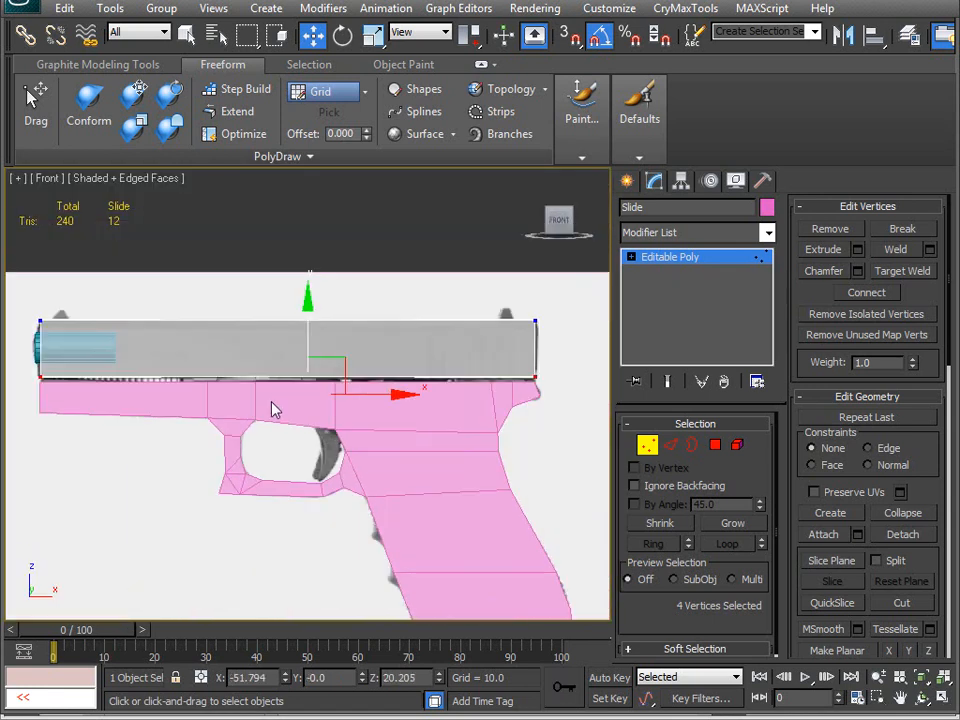
- Return the transform center to the selection itself, leave the slide's vertex editing and deselect the slide
scroll(452, 403, down, 2)
scroll(363, 418, up, 7)
middle_drag(363, 418, 193, 542)
middle_drag(202, 333, 261, 511)
middle_drag(367, 411, 250, 542)
middle_drag(360, 321, 313, 471)
middle_drag(350, 290, 470, 415)
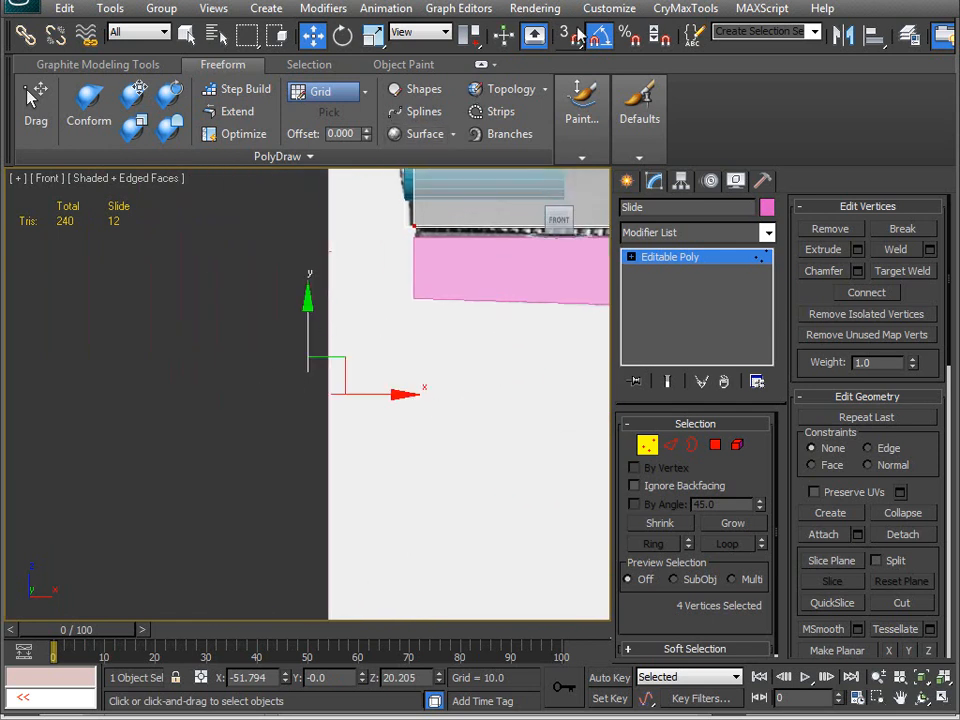
drag(480, 40, 480, 156)
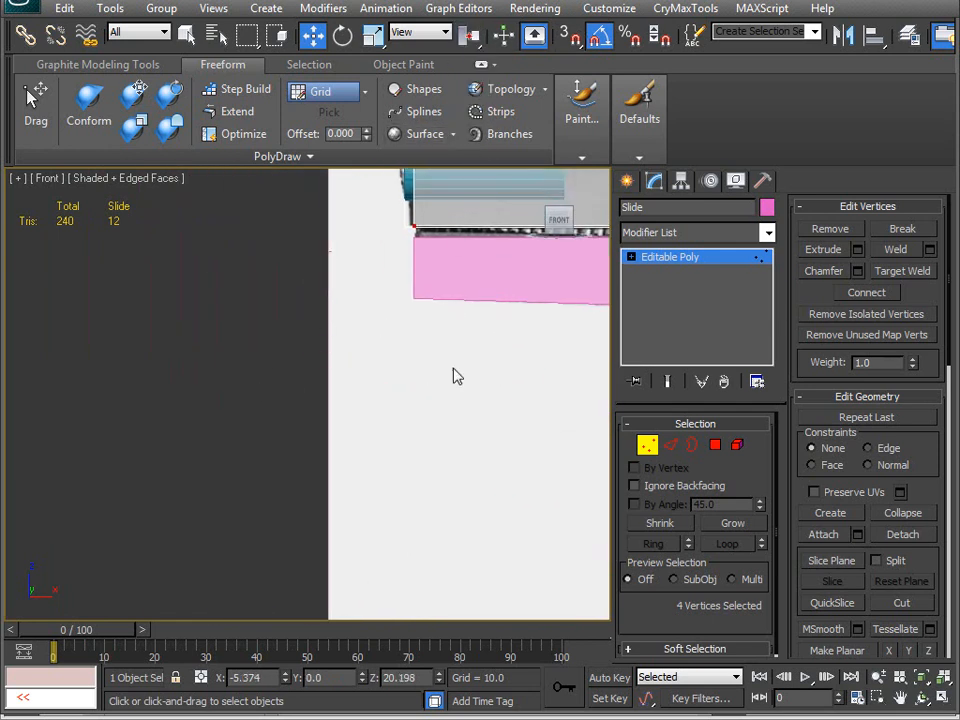
middle_drag(370, 301, 185, 376)
click(201, 416)
key(ctrl+b)
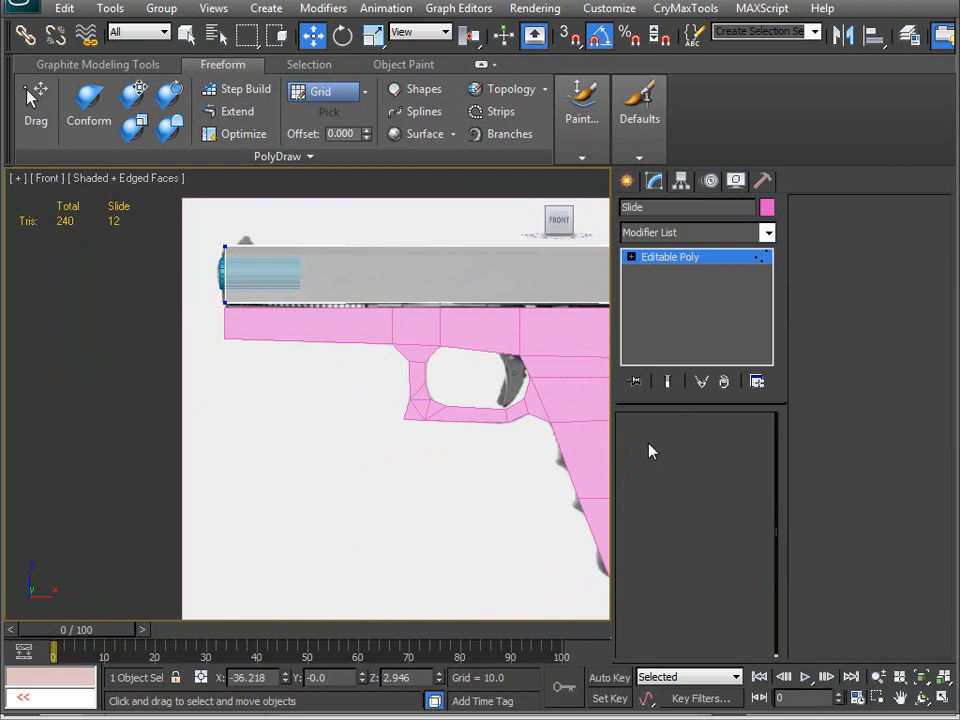
click(200, 350)
- Inspect the slide's front end and barrel cylinder in the front view and from an angle in perspective
scroll(270, 398, up, 6)
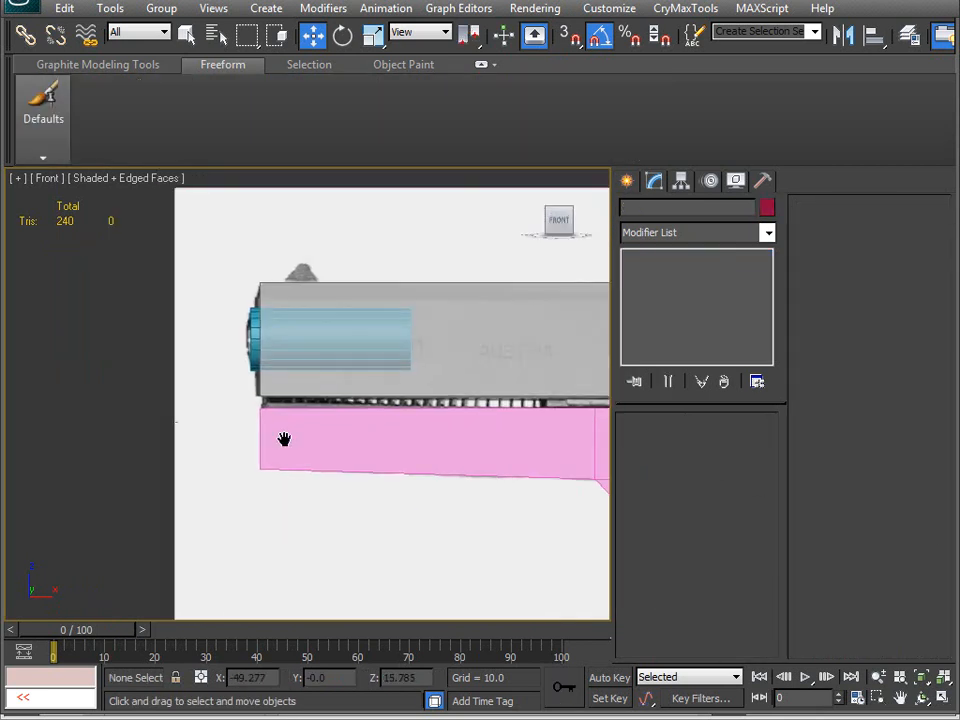
middle_drag(438, 523, 154, 454)
scroll(242, 495, down, 5)
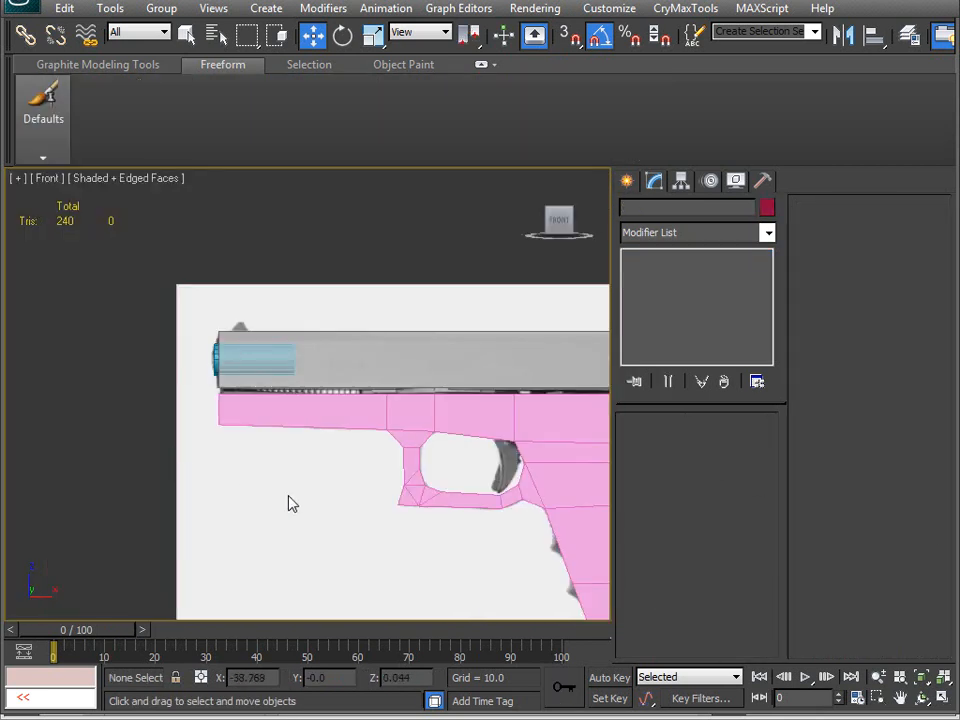
middle_drag(289, 461, 434, 483)
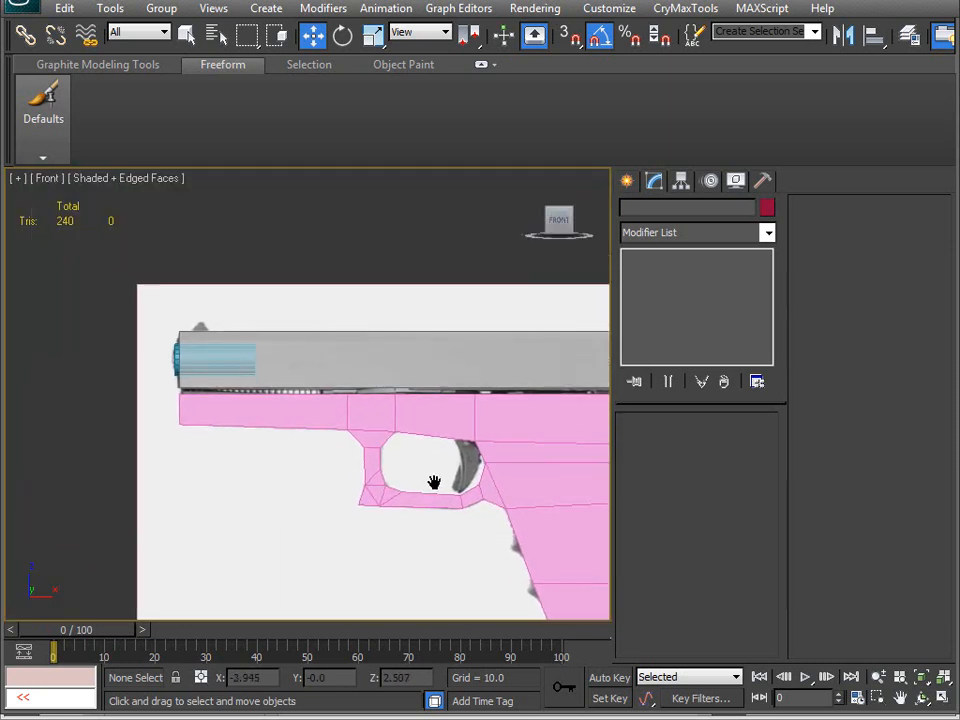
middle_drag(188, 424, 265, 428)
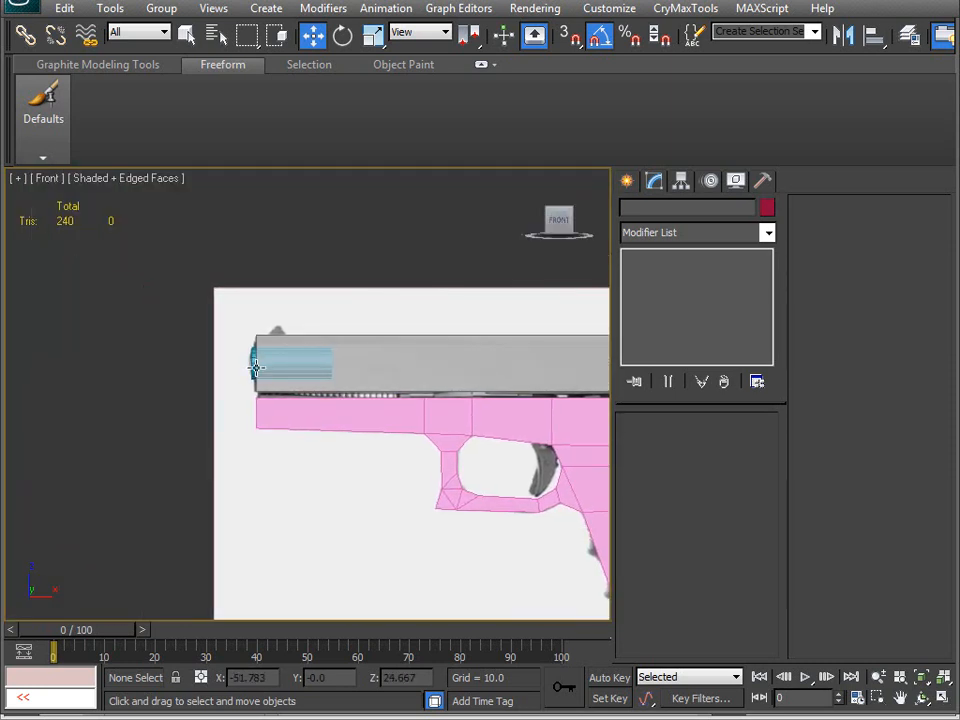
click(256, 368)
click(254, 357)
key(p)
key(z)
alt+middle_drag(300, 400, 336, 404)
alt+drag(337, 404, 354, 401)
click(461, 416)
alt+middle_drag(345, 450, 501, 378)
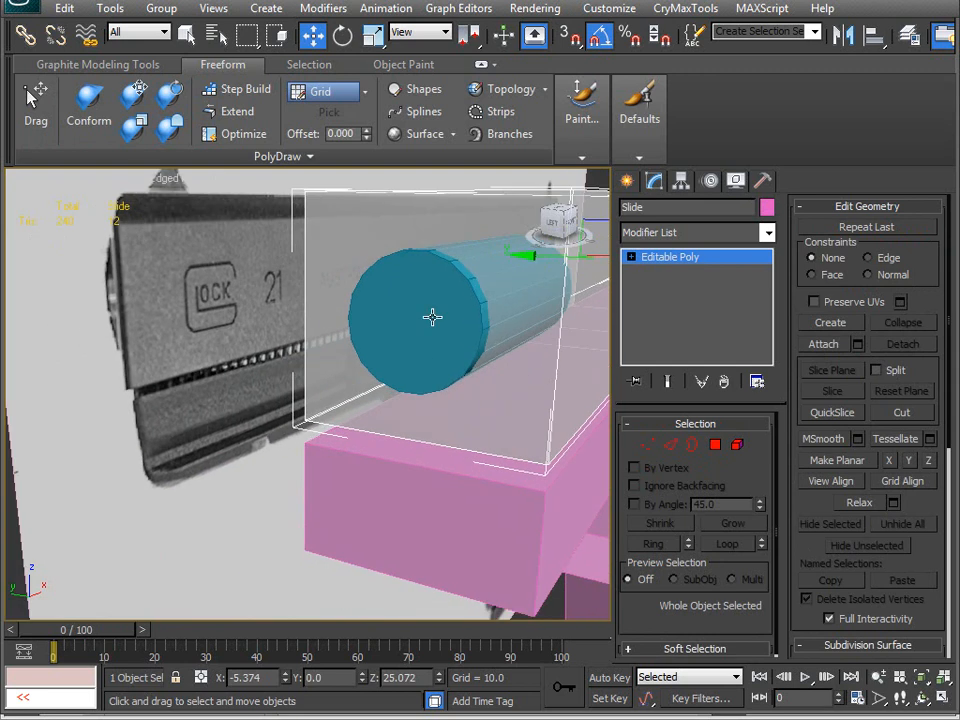
- Select the barrel cylinder at the front of the slide and convert it to an editable poly
click(432, 317)
scroll(429, 435, down, 1)
scroll(343, 450, down, 2)
scroll(343, 450, up, 2)
scroll(344, 450, down, 4)
scroll(300, 443, up, 2)
alt+middle_drag(285, 441, 366, 450)
scroll(357, 452, up, 3)
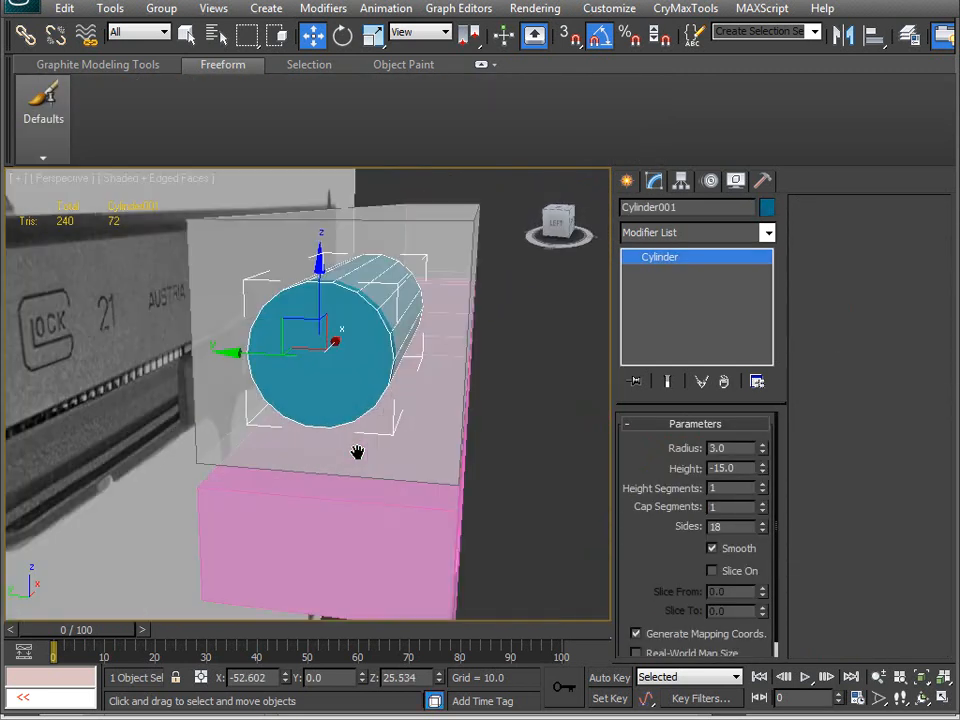
alt+middle_drag(407, 354, 336, 392)
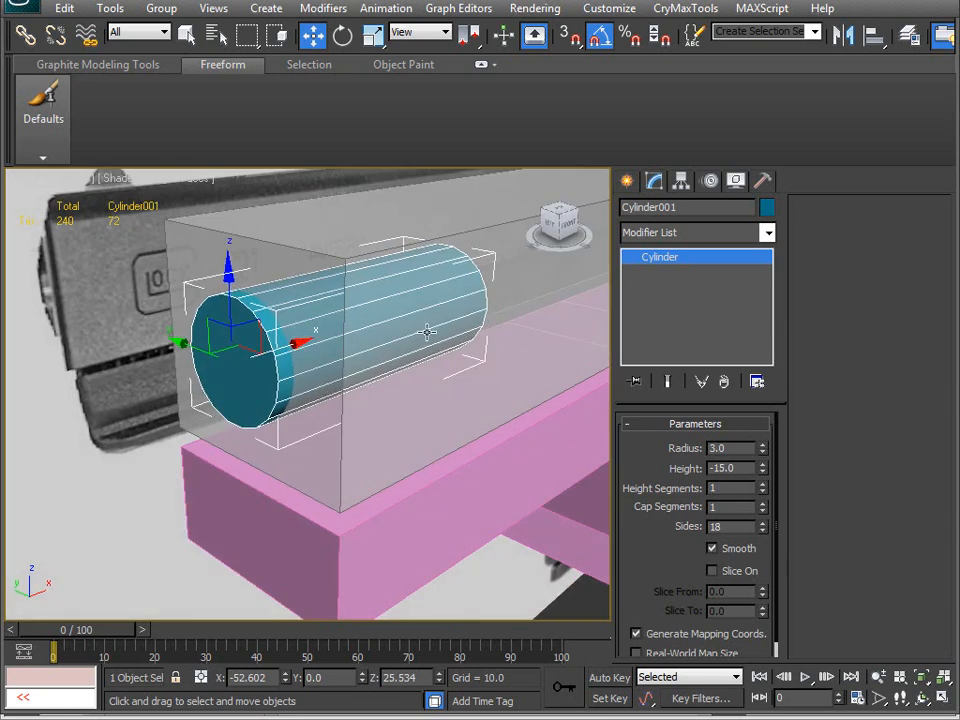
key(alt+e)
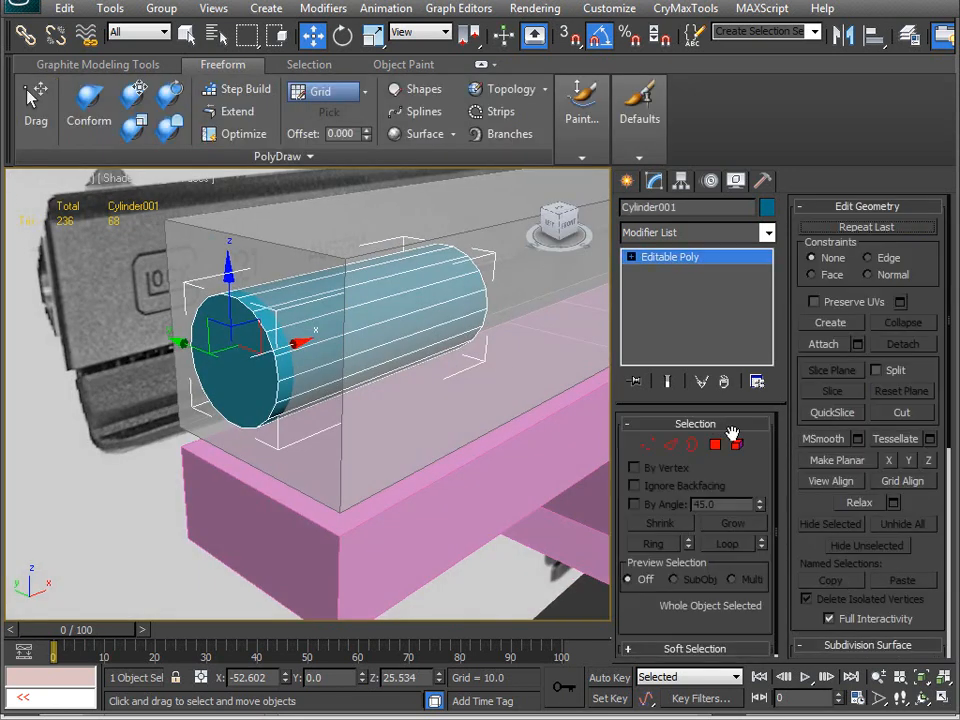
- Select the polygon that forms the barrel cylinder's front cap
click(716, 444)
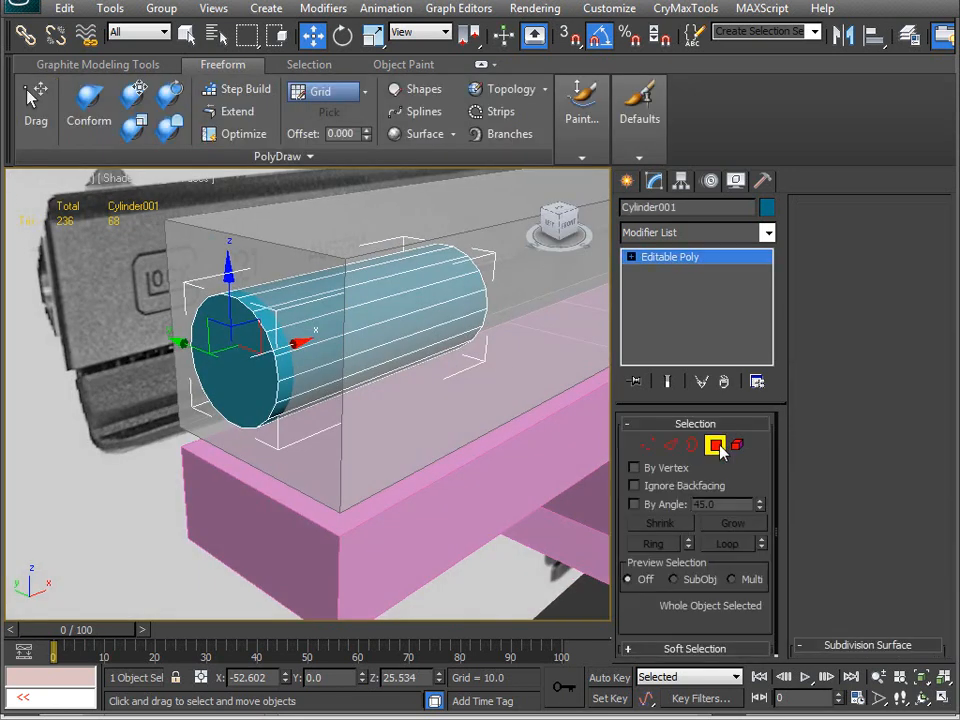
click(248, 364)
alt+middle_drag(248, 364, 321, 407)
scroll(298, 399, down, 2)
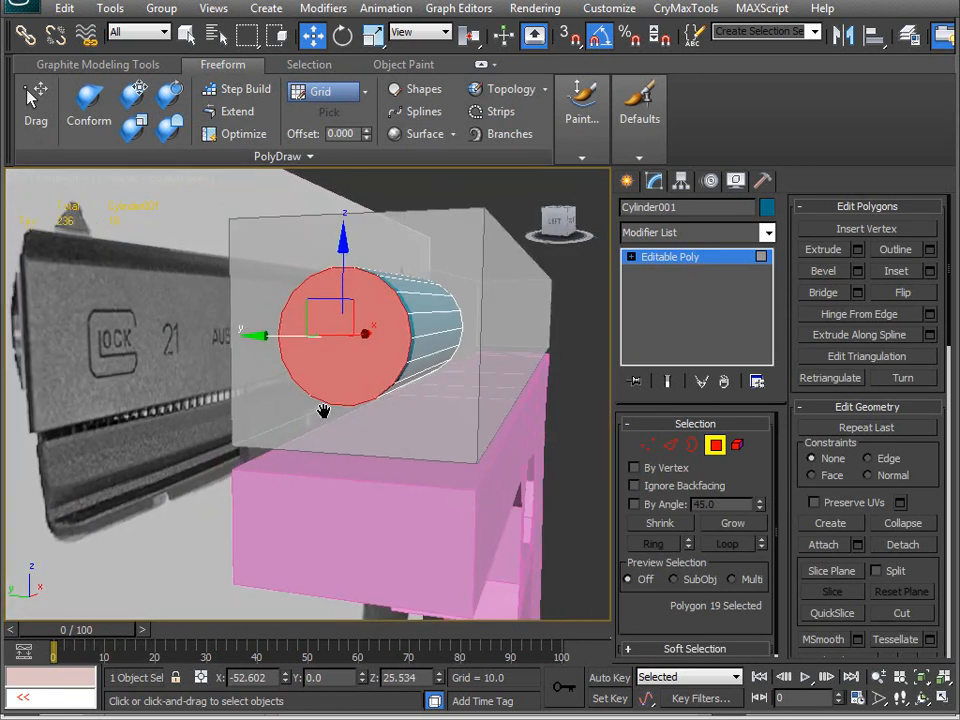
scroll(323, 412, up, 6)
scroll(428, 398, down, 4)
alt+middle_drag(392, 392, 286, 422)
scroll(283, 444, up, 1)
- Try a separate copy of the barrel cylinder, pulled forward along X and scaled narrower in Y and Z, and delete the copy
click(714, 445)
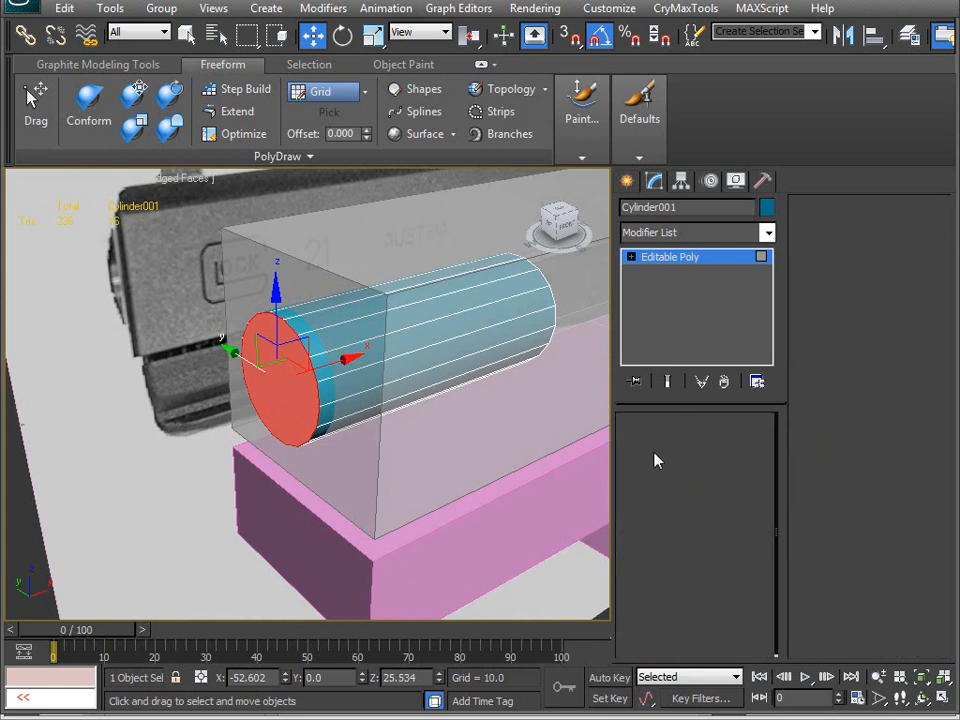
mouse_move(335, 323)
shift+mouse_down()
mouse_move(124, 379)
mouse_move(125, 400)
shift+mouse_up()
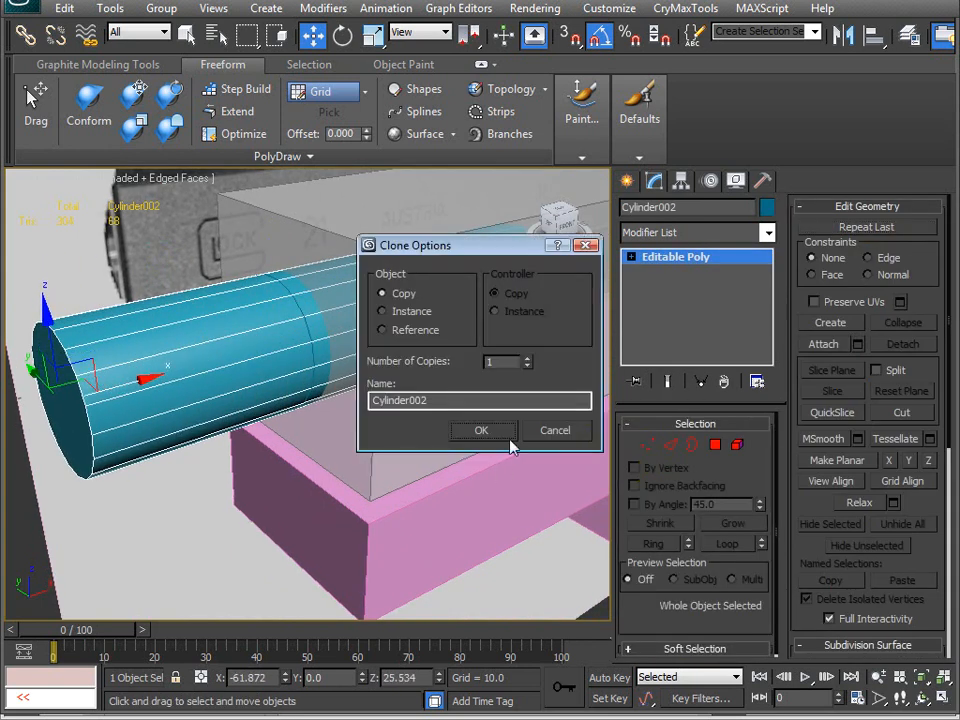
click(481, 430)
mouse_move(223, 424)
alt+middle_down()
mouse_move(266, 397)
mouse_move(386, 364)
alt+middle_up()
key(r)
key(r)
drag(334, 332, 317, 342)
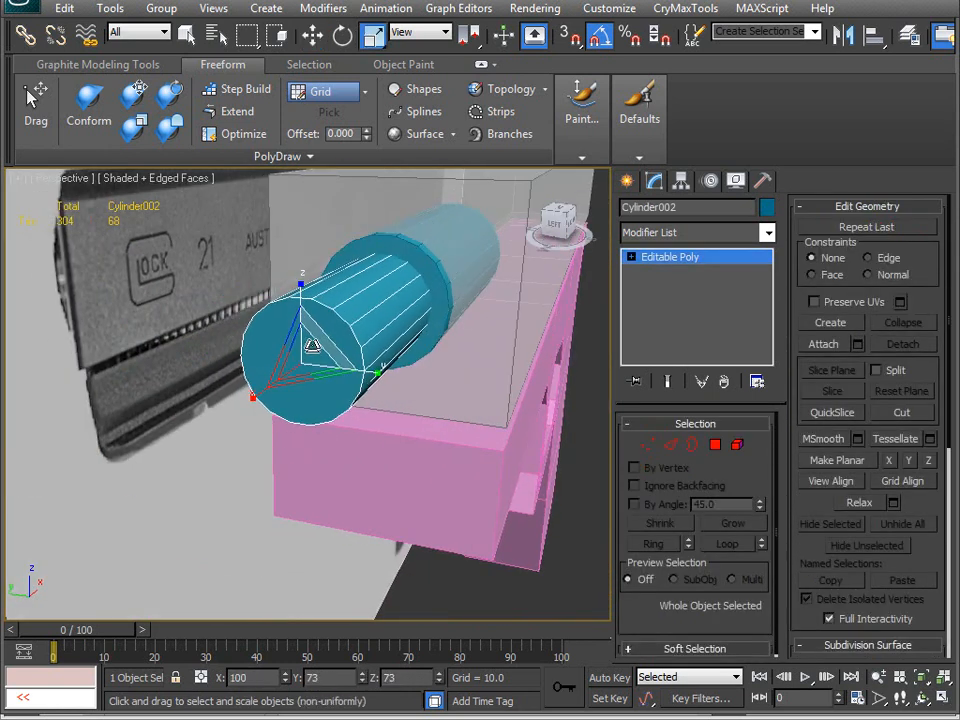
click(370, 334)
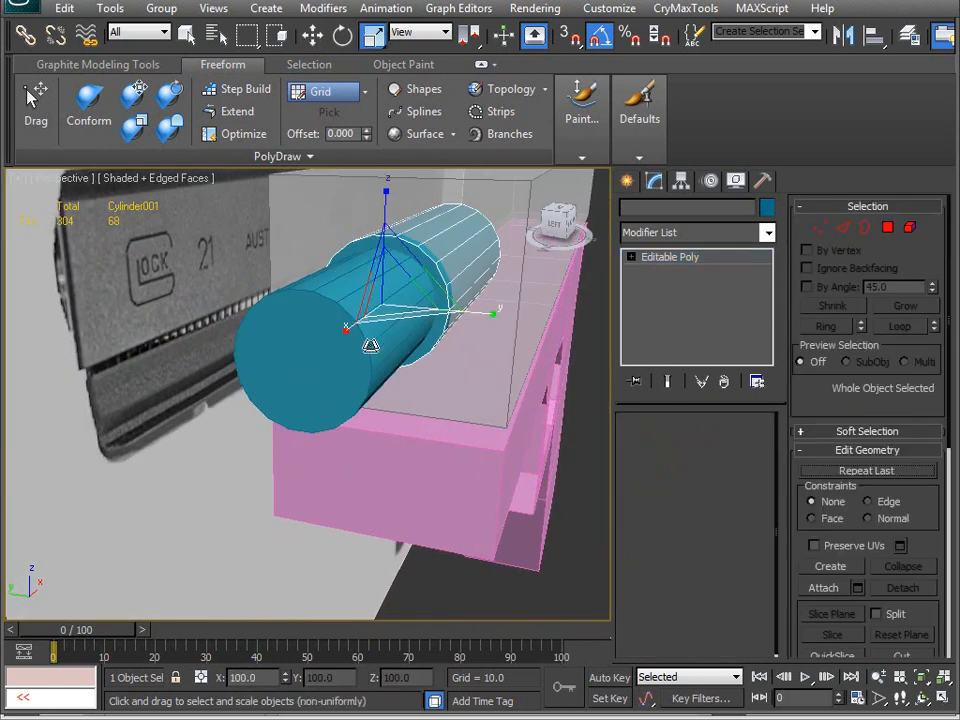
click(285, 359)
key(Delete)
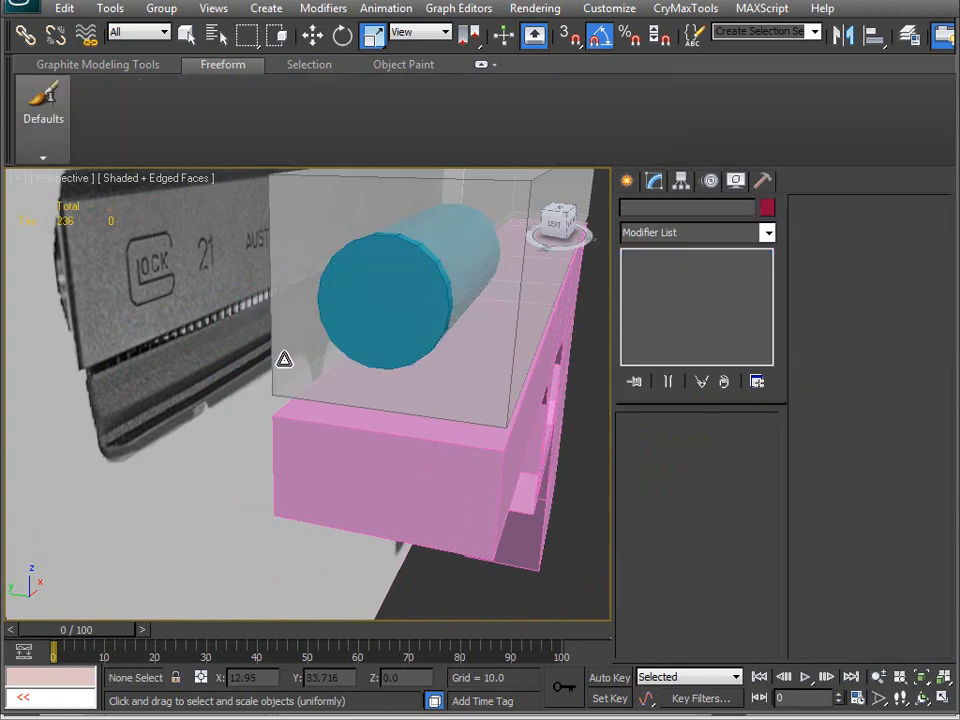
- Inset the barrel cylinder's front cap polygon by 0.485 to form the muzzle rim
click(348, 336)
middle_drag(348, 334, 270, 371)
key(4)
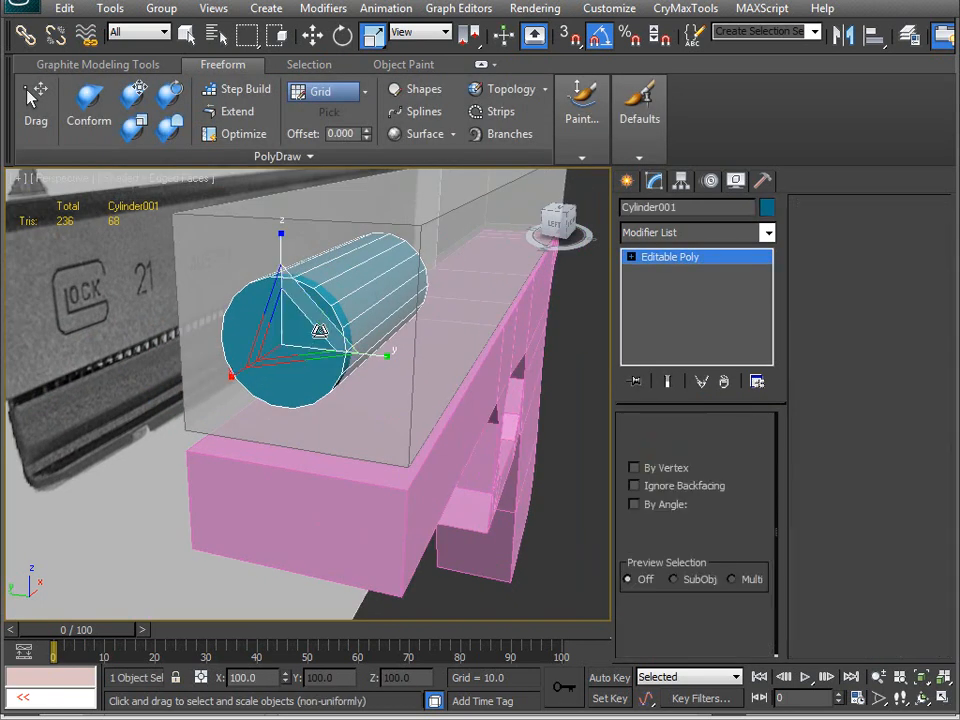
scroll(280, 402, up, 3)
scroll(365, 394, up, 2)
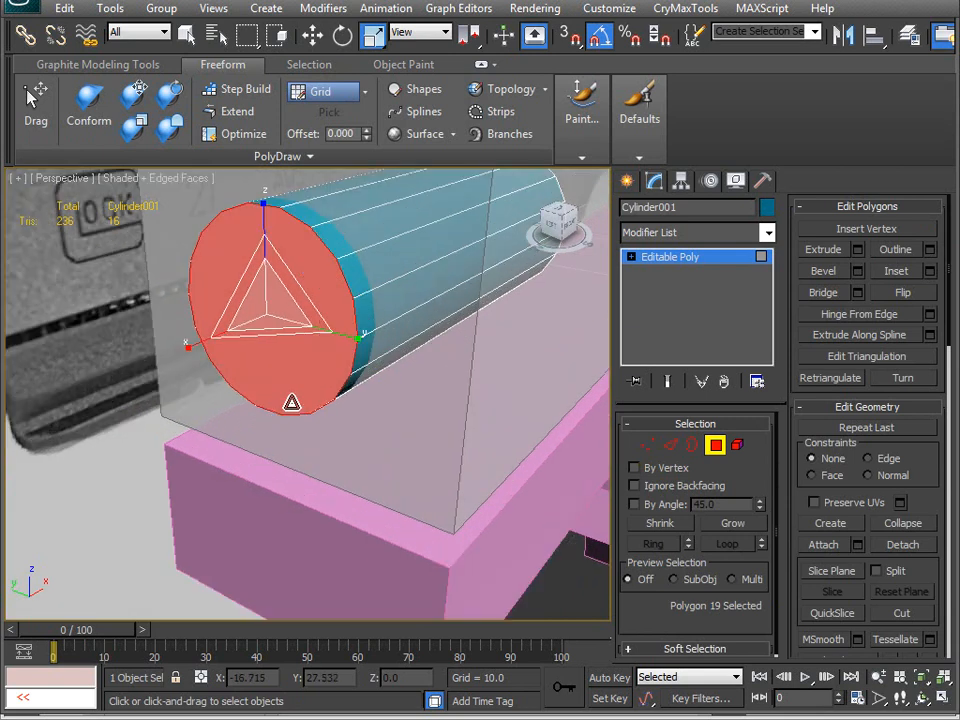
middle_drag(365, 394, 311, 472)
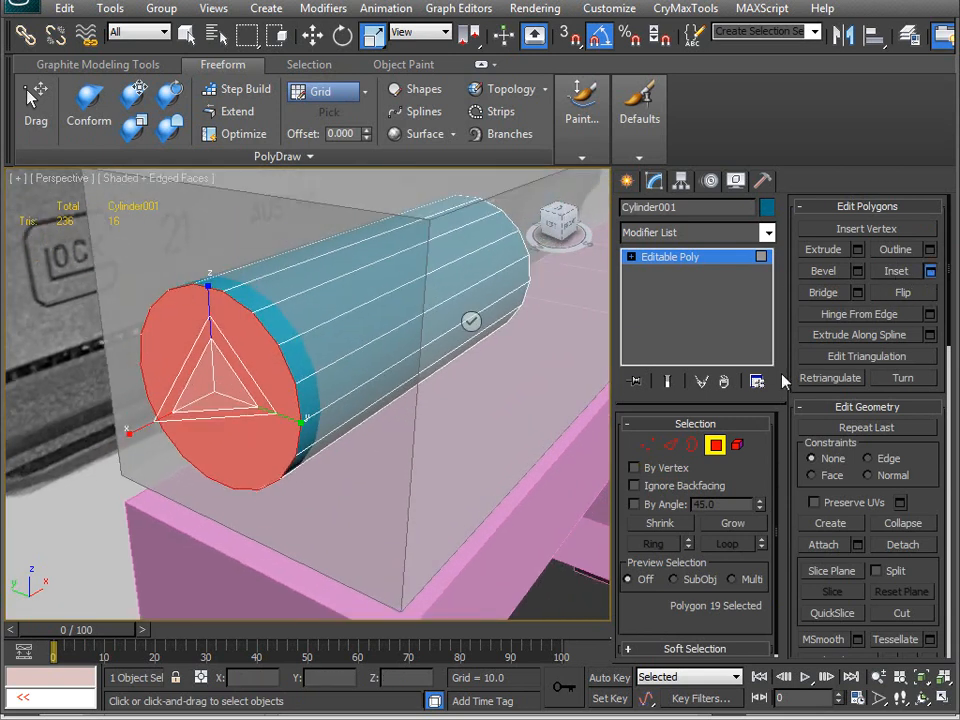
drag(481, 300, 482, 295)
drag(474, 294, 475, 296)
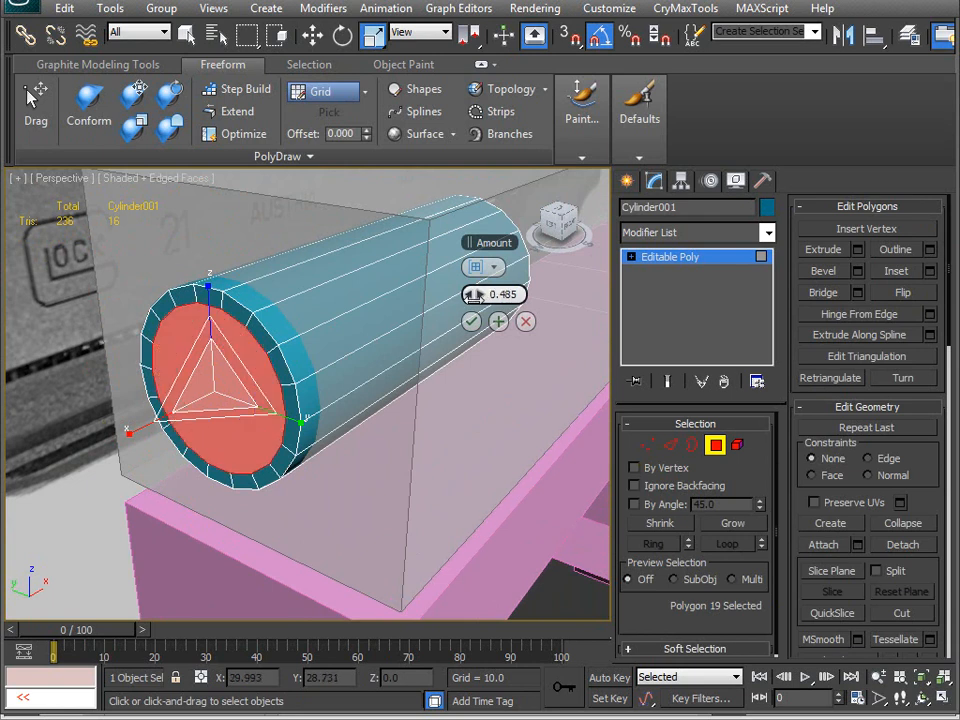
click(471, 322)
- Extrude the inset cap polygon inward with a height of -2.349 to hollow the muzzle, and leave polygon editing
alt+middle_drag(298, 403, 284, 395)
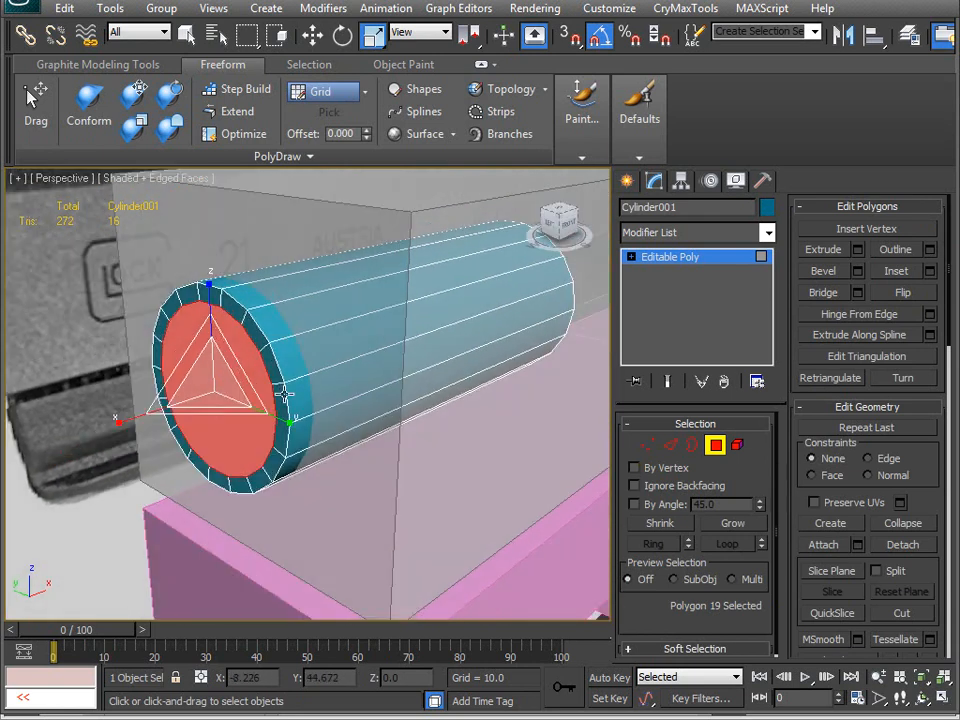
click(859, 253)
drag(483, 297, 436, 307)
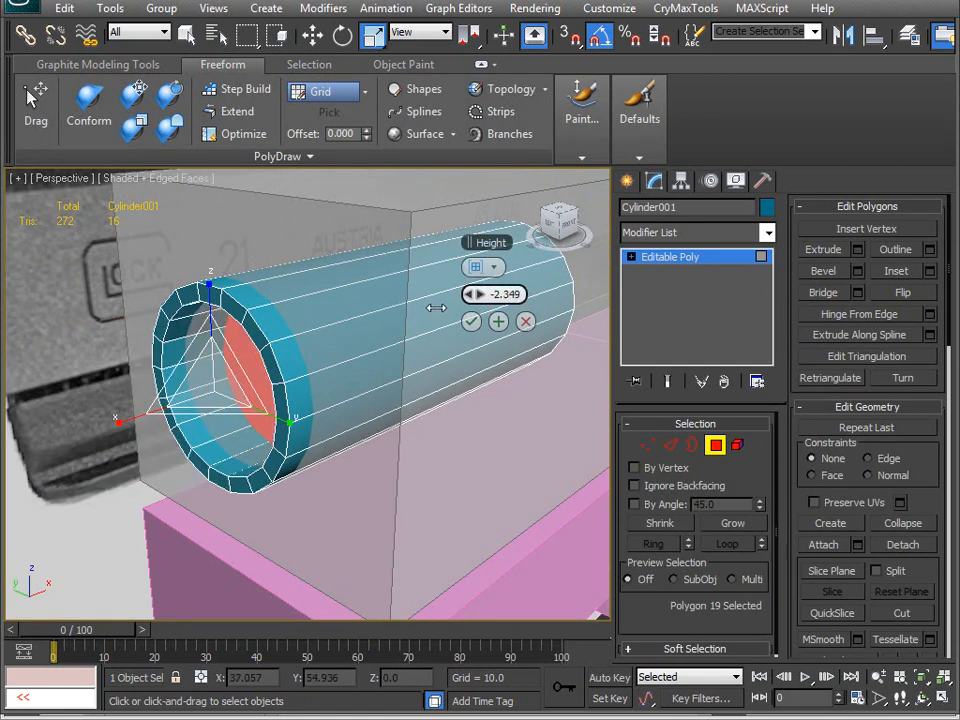
click(471, 321)
alt+middle_drag(296, 400, 263, 407)
key(w)
alt+middle_drag(343, 403, 405, 380)
click(716, 445)
scroll(318, 385, down, 5)
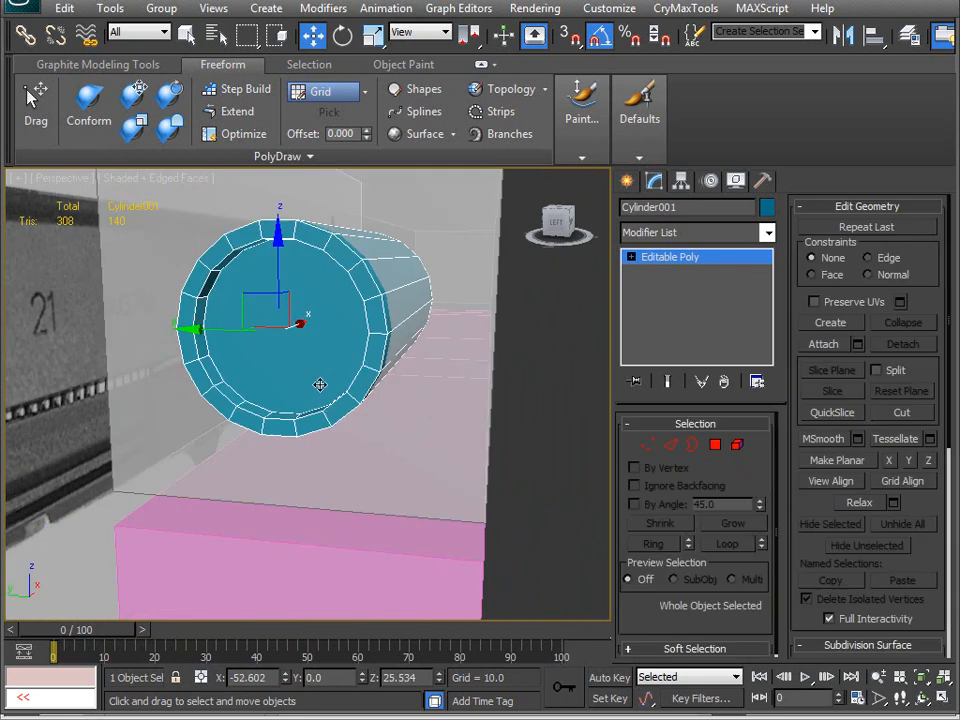
- Examine the hollowed barrel's fit in the slide's front end from several angles against the reference image
alt+middle_drag(319, 383, 272, 414)
scroll(323, 363, up, 5)
scroll(339, 380, down, 4)
alt+middle_drag(339, 380, 231, 332)
click(407, 388)
scroll(231, 332, up, 5)
middle_drag(344, 354, 229, 397)
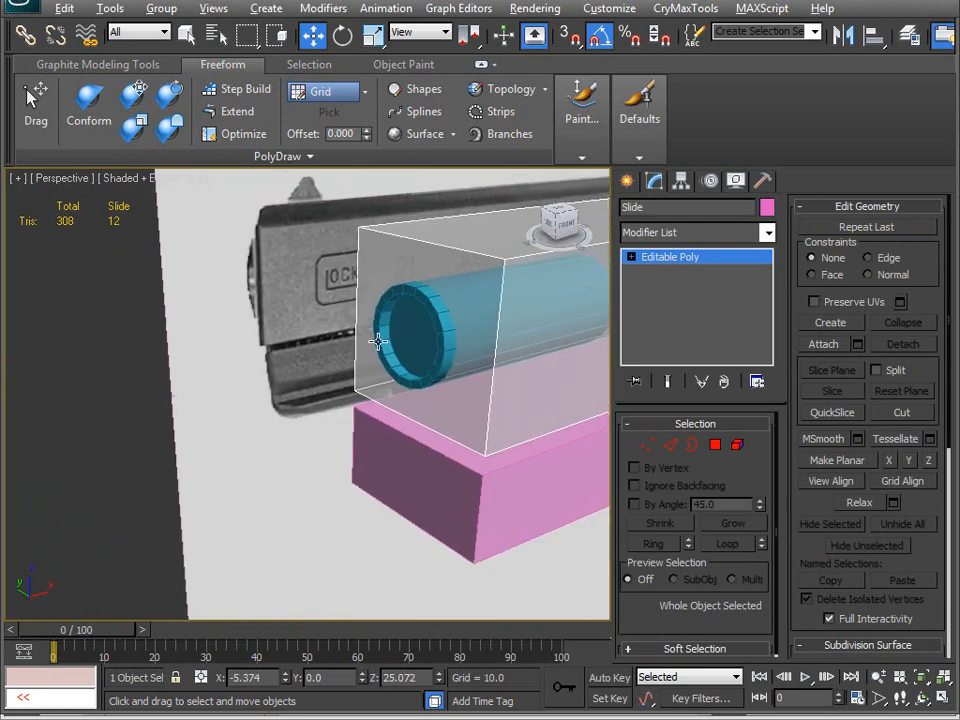
scroll(378, 341, down, 6)
alt+middle_drag(378, 341, 313, 385)
scroll(300, 386, up, 6)
alt+middle_drag(253, 388, 293, 418)
scroll(272, 375, up, 5)
scroll(272, 377, down, 5)
scroll(261, 388, up, 1)
click(290, 362)
scroll(302, 411, up, 3)
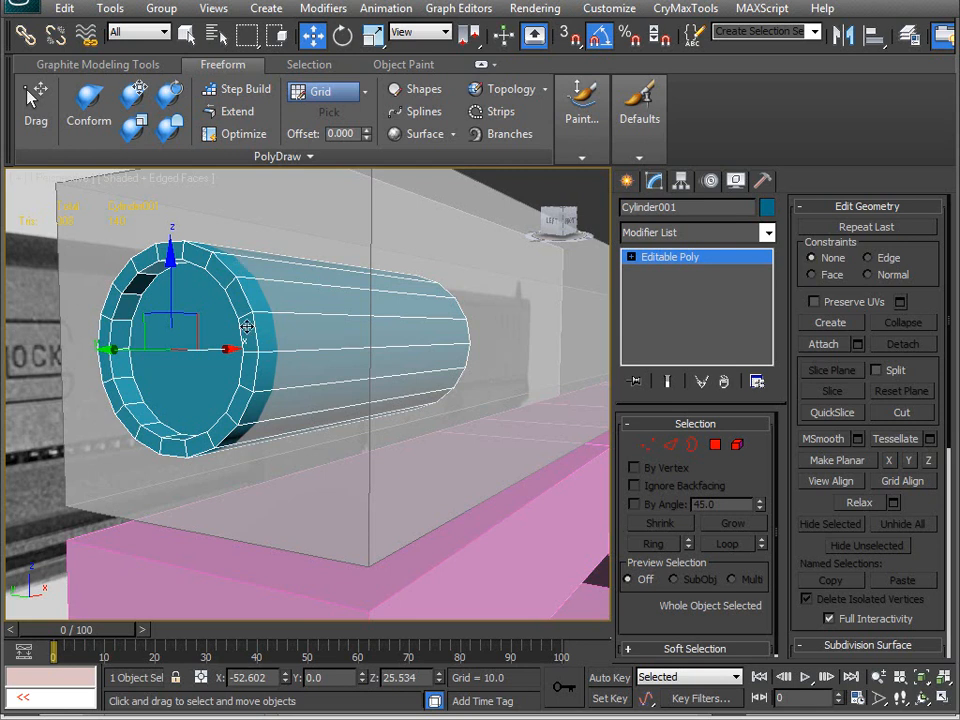
- Select the slide and turn off its see-through display
click(358, 289)
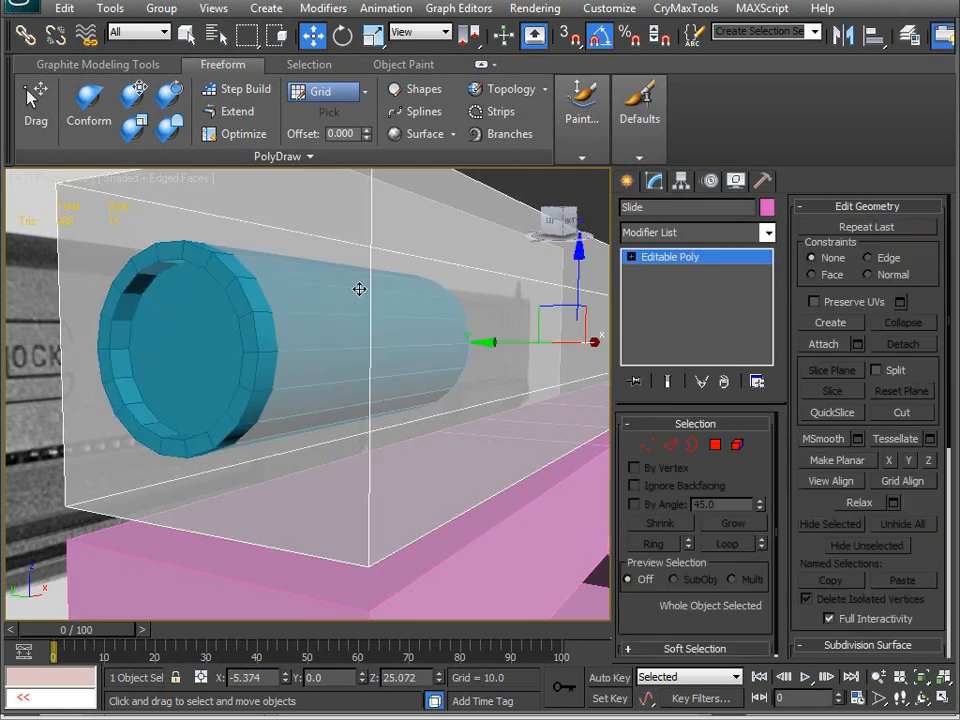
alt+middle_drag(358, 288, 362, 379)
click(344, 341)
mouse_move(351, 336)
alt+middle_down()
mouse_move(300, 422)
mouse_move(343, 326)
alt+middle_up()
click(372, 287)
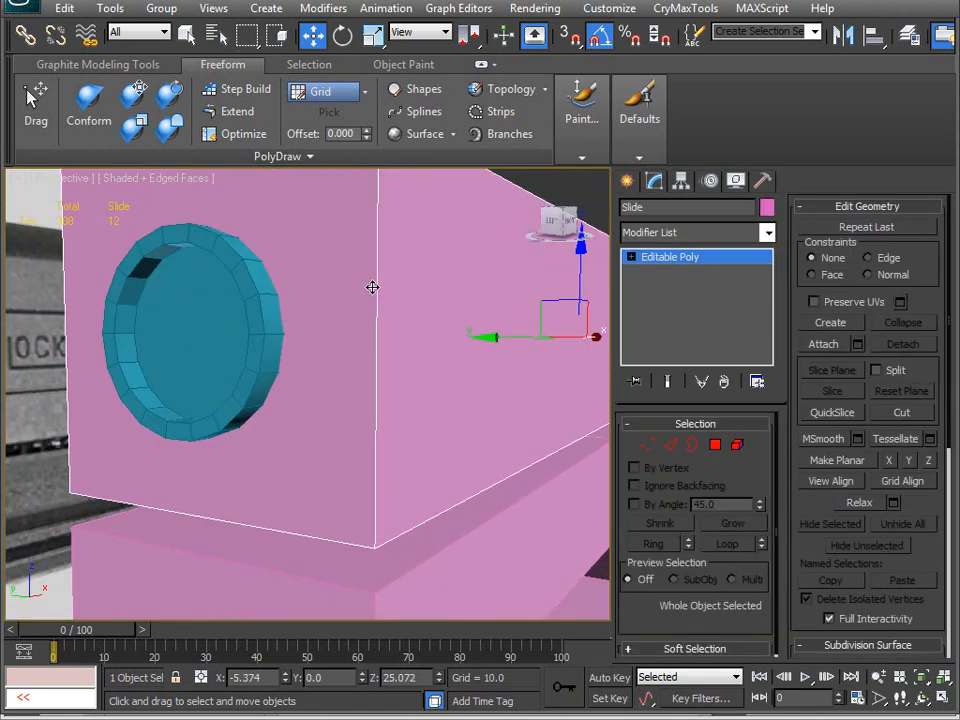
alt+middle_drag(410, 428, 349, 399)
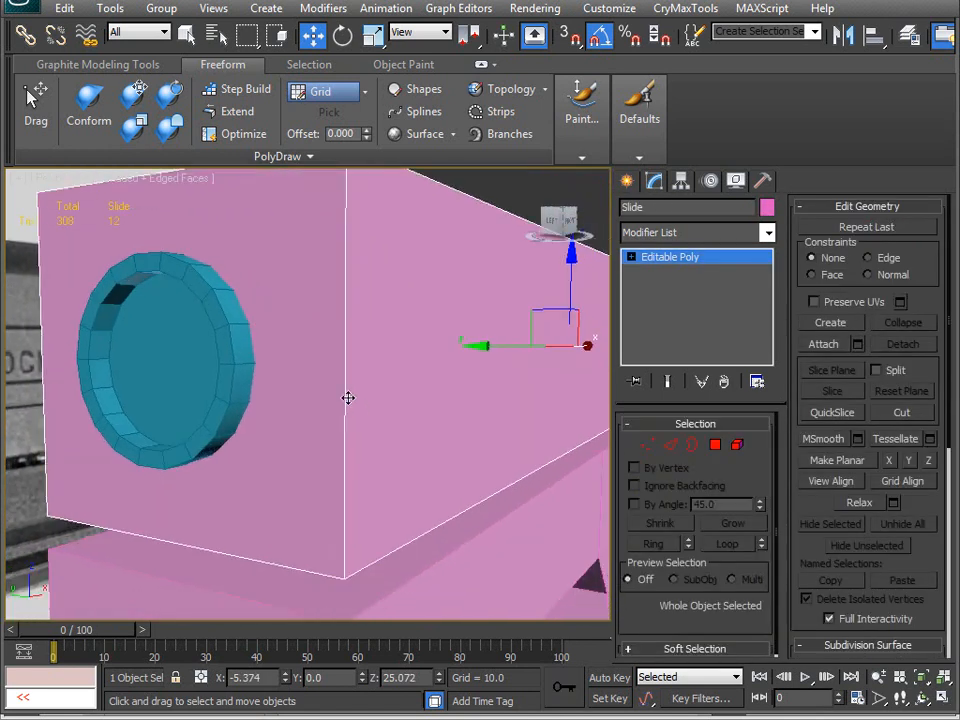
- Make the slide a Boolean compound object with the Subtraction (A-B) operation
click(627, 181)
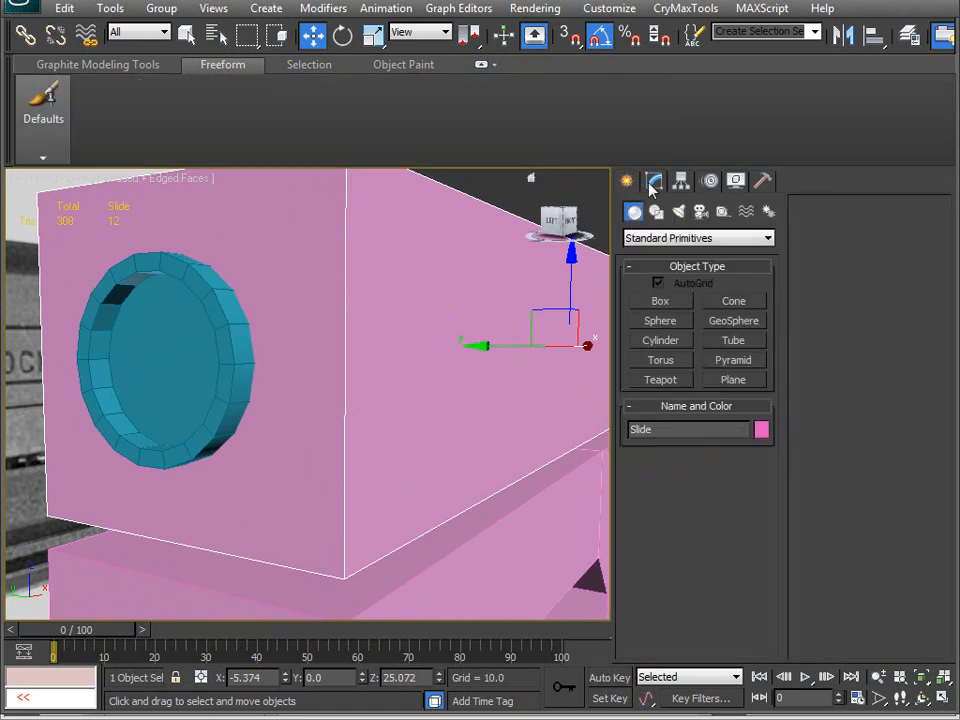
click(663, 240)
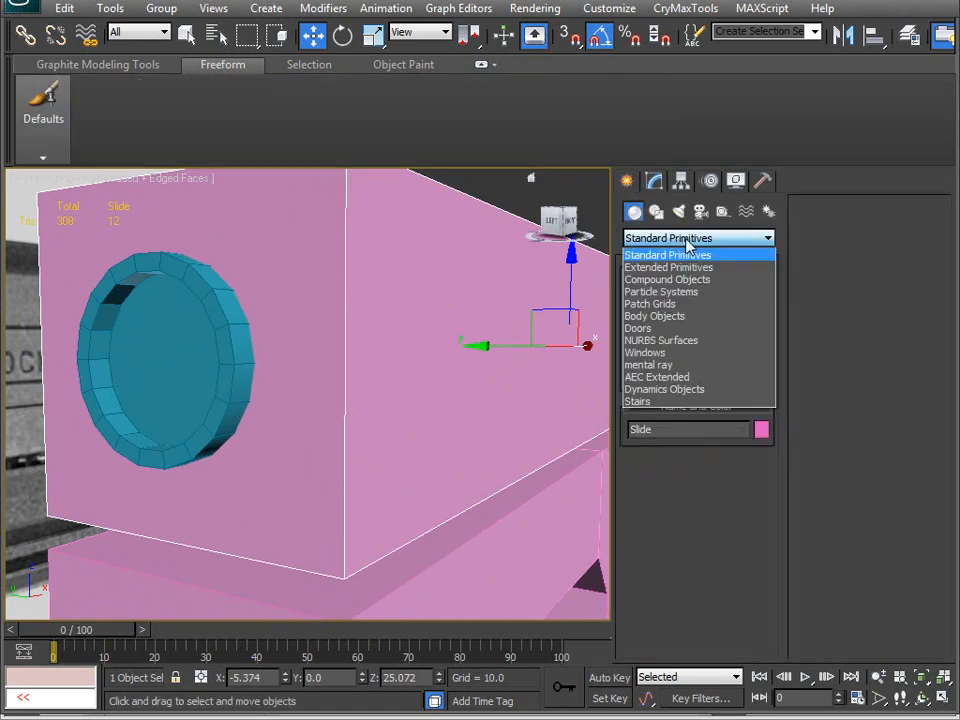
click(656, 282)
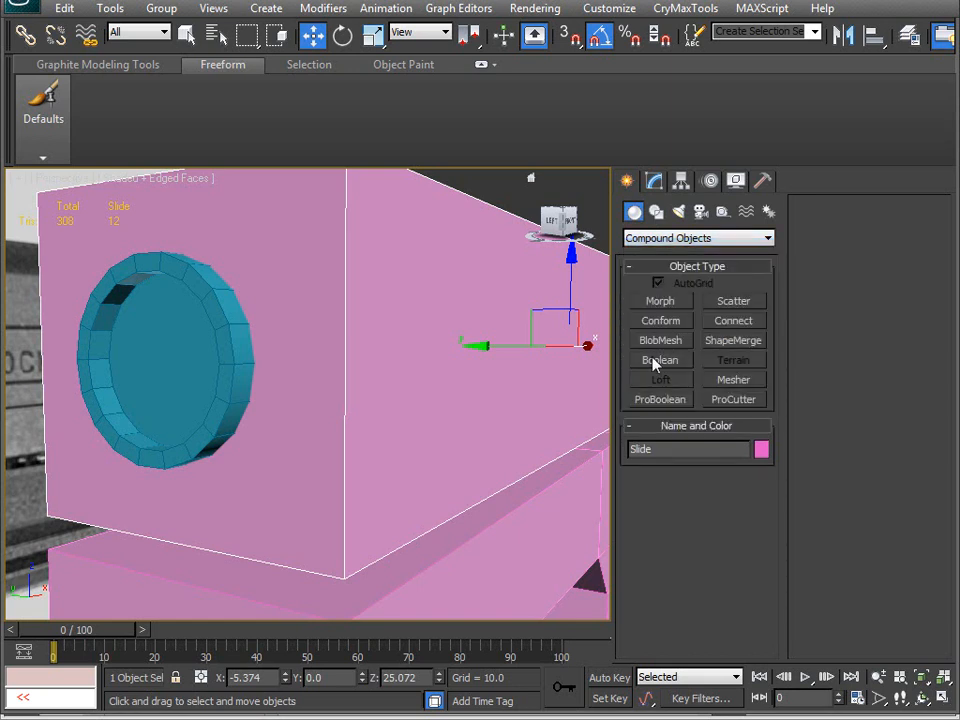
click(660, 362)
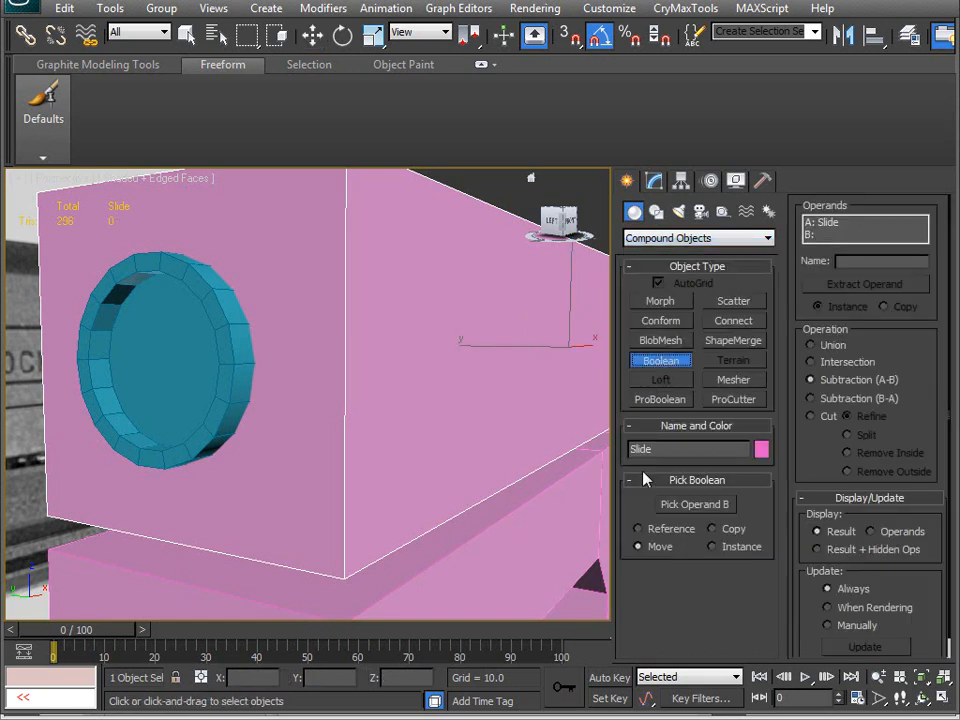
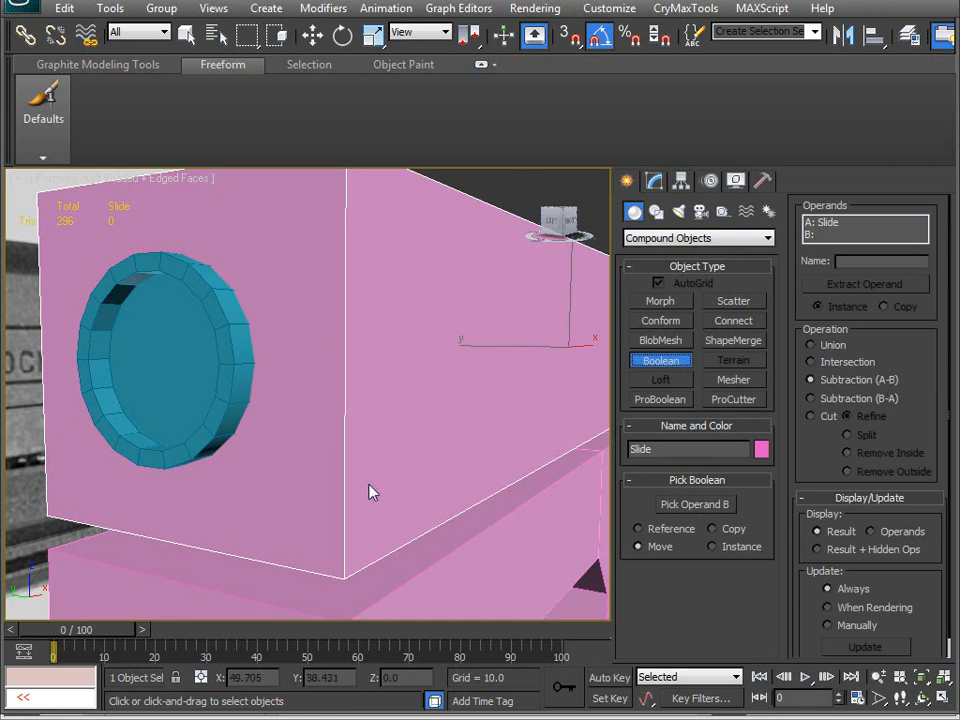
- Try subtracting the barrel cylinder from the slide as the Boolean's operand B
click(695, 504)
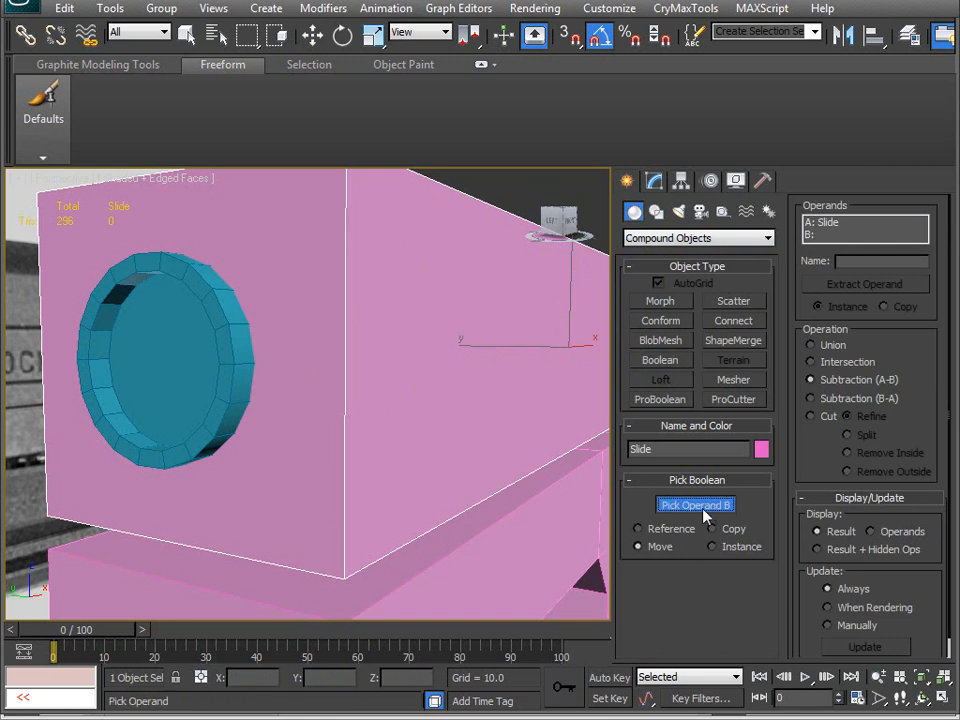
click(229, 339)
alt+middle_drag(280, 490, 180, 395)
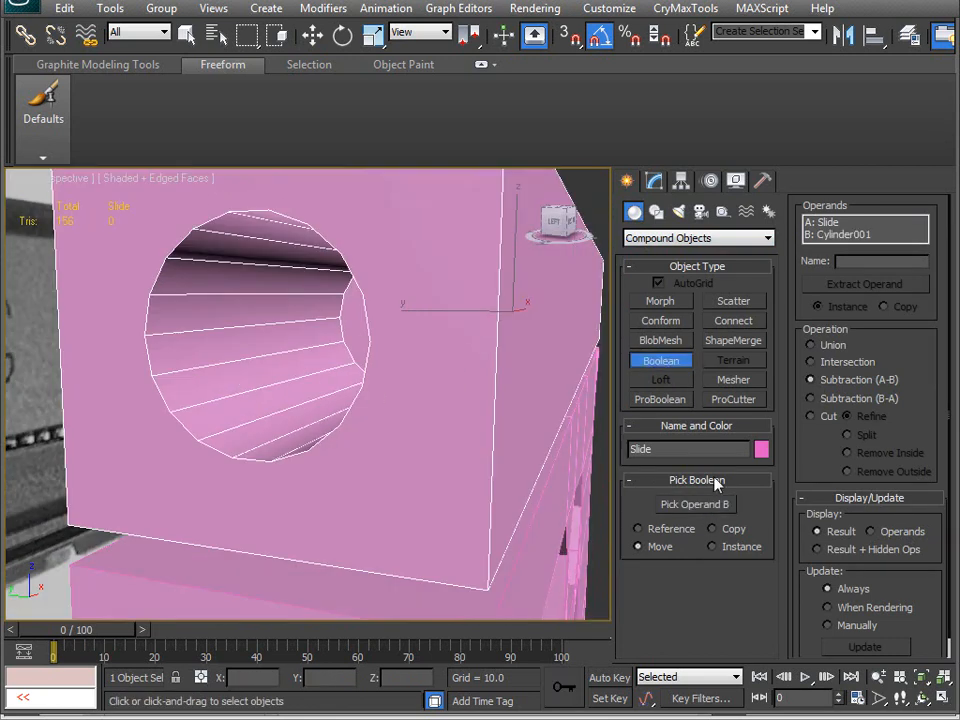
scroll(450, 418, down, 10)
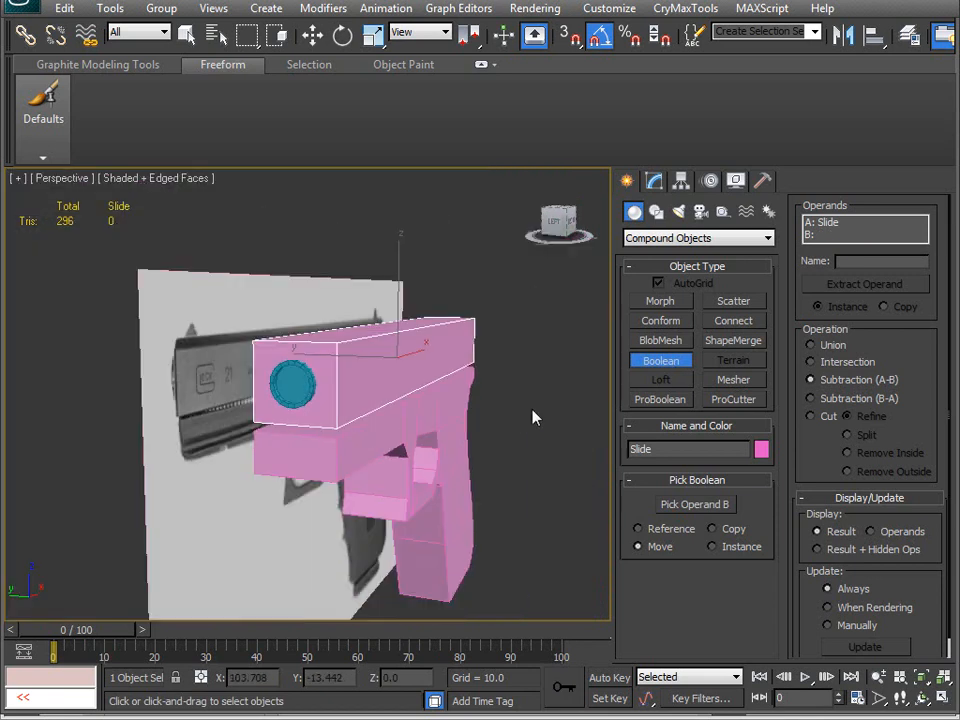
- Clone the barrel cylinder in place as an instance named Cylinder002
key(w)
middle_drag(486, 404, 491, 388)
click(491, 388)
click(302, 366)
right_click(300, 365)
click(325, 461)
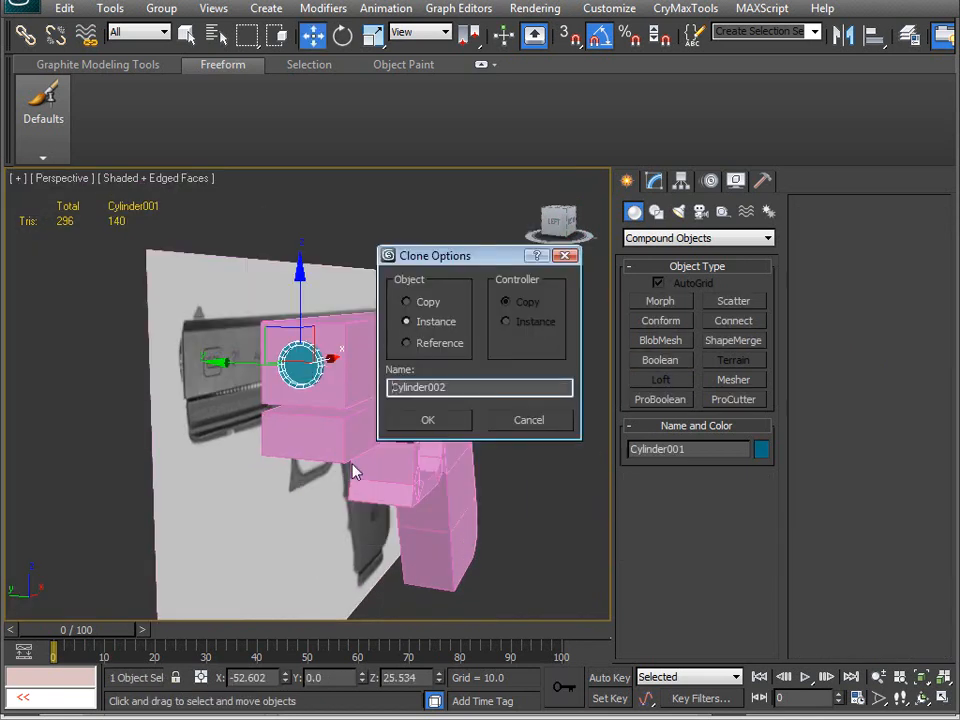
click(415, 421)
- Reselect the slide and subtract the original barrel cylinder from it by picking it as the Boolean's operand B
alt+middle_drag(386, 471, 386, 377)
click(386, 377)
alt+middle_drag(383, 452, 415, 412)
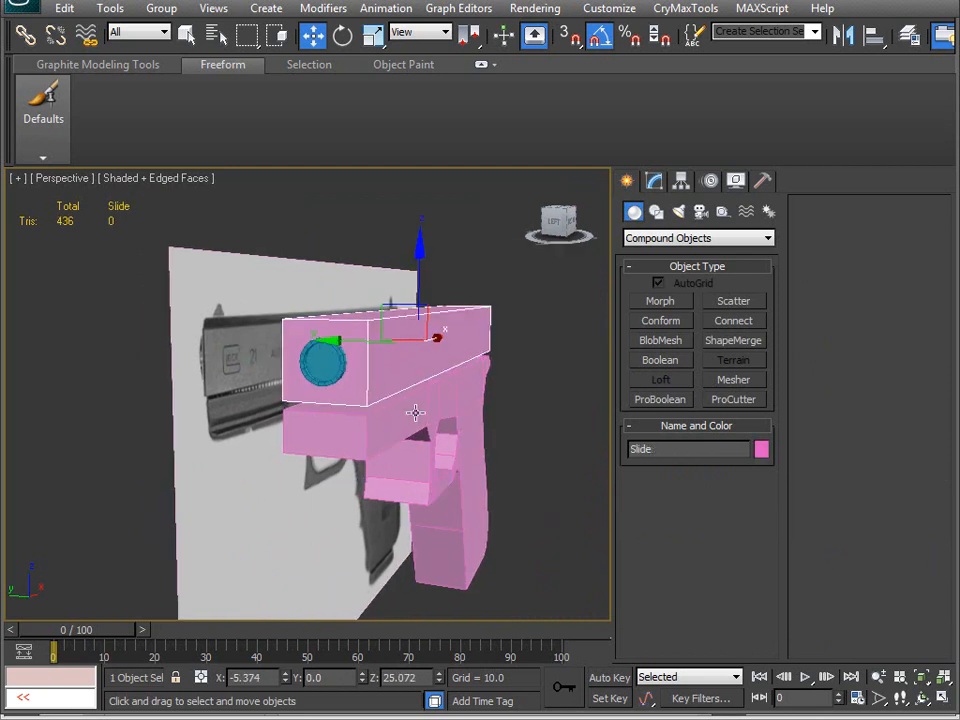
click(659, 362)
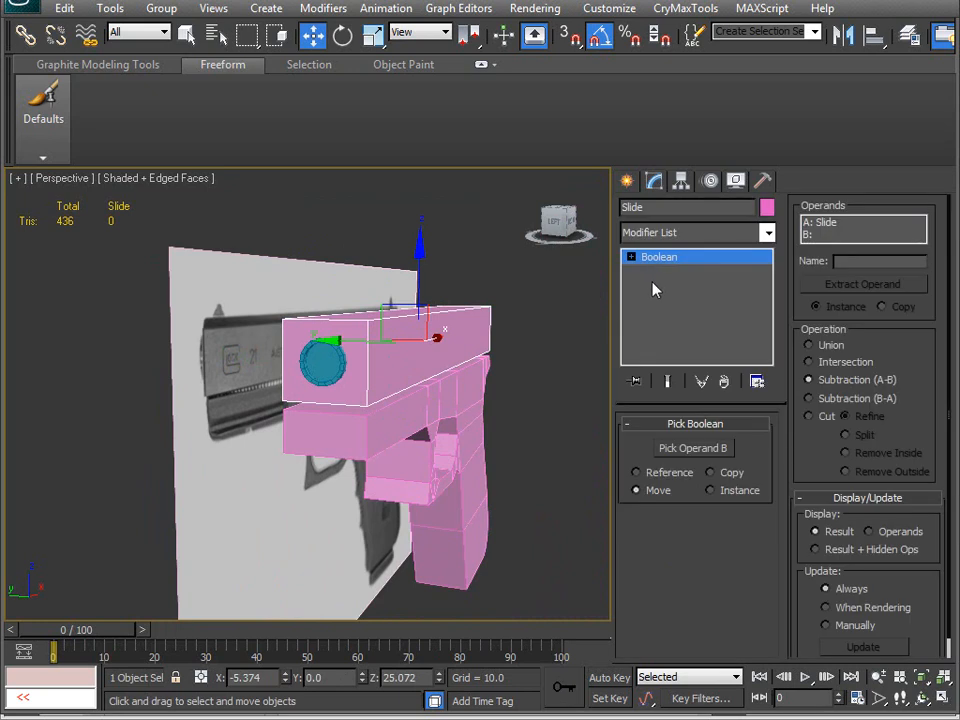
scroll(418, 406, up, 3)
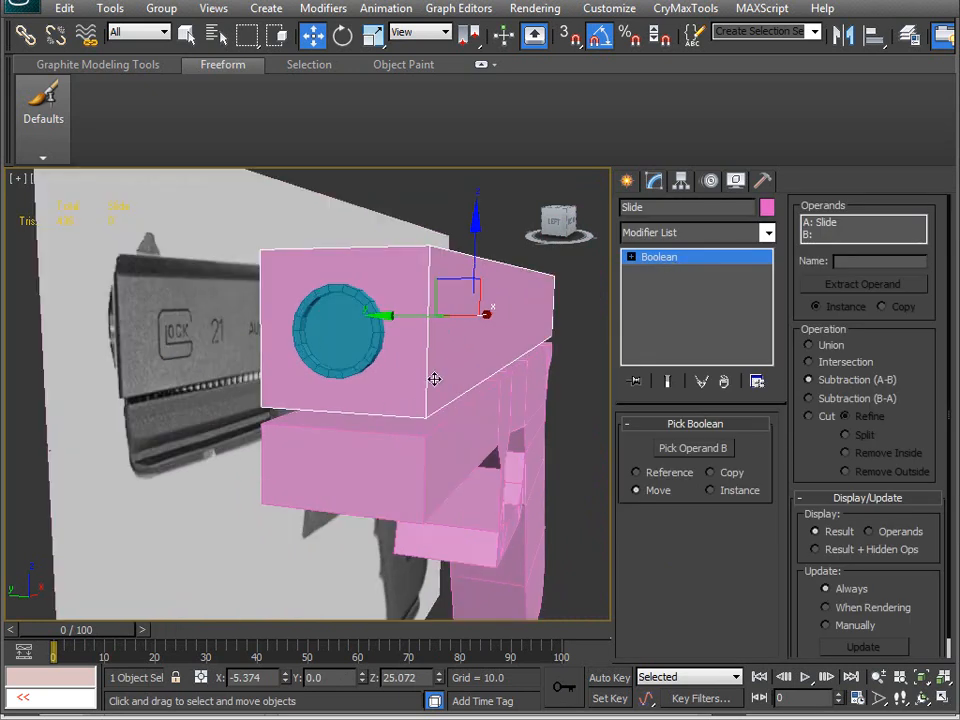
alt+middle_drag(418, 436, 380, 438)
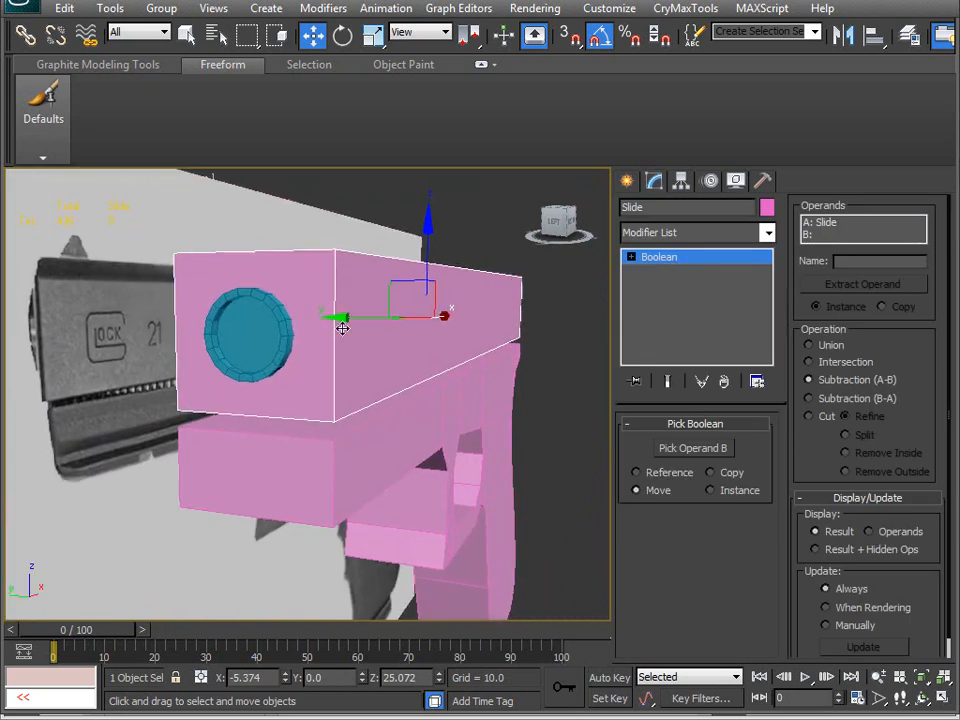
alt+middle_drag(430, 401, 420, 392)
right_click(668, 258)
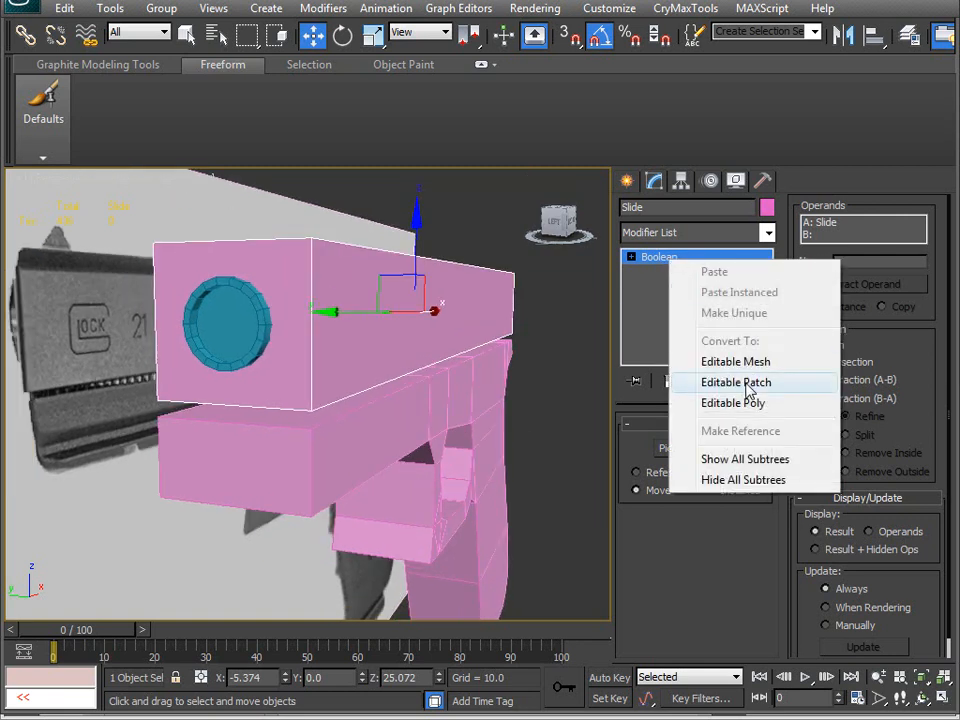
click(531, 327)
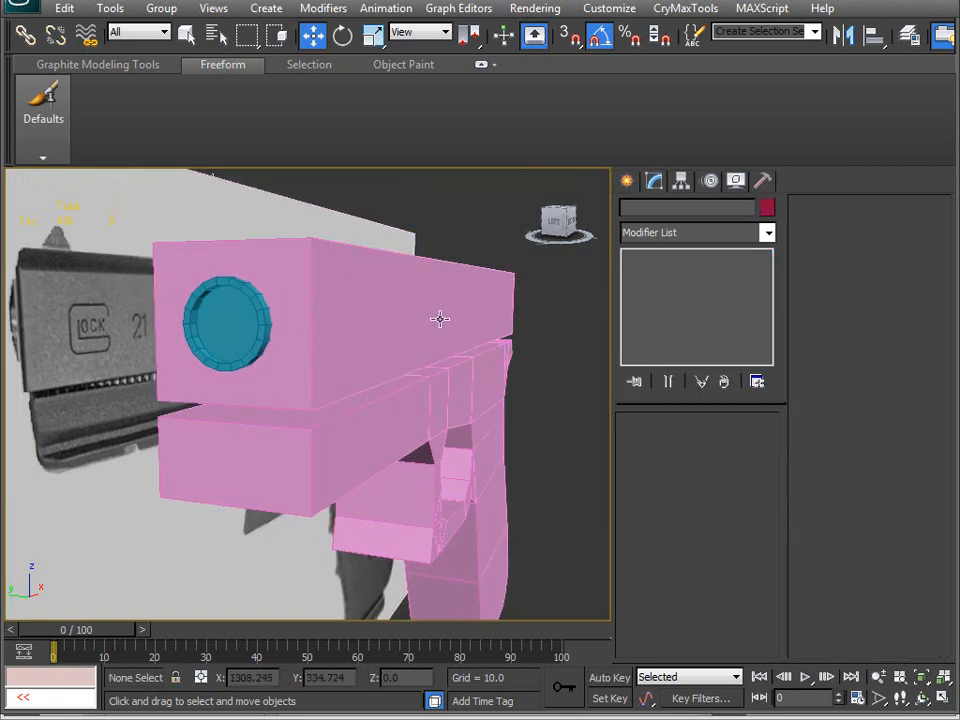
click(692, 448)
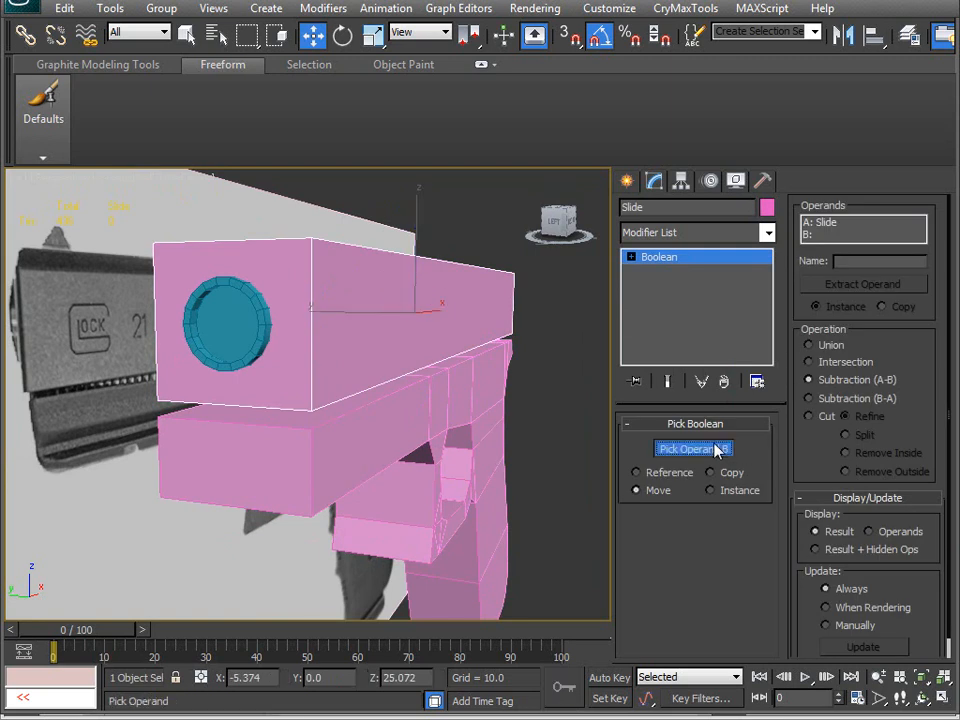
click(268, 340)
alt+middle_drag(270, 342, 336, 392)
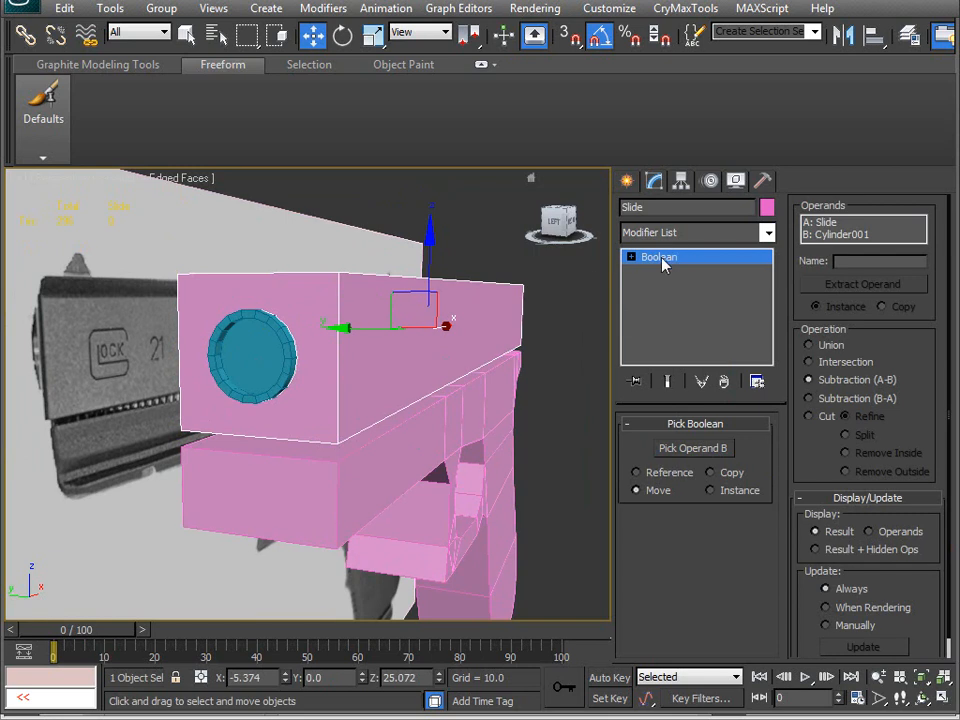
- Convert the slide's Boolean result to an Editable Poly
alt+middle_drag(344, 373, 302, 362)
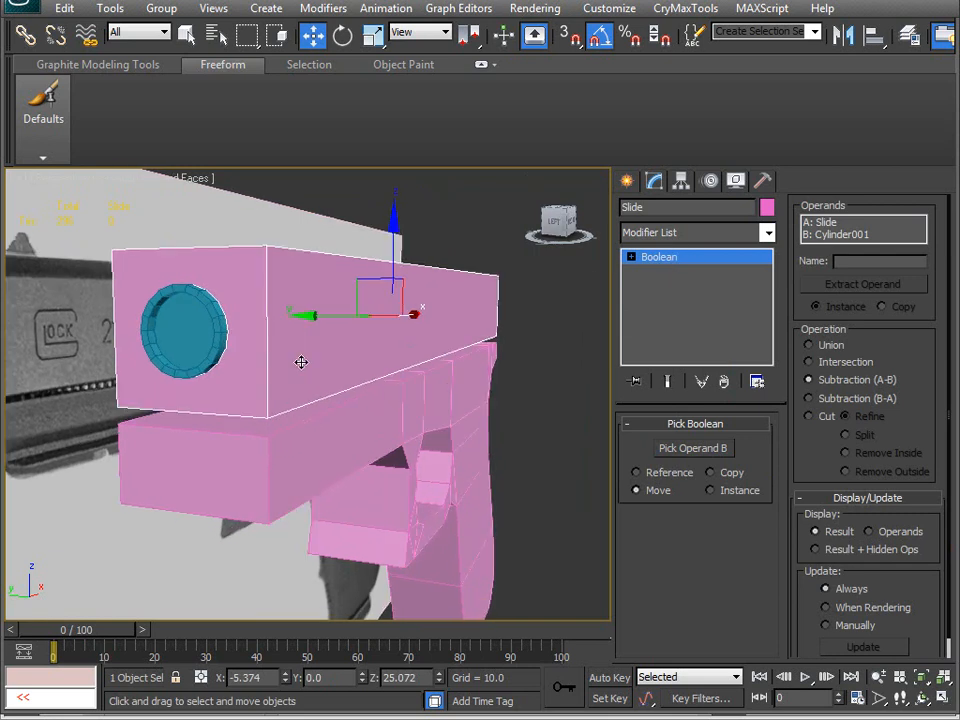
key(ctrl+e)
alt+middle_drag(380, 400, 332, 413)
- Hide the cloned barrel cylinder to expose the hole cut in the slide's front end
click(145, 378)
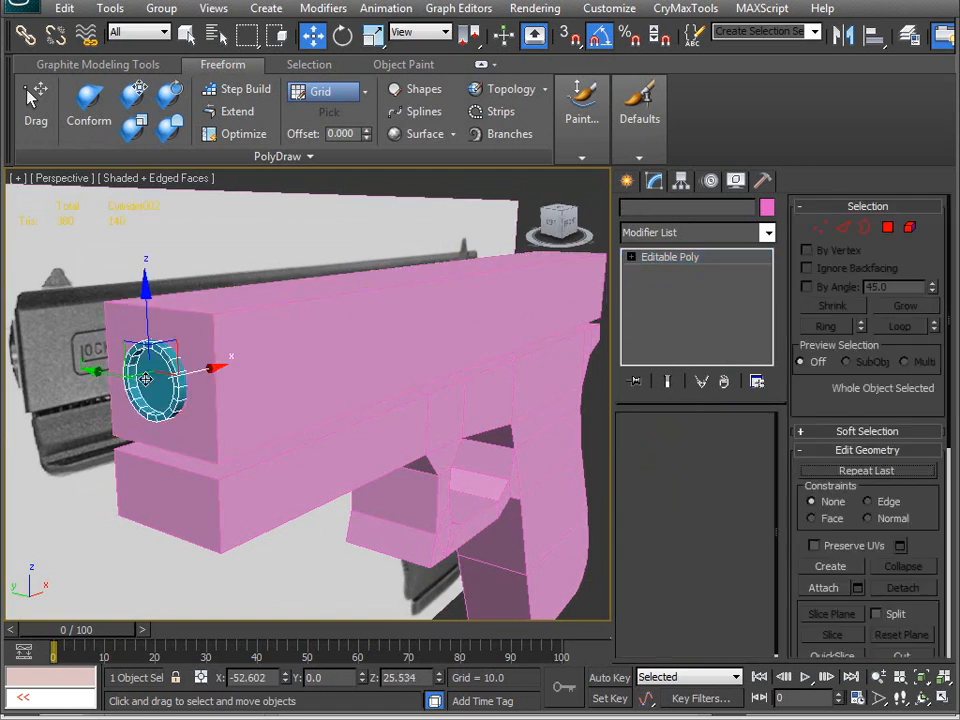
right_click(145, 378)
click(200, 322)
alt+middle_drag(228, 438, 292, 408)
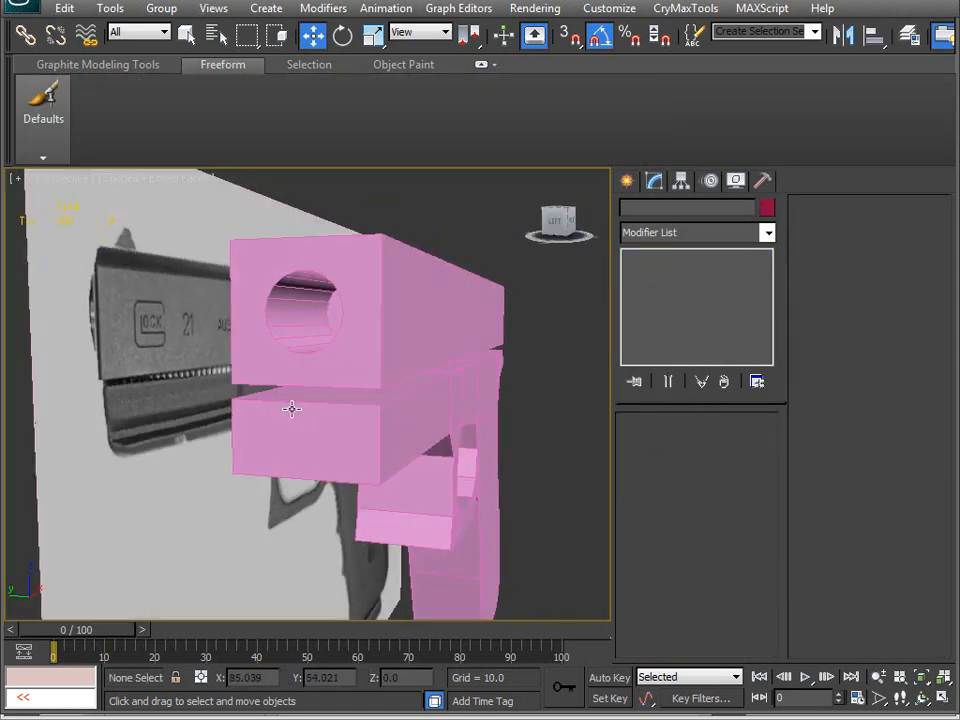
scroll(293, 416, up, 4)
scroll(293, 418, down, 3)
- Examine the slide's front polygon and its topology around the barrel hole at polygon level, and leave polygon editing
click(366, 349)
alt+middle_drag(336, 401, 350, 405)
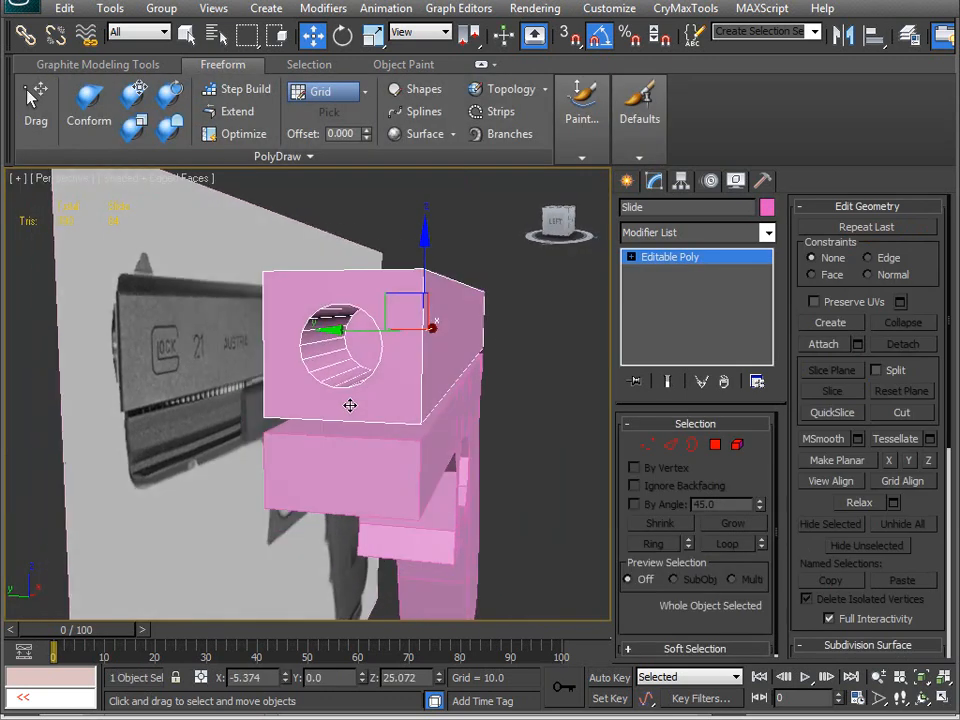
click(715, 444)
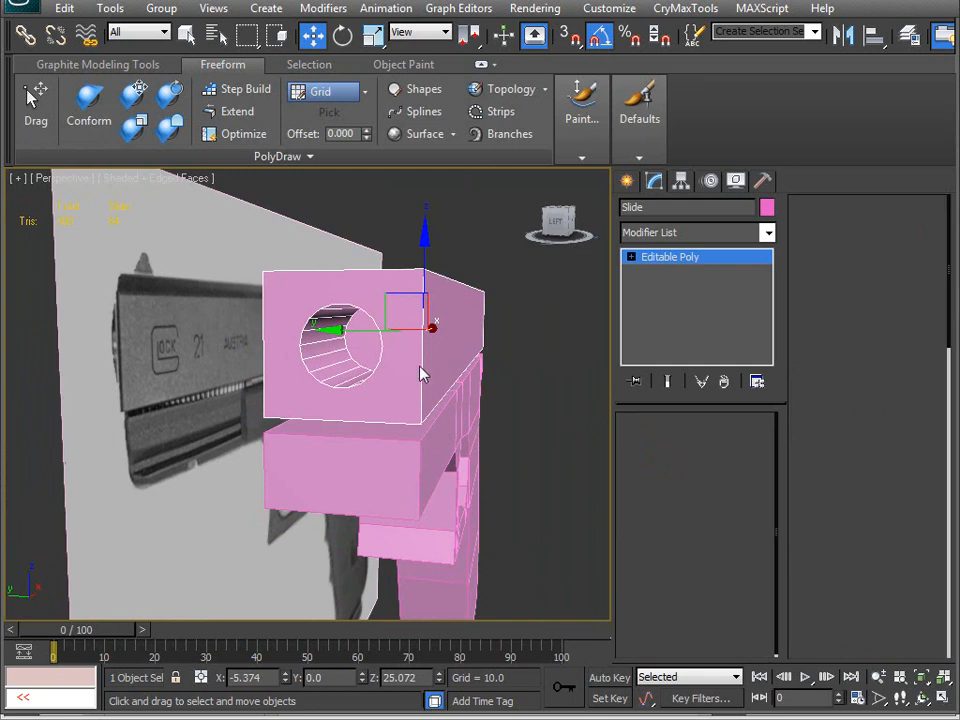
click(400, 372)
alt+middle_drag(396, 368, 372, 415)
scroll(372, 415, up, 4)
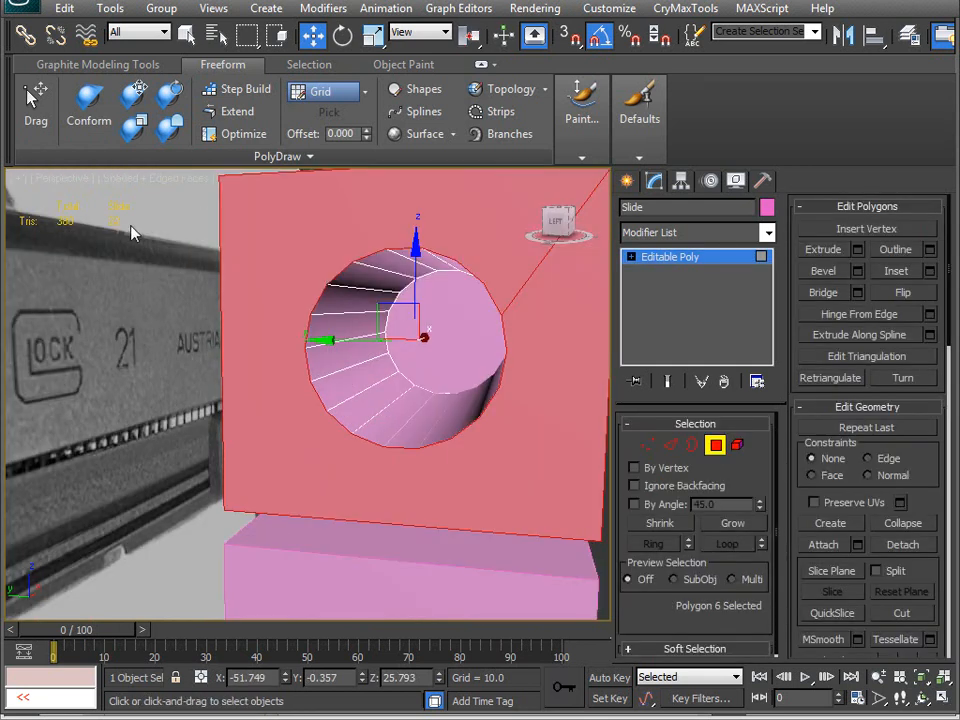
middle_drag(124, 229, 85, 394)
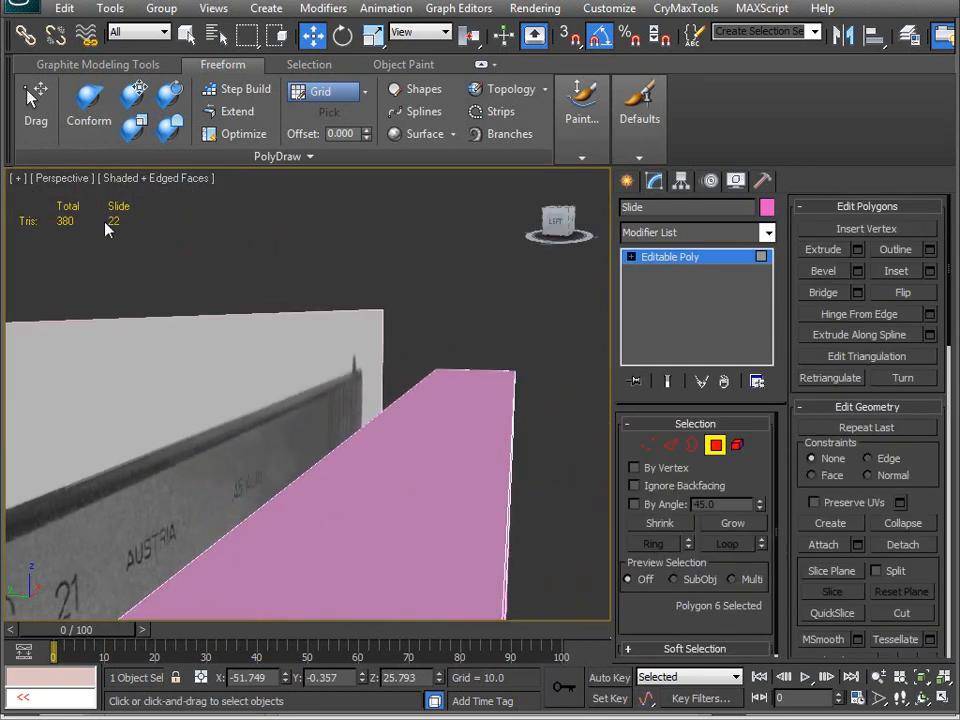
middle_drag(281, 497, 334, 385)
click(596, 206)
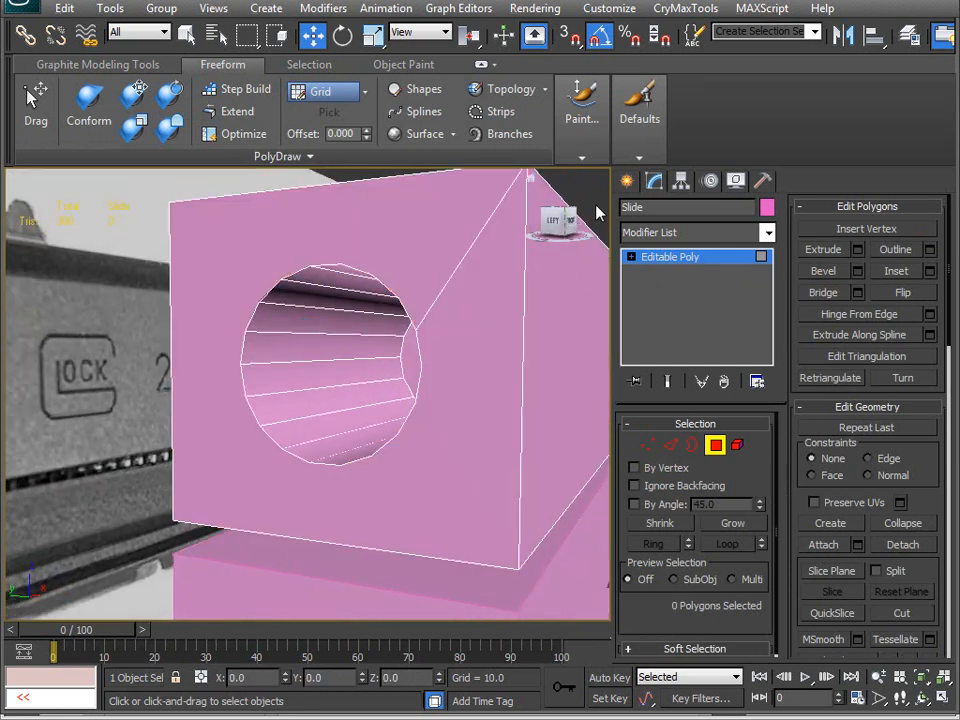
alt+middle_drag(548, 308, 399, 349)
scroll(399, 349, down, 5)
click(716, 445)
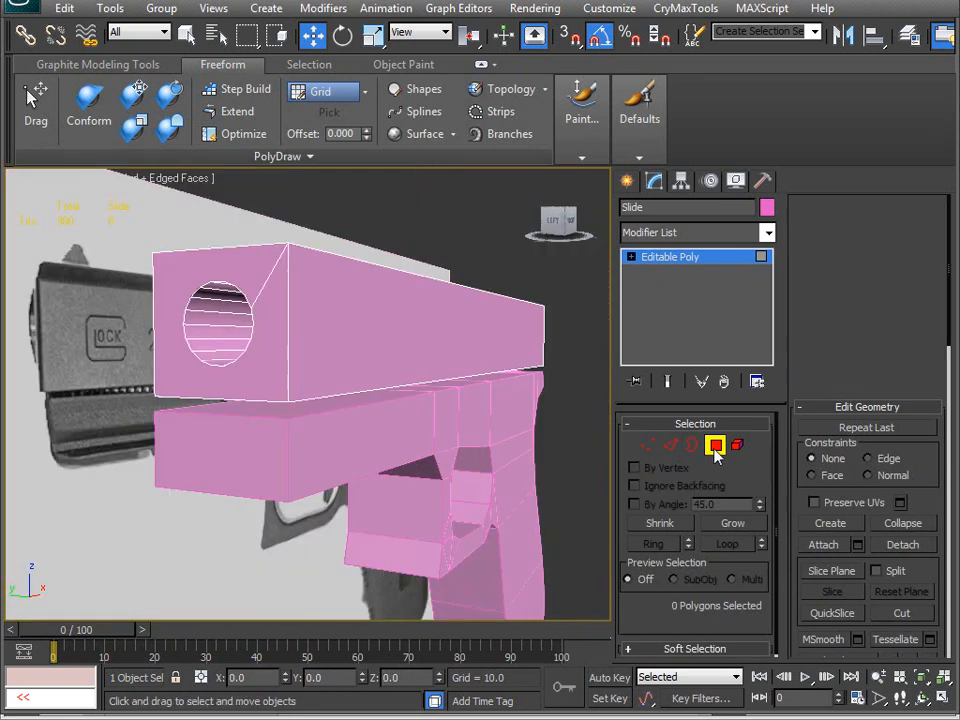
- Set the object colour of both the slide and the lower frame to dark blue
ctrl+click(364, 439)
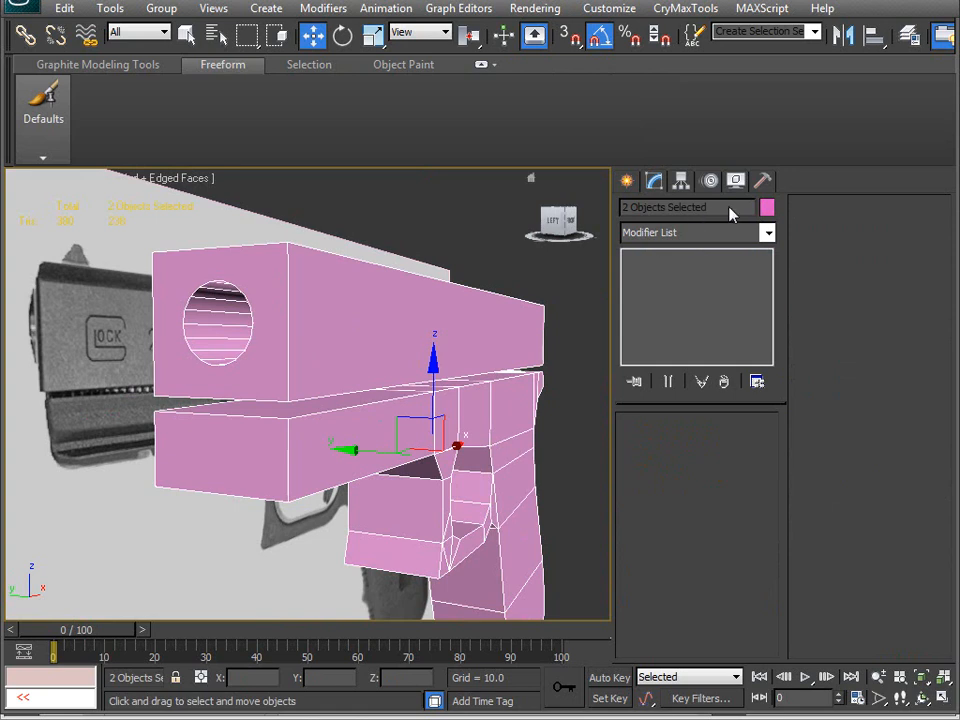
click(767, 207)
click(566, 342)
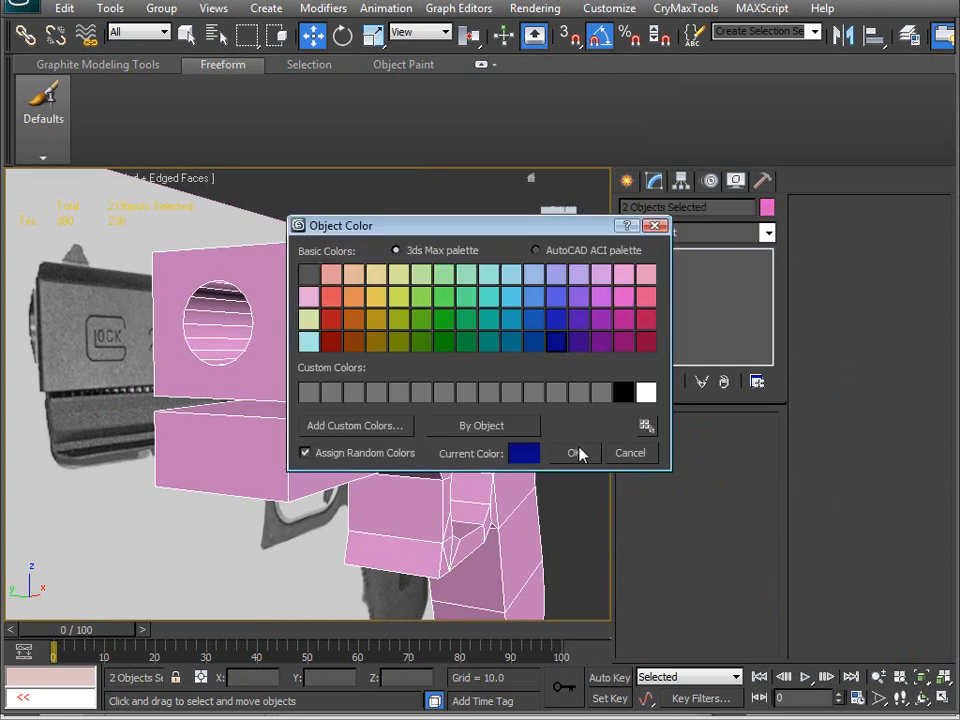
click(574, 453)
- Select the ring of vertices around the barrel hole on the slide's front face and inspect how they connect
alt+middle_drag(360, 420, 290, 506)
scroll(247, 450, up, 4)
mouse_move(412, 421)
middle_down()
mouse_move(401, 388)
mouse_move(402, 401)
middle_up()
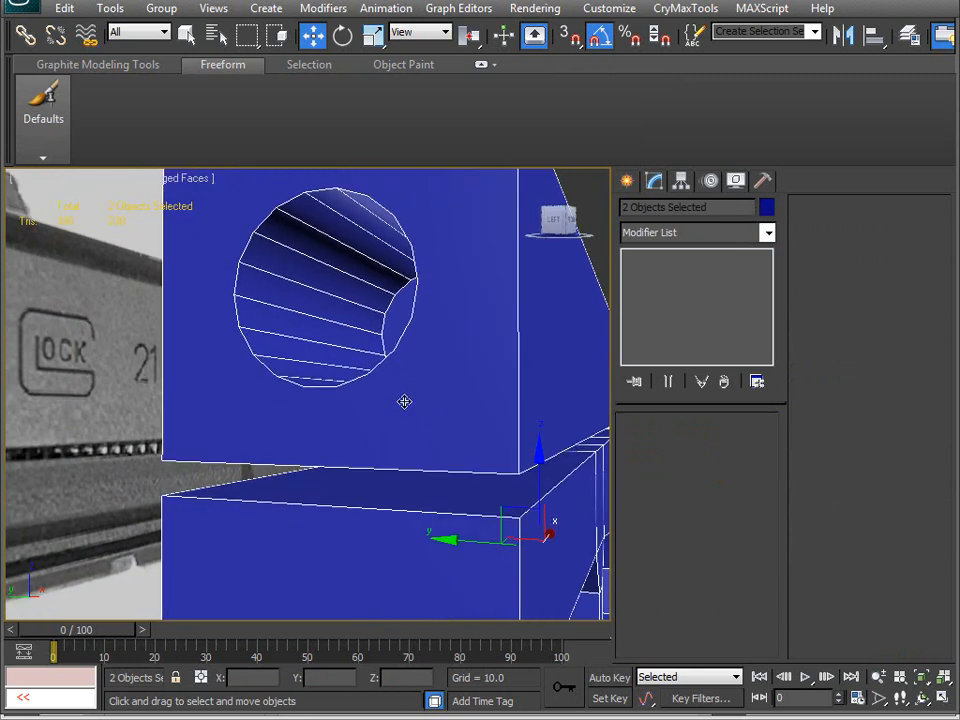
middle_drag(472, 332, 343, 433)
alt+middle_drag(261, 375, 362, 441)
click(384, 420)
key(1)
alt+middle_drag(358, 378, 372, 512)
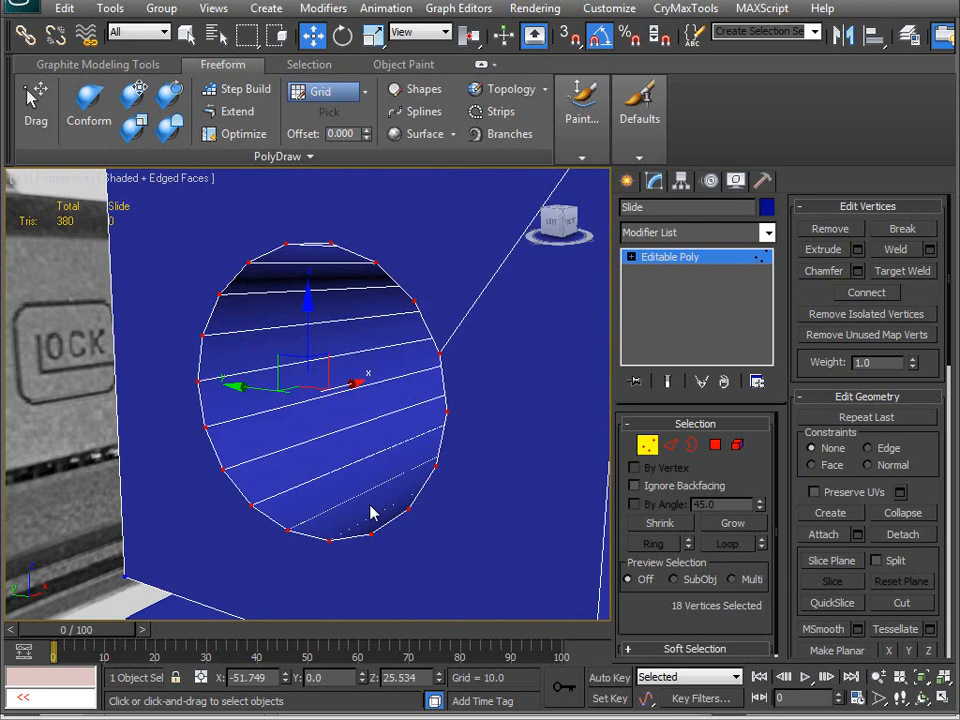
alt+middle_drag(370, 512, 311, 518)
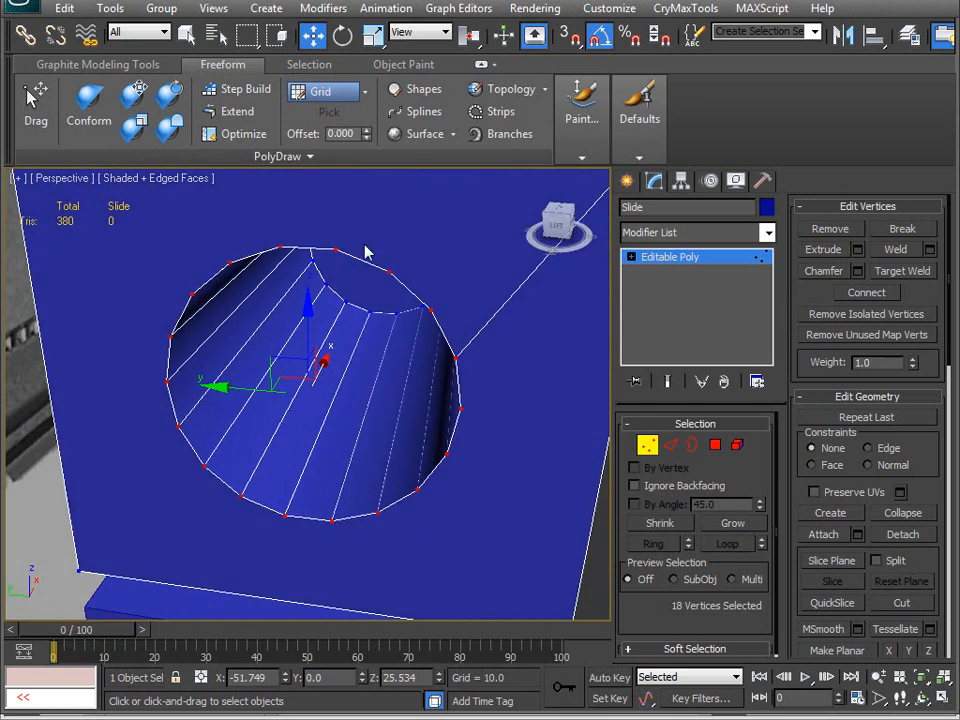
alt+middle_drag(368, 513, 352, 517)
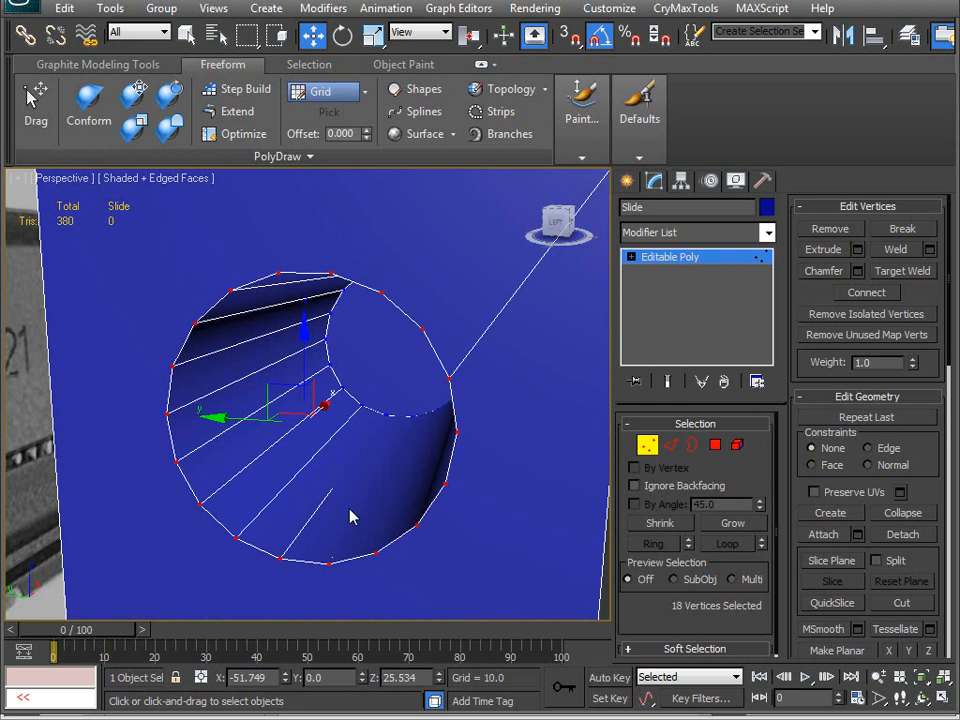
scroll(350, 516, down, 3)
mouse_move(390, 506)
alt+middle_down()
mouse_move(439, 435)
mouse_move(426, 422)
mouse_move(375, 547)
mouse_move(401, 471)
mouse_move(392, 469)
mouse_move(369, 504)
mouse_move(387, 523)
alt+middle_up()
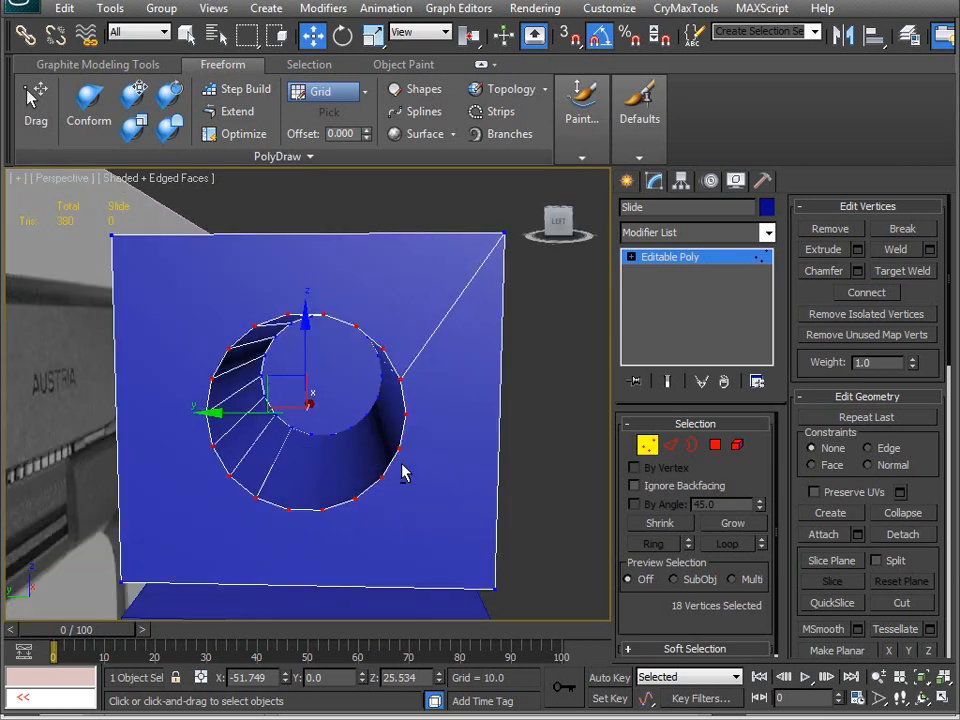
- Try to connect two of the barrel hole's upper vertices to the front face's upper-right corner with the Optimize tool
click(245, 133)
alt+middle_drag(274, 343, 307, 377)
ctrl+drag(380, 351, 492, 252)
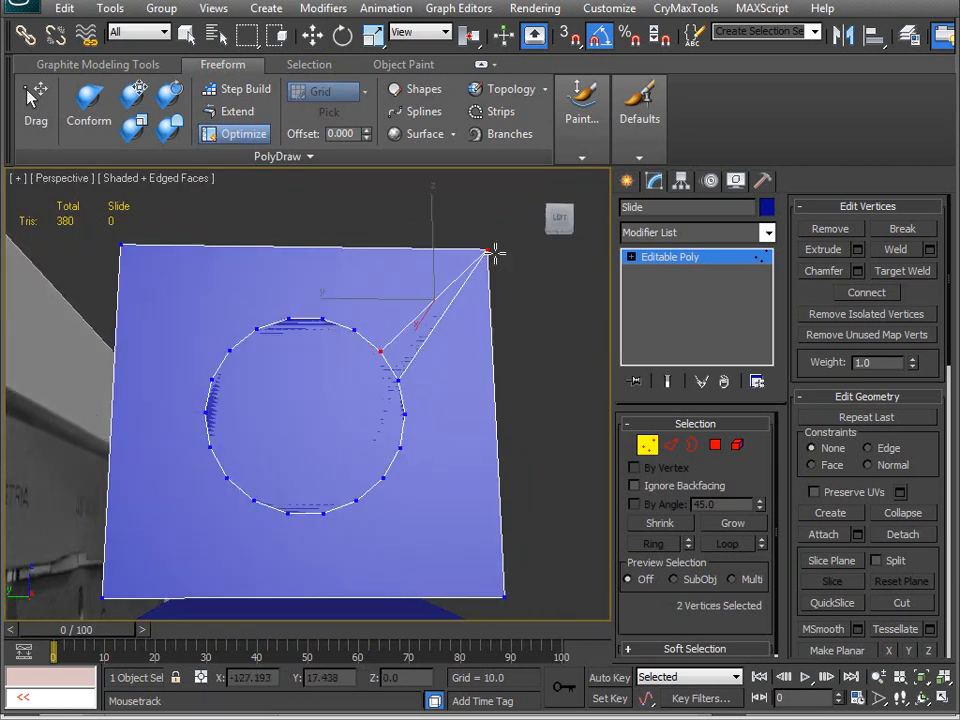
ctrl+drag(356, 328, 489, 249)
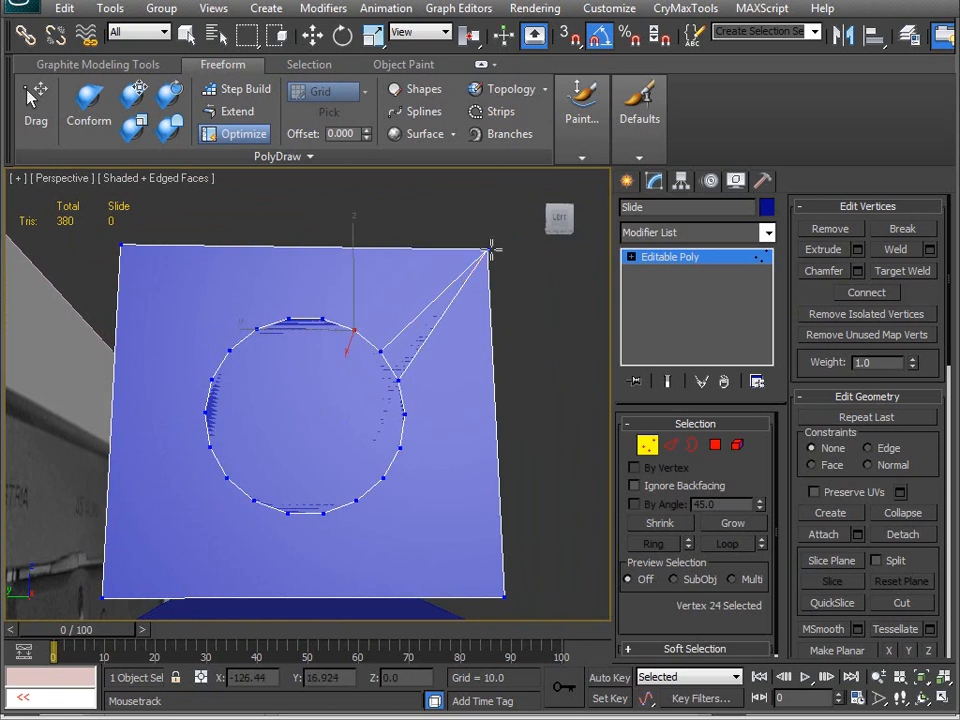
alt+middle_drag(462, 289, 397, 420)
alt+middle_drag(375, 445, 397, 425)
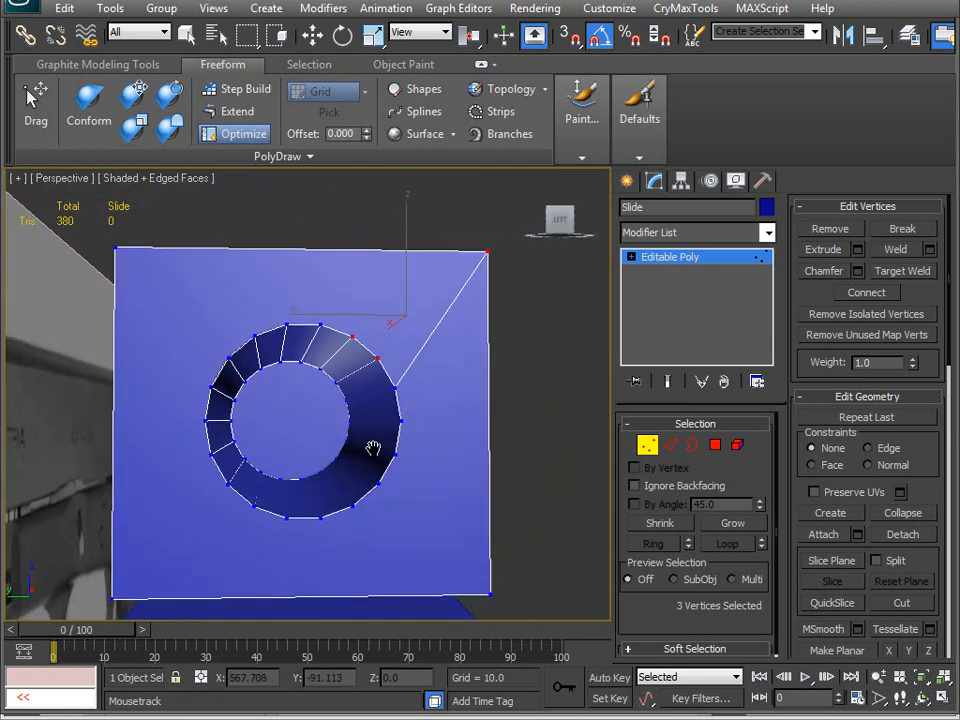
scroll(375, 446, up, 3)
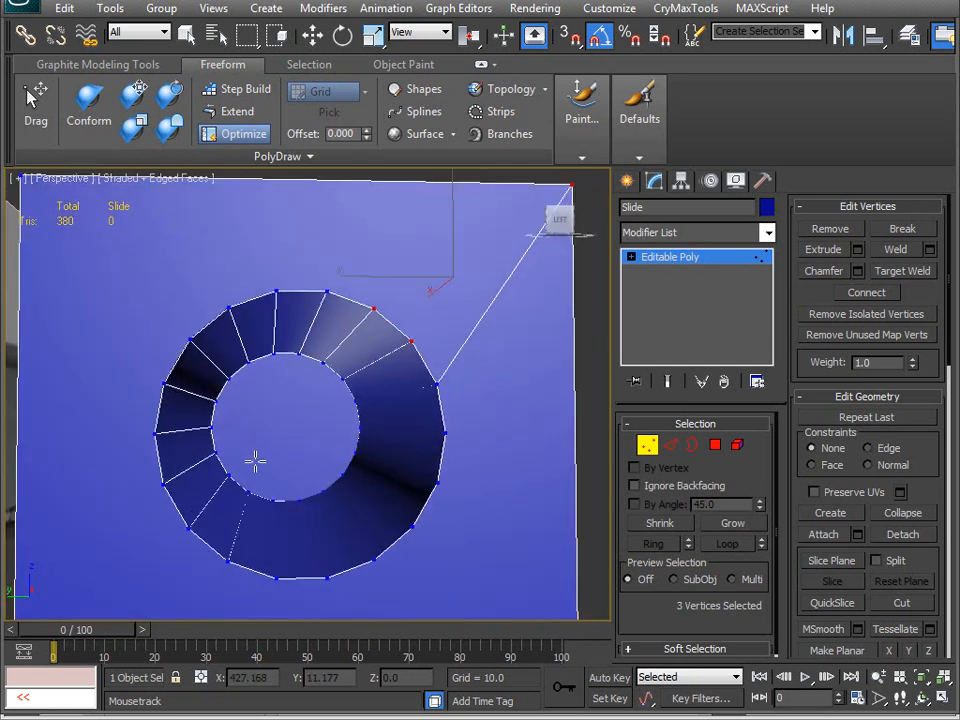
- Connect the front face's three remaining corners each to the nearest barrel-hole vertex with the Optimize tool
alt+middle_drag(368, 428, 342, 410)
click(343, 410)
click(238, 522)
alt+middle_drag(238, 522, 424, 398)
click(373, 340)
alt+middle_drag(302, 251, 400, 405)
click(543, 535)
alt+middle_drag(543, 535, 386, 548)
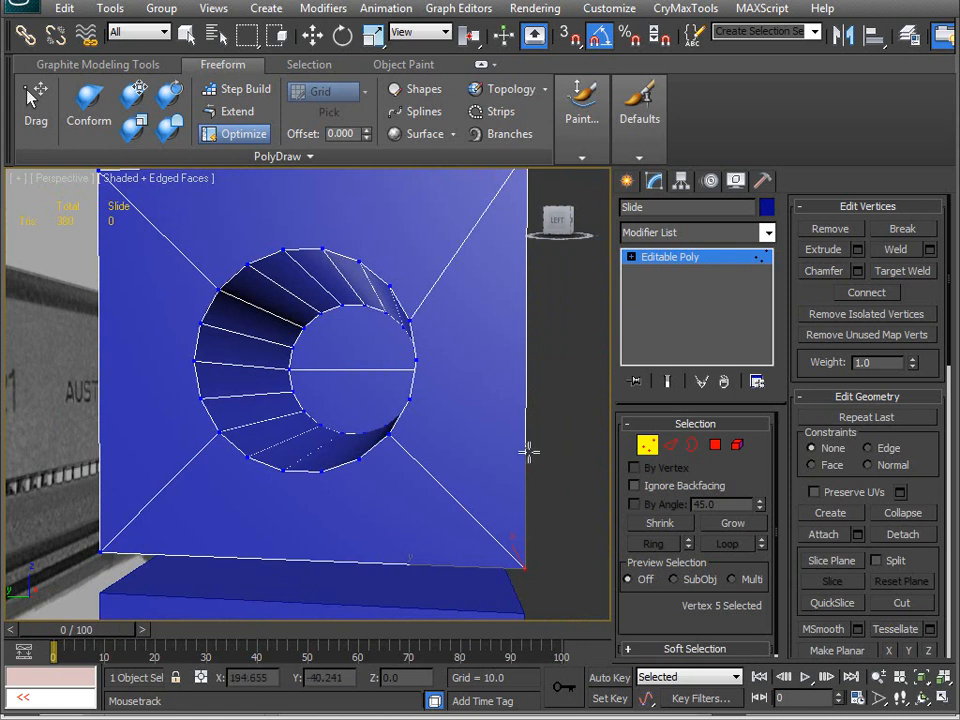
- Switch to edge level, hide every object except the slide, and examine the edges around the barrel hole
click(671, 448)
alt+middle_drag(371, 534, 392, 432)
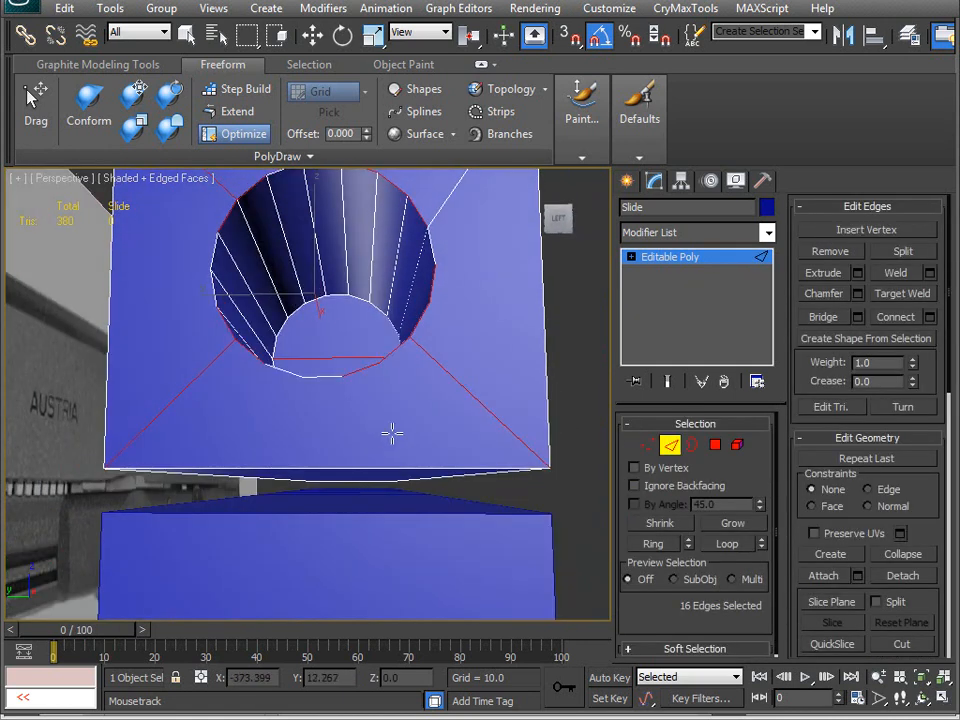
right_click(426, 386)
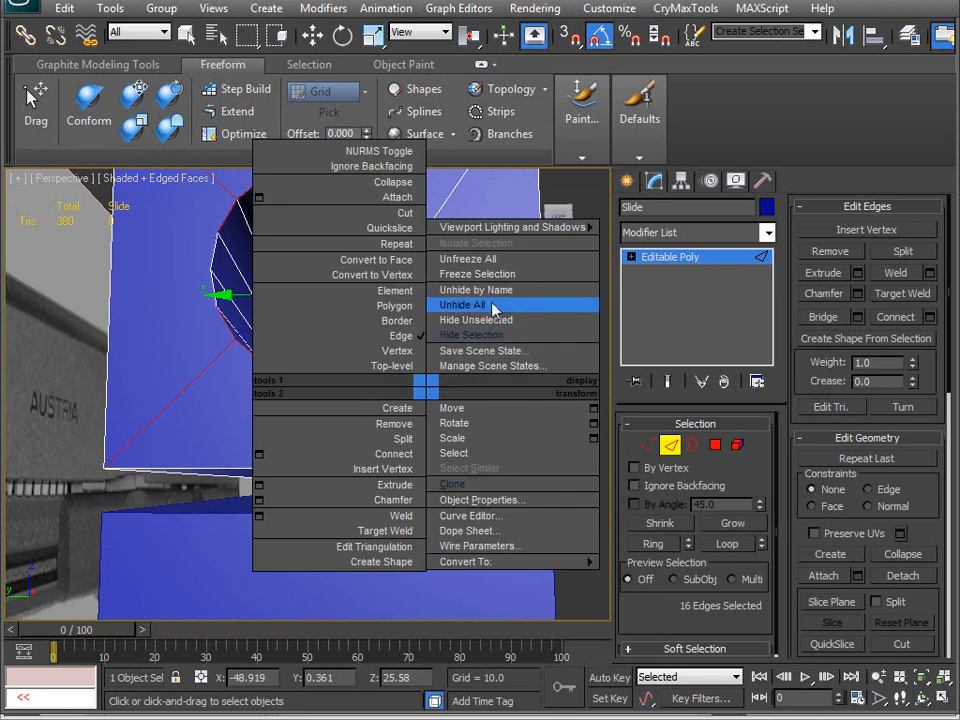
click(487, 325)
alt+middle_drag(405, 470, 415, 510)
scroll(396, 542, up, 5)
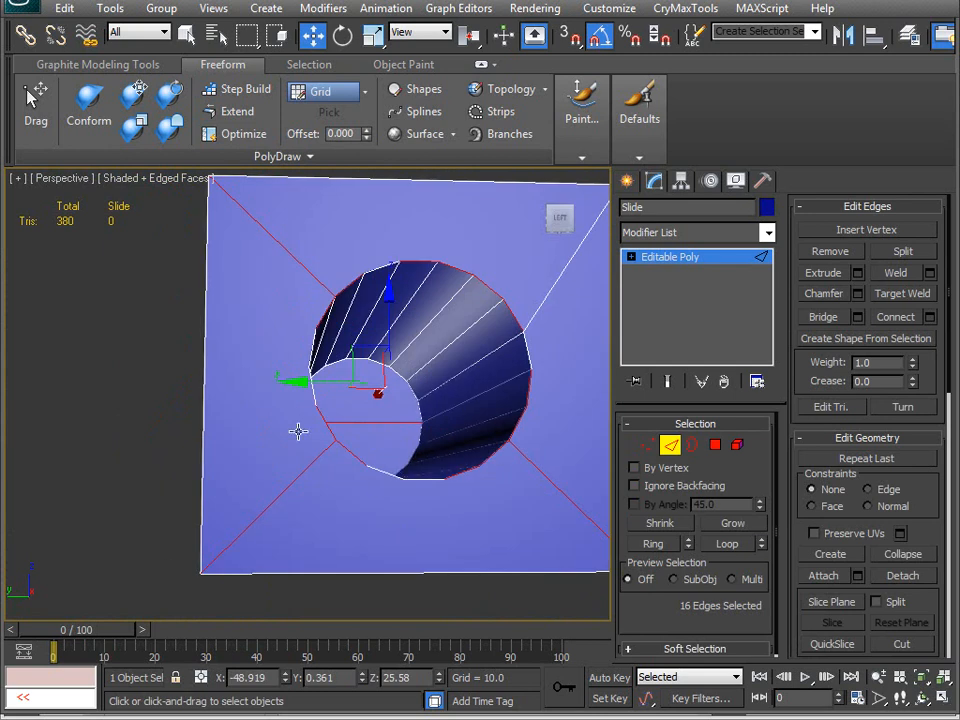
alt+middle_drag(313, 476, 452, 566)
alt+middle_drag(450, 510, 361, 526)
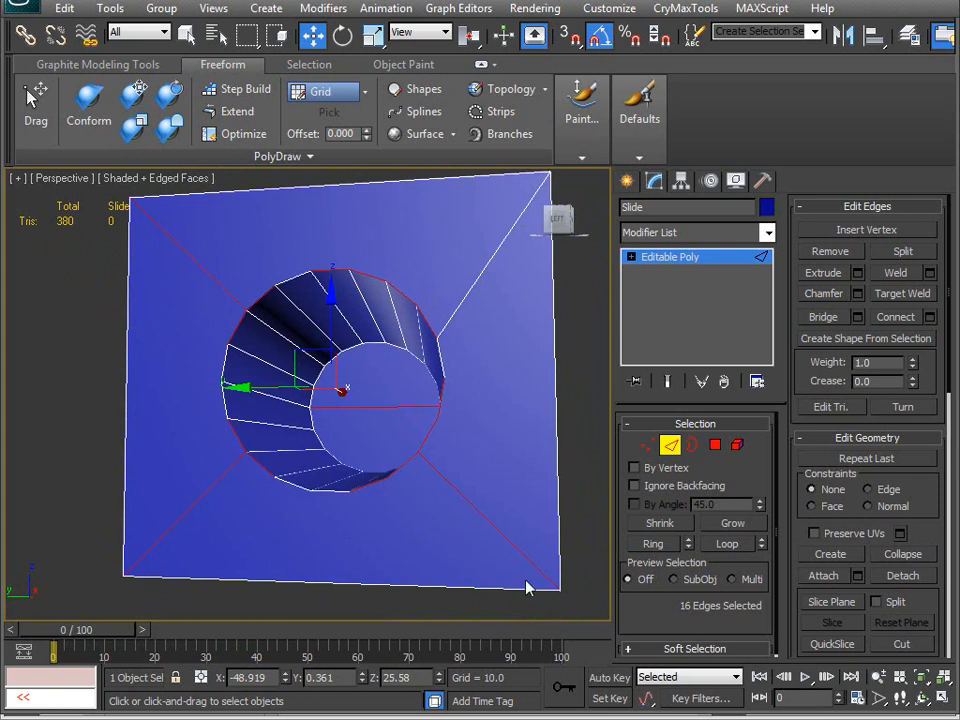
alt+middle_drag(337, 511, 344, 479)
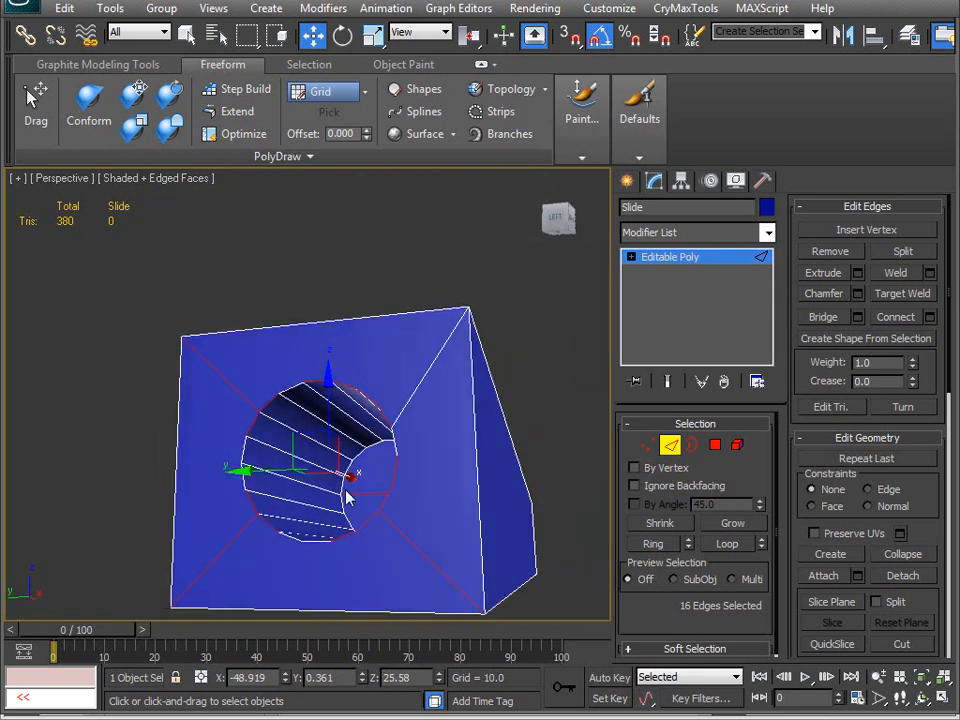
- Connect the front and rear vertical edges on each side of the slide, adding an edge along the middle of both sides
click(478, 476)
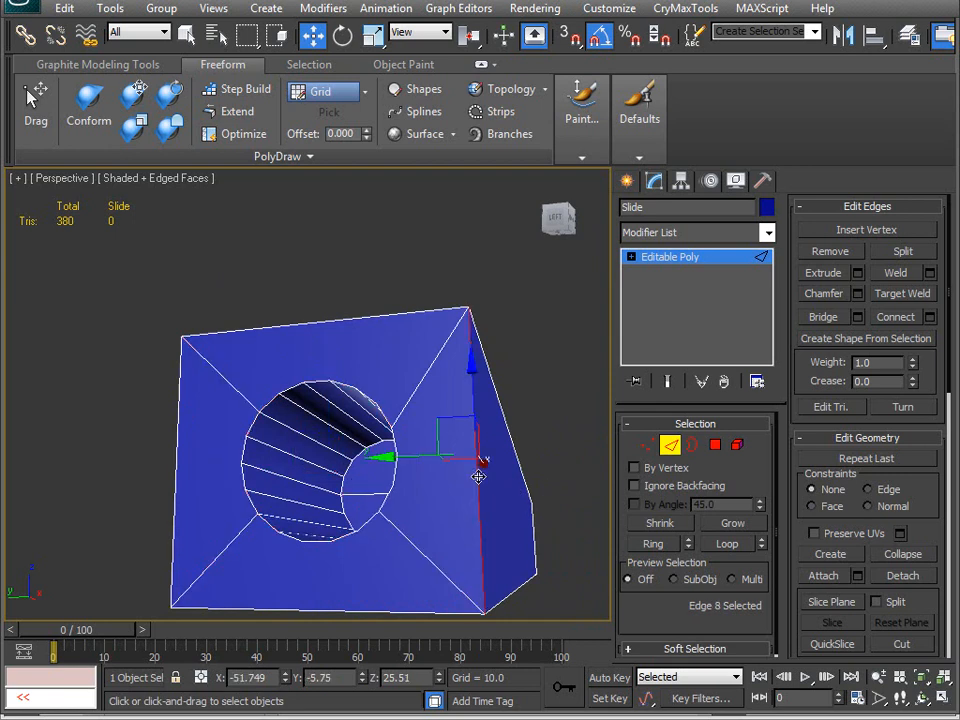
ctrl+click(531, 533)
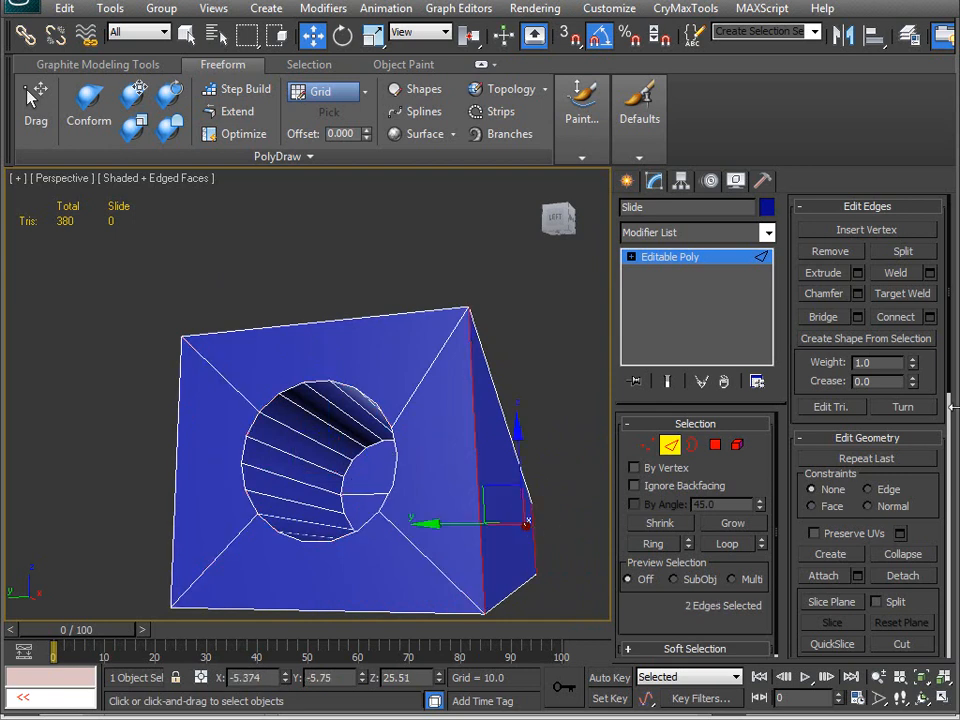
click(910, 322)
alt+middle_drag(330, 540, 410, 403)
click(411, 403)
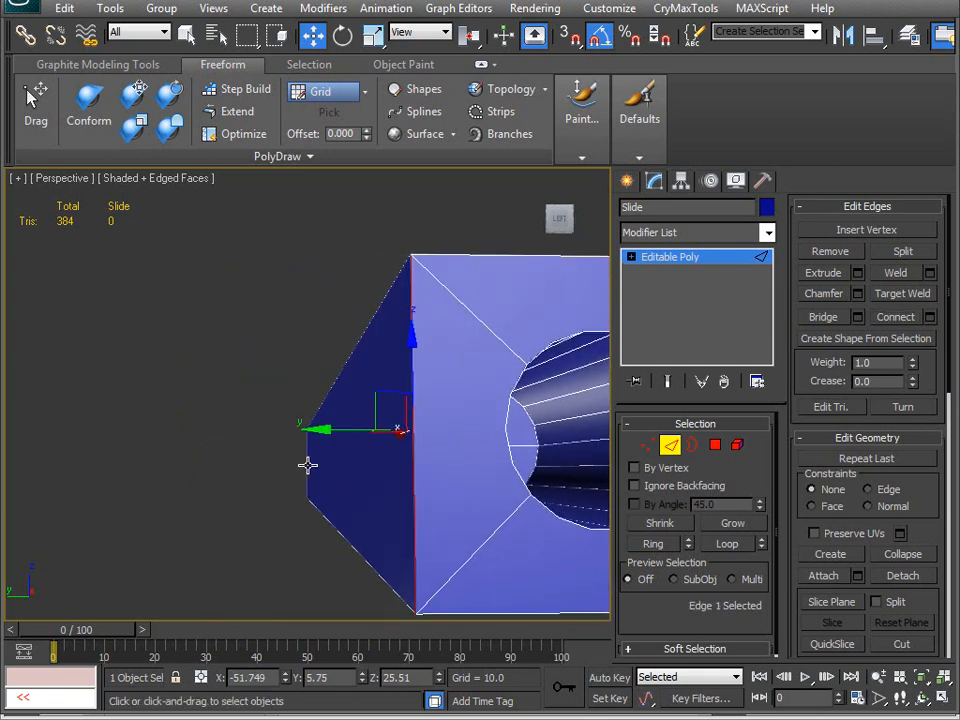
ctrl+click(307, 465)
click(885, 318)
- Connect the front and rear edges of the slide's top and bottom, adding an edge along the middle of each
alt+middle_drag(542, 476, 370, 645)
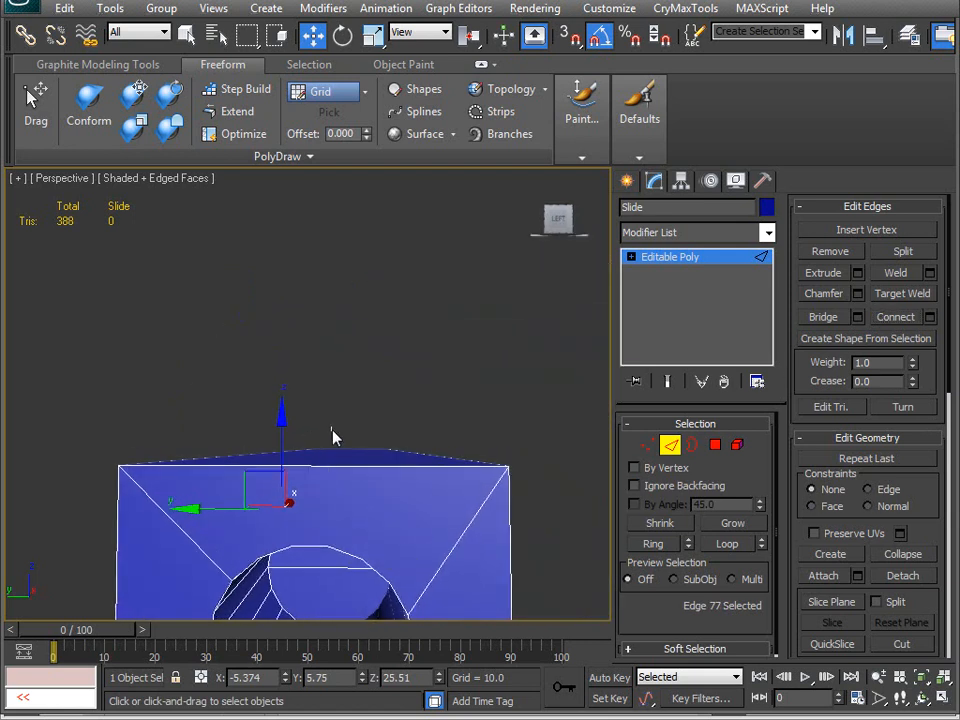
double_click(371, 464)
click(885, 318)
alt+middle_drag(418, 606, 497, 196)
double_click(382, 401)
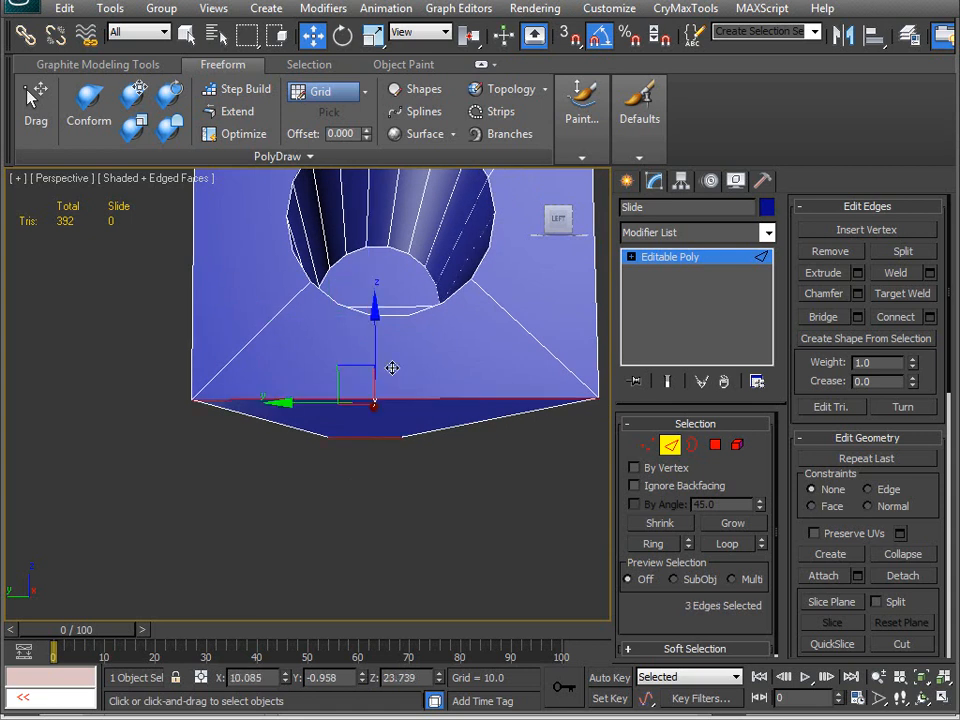
click(895, 318)
alt+middle_drag(540, 420, 544, 489)
- At vertex level, connect the front face's top midpoint to the nearest upper barrel-hole vertices with the Optimize tool
key(1)
click(233, 133)
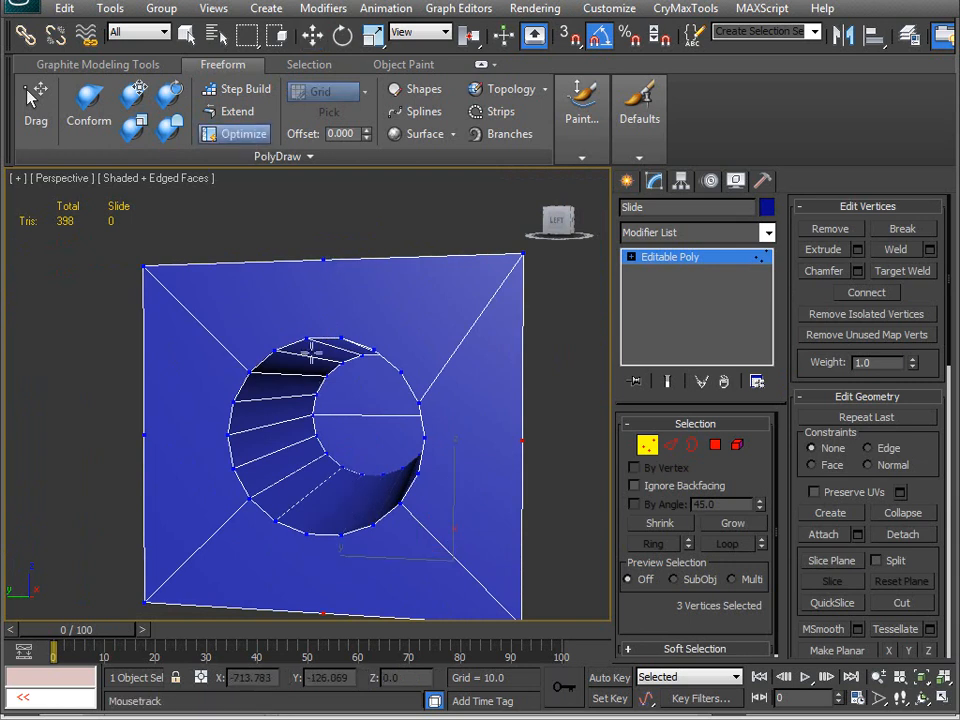
drag(321, 264, 338, 331)
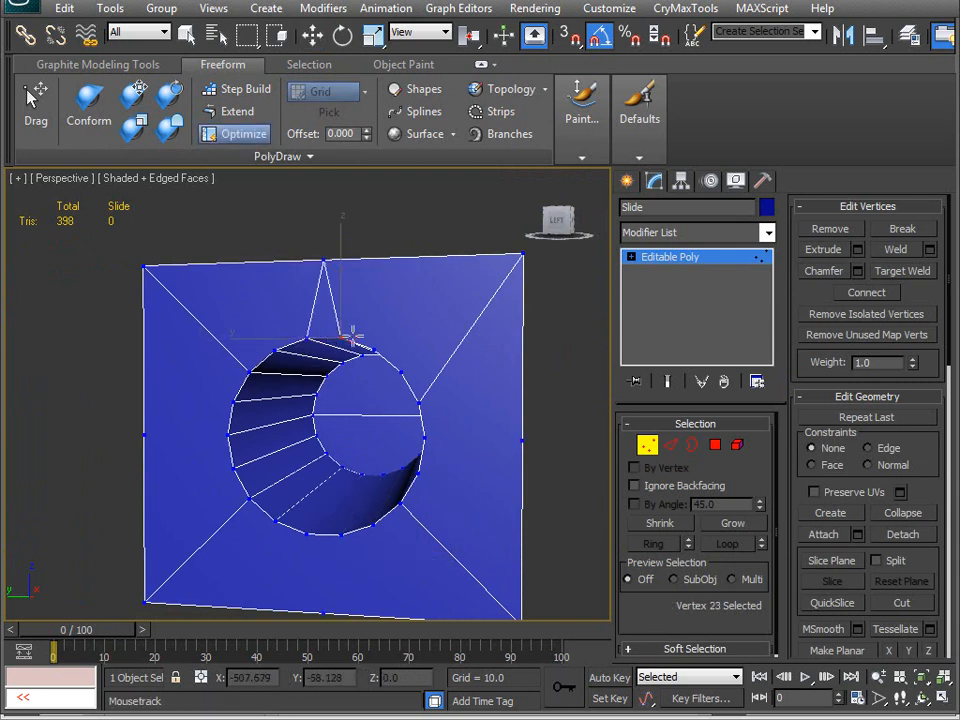
drag(320, 277, 323, 262)
drag(323, 262, 276, 350)
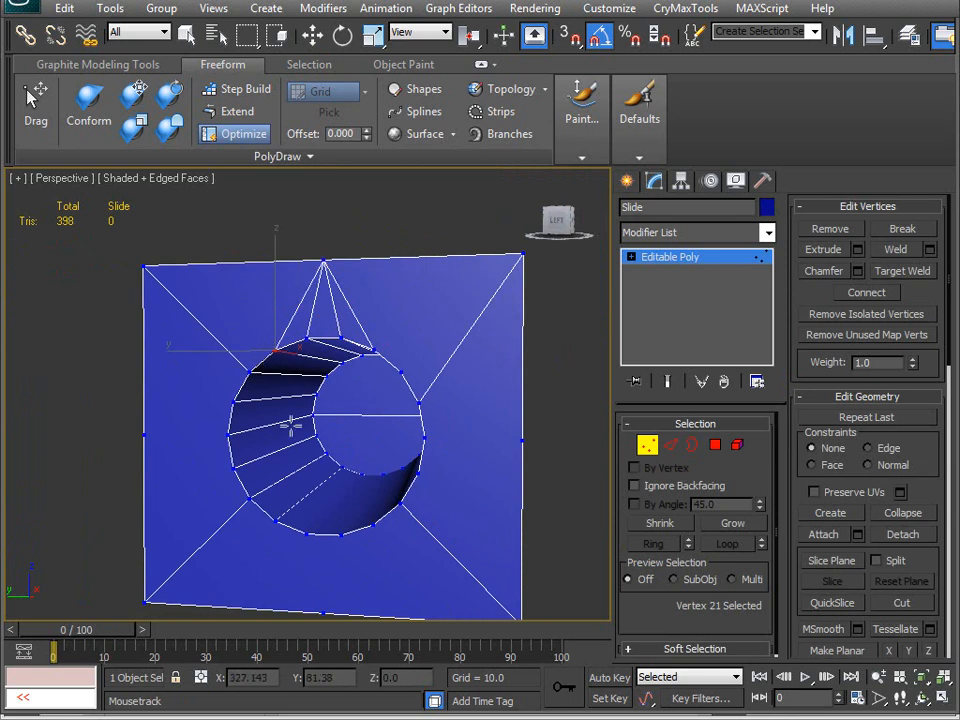
- Connect the front face's upper-right corner, right midpoint and lower-right corner to the neighbouring barrel-hole vertices
middle_drag(372, 379, 381, 384)
ctrl+drag(497, 283, 414, 377)
ctrl+drag(532, 445, 431, 405)
middle_drag(511, 523, 444, 456)
ctrl+click(529, 575)
- Connect the front face's bottom midpoint, both left corners and lower-right corner to the remaining adjacent barrel-hole vertices
ctrl+drag(440, 460, 422, 540)
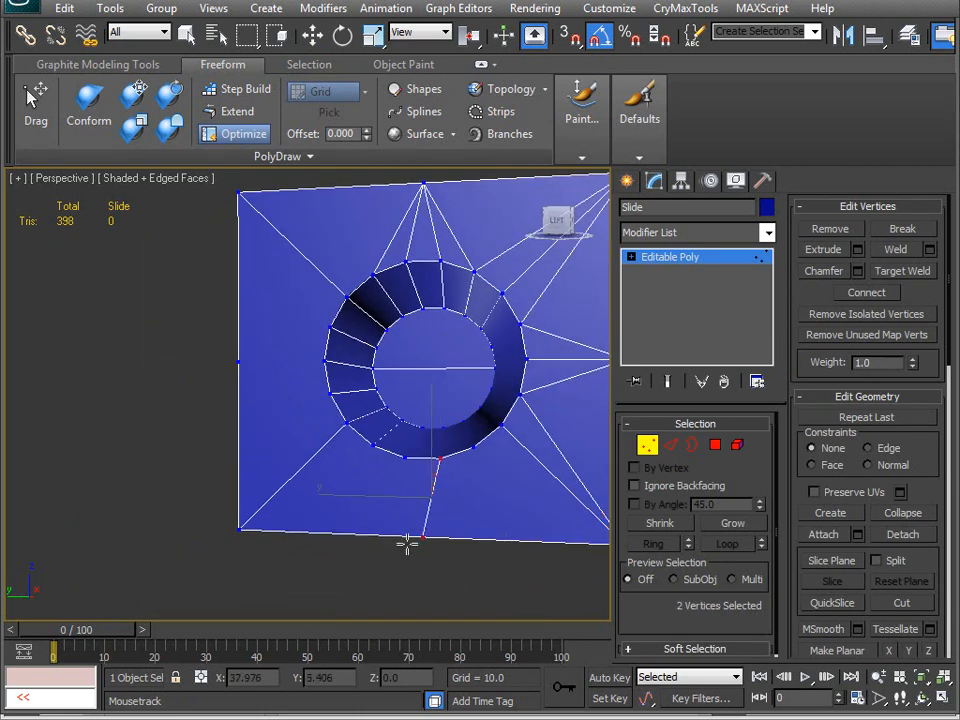
ctrl+click(239, 529)
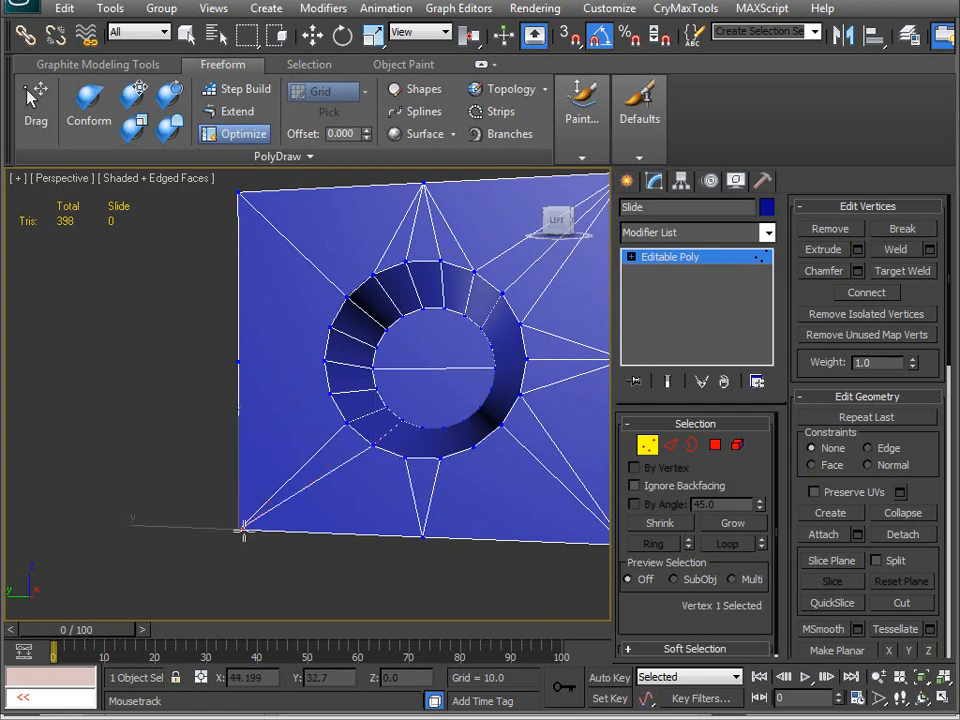
ctrl+click(328, 394)
ctrl+click(238, 189)
middle_drag(394, 426, 347, 390)
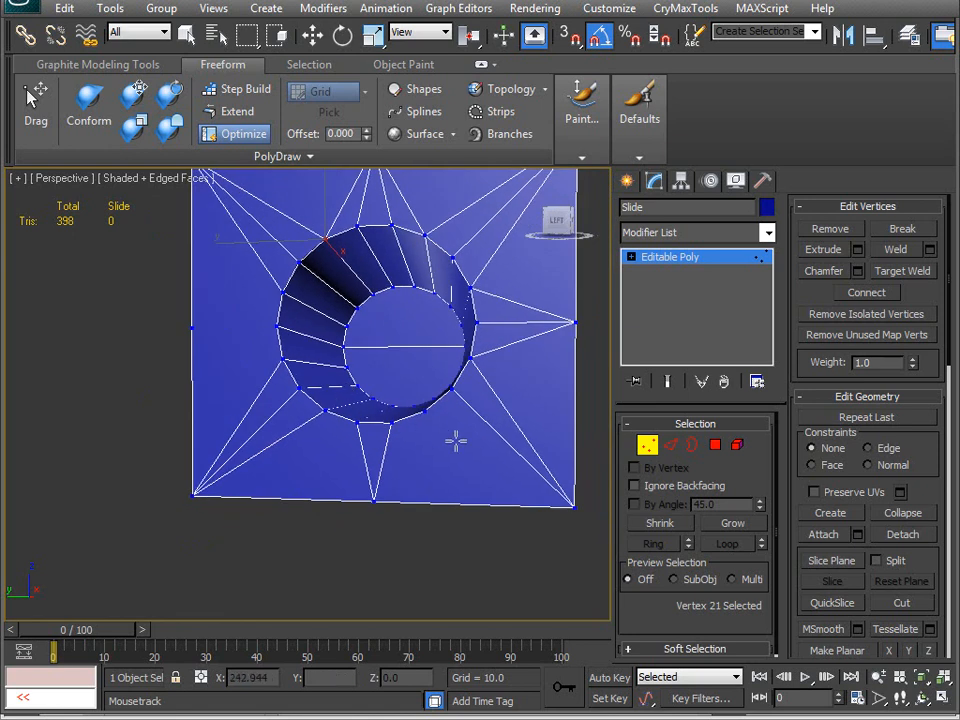
ctrl+click(325, 409)
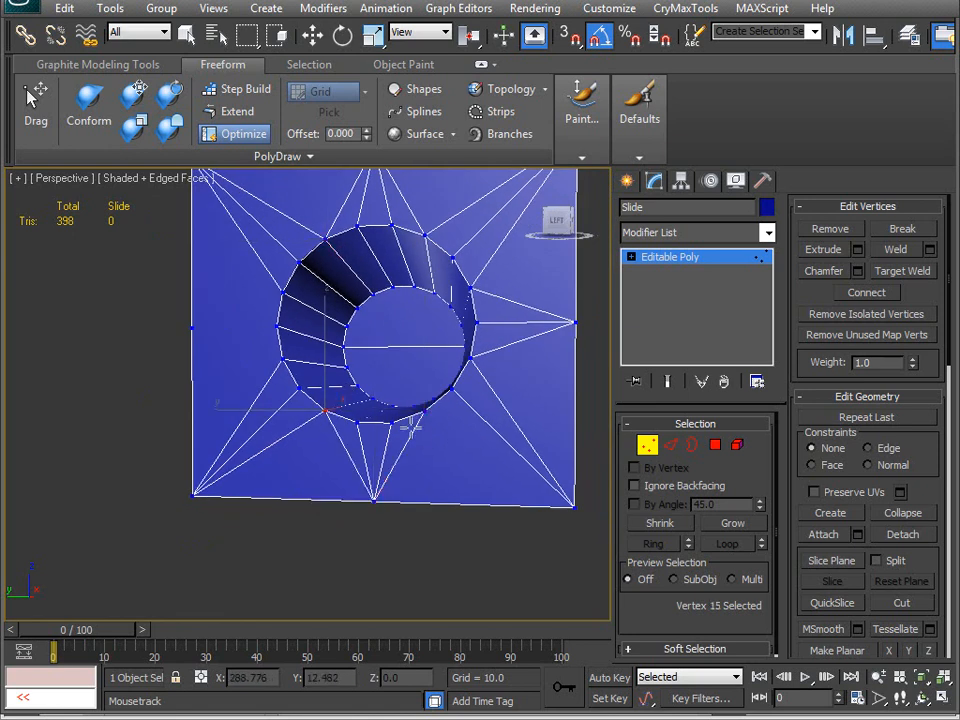
click(574, 506)
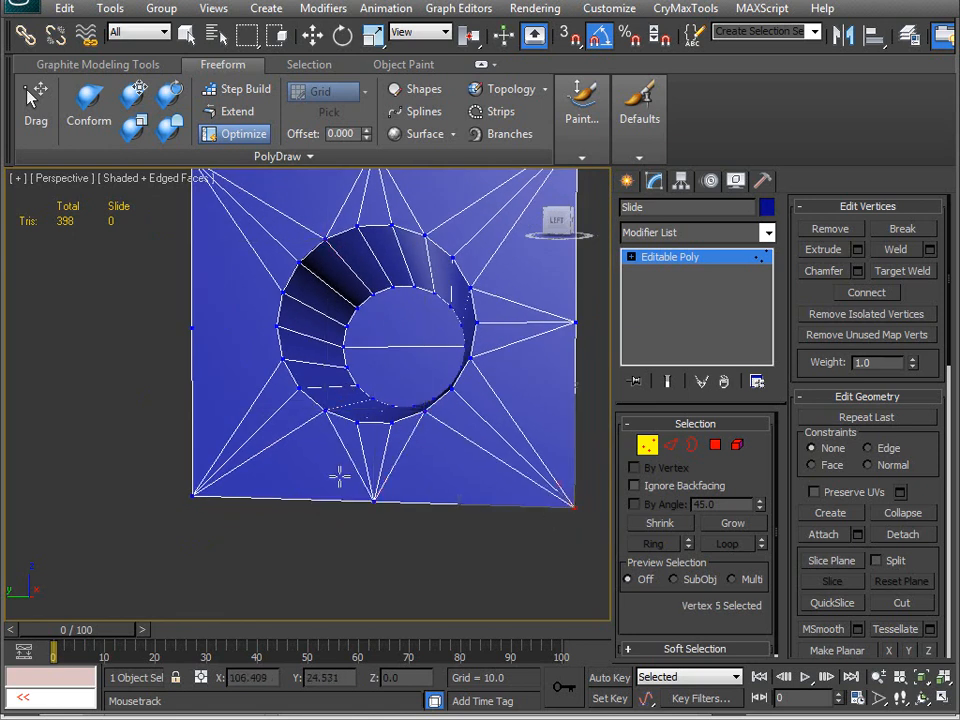
- Connect the front face's left midpoint to the three nearest vertices of the barrel hole
alt+middle_drag(344, 478, 375, 410)
click(268, 383)
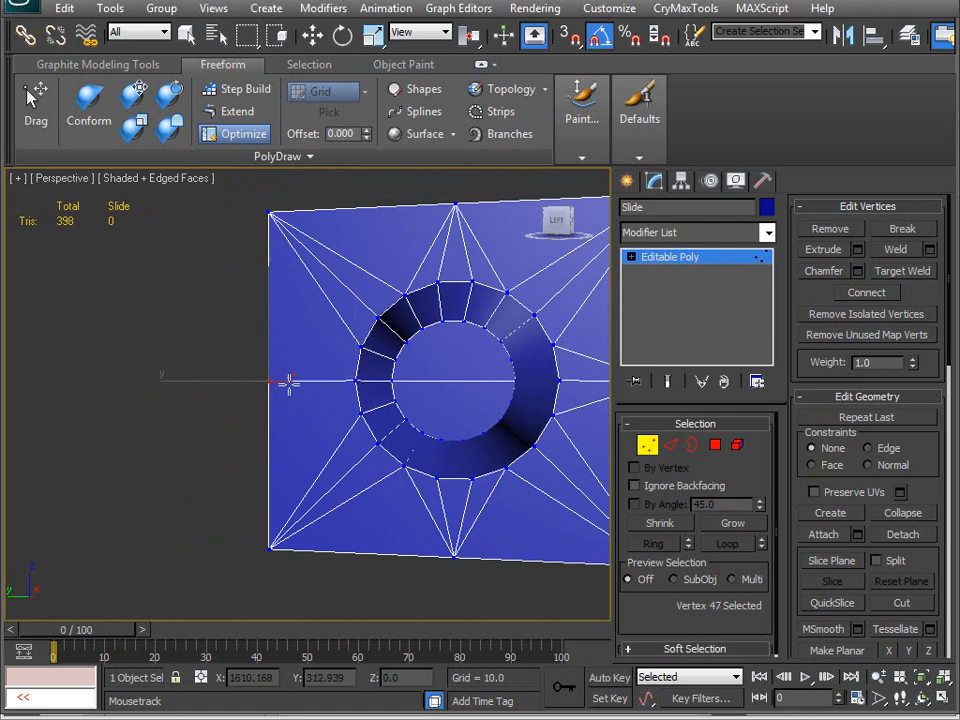
click(263, 378)
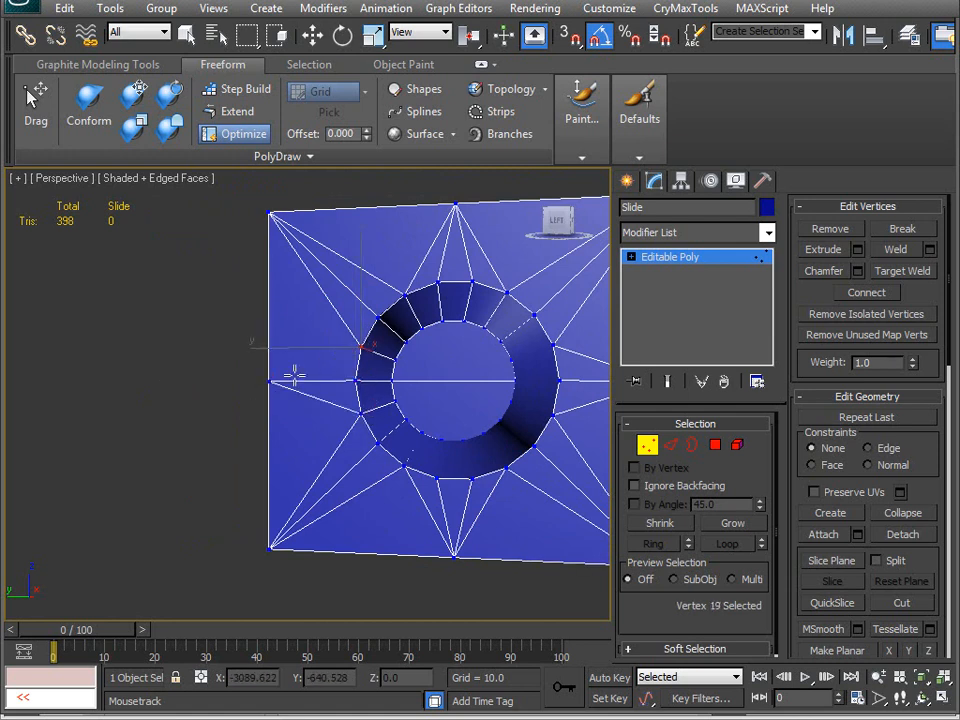
alt+middle_drag(261, 384, 186, 320)
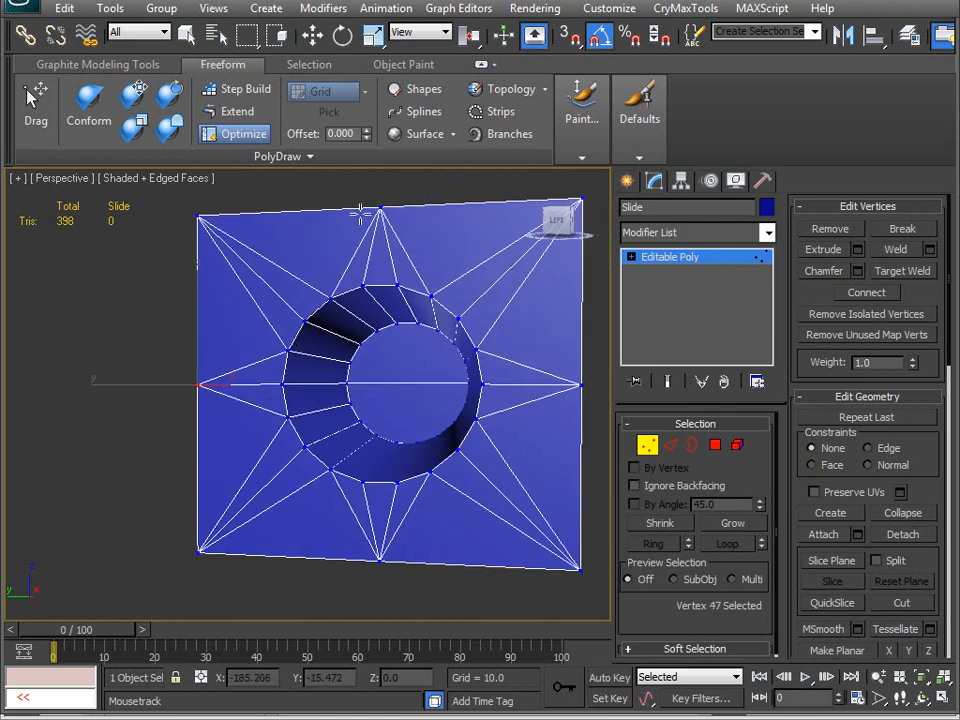
- Switch the slide to edge level, leave the Optimize tool, and unhide all objects to compare it with the reference image
alt+middle_drag(510, 342, 463, 350)
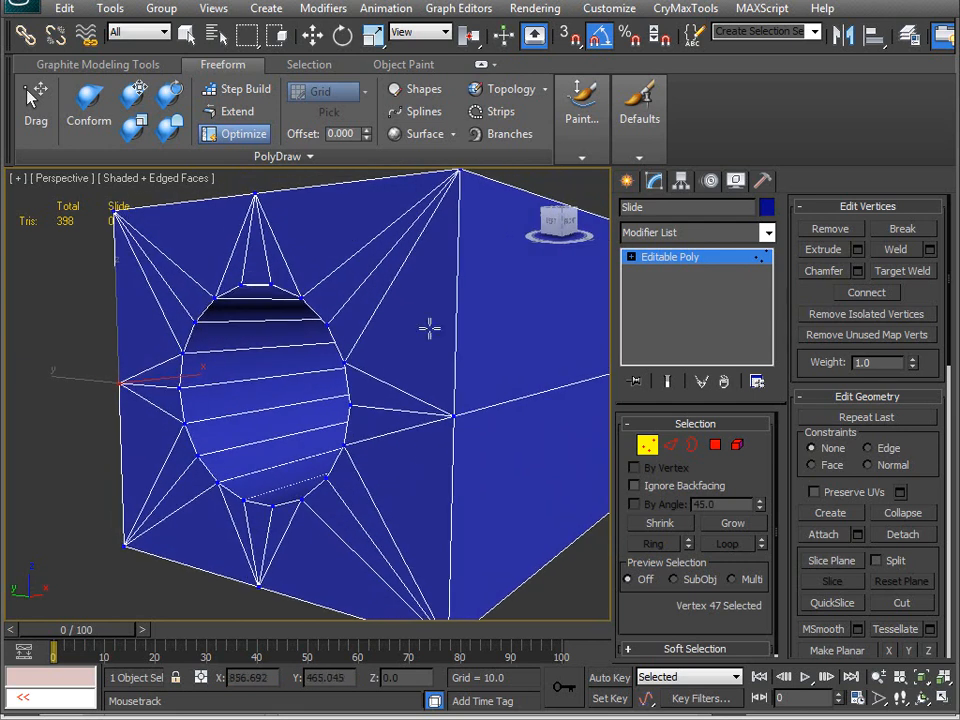
scroll(378, 370, down, 3)
click(672, 445)
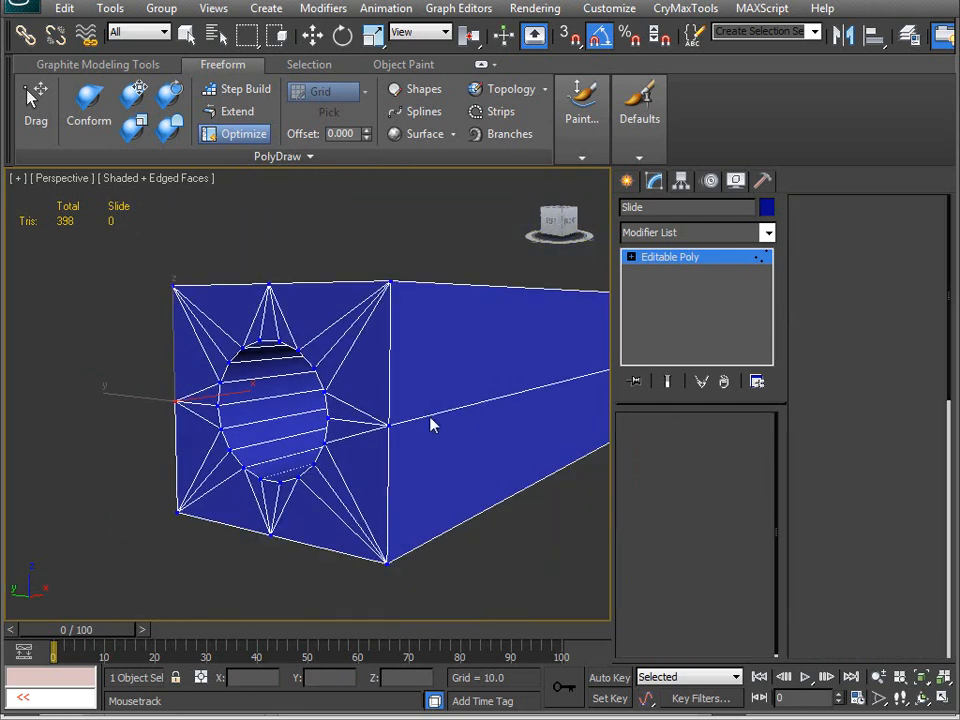
key(w)
right_click(422, 314)
click(480, 243)
middle_drag(377, 445, 470, 441)
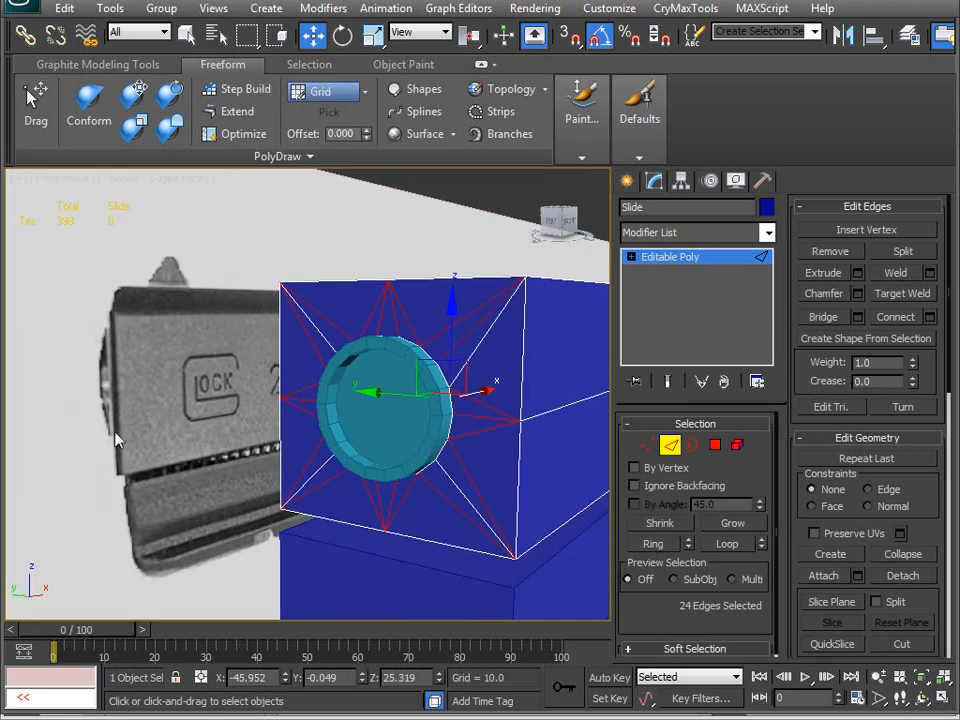
alt+middle_drag(328, 461, 170, 398)
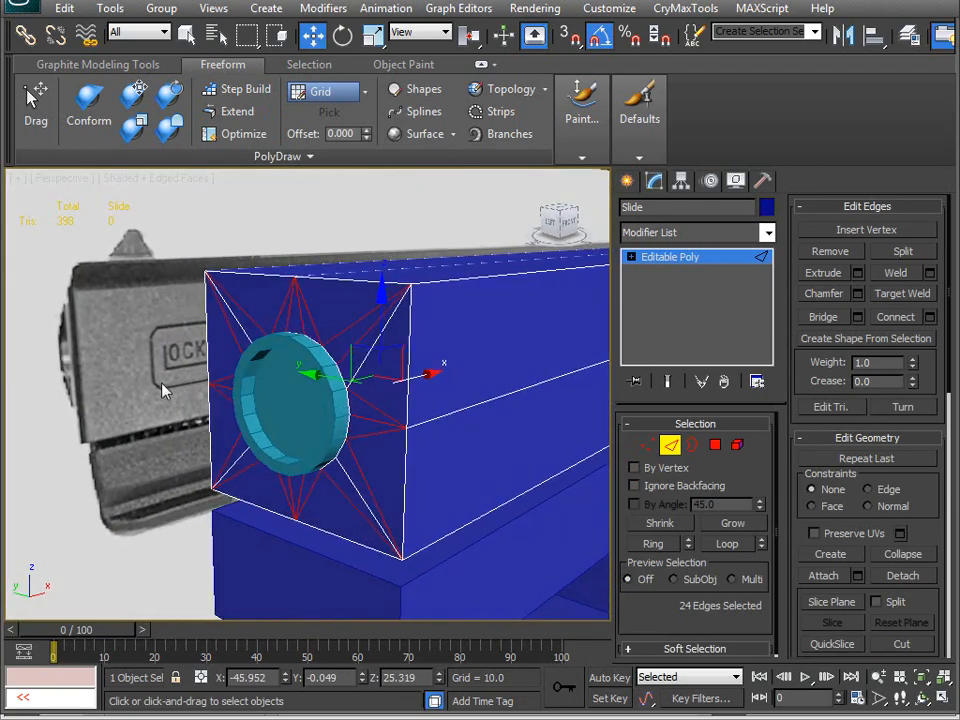
- Select the eight edges forming the outer boundary of the slide's front face
alt+middle_drag(276, 368, 482, 429)
click(424, 420)
ctrl+click(425, 527)
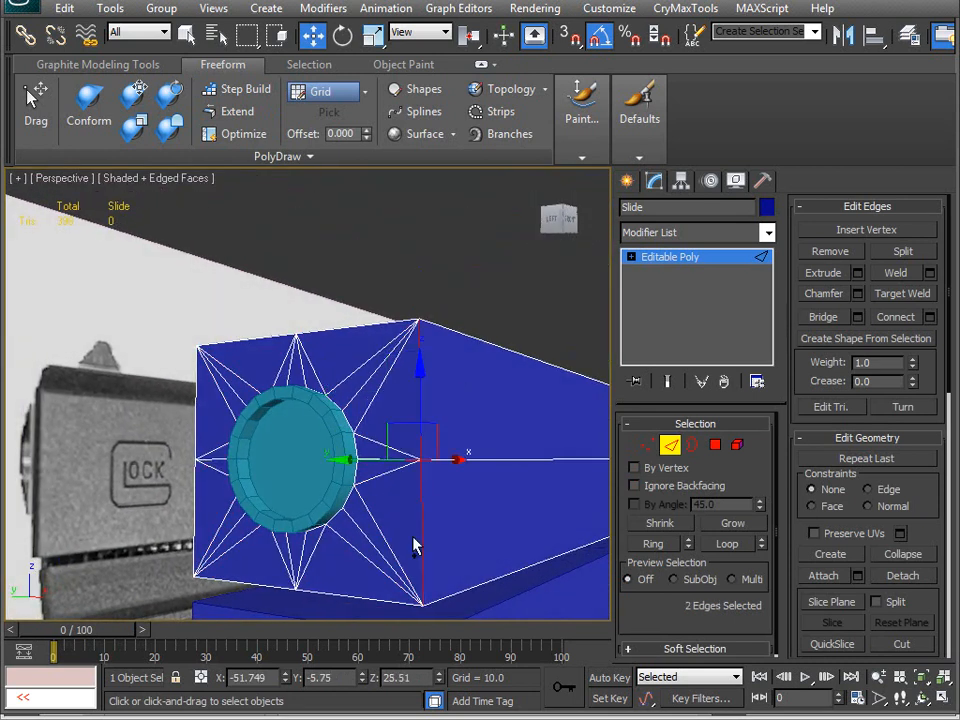
ctrl+click(330, 591)
ctrl+click(195, 515)
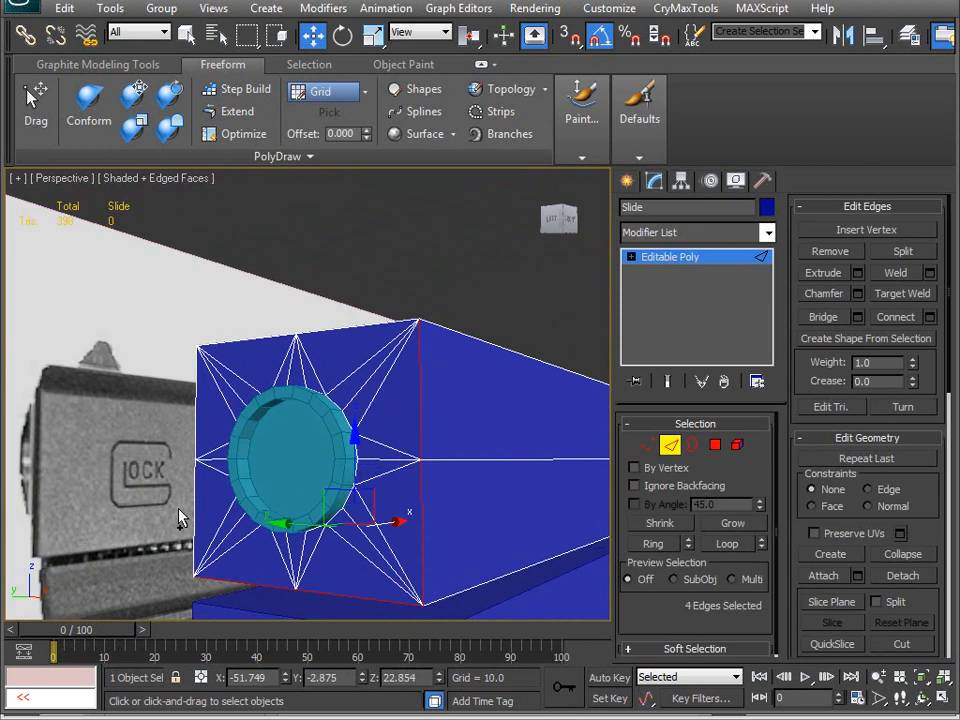
ctrl+click(197, 440)
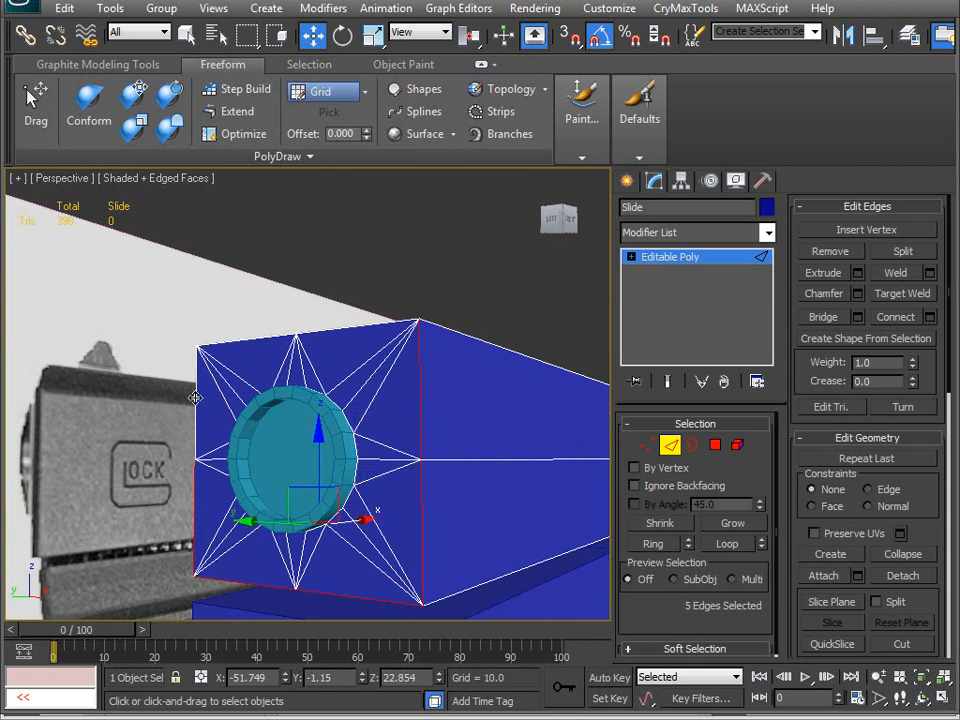
ctrl+click(195, 397)
ctrl+click(332, 334)
ctrl+click(420, 390)
alt+middle_drag(420, 390, 430, 462)
- Try to chamfer the front face's outer edges by 1.0 with 3 segments and the open option off
click(857, 293)
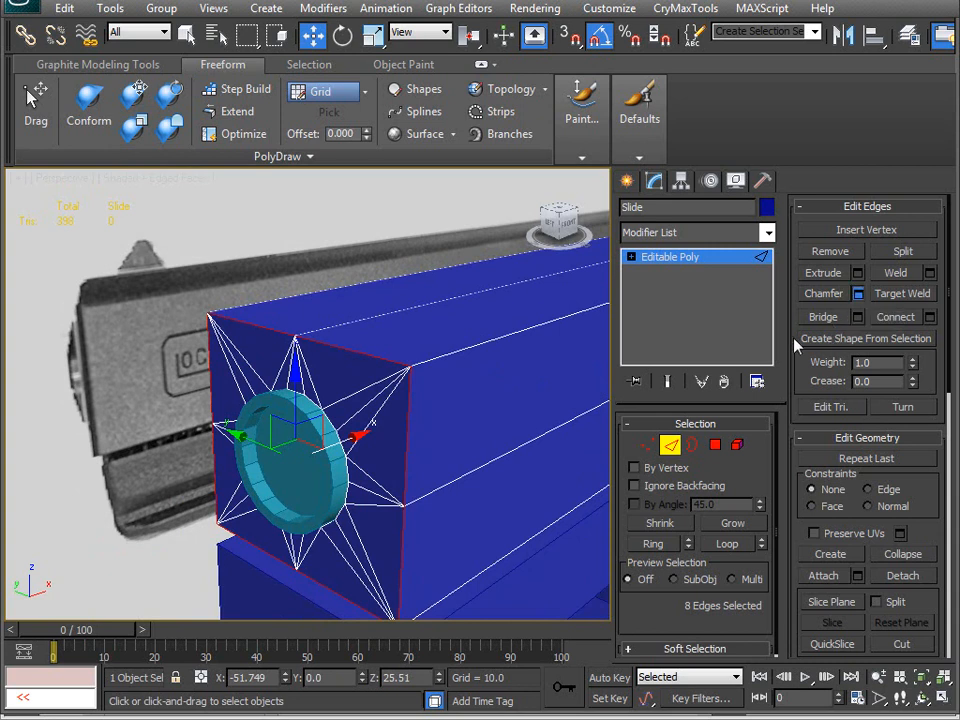
middle_drag(578, 400, 383, 398)
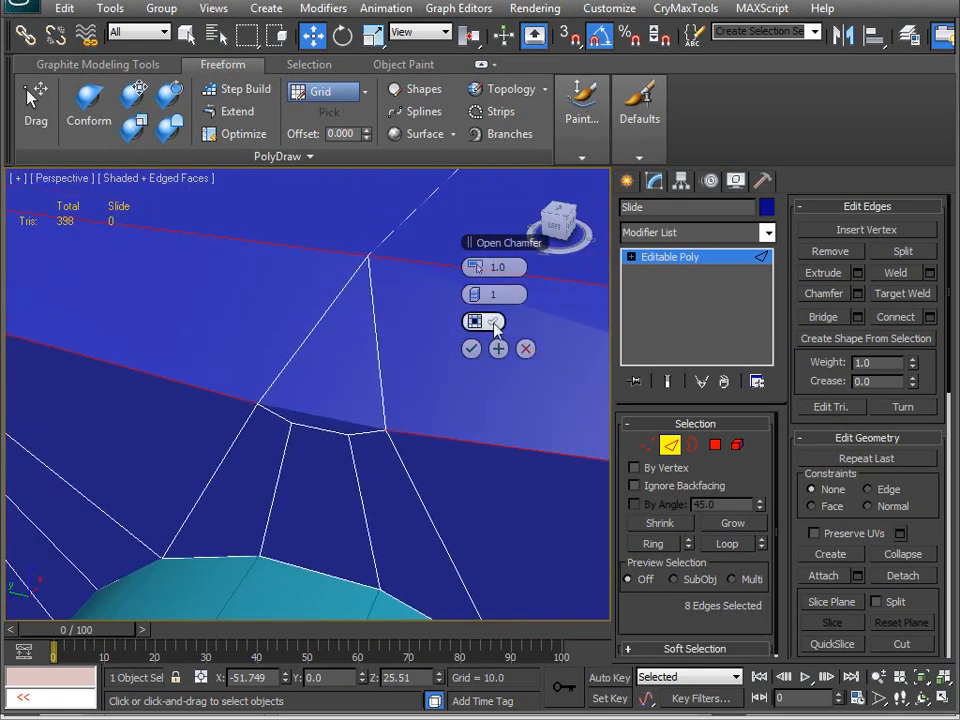
click(481, 295)
click(481, 295)
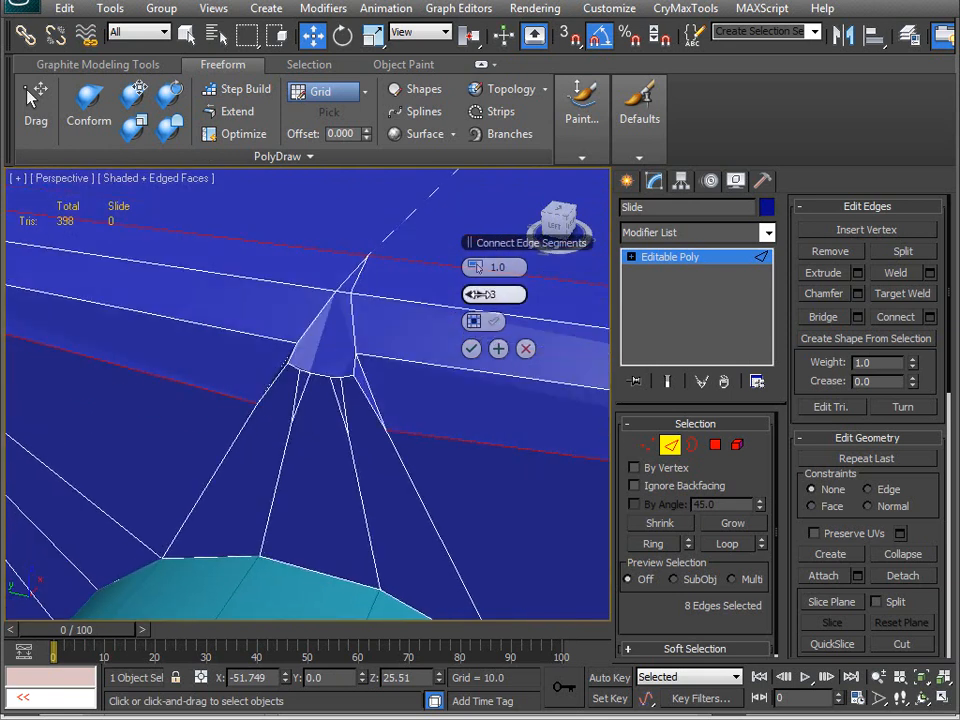
scroll(296, 484, down, 5)
alt+middle_drag(296, 484, 273, 402)
alt+middle_drag(251, 466, 350, 427)
click(527, 360)
alt+middle_drag(516, 377, 444, 320)
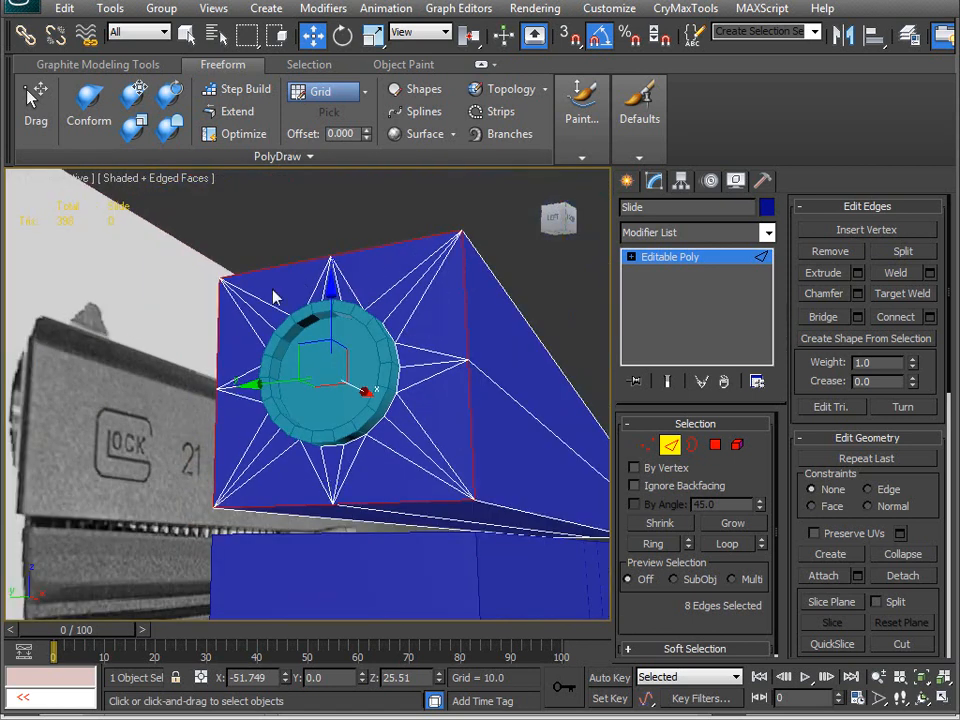
- Leave the slide's edge level and select the cap polygon inside the muzzle of the barrel cylinder
alt+middle_drag(425, 383, 588, 470)
click(668, 449)
click(354, 375)
key(4)
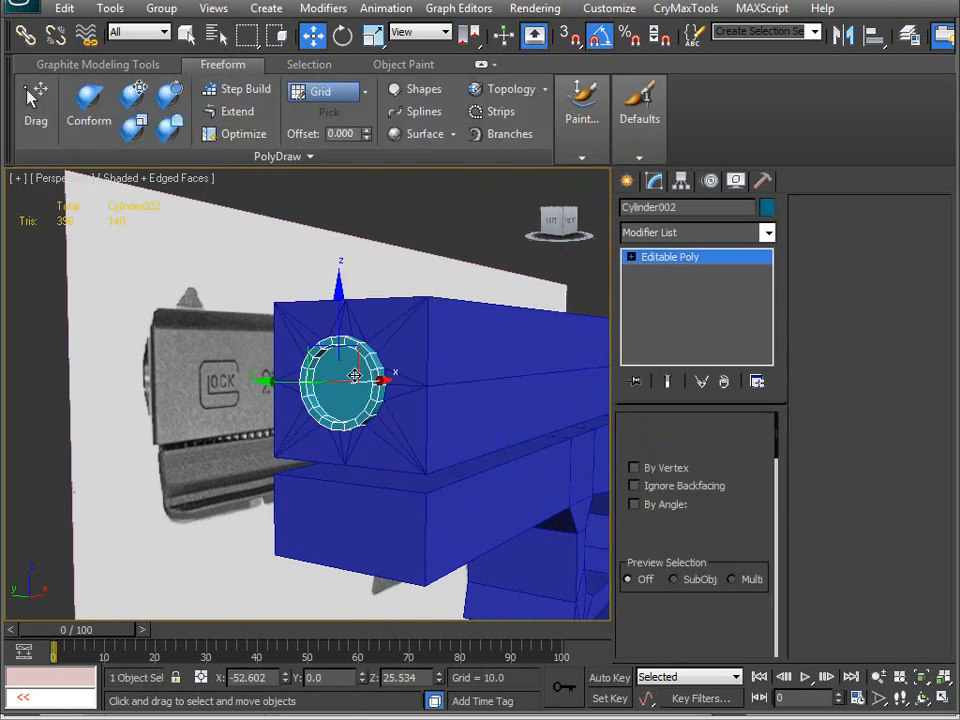
click(348, 390)
alt+middle_drag(348, 390, 372, 383)
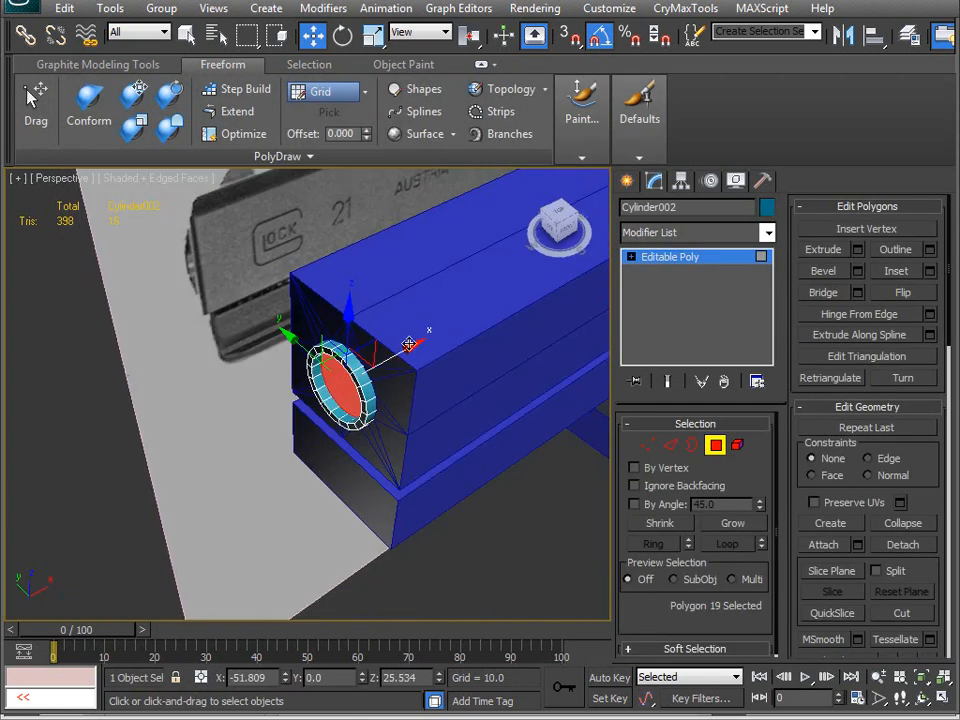
- Try pushing the selected cap polygon far back through the slide along X and undo the last move
alt+middle_drag(473, 308, 493, 425)
scroll(373, 418, up, 3)
scroll(352, 483, up, 4)
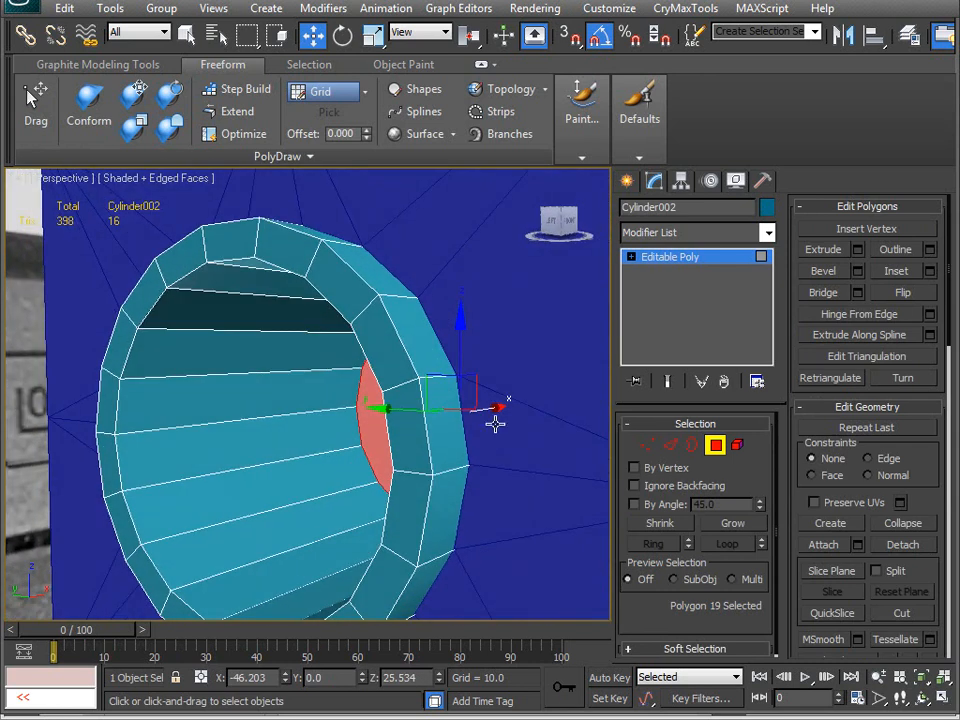
alt+middle_drag(356, 474, 413, 474)
scroll(285, 401, down, 4)
mouse_move(358, 405)
middle_down()
mouse_move(418, 411)
mouse_move(334, 452)
mouse_move(364, 426)
mouse_move(340, 500)
mouse_move(181, 502)
middle_up()
scroll(386, 420, up, 3)
key(F3)
key(z)
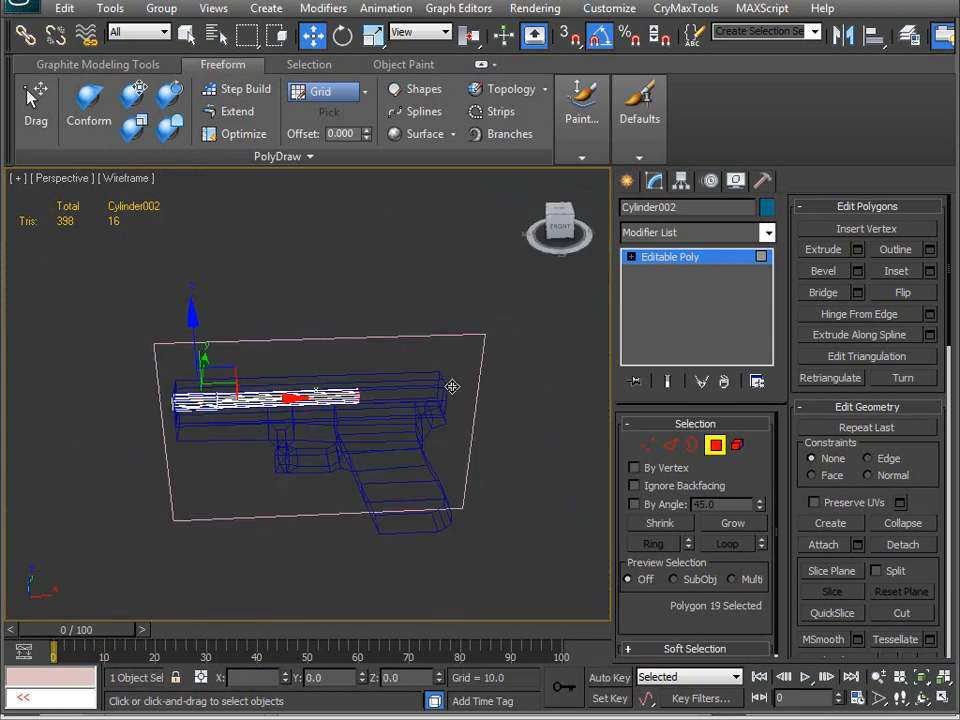
alt+middle_drag(426, 396, 403, 452)
scroll(403, 452, up, 3)
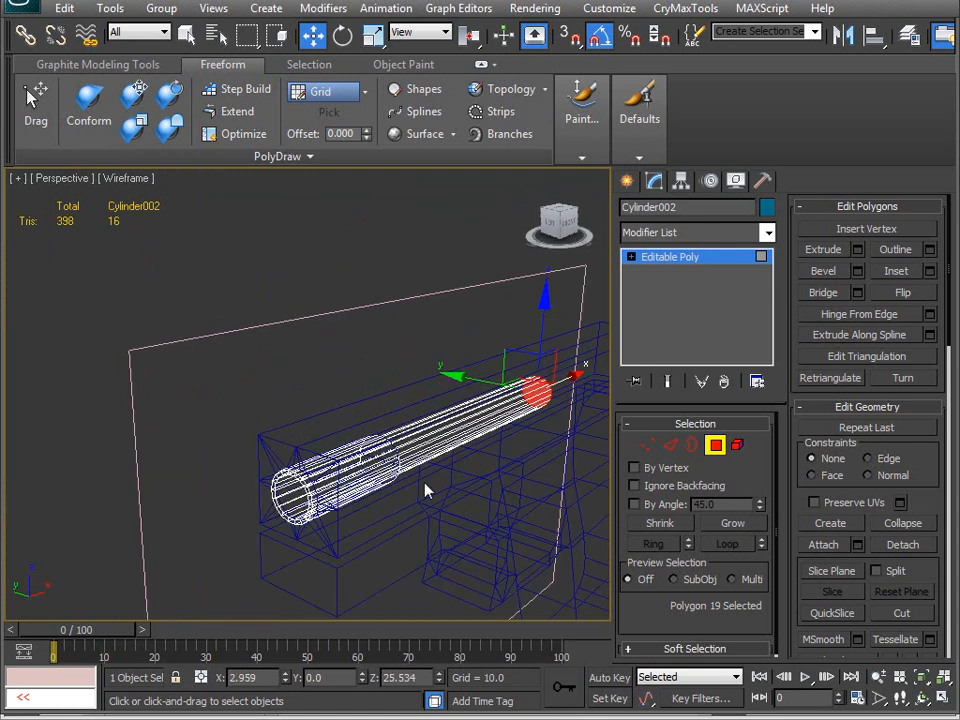
alt+middle_drag(401, 508, 409, 532)
key(ctrl+z)
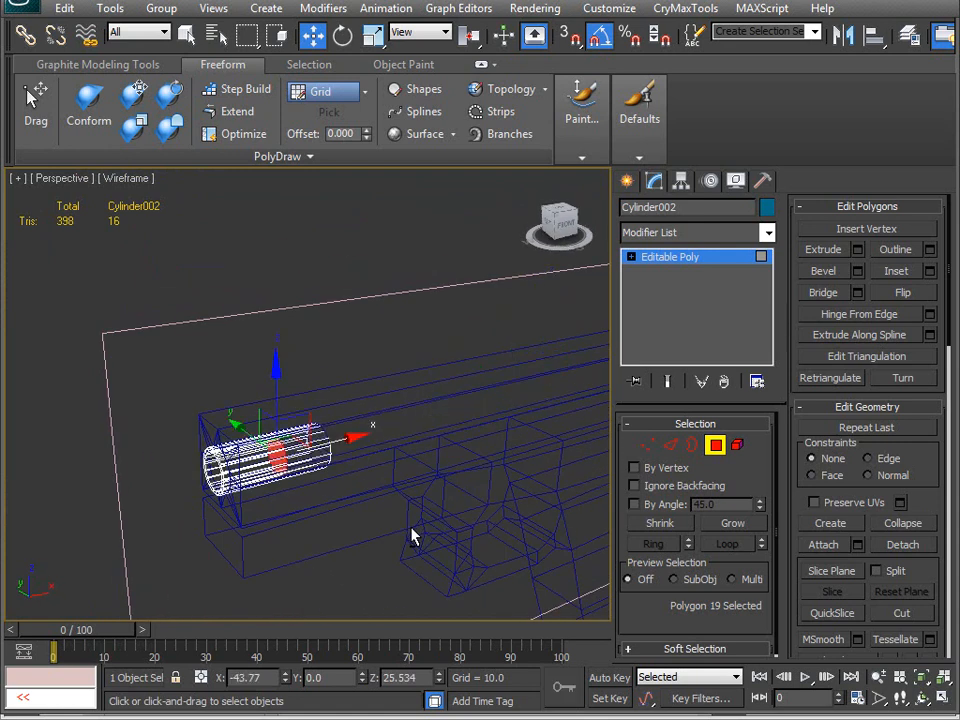
- Move the barrel's cap polygon back toward the rear of the slide, to about X 24.9
drag(346, 437, 600, 395)
middle_drag(510, 420, 340, 457)
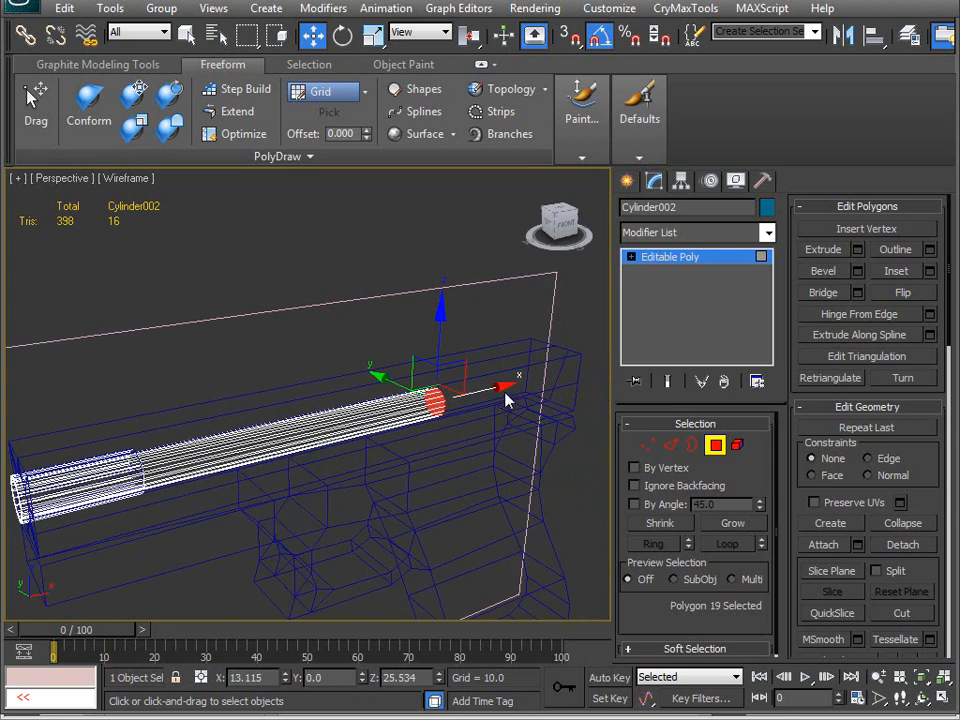
drag(506, 399, 560, 392)
scroll(480, 405, up, 3)
scroll(480, 405, up, 2)
alt+middle_drag(323, 499, 461, 428)
key(z)
alt+middle_drag(355, 443, 375, 448)
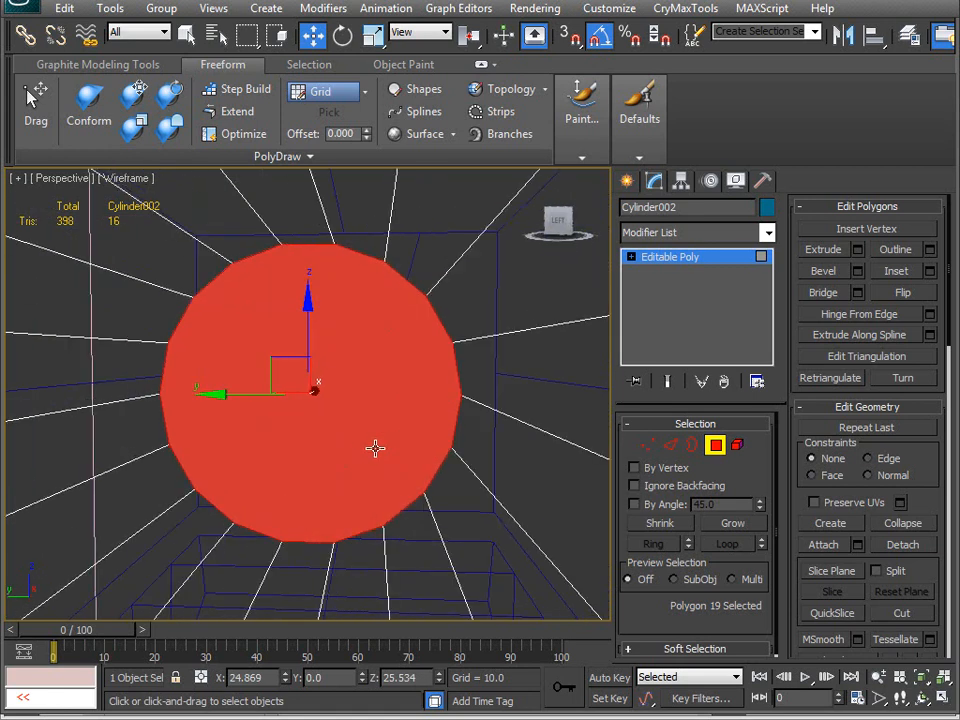
- Delete the second cap polygon that blocks the inside of the barrel
scroll(364, 456, down, 4)
key(F3)
scroll(390, 452, down, 5)
middle_drag(379, 456, 384, 435)
scroll(384, 435, up, 5)
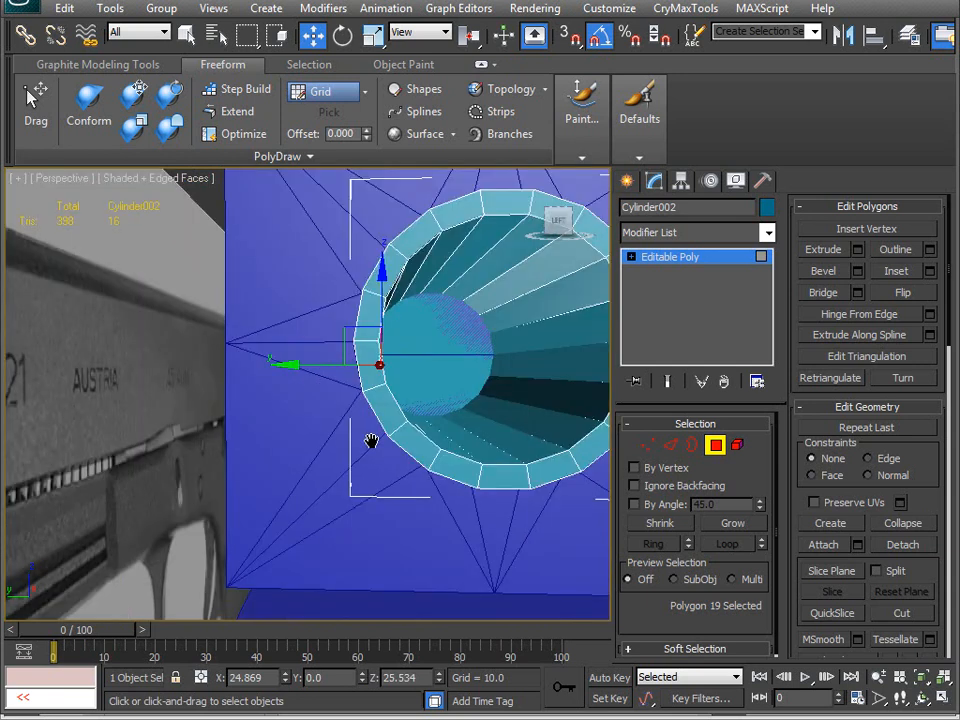
click(441, 364)
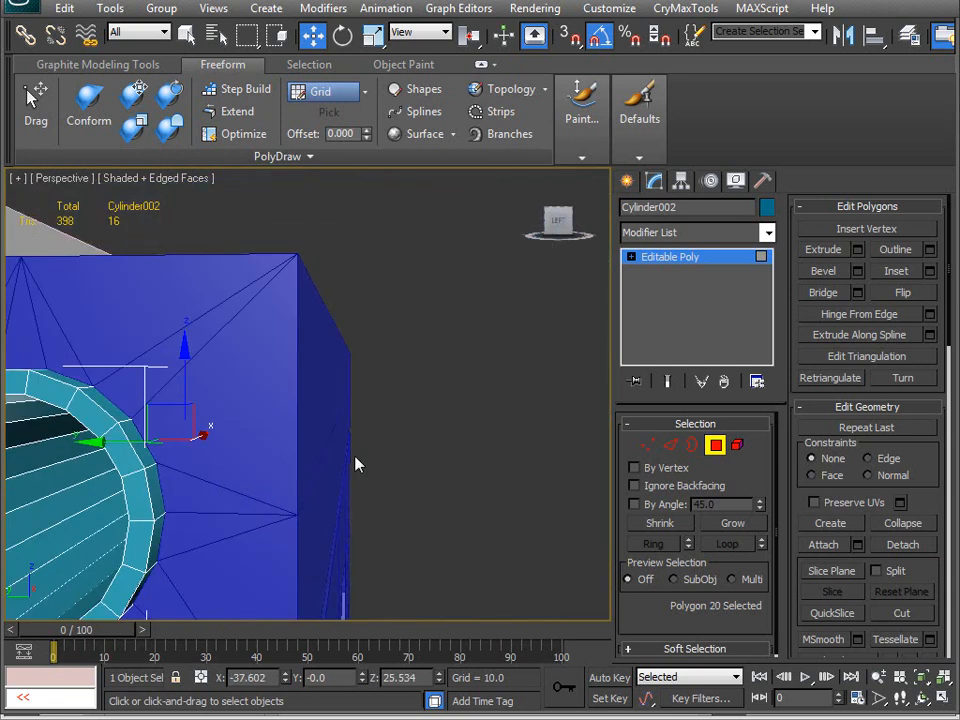
click(355, 464)
- Select the vertices at the bore's far end and move them forward along X to about -37.6
alt+middle_drag(355, 464, 195, 437)
mouse_move(256, 412)
alt+middle_down()
mouse_move(193, 437)
mouse_move(152, 484)
mouse_move(201, 345)
alt+middle_up()
key(F3)
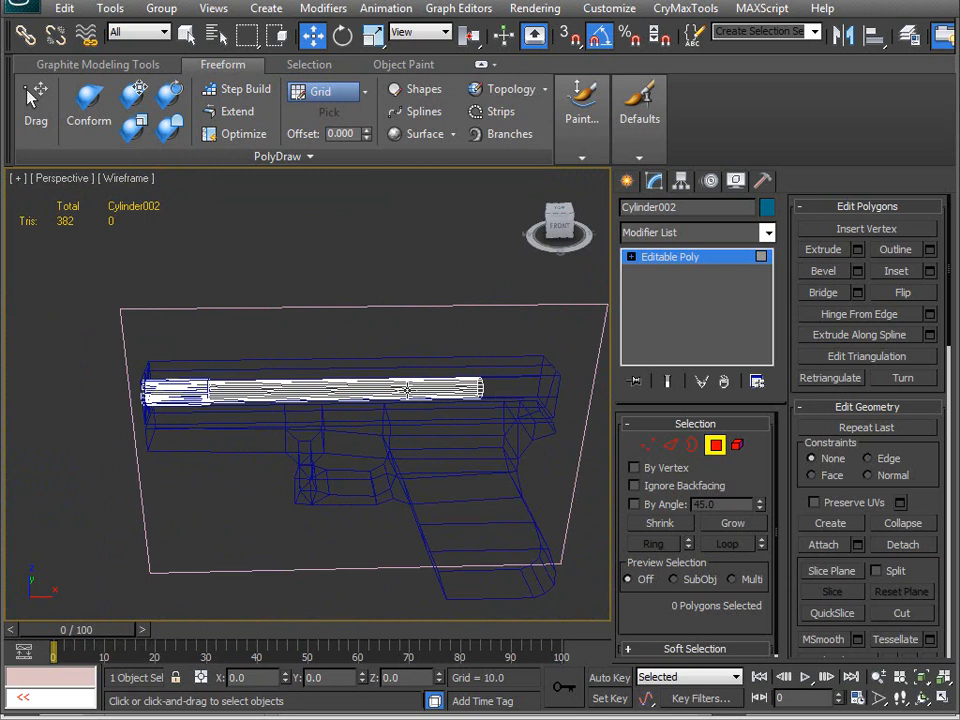
alt+middle_drag(281, 422, 300, 390)
scroll(294, 418, up, 6)
scroll(294, 418, down, 6)
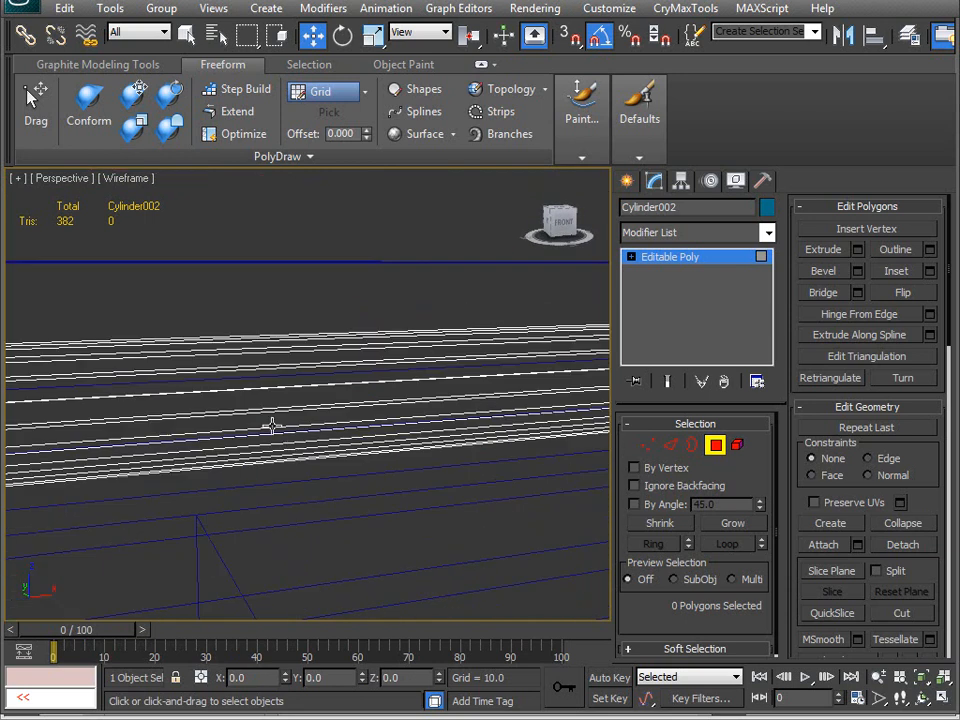
key(1)
drag(408, 371, 358, 461)
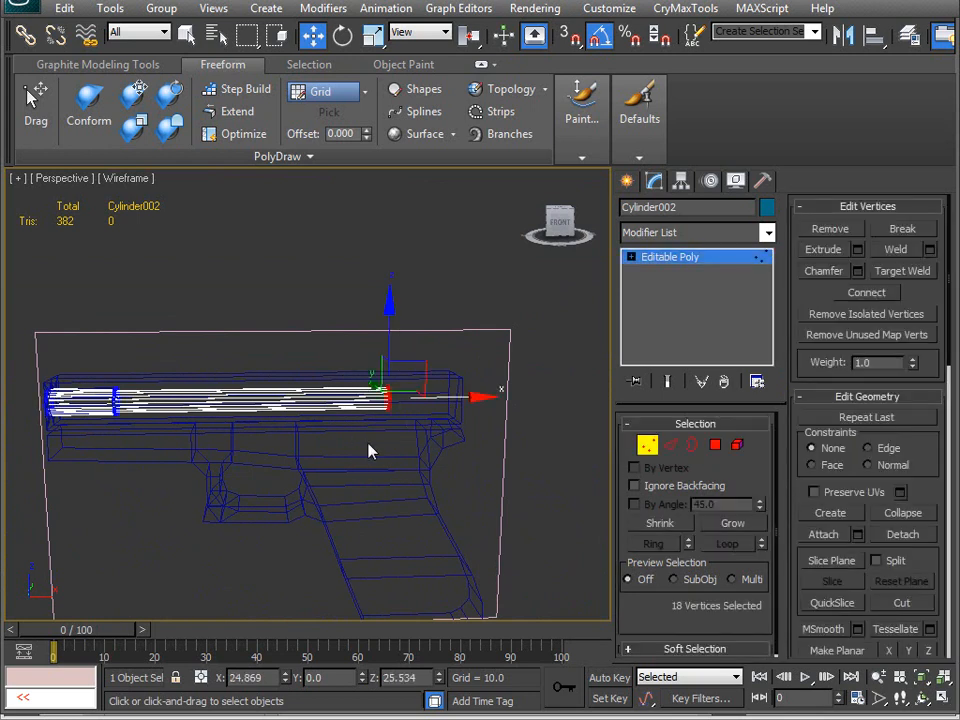
drag(440, 398, 186, 437)
key(z)
mouse_move(160, 470)
alt+middle_down()
mouse_move(330, 428)
mouse_move(317, 437)
mouse_move(328, 439)
mouse_move(266, 379)
mouse_move(259, 396)
mouse_move(245, 372)
alt+middle_up()
key(F3)
- Examine the depth and inner walls of the barrel bore from several angles
alt+middle_drag(183, 430, 310, 458)
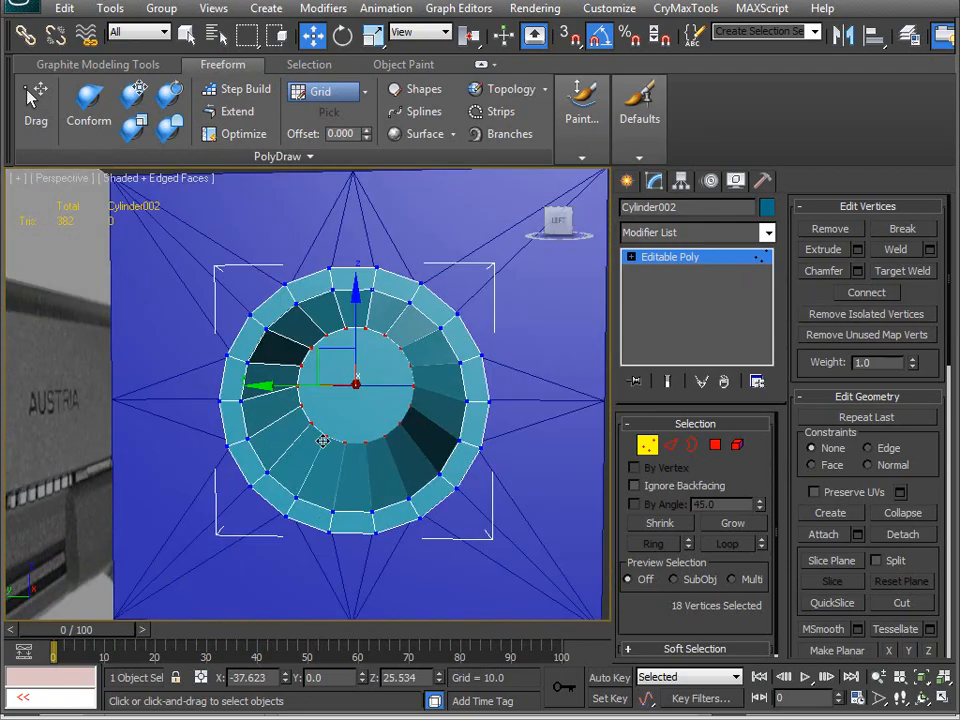
middle_drag(249, 435, 324, 385)
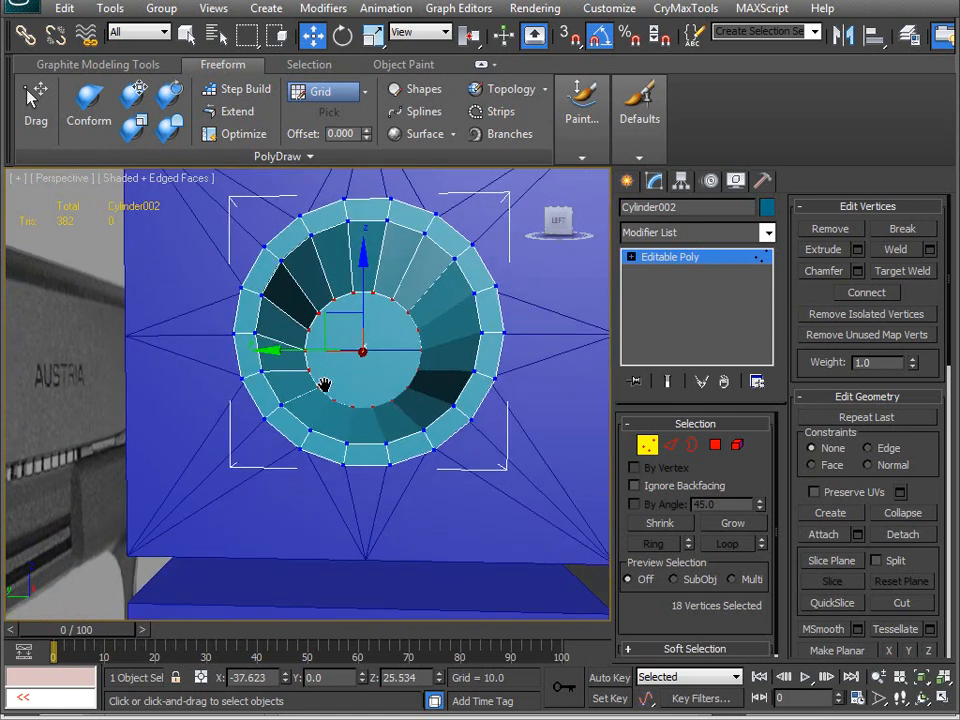
alt+middle_drag(360, 444, 347, 413)
alt+middle_drag(276, 365, 298, 351)
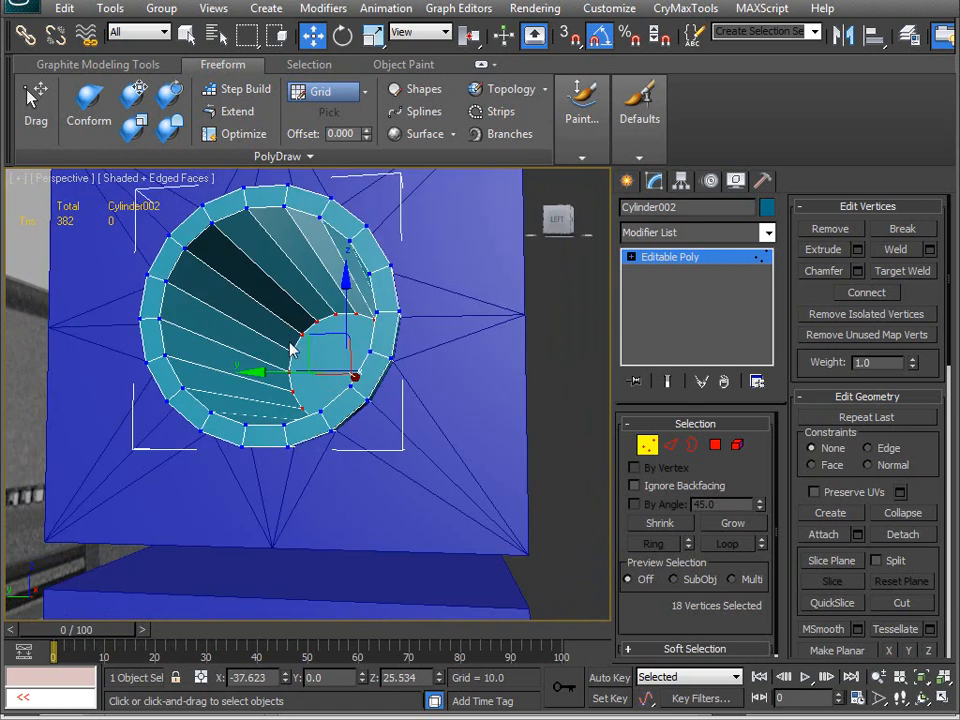
alt+middle_drag(368, 313, 425, 314)
alt+middle_drag(190, 402, 85, 415)
alt+middle_drag(138, 510, 313, 420)
scroll(244, 424, down, 3)
scroll(436, 468, up, 3)
alt+middle_drag(436, 468, 336, 497)
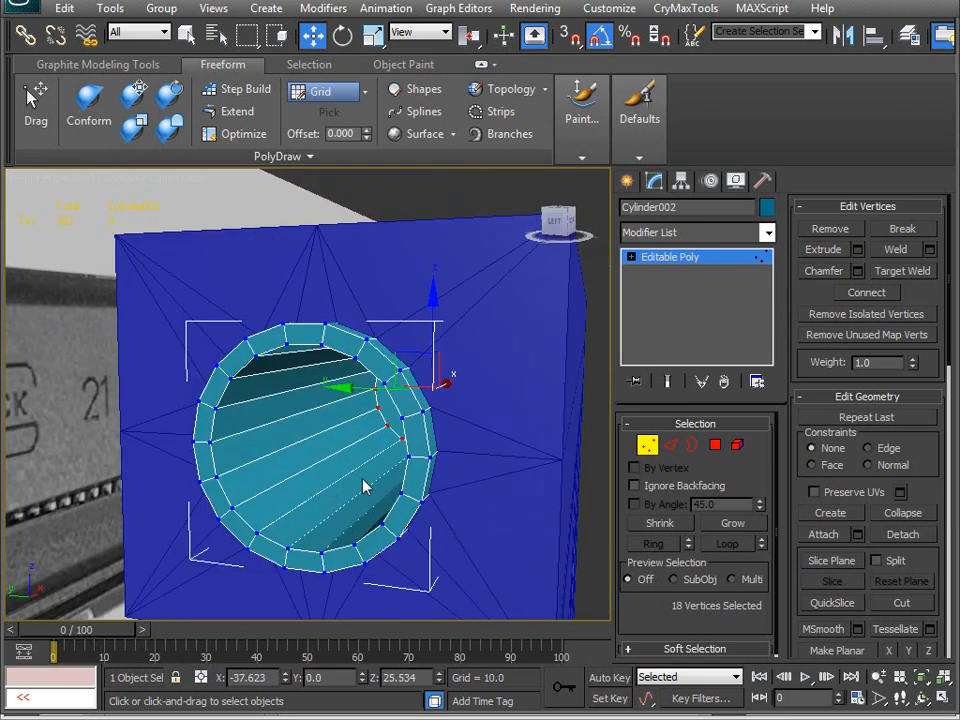
- Switch the barrel to edge level and compare its protruding end with the reference image in the front view
click(670, 445)
key(v)
click(392, 489)
scroll(230, 387, up, 5)
scroll(347, 384, up, 2)
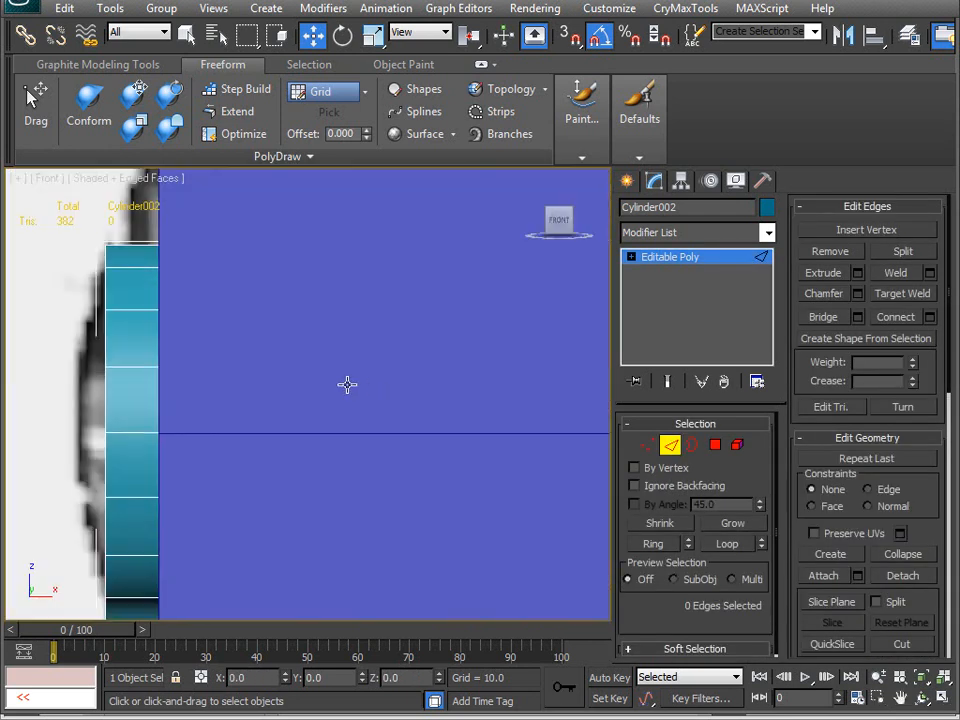
middle_drag(347, 384, 420, 343)
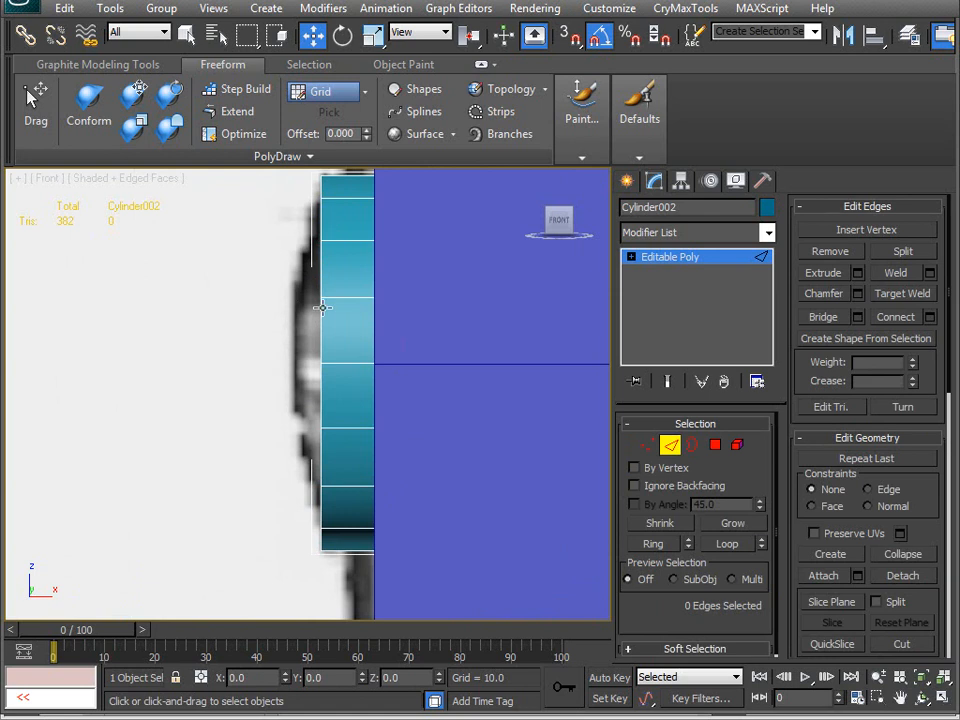
mouse_move(323, 308)
alt+middle_down()
mouse_move(336, 309)
mouse_move(332, 320)
alt+middle_up()
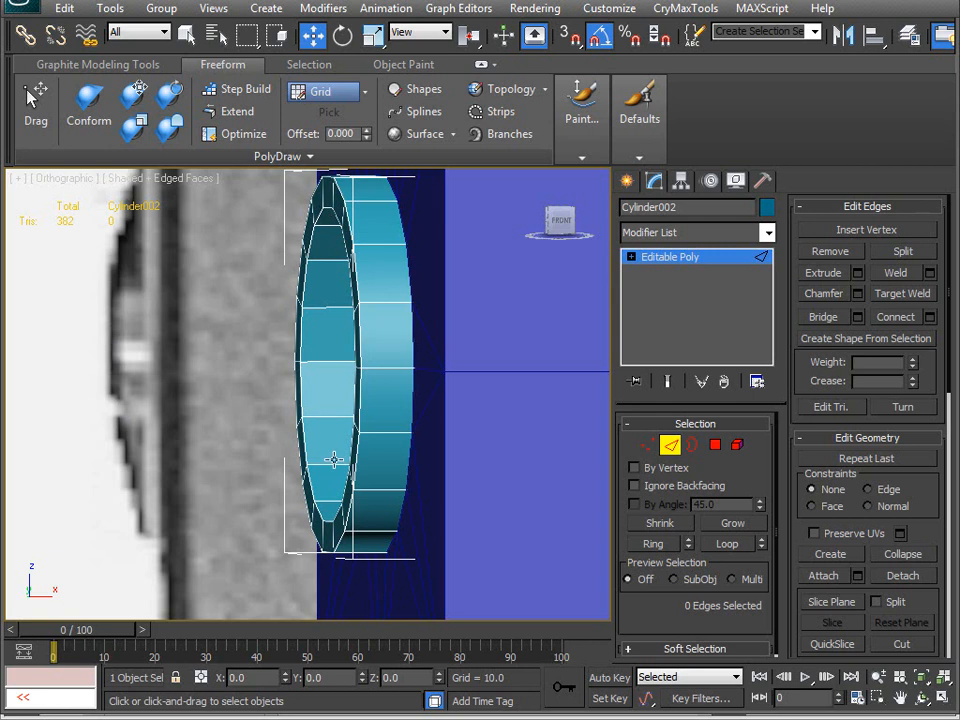
key(v)
key(p)
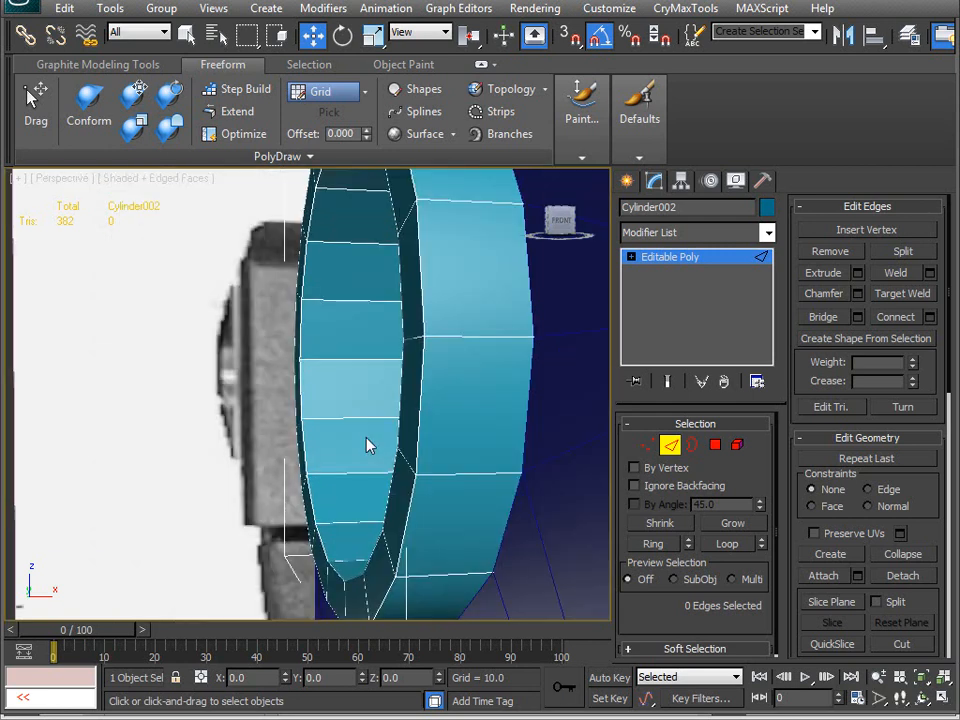
- Select the full ring of lengthwise edges along the inner wall of the bore
alt+middle_drag(383, 409, 328, 454)
scroll(386, 426, up, 5)
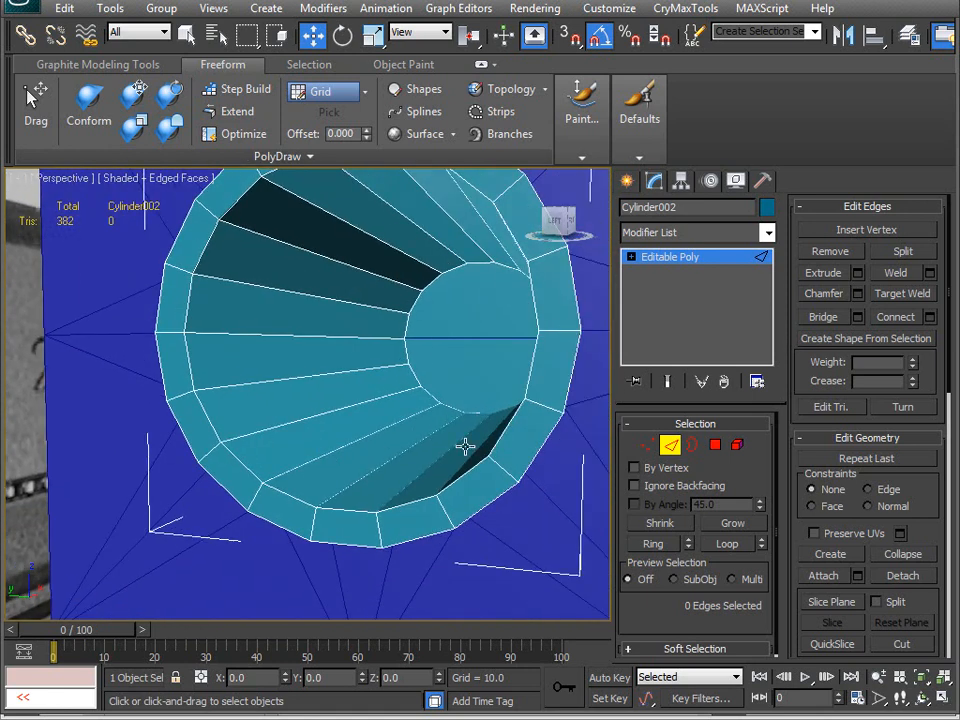
click(302, 336)
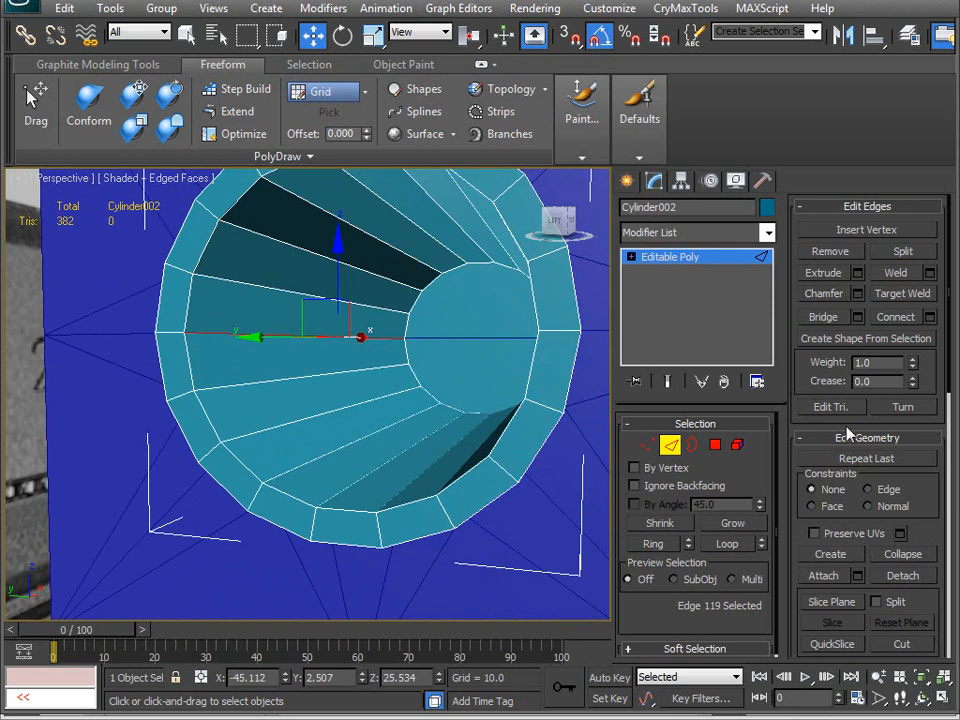
click(670, 545)
alt+middle_drag(340, 420, 261, 428)
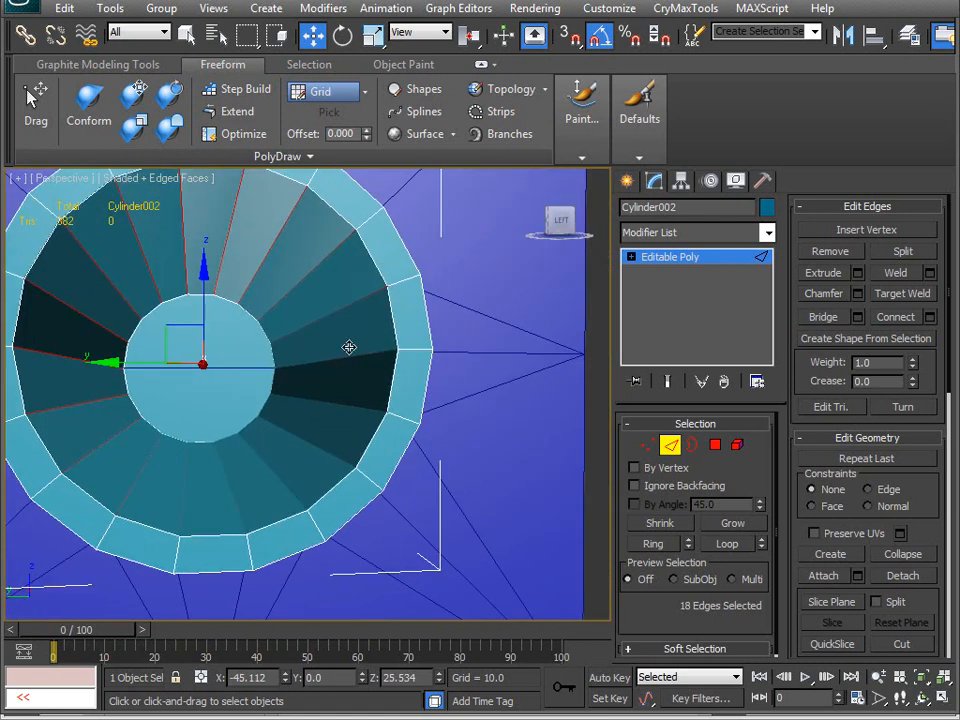
- Scale the ring of lengthwise inner bore edges down uniformly about the selection center to narrow the barrel's bore
alt+middle_drag(218, 222, 367, 330)
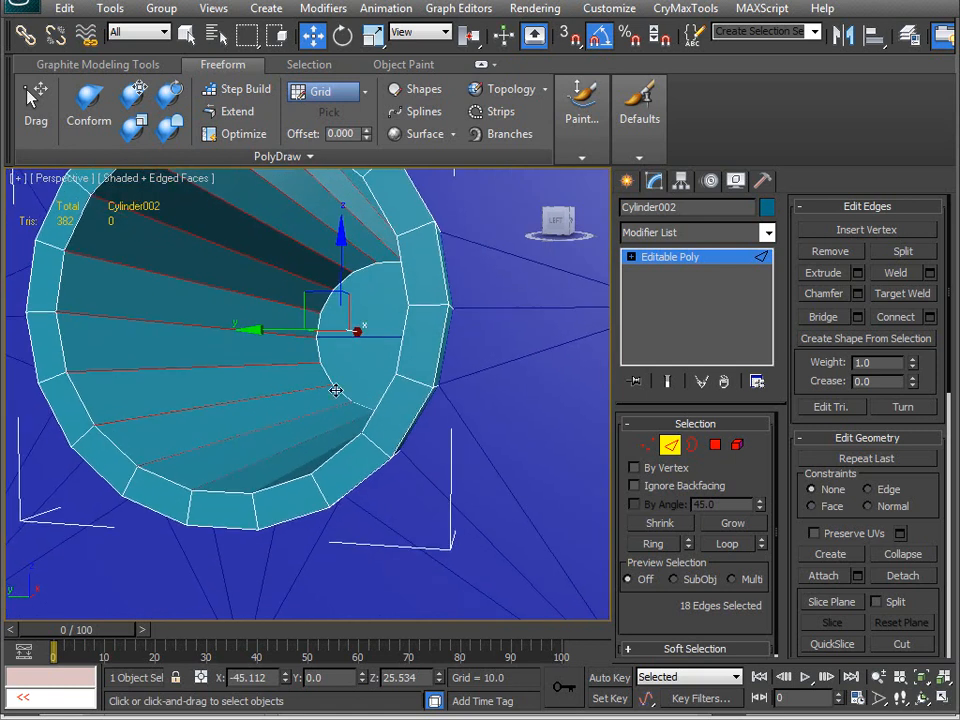
alt+middle_drag(371, 404, 298, 398)
alt+middle_drag(361, 333, 159, 376)
alt+middle_drag(254, 427, 322, 415)
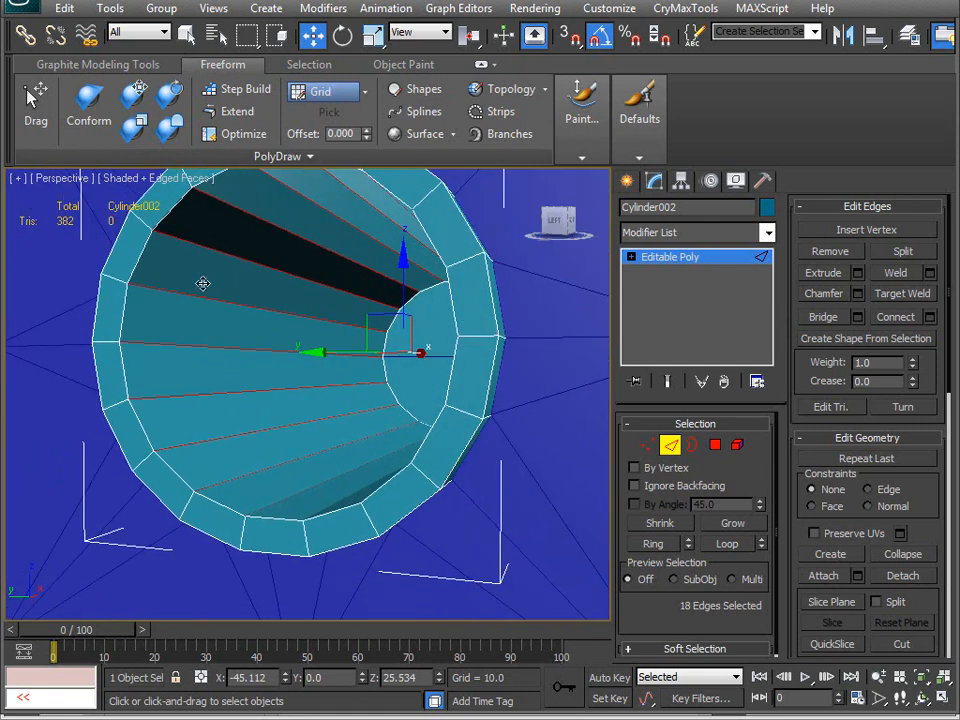
key(r)
alt+middle_drag(334, 390, 372, 310)
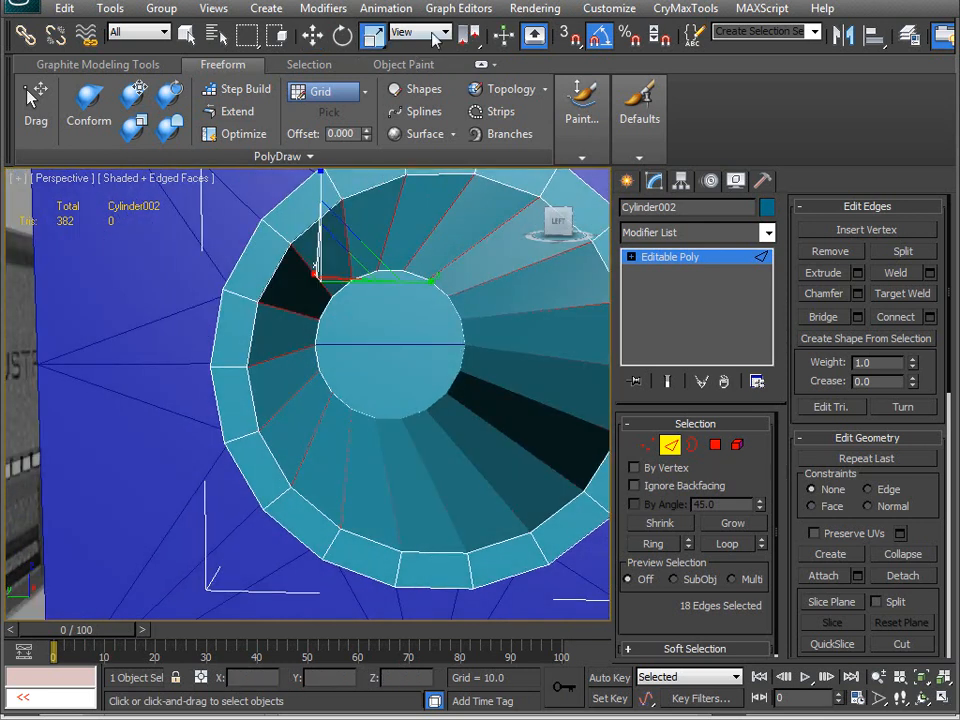
drag(470, 33, 468, 97)
alt+middle_drag(340, 330, 394, 308)
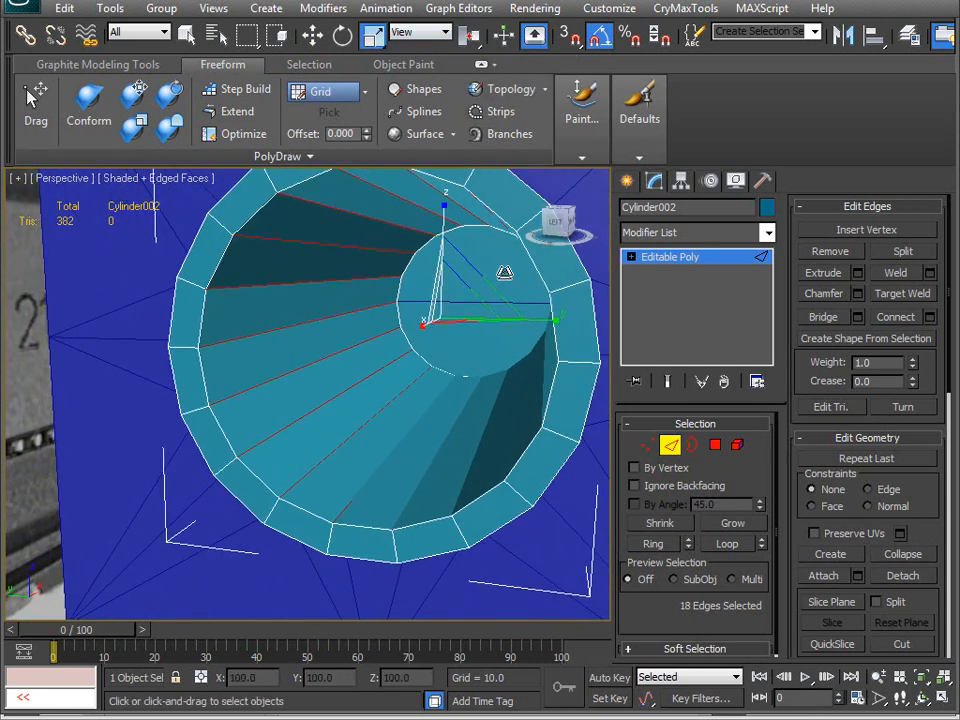
drag(484, 276, 451, 350)
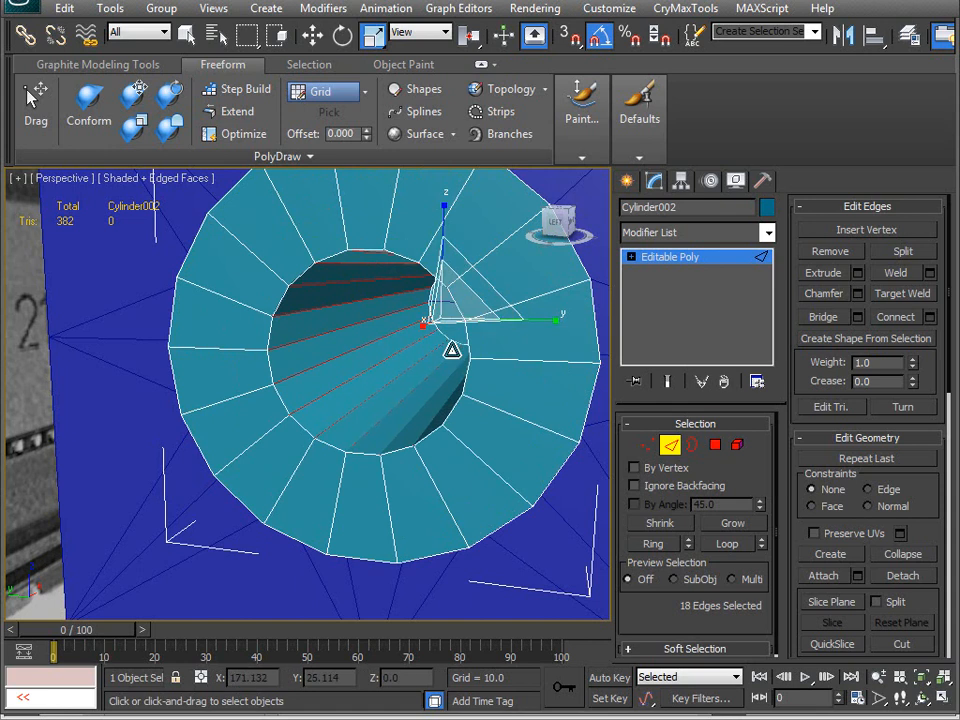
- Try to scale the bore's inner edges vertically in the wireframe front view
scroll(369, 401, down, 5)
scroll(337, 412, up, 2)
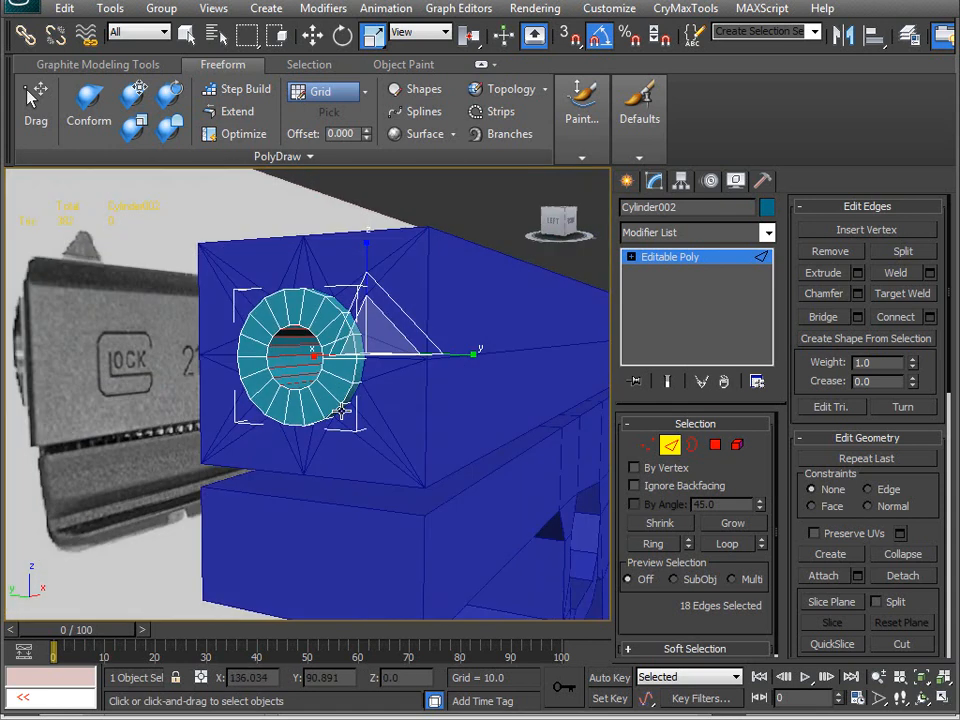
key(v)
key(f)
scroll(388, 416, up, 5)
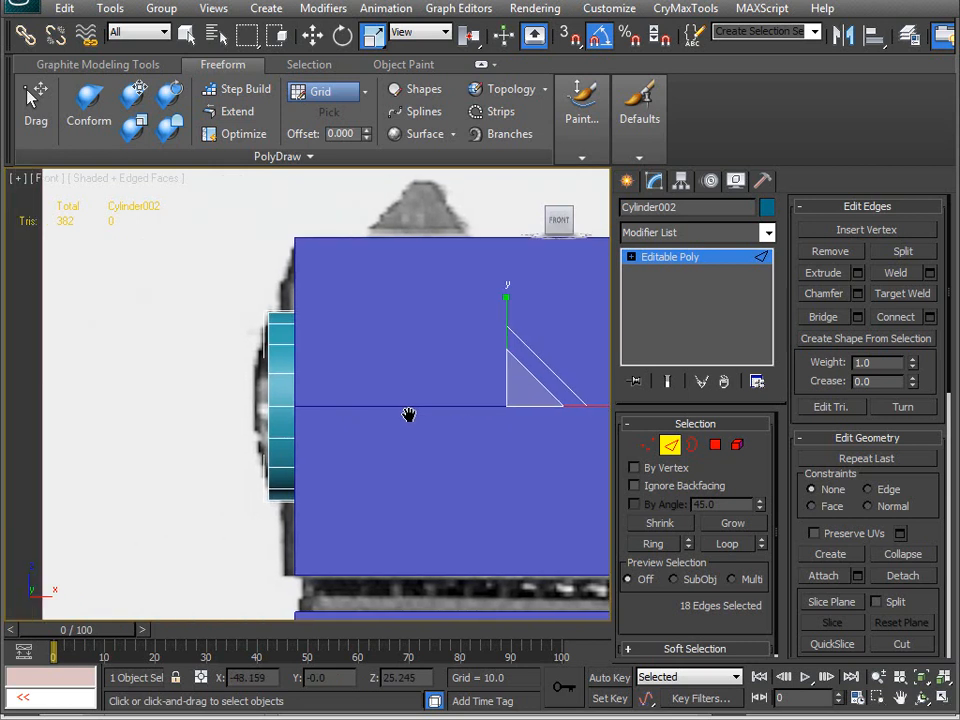
scroll(287, 405, down, 4)
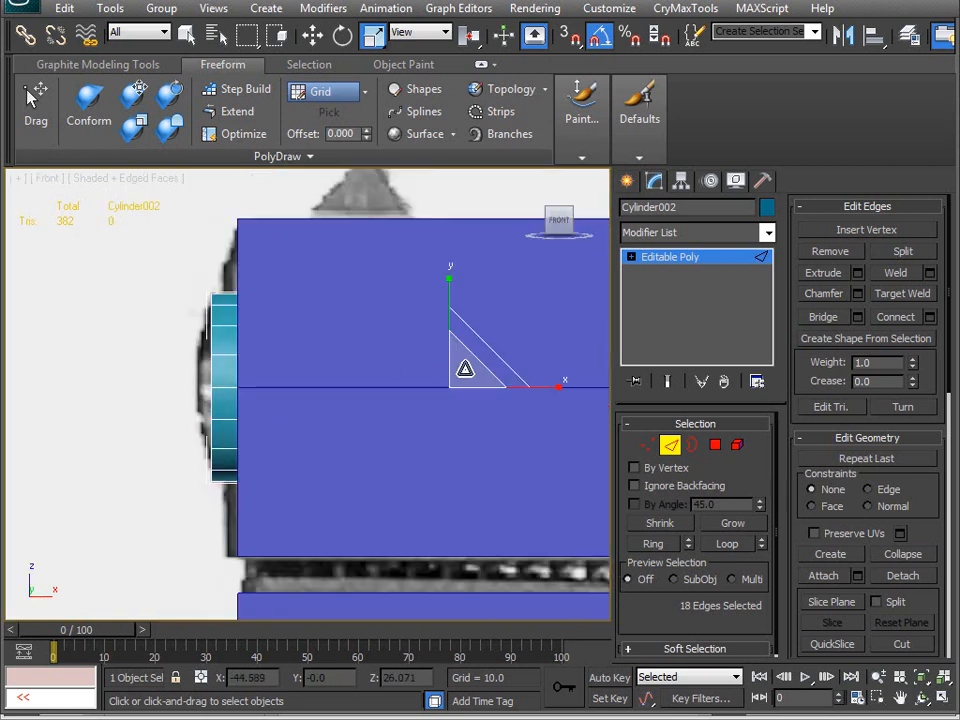
key(F3)
scroll(330, 465, down, 3)
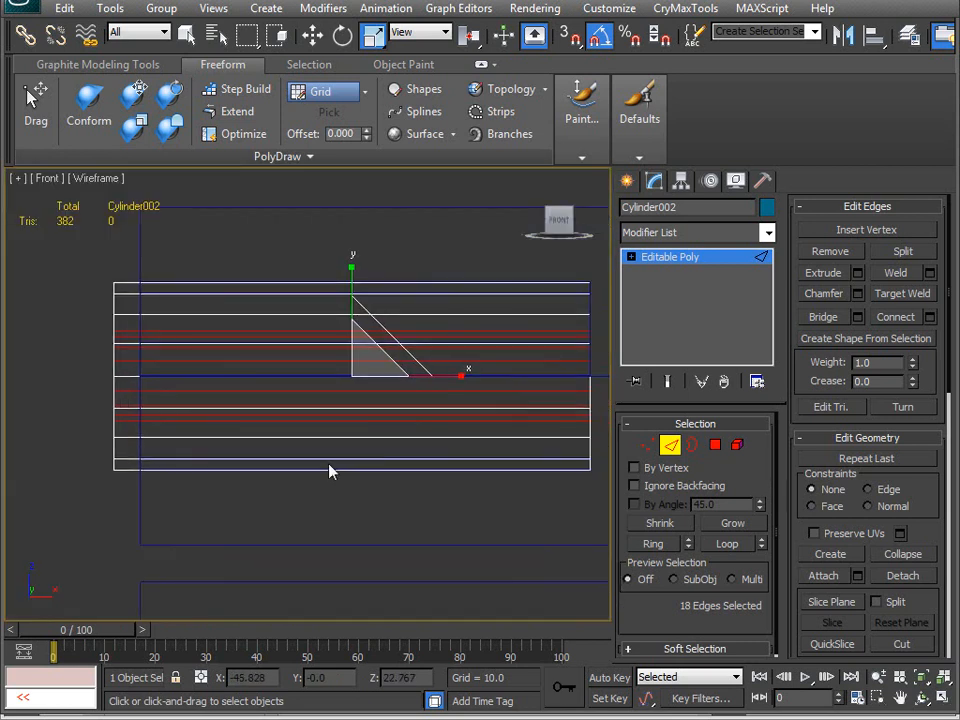
mouse_move(346, 368)
mouse_down()
mouse_move(332, 424)
mouse_move(362, 343)
mouse_move(343, 388)
mouse_up()
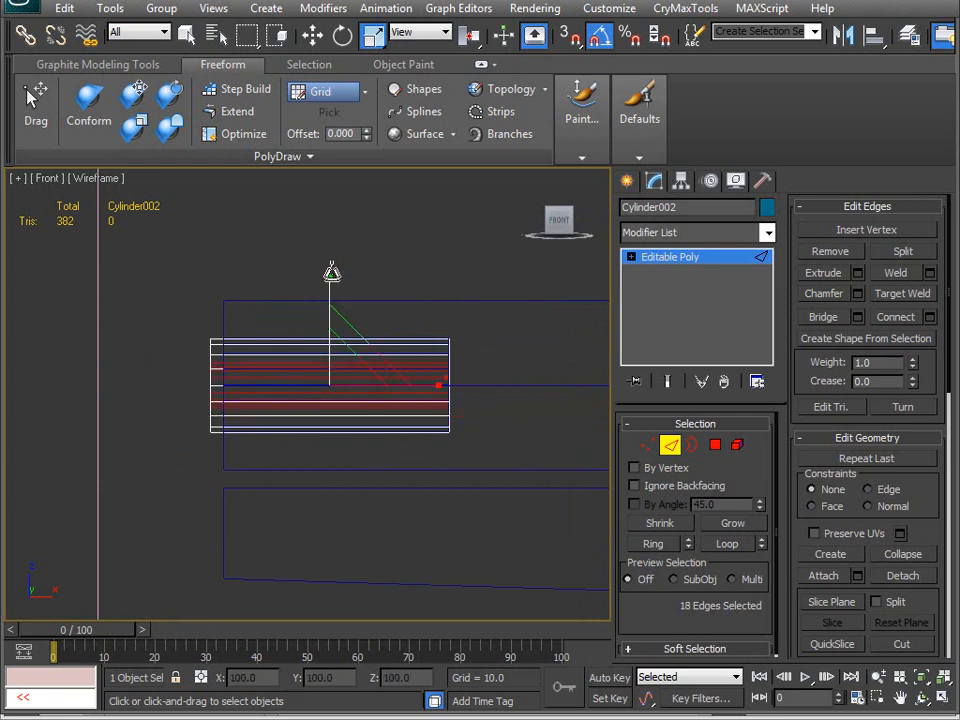
drag(325, 322, 328, 284)
key(ctrl+z)
- Examine the barrel's protruding end against the side reference image from the front view and from an angle
alt+middle_drag(326, 330, 331, 413)
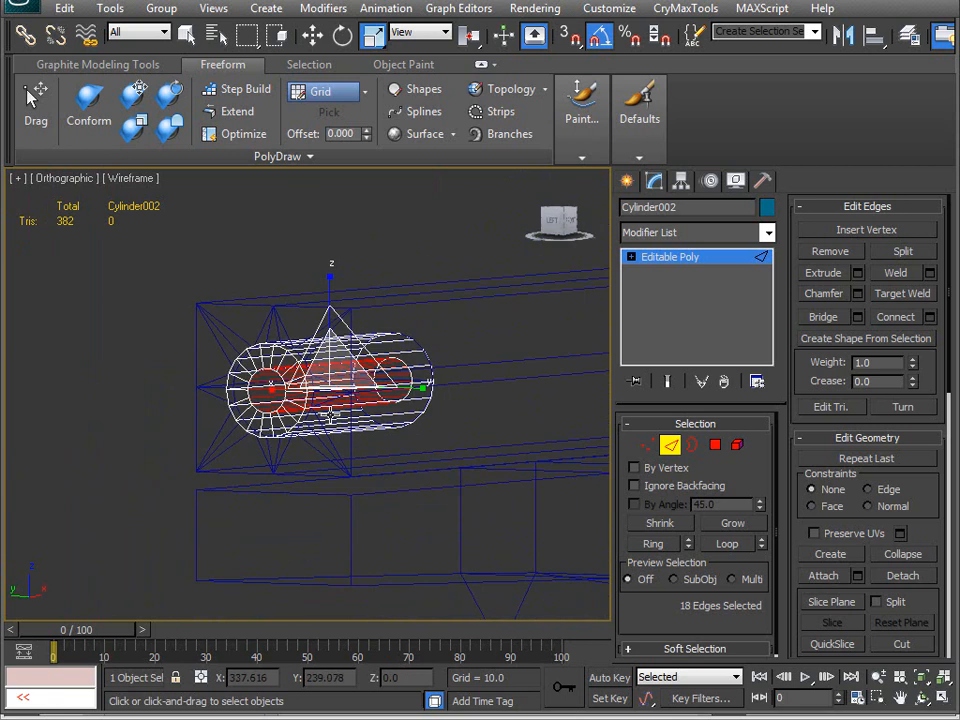
key(f)
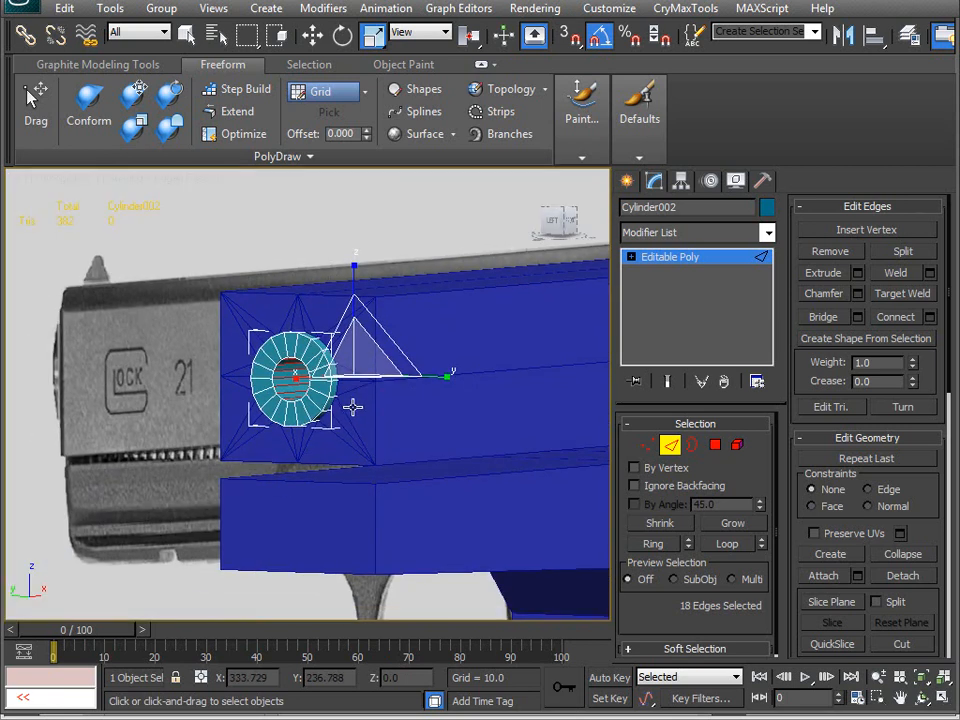
scroll(352, 400, down, 5)
scroll(300, 430, up, 10)
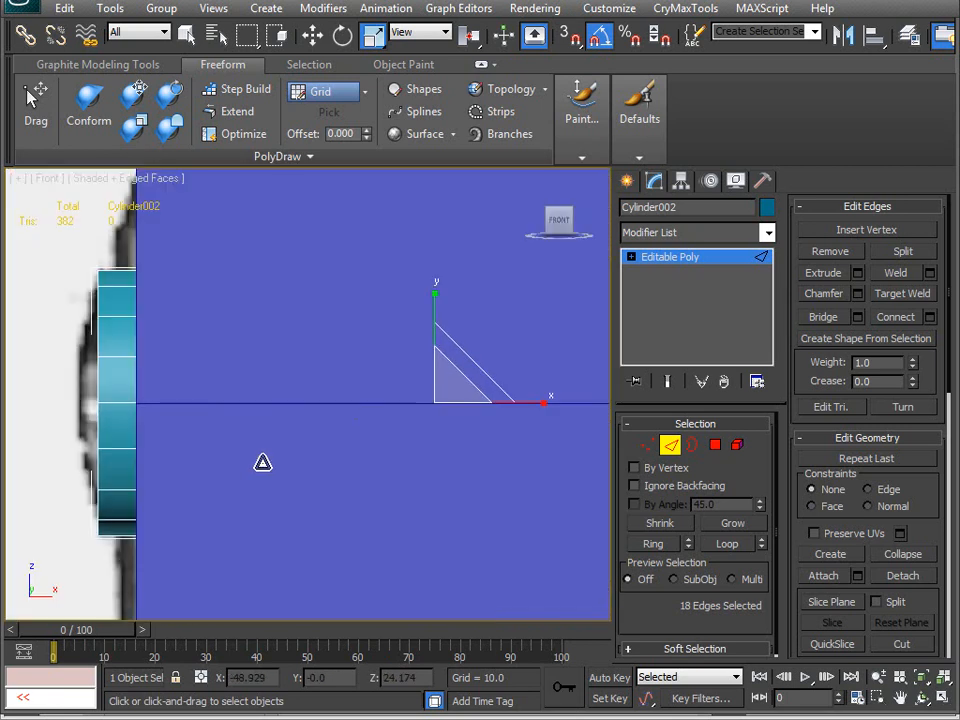
middle_drag(262, 462, 285, 439)
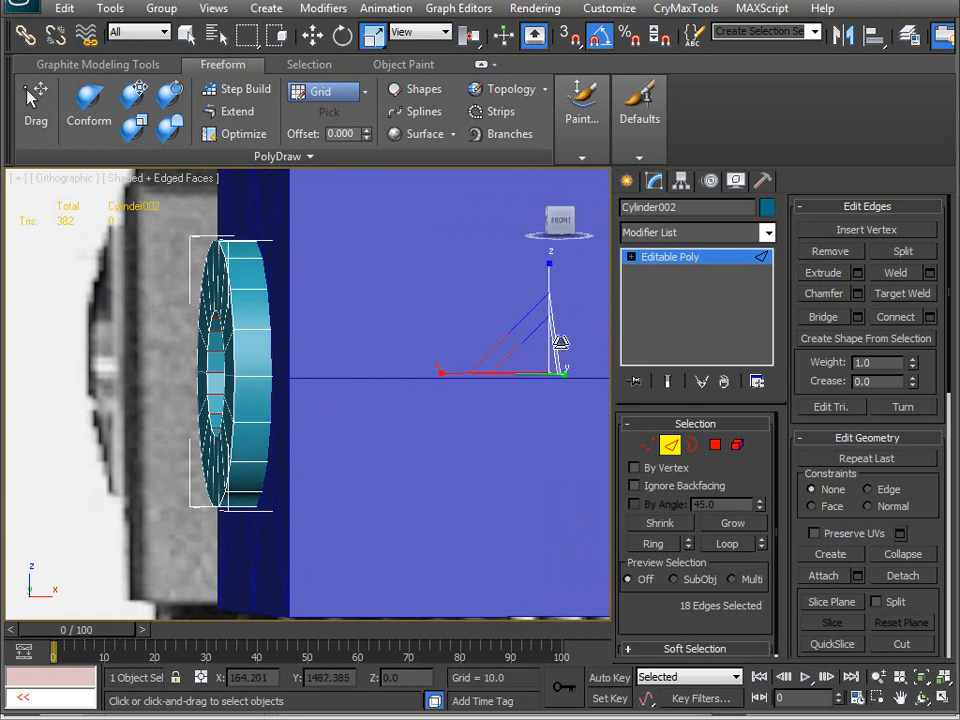
drag(558, 342, 292, 425)
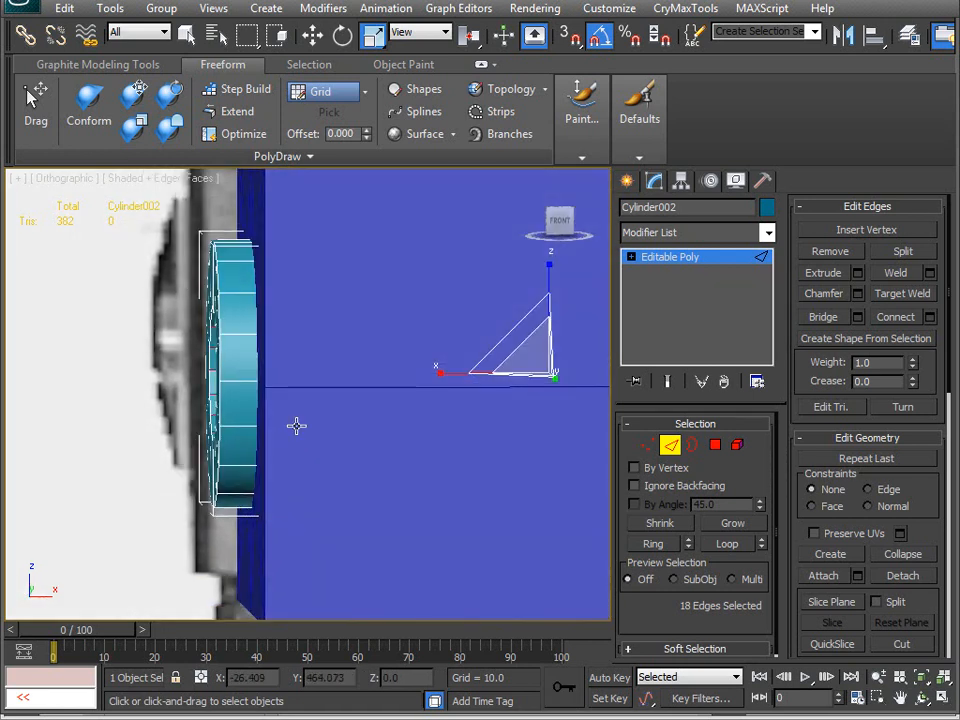
key(v)
key(p)
scroll(330, 430, down, 5)
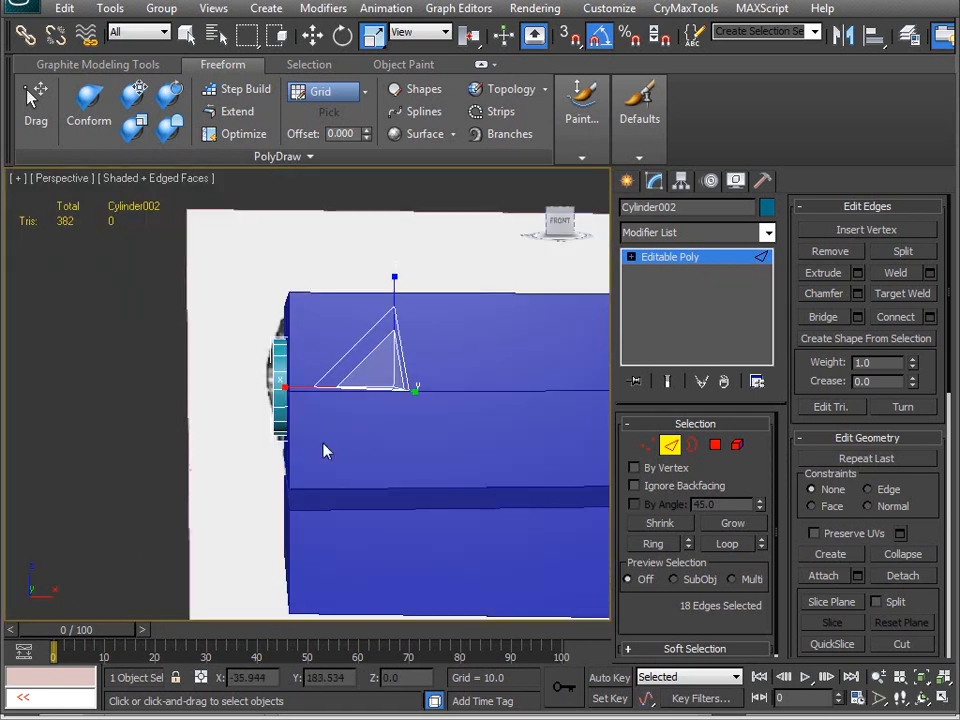
- Select the edge loop around the bore's front rim and move it slightly forward along X in the front view
alt+middle_drag(326, 450, 378, 440)
scroll(378, 469, up, 5)
scroll(378, 440, up, 4)
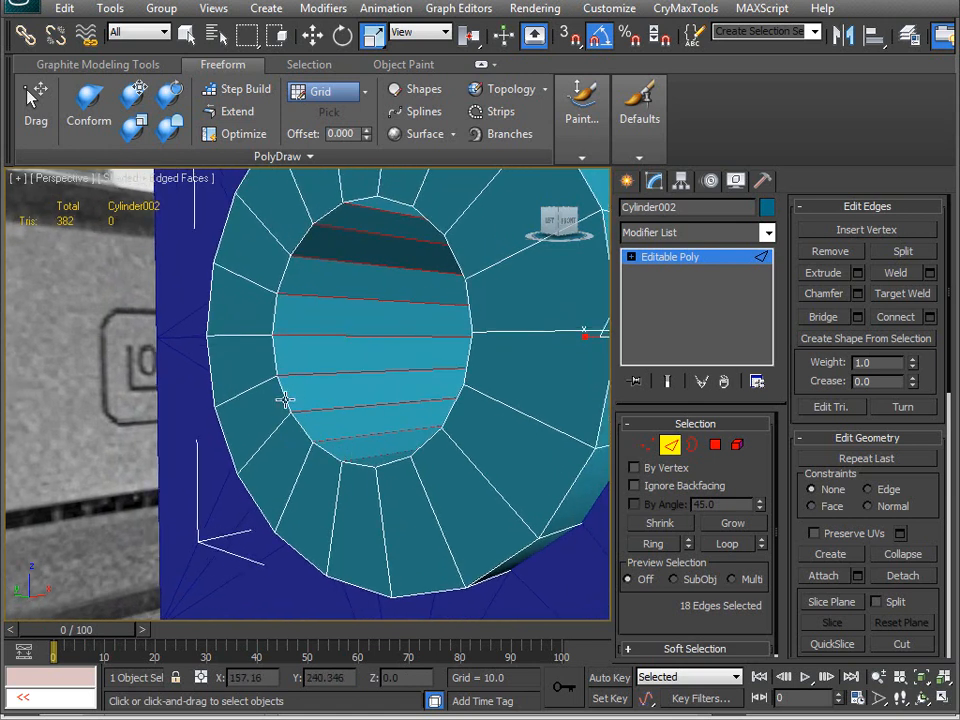
click(285, 400)
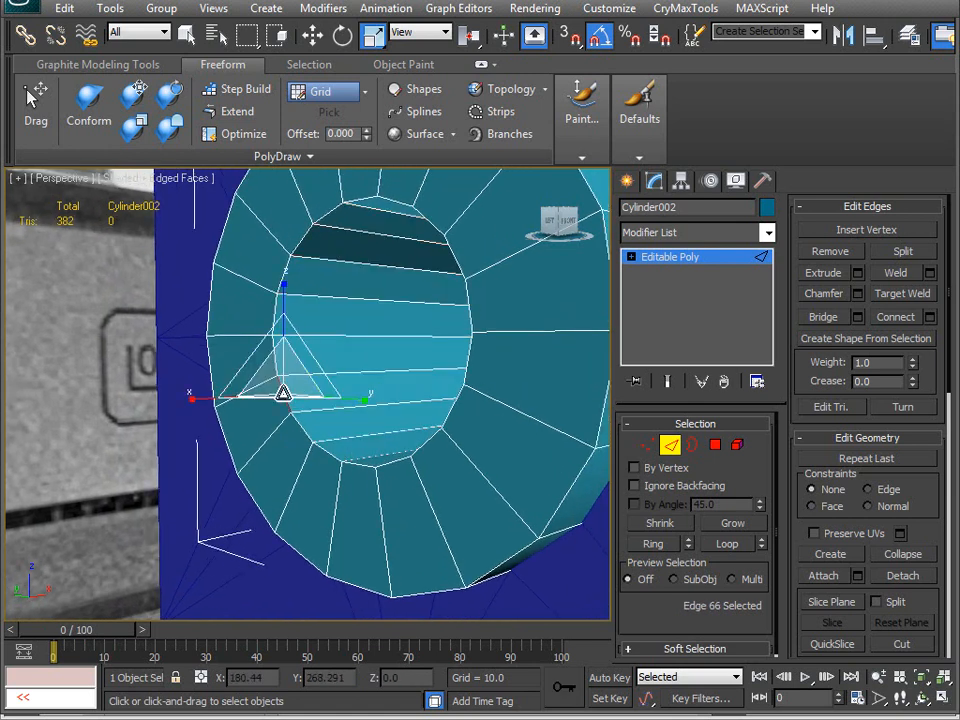
click(727, 545)
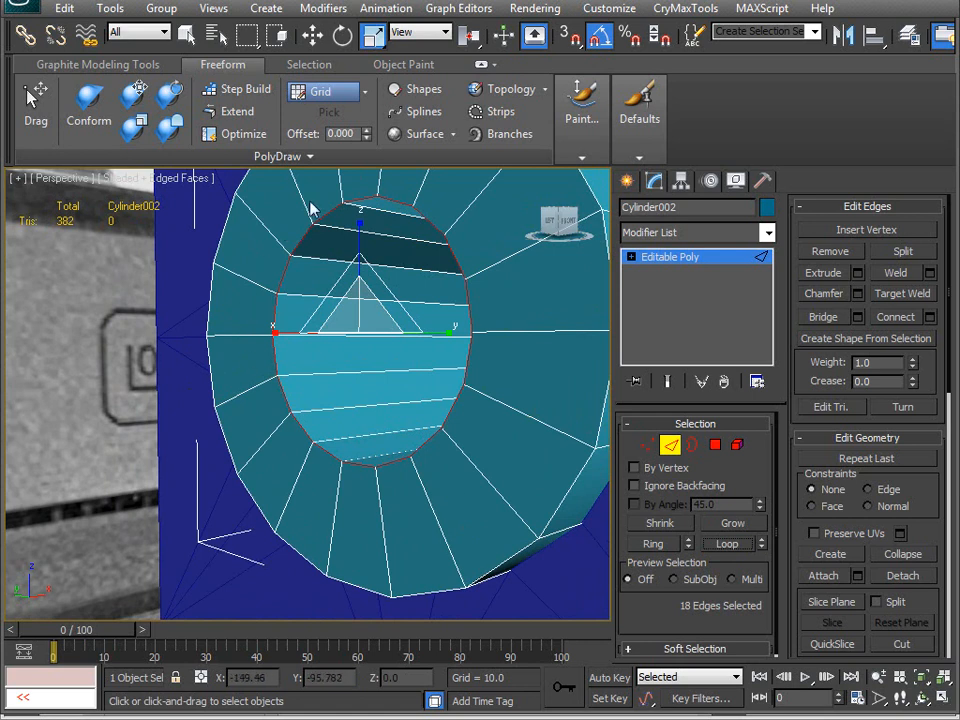
alt+middle_drag(318, 441, 302, 414)
key(v)
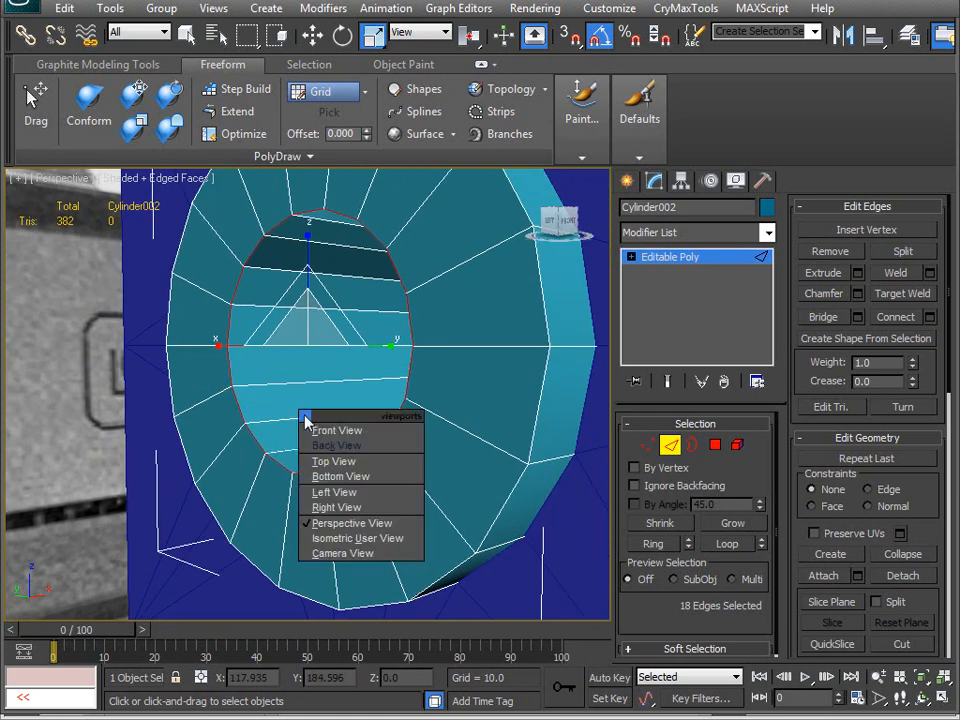
key(f)
scroll(311, 409, up, 4)
scroll(303, 335, down, 6)
key(w)
drag(410, 399, 375, 392)
- Select the ring of lengthwise edges inside the bore and scale it to 83% in Y and Z
key(v)
key(p)
alt+middle_drag(375, 392, 242, 399)
click(251, 392)
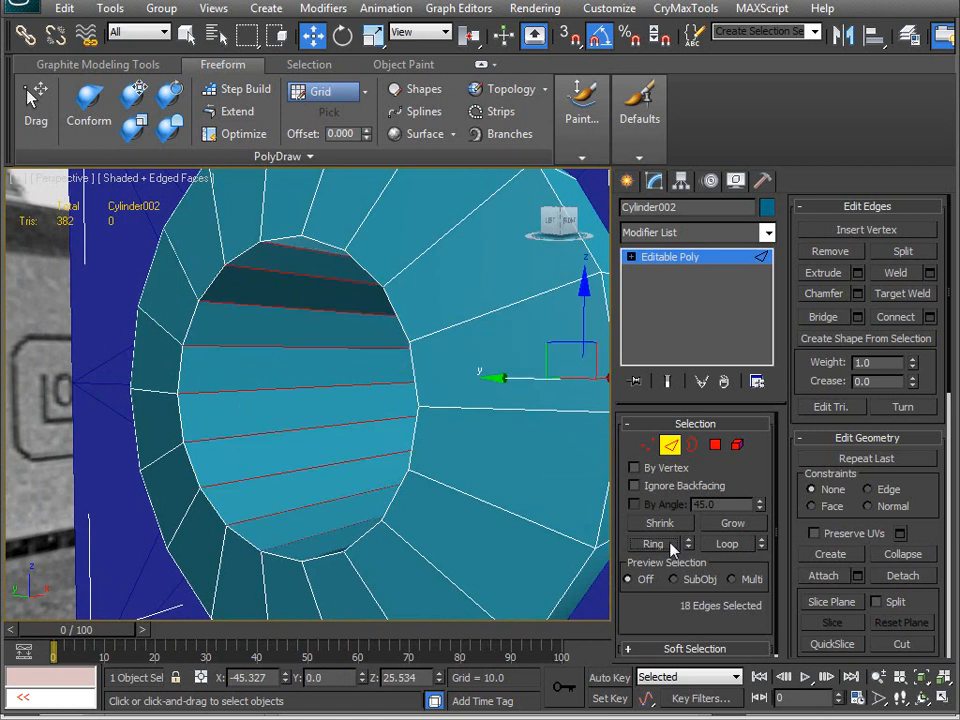
click(672, 545)
key(r)
alt+middle_drag(272, 463, 355, 438)
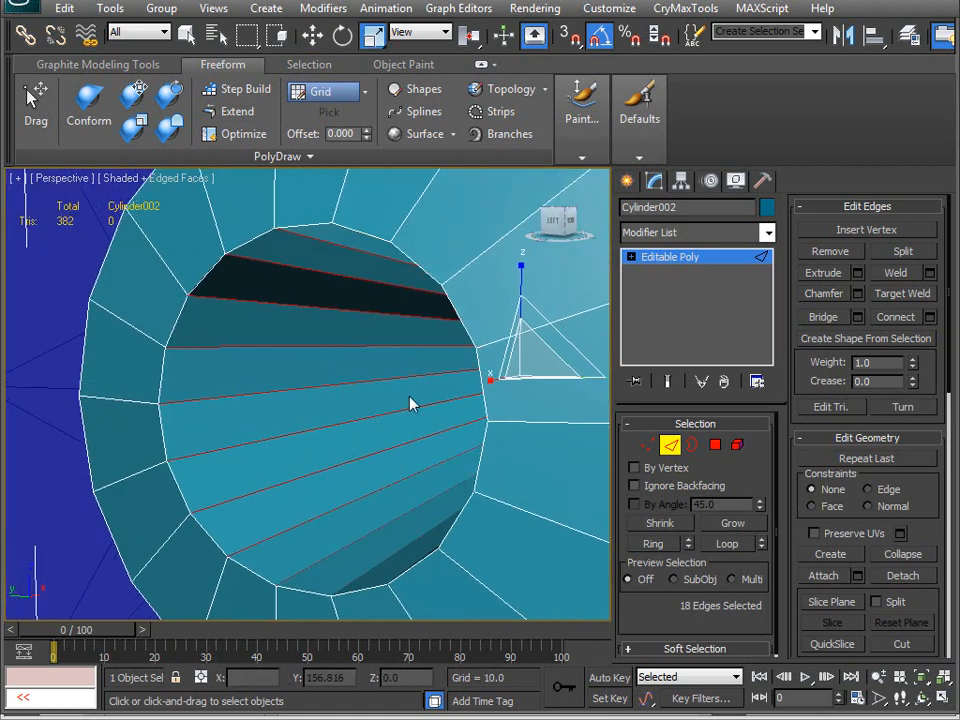
drag(572, 336, 563, 357)
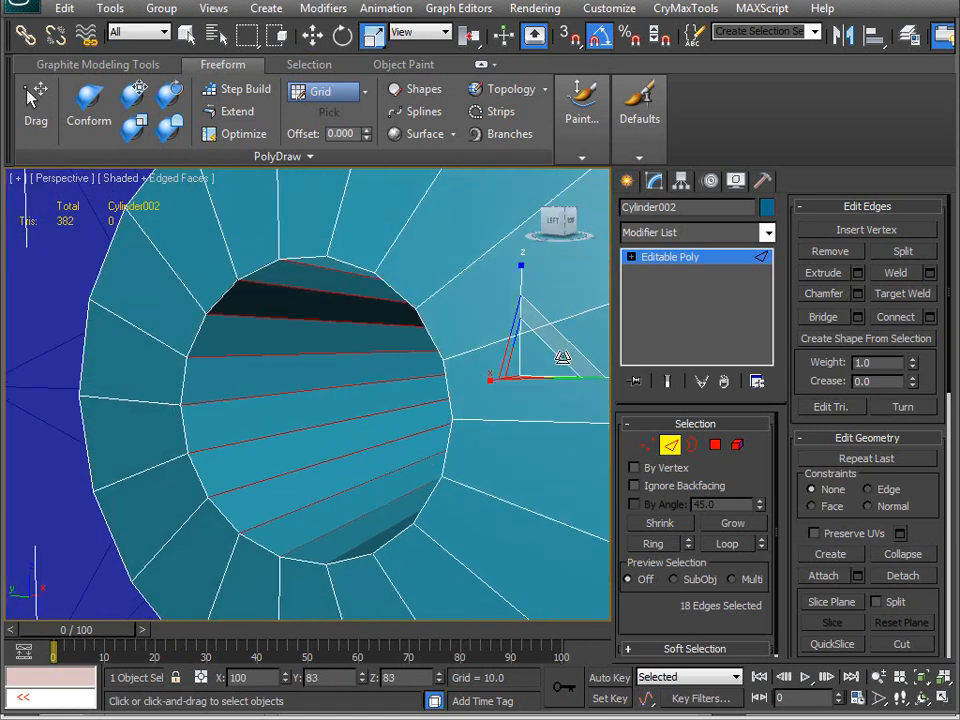
alt+middle_drag(388, 422, 369, 380)
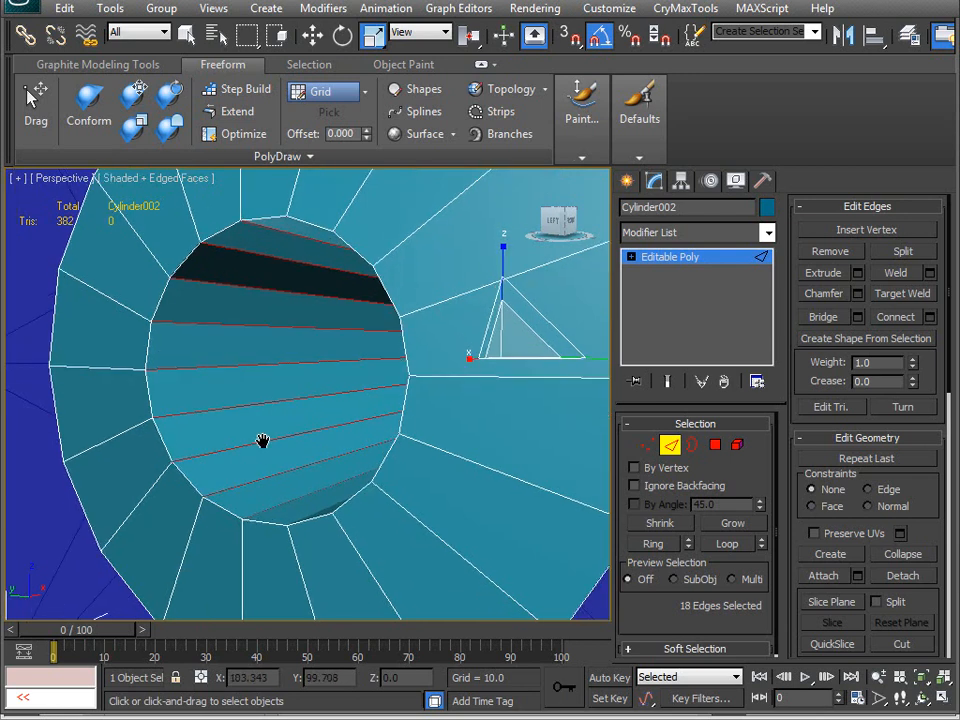
scroll(266, 444, down, 6)
alt+middle_drag(264, 497, 237, 680)
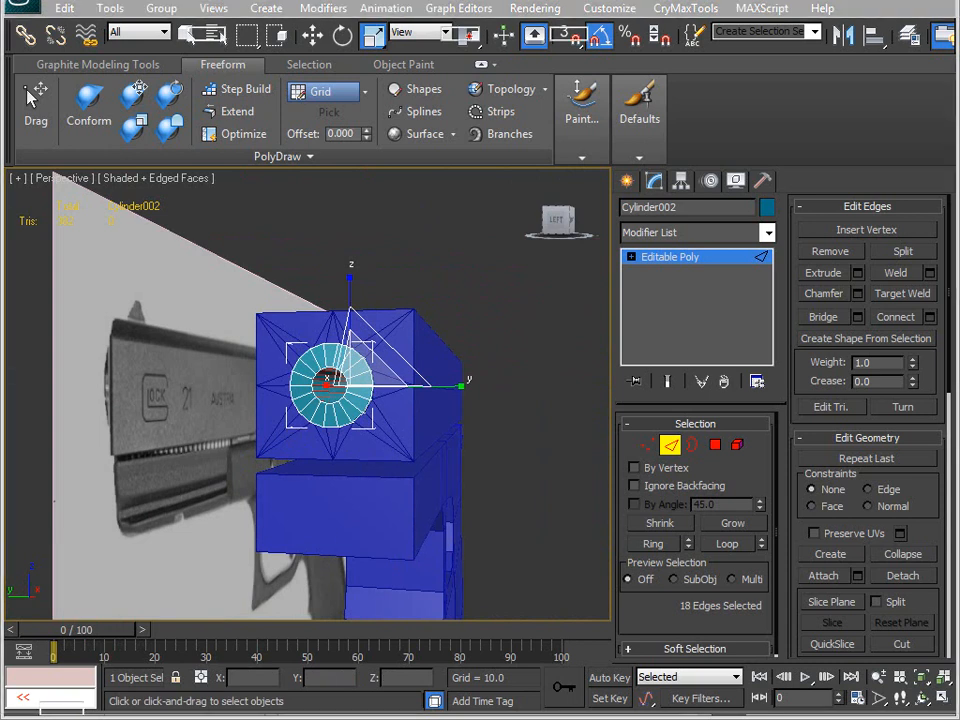
- Switch to Photoshop, look through the Glock reference photos for the muzzle shape, and return to 3ds Max
key(alt+Tab)
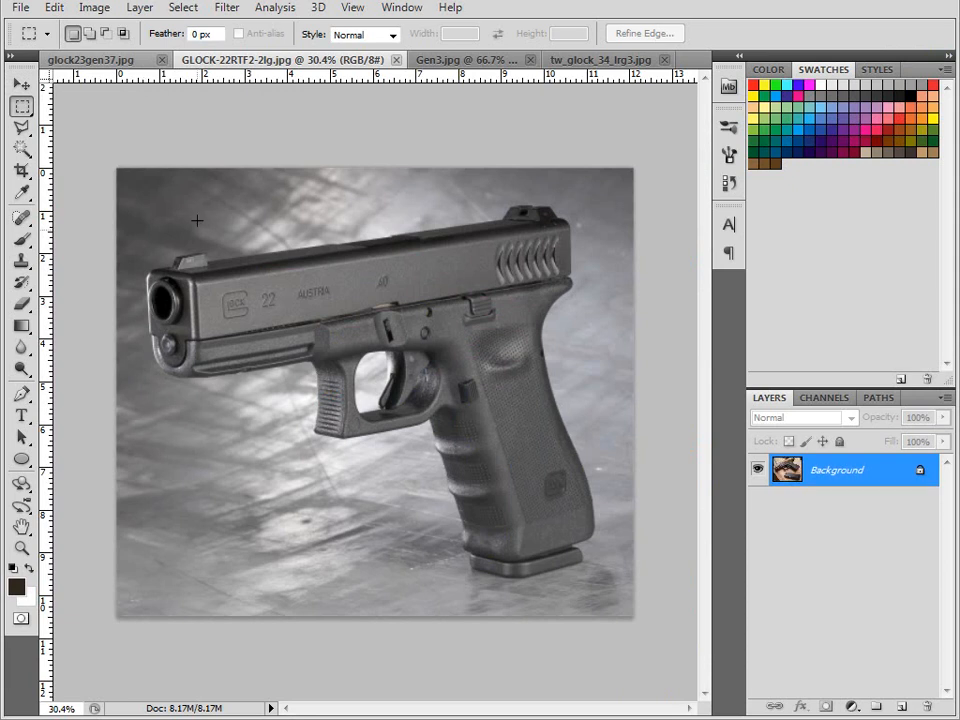
key(ctrl+shift+Tab)
key(ctrl+Tab)
key(ctrl+Tab)
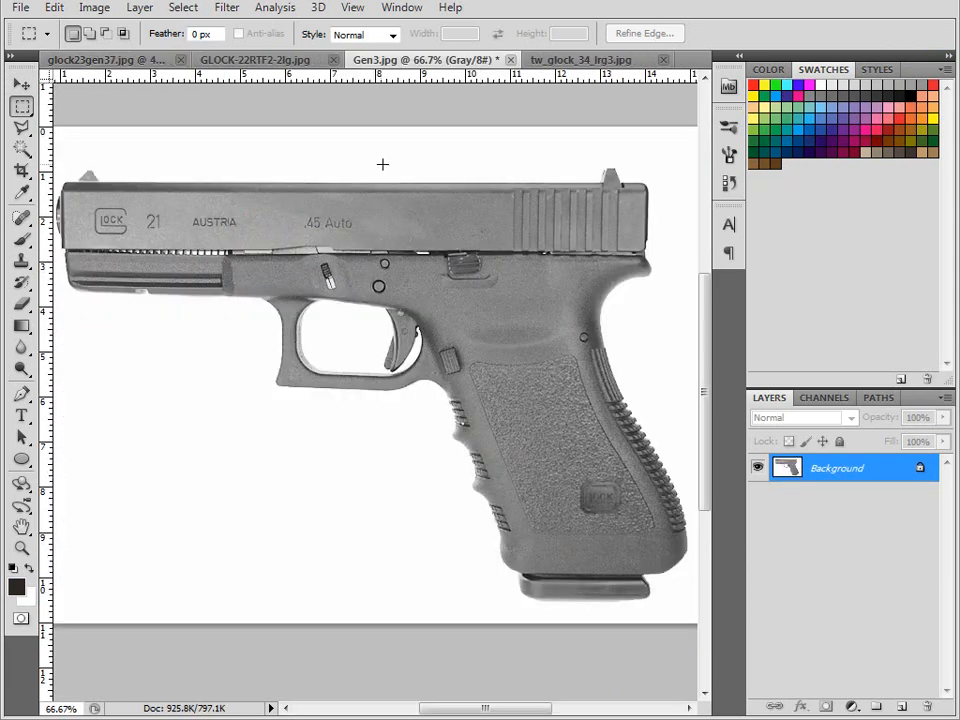
click(577, 61)
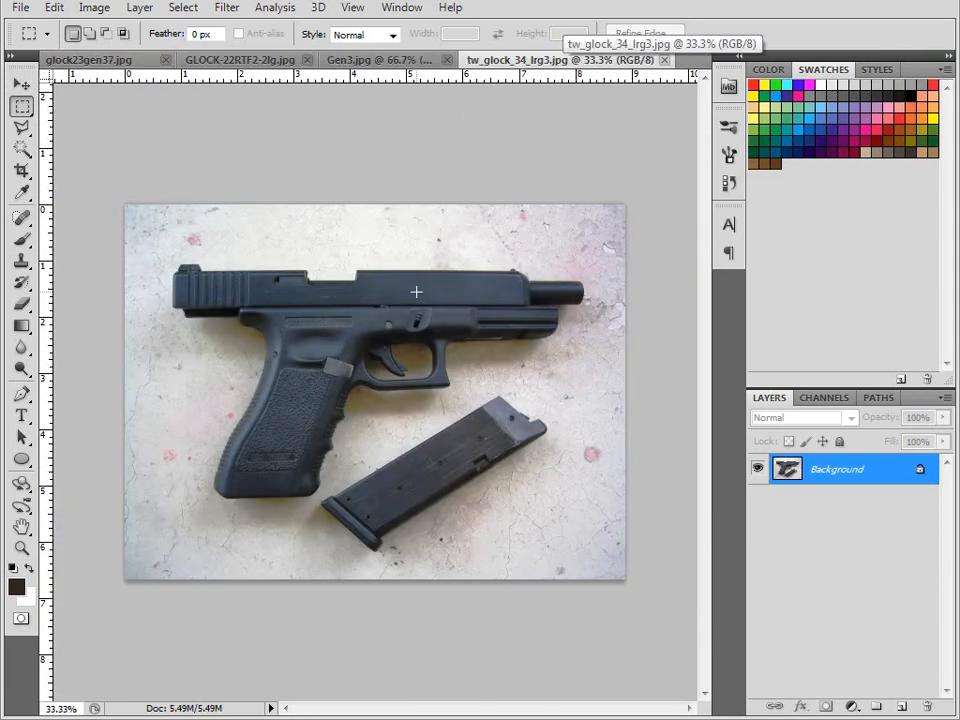
click(90, 62)
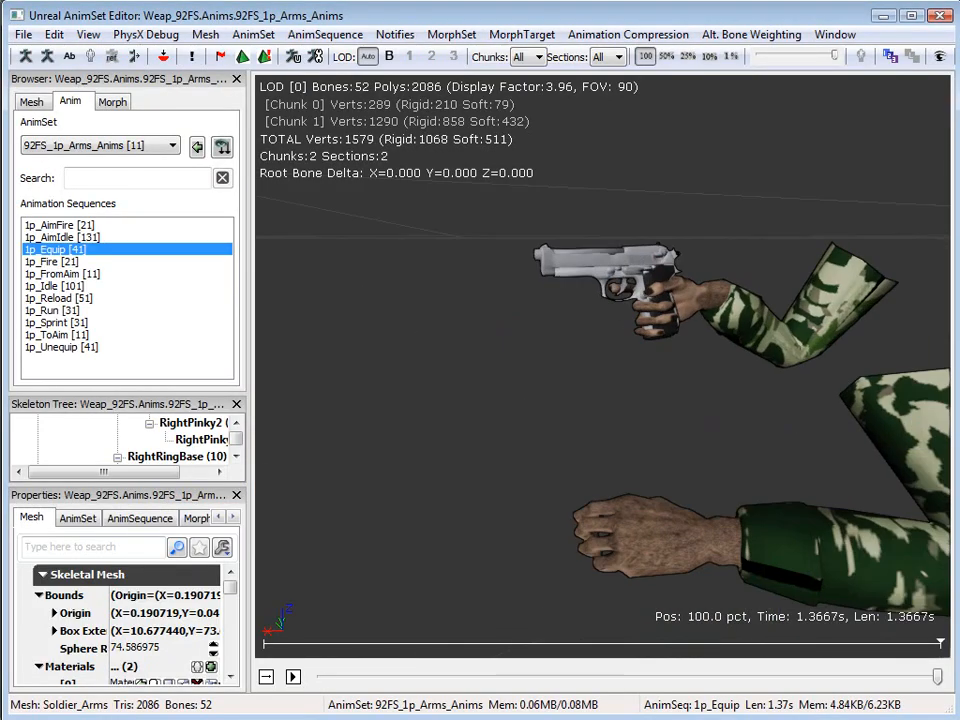
drag(520, 512, 438, 512)
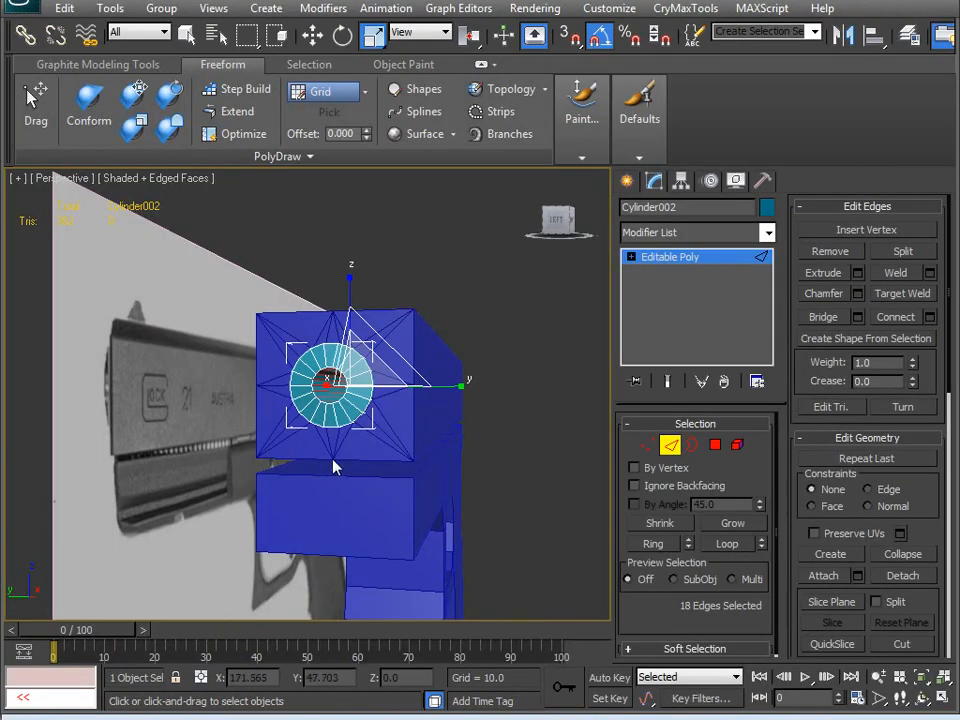
- Scale the bore's inner edge ring up in Y and Z to widen the bore and thin the barrel wall
alt+middle_drag(334, 466, 400, 330)
drag(437, 333, 457, 294)
alt+middle_drag(390, 418, 443, 403)
- Connect the ring of radial edges on the barrel's front face with a new edge loop and move it -0.128 along X
key(w)
click(398, 372)
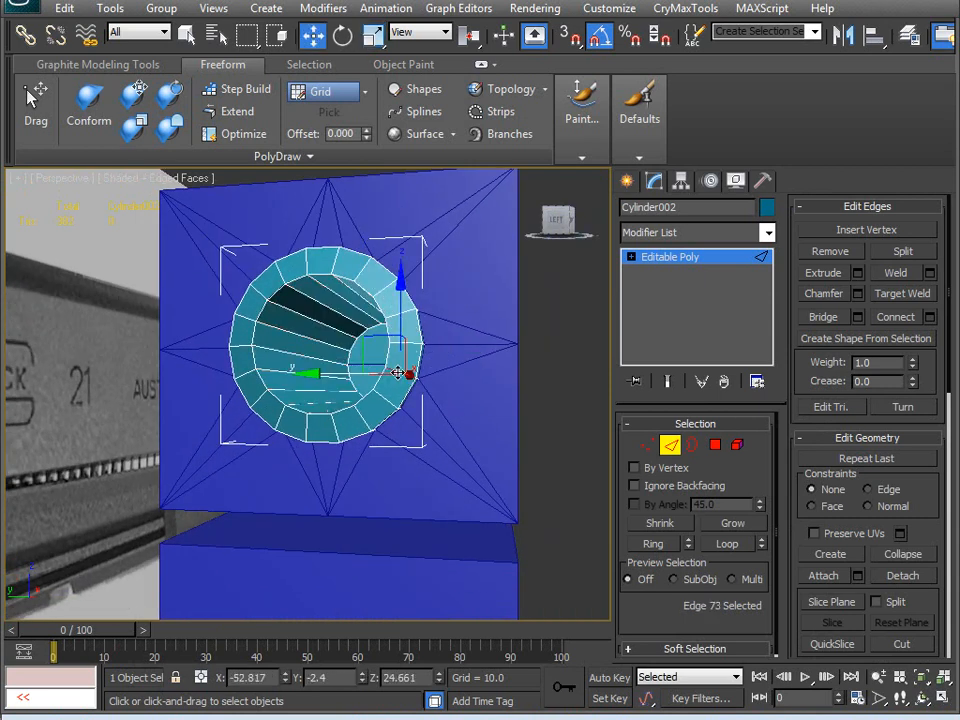
click(673, 545)
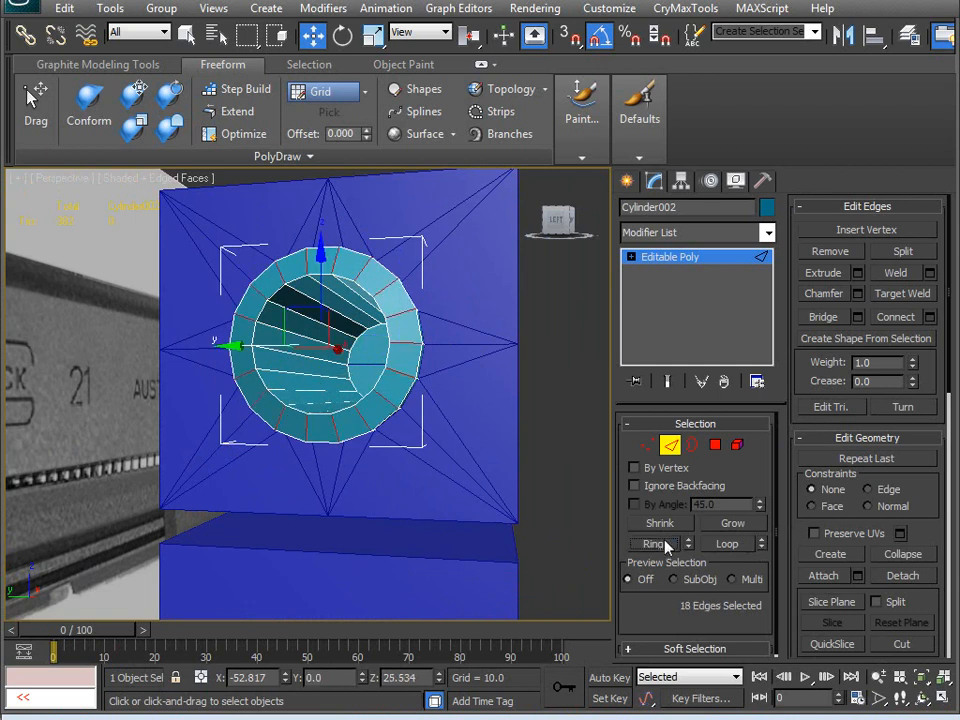
alt+middle_drag(534, 366, 362, 327)
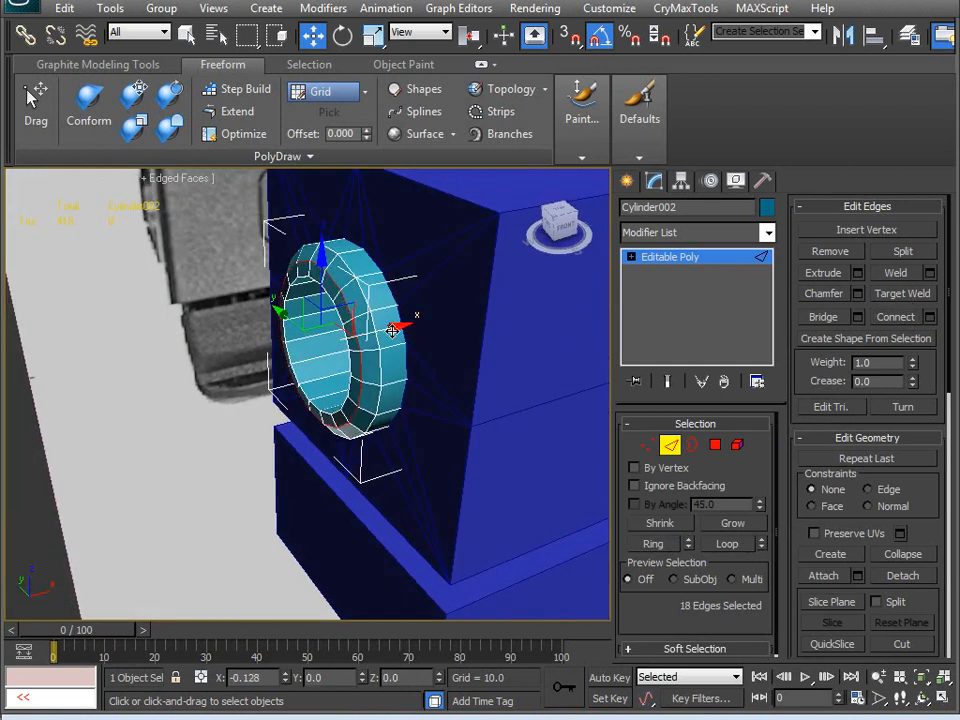
- Examine the barrel's front rim and its fit in the slide from close up, from a distance and from the side
scroll(396, 335, up, 4)
alt+middle_drag(396, 397, 208, 408)
scroll(258, 462, down, 9)
scroll(330, 430, down, 4)
middle_drag(336, 432, 253, 420)
scroll(316, 418, up, 3)
alt+middle_drag(316, 418, 168, 418)
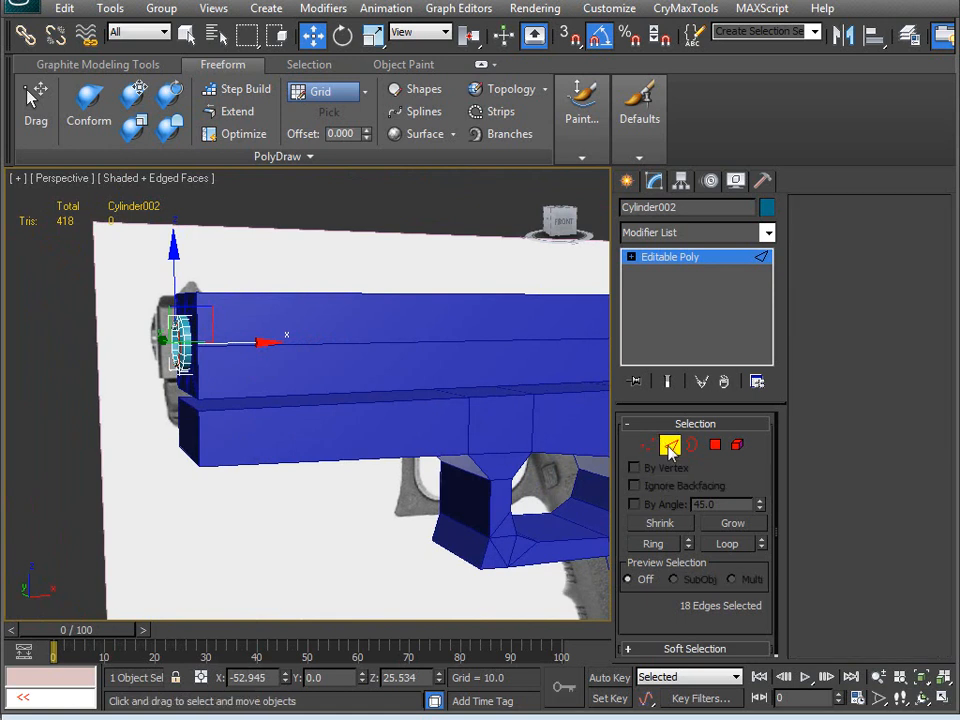
- Leave edge editing on the barrel and select the slide object in the front view
scroll(240, 418, down, 6)
key(ctrl+b)
click(116, 422)
alt+middle_drag(285, 432, 210, 418)
click(253, 384)
key(f)
scroll(266, 400, up, 5)
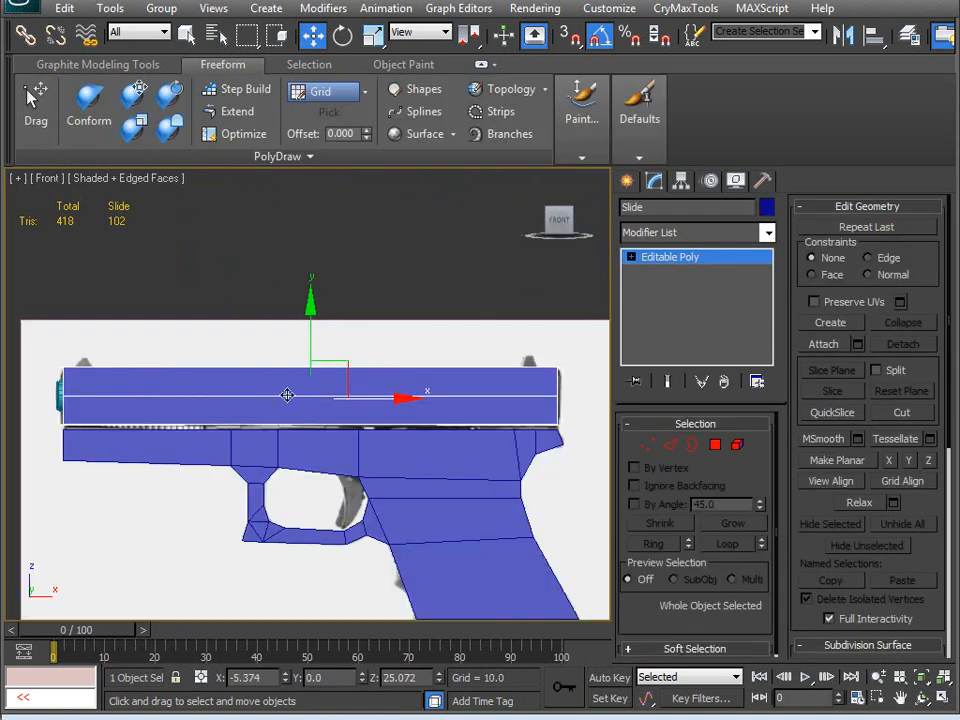
- Bring the rear sight into close view and set the geometry creation category to Standard Primitives
scroll(266, 400, up, 6)
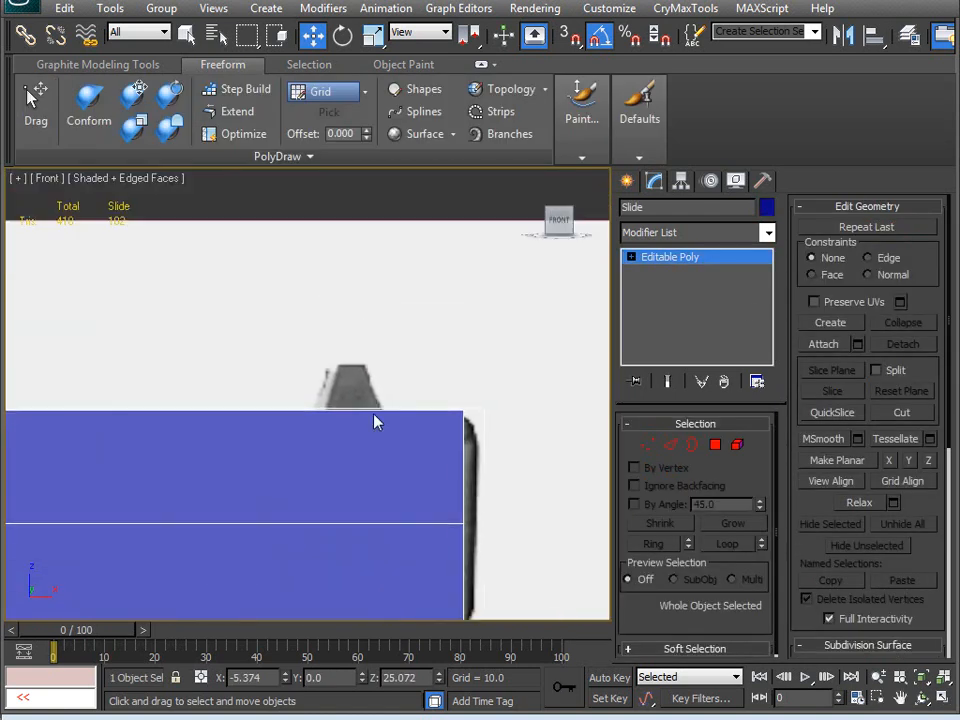
click(629, 181)
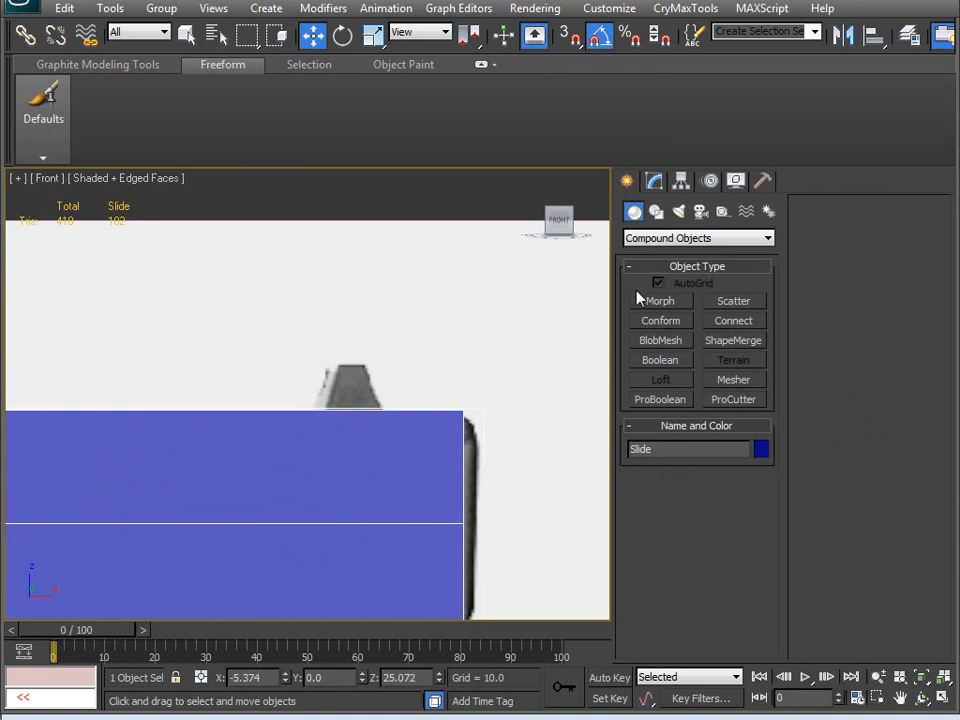
click(650, 238)
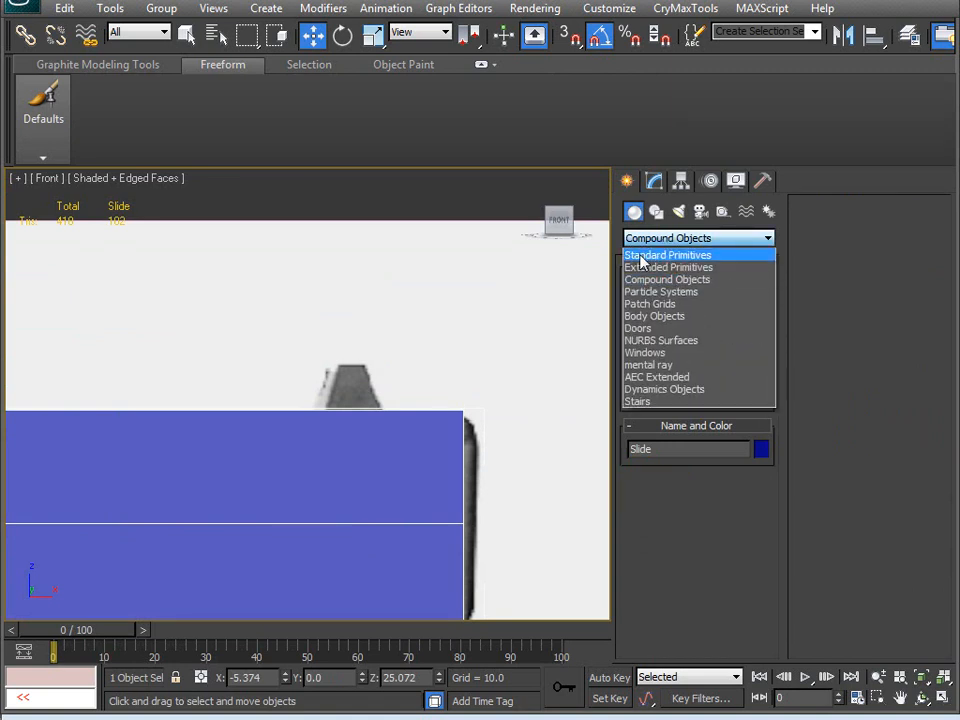
click(650, 252)
click(659, 302)
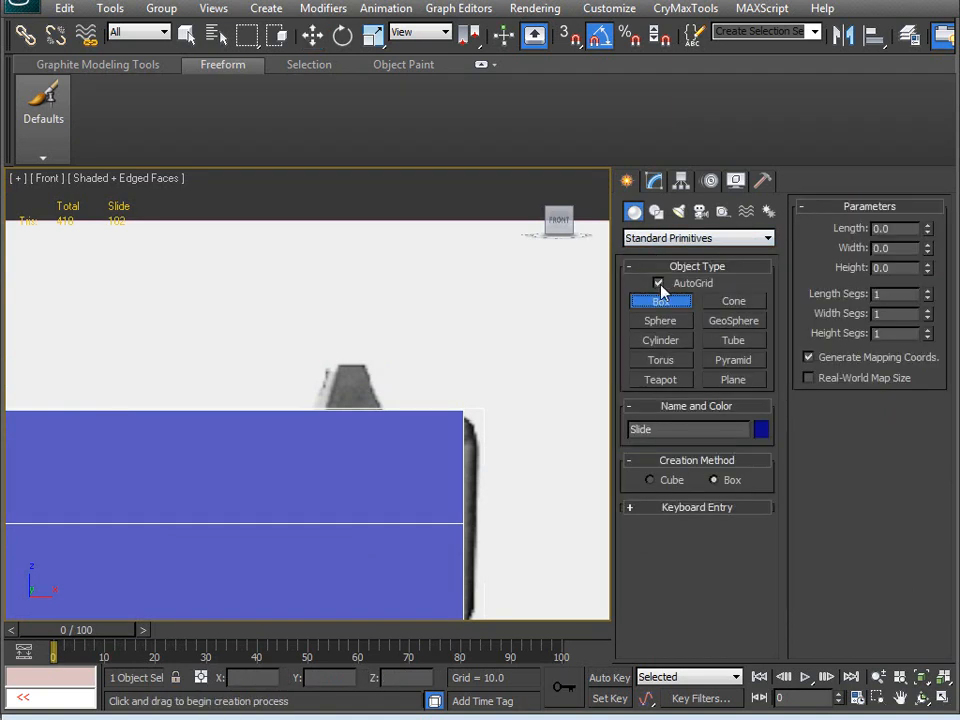
drag(253, 446, 340, 514)
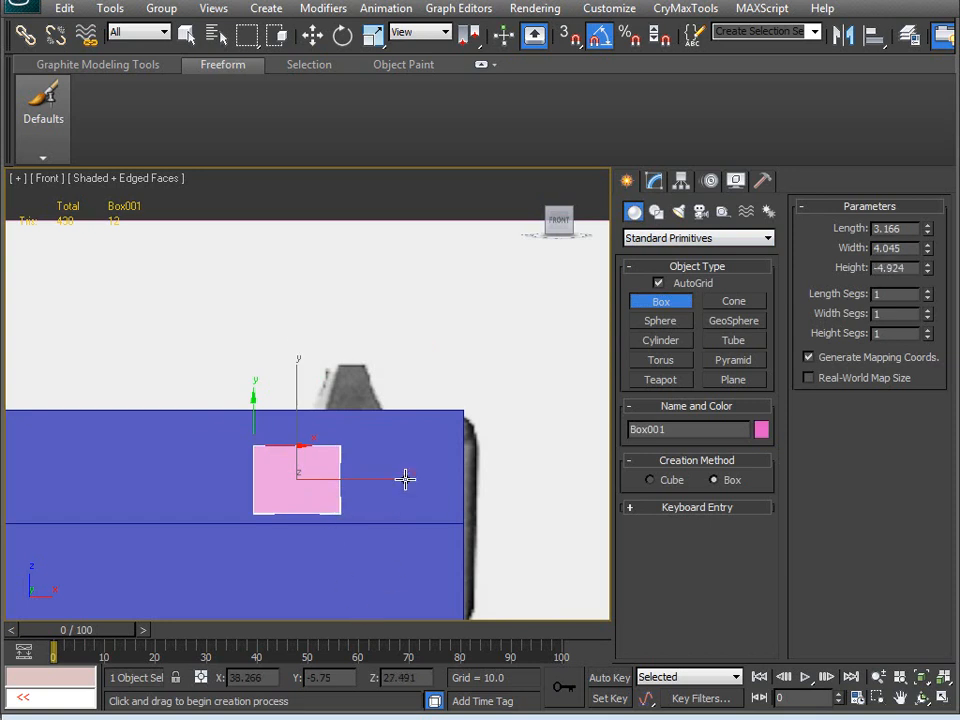
right_click(426, 357)
- Create a box with AutoGrid off over the reference's rear sight, about 2.4 long, 2.6 wide and 4.7 high
click(650, 301)
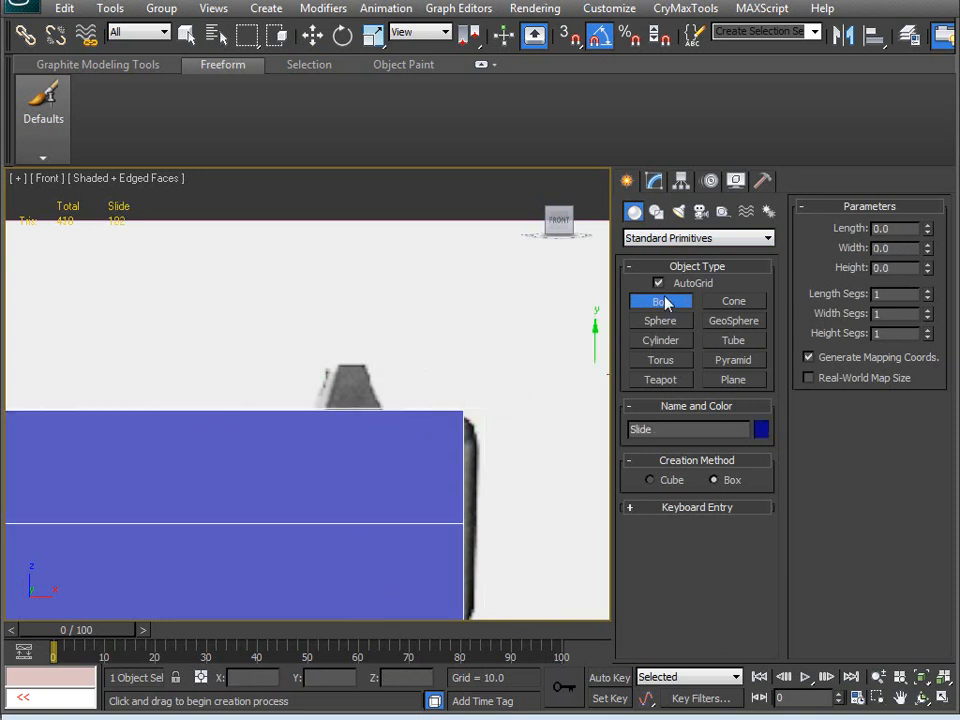
click(658, 283)
middle_drag(298, 398, 326, 374)
drag(347, 332, 401, 381)
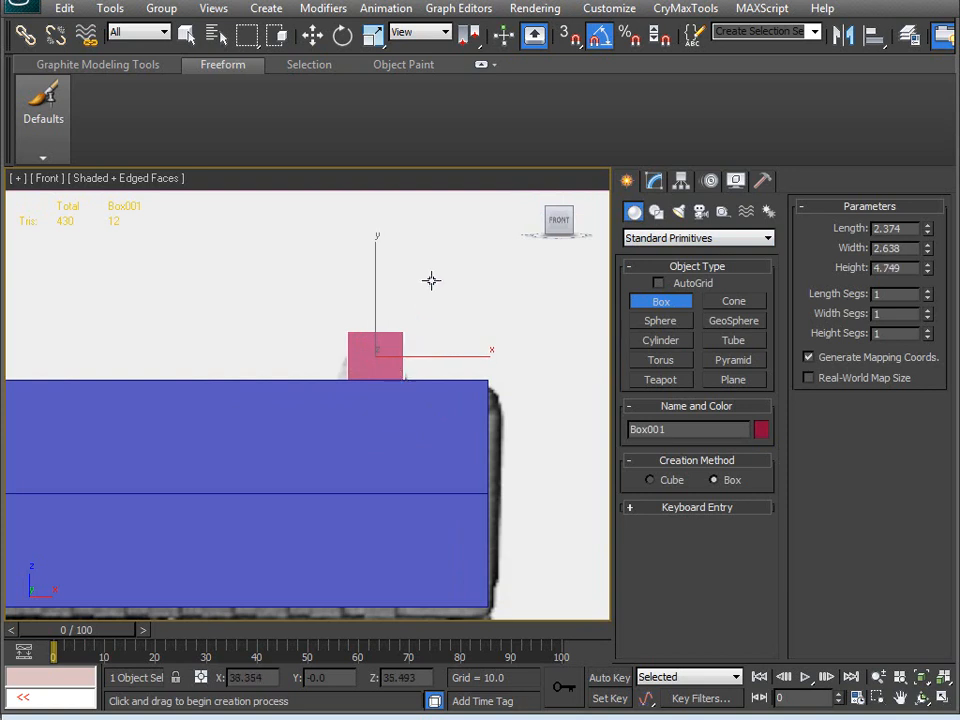
- Align the rear sight box to the slide, center to center, in Y position only
key(v)
key(p)
alt+middle_drag(200, 432, 249, 495)
scroll(330, 476, down, 4)
key(alt+a)
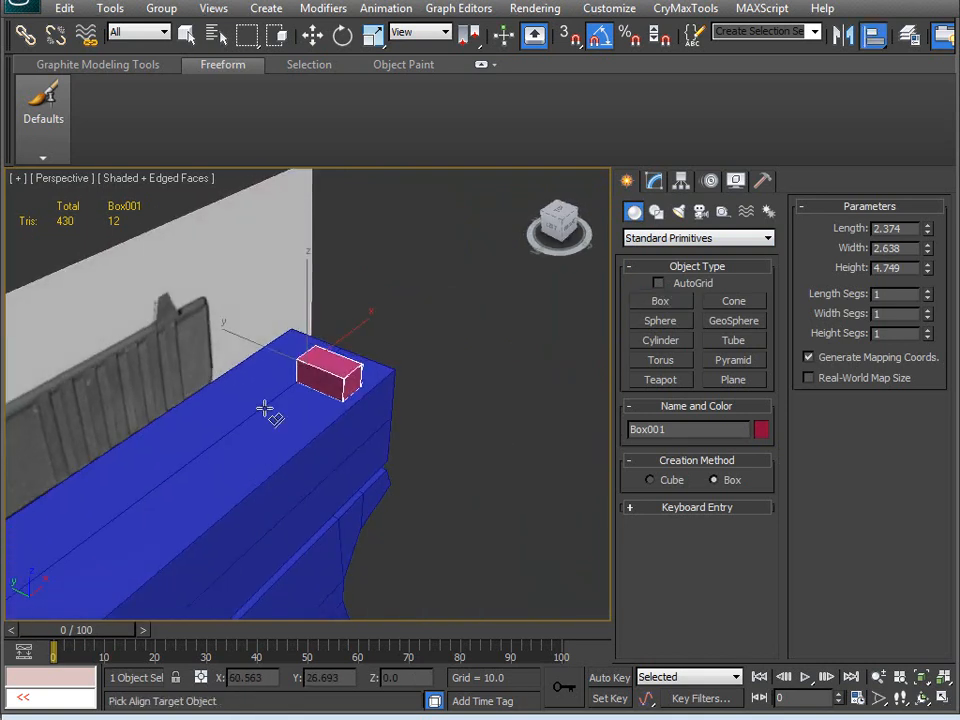
click(267, 410)
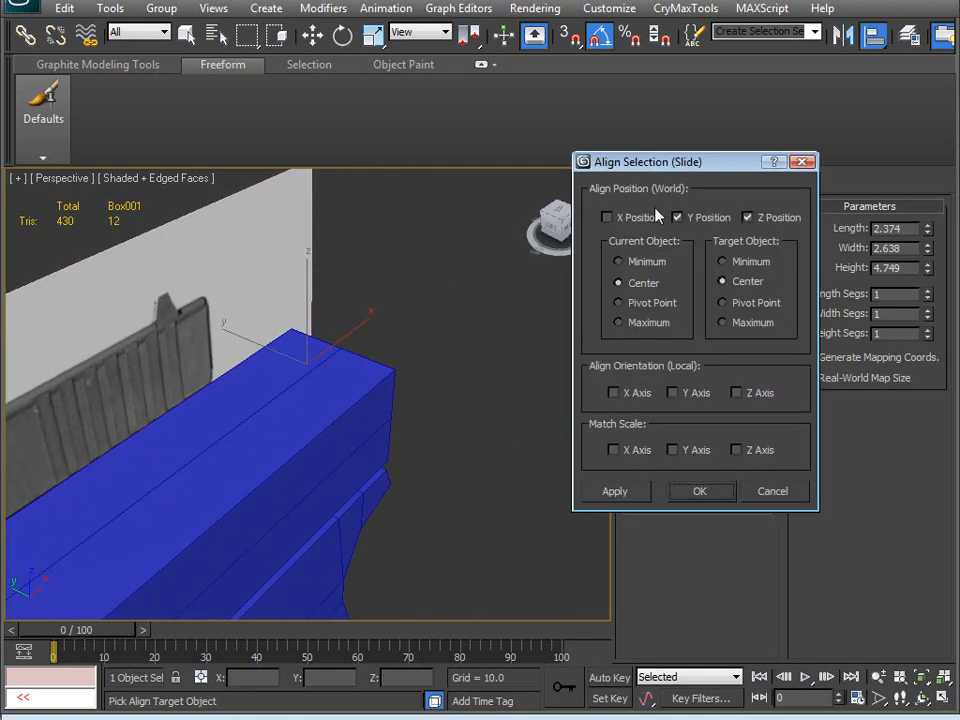
click(748, 217)
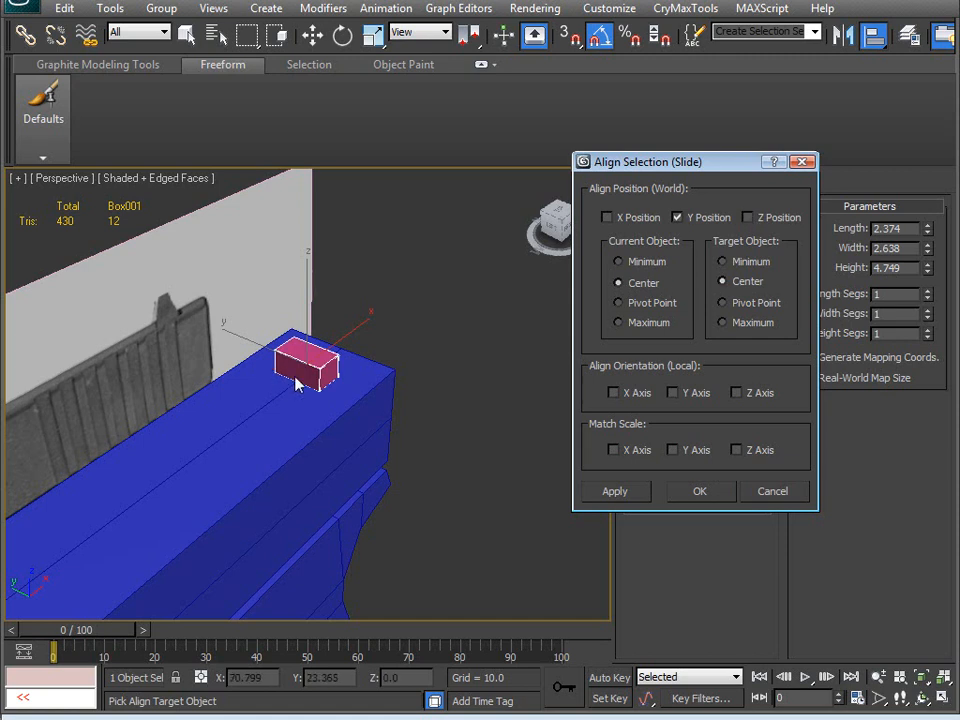
click(700, 491)
- Copy the sight box along X to the slide's muzzle end and convert both boxes to Editable Poly
alt+middle_drag(557, 482, 410, 347)
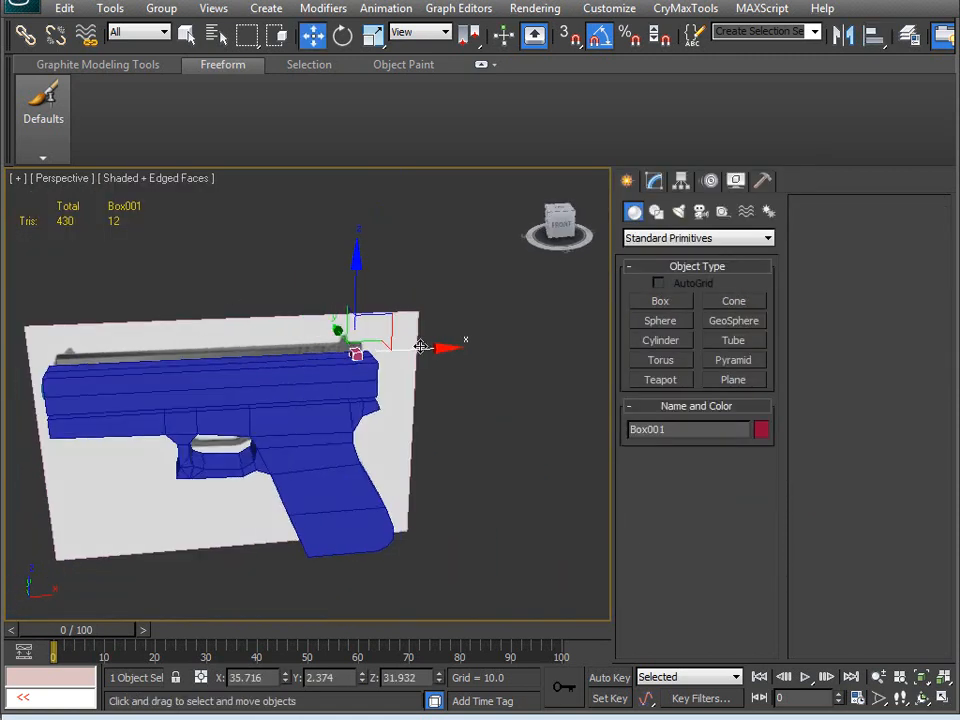
mouse_move(426, 349)
shift+mouse_down()
mouse_move(141, 386)
mouse_move(136, 362)
shift+mouse_up()
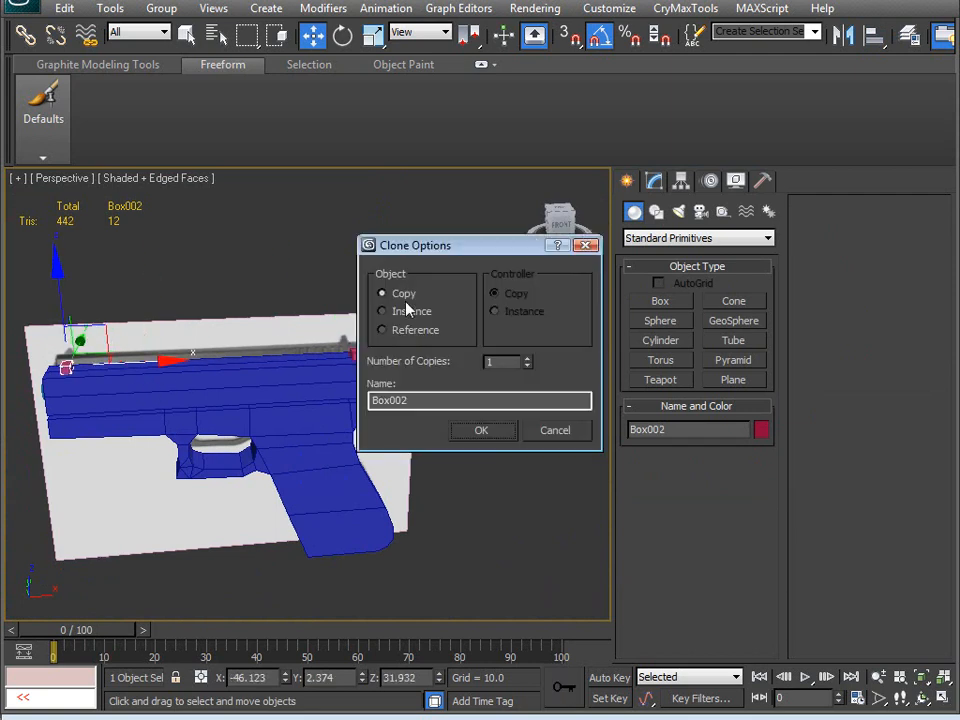
click(455, 431)
ctrl+click(359, 354)
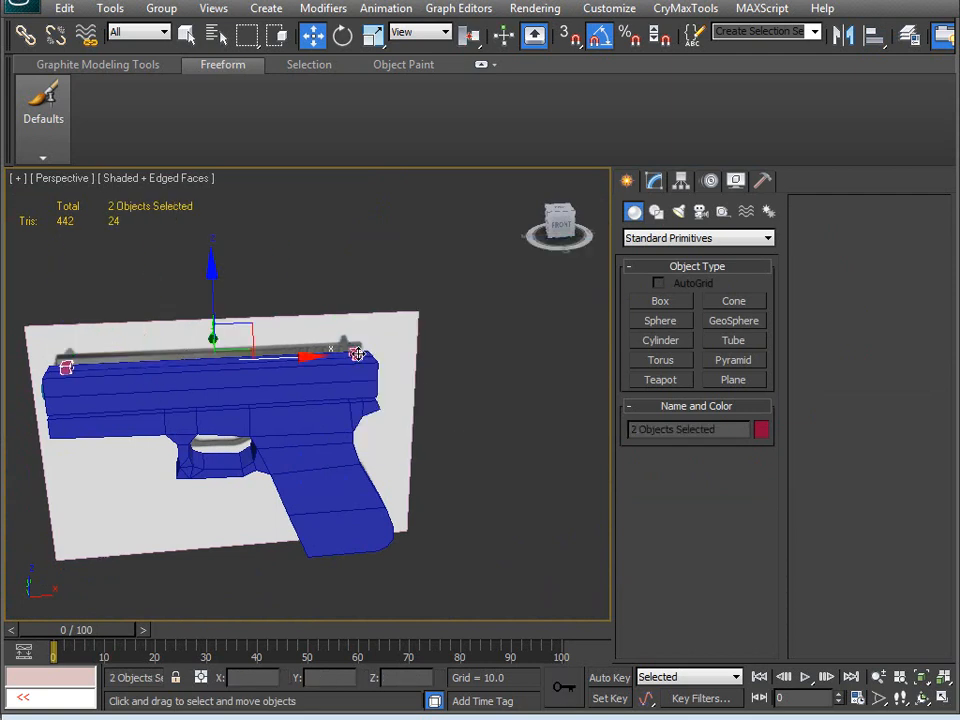
click(455, 398)
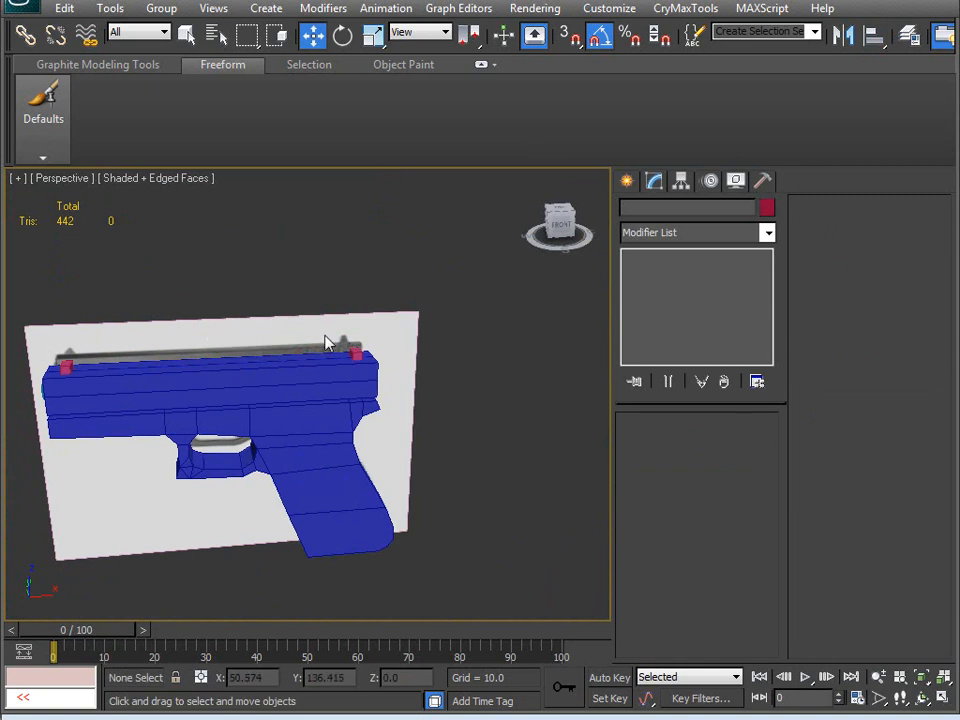
- Make the rear sight box see-through in the front view and scale its top vertices inward along X to match the reference
click(354, 351)
middle_drag(437, 375, 399, 356)
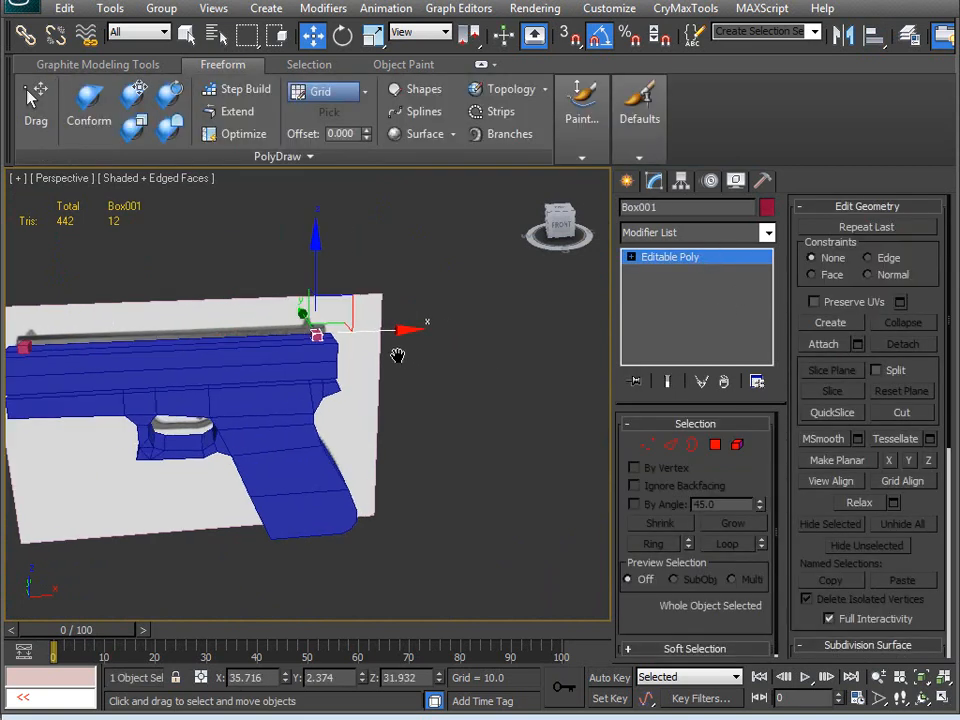
key(z)
alt+middle_drag(409, 434, 354, 355)
key(f)
key(alt+x)
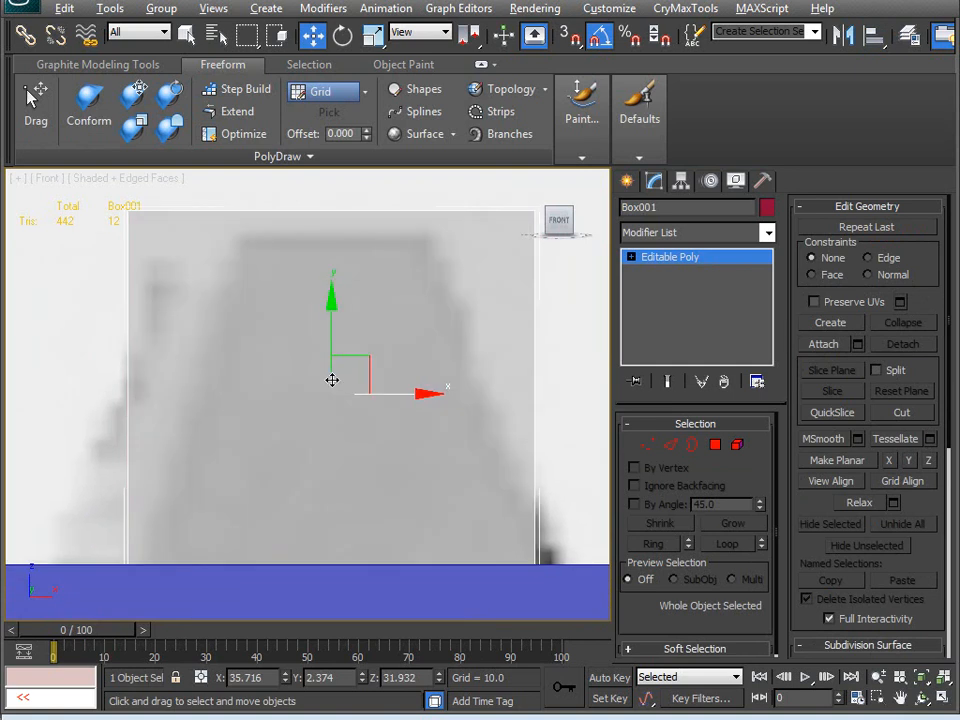
scroll(319, 332, down, 4)
key(1)
drag(167, 253, 467, 311)
key(r)
drag(426, 266, 332, 285)
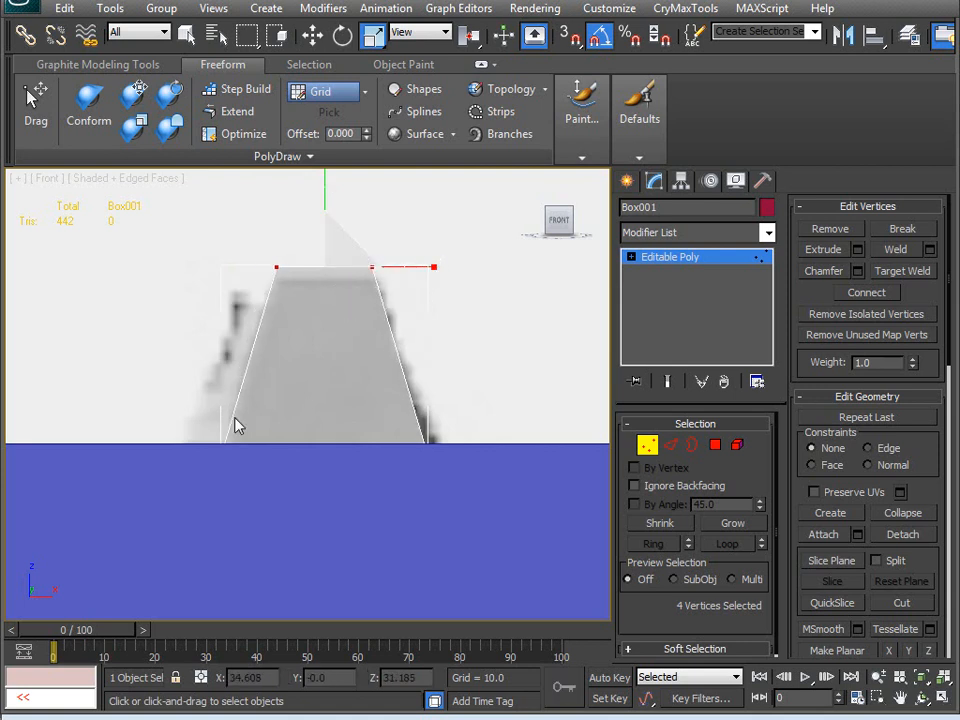
- Scale the rear sight's bottom vertices to 111% along X and nudge them along X to fit the reference
drag(552, 514, 552, 514)
drag(429, 443, 439, 450)
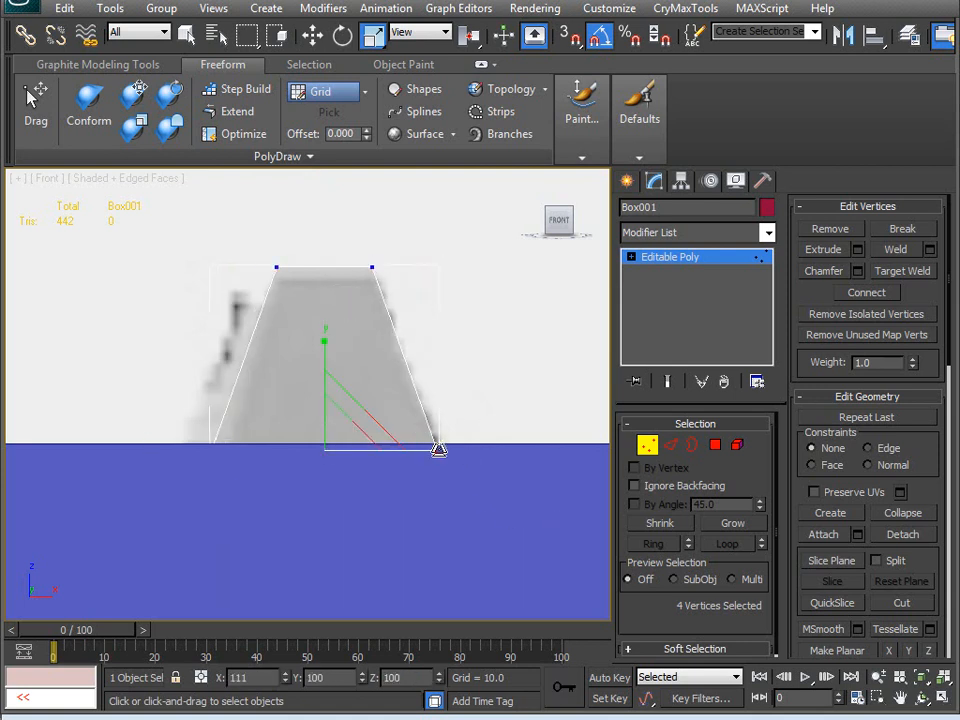
middle_drag(417, 479, 395, 479)
key(w)
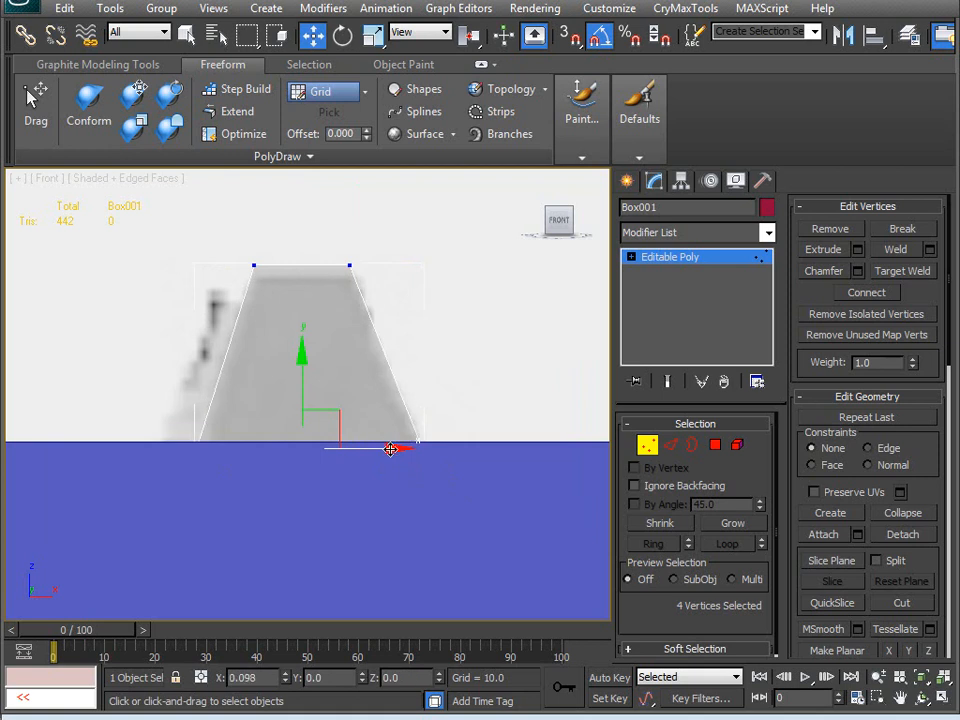
- Move all vertices of the front sight box along X over the reference's front sight and make the box see-through
scroll(294, 484, down, 10)
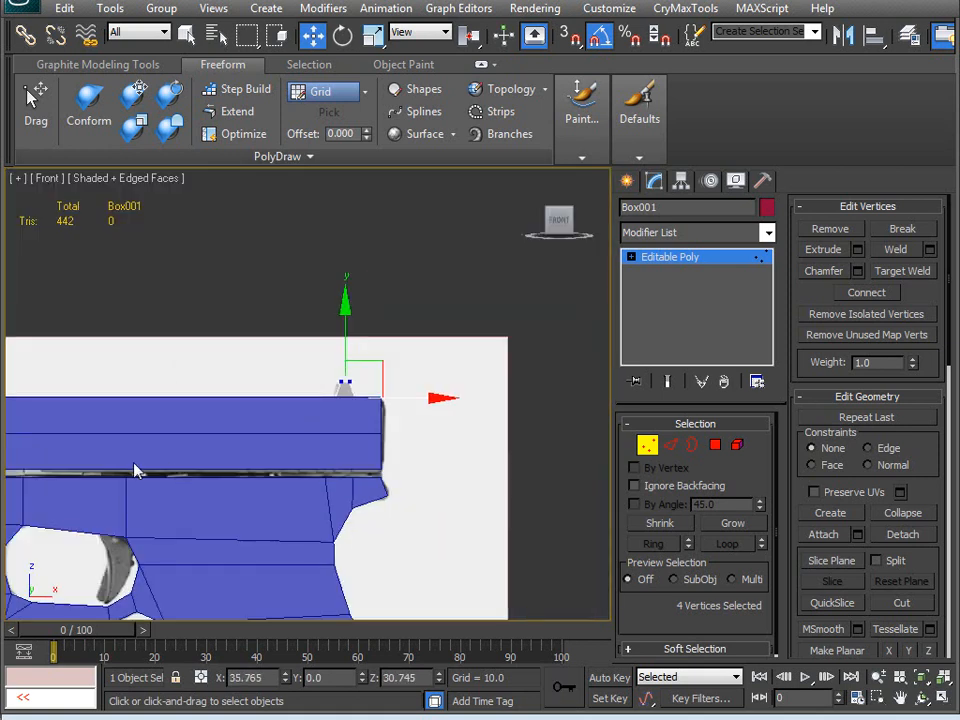
scroll(181, 430, up, 6)
scroll(219, 446, up, 2)
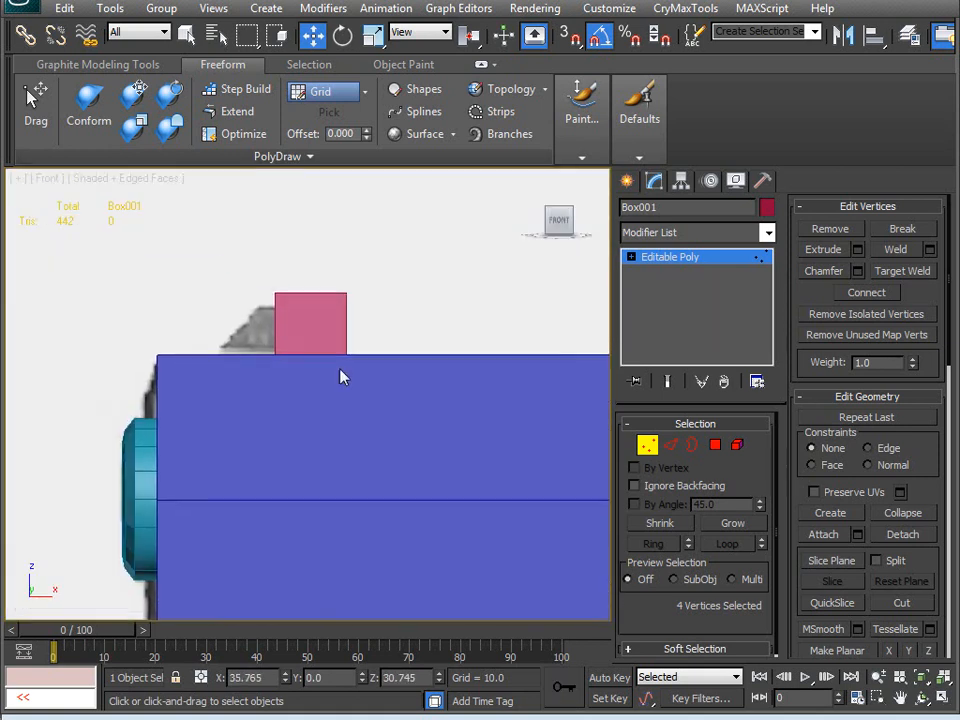
click(648, 447)
click(313, 317)
scroll(294, 449, up, 2)
key(1)
drag(189, 272, 462, 480)
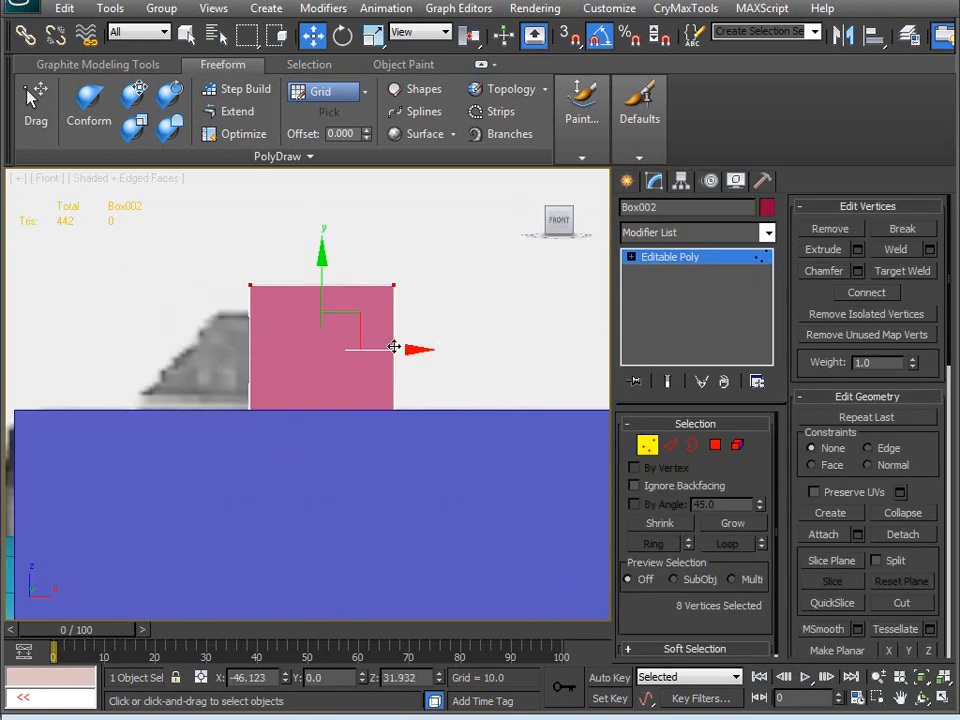
drag(394, 347, 321, 356)
key(alt+x)
scroll(317, 439, up, 1)
middle_drag(317, 439, 372, 428)
drag(424, 347, 384, 349)
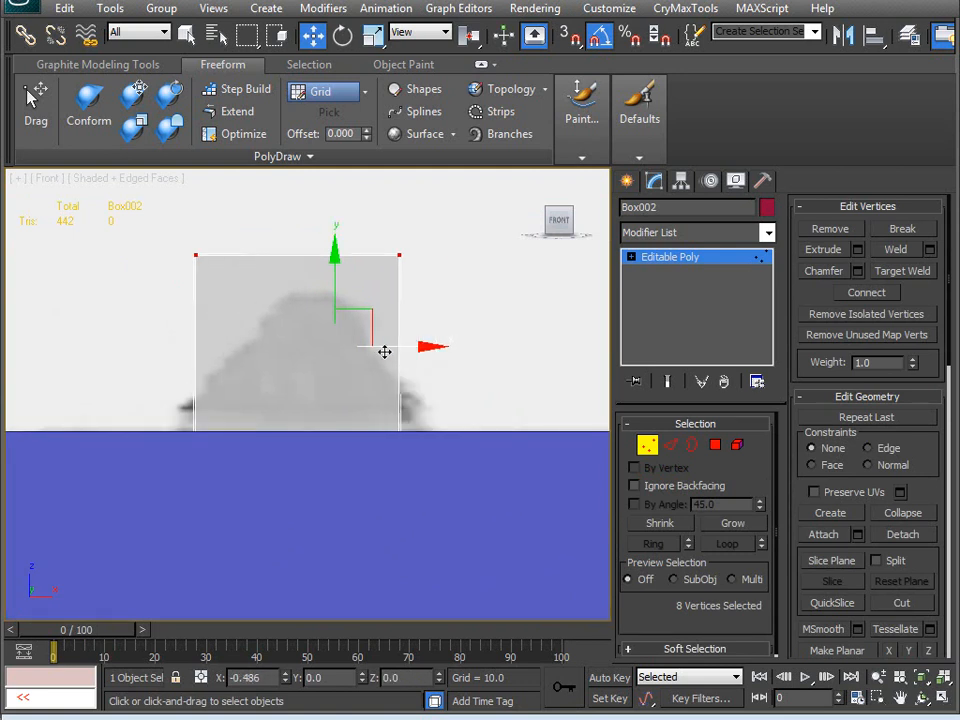
- Widen the front sight box along X to the sight's base and lower its top vertices to the sight's height
key(r)
drag(403, 341, 416, 346)
middle_drag(357, 399, 316, 416)
drag(86, 236, 463, 339)
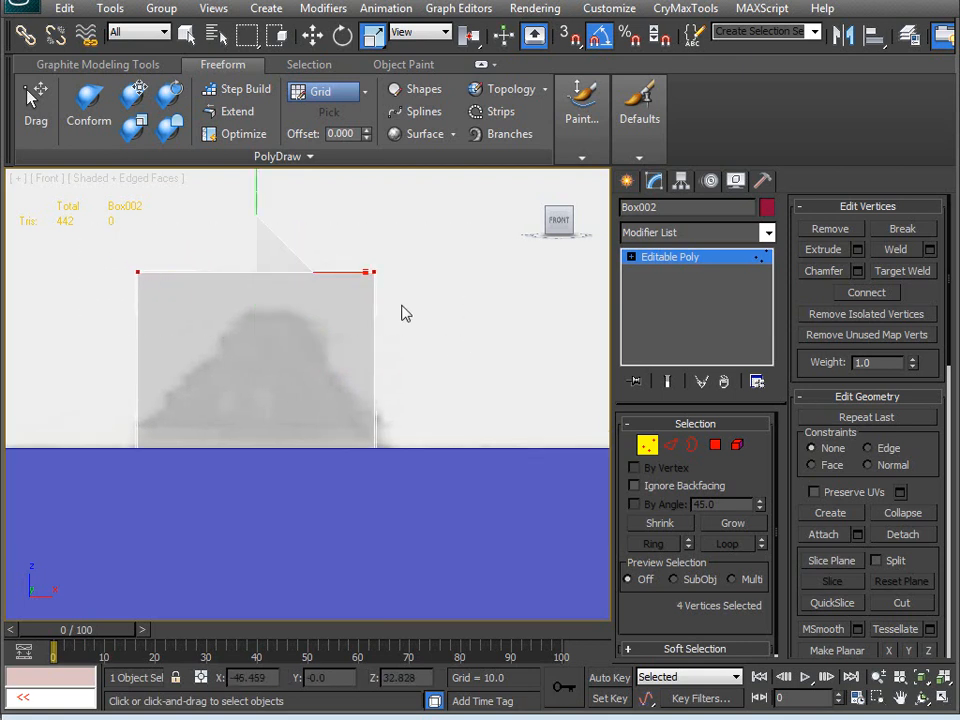
drag(258, 200, 261, 225)
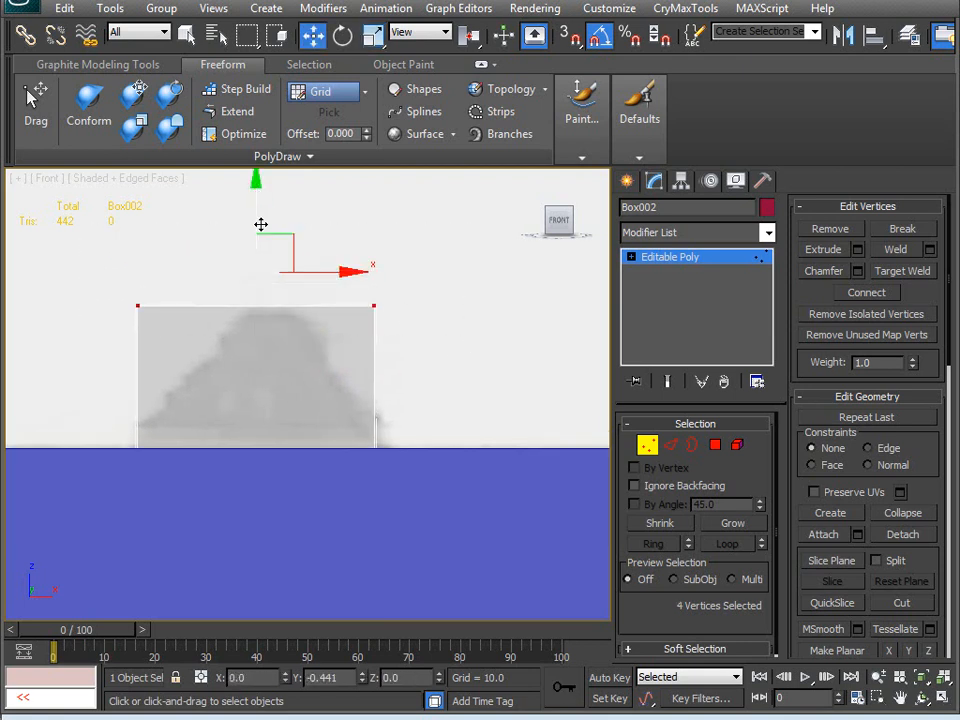
key(w)
- Scale the front sight's top vertices inward along X and shift them to match the reference's narrow top
key(r)
drag(366, 304, 210, 336)
key(w)
drag(328, 307, 345, 310)
- Connect the front sight's four sloping edges with a new loop and slide it down near the base using the Edge constraint
middle_drag(167, 468, 285, 436)
key(2)
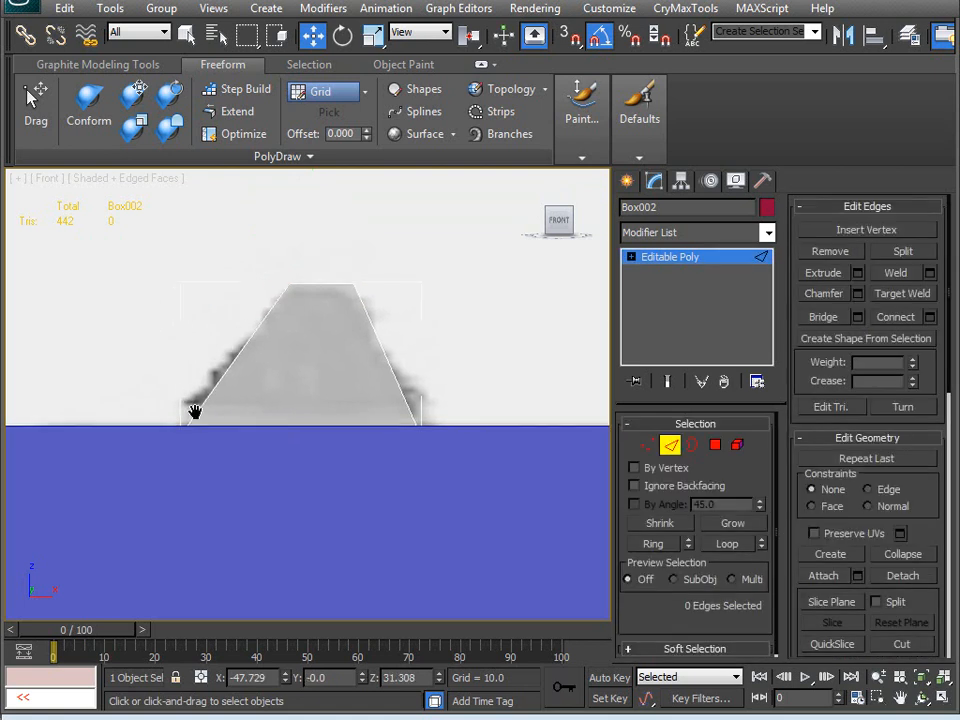
drag(426, 397, 426, 396)
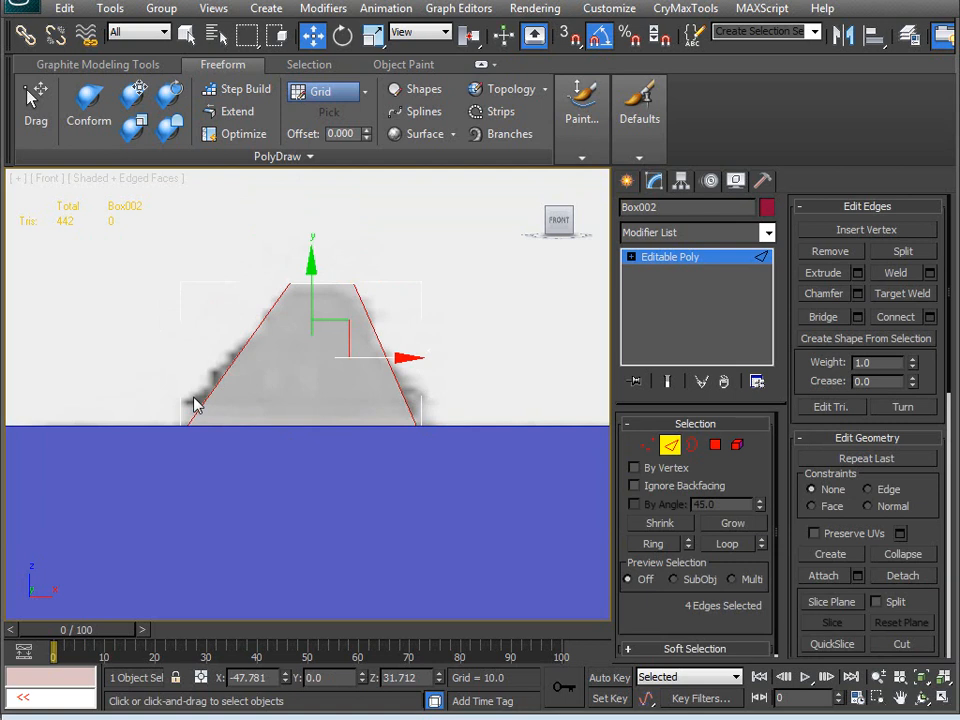
click(900, 317)
middle_drag(296, 427, 281, 317)
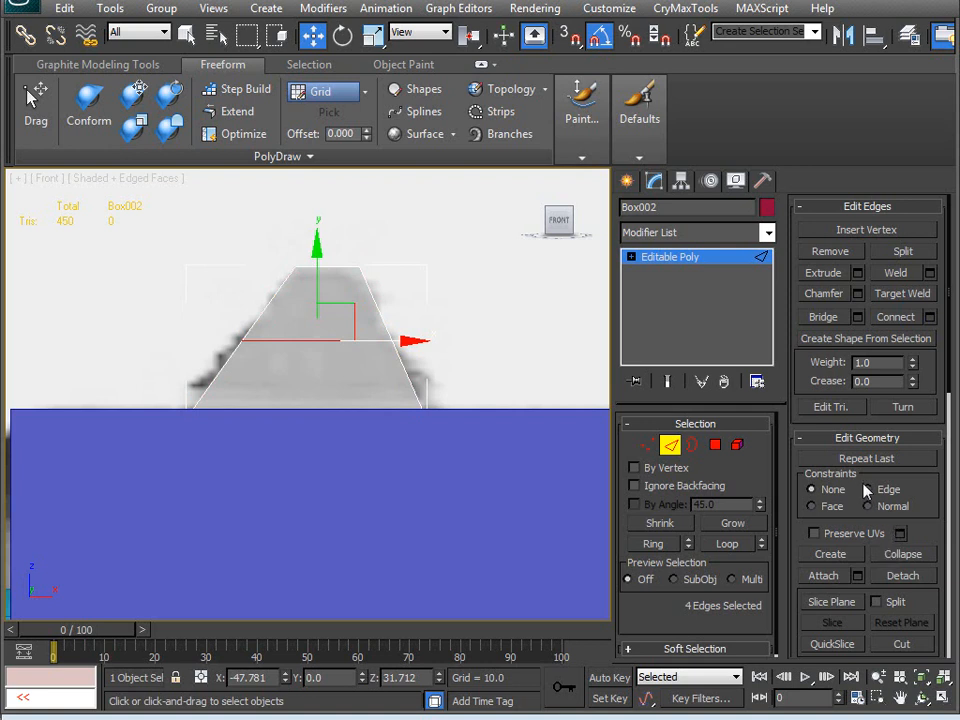
drag(317, 272, 311, 311)
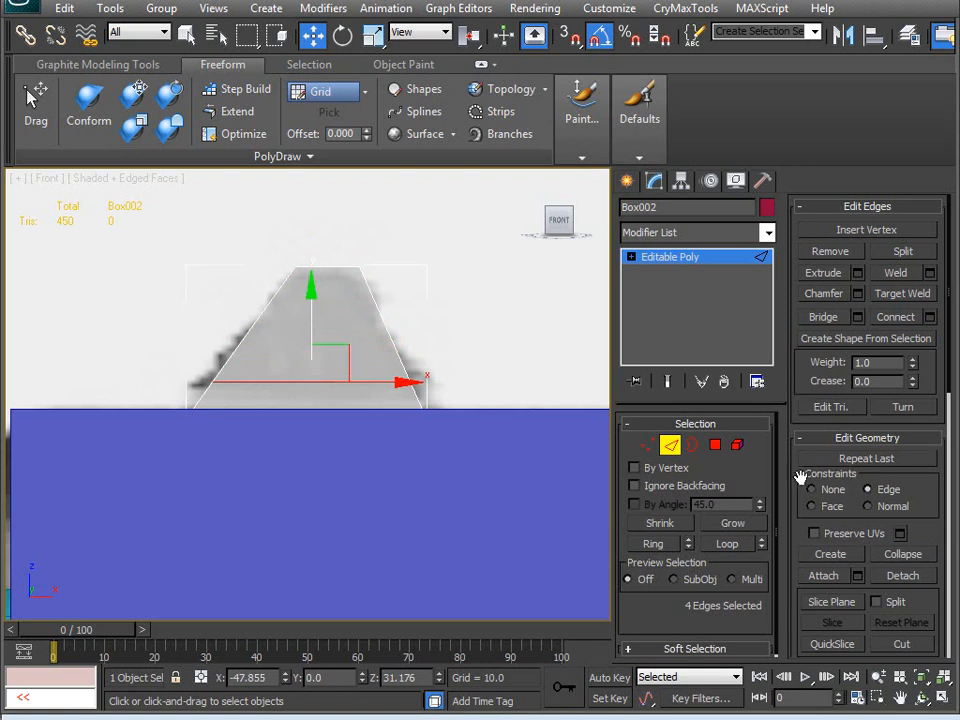
- With constraints set to None, make the lower vertices at each end of the front sight planar in X and move them outward
middle_drag(364, 428, 401, 418)
key(1)
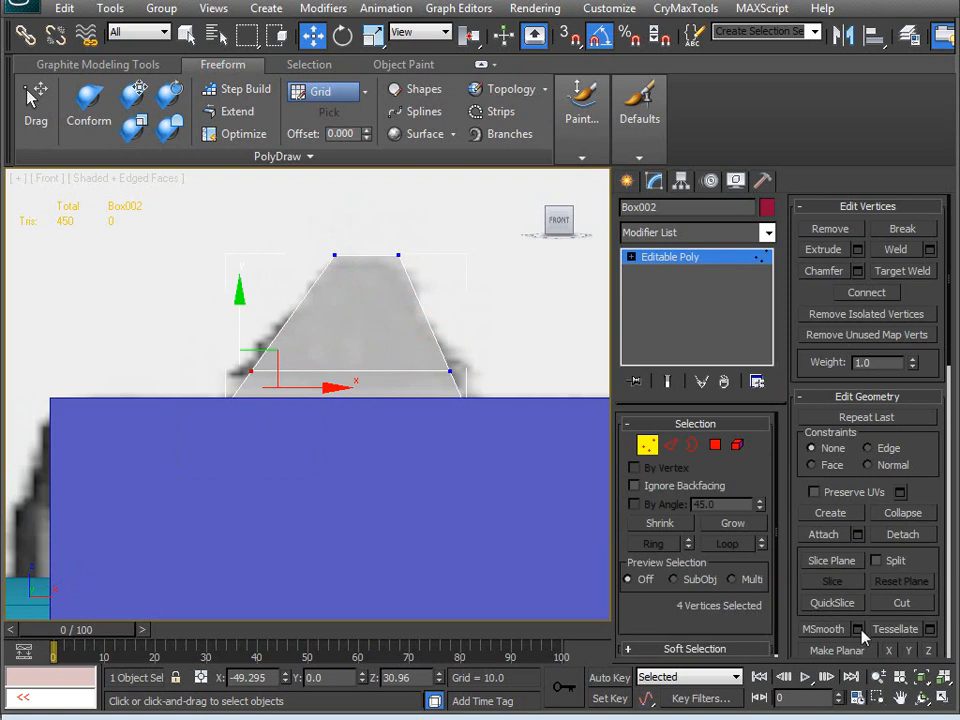
click(889, 651)
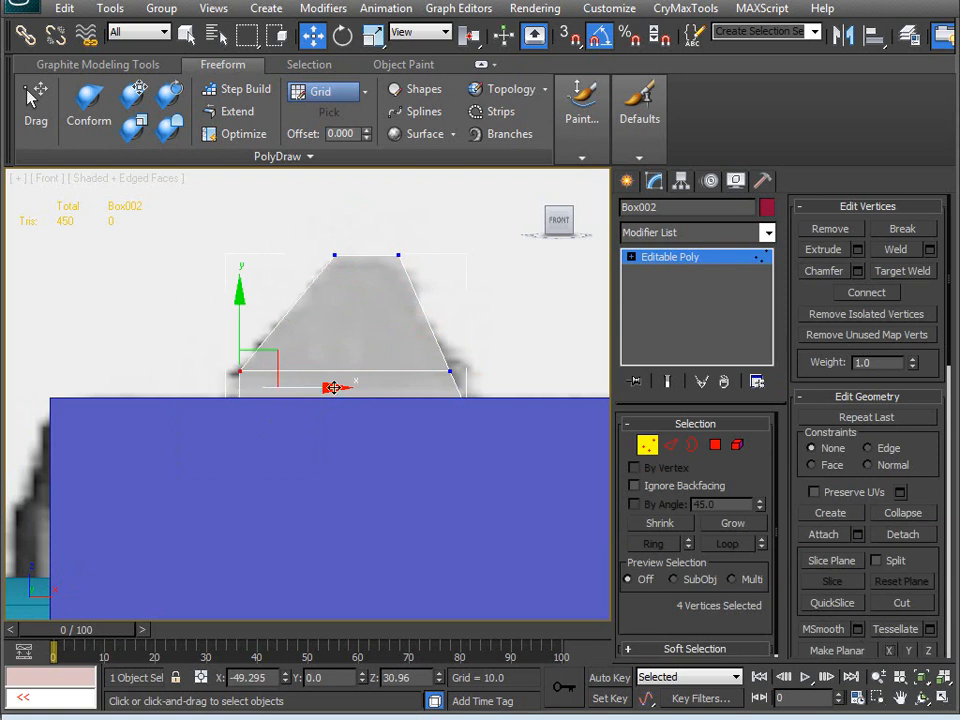
drag(407, 354, 530, 444)
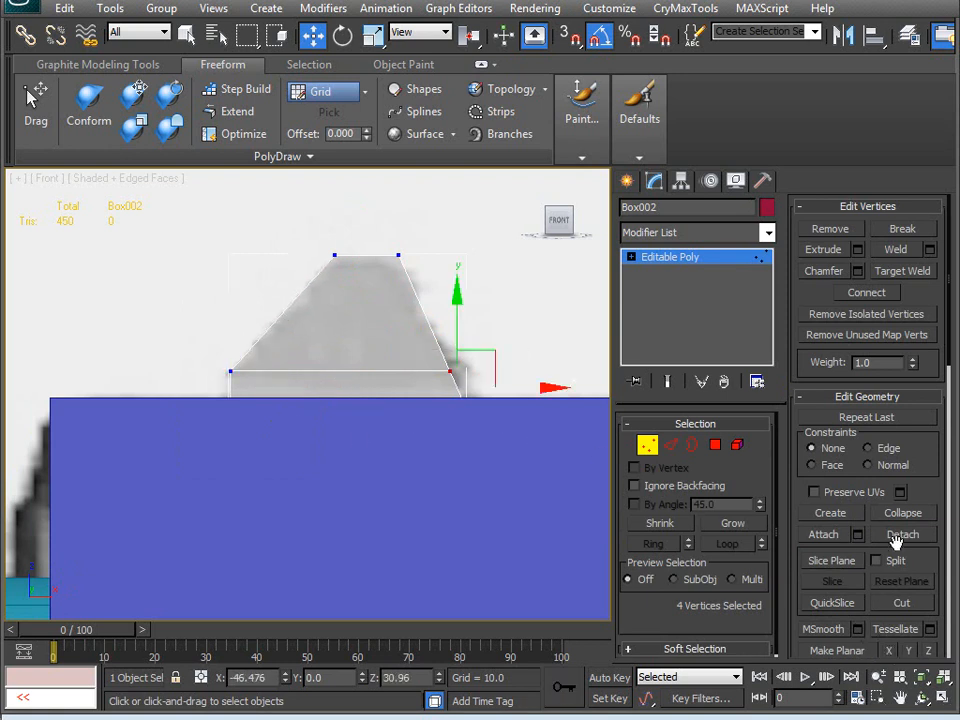
click(889, 651)
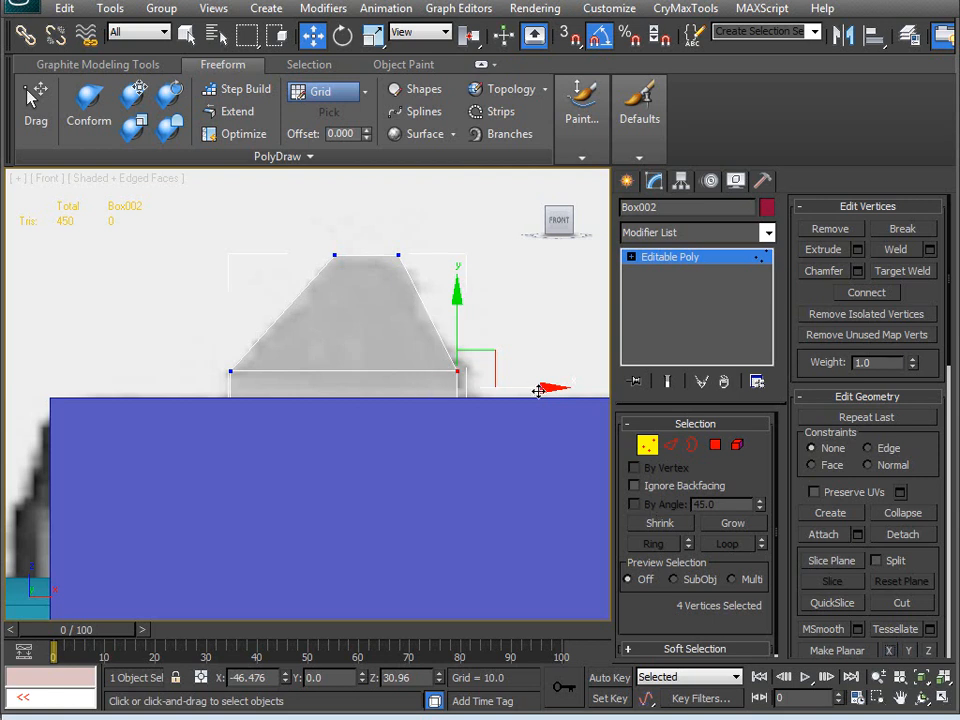
drag(537, 390, 549, 390)
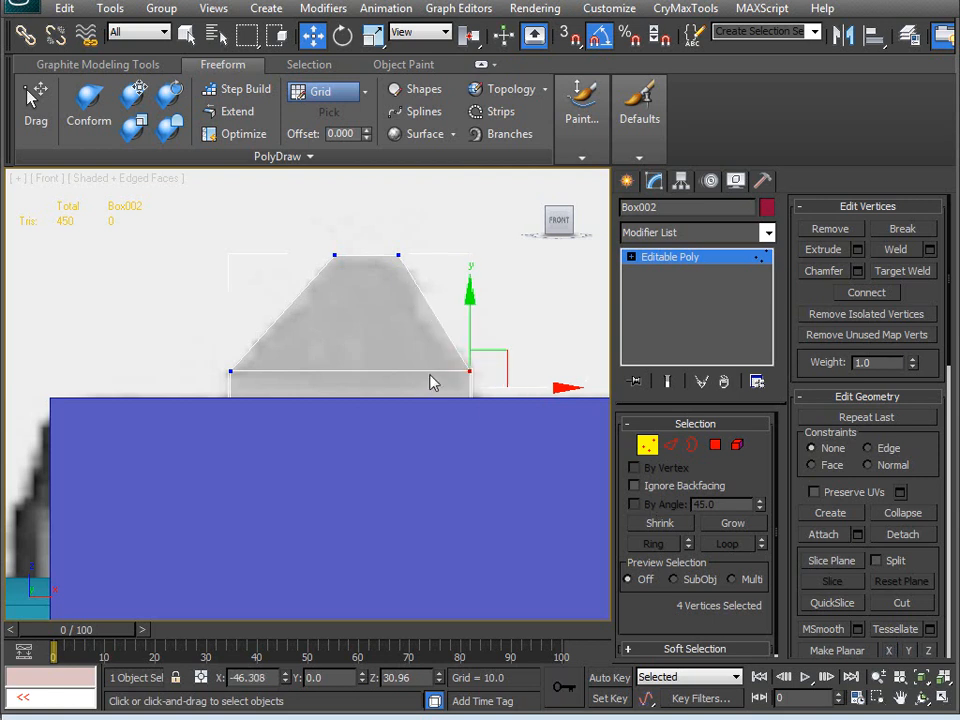
- Scale all of the front sight's vertices inward along Y to make the sight narrower across the slide
scroll(432, 381, up, 3)
key(p)
alt+middle_drag(364, 422, 467, 486)
drag(268, 348, 465, 446)
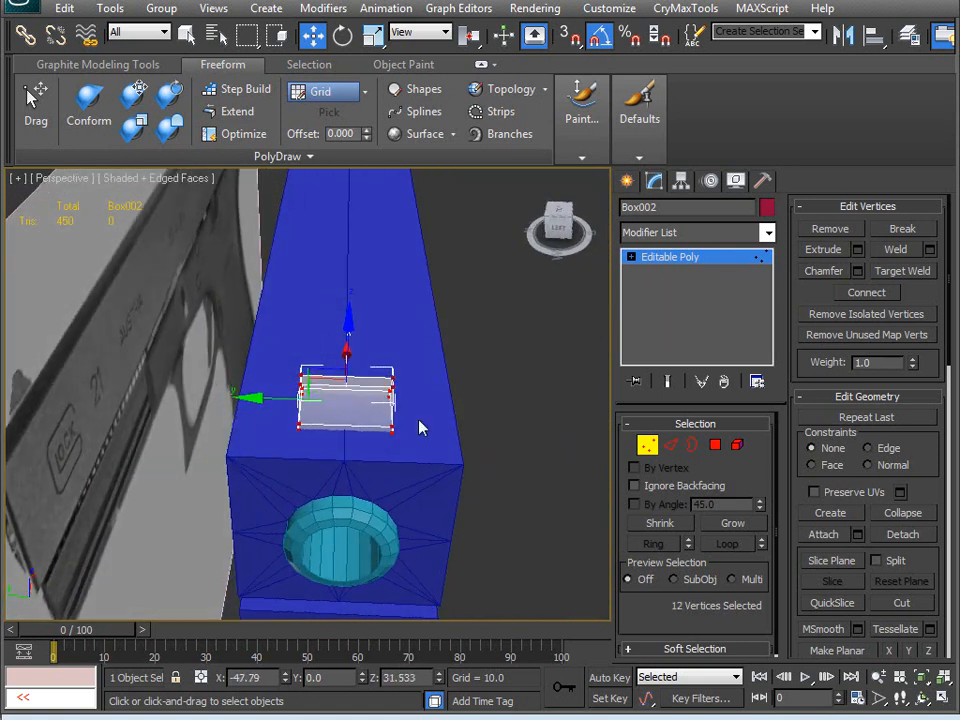
key(r)
drag(452, 399, 213, 421)
alt+middle_drag(343, 400, 359, 418)
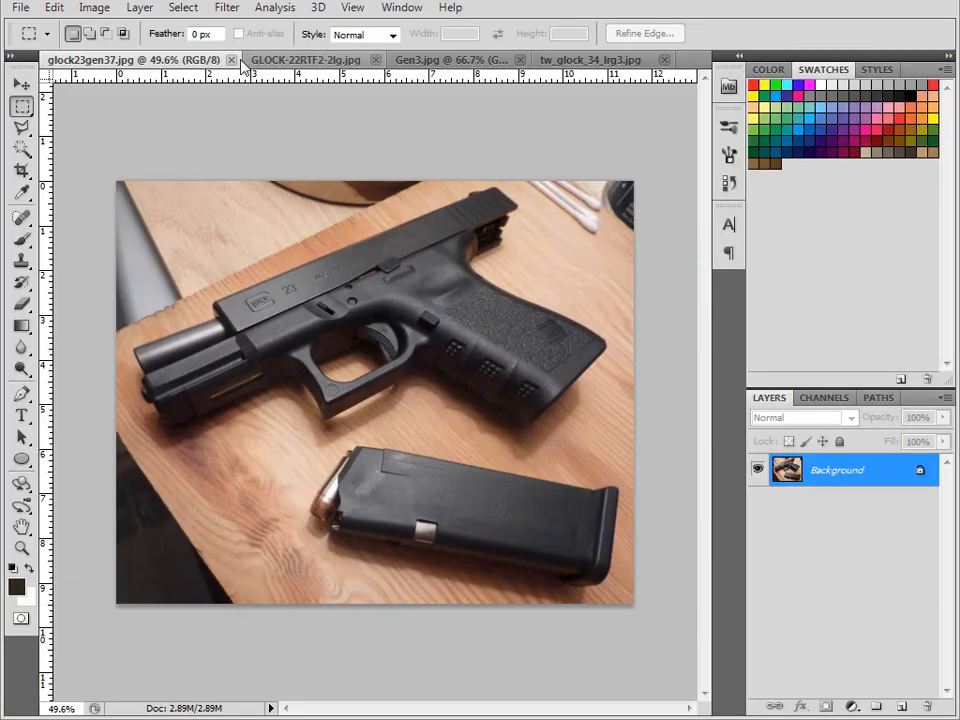
- Switch to Photoshop and examine the front and rear sights in the GLOCK-22RTF2 and Gen3 reference photos
click(250, 60)
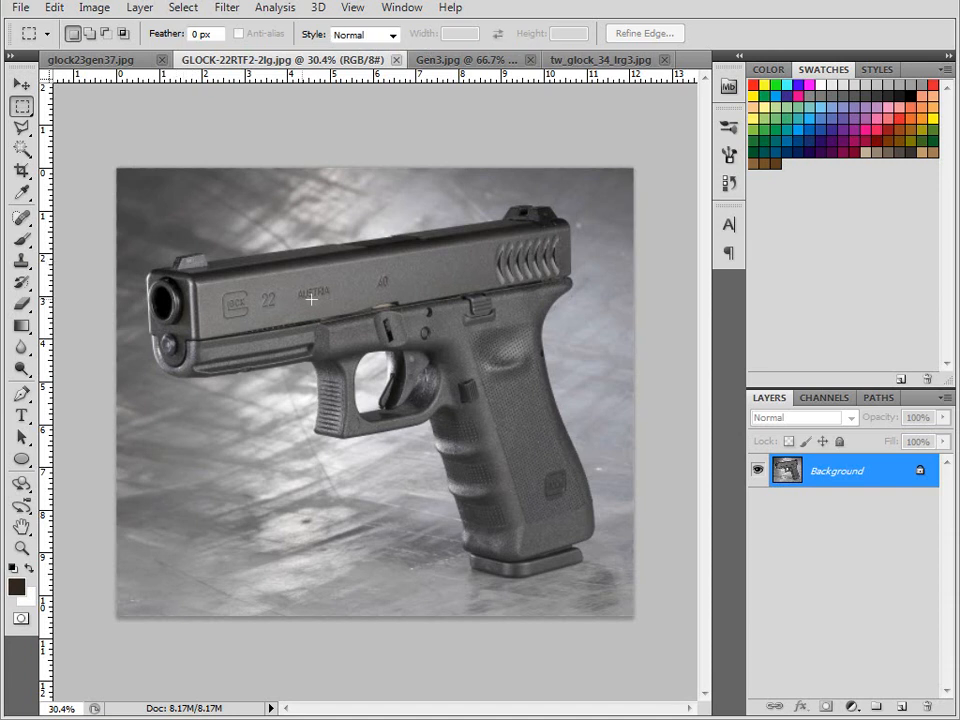
click(460, 60)
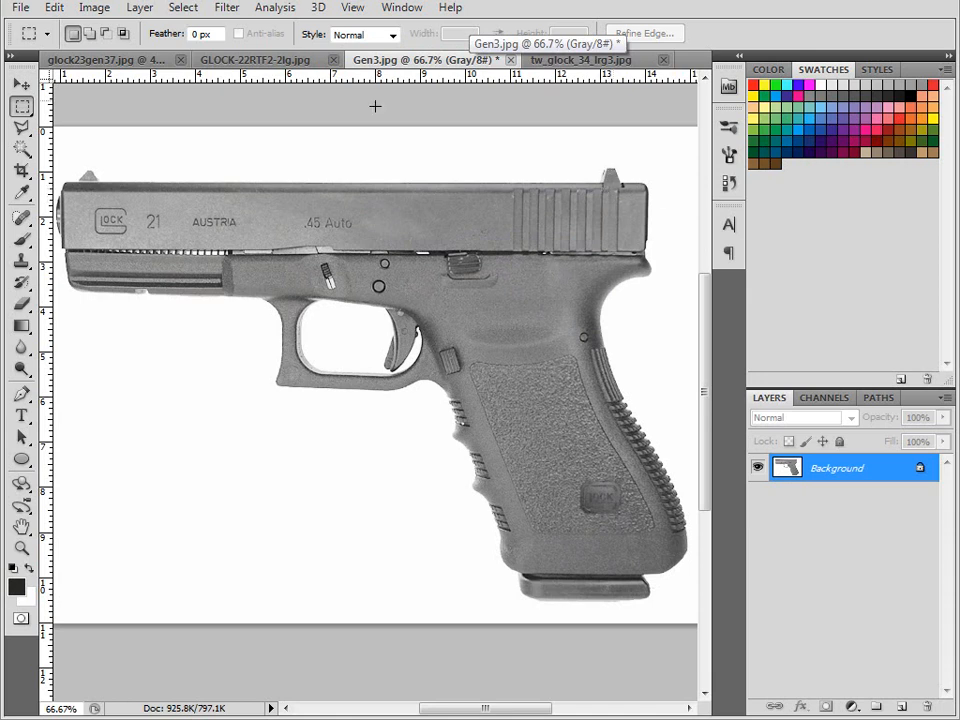
click(255, 60)
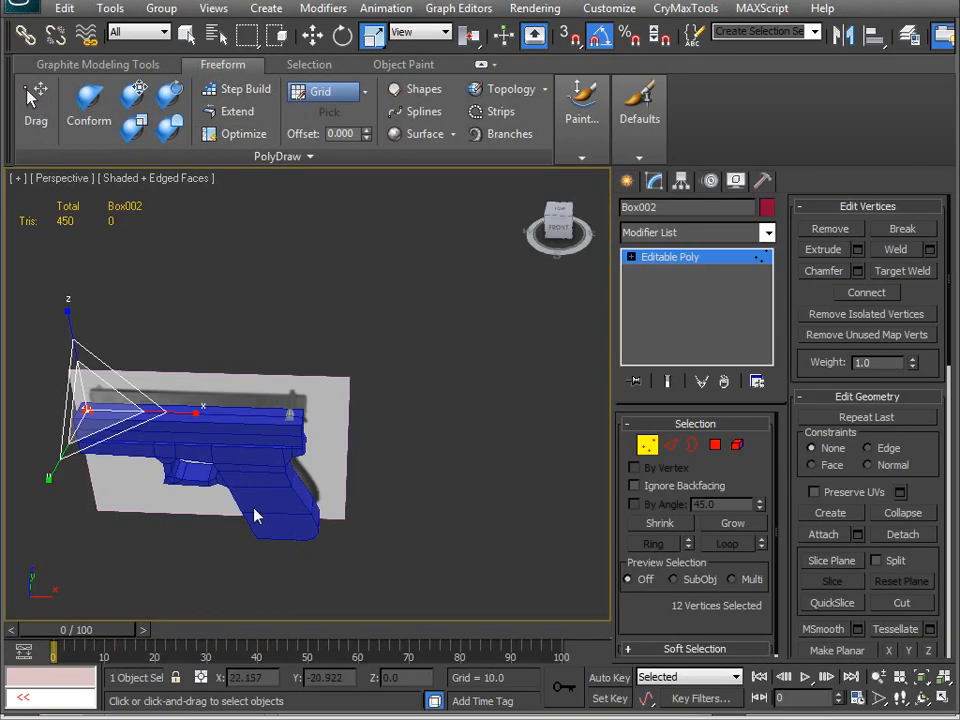
- Back in 3ds Max, finish vertex editing on the front sight and scale the rear sight box non-uniformly to 237% along Y
alt+middle_drag(255, 515, 403, 489)
scroll(465, 413, up, 5)
click(465, 405)
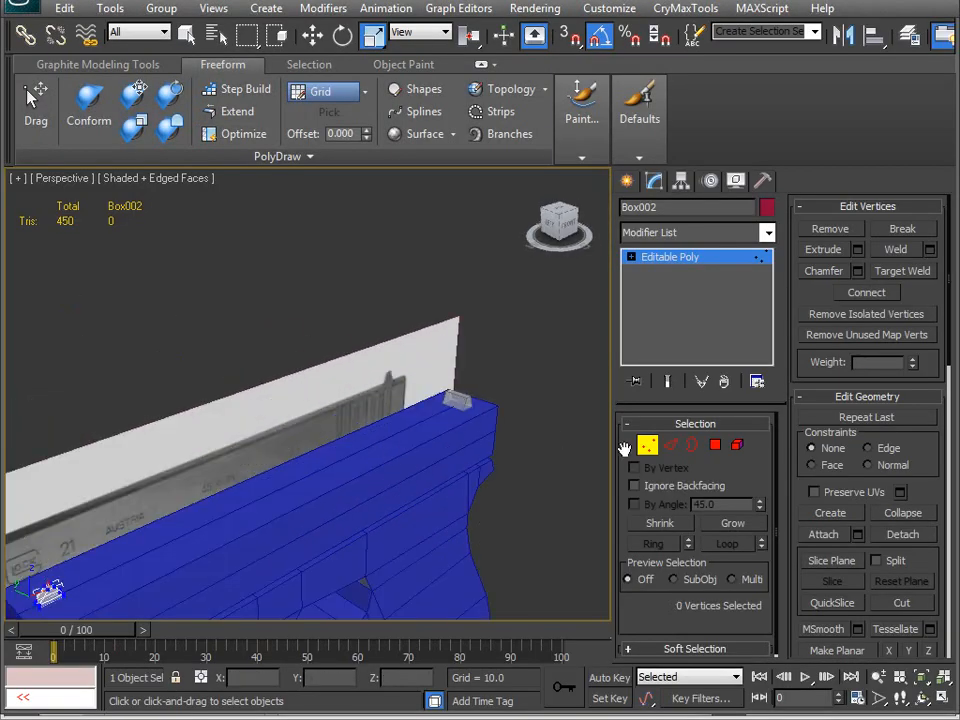
click(649, 449)
click(444, 399)
click(444, 399)
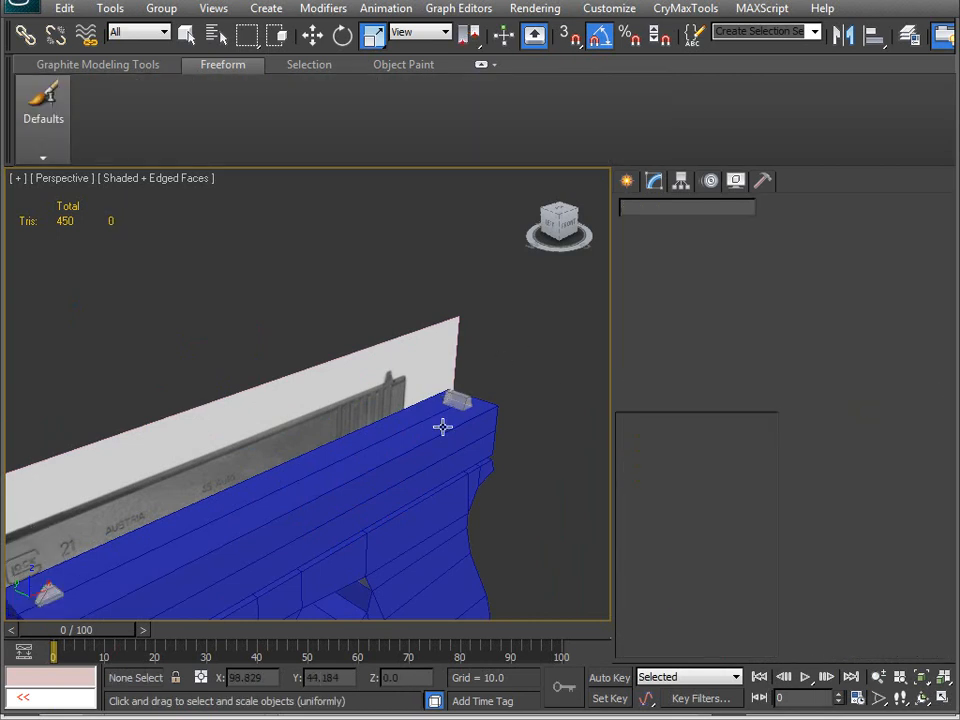
key(z)
alt+middle_drag(355, 466, 395, 398)
drag(394, 398, 395, 398)
key(ctrl+z)
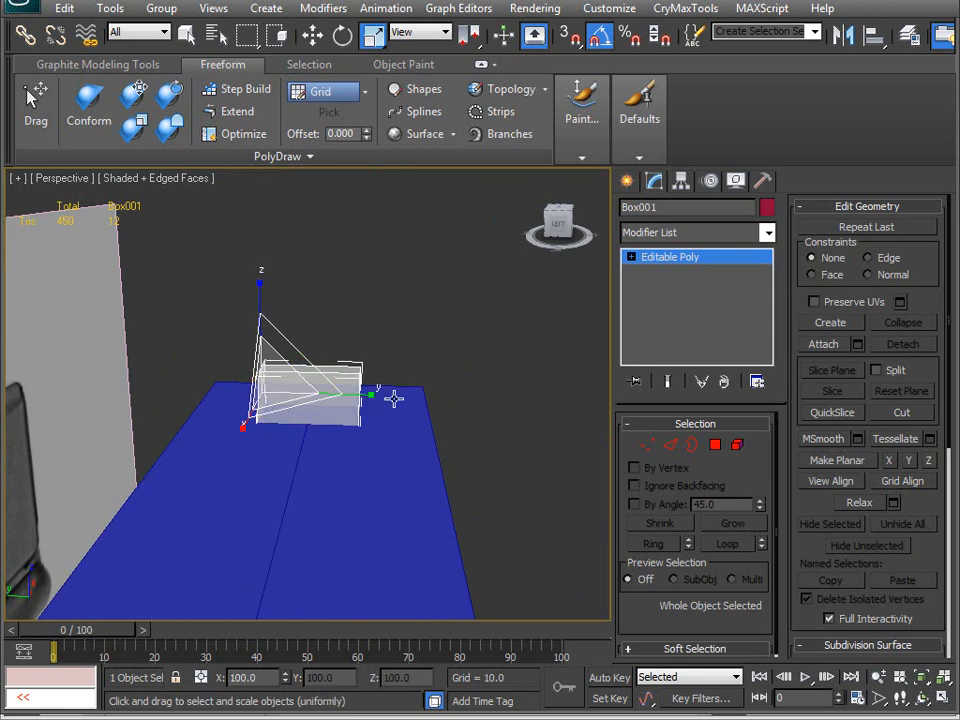
drag(372, 35, 372, 75)
drag(412, 393, 510, 400)
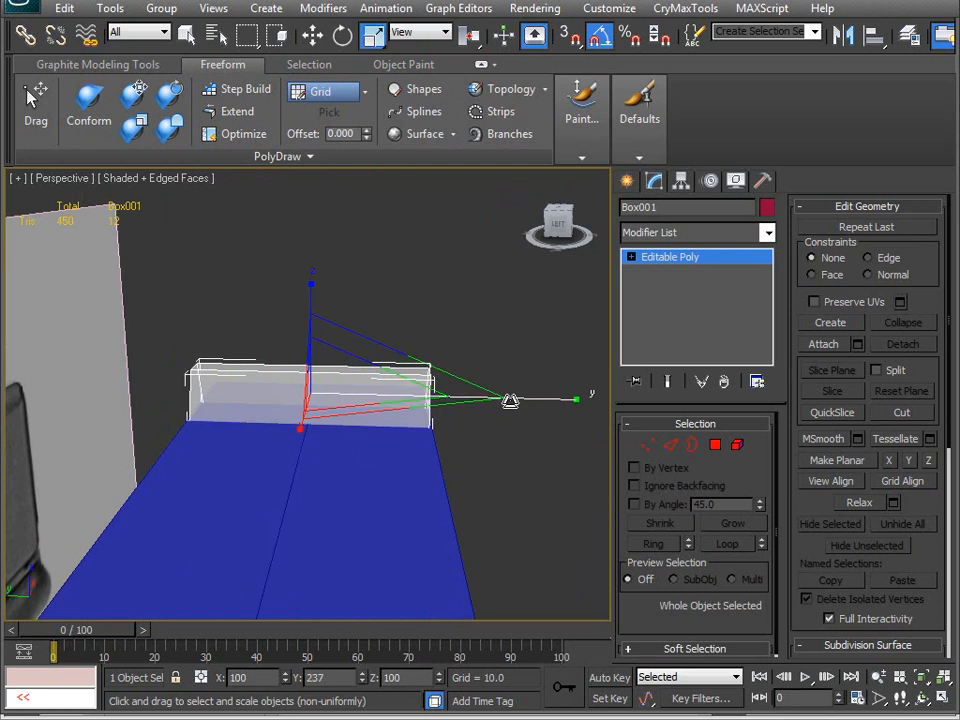
- Taper the rear sight by scaling its four top vertices inward along Y
alt+middle_drag(321, 411, 417, 403)
key(1)
drag(156, 336, 439, 403)
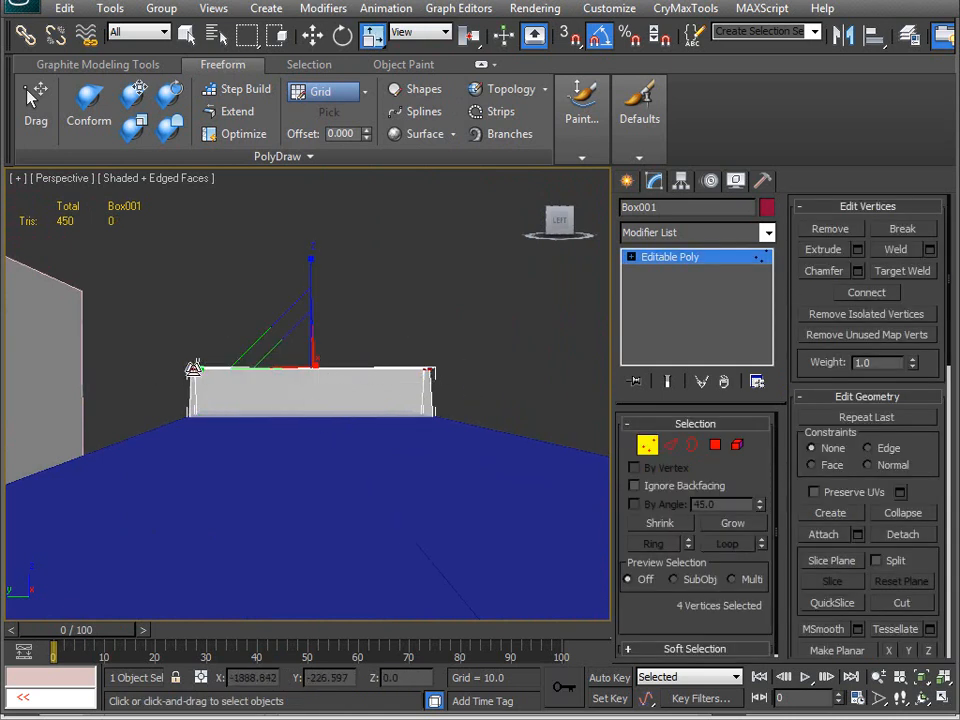
drag(193, 370, 200, 372)
alt+middle_drag(205, 373, 255, 432)
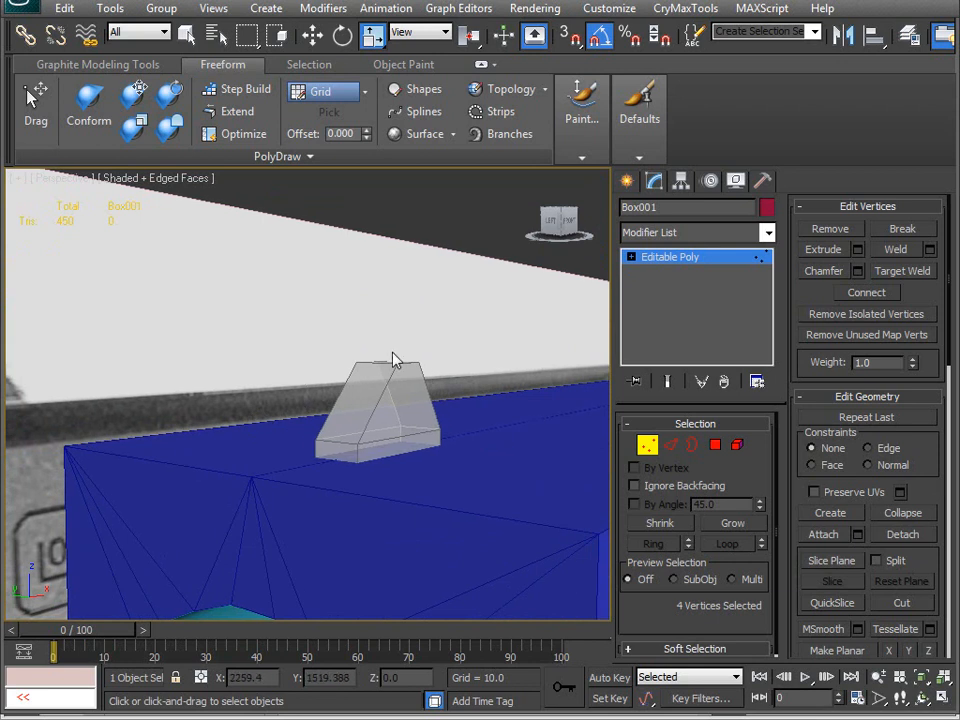
click(647, 448)
- Taper the front sight by scaling its four top vertices inward along Y
click(318, 334)
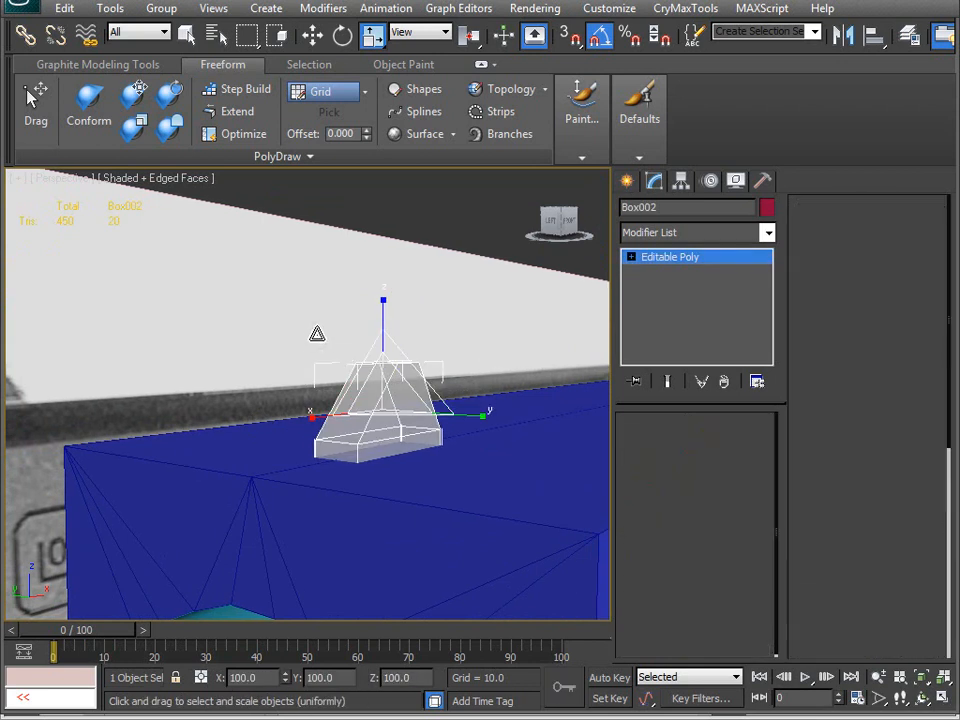
key(1)
drag(318, 334, 480, 412)
alt+middle_drag(382, 458, 336, 452)
drag(399, 378, 300, 387)
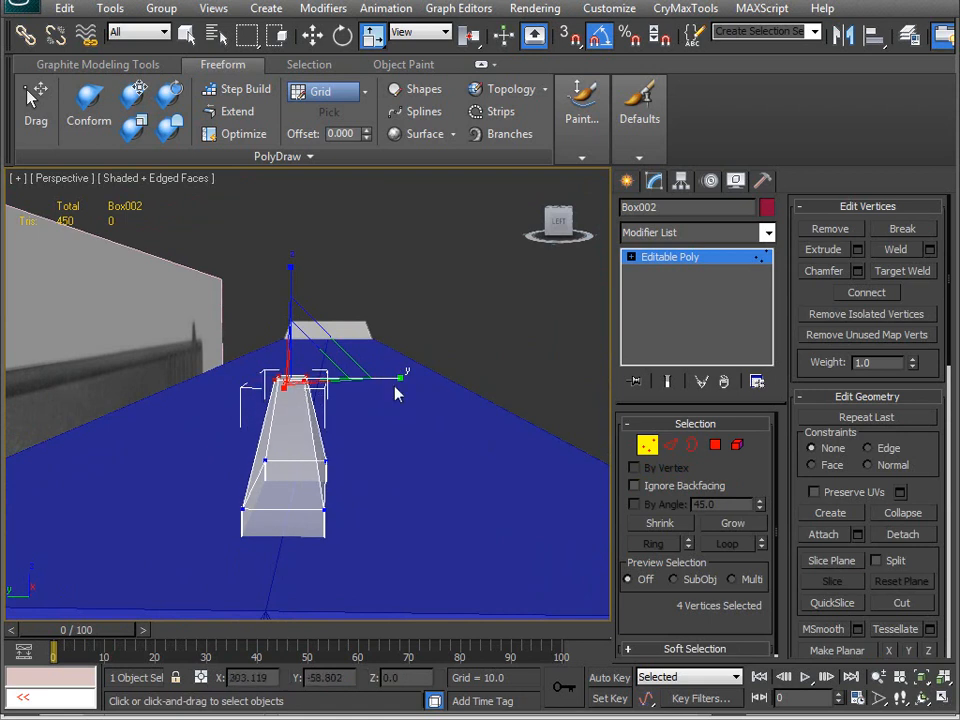
click(660, 455)
click(579, 411)
- Select the rear sight, turn off its see-through display and check its shape against the slide
alt+middle_drag(362, 452, 227, 417)
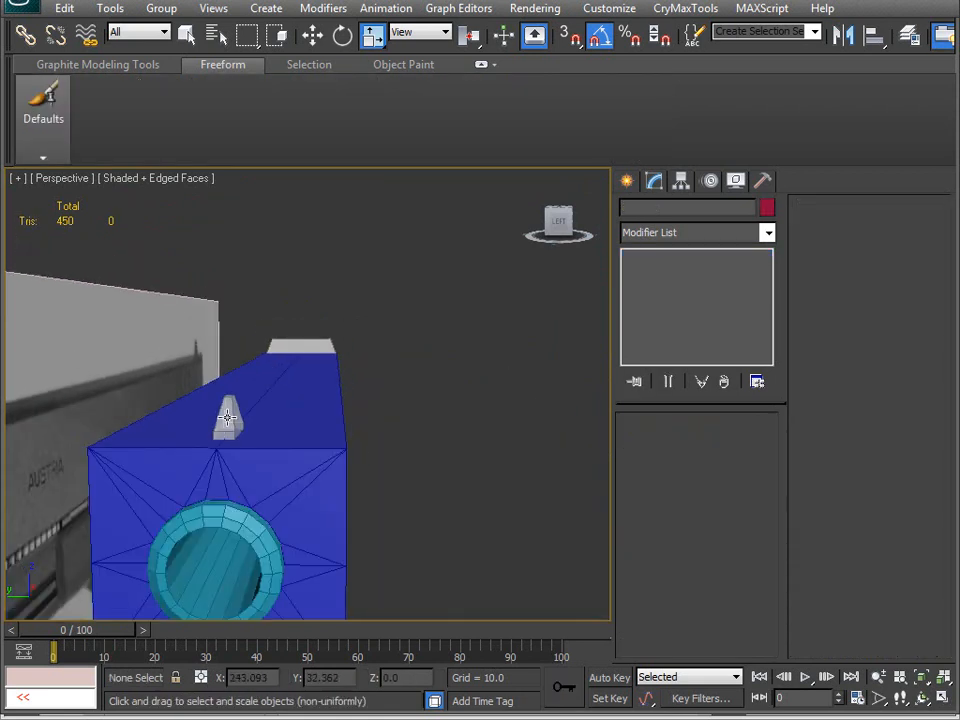
click(317, 350)
key(z)
alt+middle_drag(326, 463, 268, 461)
key(r)
alt+middle_drag(253, 413, 290, 350)
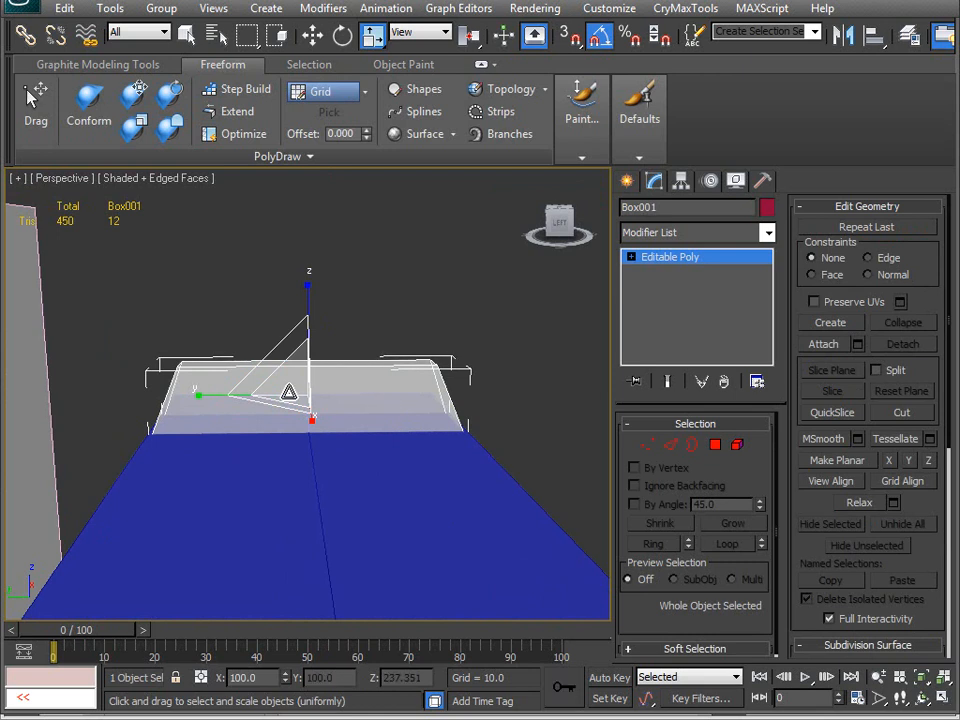
mouse_move(274, 444)
alt+middle_down()
mouse_move(236, 454)
mouse_move(287, 435)
mouse_move(317, 463)
mouse_move(154, 439)
mouse_move(326, 433)
mouse_move(285, 388)
alt+middle_up()
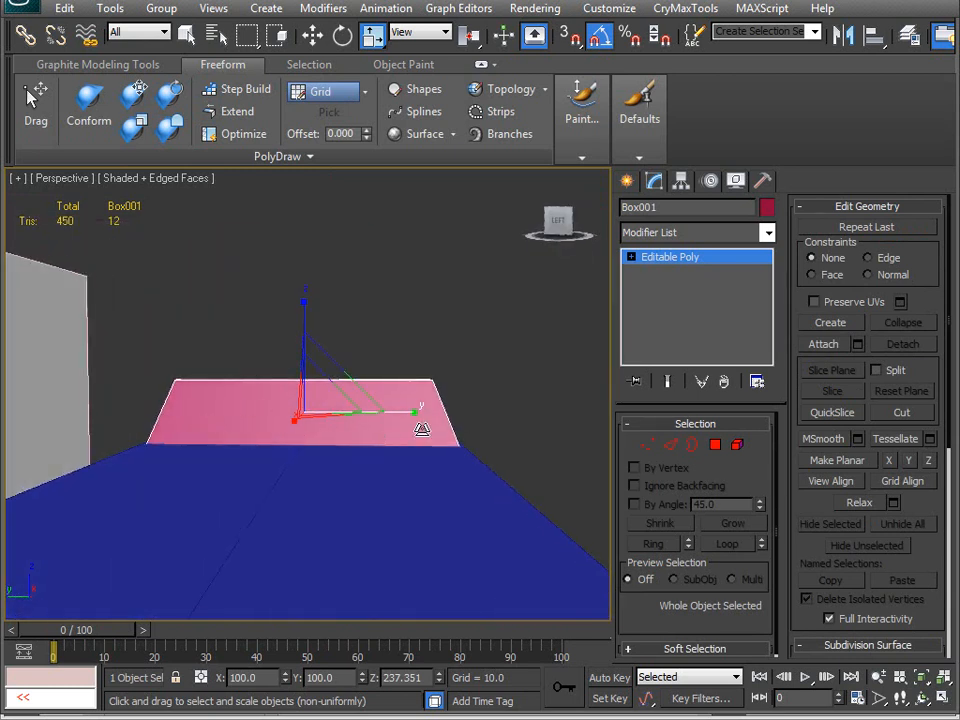
alt+middle_drag(161, 407, 184, 407)
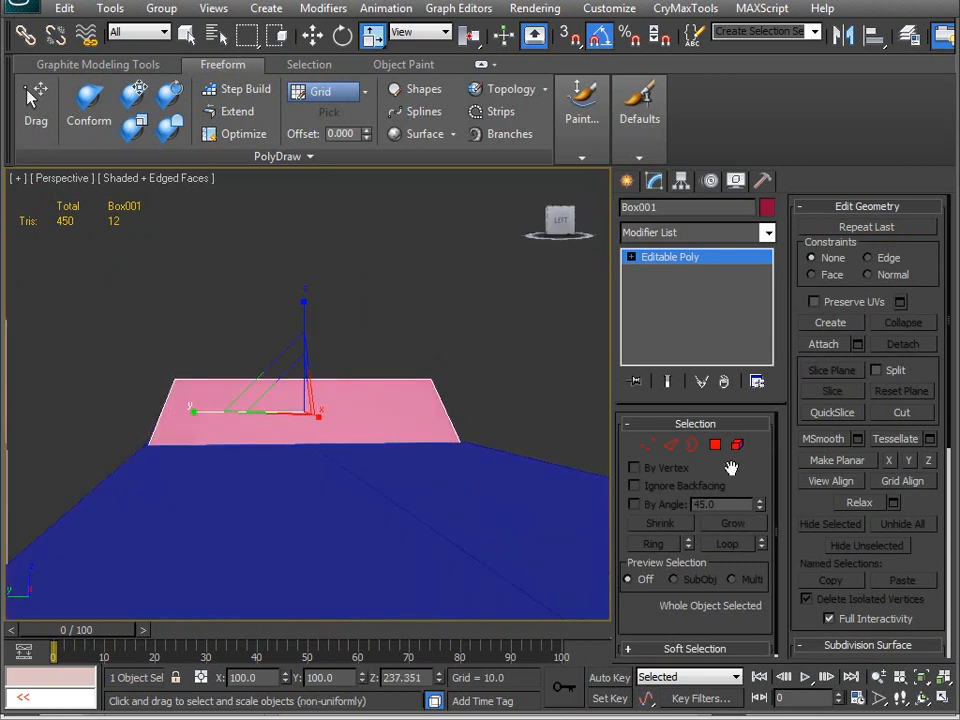
- Connect the rear sight's four sloping corner edges with one new loop and set the constraint to Edge
click(670, 445)
drag(122, 404, 525, 420)
alt+middle_drag(520, 424, 322, 473)
alt+middle_drag(130, 490, 296, 471)
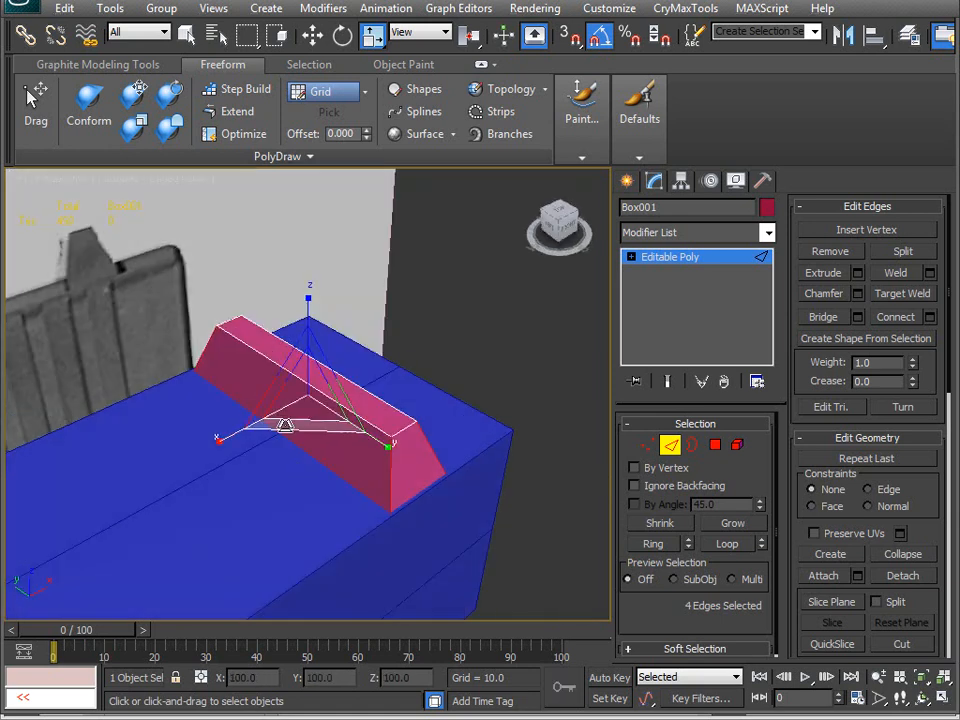
alt+middle_drag(198, 522, 320, 400)
click(895, 317)
key(w)
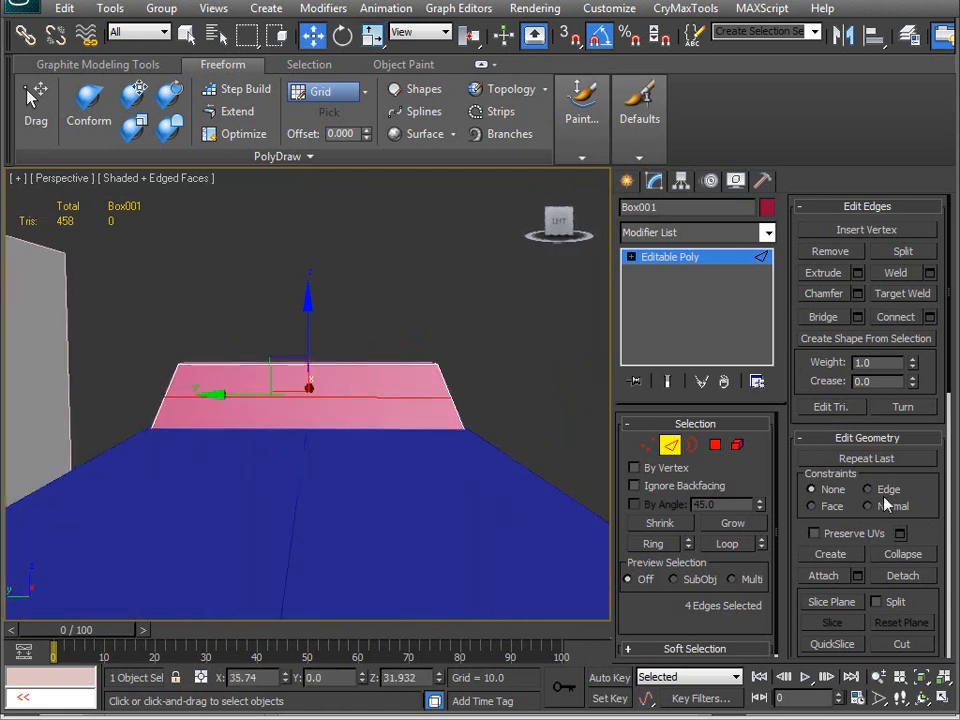
click(866, 489)
alt+middle_drag(549, 476, 366, 432)
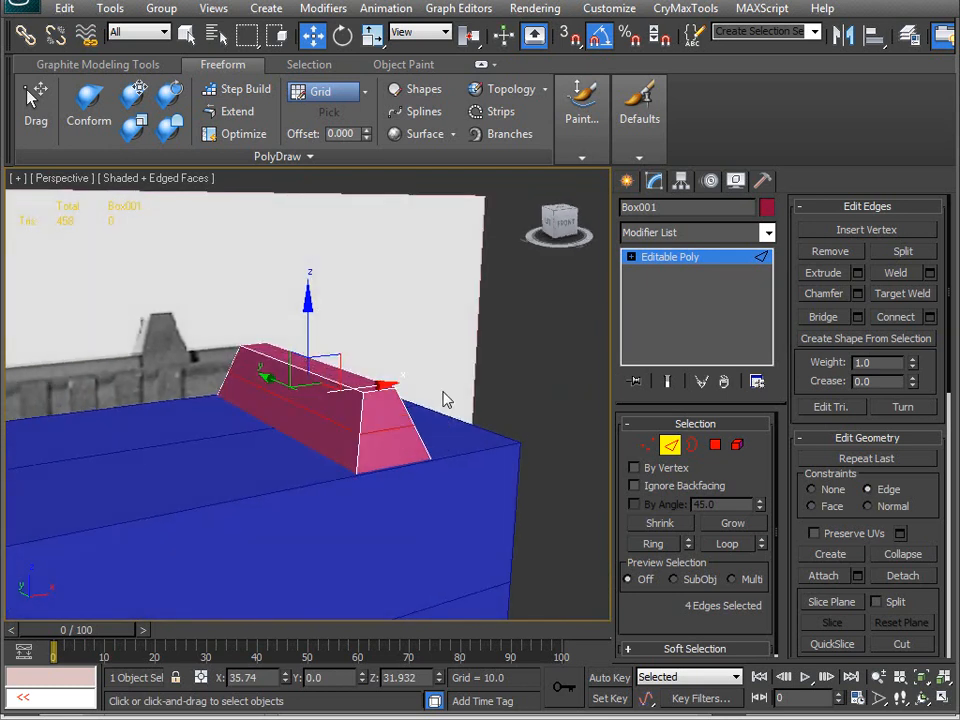
- Change the rear sight's object color to dark blue and slide the new edge loop down toward the base
click(767, 207)
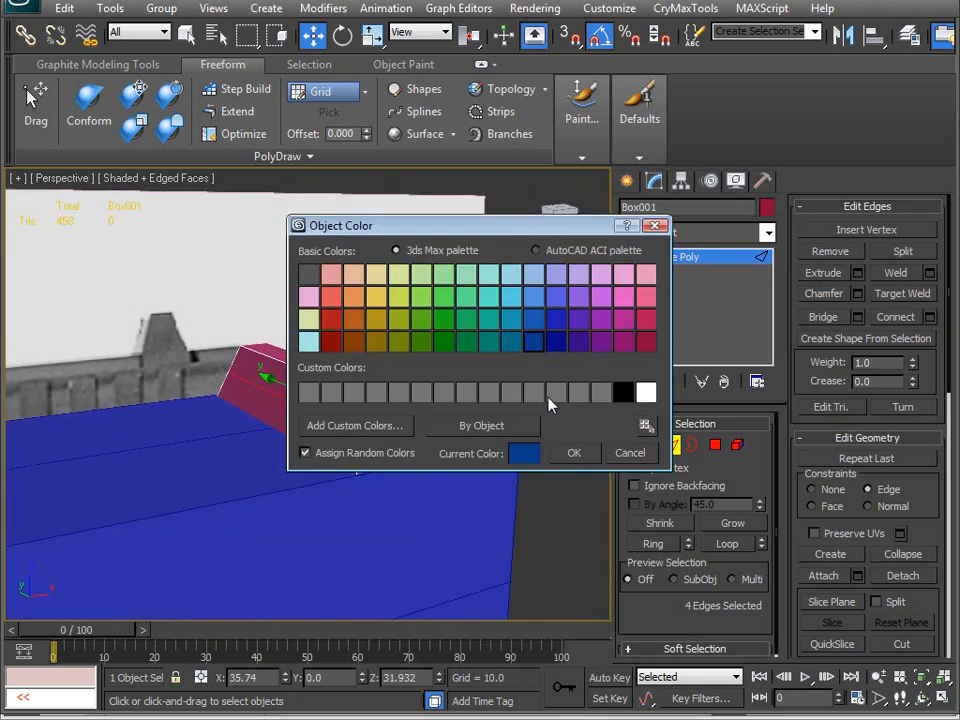
click(576, 459)
alt+middle_drag(445, 438, 375, 442)
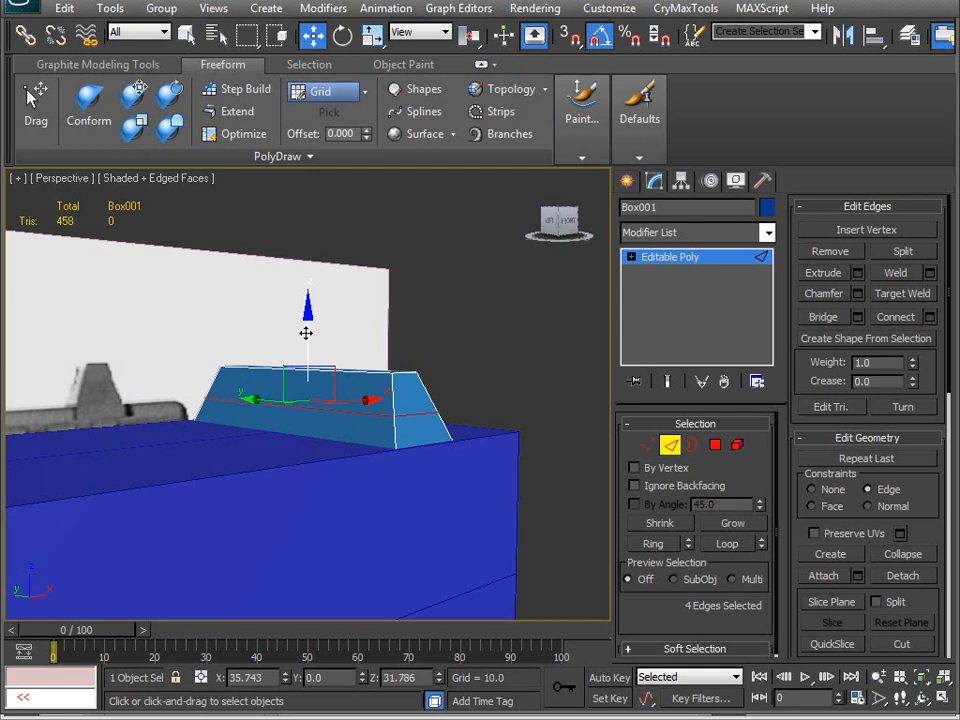
alt+middle_drag(309, 336, 363, 398)
- Add the top edges to the loop selection and connect them with 2 segments at a pinch of -4
ctrl+click(300, 370)
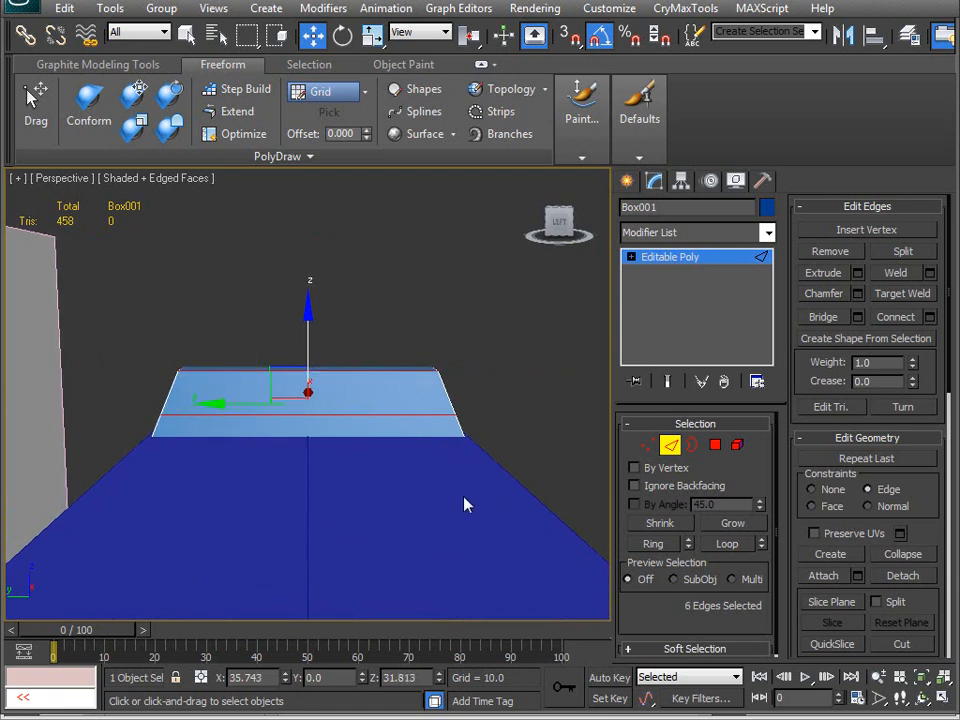
alt+middle_drag(370, 453, 362, 478)
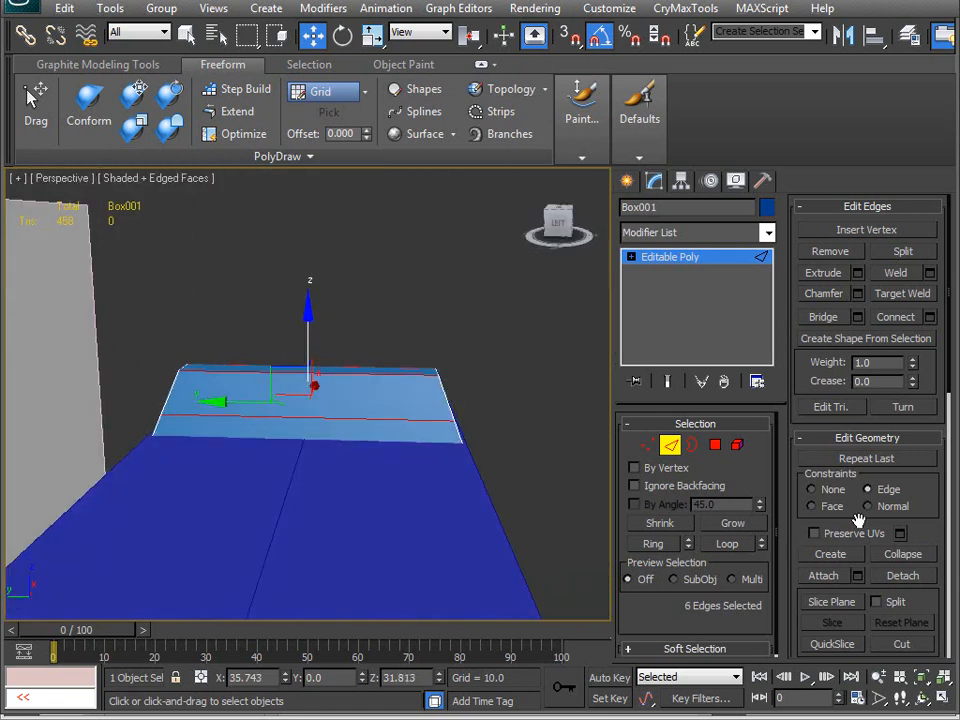
click(930, 316)
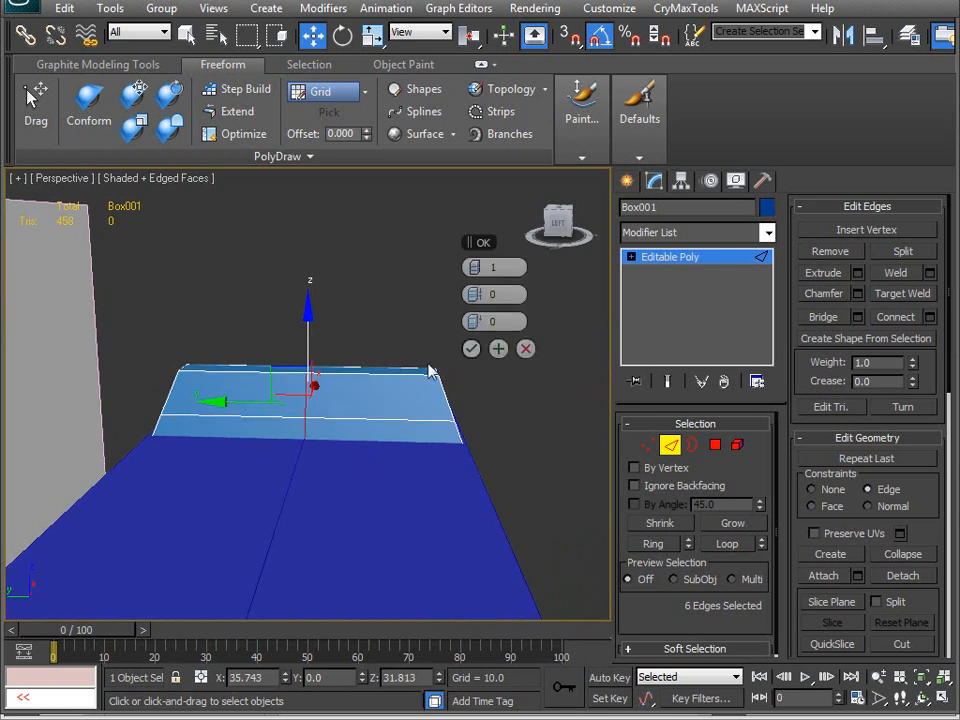
click(484, 267)
drag(482, 300, 502, 294)
drag(645, 274, 600, 280)
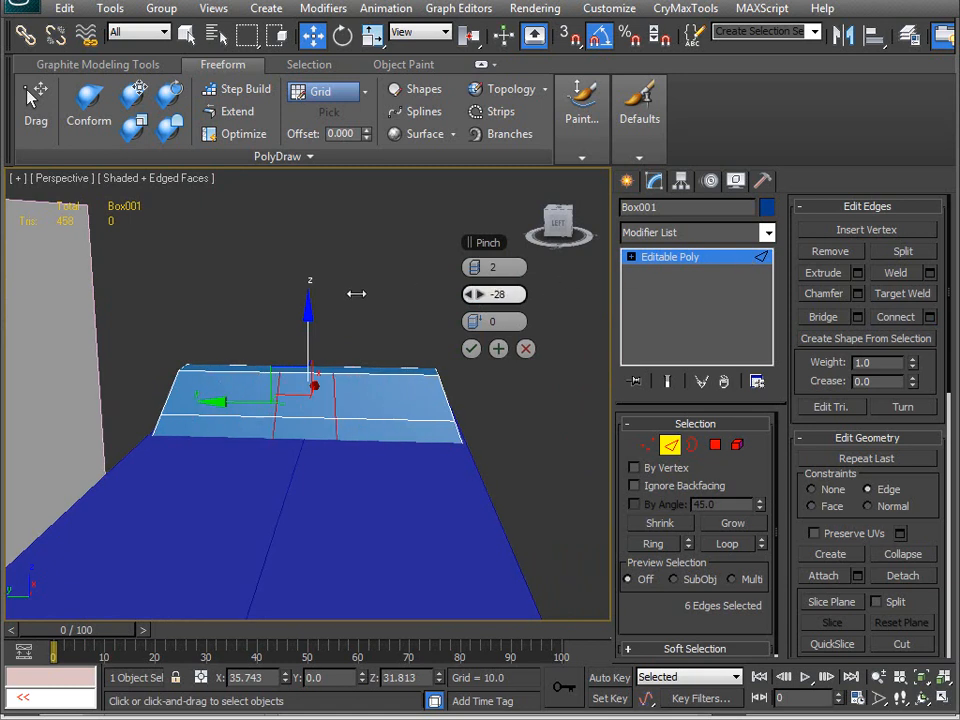
drag(186, 339, 150, 353)
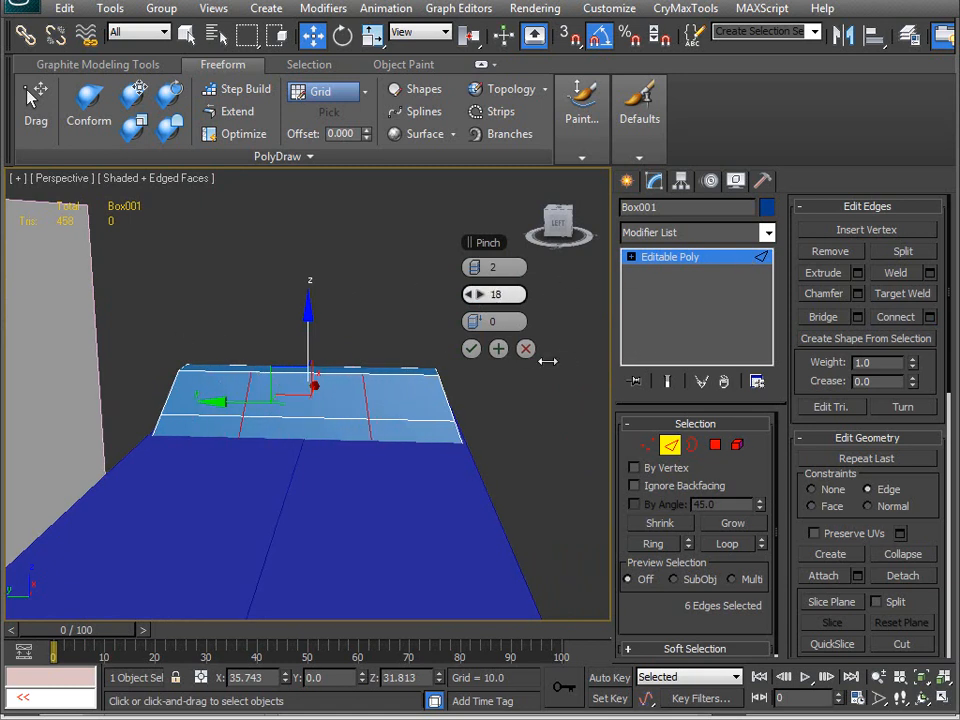
drag(463, 371, 465, 379)
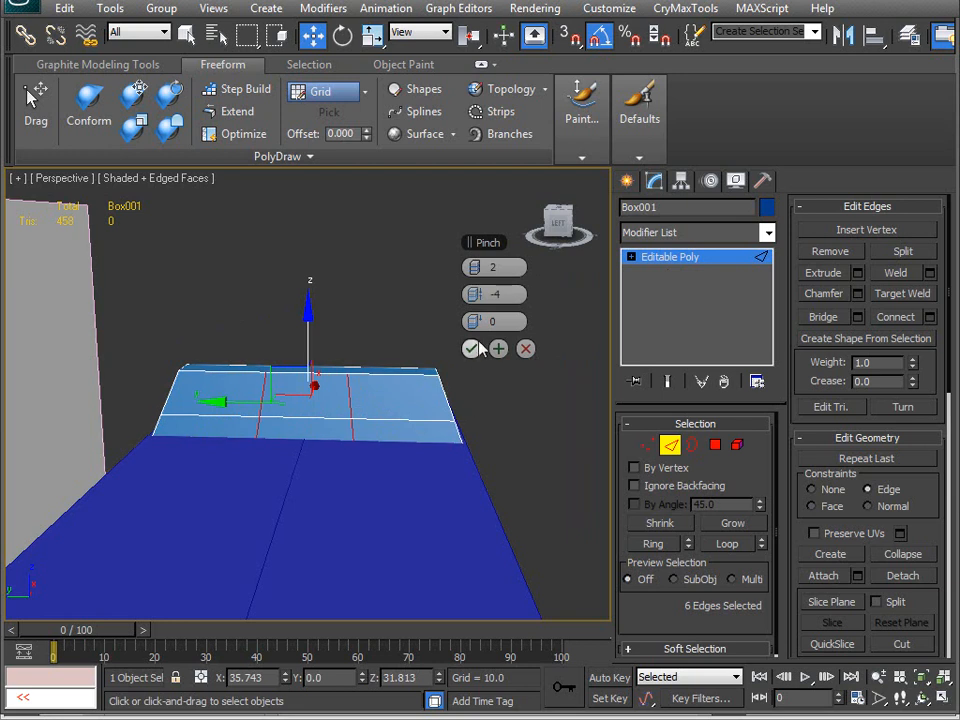
click(471, 354)
alt+middle_drag(360, 443, 380, 445)
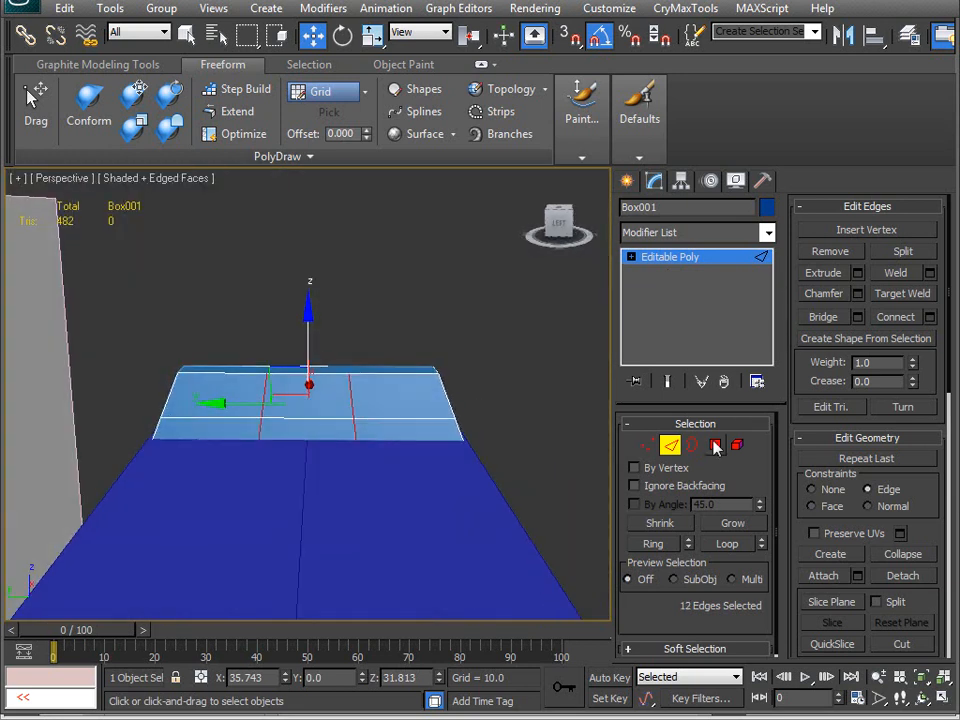
- Select the three polygons of the rear sight's middle section above the lower edge loop
click(716, 446)
middle_drag(346, 457, 358, 469)
scroll(352, 440, up, 4)
drag(332, 306, 368, 410)
alt+middle_drag(397, 487, 368, 512)
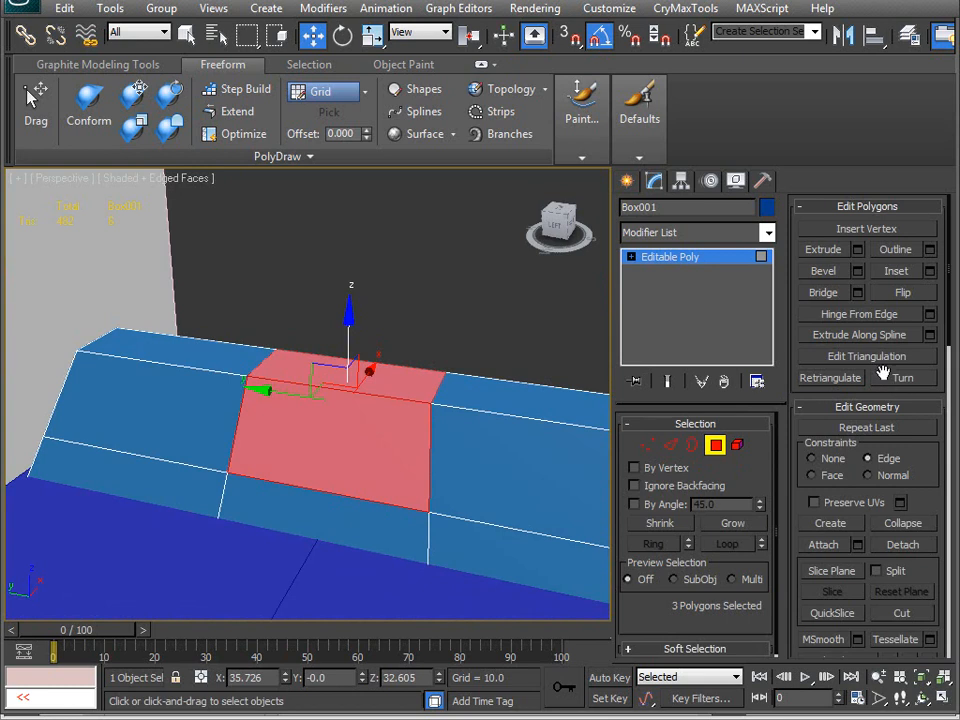
click(857, 249)
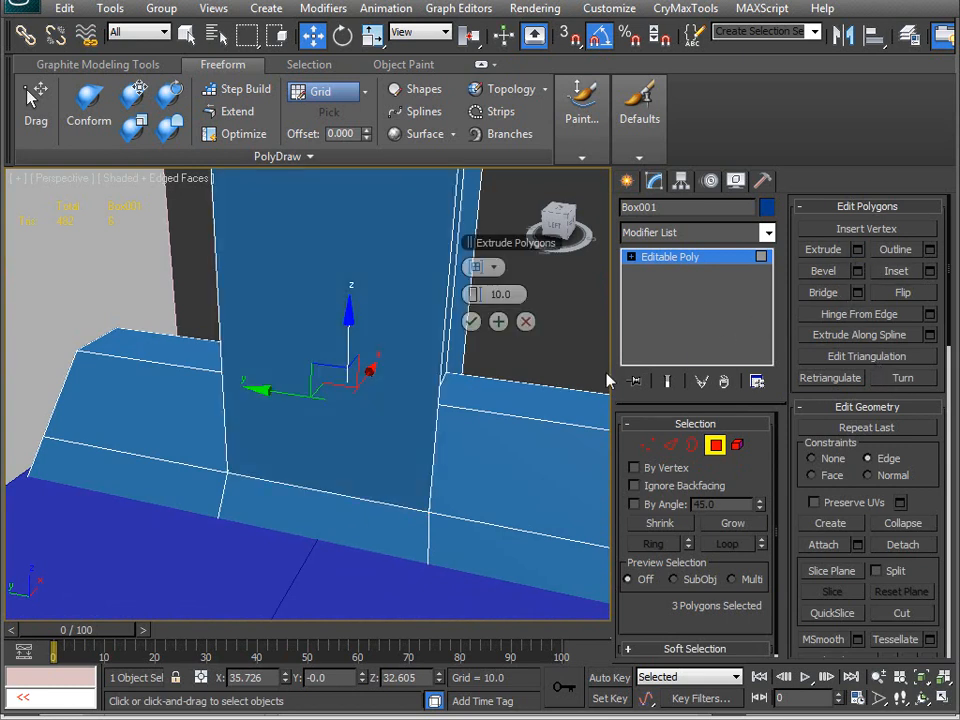
drag(477, 294, 442, 302)
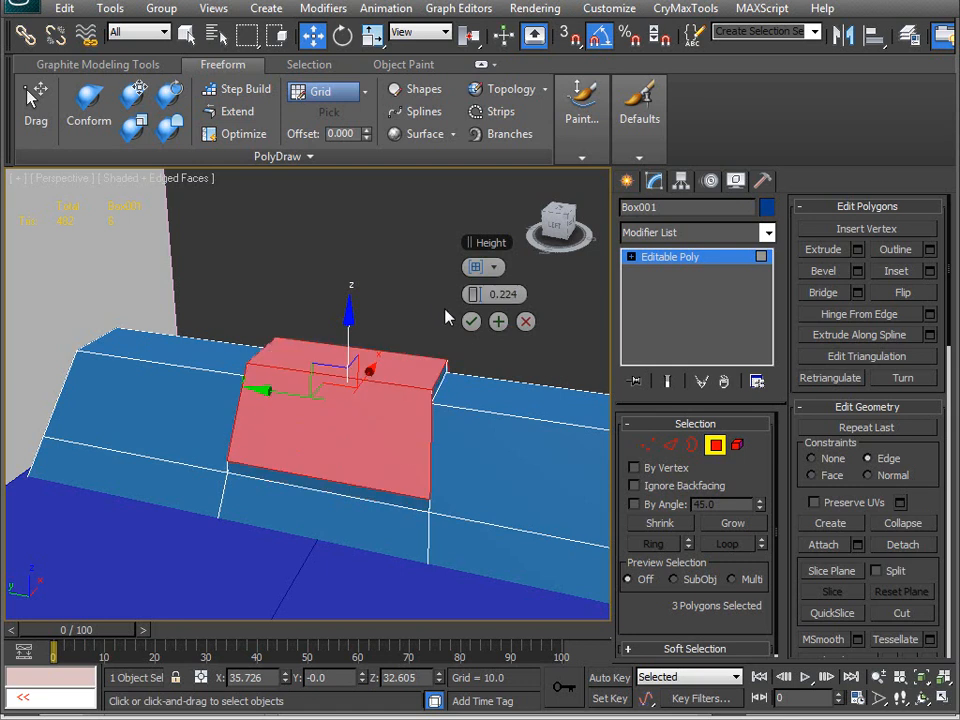
click(493, 271)
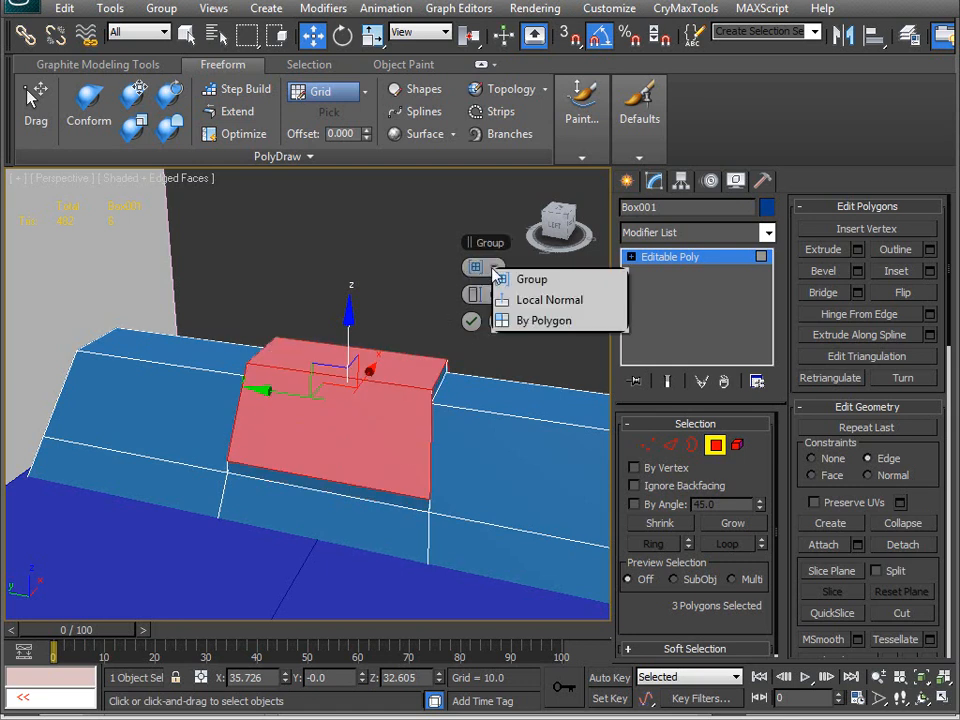
click(530, 301)
mouse_move(476, 294)
mouse_down()
mouse_move(476, 302)
mouse_move(476, 294)
mouse_up()
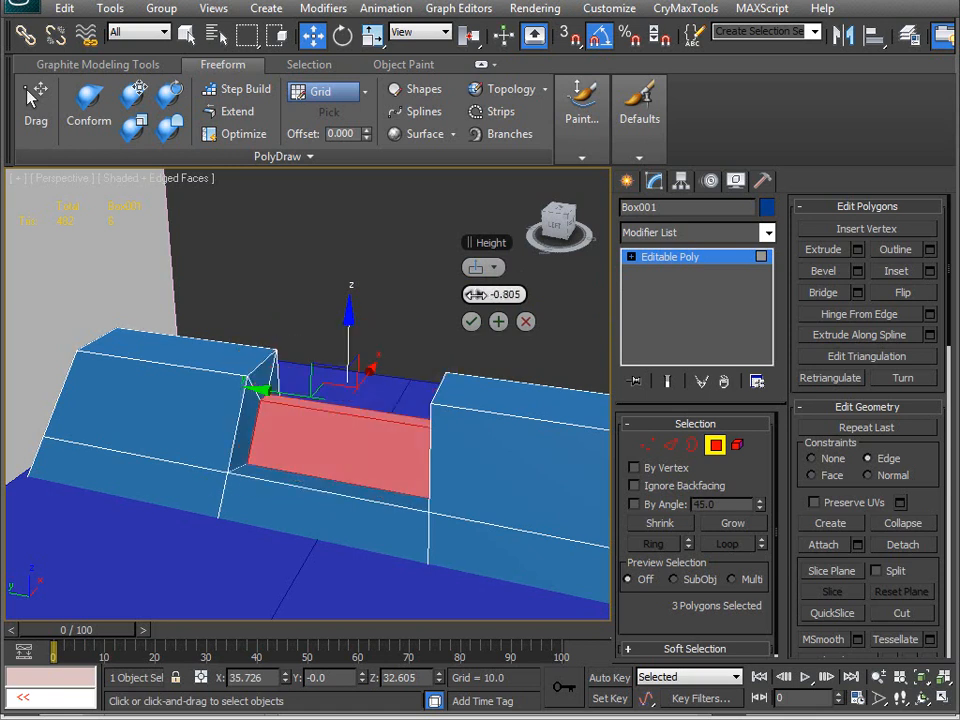
alt+middle_drag(366, 437, 324, 408)
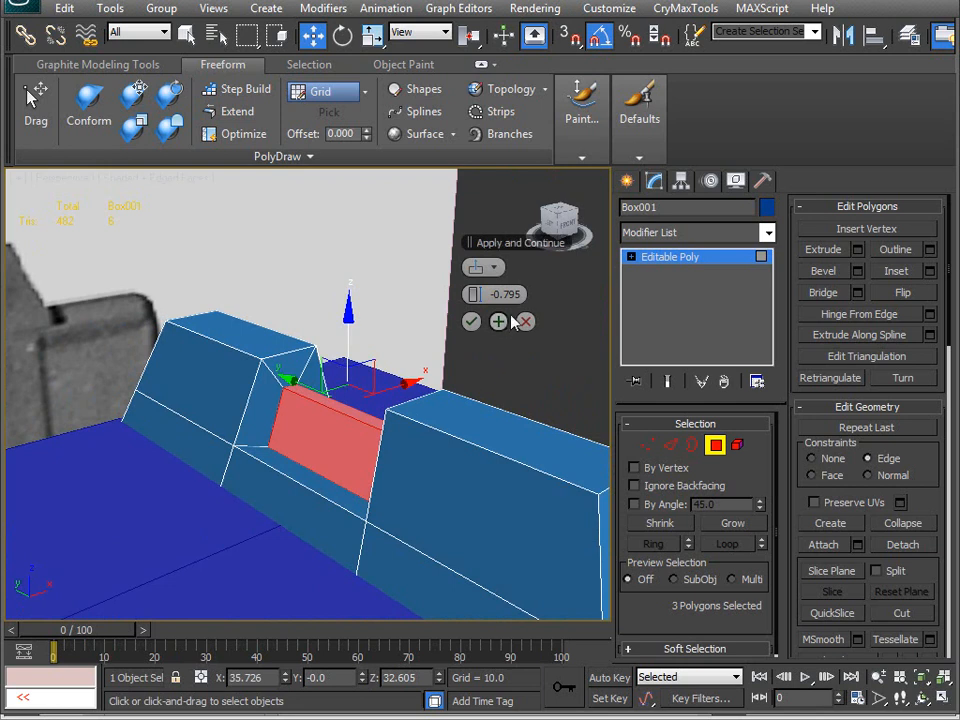
click(526, 321)
- Delete the selected middle polygons and bridge the open edges on one side to form the notch's first side wall
alt+middle_drag(518, 328, 238, 413)
key(ctrl+z)
key(2)
click(245, 395)
ctrl+click(298, 384)
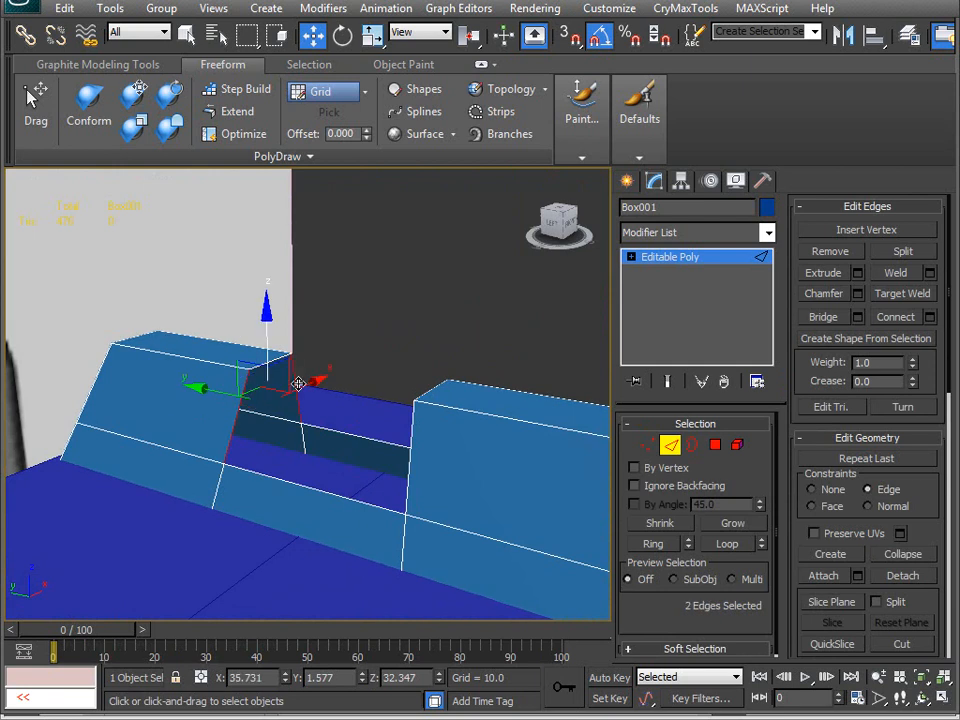
click(822, 315)
- Bridge the open edges on the opposite side and along the base to close the notch's second wall and floor
alt+middle_drag(410, 420, 393, 366)
click(377, 357)
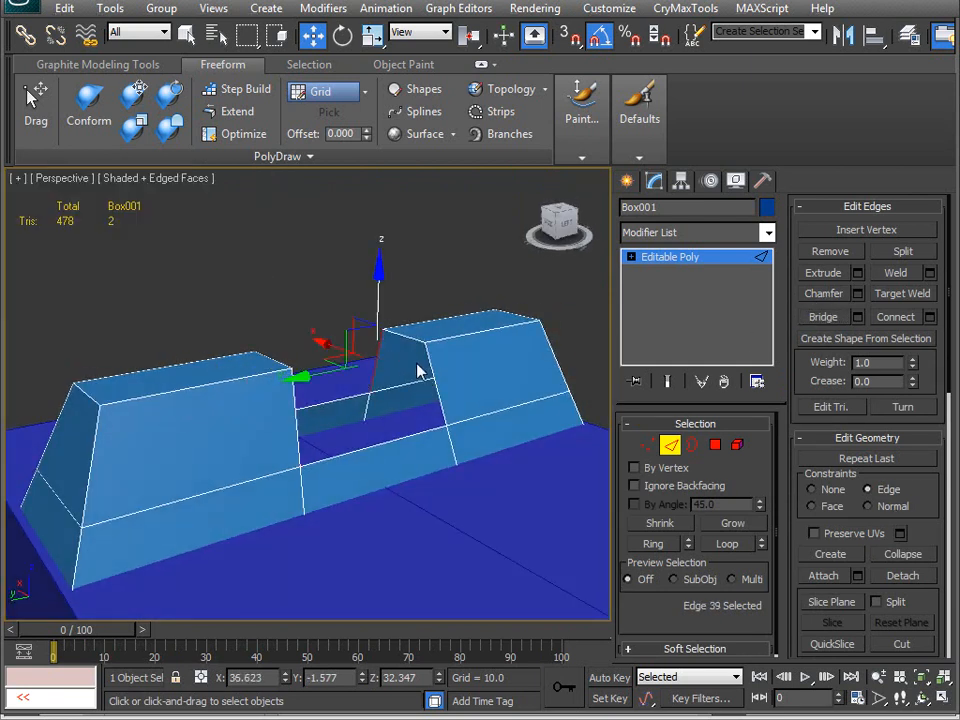
ctrl+click(435, 365)
click(822, 318)
alt+middle_drag(499, 364, 334, 435)
click(334, 435)
ctrl+click(358, 368)
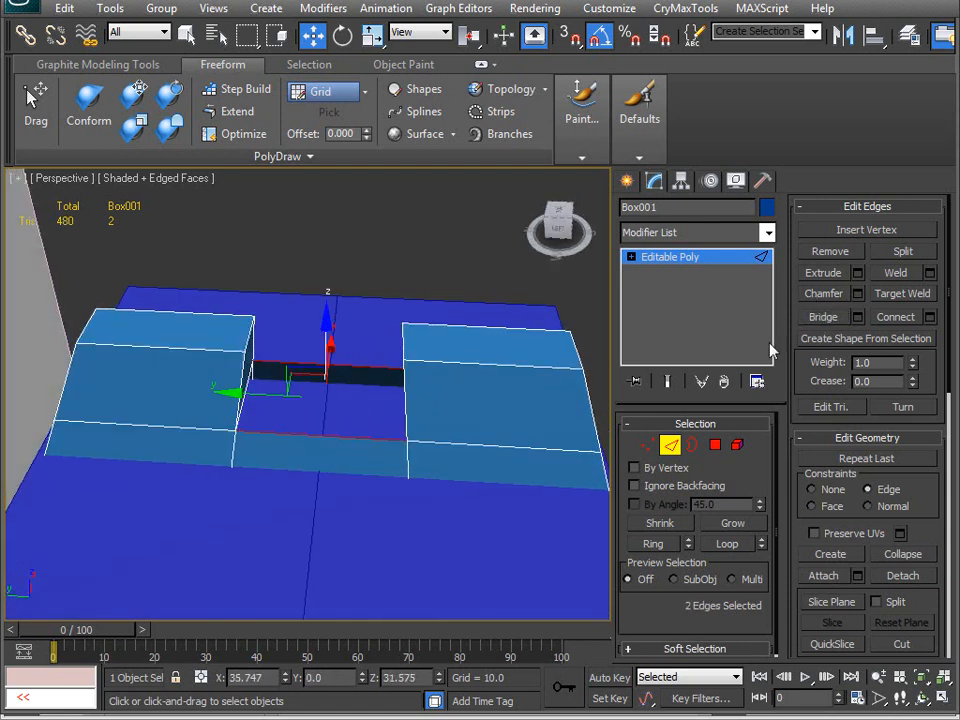
click(826, 318)
- Set the constraint to None and scale the notch's vertices inward along Y to narrow the notch
alt+middle_drag(317, 418, 79, 435)
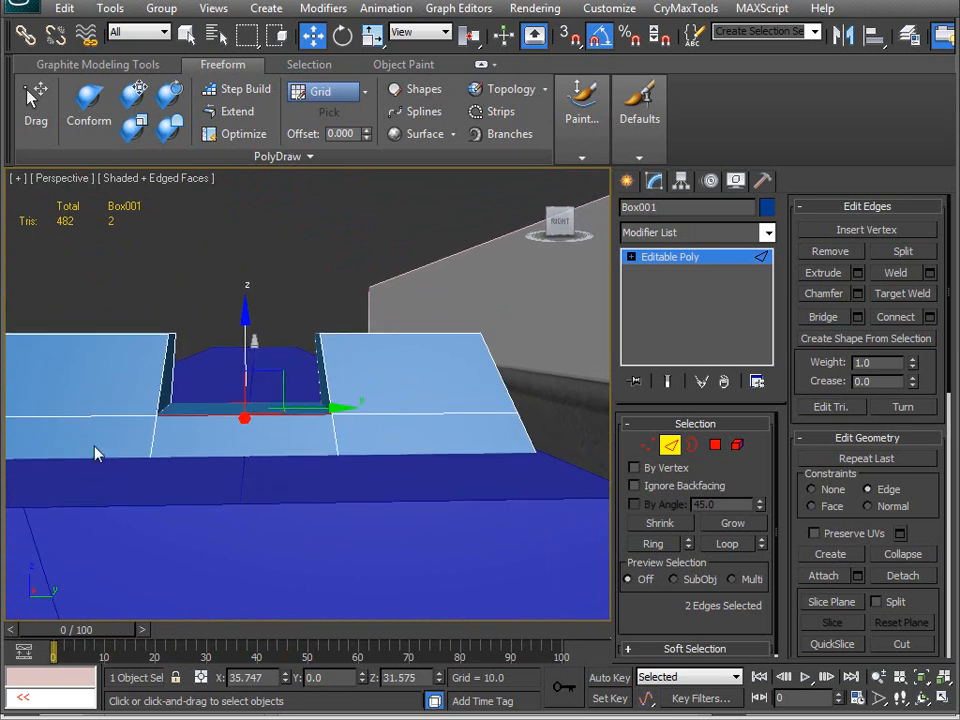
key(1)
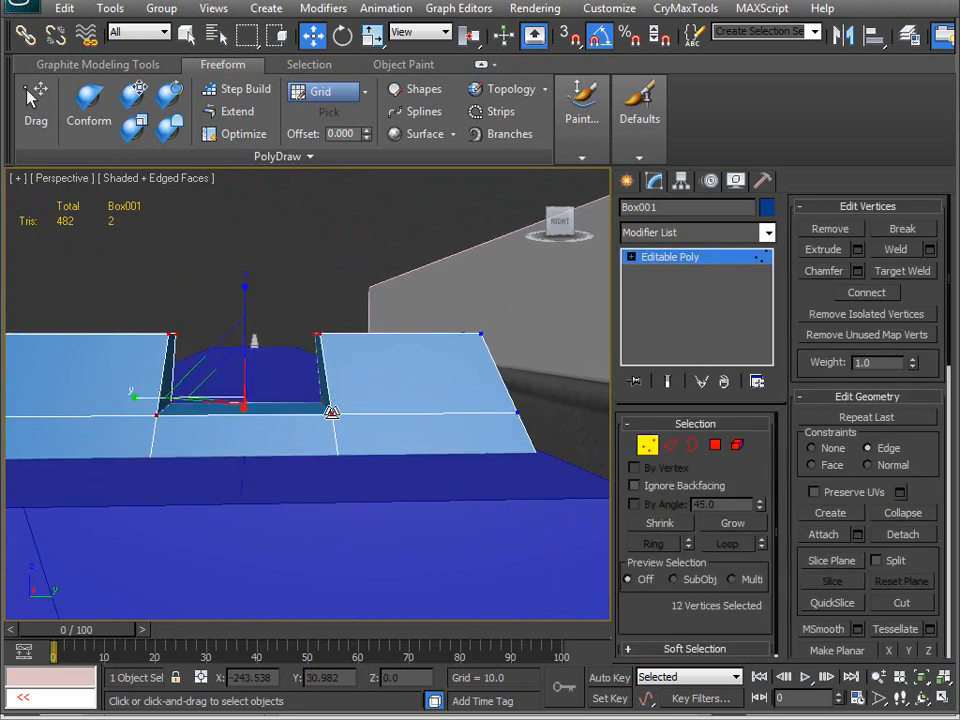
key(r)
drag(133, 397, 168, 396)
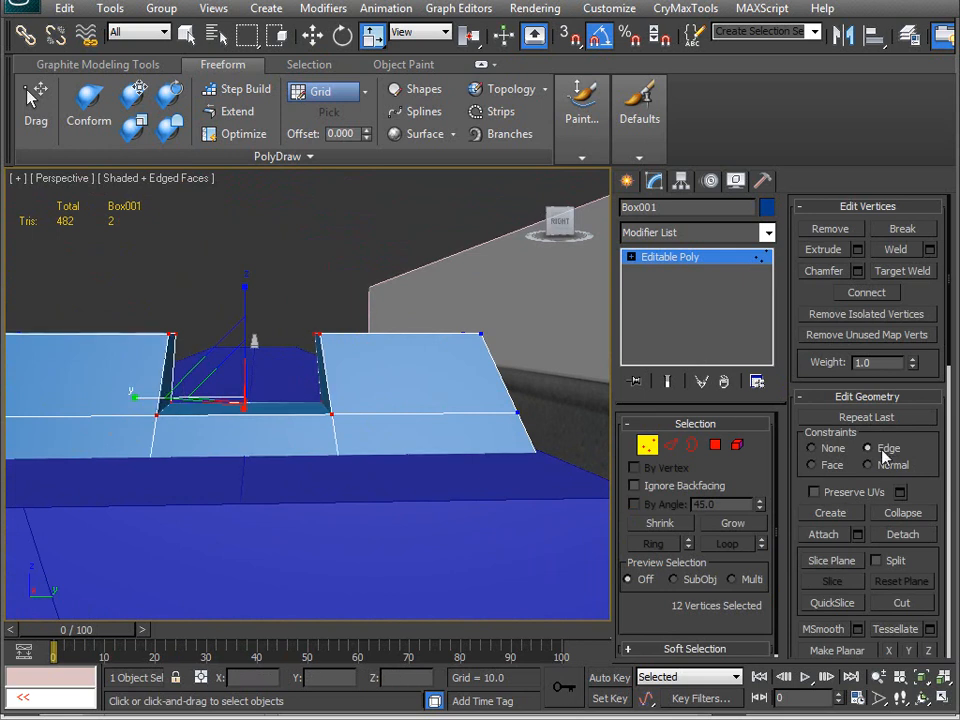
click(812, 449)
drag(133, 399, 178, 400)
alt+middle_drag(163, 401, 340, 476)
scroll(376, 448, down, 4)
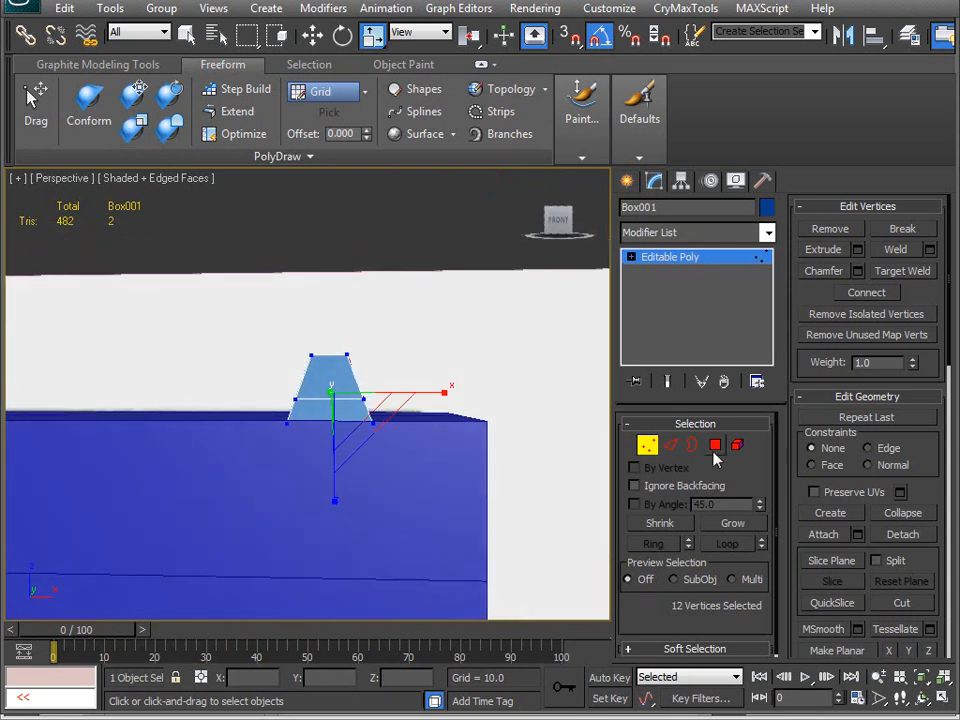
click(666, 448)
- In the front view, create a box about 20.2 wide, 3.3 long and -16.3 high over the magazine base below the grip
alt+middle_drag(572, 476, 300, 407)
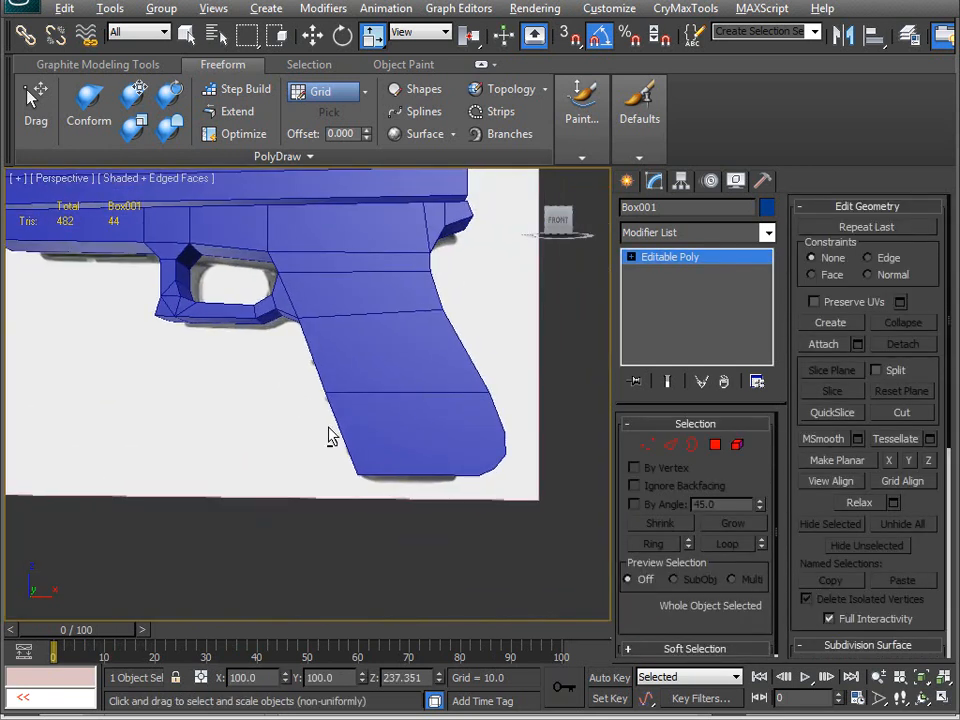
key(v)
key(u)
key(v)
key(f)
scroll(261, 343, up, 5)
middle_drag(305, 443, 369, 222)
middle_drag(359, 379, 319, 266)
scroll(316, 290, up, 2)
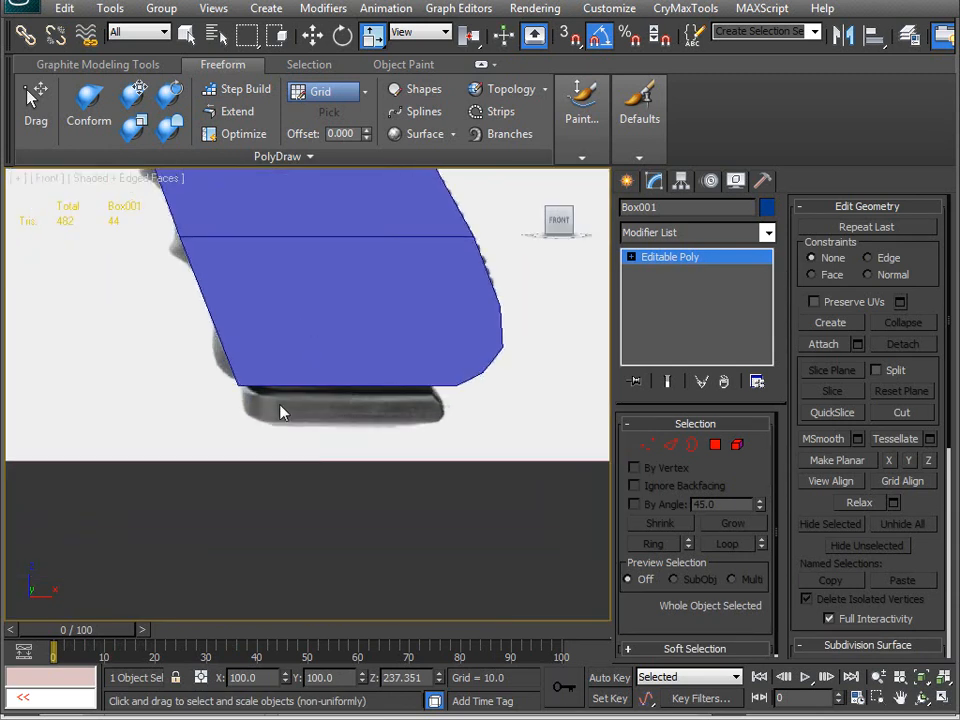
middle_drag(396, 443, 329, 433)
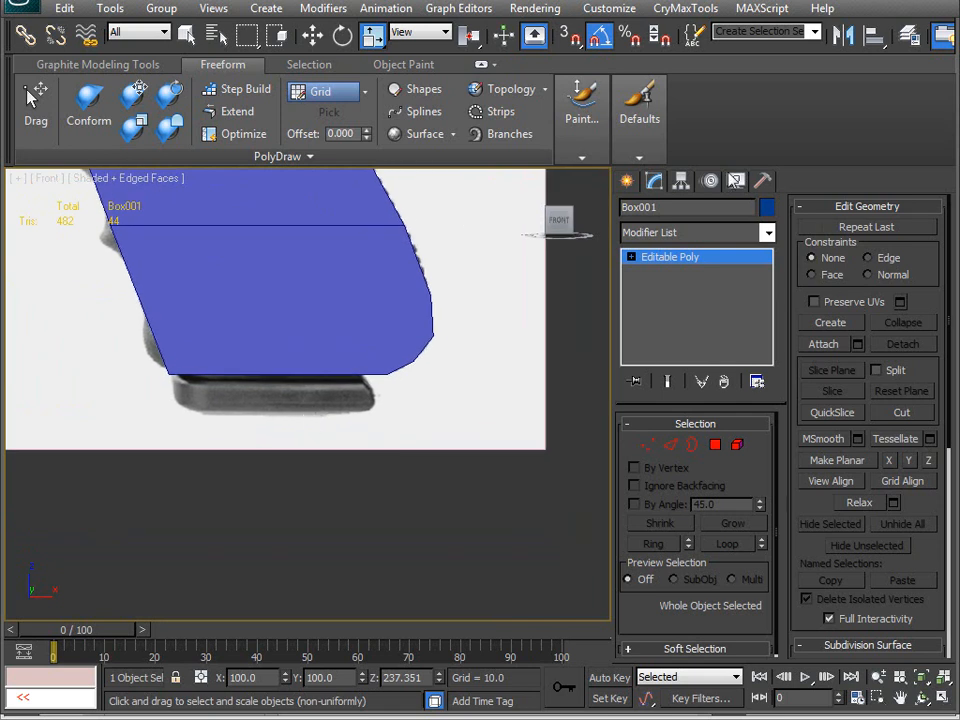
click(627, 180)
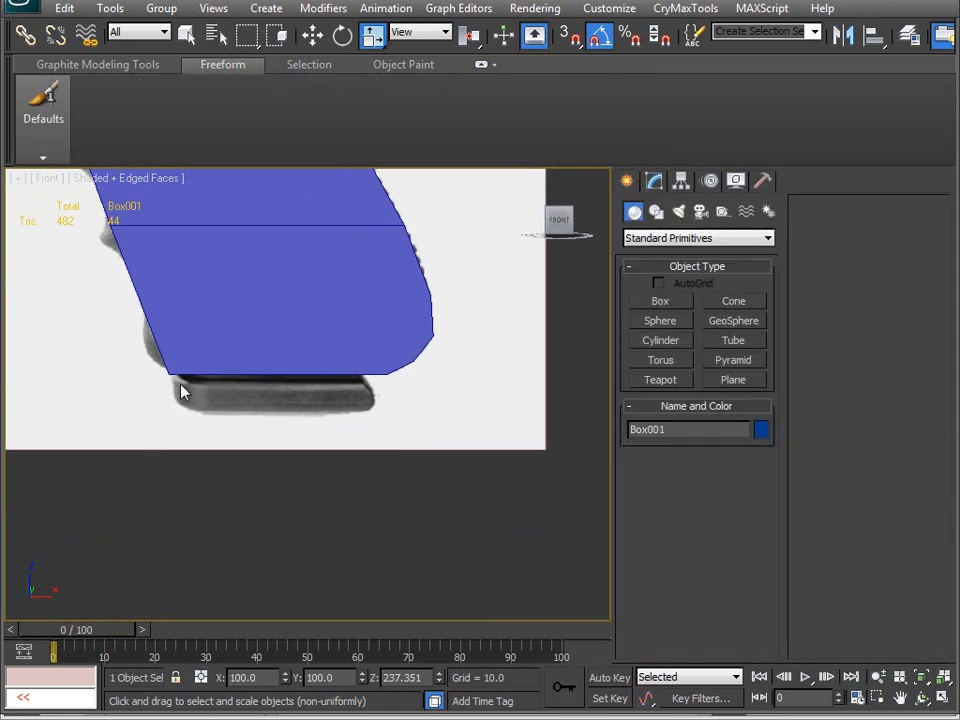
click(680, 304)
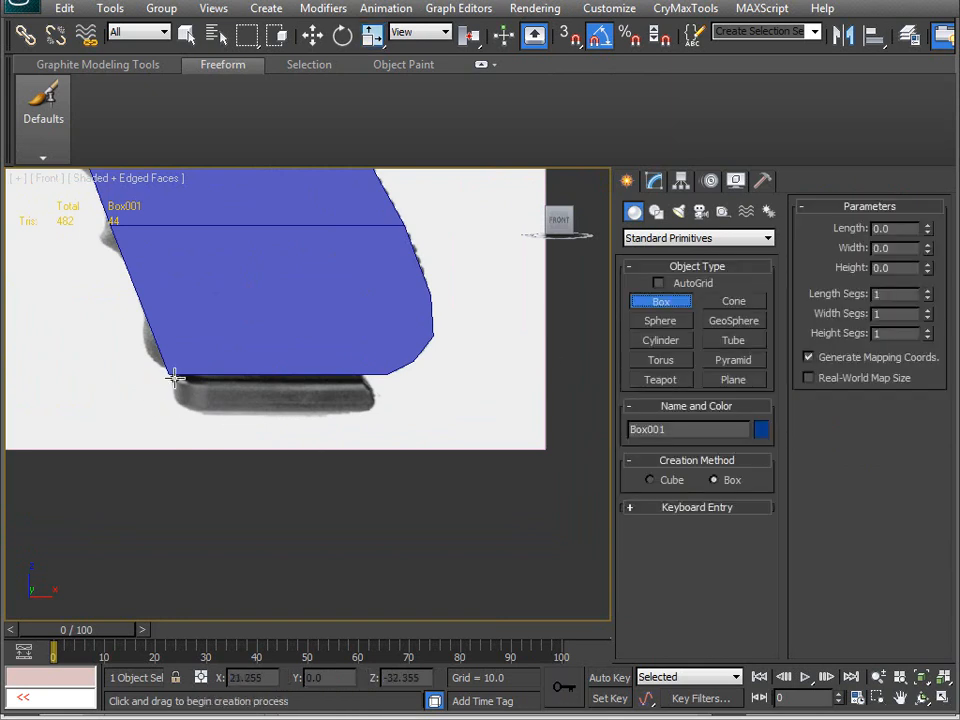
drag(177, 380, 373, 412)
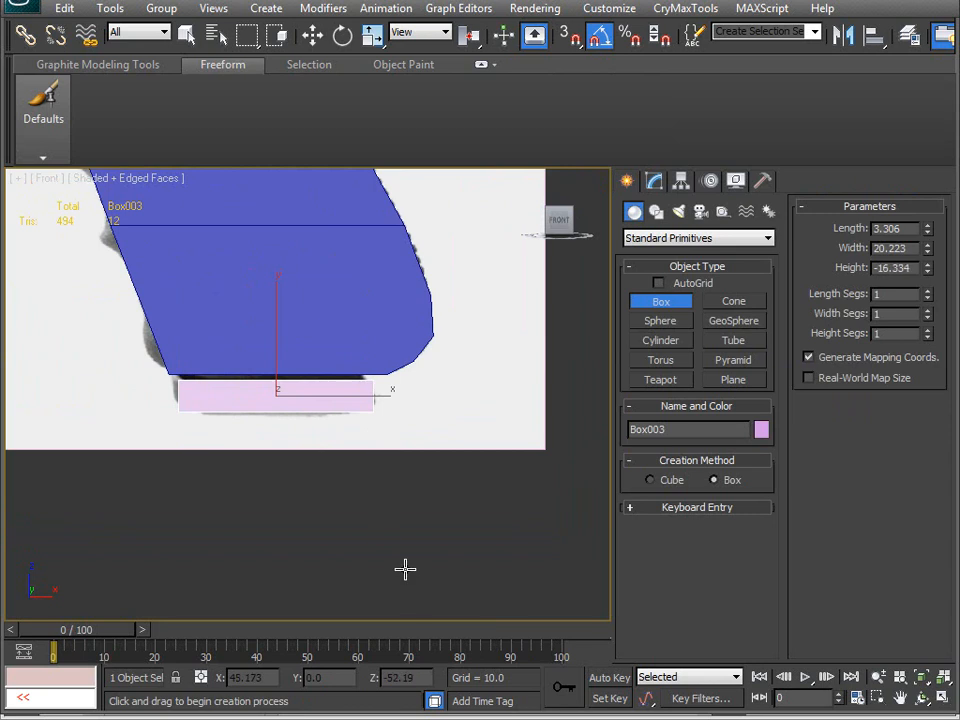
- Align the magazine base box to the grip on Y position only, center to center
key(v)
key(p)
alt+middle_drag(326, 508, 360, 325)
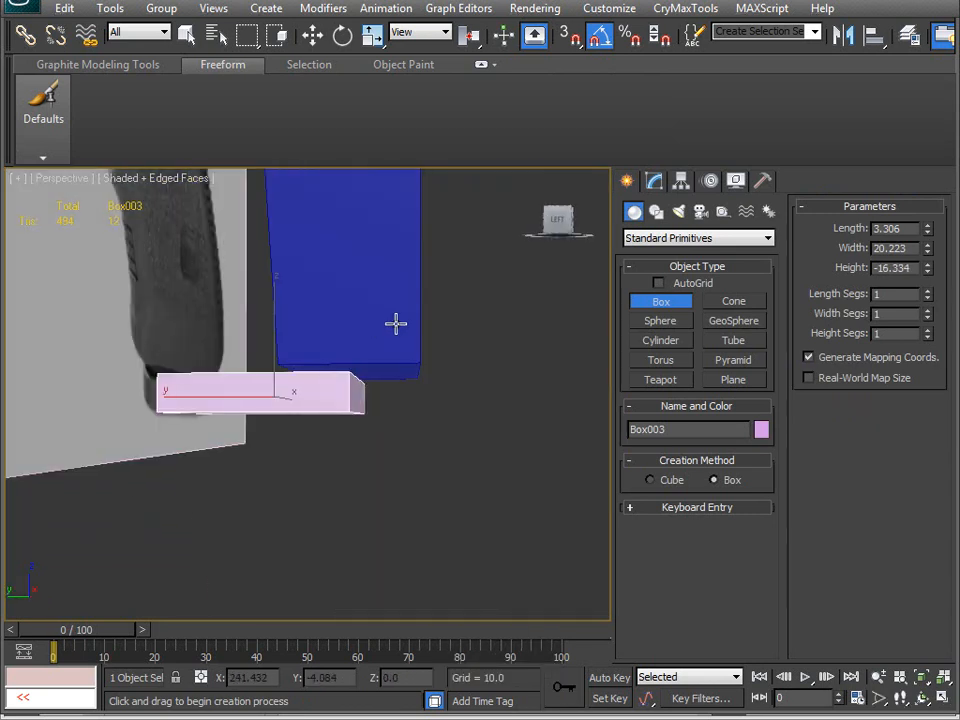
click(681, 181)
click(703, 299)
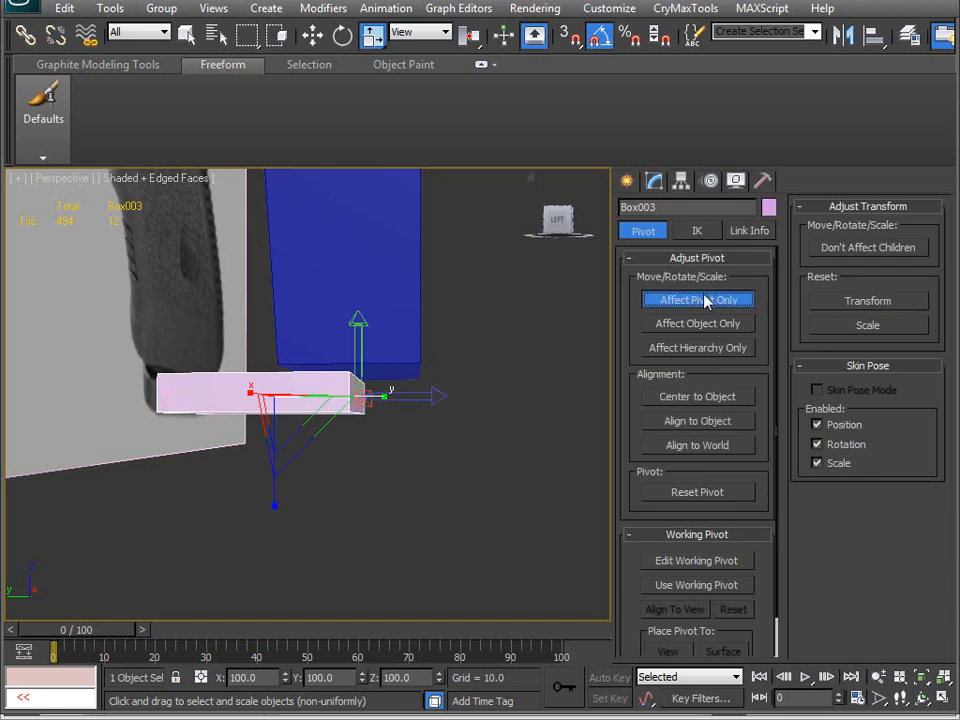
click(695, 302)
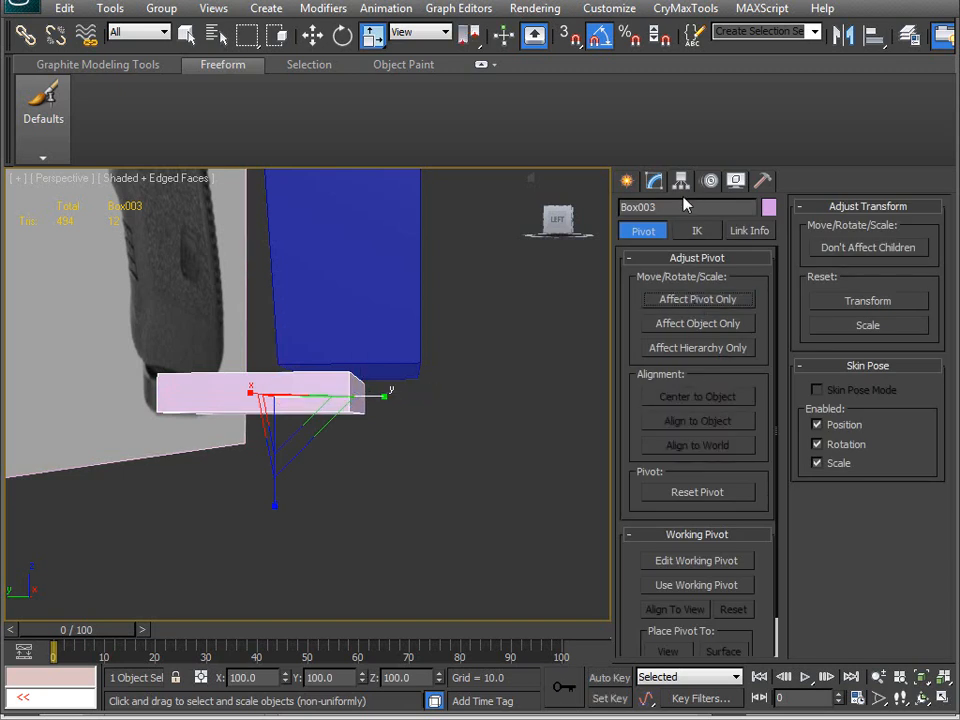
click(654, 181)
key(alt+a)
click(375, 300)
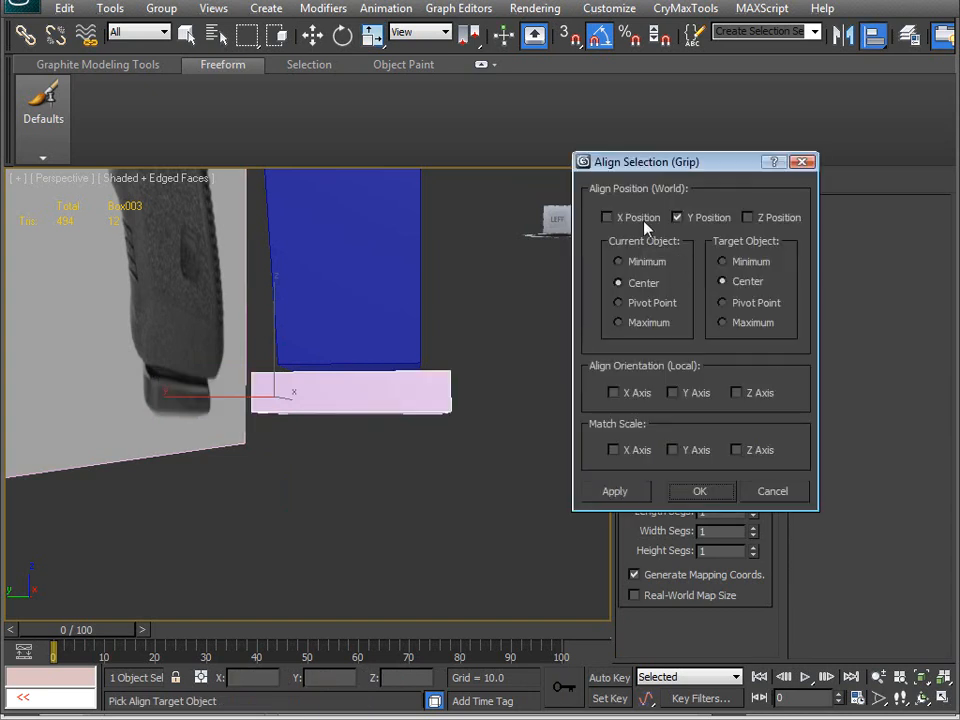
click(705, 496)
- Scale the magazine base box down to about 61% across the grip's thickness
drag(470, 396, 433, 402)
alt+middle_drag(429, 422, 395, 403)
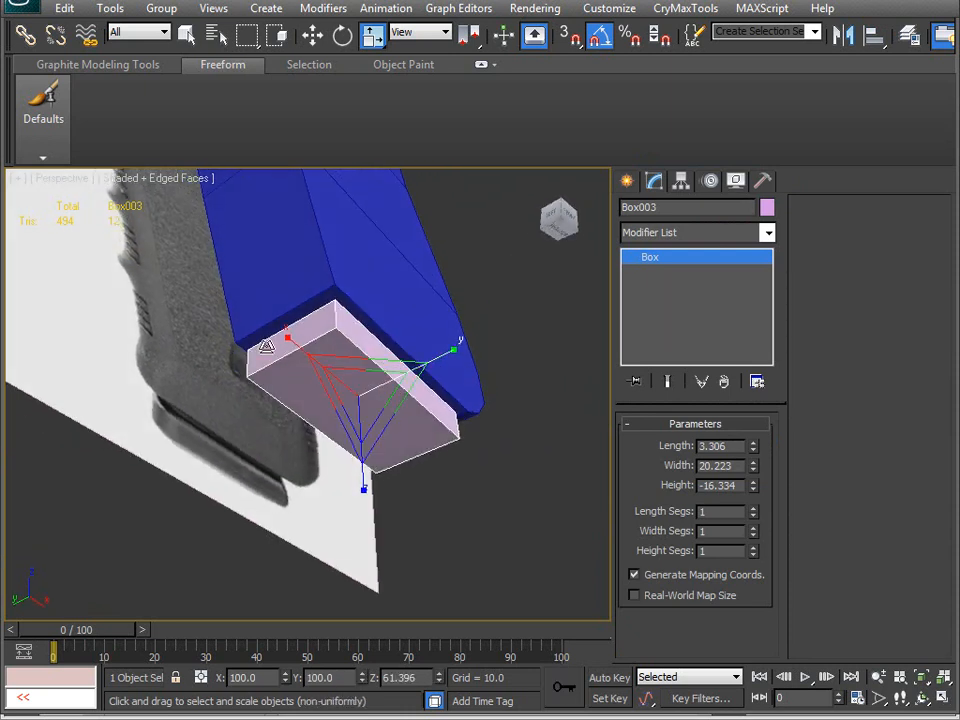
middle_drag(270, 279, 385, 472)
- Hide all objects except the magazine base box and convert it to an Editable Poly
right_click(385, 472)
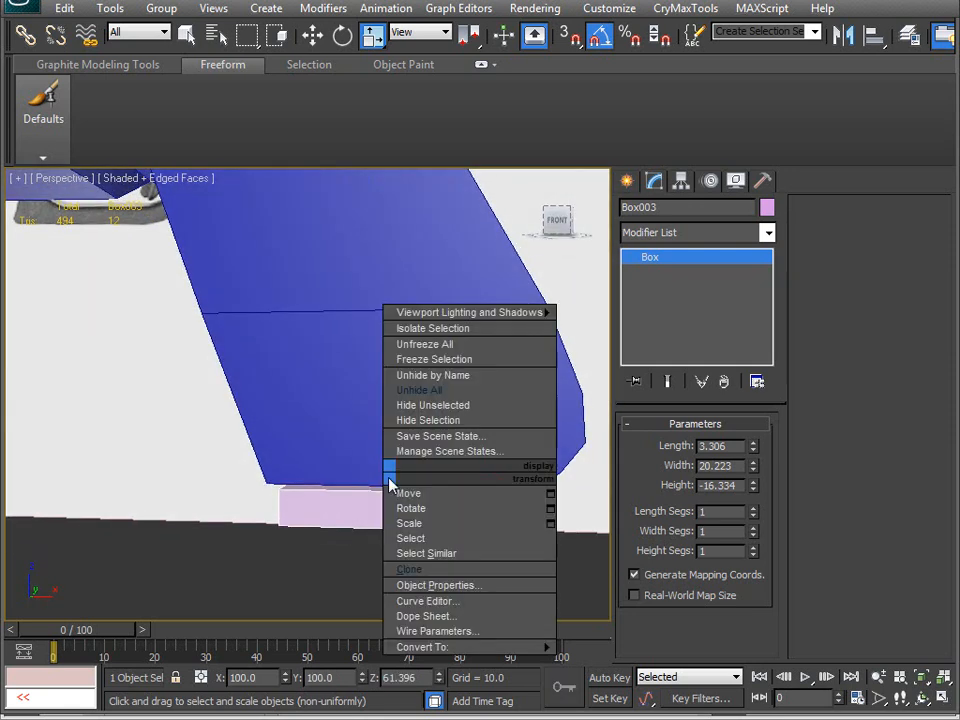
click(445, 405)
alt+middle_drag(360, 439, 358, 485)
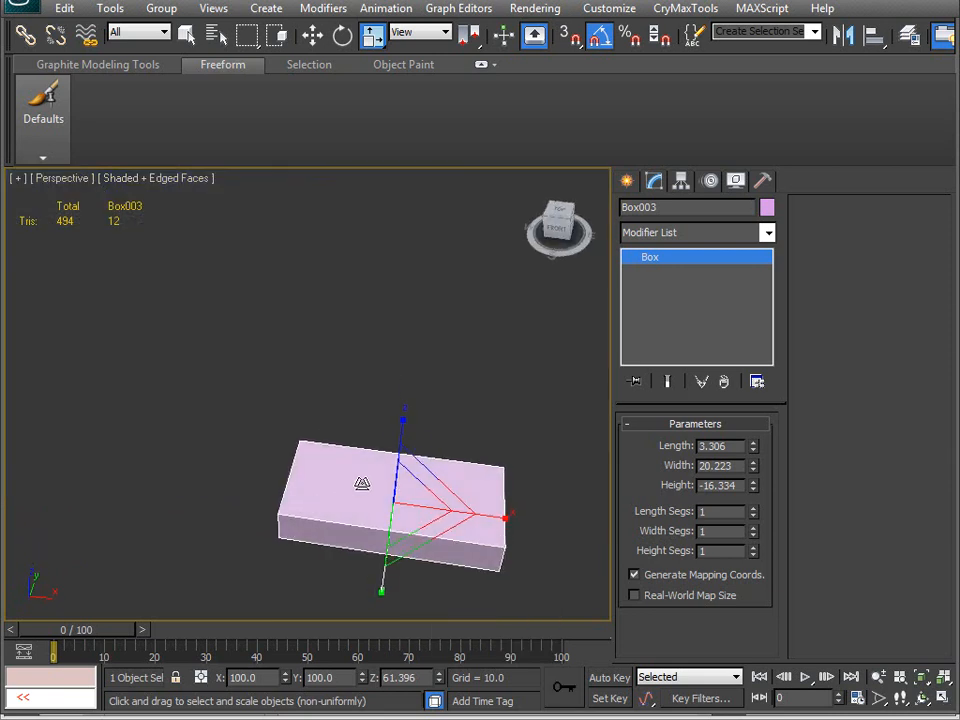
key(alt+e)
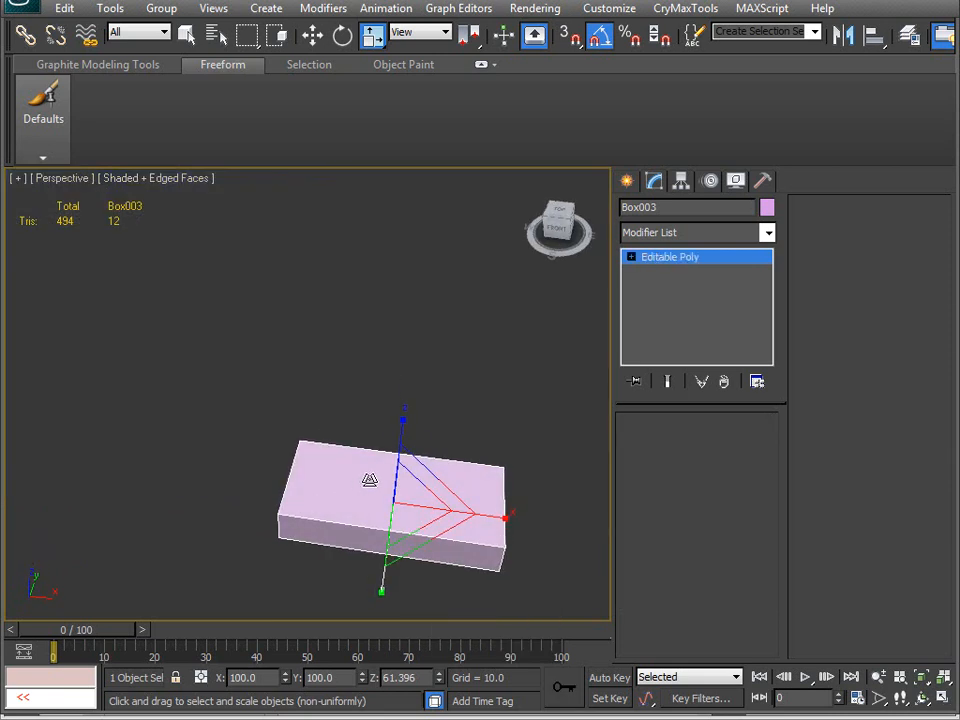
- Inset the box's top face by about 2.059 and extrude the inset face upward
key(4)
click(370, 480)
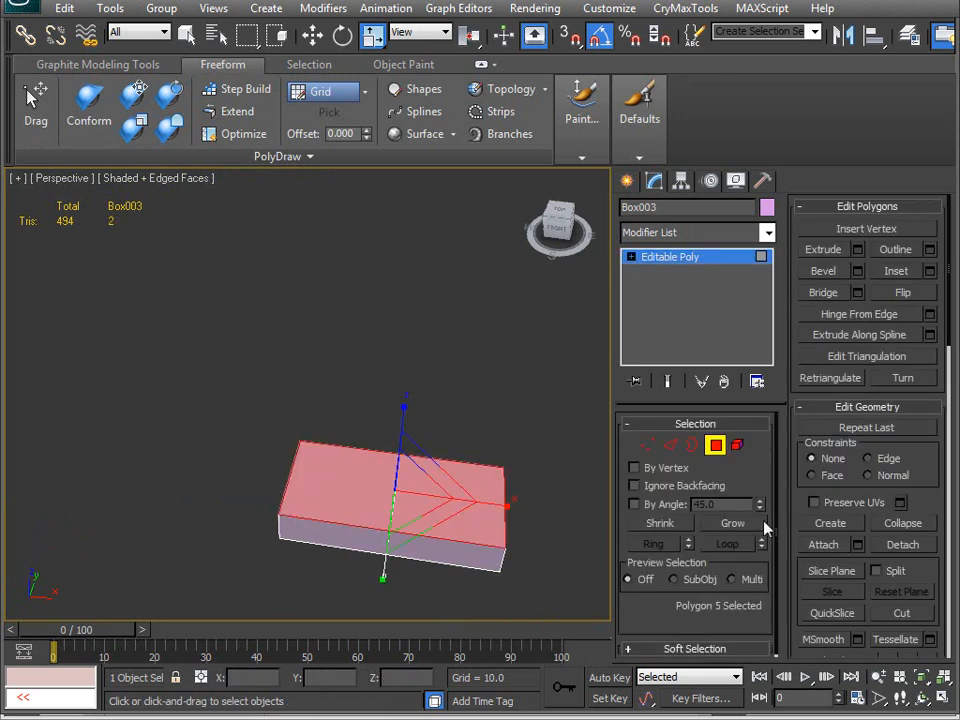
click(930, 274)
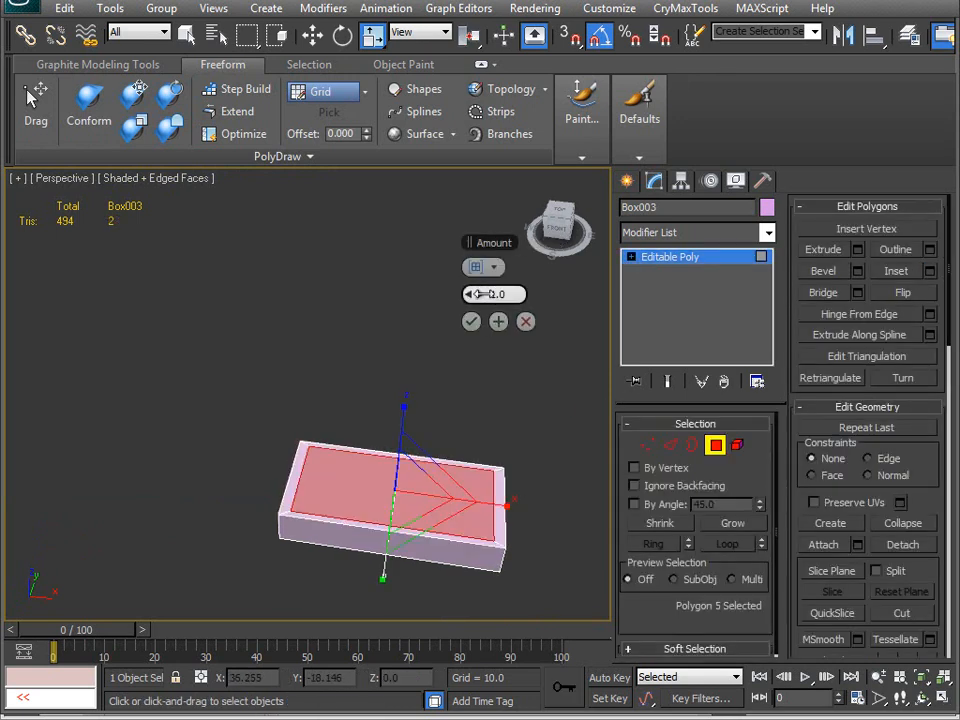
mouse_move(485, 298)
mouse_down()
mouse_move(500, 296)
mouse_move(476, 294)
mouse_up()
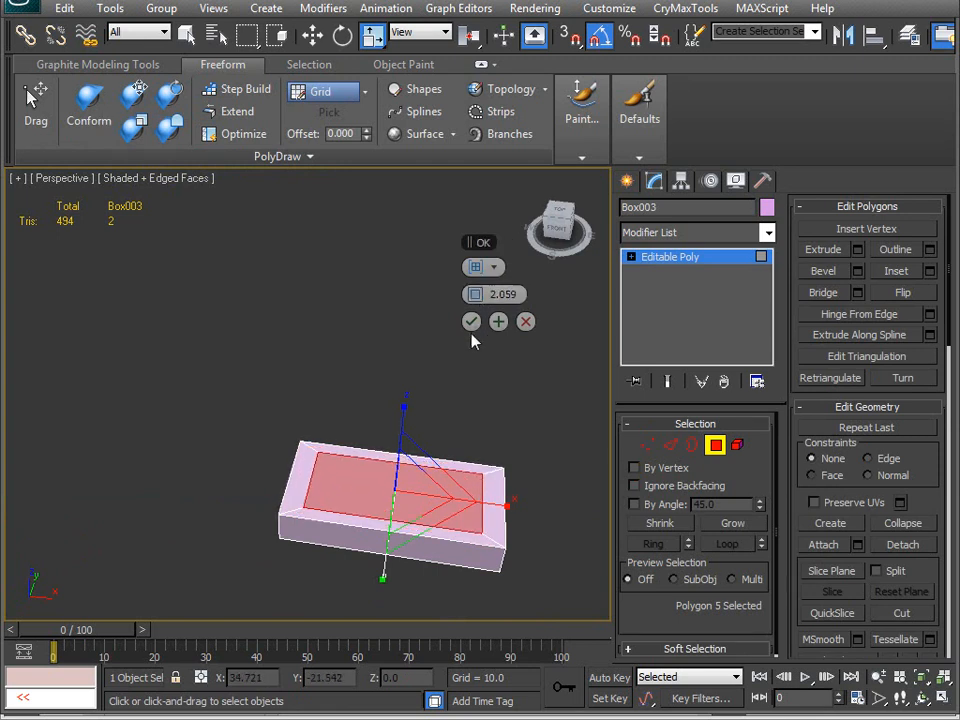
click(471, 322)
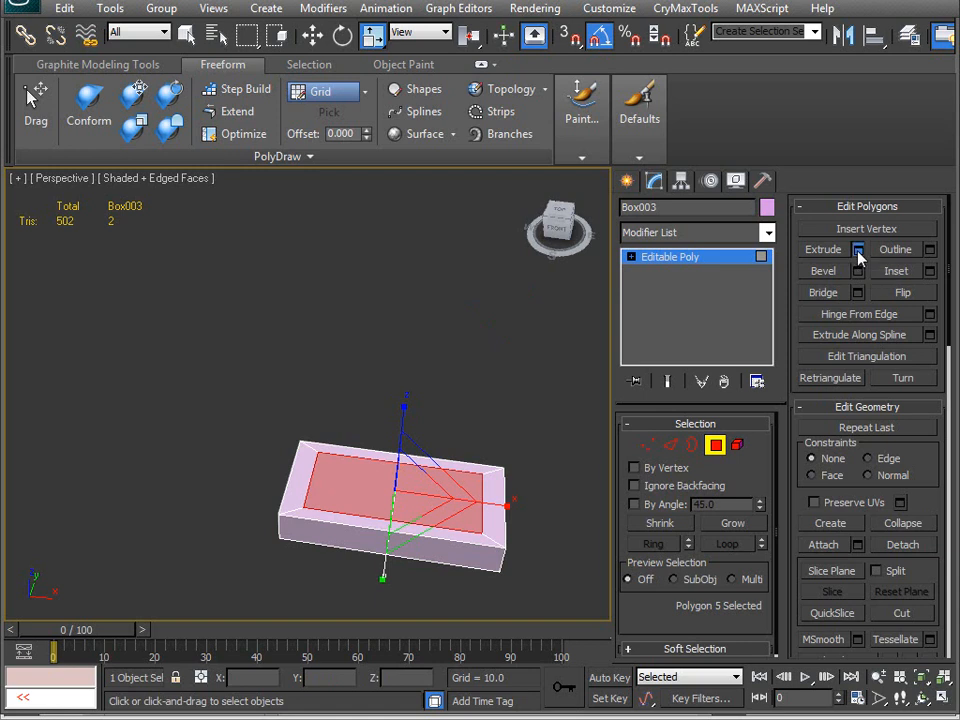
click(857, 250)
click(472, 320)
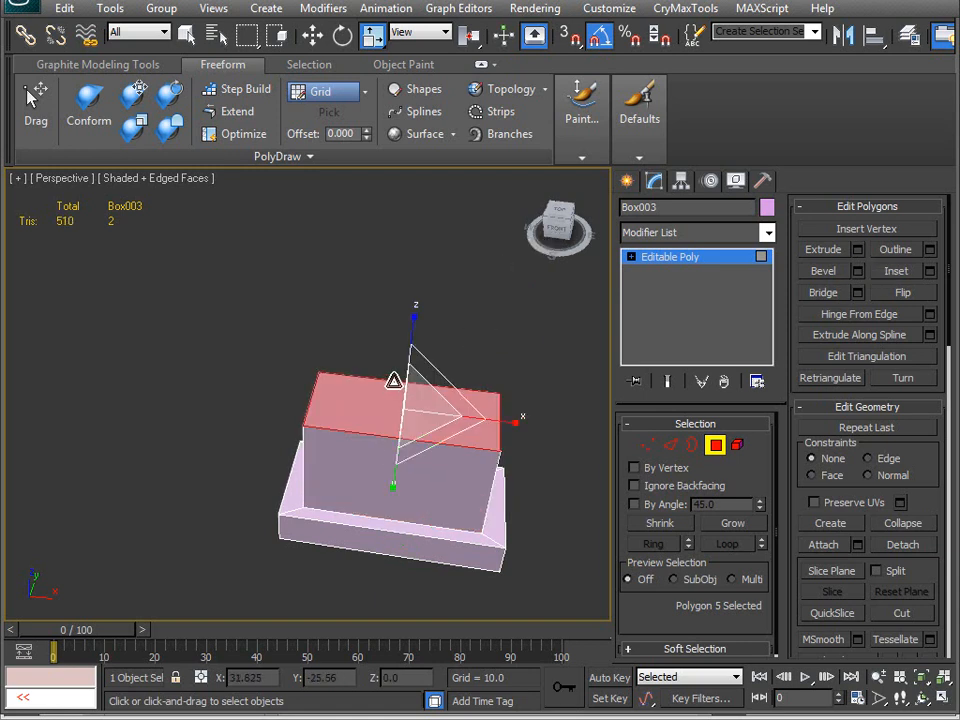
- Turn on see-through display for the magazine base and unhide all objects to compare it with the front reference
key(alt+x)
right_click(388, 315)
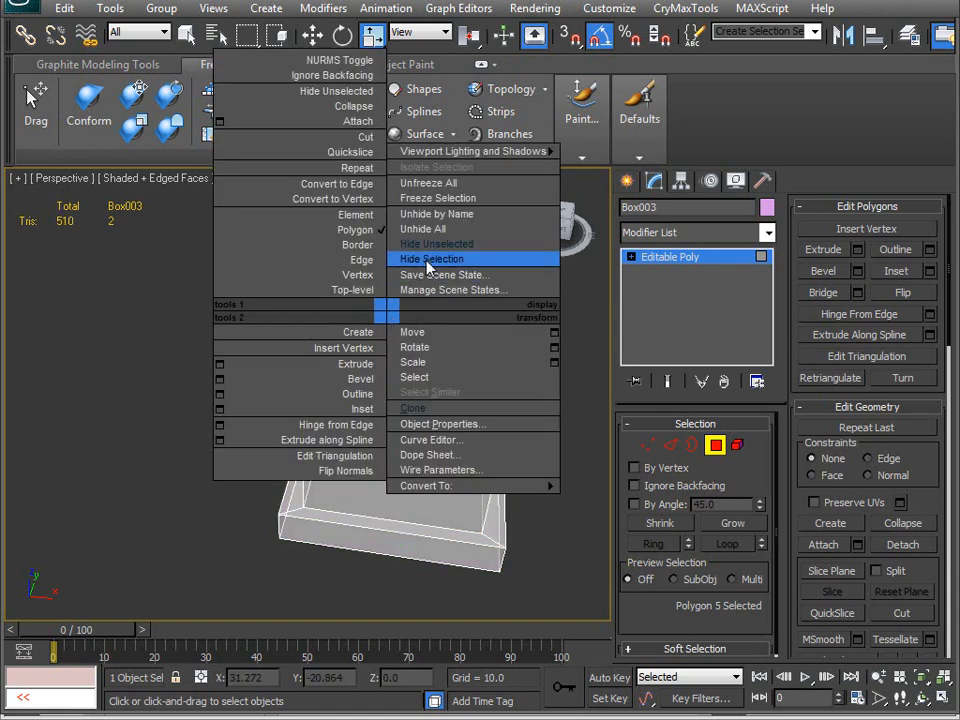
click(444, 231)
key(f)
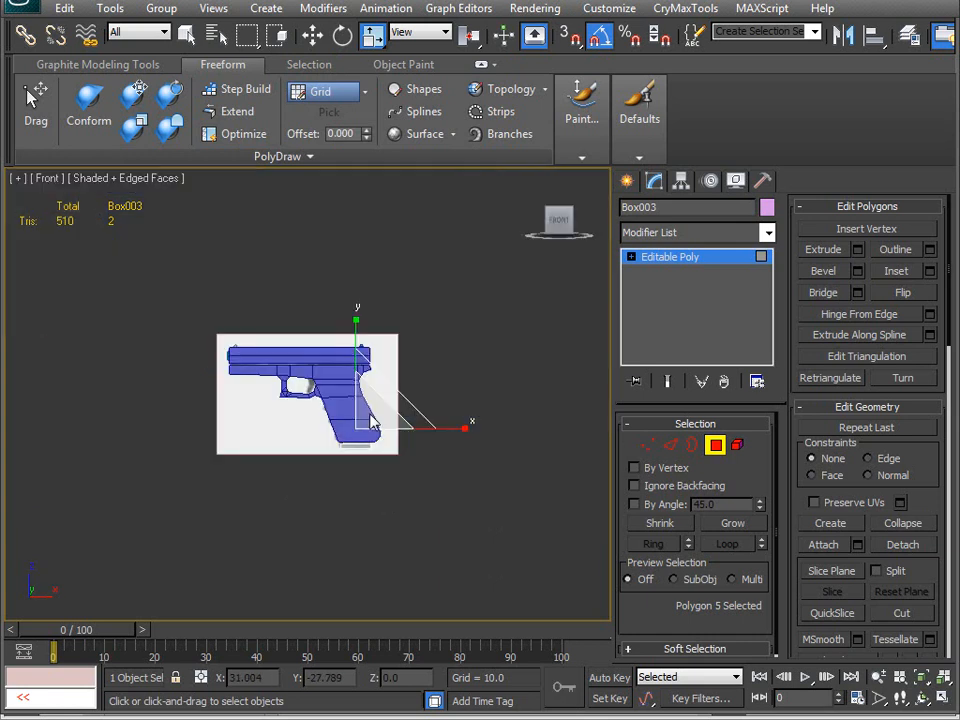
scroll(358, 386, up, 5)
middle_drag(358, 386, 193, 390)
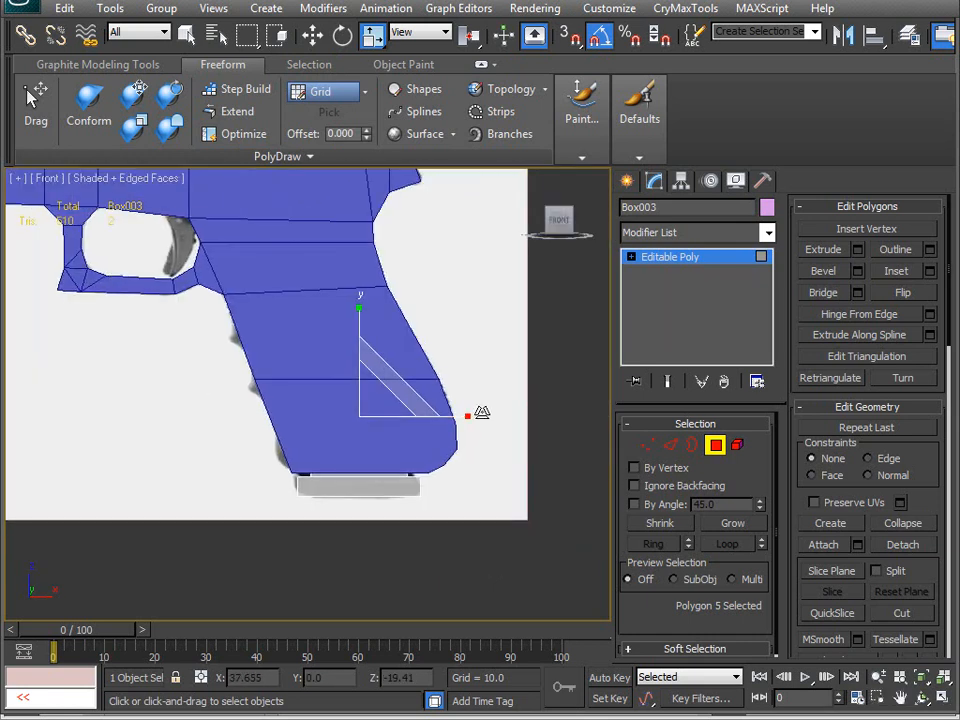
- Turn on see-through display for the grip and reselect the magazine base box
key(4)
click(380, 285)
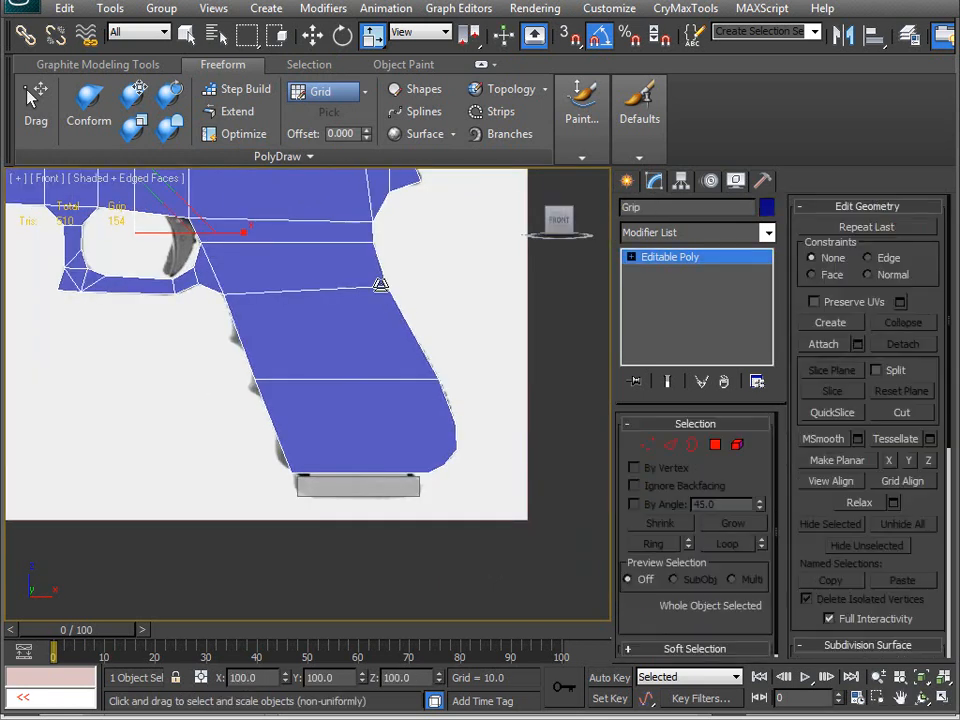
key(alt+x)
click(379, 476)
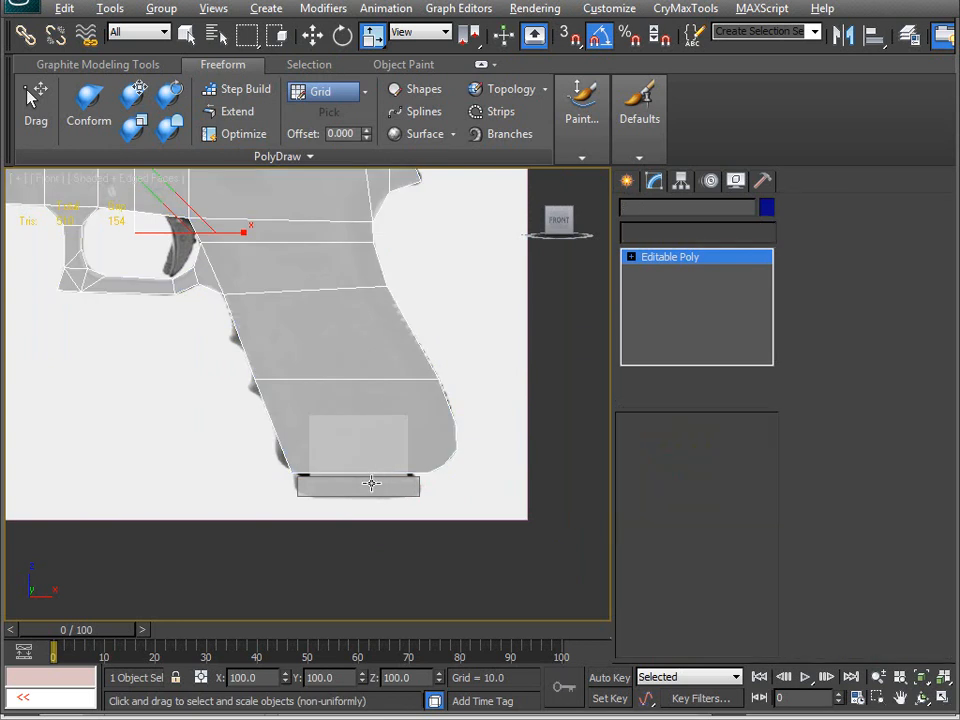
- Move the magazine's four top vertices up to the top of the grip, slanting the extrusion along the grip's angle
key(1)
drag(290, 400, 435, 443)
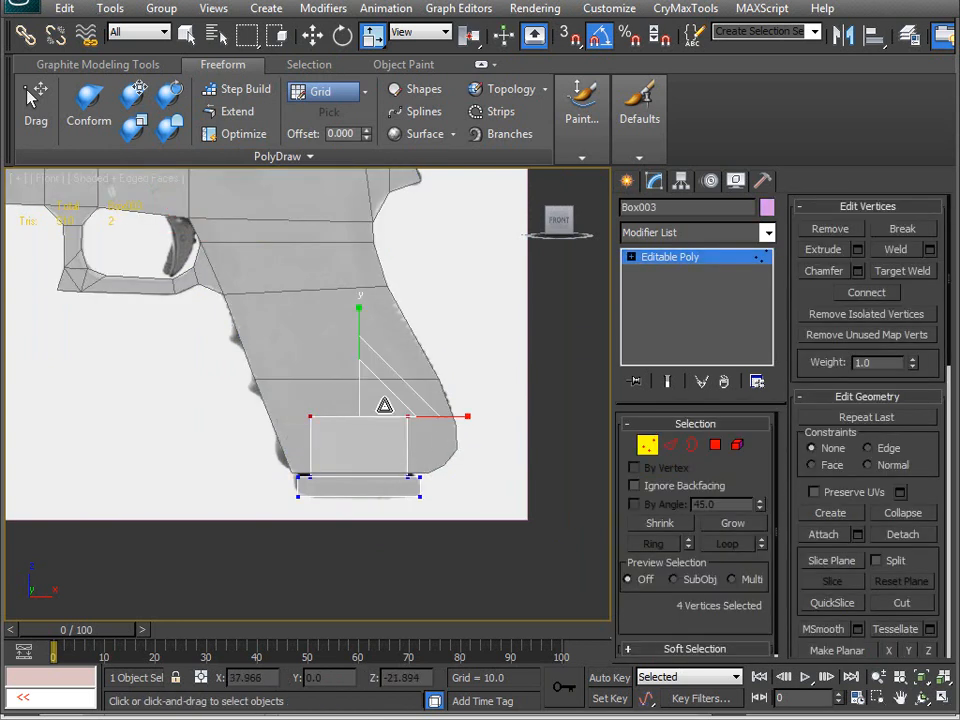
key(w)
drag(392, 380, 295, 179)
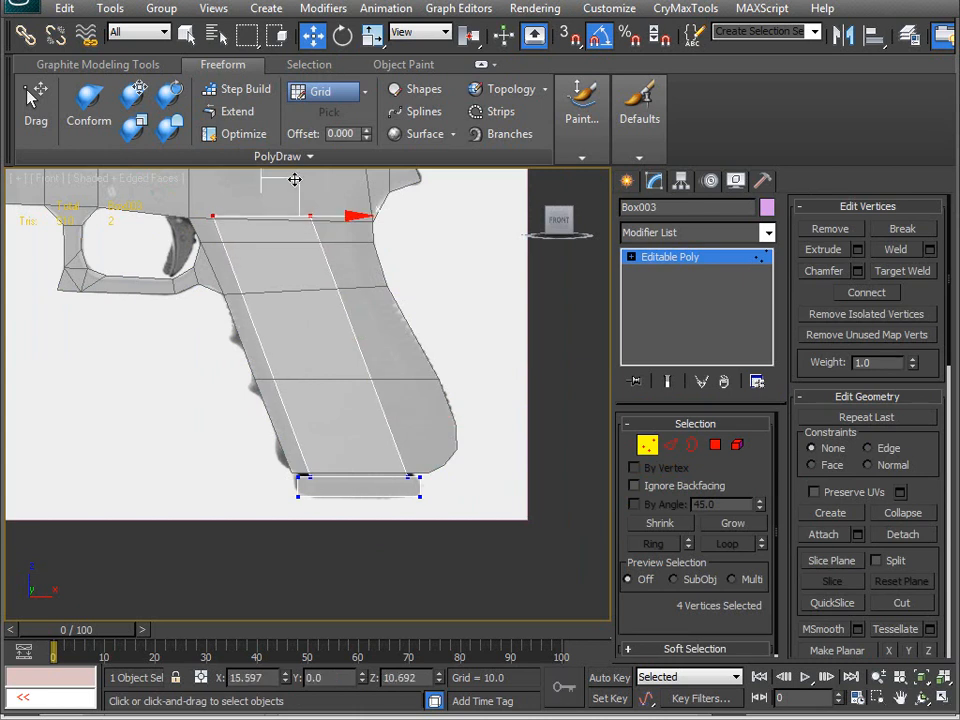
scroll(304, 337, up, 4)
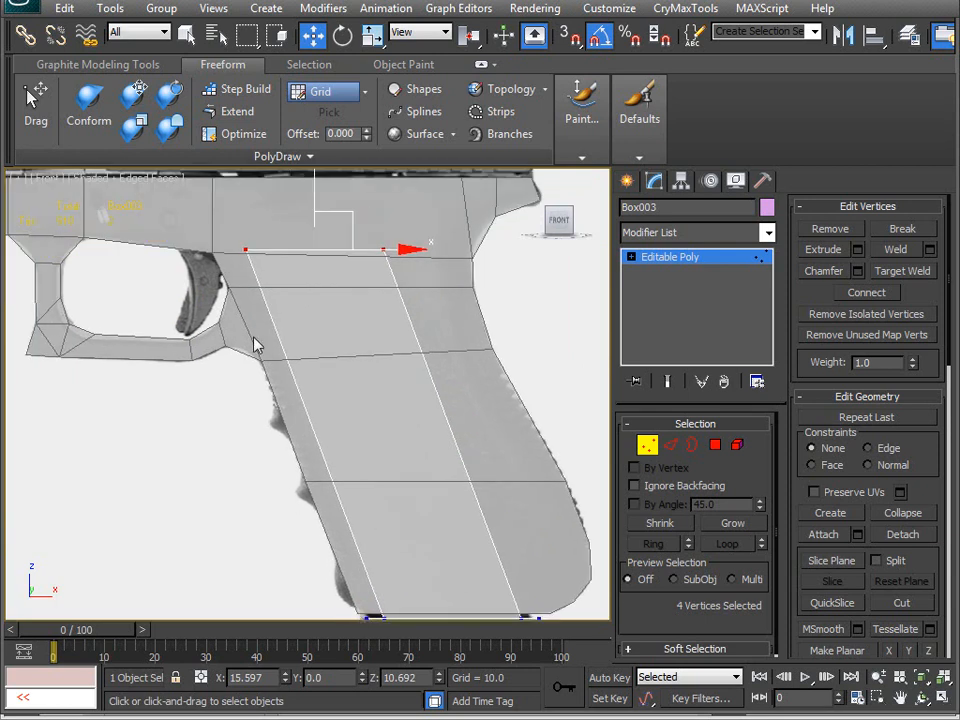
middle_drag(370, 410, 300, 236)
scroll(380, 300, down, 5)
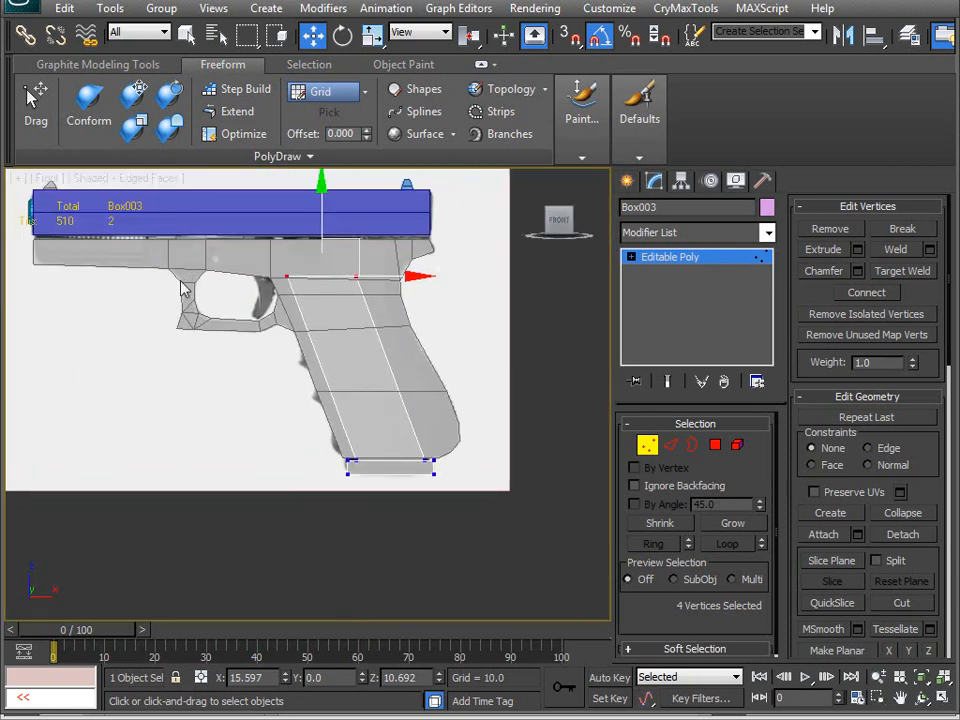
middle_drag(238, 298, 348, 328)
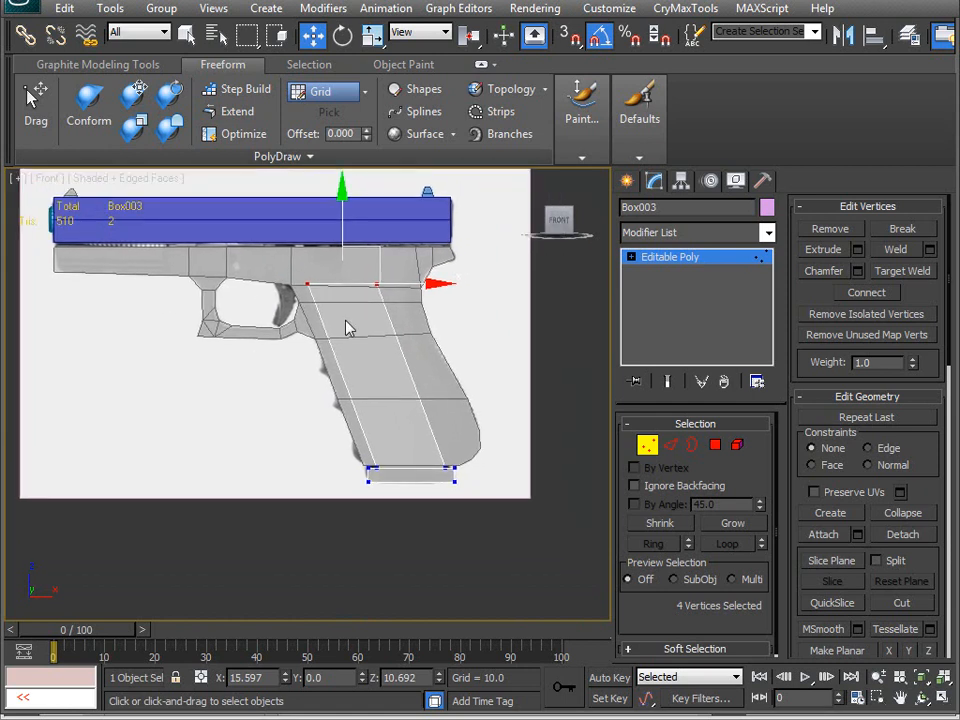
click(646, 446)
- Create a box over the trigger in the front view, about 10.714 long, 5.124 wide and 8.075 high
scroll(287, 318, up, 6)
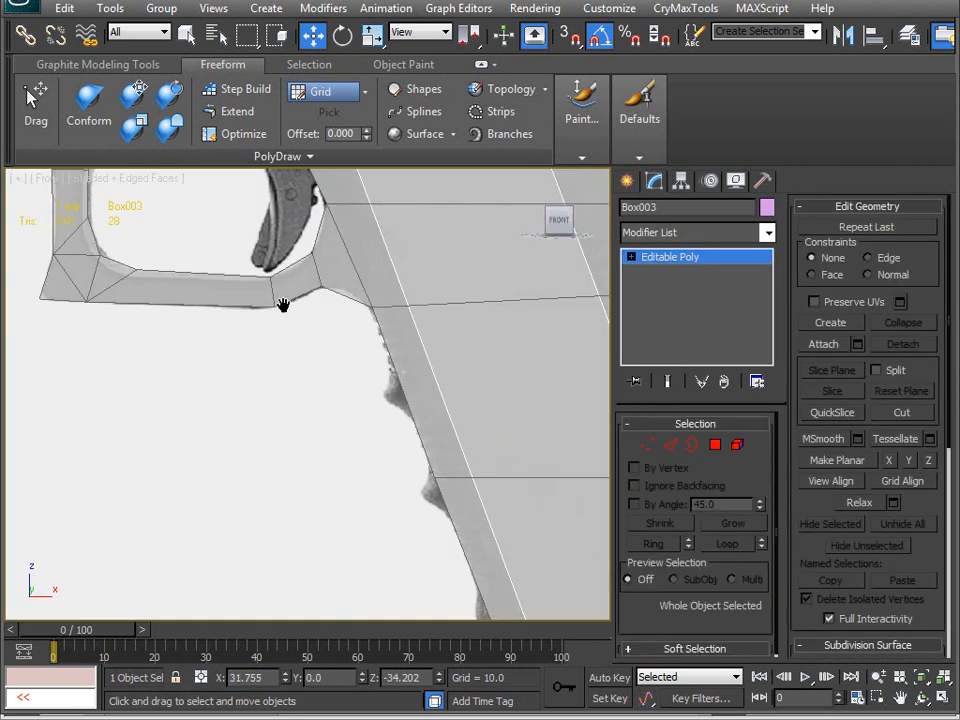
middle_drag(286, 312, 334, 491)
click(627, 181)
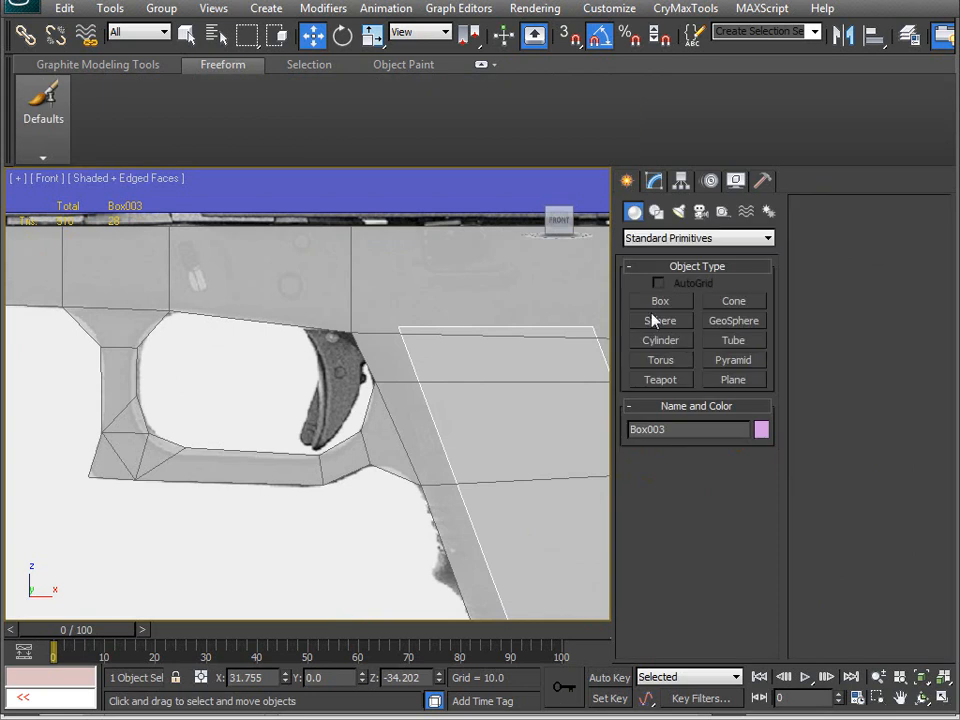
click(660, 301)
drag(302, 319, 364, 447)
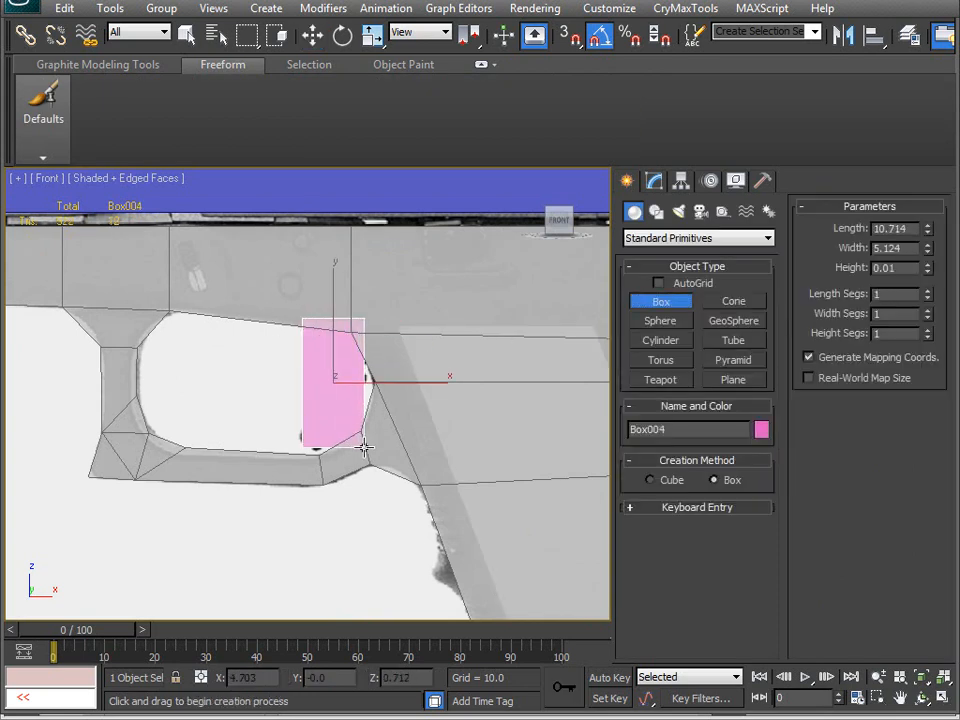
- Try to align the trigger box to the grip in the front view using Y Position, center to center
key(alt+a)
click(418, 423)
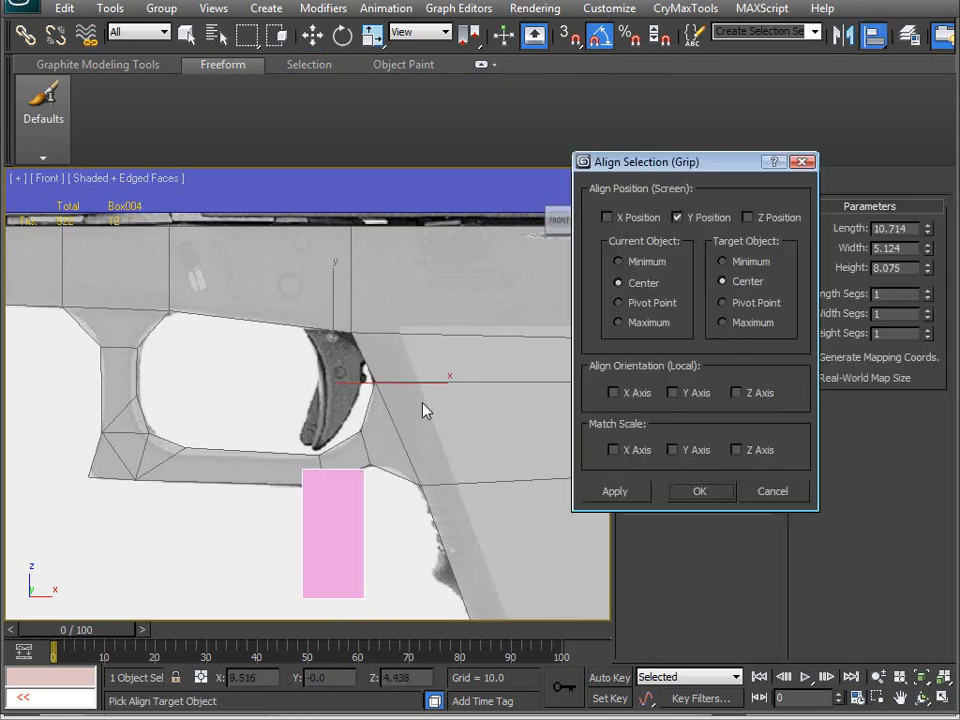
click(700, 491)
- In the perspective view, align the trigger box to the grip on world Y Position, center to center
key(v)
key(p)
alt+middle_drag(432, 466, 390, 326)
scroll(345, 465, down, 5)
key(alt+a)
click(393, 320)
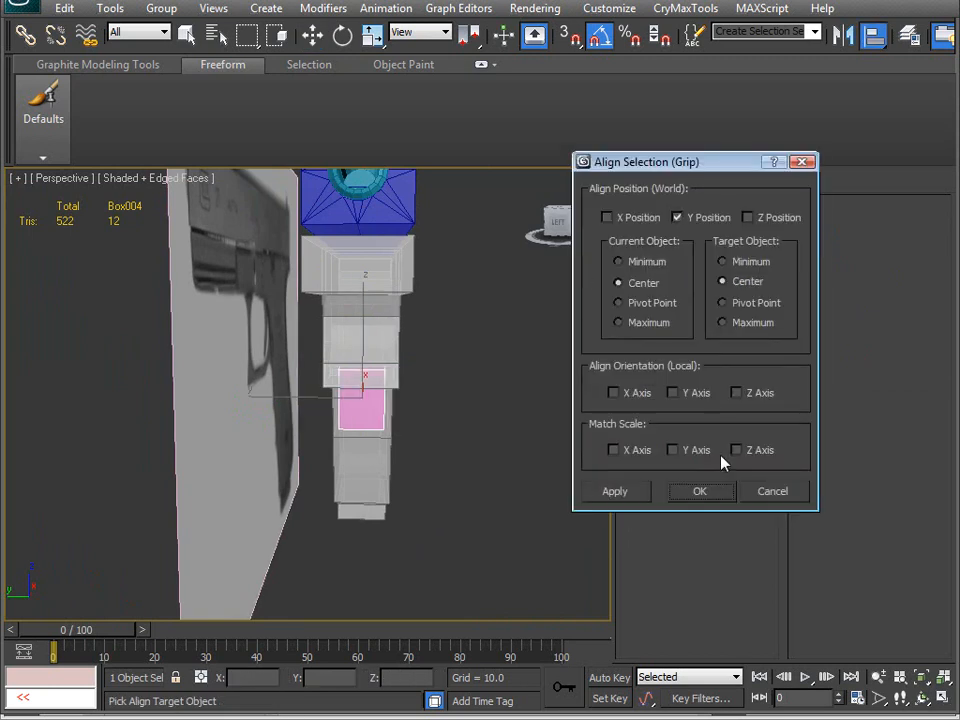
click(700, 492)
- Return to the front view and move the trigger box back up over the trigger in the reference image
alt+middle_drag(450, 480, 279, 461)
key(v)
key(f)
key(z)
scroll(260, 434, down, 2)
drag(358, 399, 356, 241)
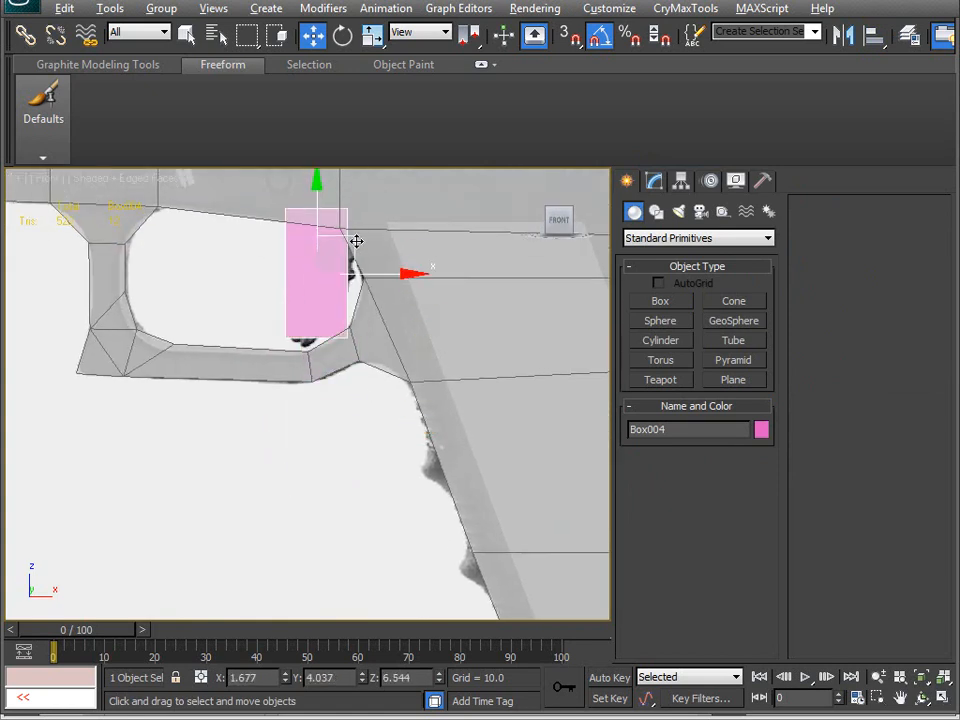
- Turn on see-through display for the trigger box and convert it to an Editable Poly
key(alt+x)
scroll(326, 311, up, 3)
middle_drag(339, 364, 337, 372)
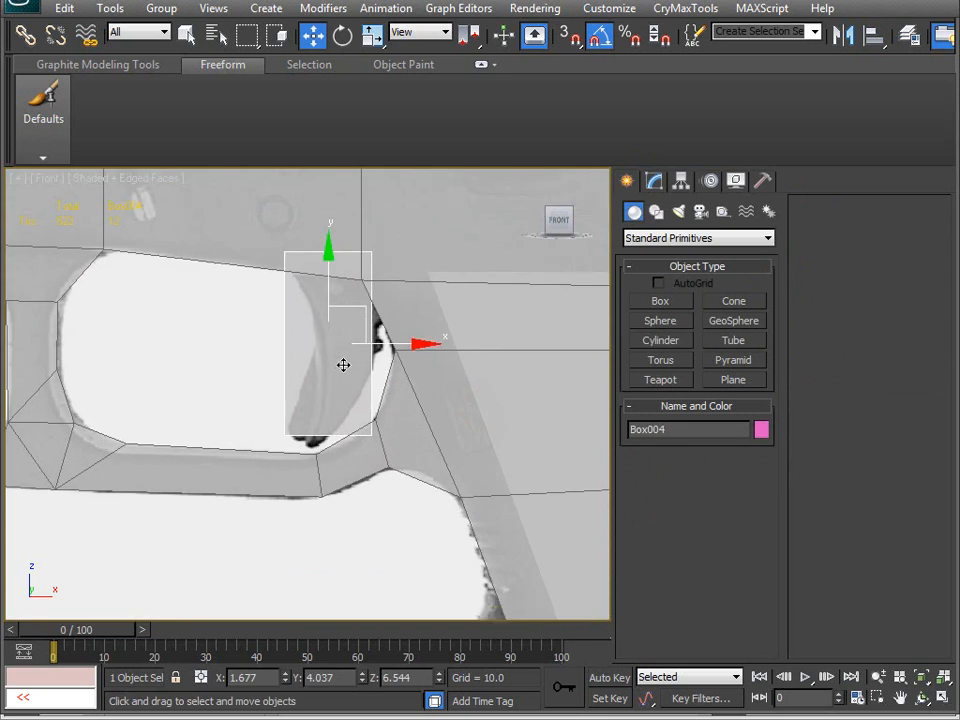
scroll(343, 365, up, 3)
middle_drag(336, 418, 332, 377)
scroll(300, 420, down, 2)
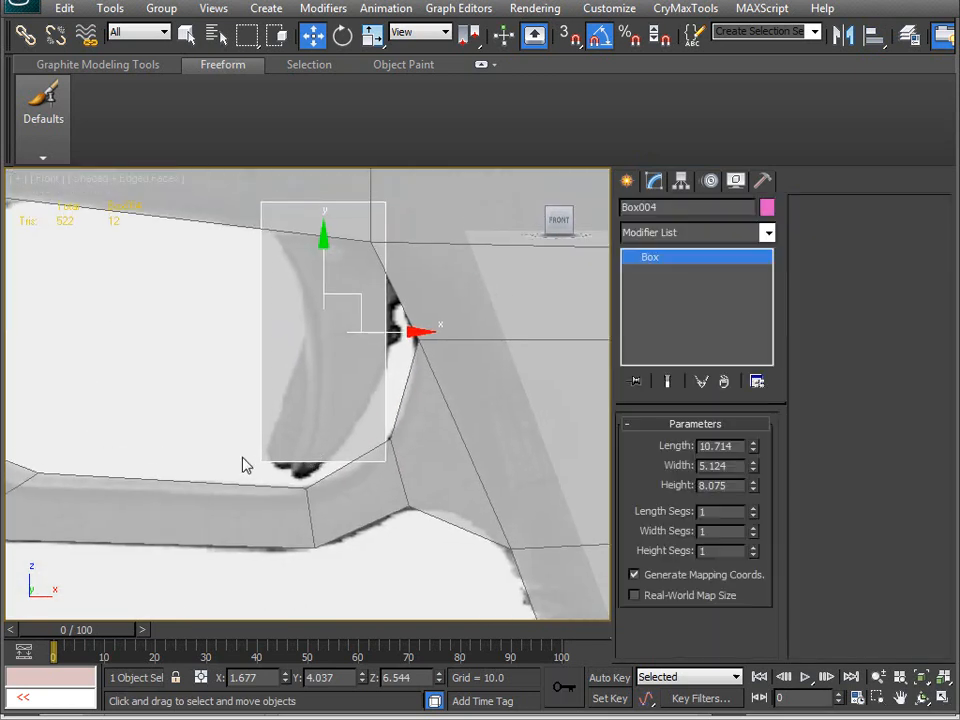
key(ctrl+e)
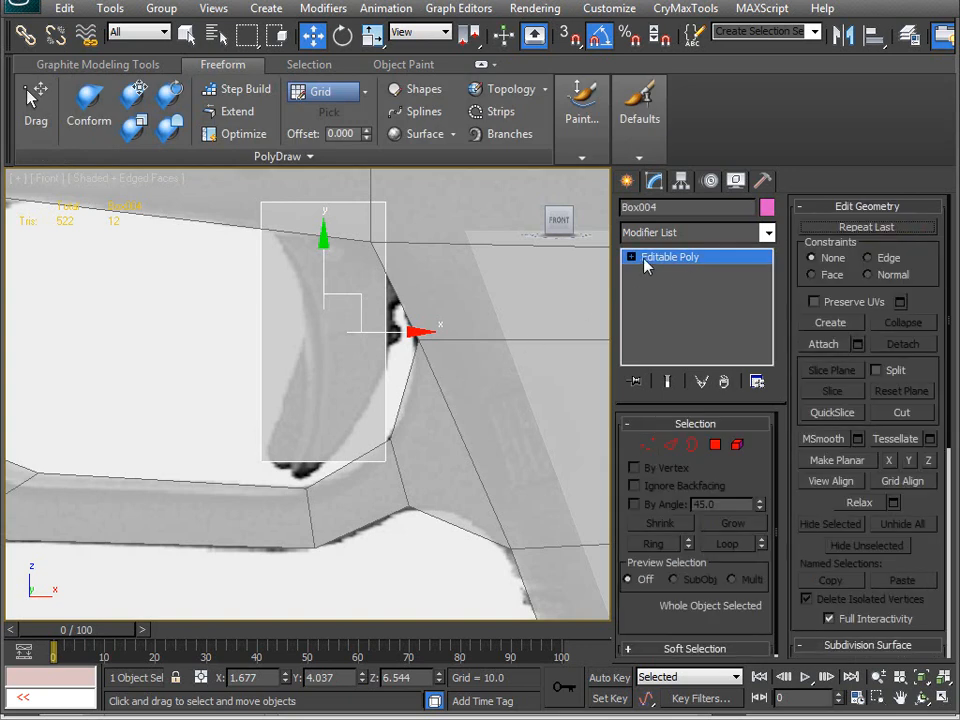
- Narrow the trigger box's bottom vertices horizontally and move them onto the tip of the reference trigger
click(647, 444)
drag(198, 442, 482, 536)
key(r)
drag(420, 465, 64, 453)
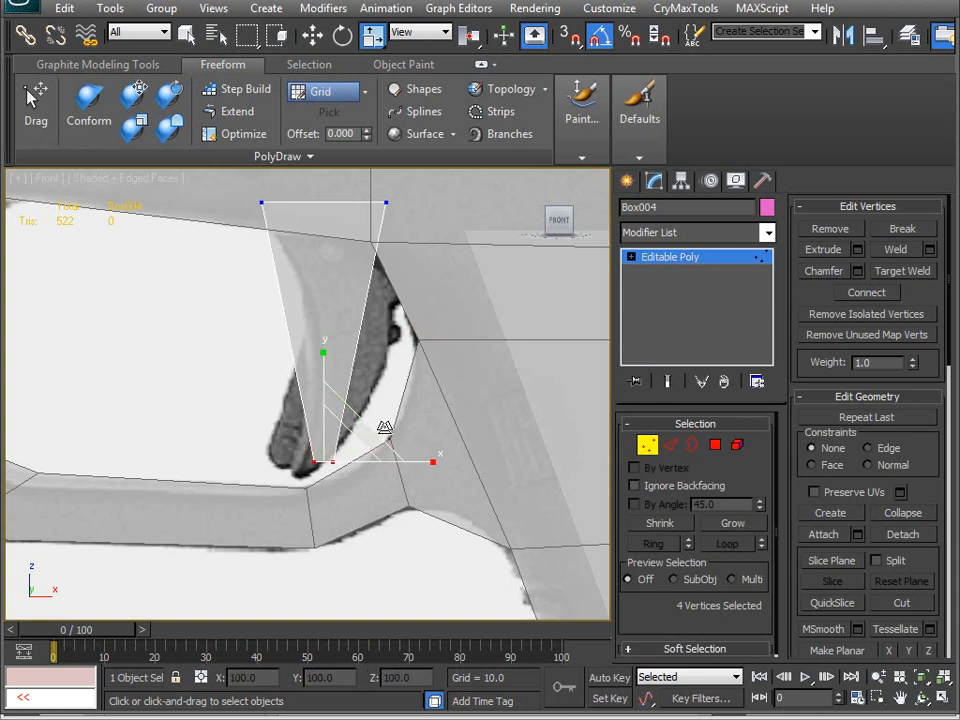
key(w)
drag(369, 431, 335, 444)
- Lower the trigger's top vertices to the underside of the frame and move the rear pair back into the grip
drag(365, 237, 366, 238)
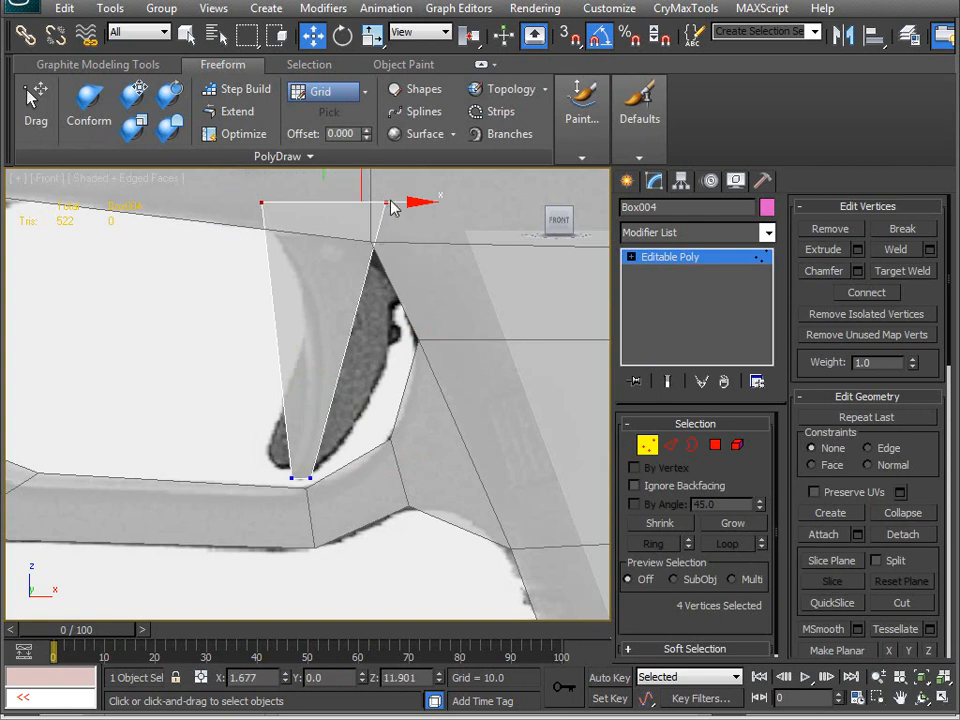
middle_drag(358, 174, 354, 226)
mouse_move(354, 202)
mouse_down()
mouse_move(368, 210)
mouse_move(362, 225)
mouse_up()
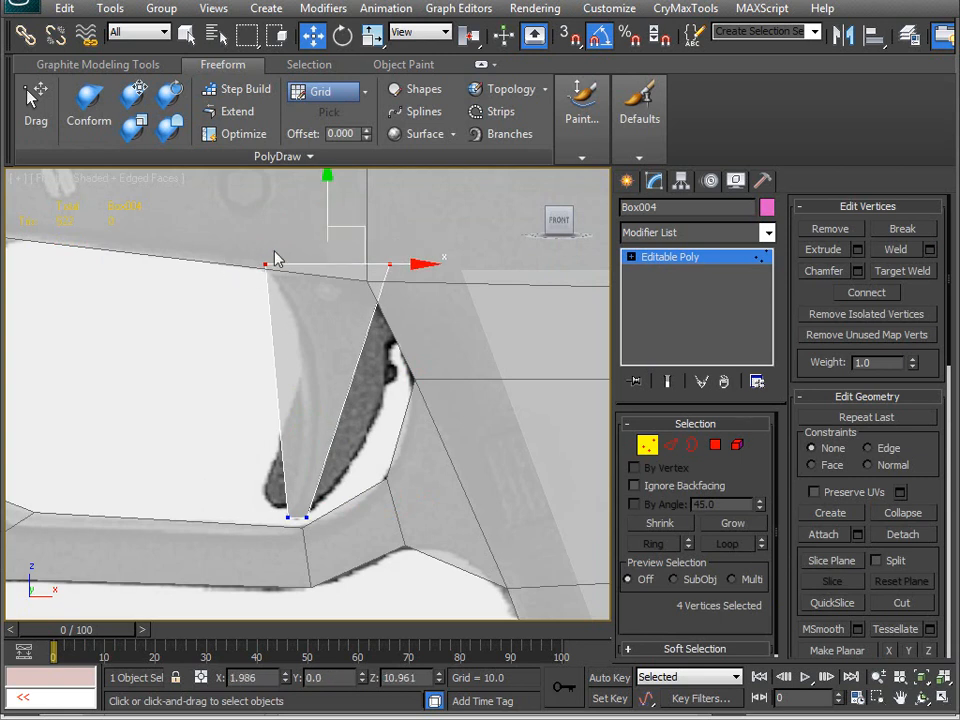
click(389, 266)
drag(429, 230, 399, 378)
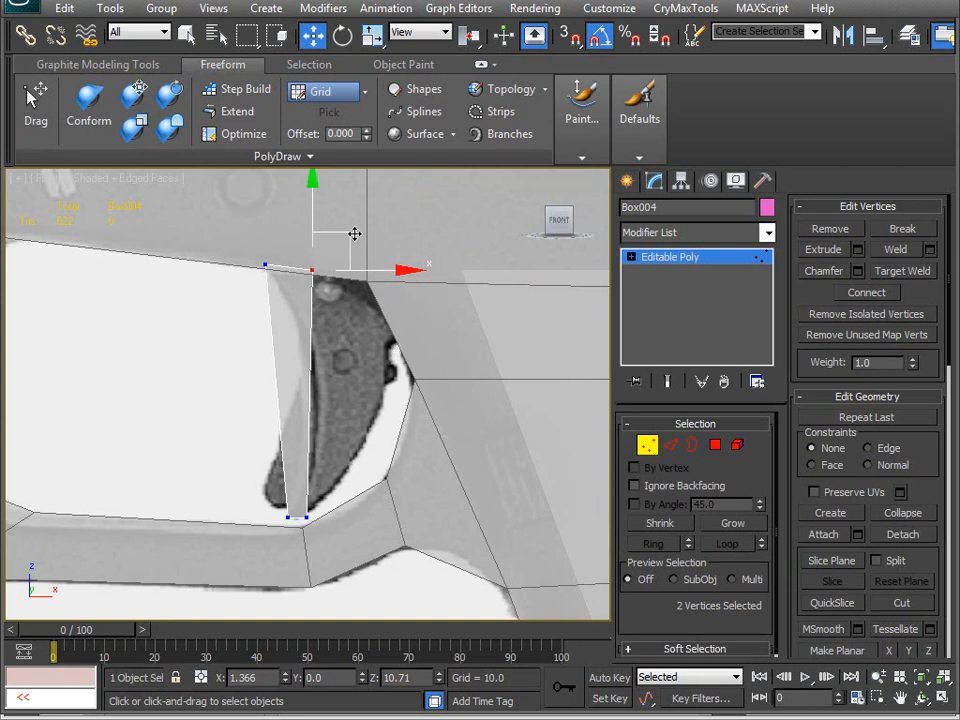
drag(350, 228, 463, 236)
- Connect the trigger's long edges with a middle loop, then narrow and shift it to follow the reference trigger's curve
key(1)
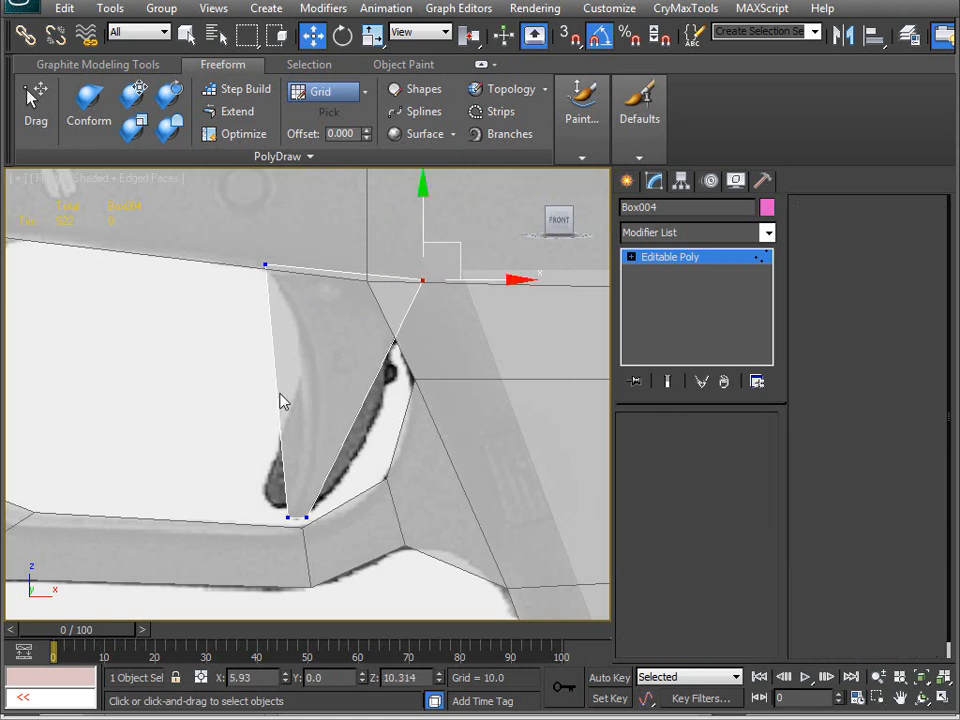
key(2)
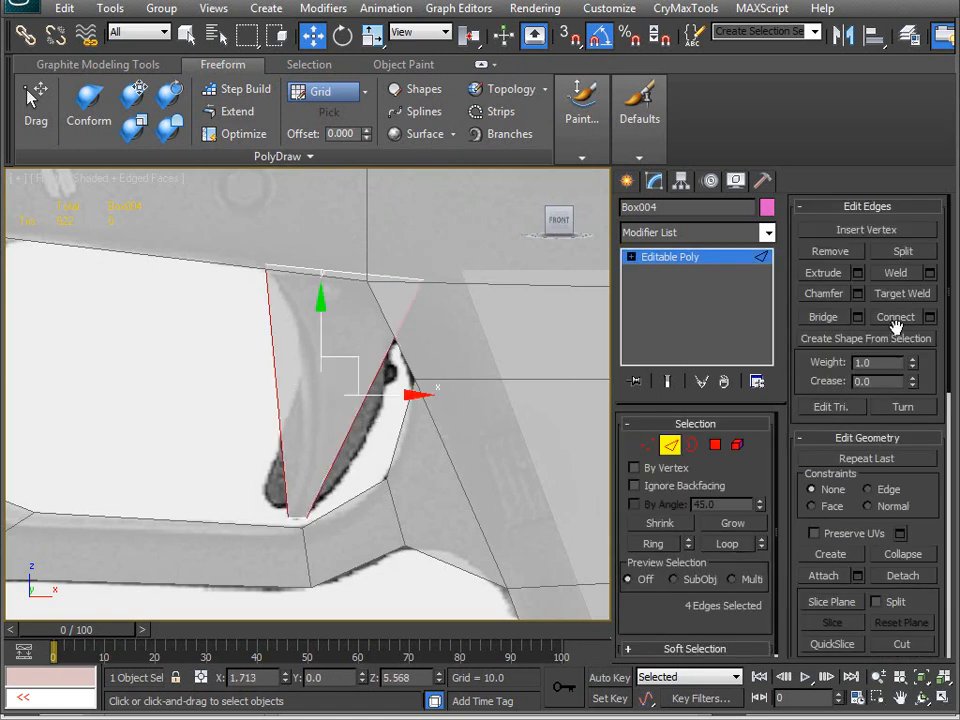
key(r)
drag(422, 390, 384, 403)
middle_drag(352, 493, 344, 484)
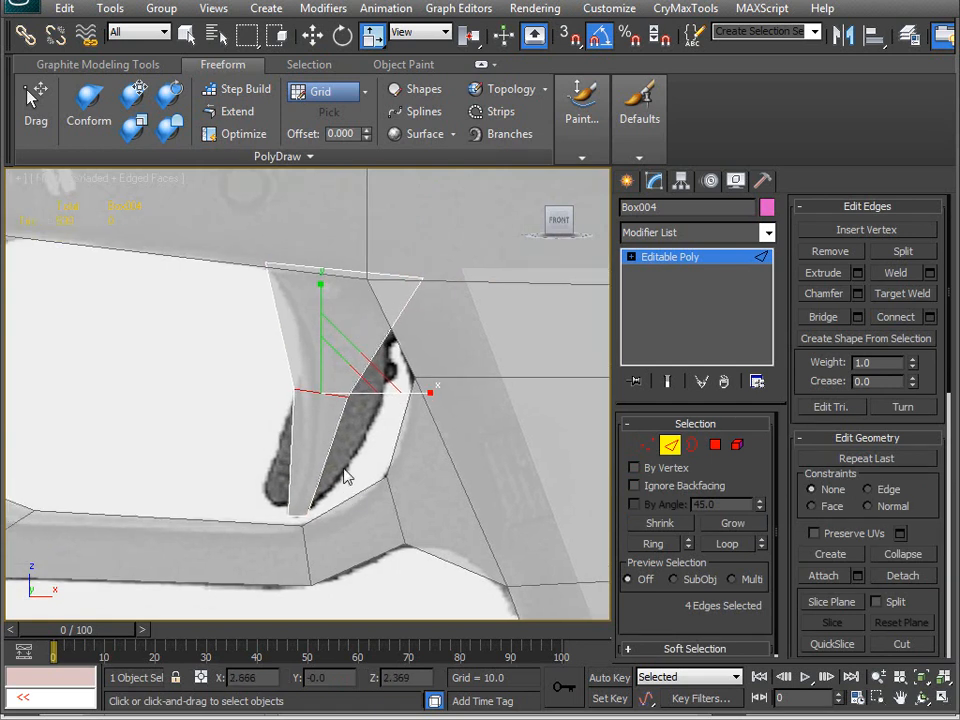
key(w)
drag(354, 359, 396, 376)
key(1)
click(358, 392)
- Connect the trigger's upper edges with another loop and move its front and rear vertices onto the trigger outline
key(2)
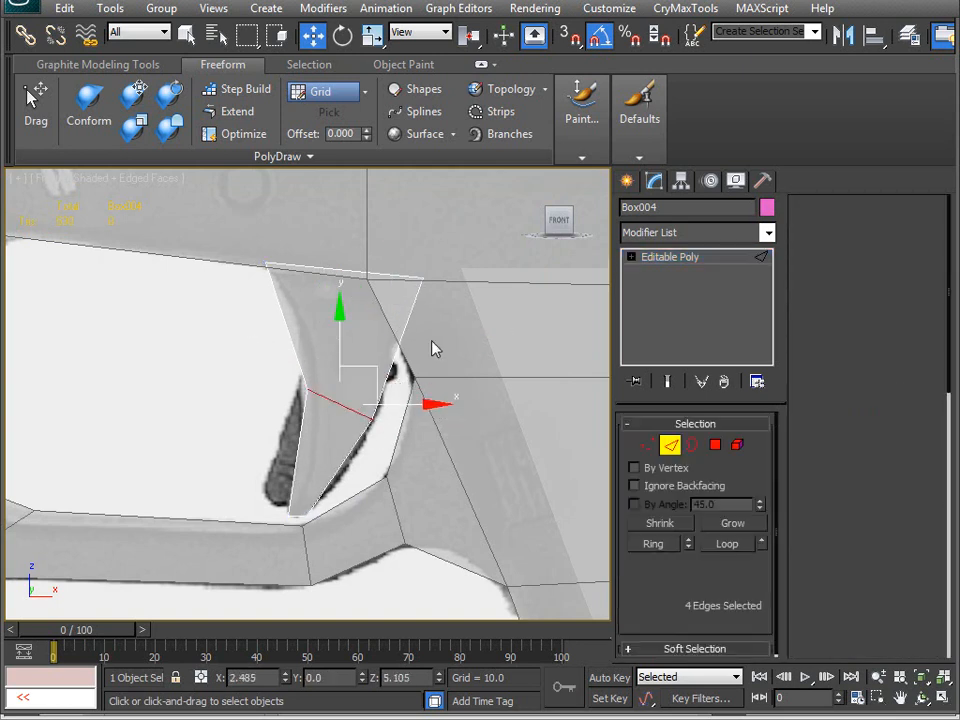
click(888, 321)
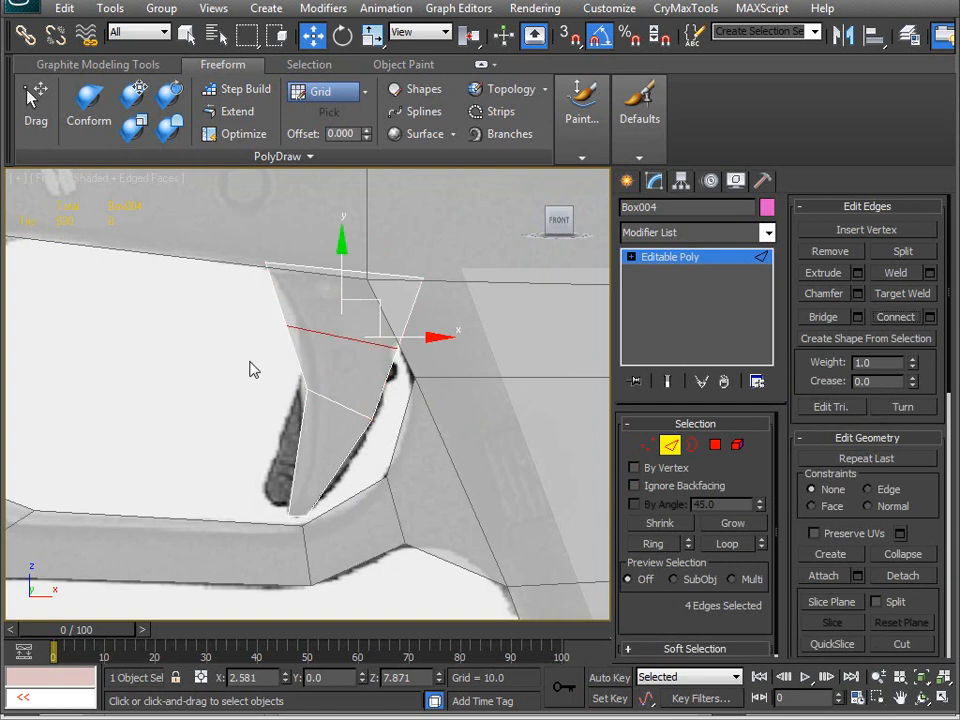
key(1)
drag(261, 344, 351, 321)
drag(415, 345, 426, 318)
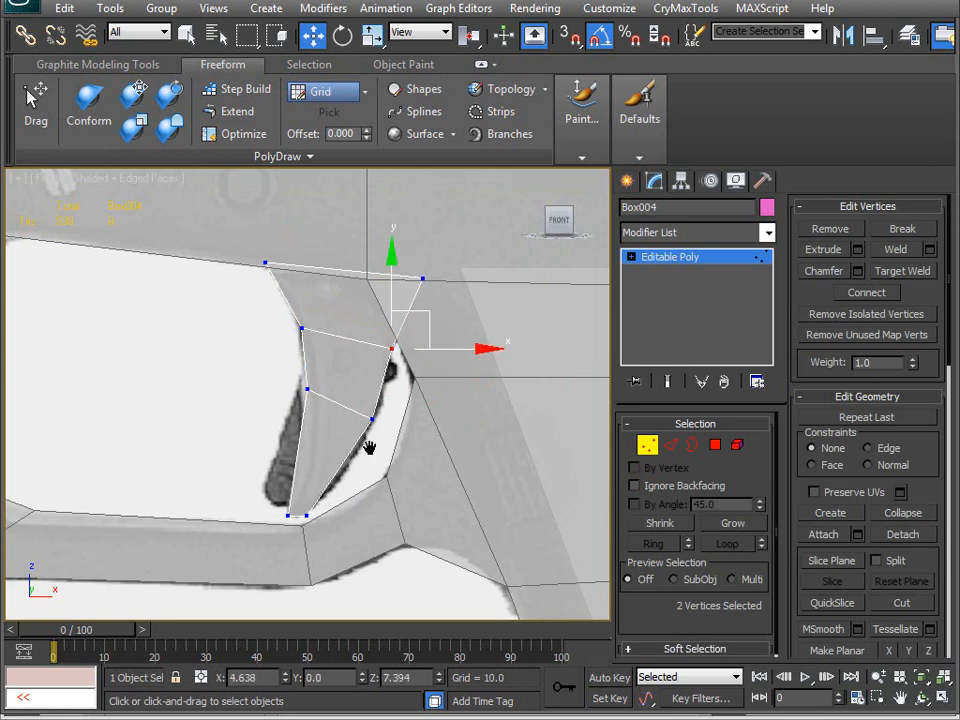
- Connect the trigger's lower edges with a loop and adjust its edges and rear vertices to the curved outline
middle_drag(373, 452, 366, 413)
key(2)
drag(250, 412, 356, 441)
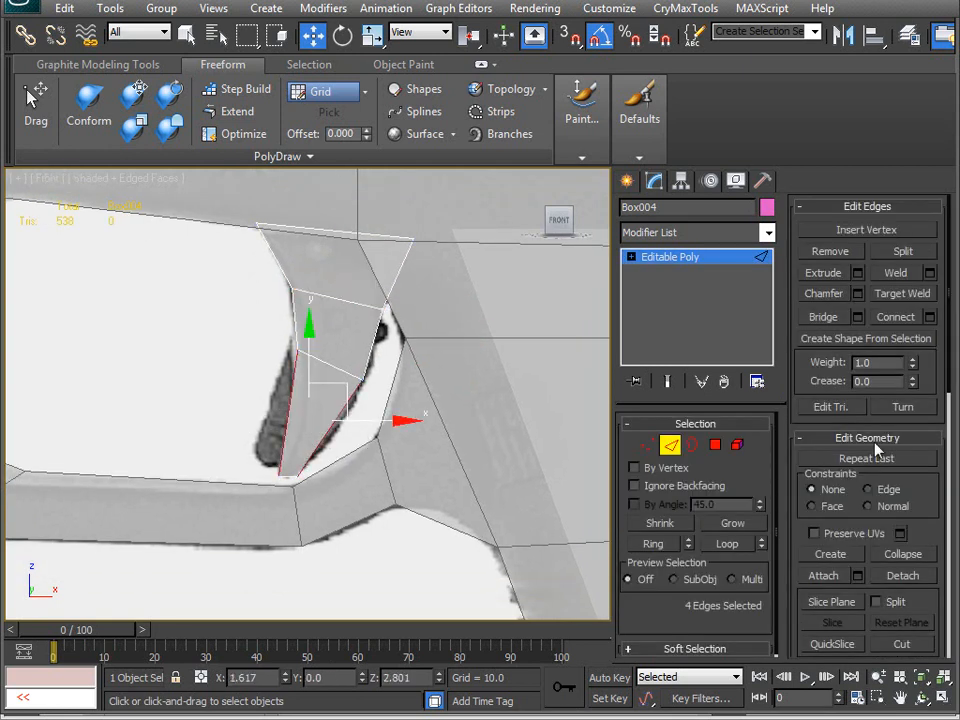
click(884, 316)
drag(346, 384, 356, 385)
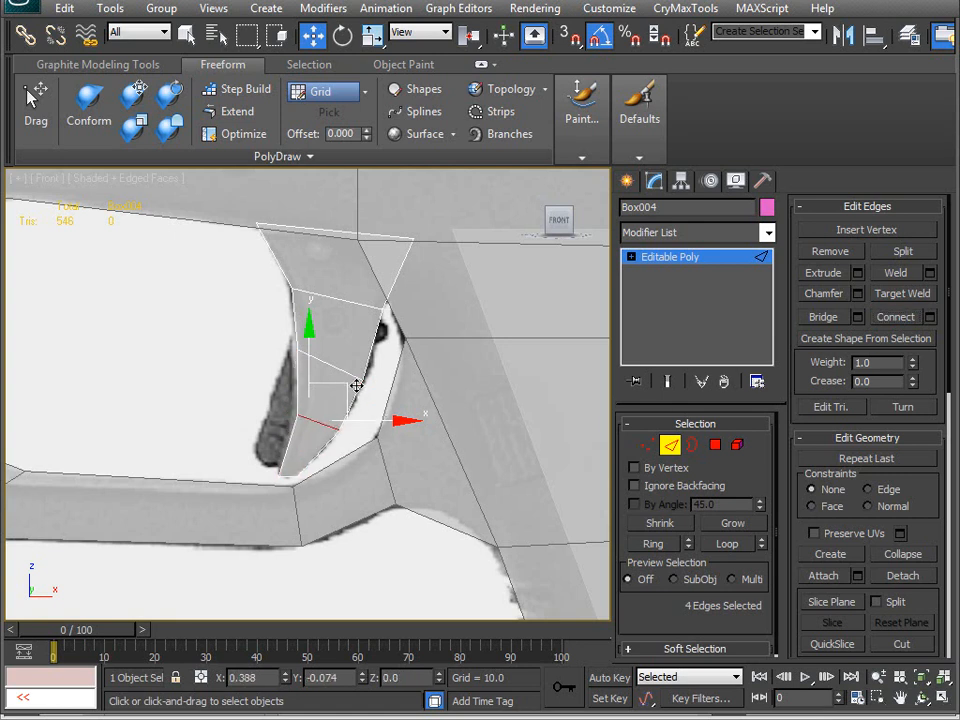
key(1)
click(346, 424)
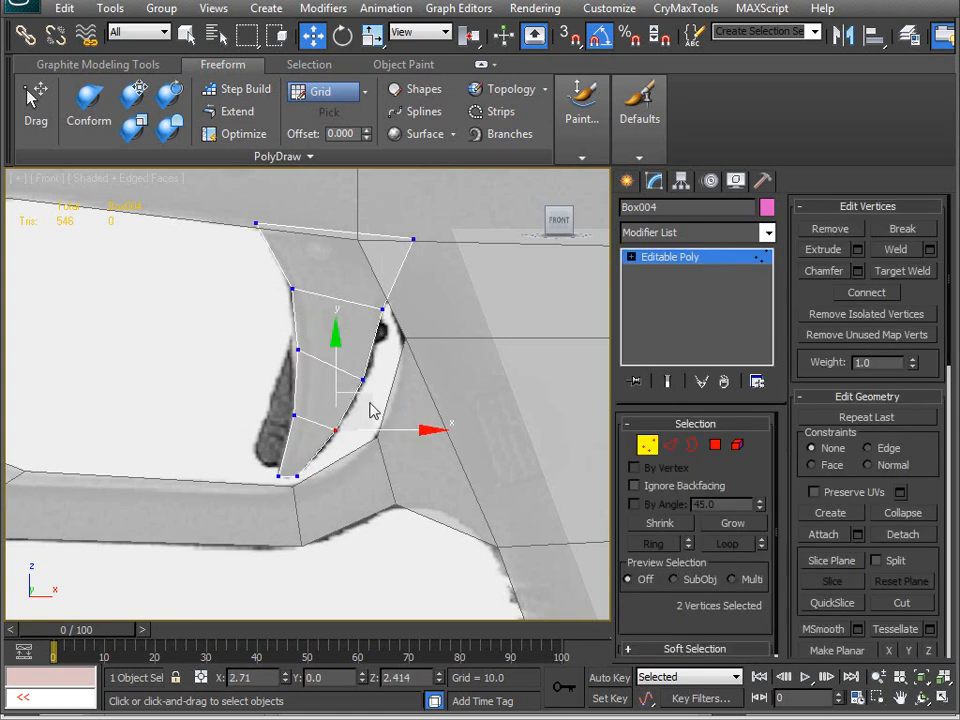
drag(371, 395, 373, 395)
middle_drag(353, 408, 333, 436)
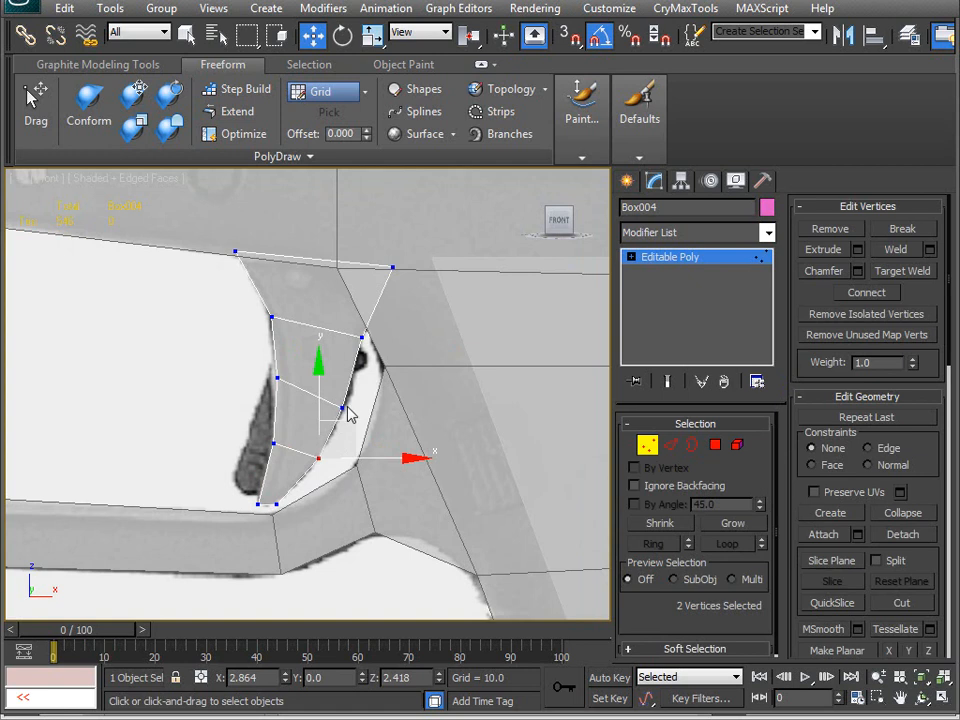
- Scale all the trigger's vertices down along Y, first to about 32%, and fine-tune its thickness inside the trigger guard
alt+middle_drag(348, 415, 317, 429)
key(ctrl+a)
key(r)
drag(410, 396, 297, 418)
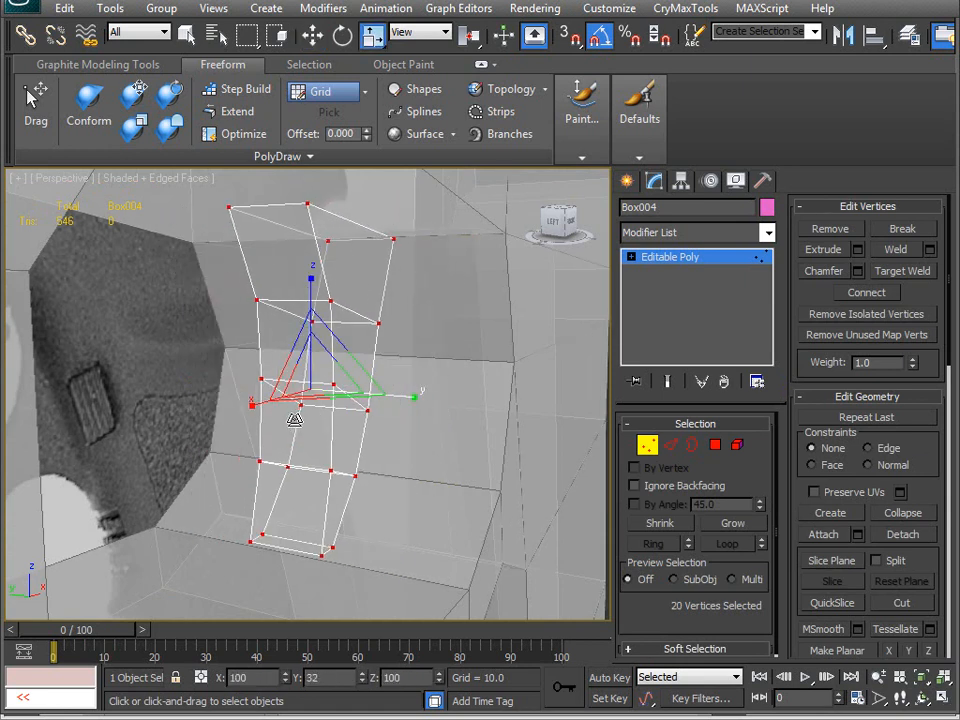
alt+middle_drag(290, 421, 407, 438)
drag(417, 401, 386, 440)
alt+middle_drag(282, 505, 418, 385)
drag(403, 407, 426, 414)
- Examine the trigger's shape against the reference image and the surrounding grip from several angles
alt+middle_drag(426, 414, 143, 313)
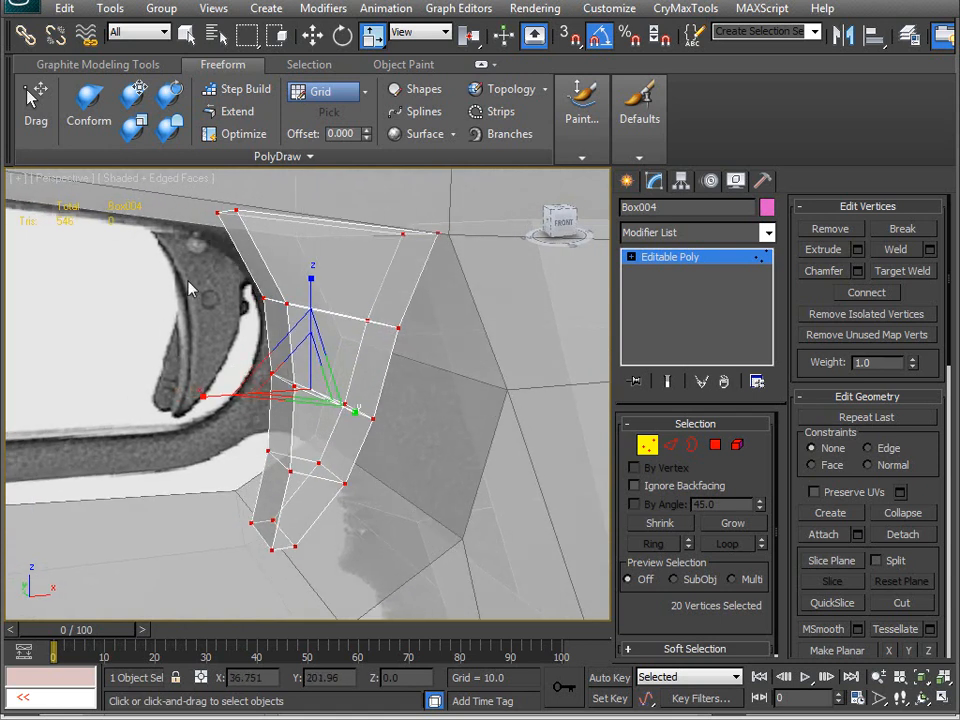
alt+middle_drag(147, 399, 256, 294)
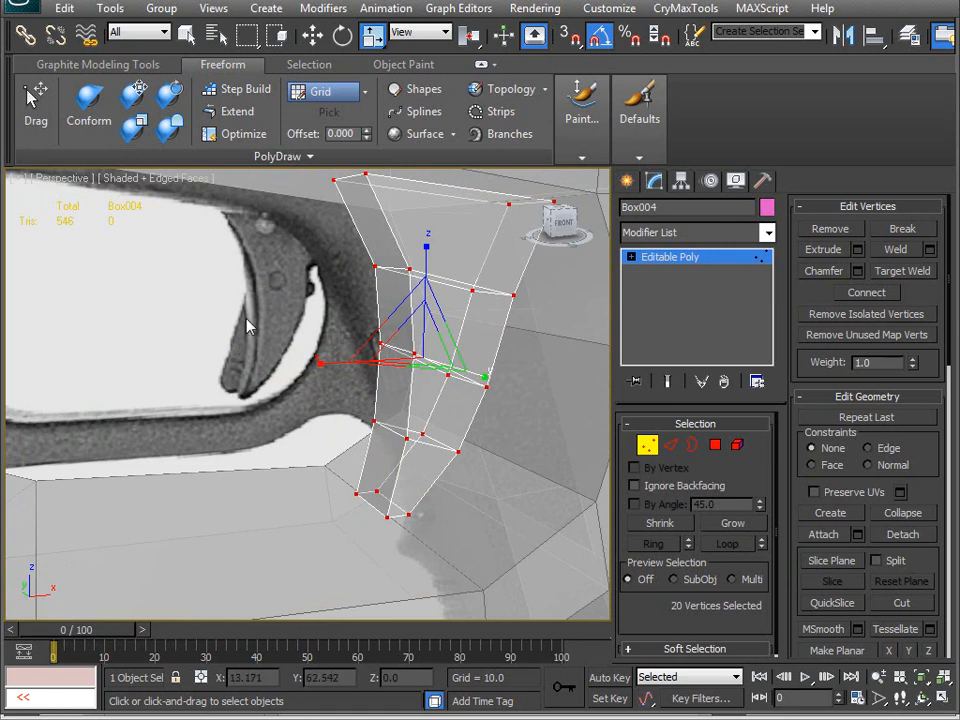
alt+middle_drag(271, 242, 277, 272)
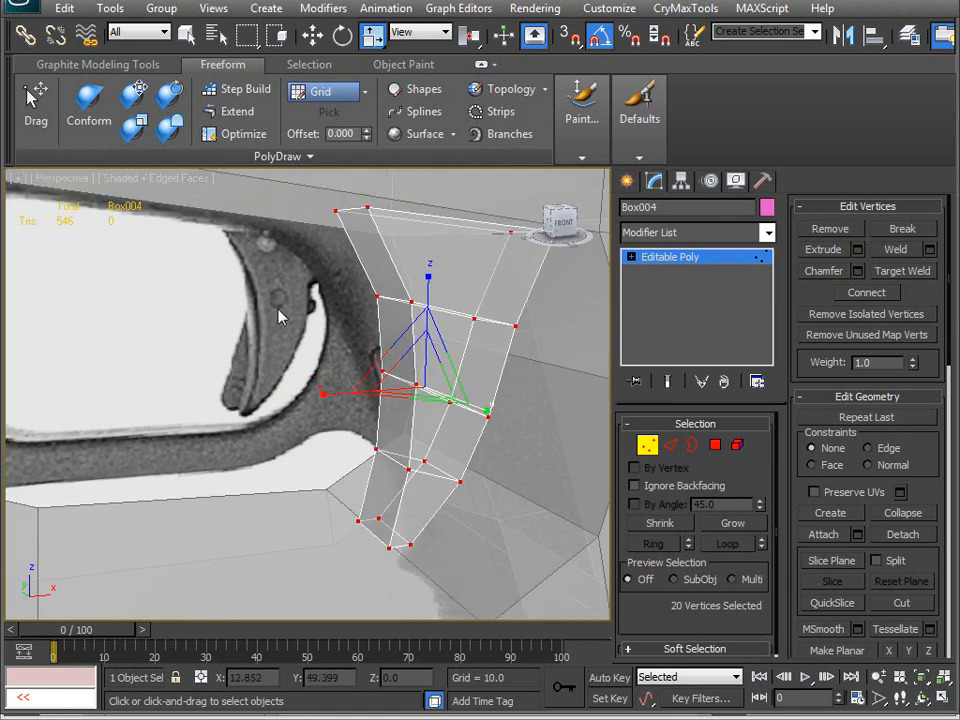
alt+middle_drag(288, 322, 366, 334)
scroll(366, 334, down, 5)
alt+middle_drag(340, 387, 272, 346)
alt+middle_drag(194, 296, 202, 356)
alt+middle_drag(348, 330, 446, 325)
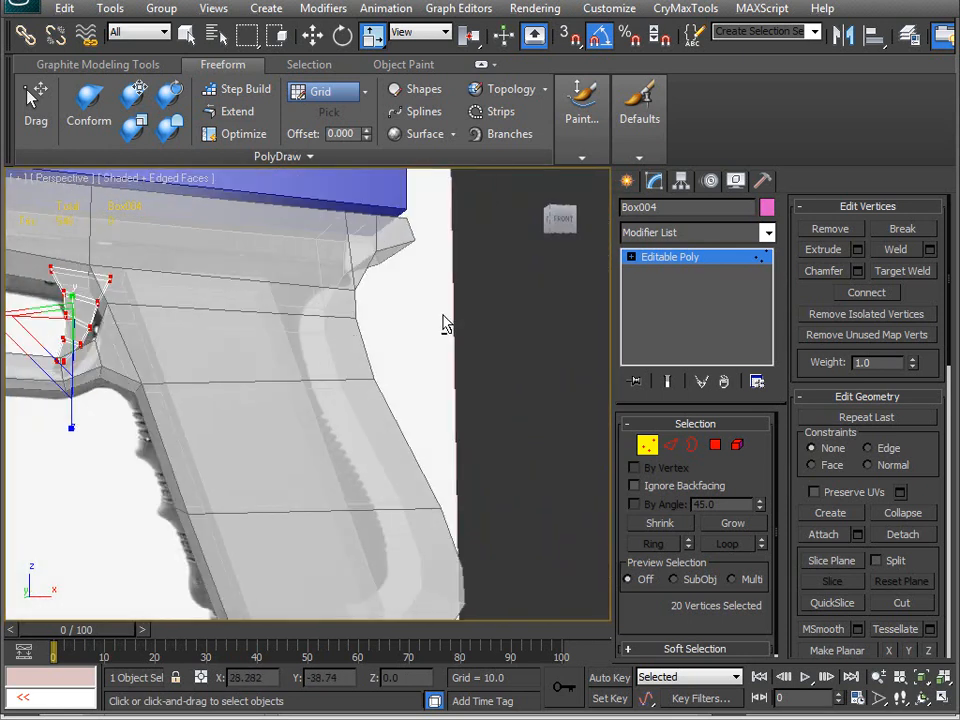
- Study the trigger blade in the reference photo up close beside the modelled trigger
alt+middle_drag(300, 328, 303, 387)
scroll(350, 452, up, 5)
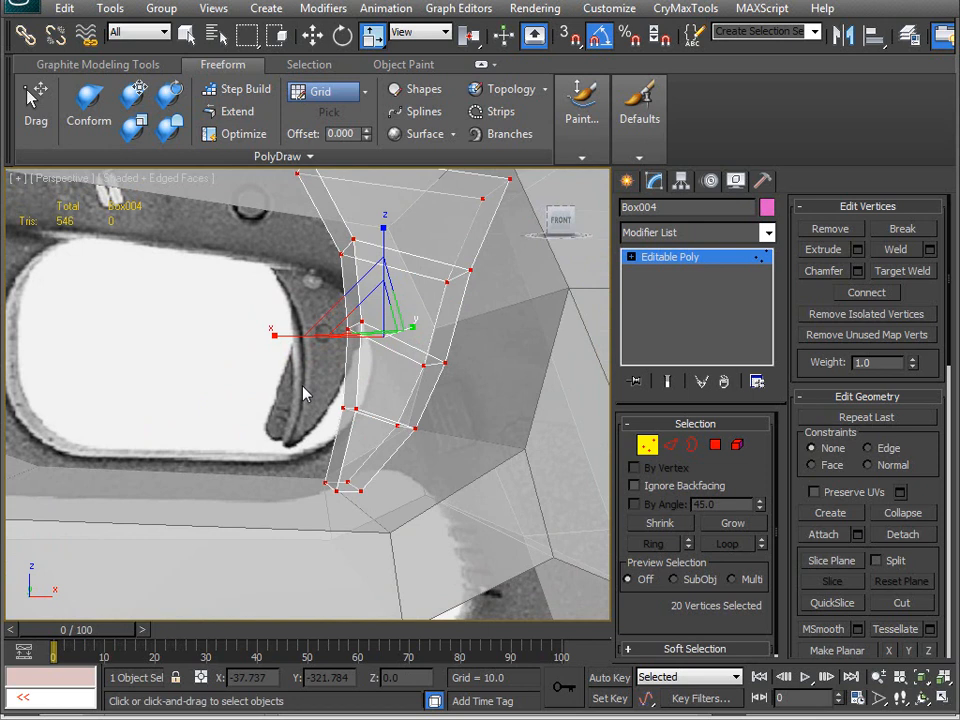
alt+middle_drag(360, 424, 228, 375)
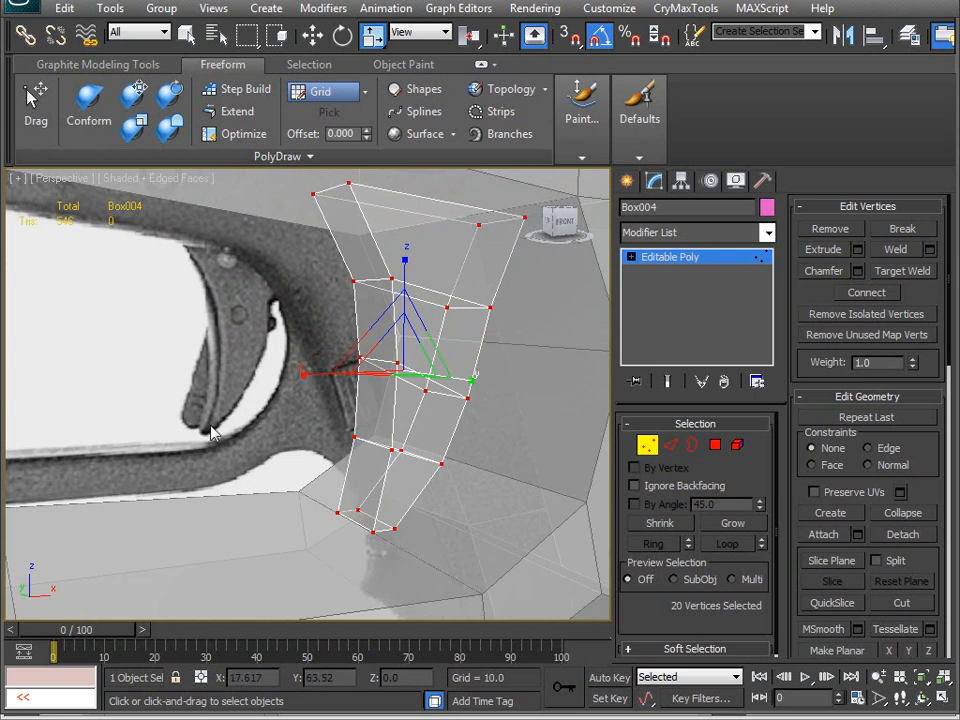
alt+middle_drag(195, 380, 214, 456)
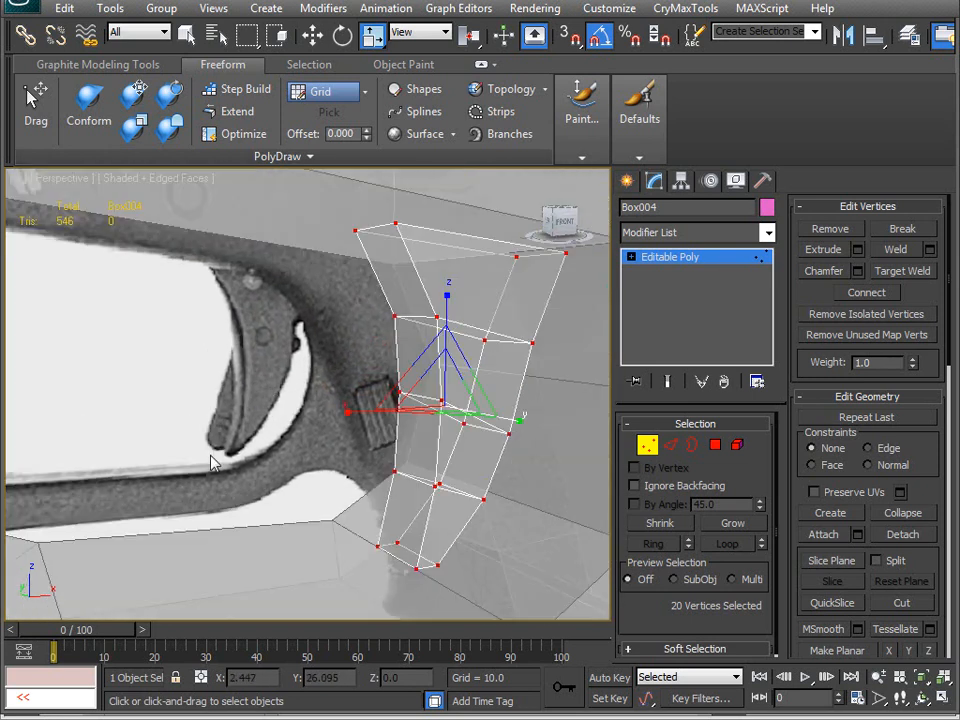
alt+middle_drag(267, 475, 455, 430)
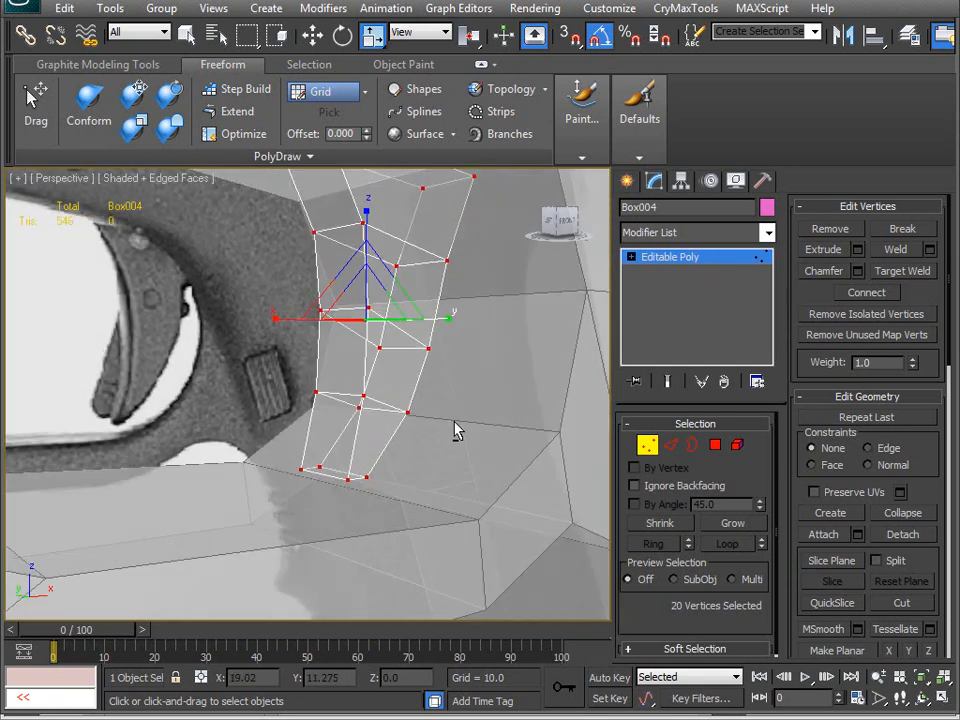
alt+middle_drag(349, 401, 413, 430)
- Select all ten edges running across the trigger's thickness and isolate the trigger from the rest of the model
click(715, 445)
key(2)
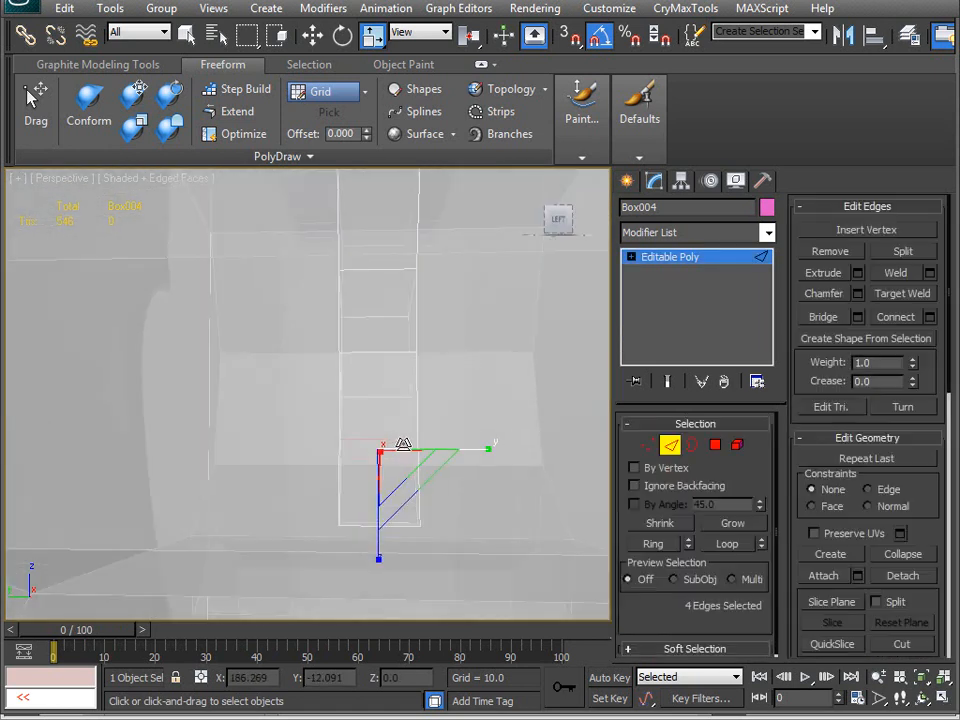
click(375, 609)
drag(370, 559, 386, 296)
alt+middle_drag(386, 296, 368, 268)
ctrl+click(386, 340)
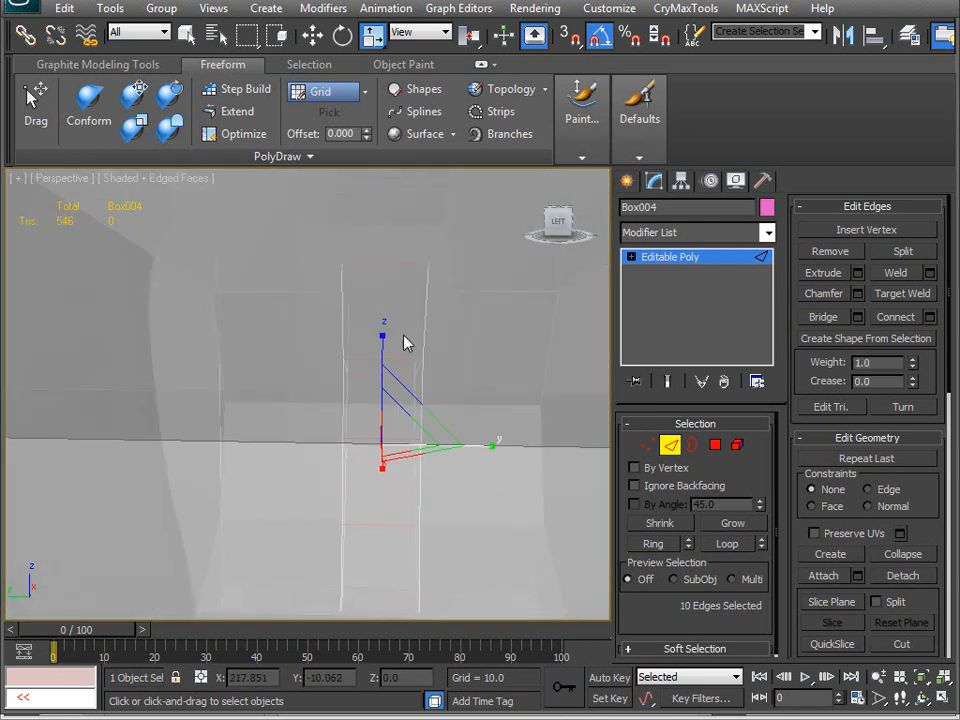
right_click(401, 330)
click(470, 265)
mouse_move(455, 400)
alt+middle_down()
mouse_move(283, 415)
mouse_move(238, 403)
mouse_move(305, 412)
mouse_move(231, 452)
mouse_move(426, 388)
mouse_move(354, 392)
mouse_move(294, 452)
mouse_move(339, 426)
mouse_move(471, 437)
mouse_move(398, 435)
mouse_move(460, 440)
alt+middle_up()
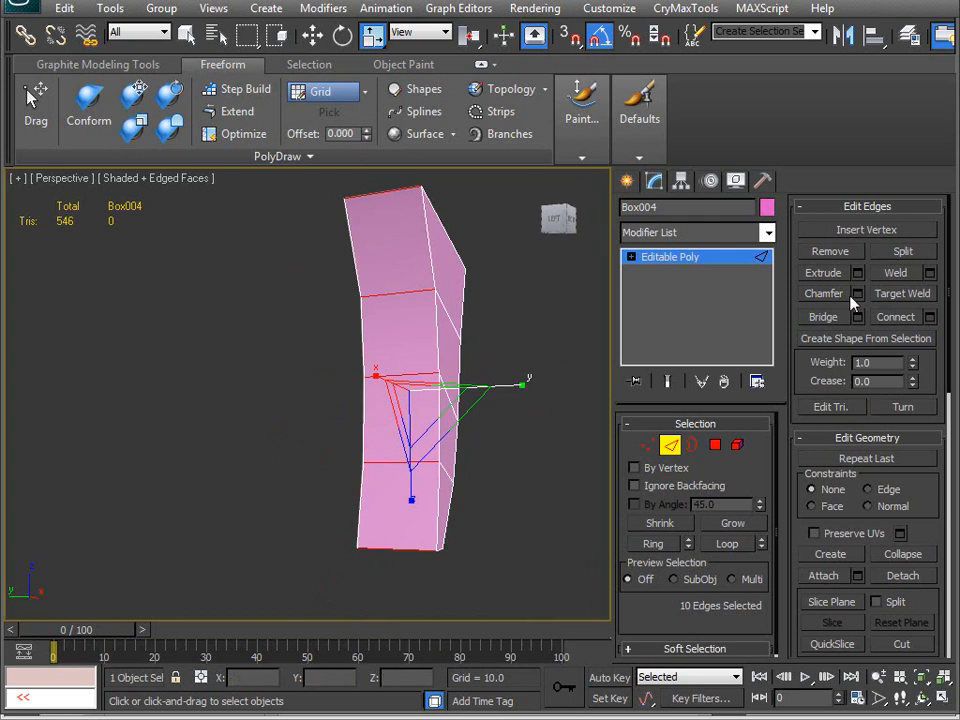
- Try connecting the selected thickness edges with a single lengthwise loop
click(913, 318)
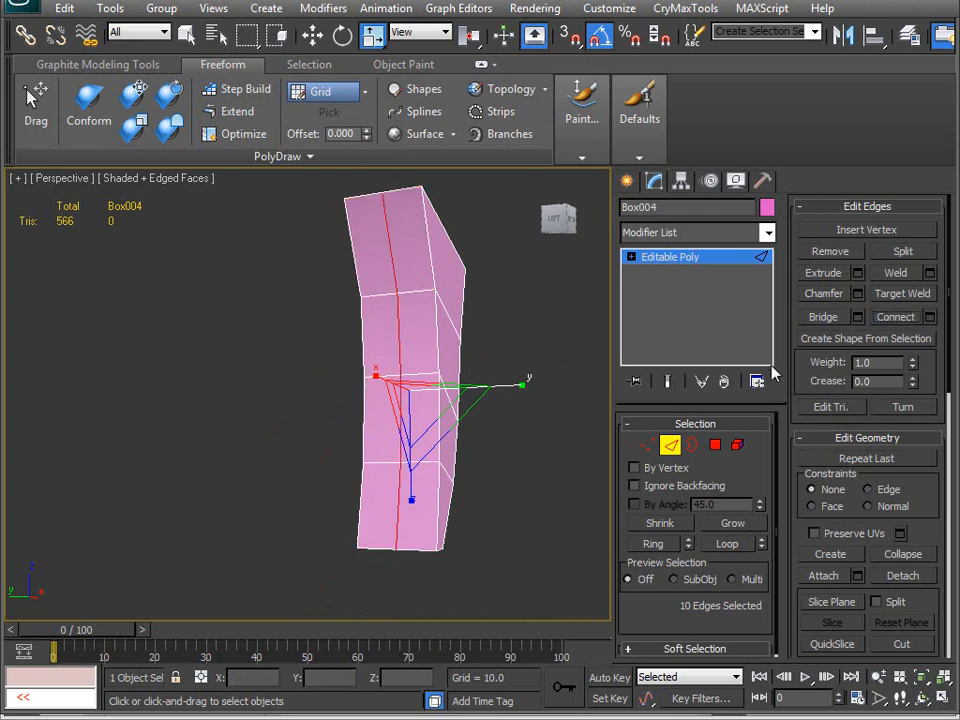
alt+middle_drag(460, 420, 480, 400)
key(ctrl+z)
- Connect the trigger's selected thickness edges with 2 segments, dividing it lengthwise into three strips
click(929, 318)
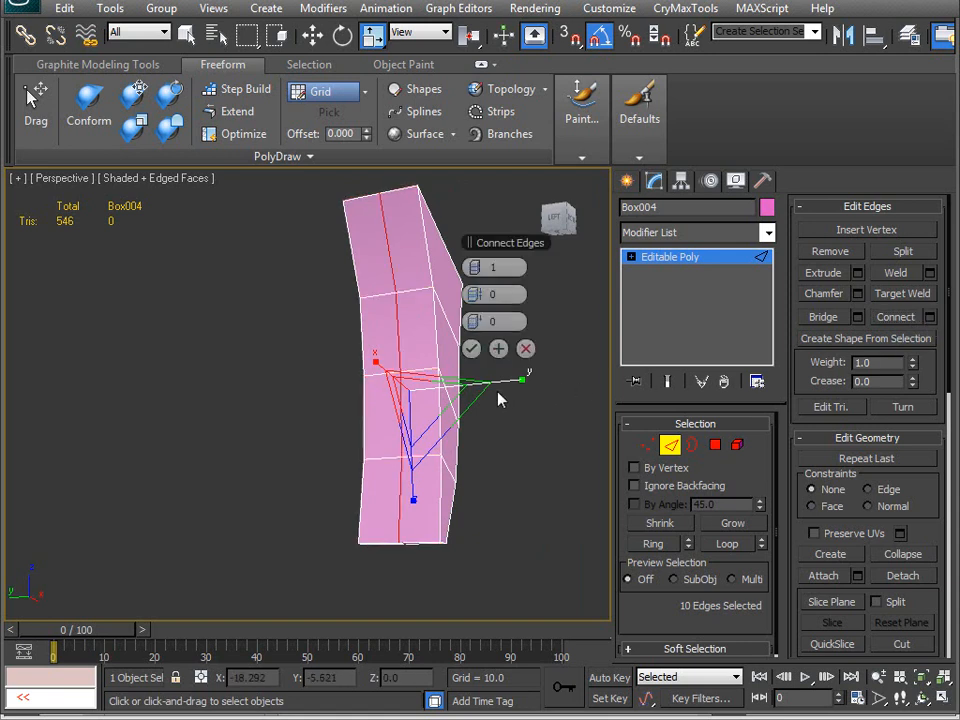
click(482, 268)
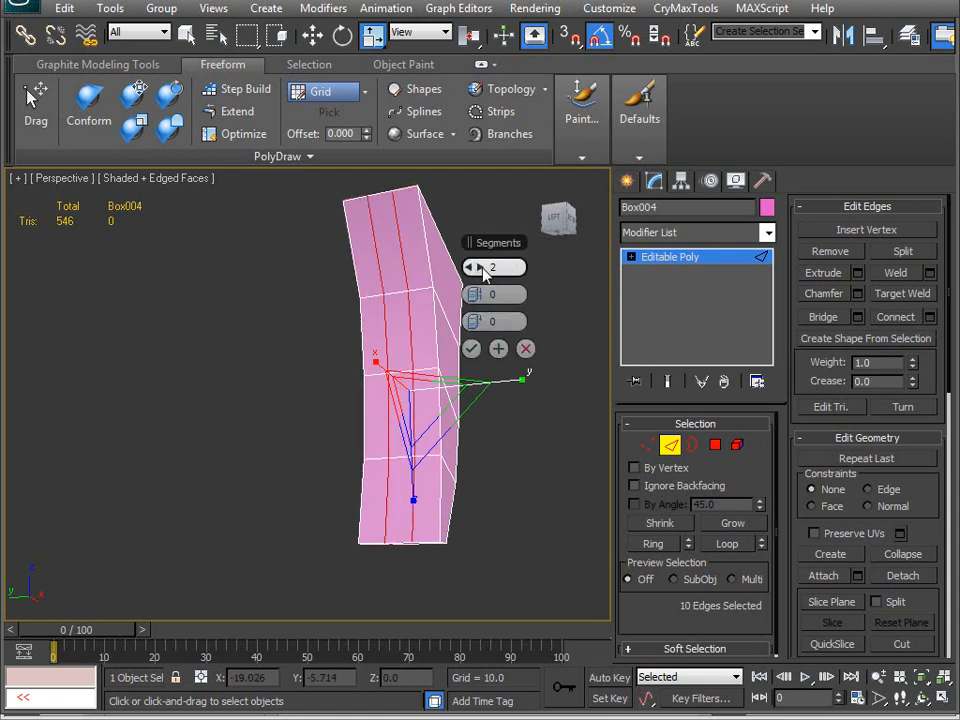
click(471, 348)
alt+middle_drag(471, 353, 520, 370)
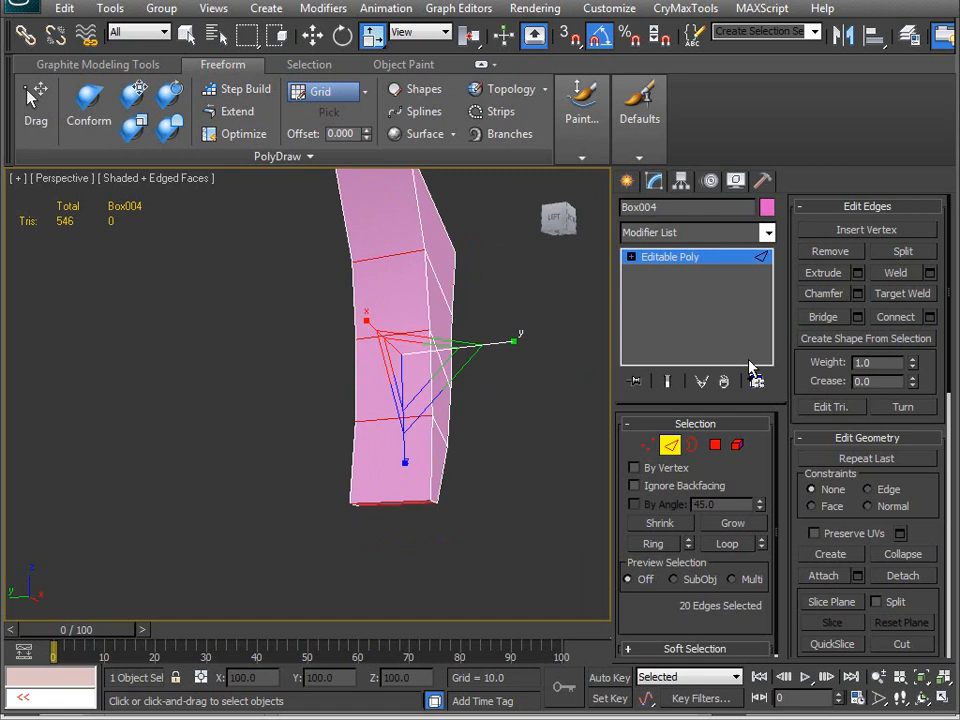
click(897, 317)
- Try connecting the two upper edges on the trigger's side face with 2 segments
alt+middle_drag(392, 310, 379, 380)
click(435, 331)
ctrl+click(442, 233)
click(823, 317)
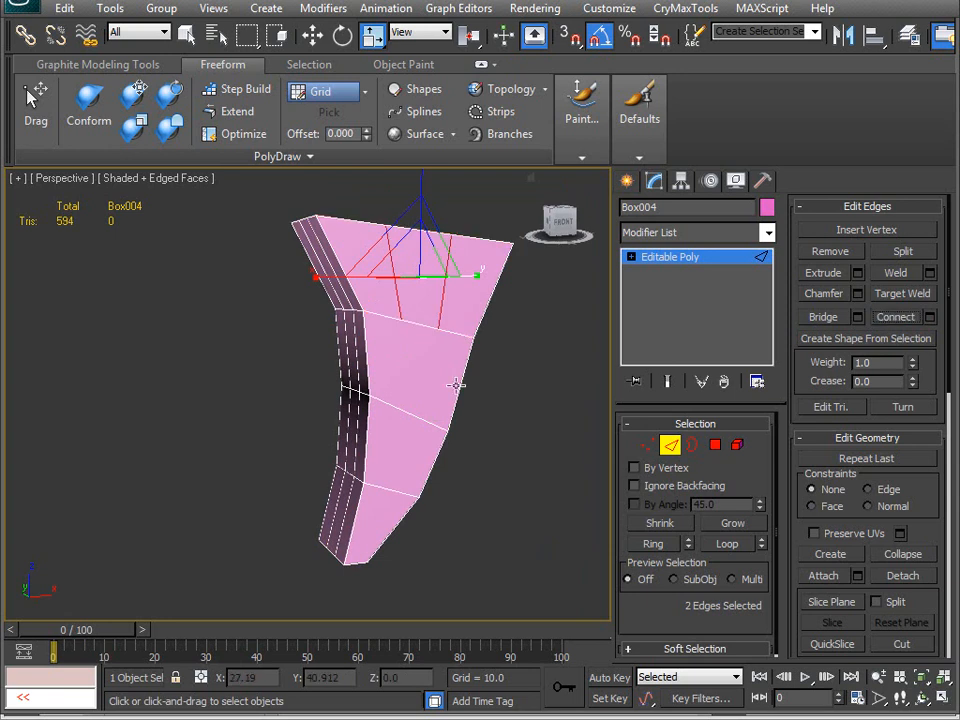
key(ctrl+z)
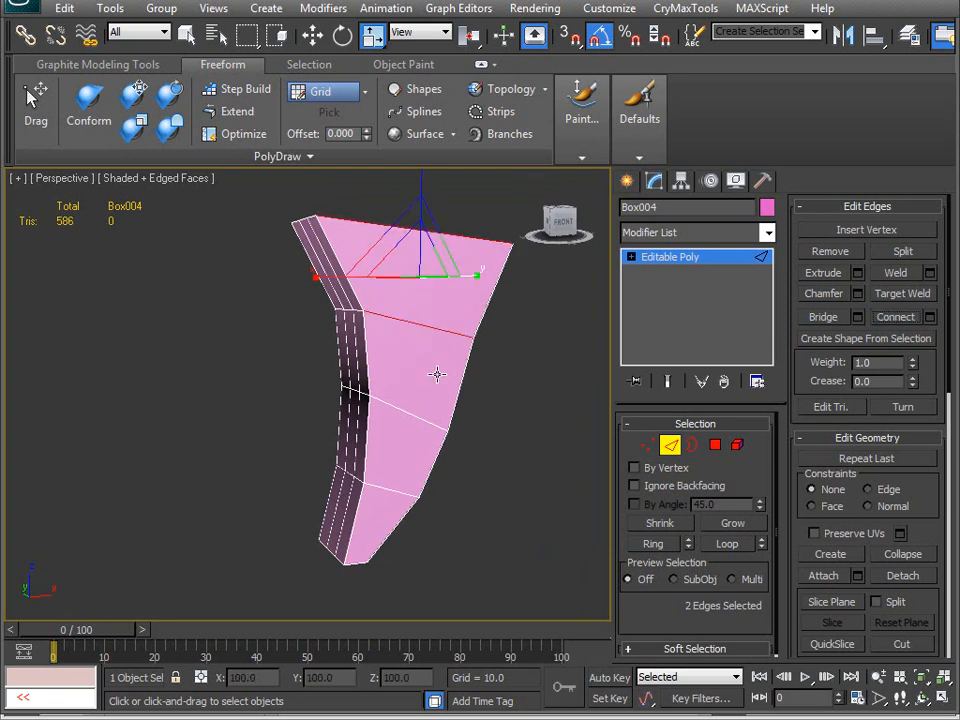
alt+middle_drag(280, 437, 332, 536)
click(930, 316)
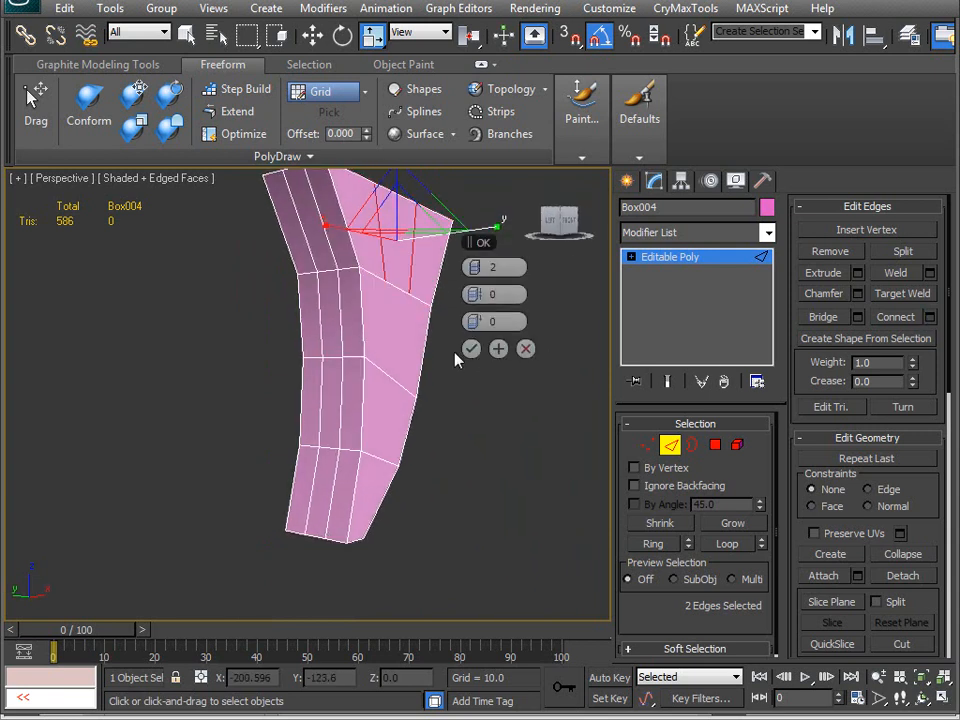
click(525, 349)
- Delete the middle strip's polygons on the front, bottom and rear of the trigger's lower three sections to open a slot
alt+middle_drag(440, 430, 407, 423)
key(4)
middle_drag(465, 506, 485, 490)
drag(388, 565, 379, 279)
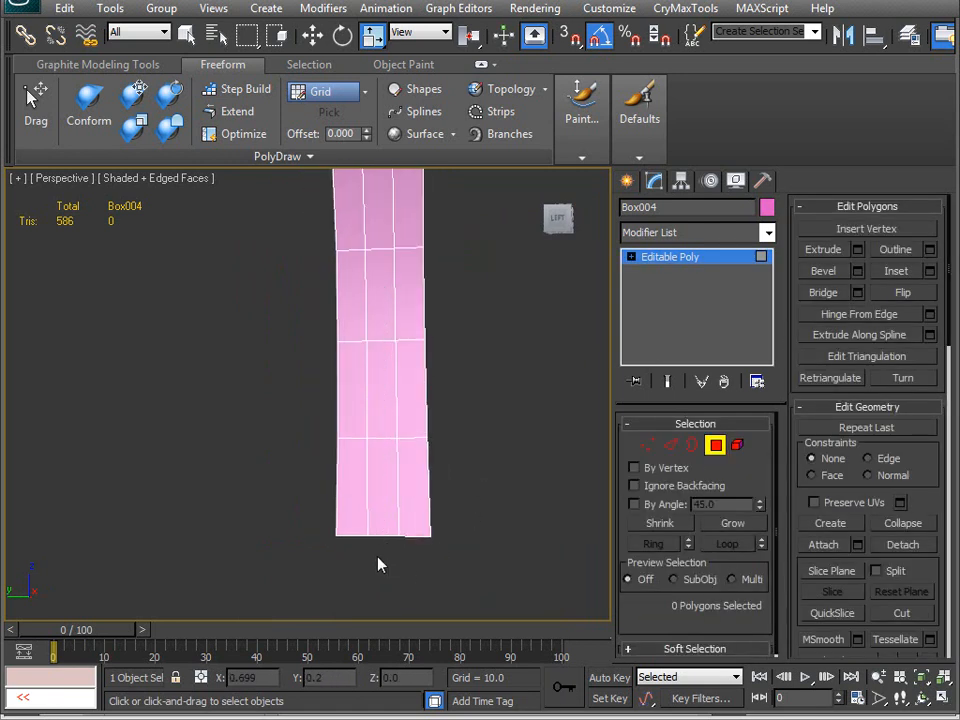
drag(388, 322, 389, 324)
alt+middle_drag(424, 392, 491, 506)
click(184, 457)
scroll(394, 489, up, 5)
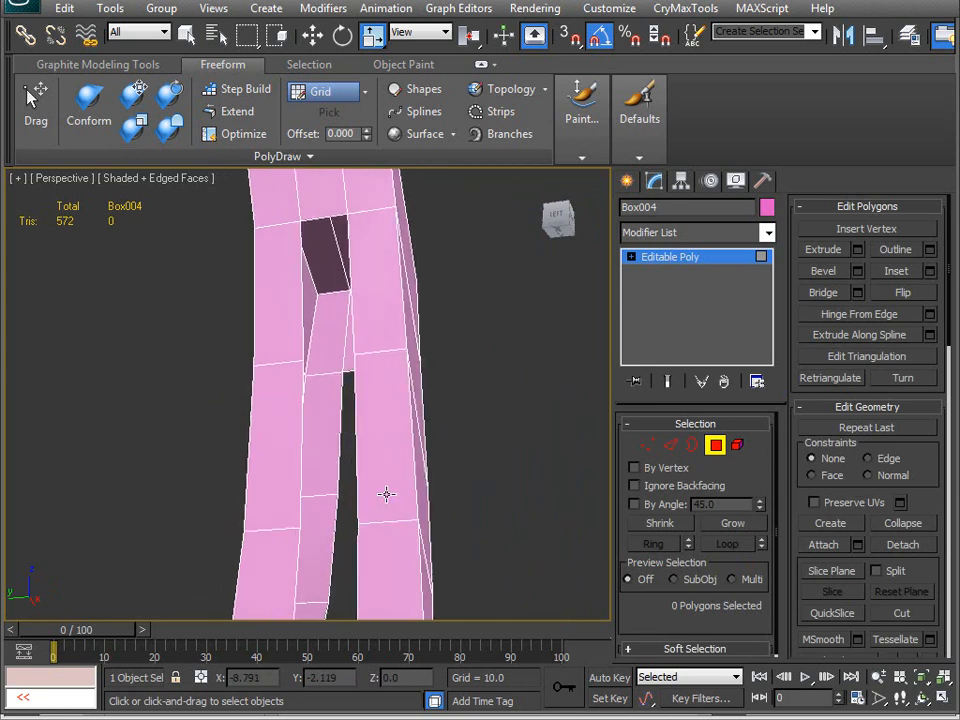
- Try bridging the front and rear edges at the slot's upper end
alt+middle_drag(394, 489, 545, 448)
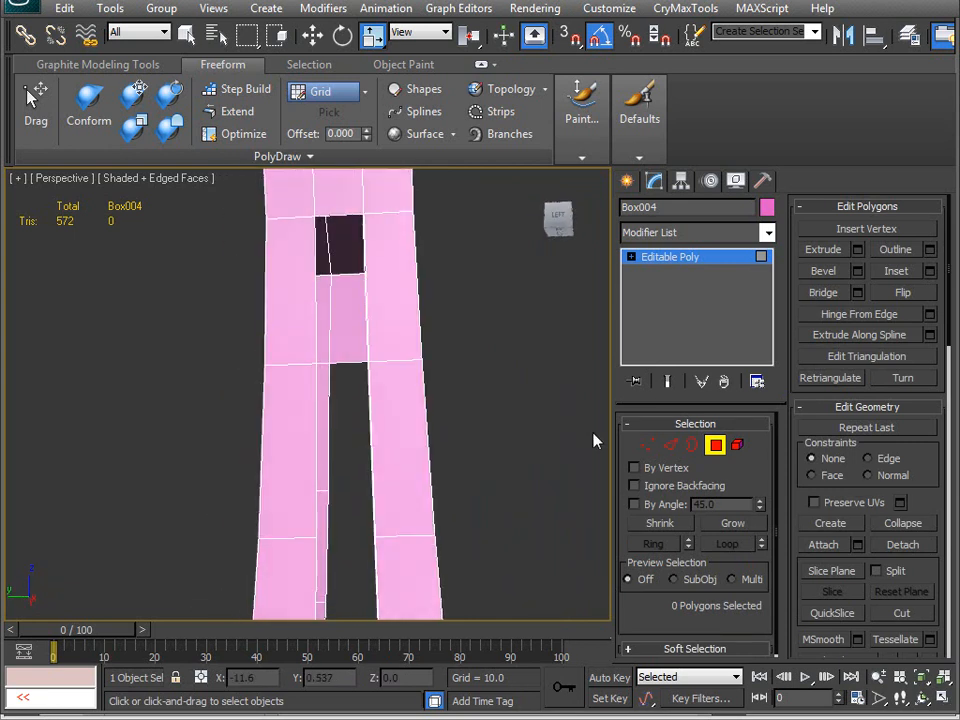
click(668, 446)
click(313, 236)
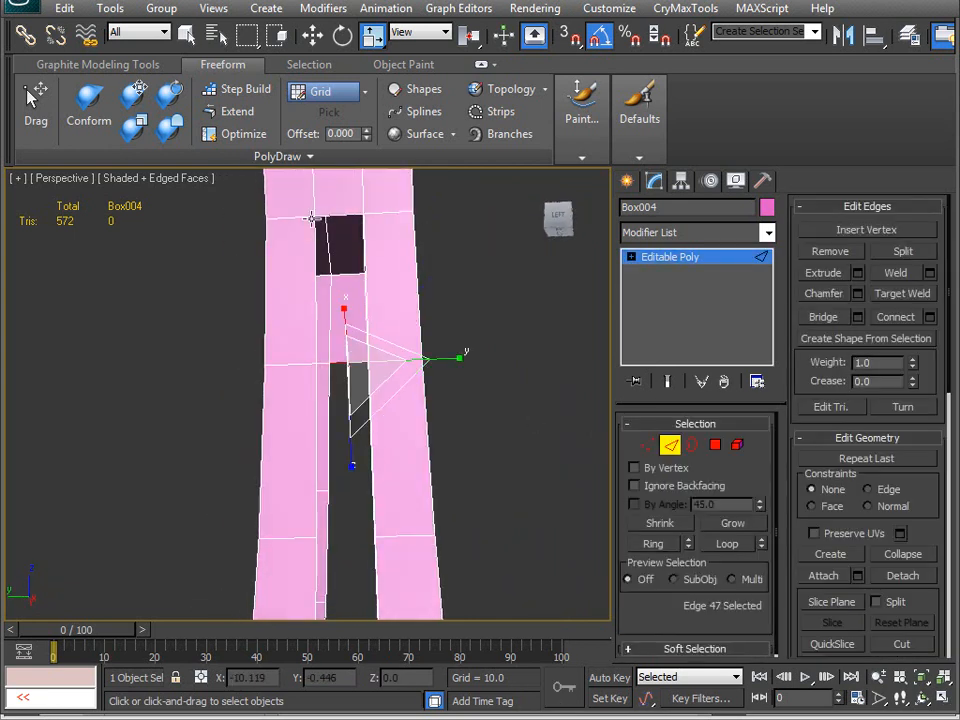
ctrl+click(339, 213)
click(824, 317)
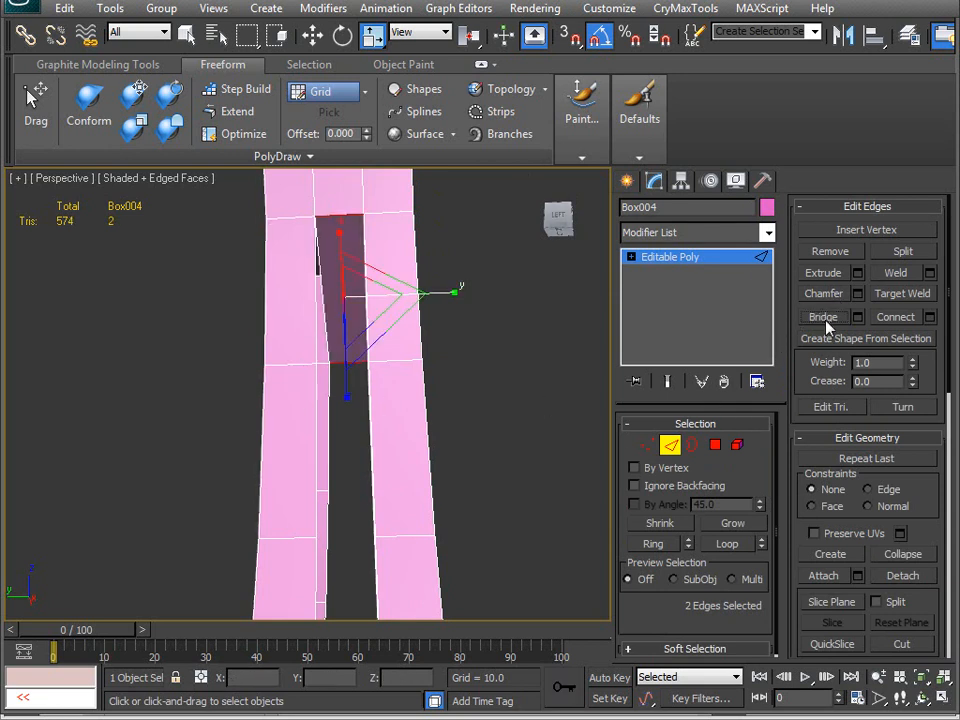
key(ctrl+z)
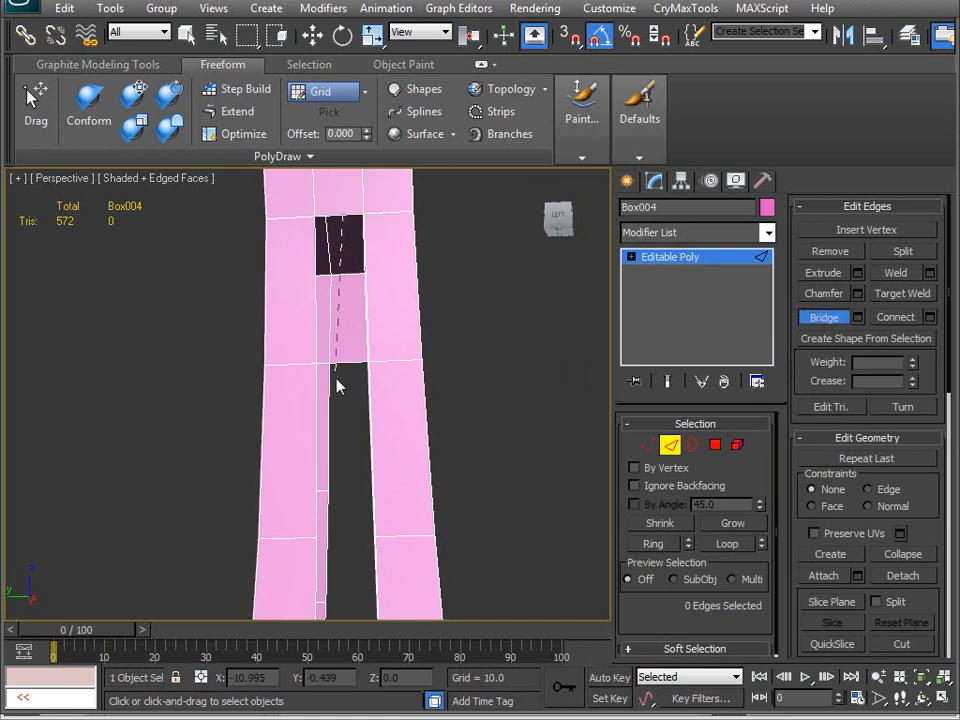
key(ctrl+y)
alt+middle_drag(371, 561, 338, 434)
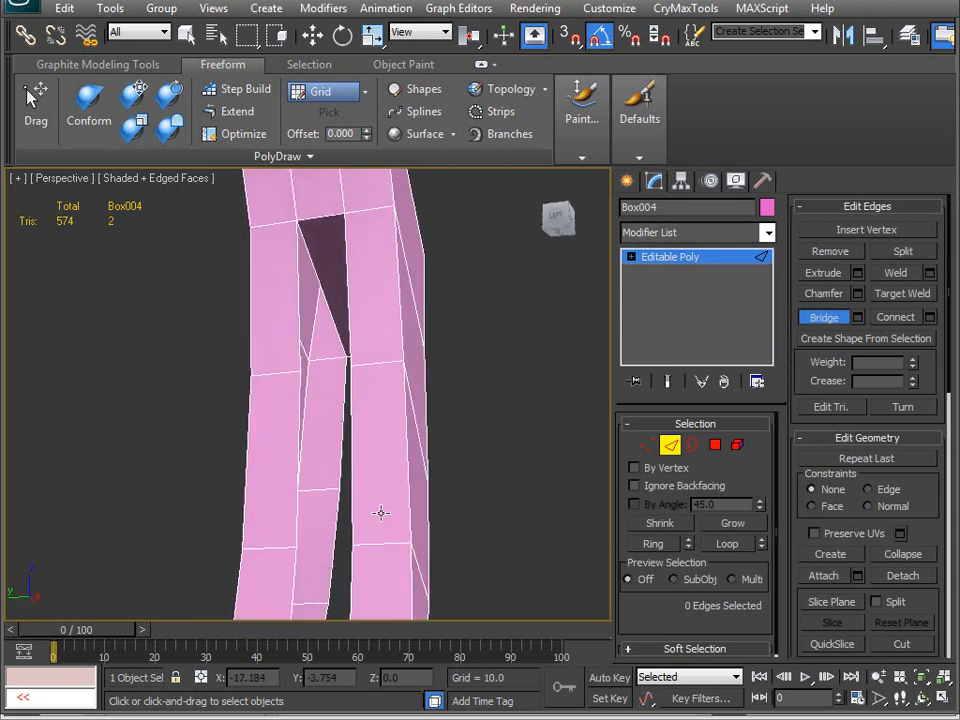
alt+middle_drag(379, 518, 384, 419)
- Try capping the open borders on both sides of the slot, and undo the caps and the bridge
click(694, 444)
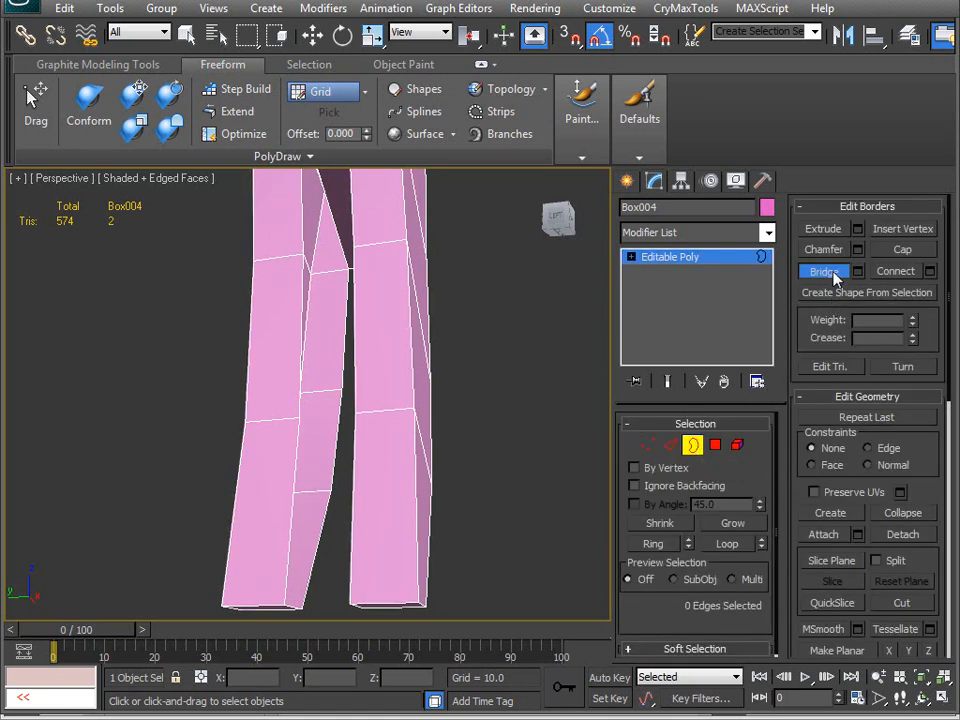
alt+middle_drag(471, 435, 340, 413)
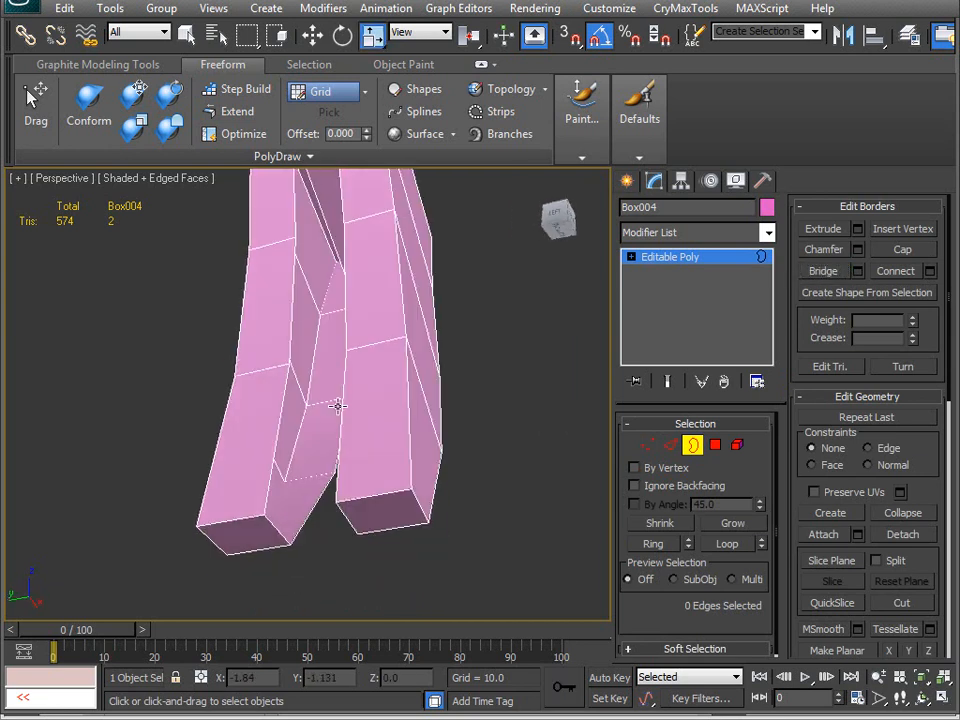
click(278, 417)
alt+middle_drag(214, 310, 376, 360)
click(902, 250)
alt+middle_drag(304, 366, 440, 405)
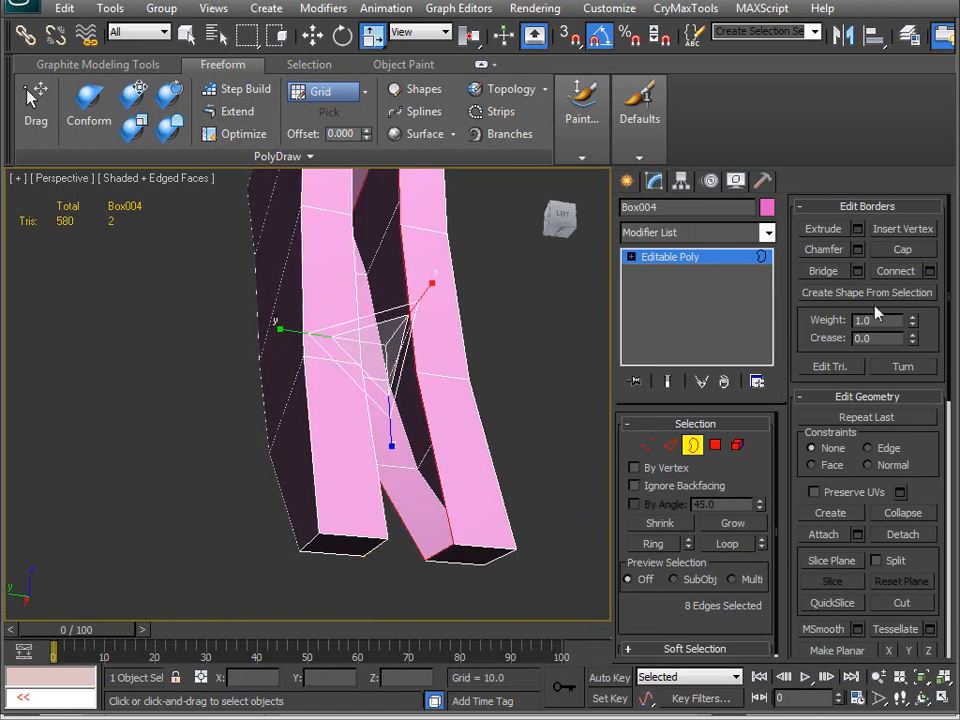
click(893, 252)
alt+middle_drag(440, 350, 333, 276)
key(ctrl+z)
key(ctrl+z)
key(ctrl+z)
- Try closing the slot's whole open border with one cap
alt+middle_drag(381, 377, 345, 442)
click(404, 411)
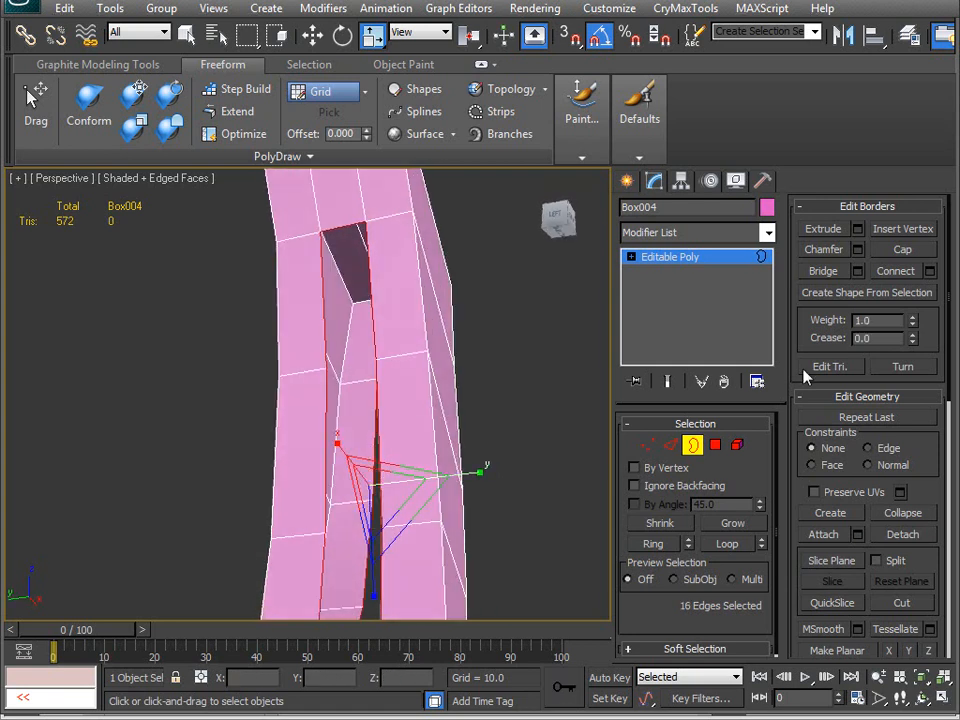
click(903, 252)
alt+middle_drag(414, 450, 403, 497)
key(ctrl+z)
- Bridge the front and rear edges at the slot's upper end to close its top
alt+middle_drag(354, 354, 381, 411)
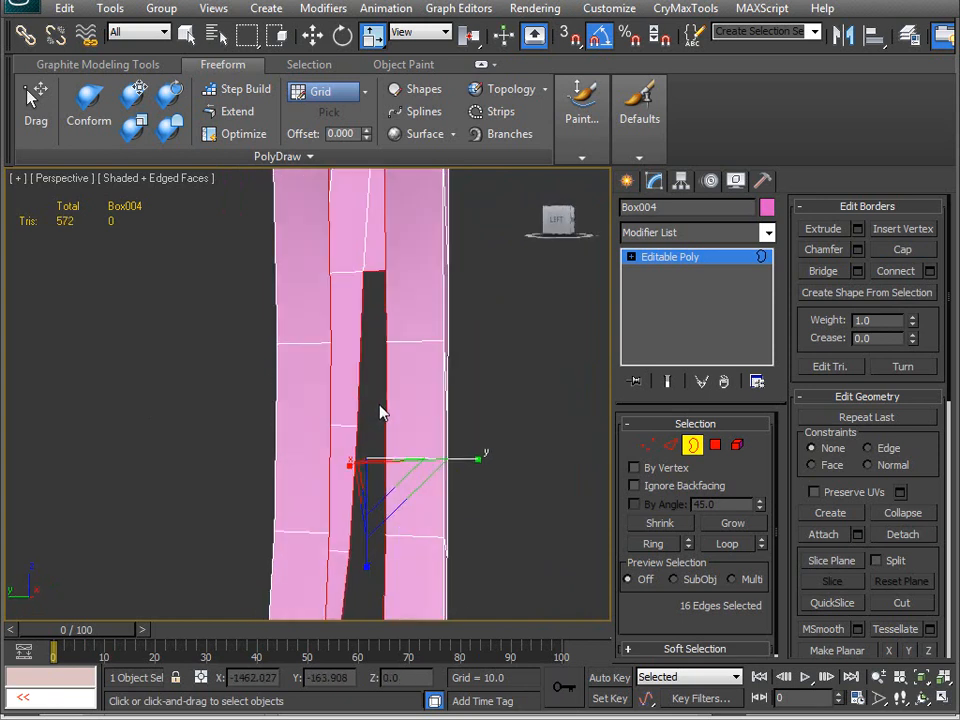
middle_drag(449, 340, 511, 447)
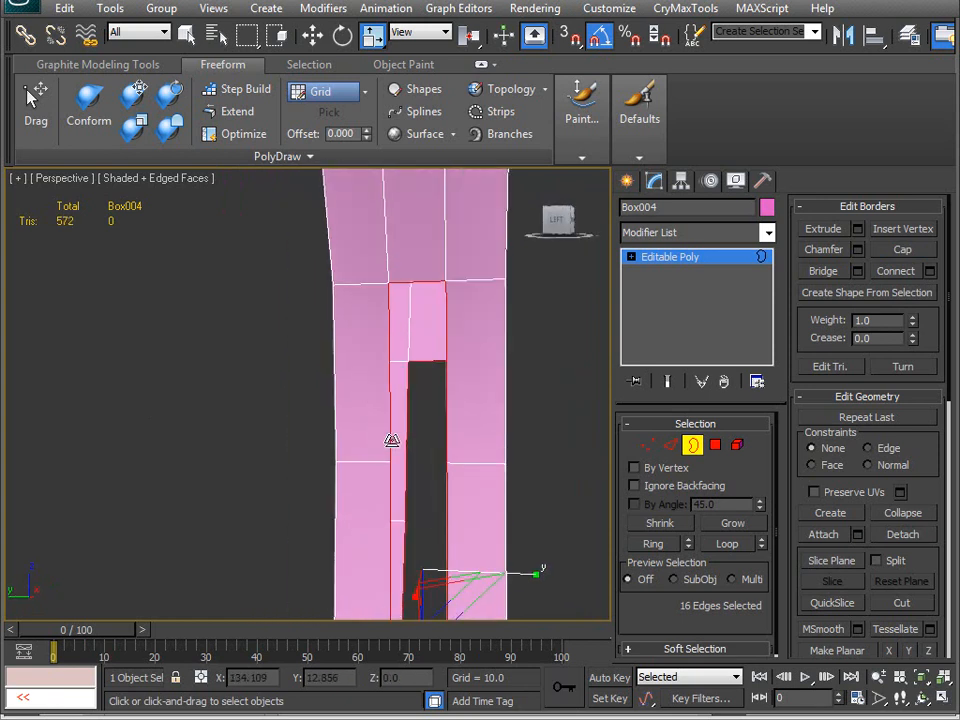
alt+middle_drag(433, 455, 407, 497)
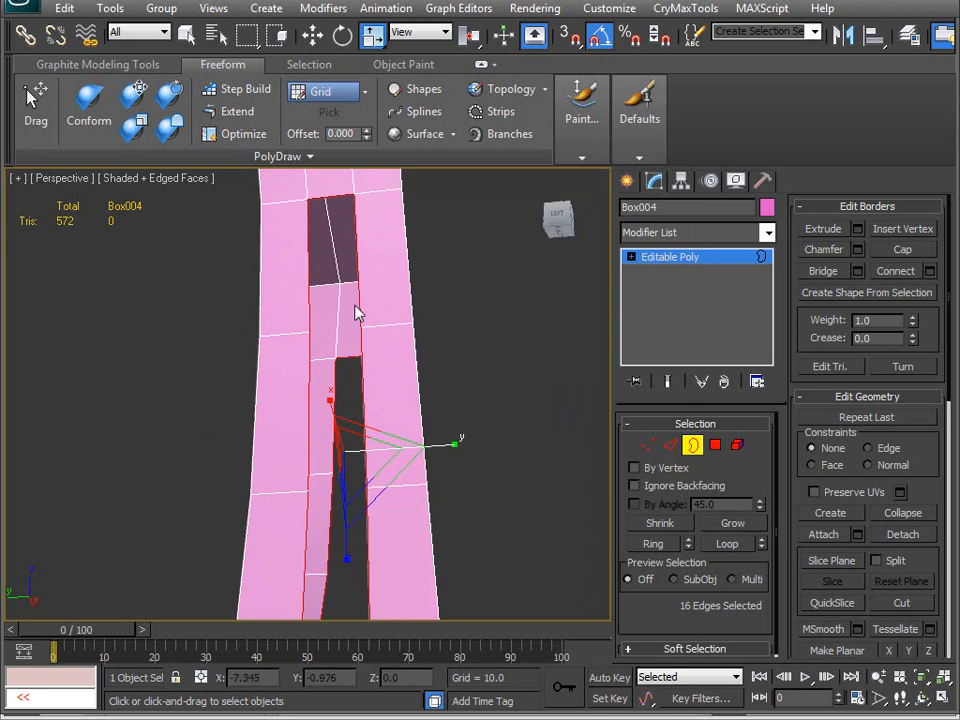
click(670, 445)
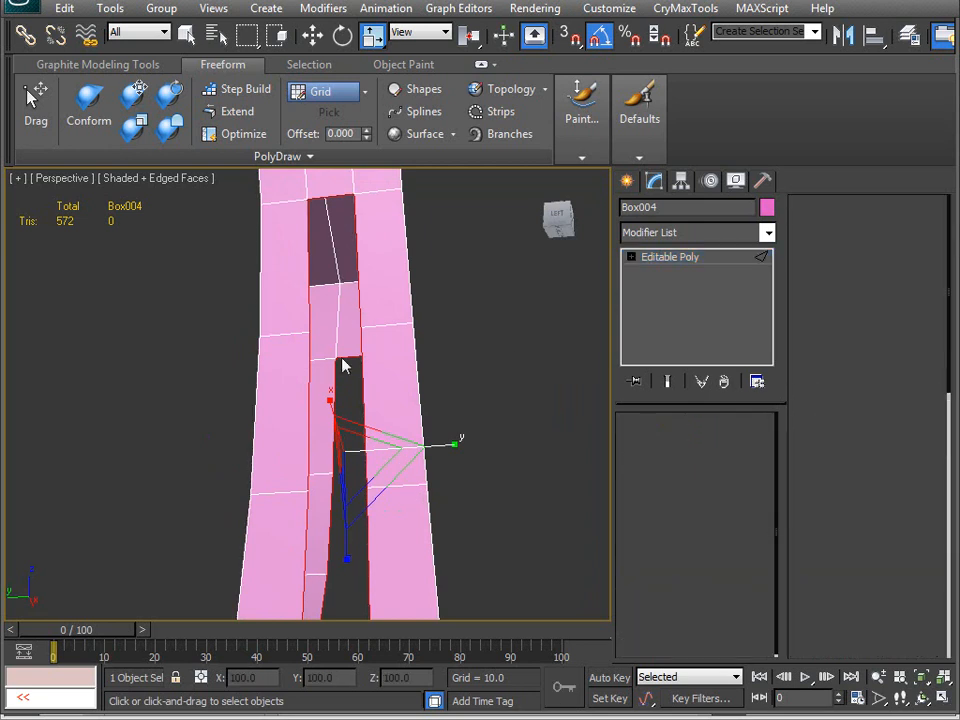
alt+middle_drag(332, 364, 384, 350)
click(340, 322)
ctrl+click(337, 215)
click(824, 315)
alt+middle_drag(598, 403, 450, 413)
click(520, 395)
- Bridge the front and rear edges of one side strip section by section to form the slot's first inner wall
alt+middle_drag(520, 355, 325, 360)
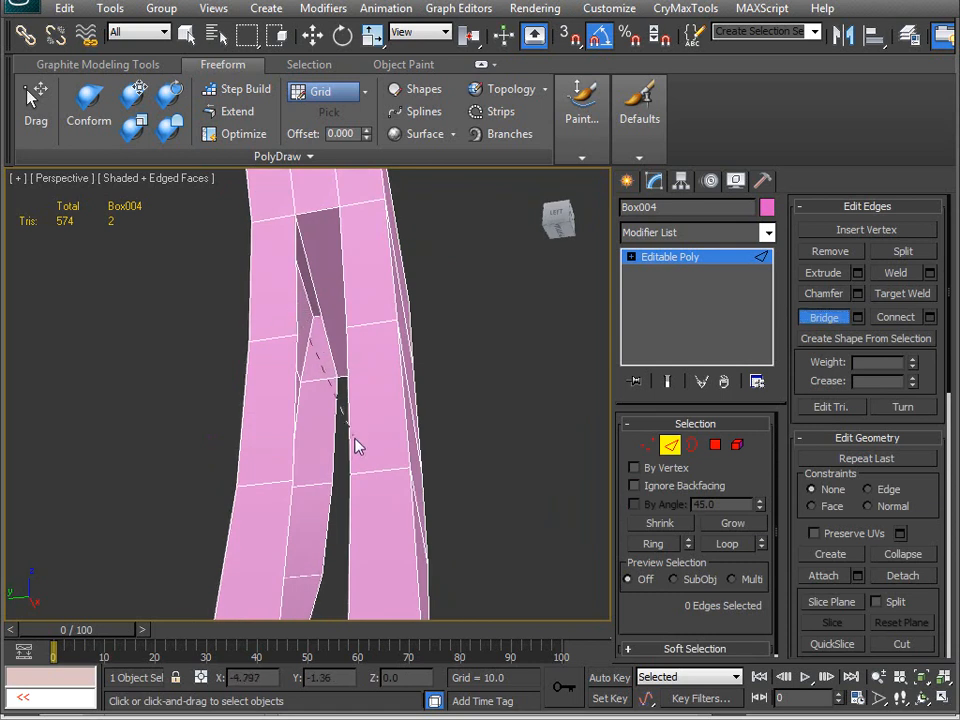
click(336, 440)
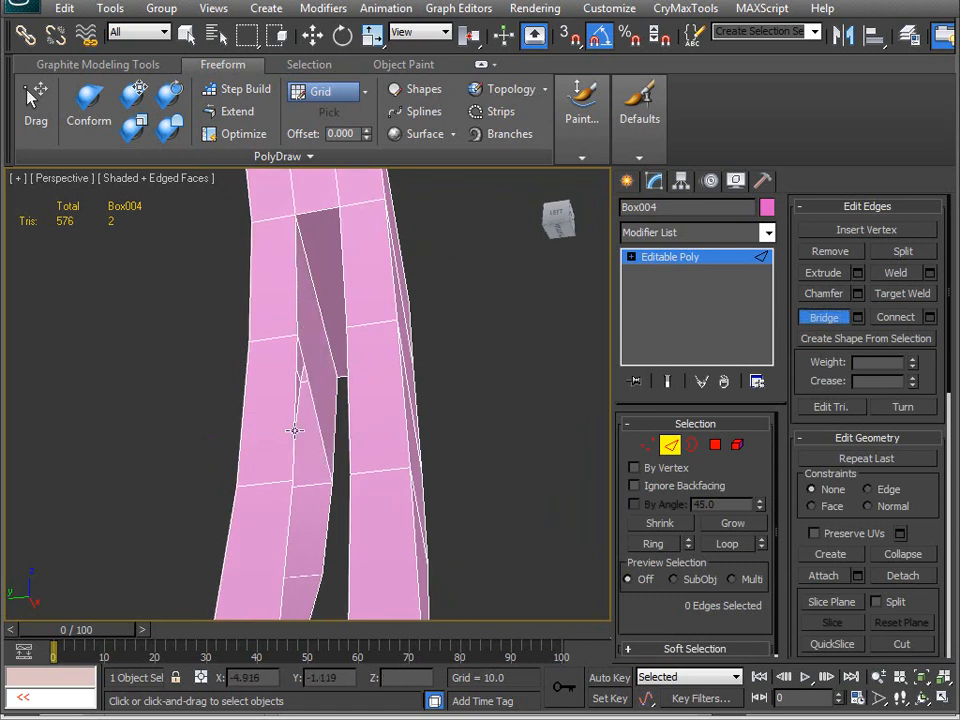
click(327, 541)
alt+middle_drag(327, 541, 278, 354)
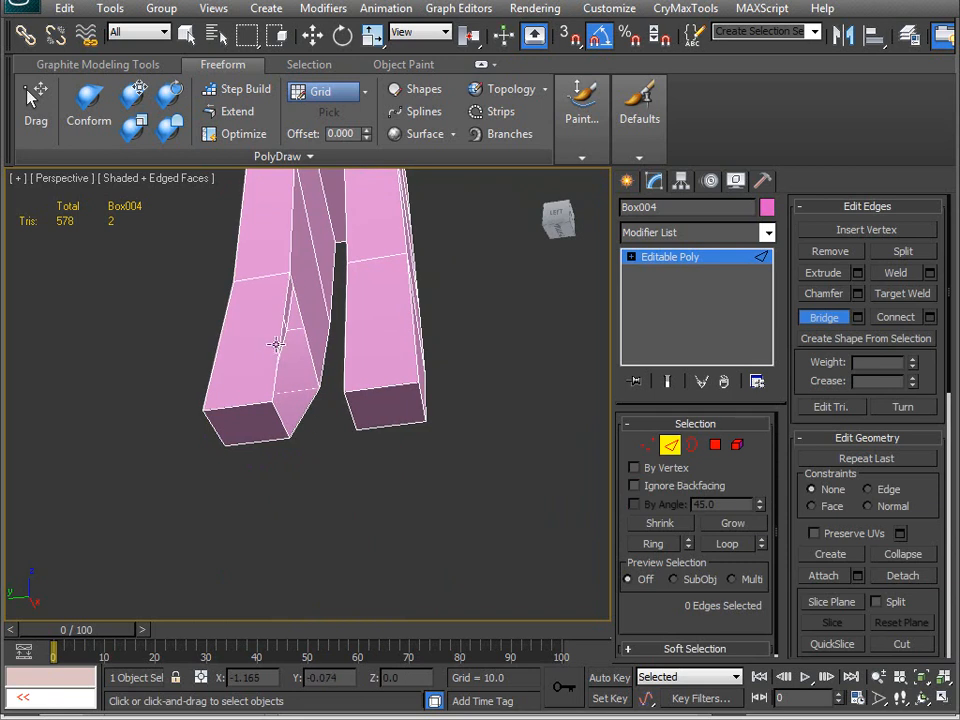
click(305, 417)
alt+middle_drag(305, 417, 431, 401)
- Cap the remaining open border to form the slot's opposite inner wall
click(691, 447)
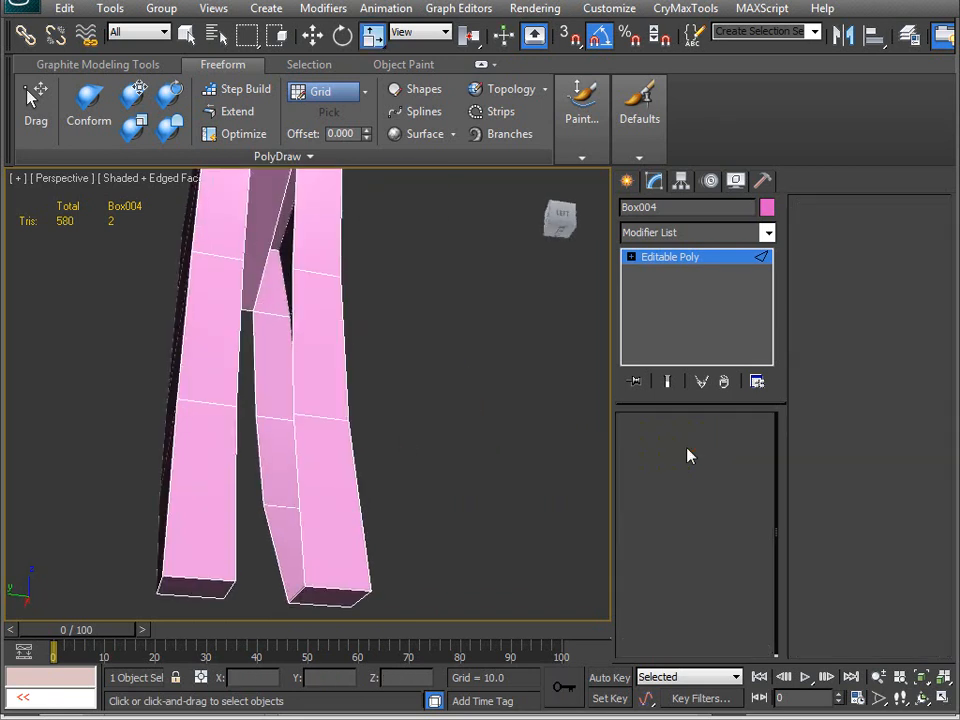
click(299, 390)
click(903, 250)
- Connect the front and rear vertices across the capped inner wall with the Optimize tool, adding two edges
alt+middle_drag(420, 360, 317, 403)
scroll(343, 420, up, 5)
scroll(371, 433, down, 3)
alt+middle_drag(370, 432, 125, 423)
alt+middle_drag(163, 390, 251, 403)
click(240, 134)
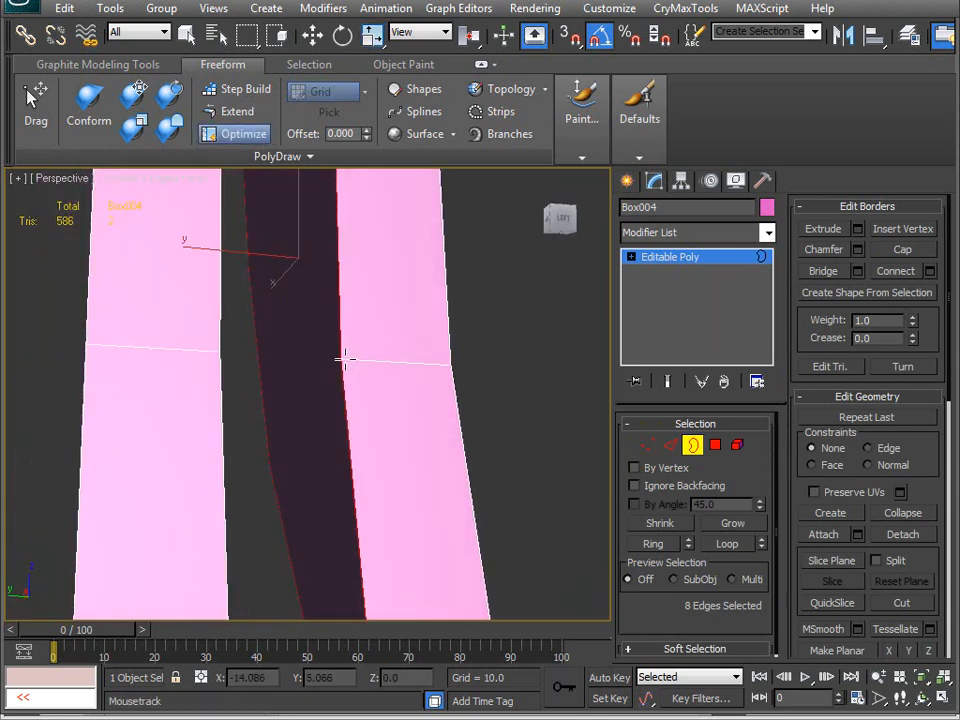
alt+middle_drag(263, 474, 335, 303)
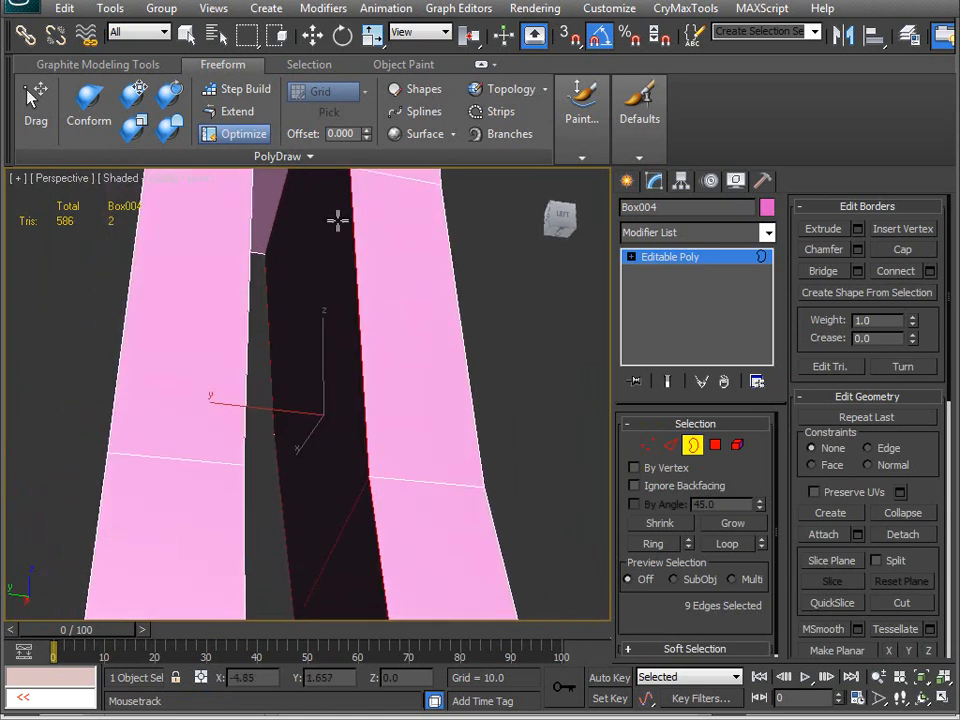
alt+middle_drag(365, 179, 382, 217)
ctrl+click(296, 445)
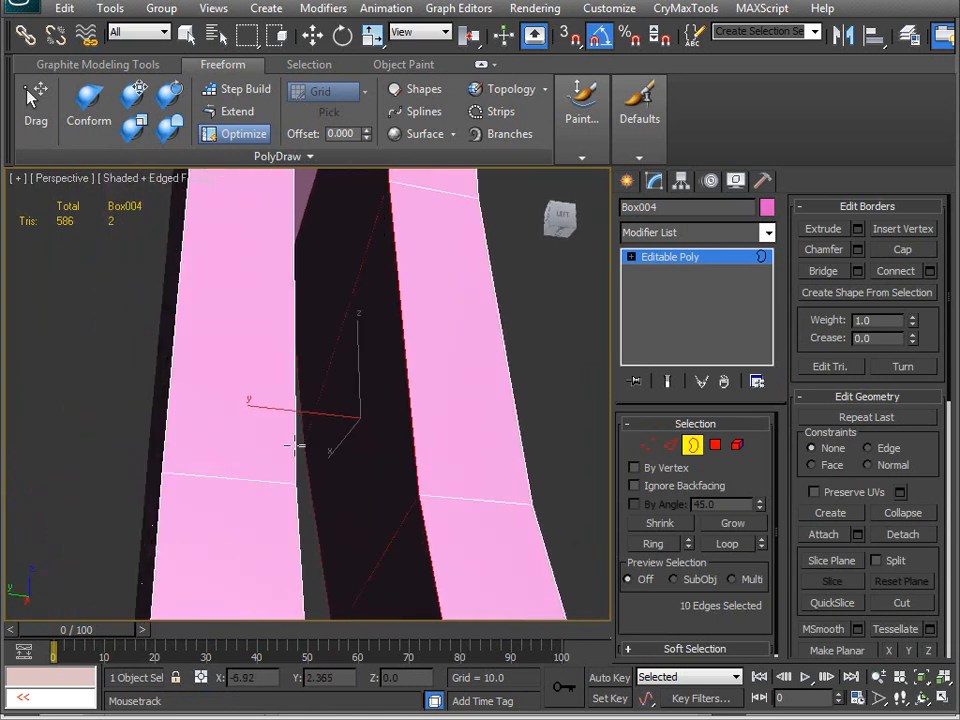
scroll(302, 489, down, 5)
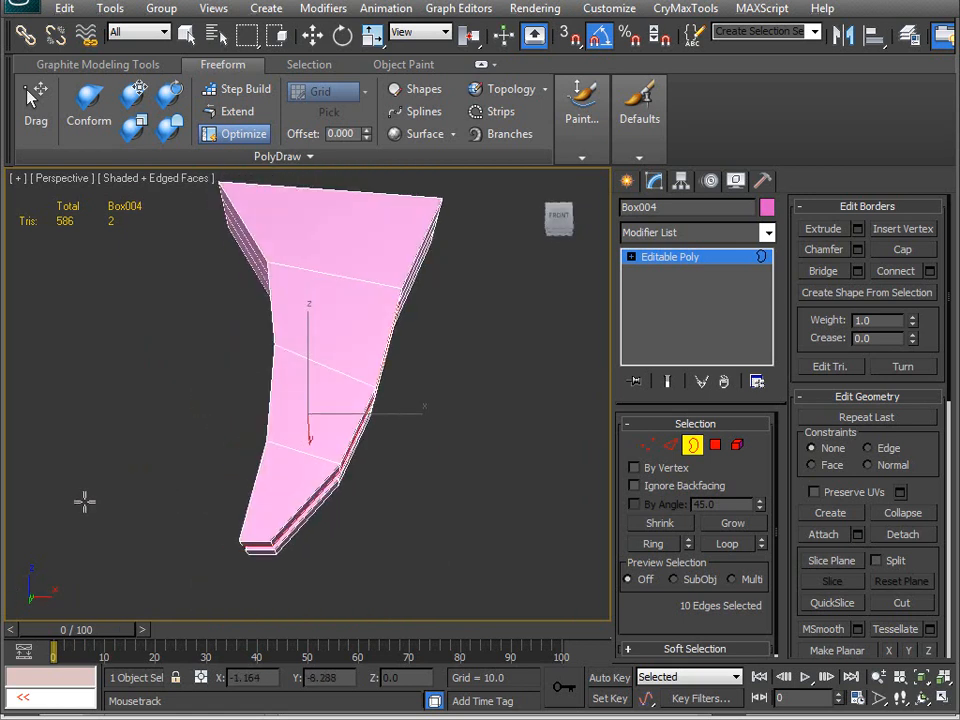